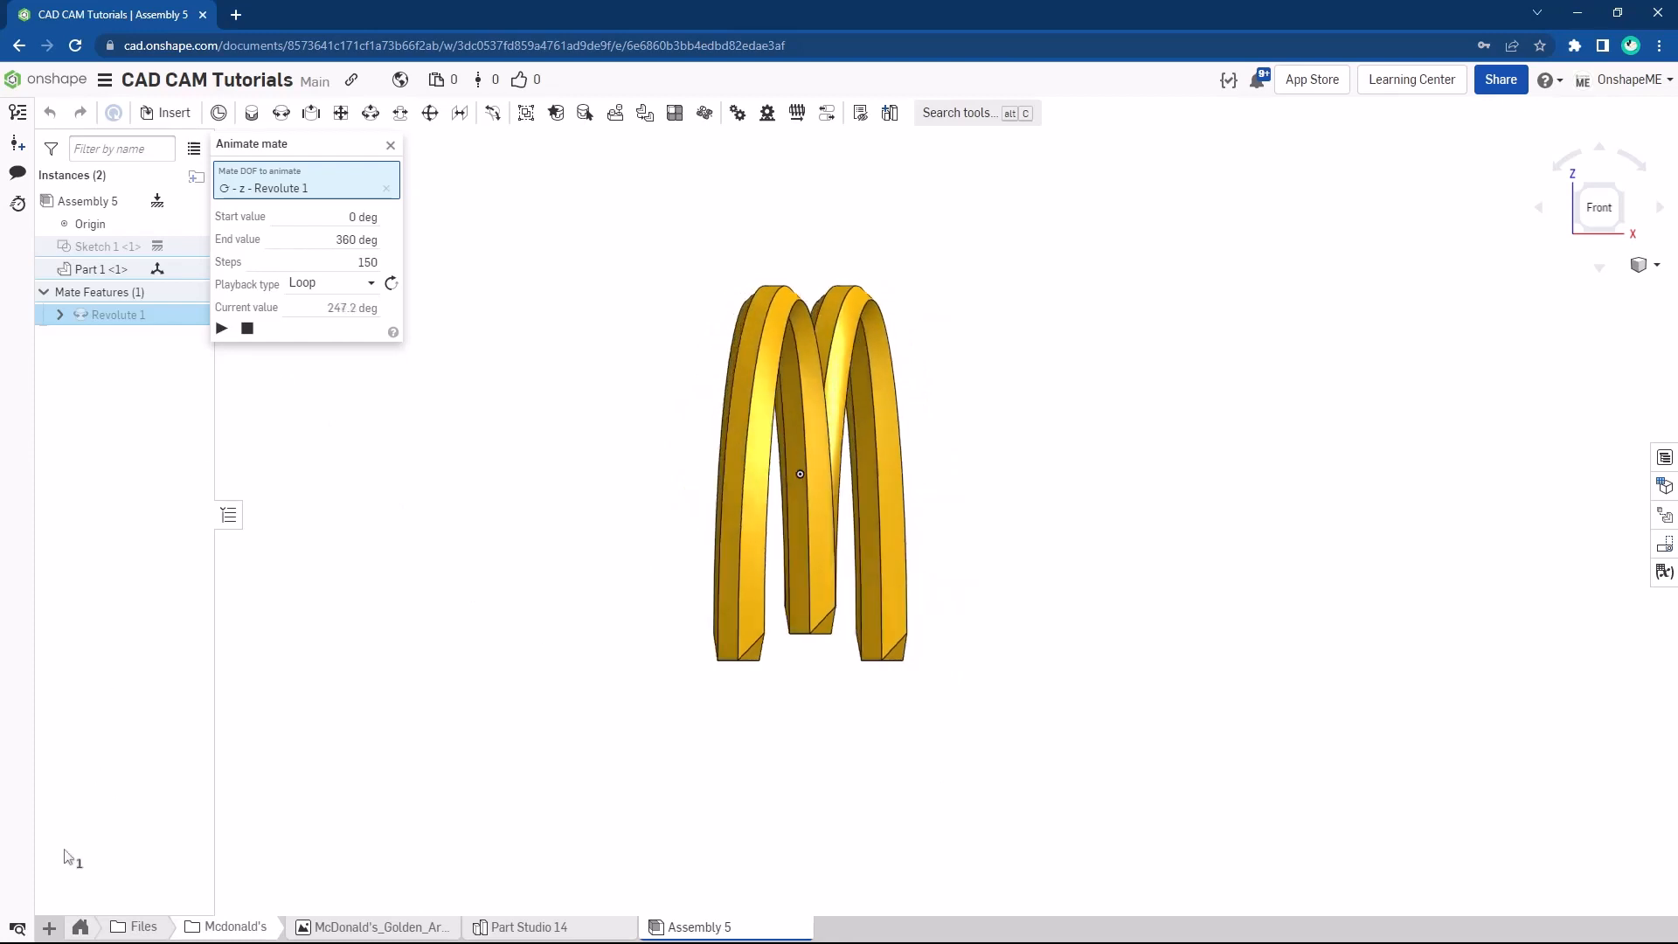
Create a new Part Studio and start a sketch on the Front plane, viewed normal to the plane
left_click(49, 928)
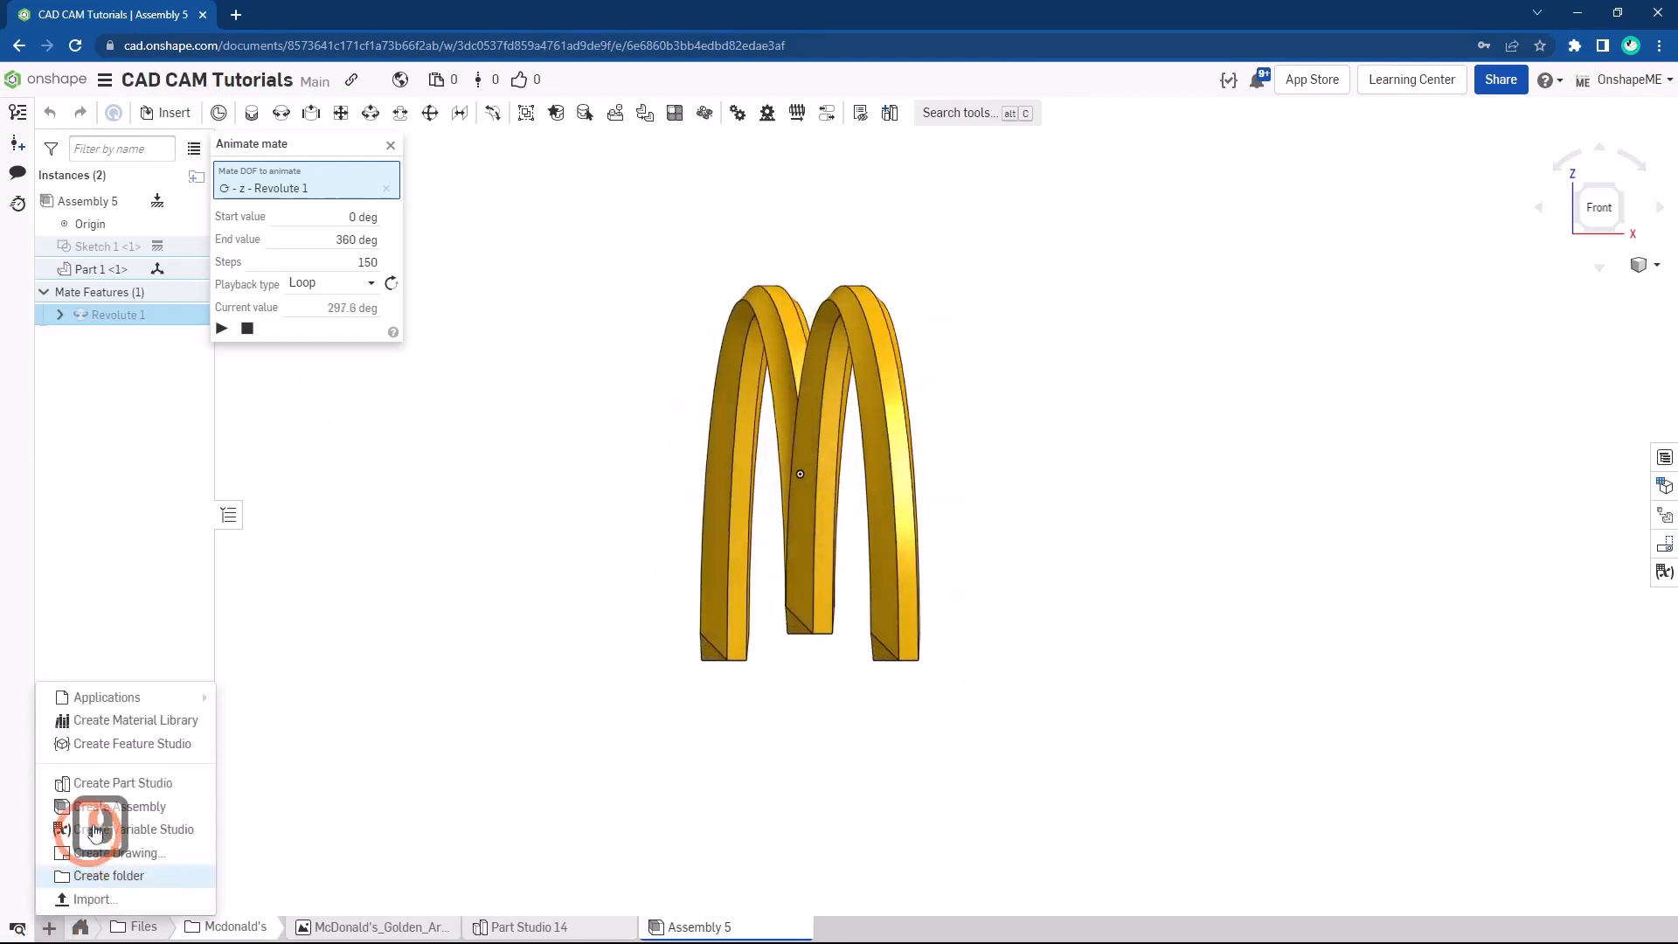
left_click(136, 787)
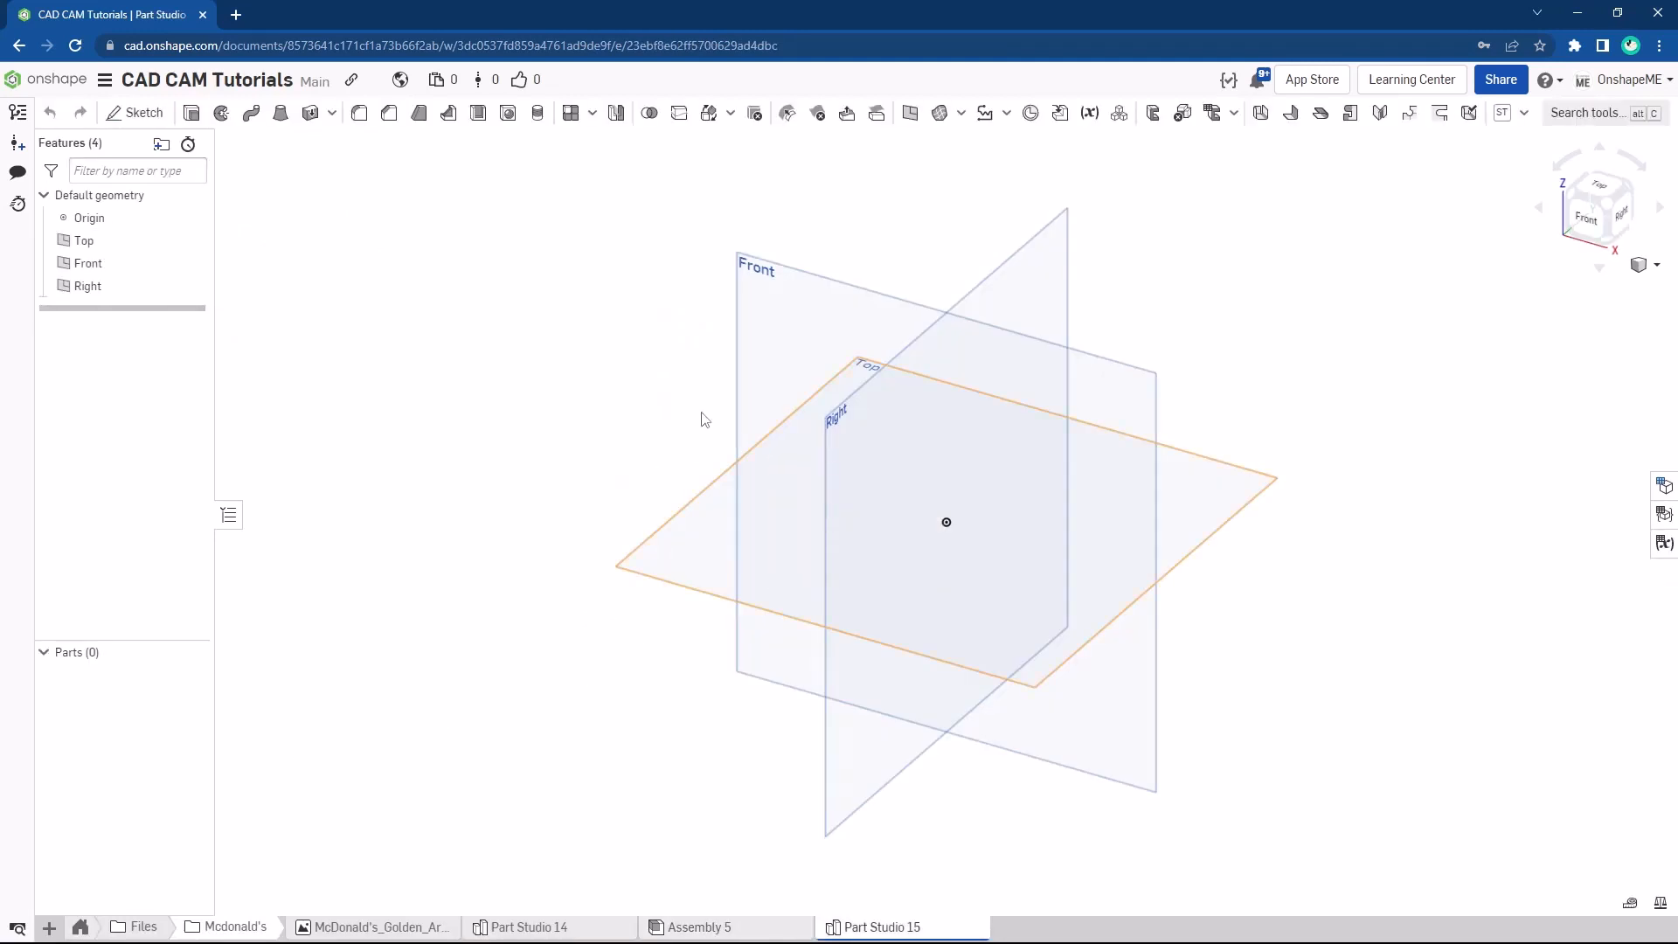
left_click(769, 324)
right_click(770, 322)
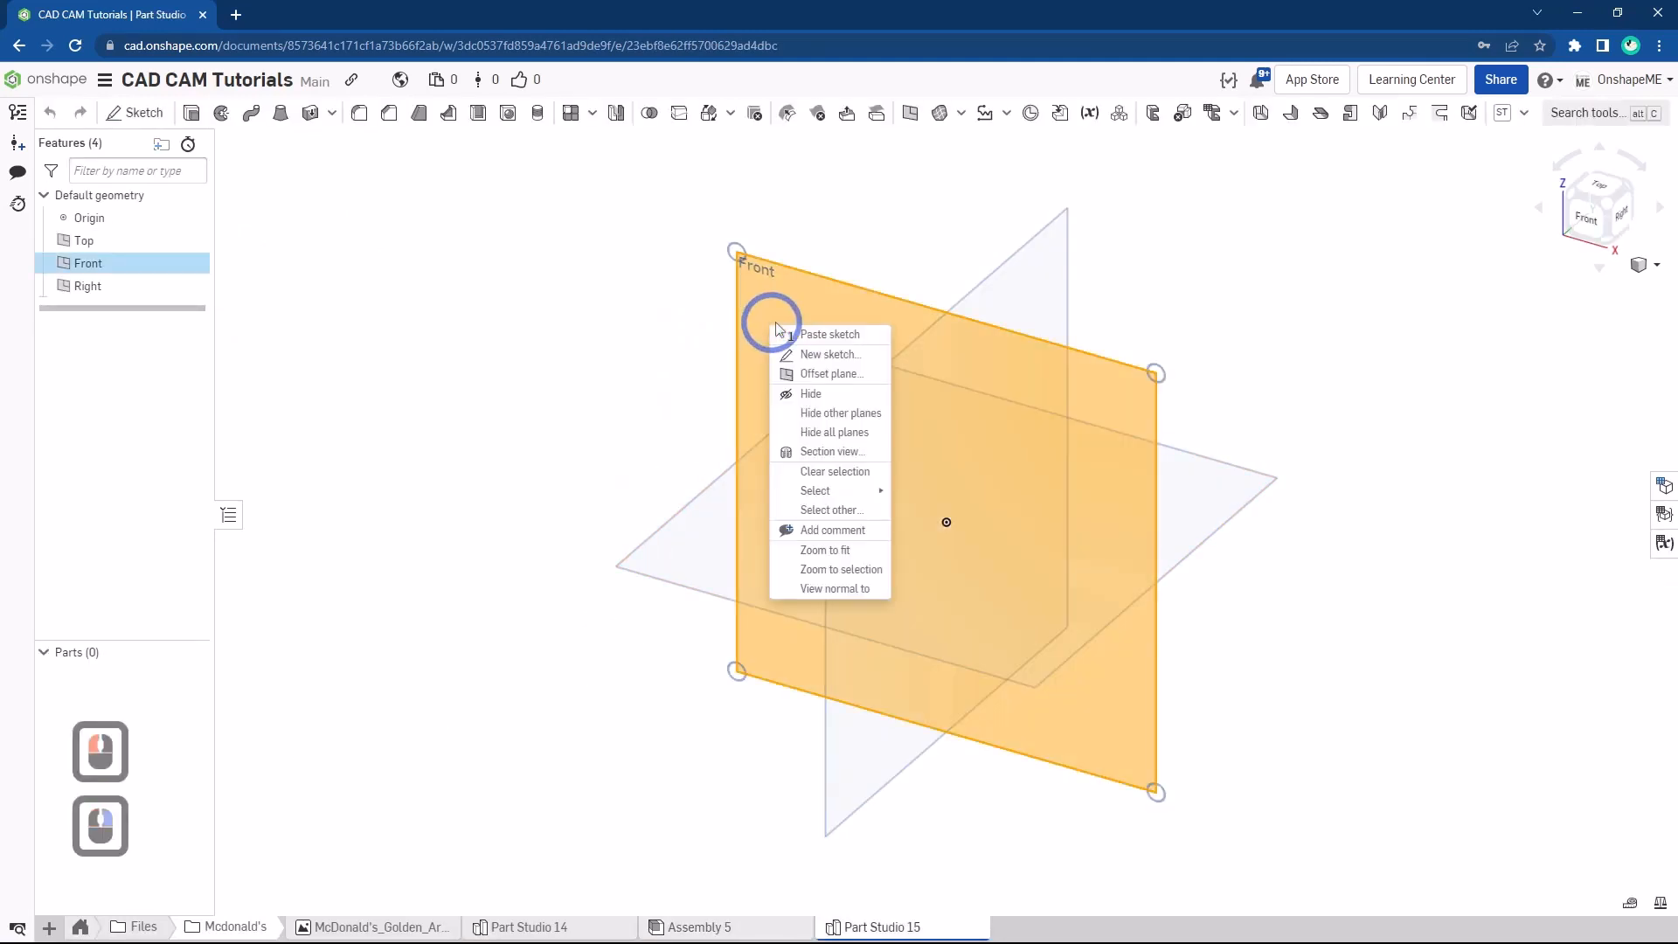
left_click(837, 370)
key("n")
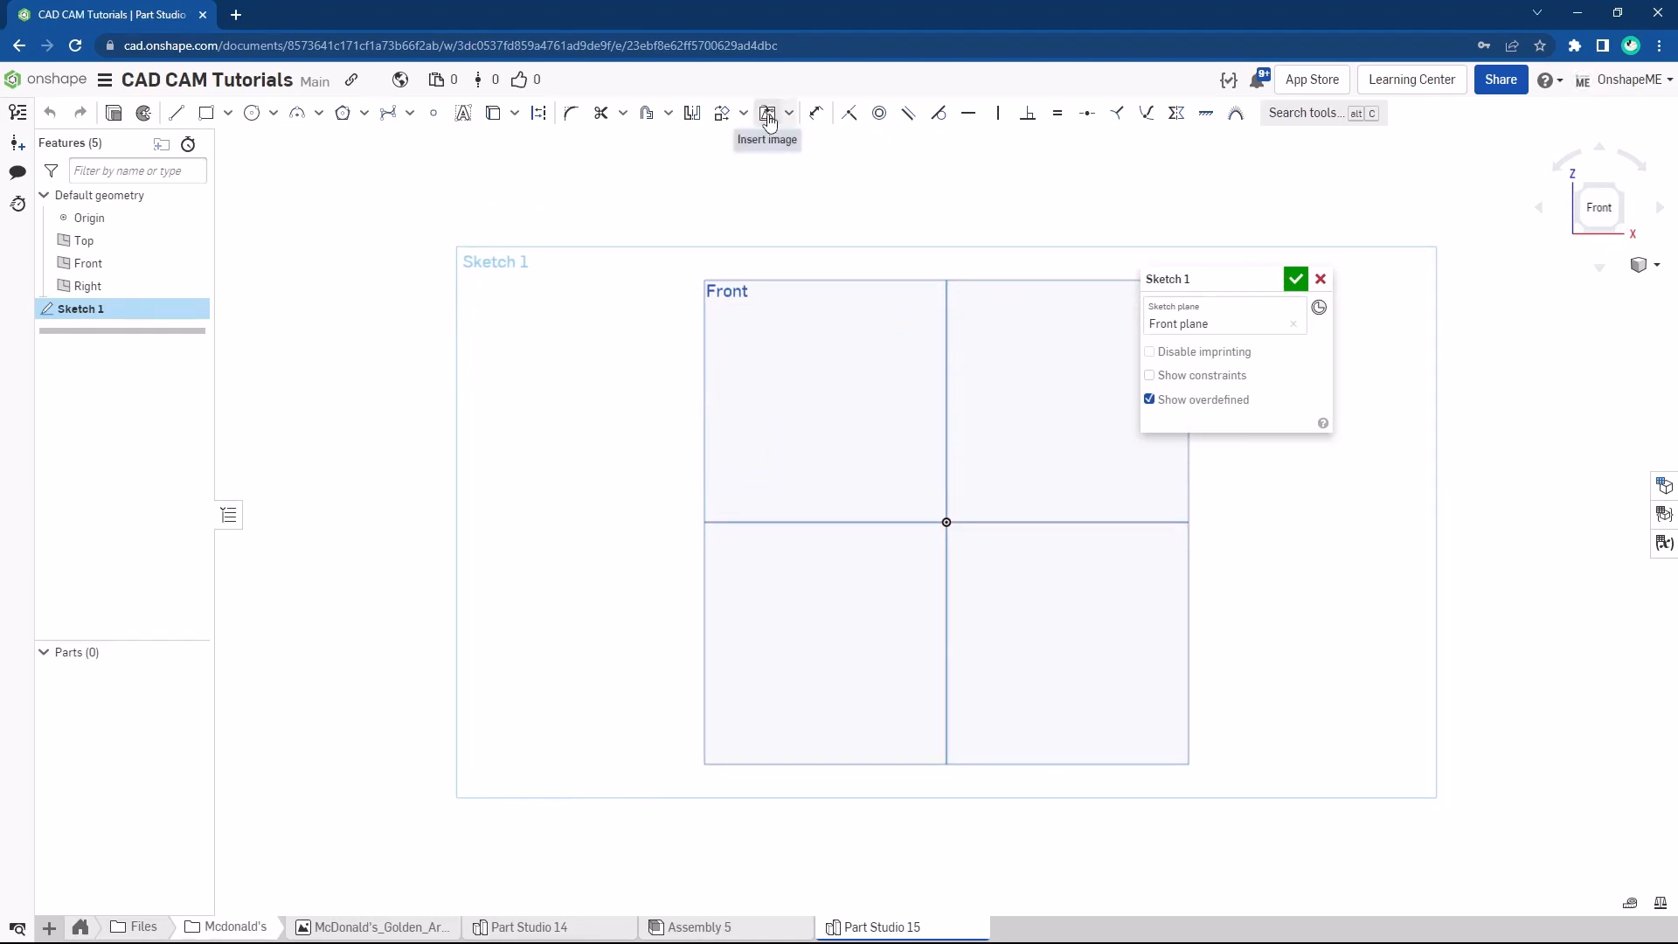
Import the image file McDonald's_Golden_Arches.svg.png from the Downloads folder into the document
left_click(50, 929)
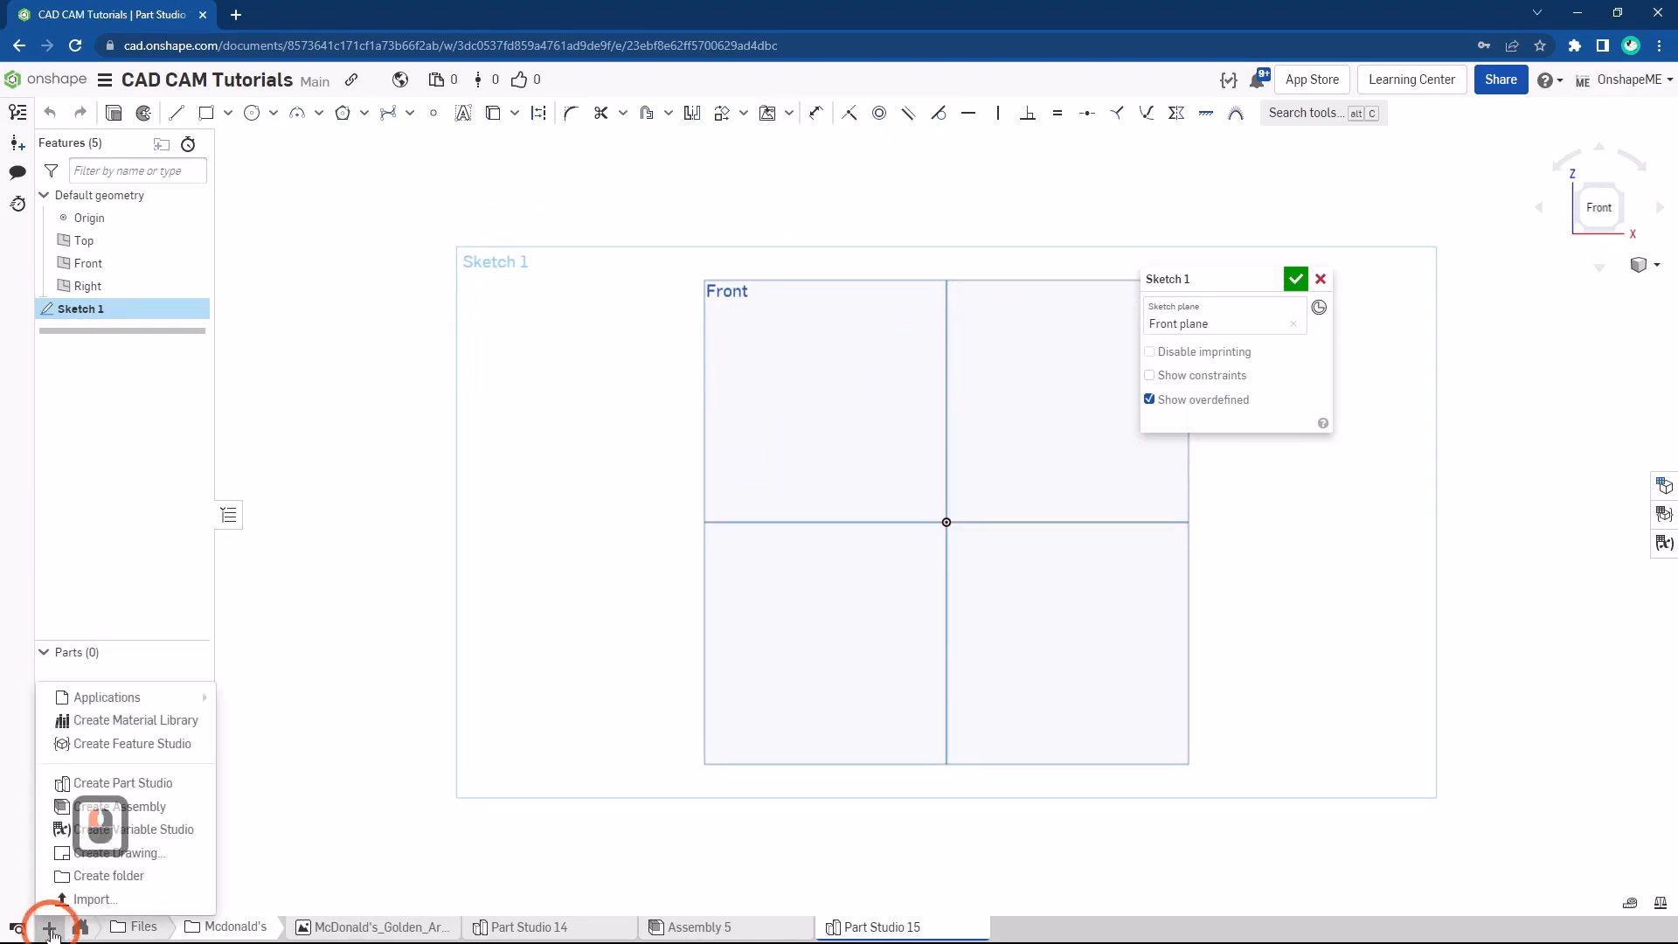
left_click(74, 896)
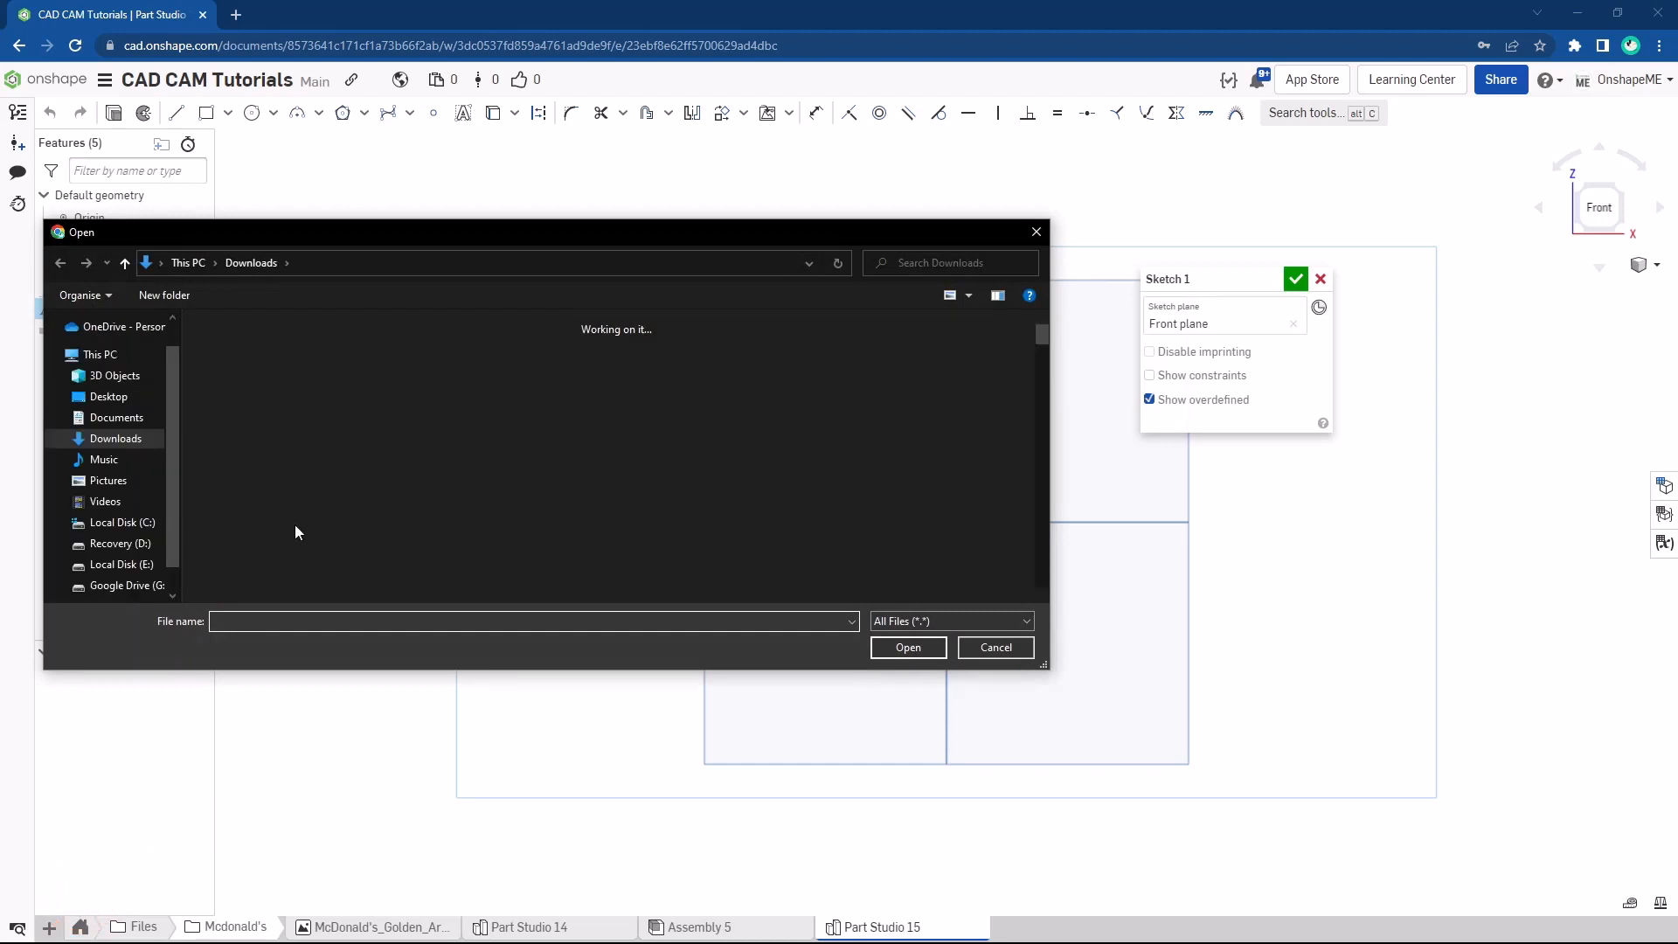
left_click(361, 401)
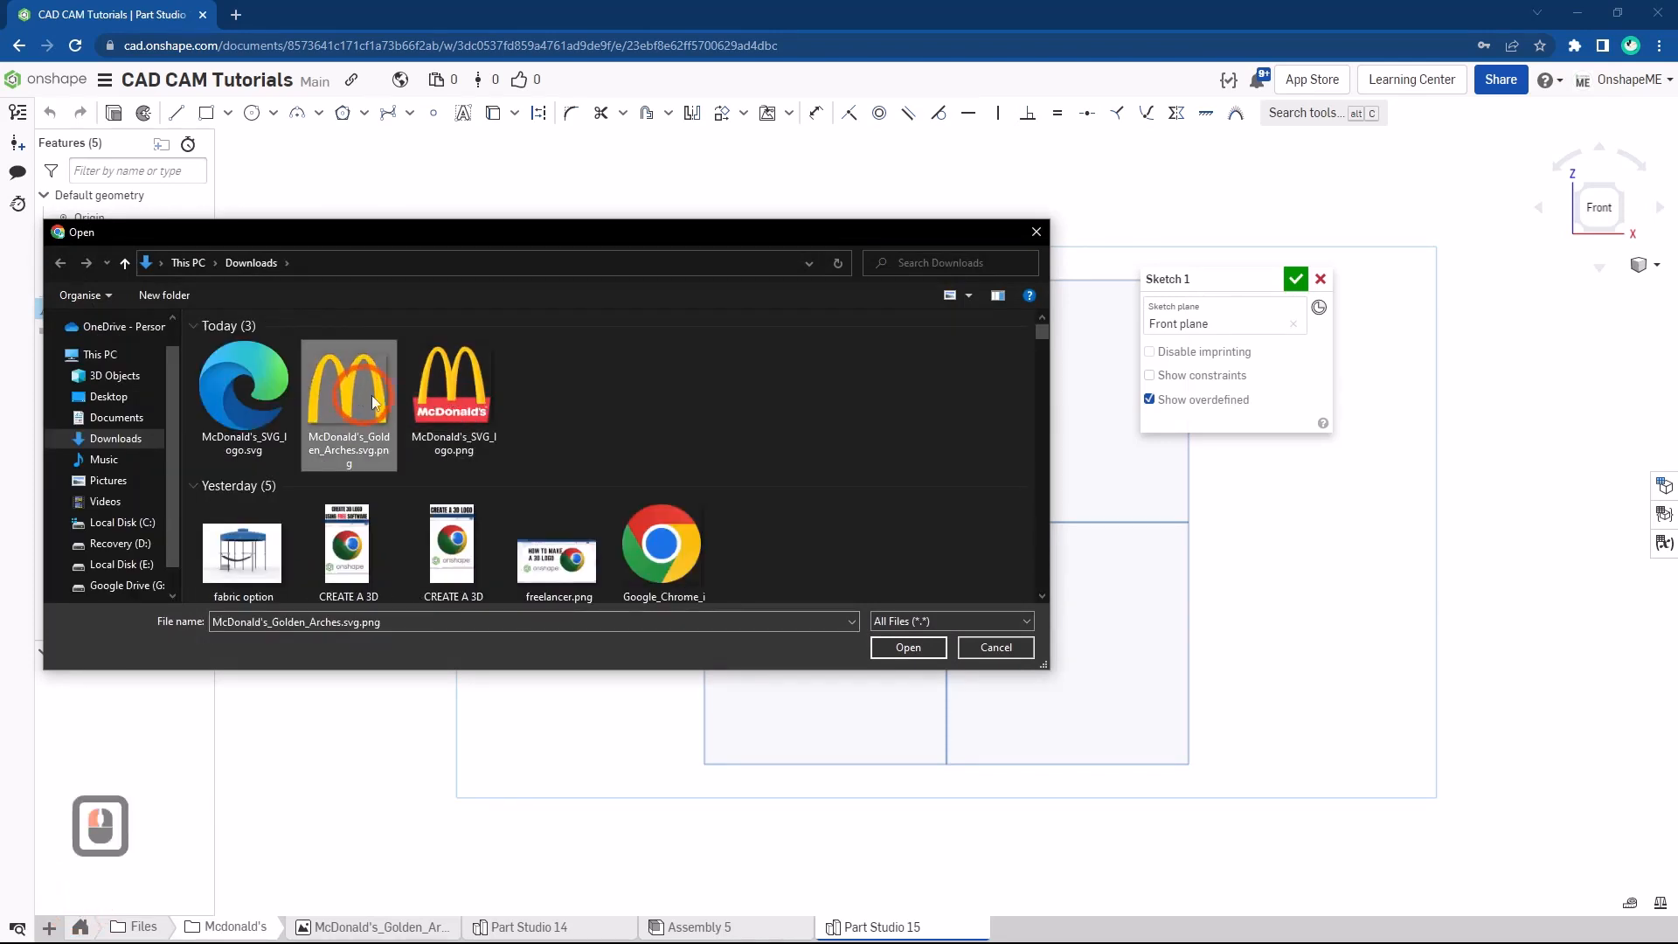
left_click(908, 647)
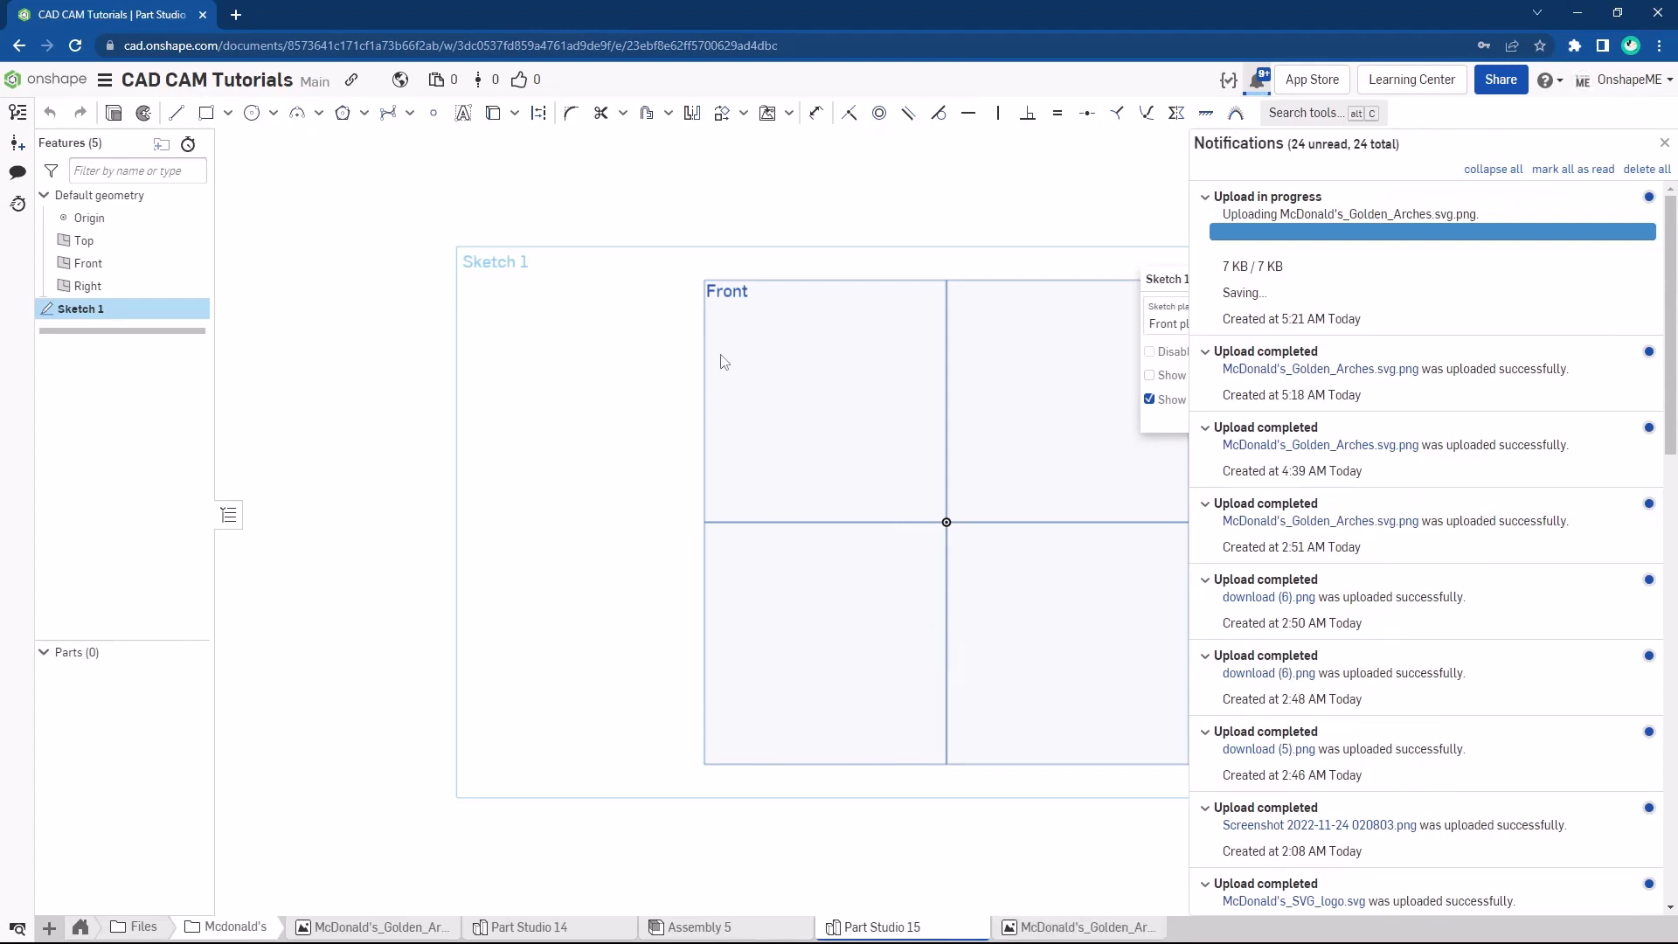
Insert the McDonald's_Golden_Arches.svg.png image into the sketch around the origin, about 88 mm wide
left_click(768, 115)
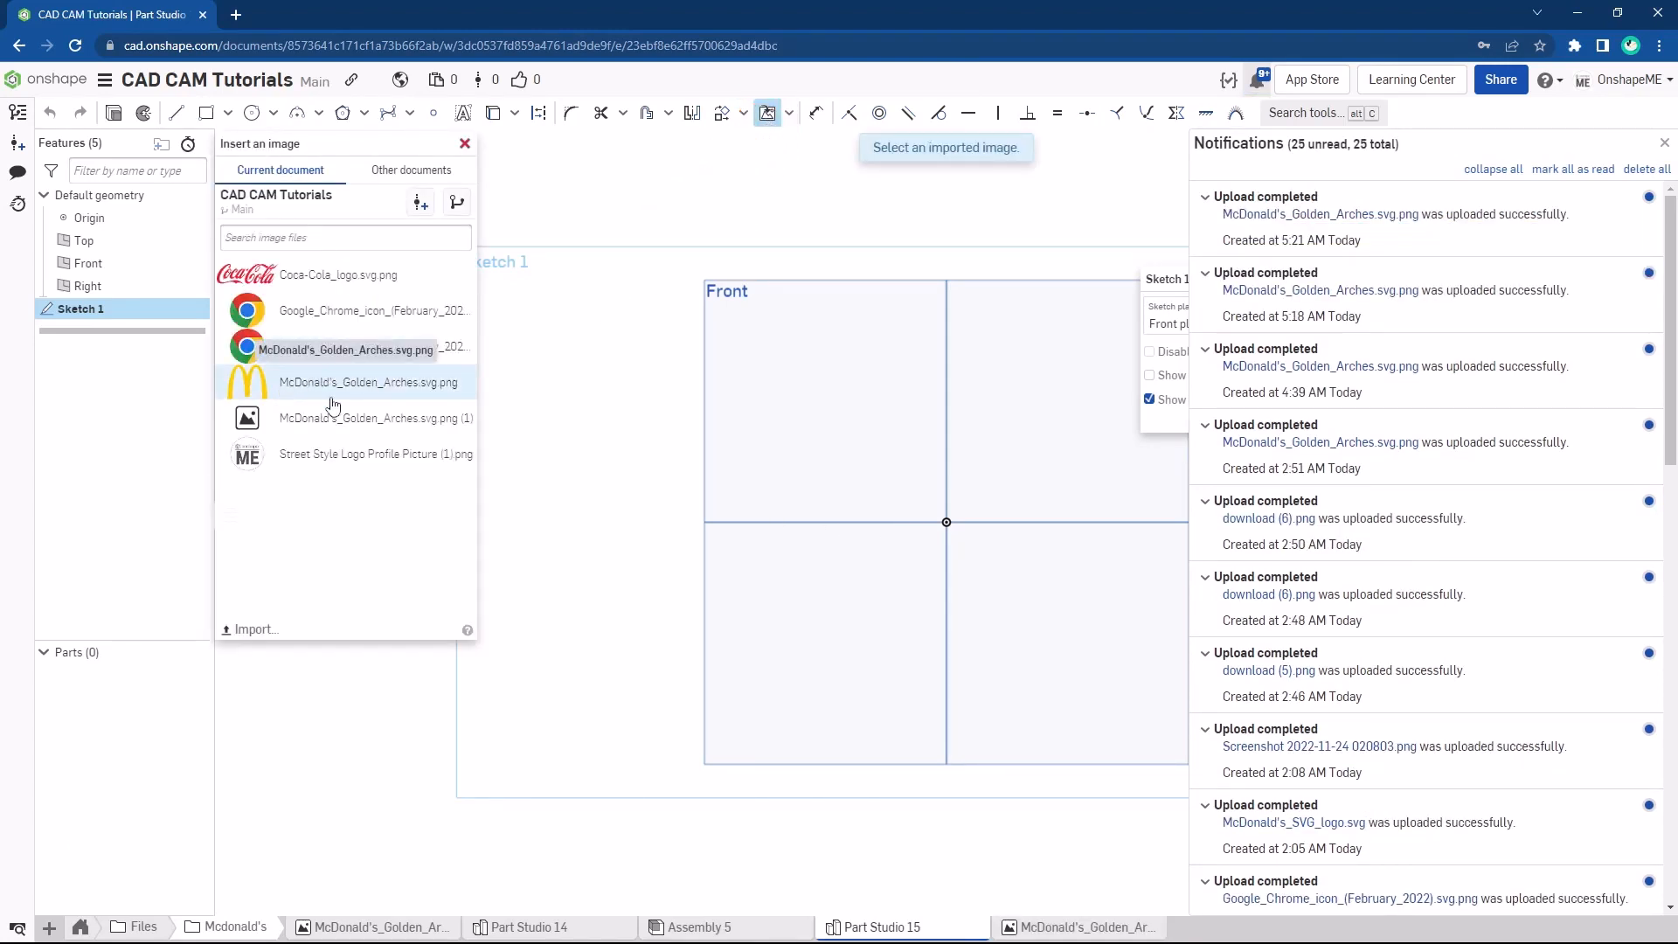
left_click(330, 399)
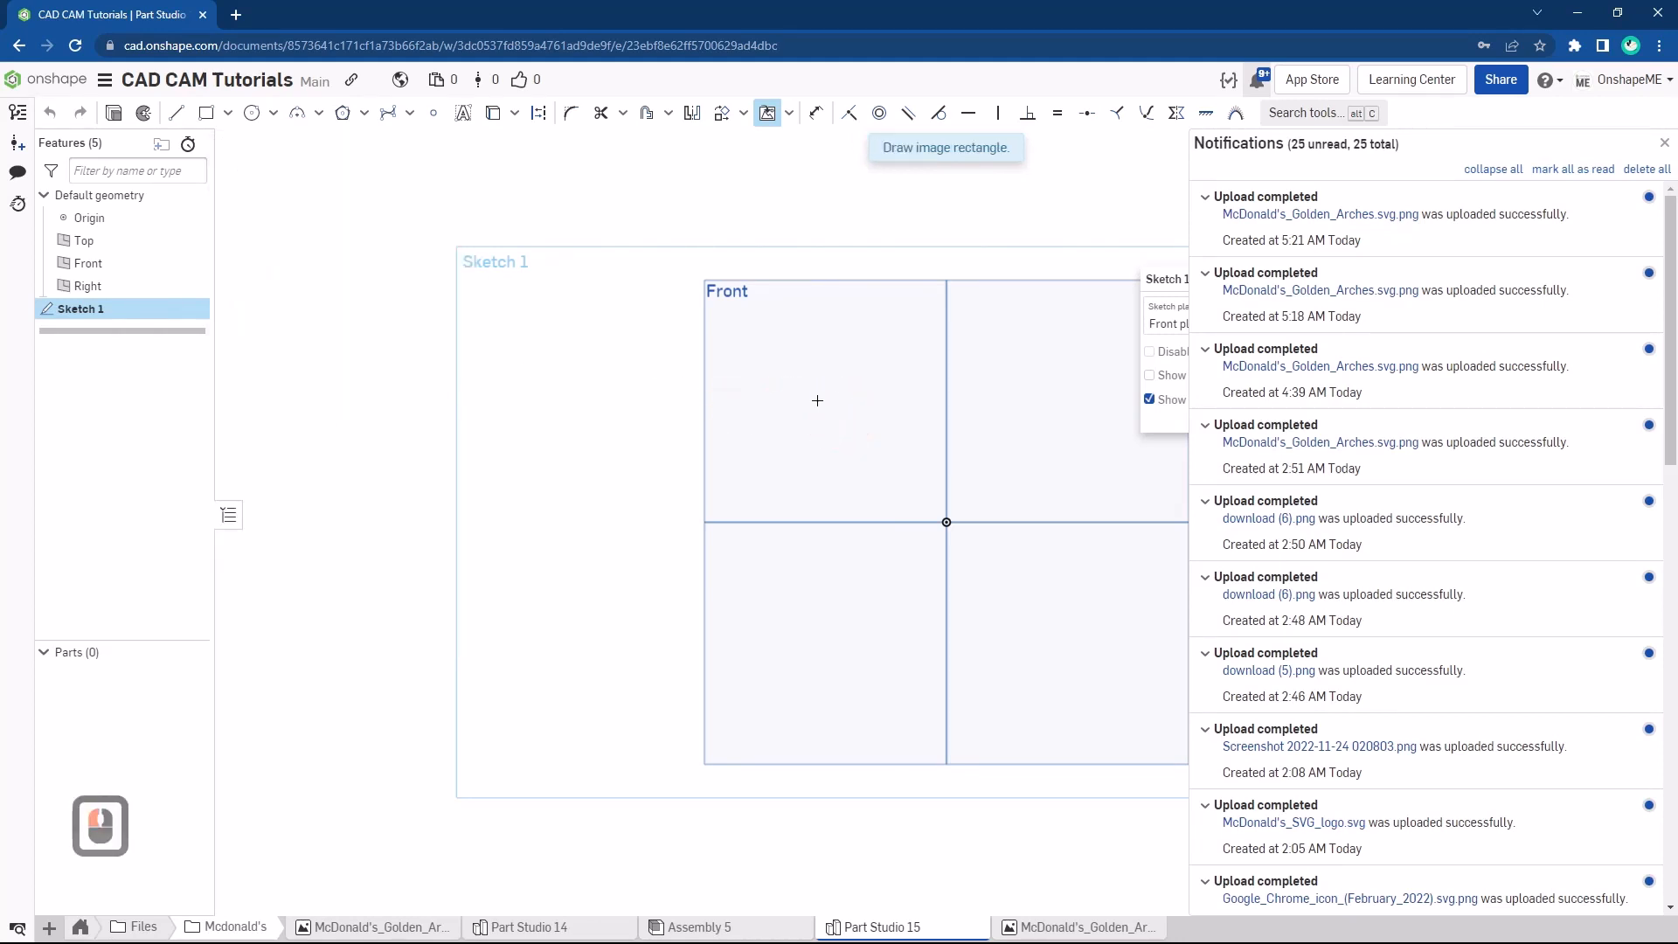
left_click_drag(817, 401, 1051, 648)
left_click(1052, 651)
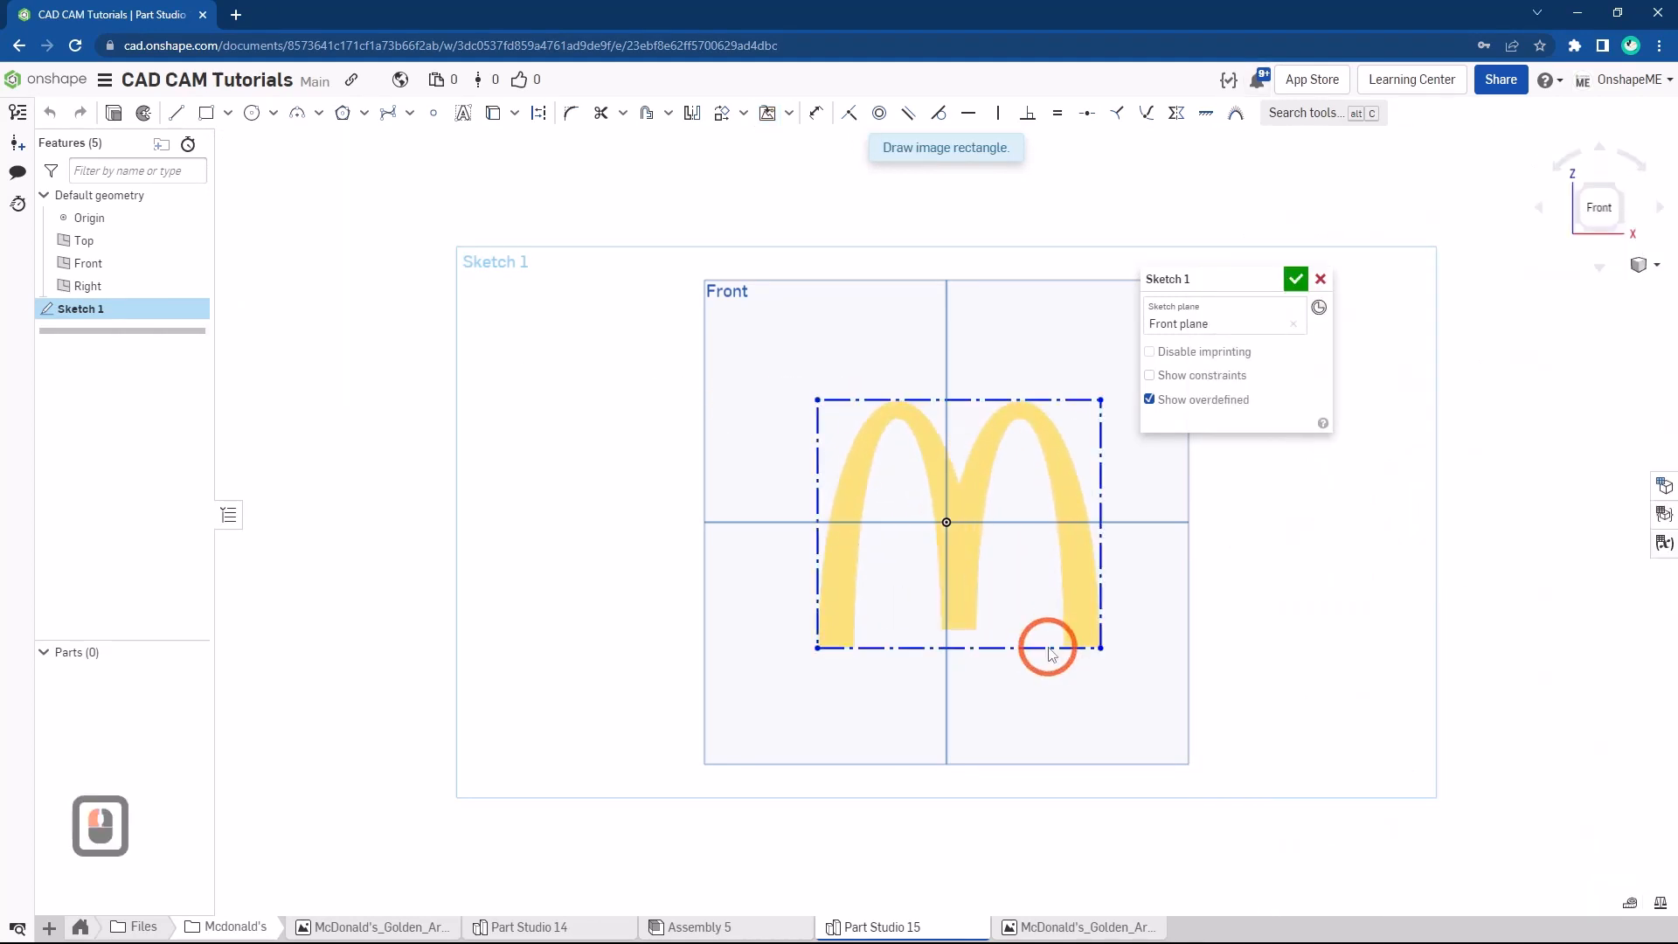
key("Escape")
Dimension the top edge of the image rectangle to a width of 80 mm
key("s")
left_click(822, 414)
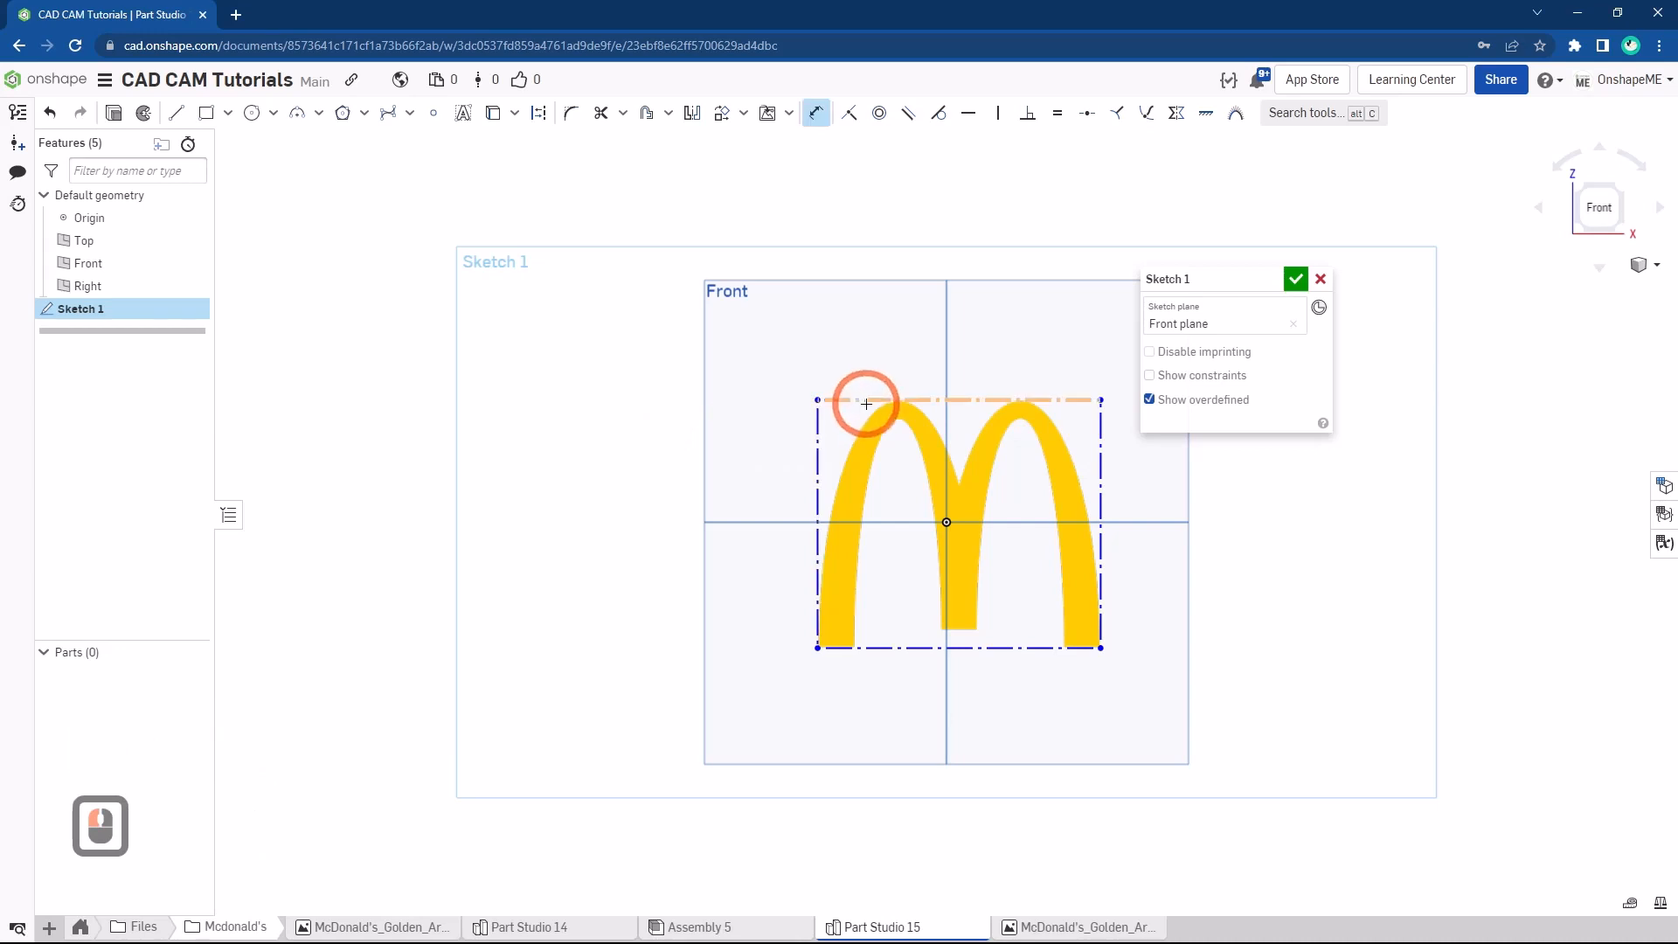
left_click(877, 348)
left_click(1006, 364)
type("80")
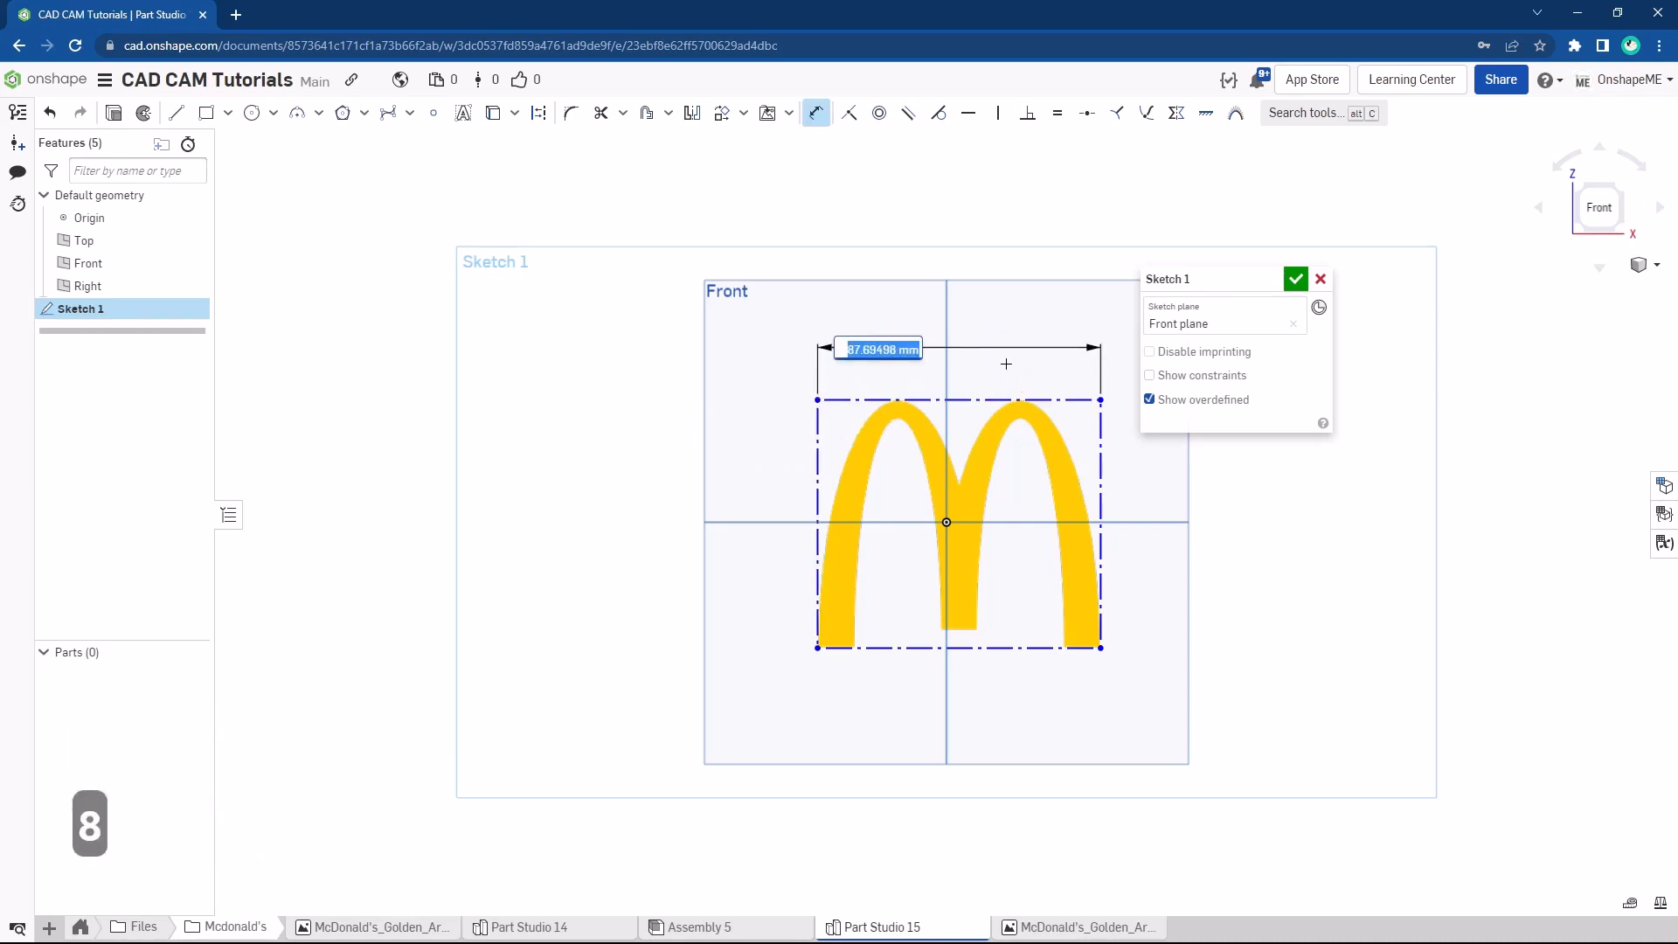
key("Return")
key("Escape")
Draw a diagonal line from the image rectangle's top-left corner to its bottom-right corner
key("s")
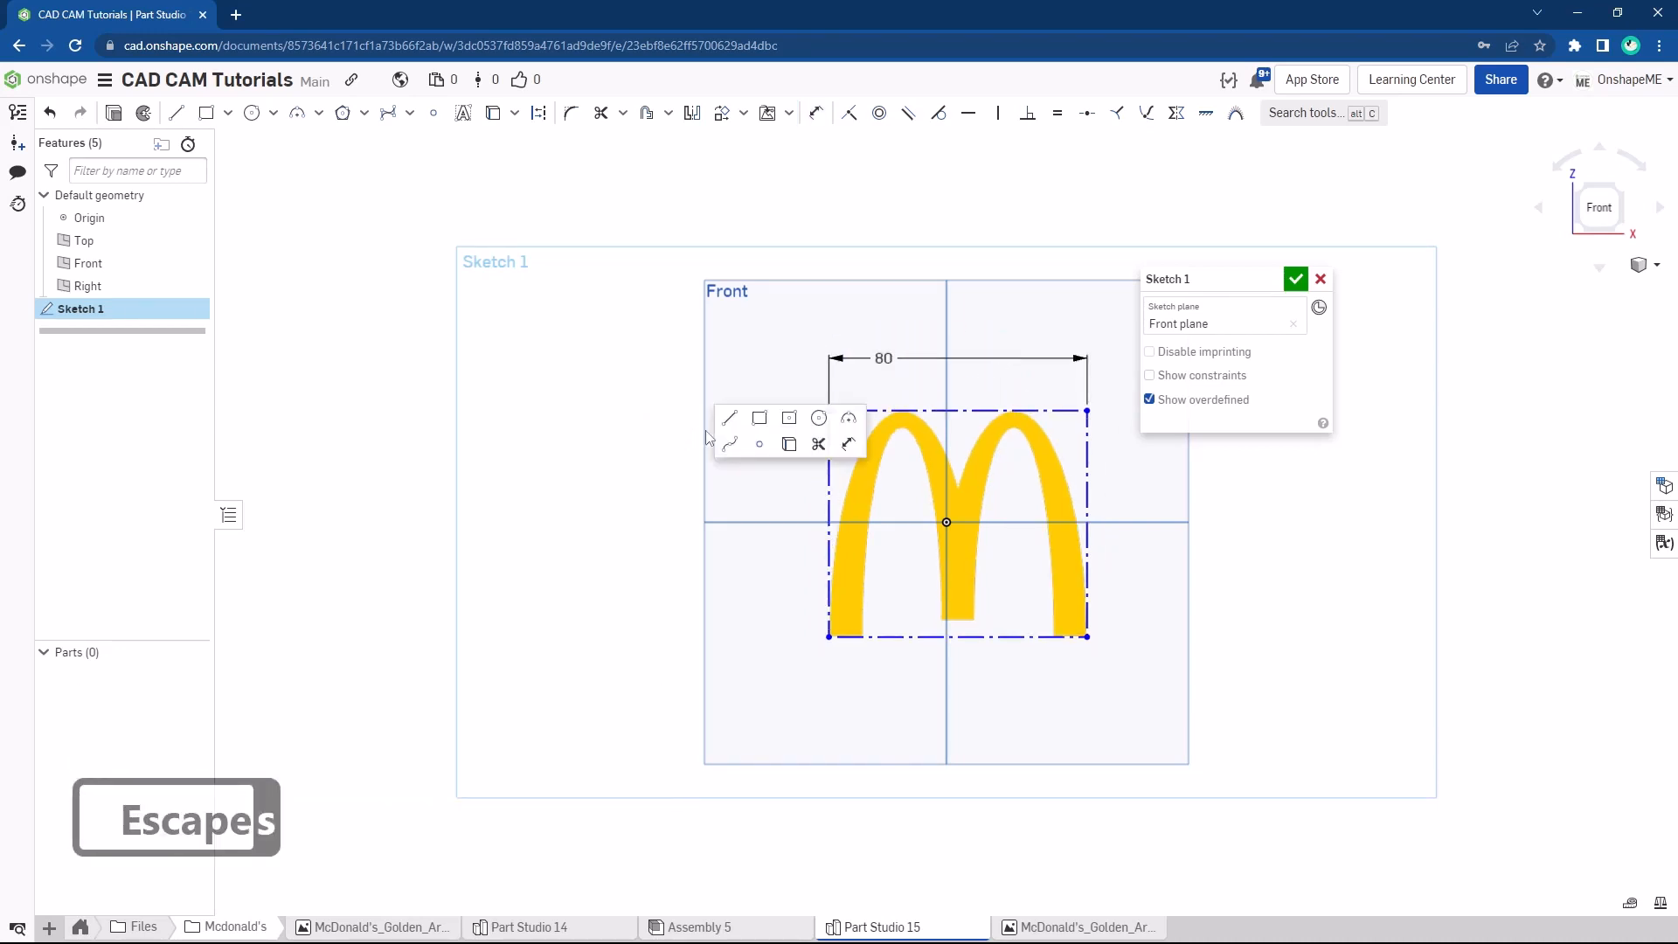
left_click(730, 426)
left_click(829, 410)
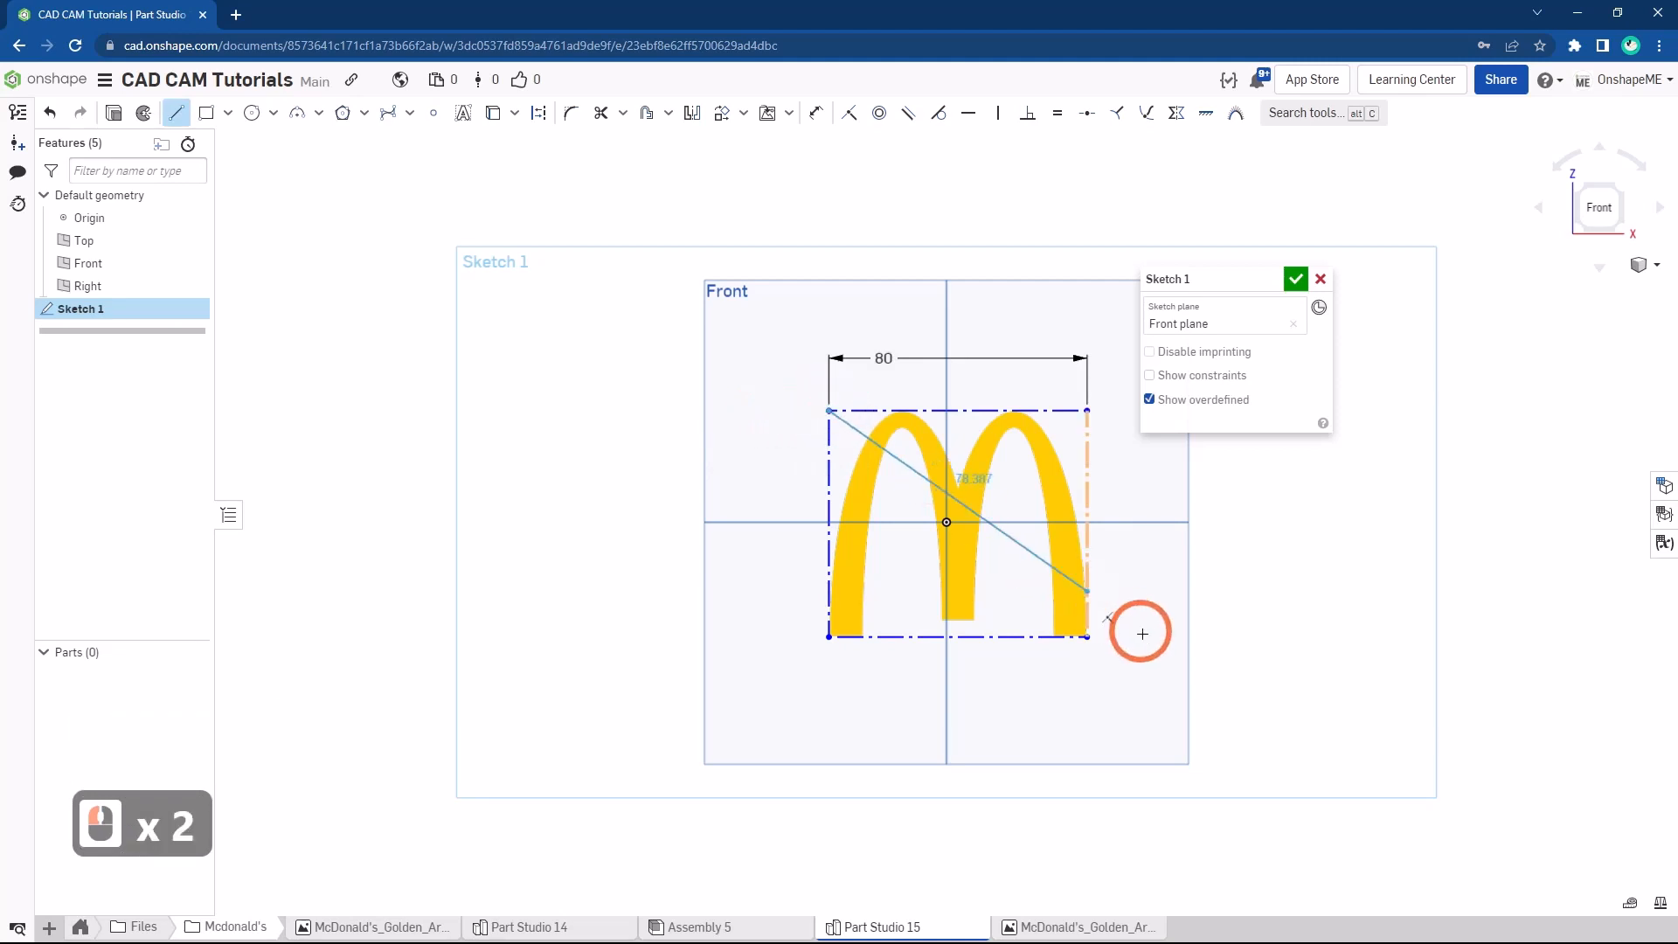
left_click(1086, 637)
key("Escape")
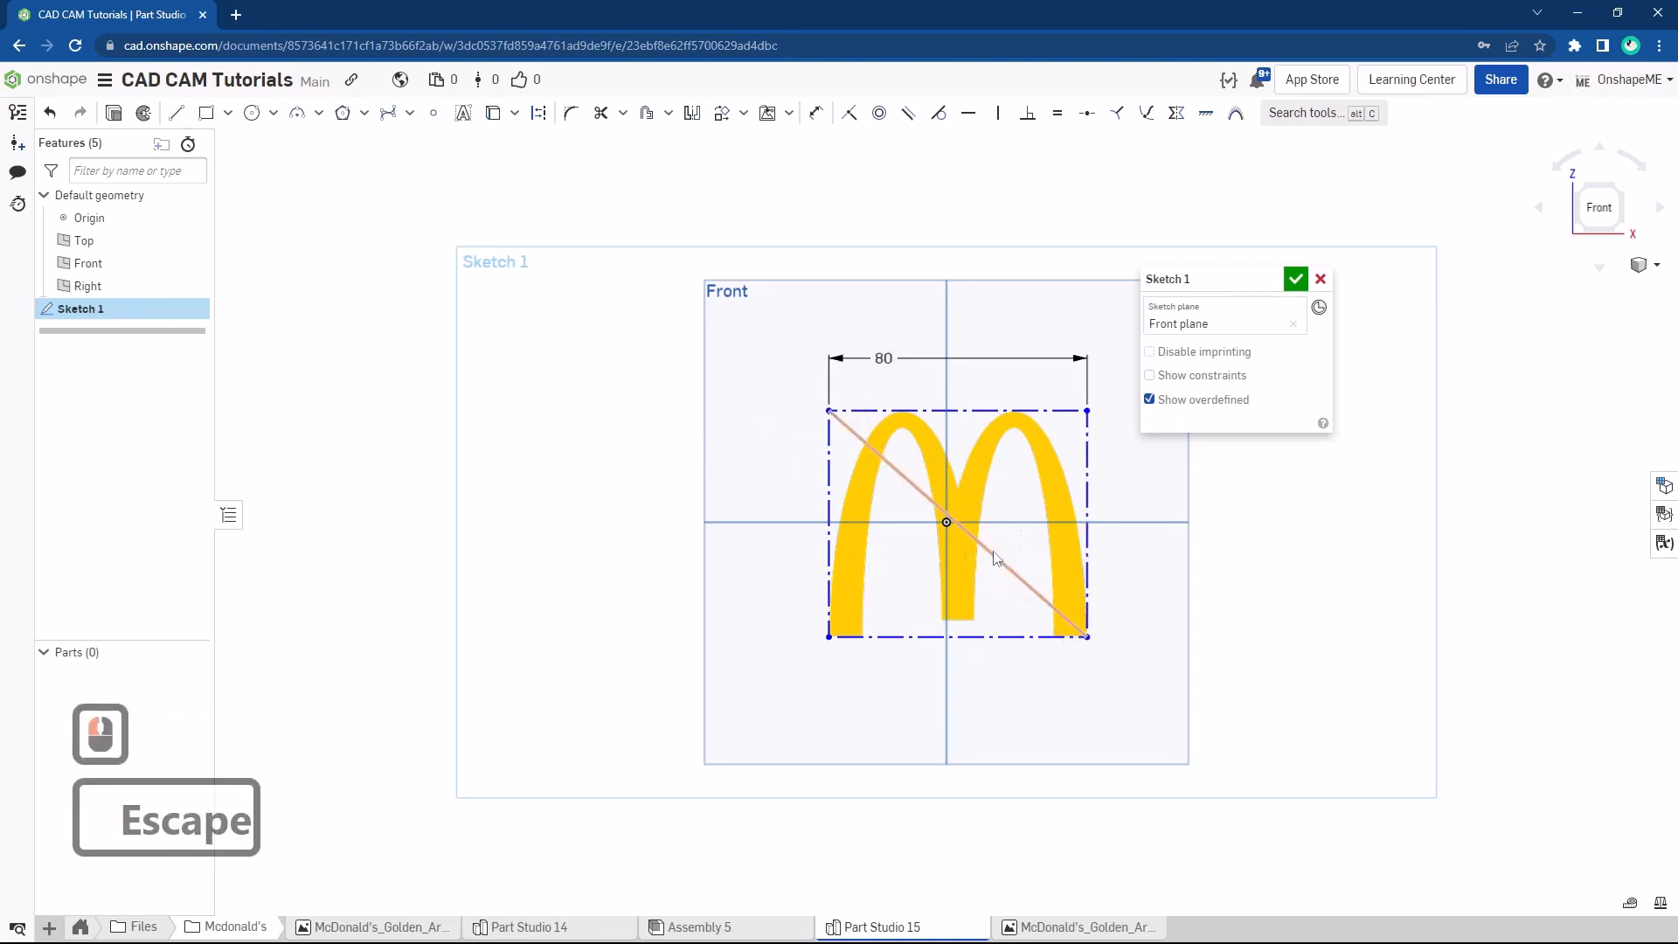
Centre the image on the origin with a Midpoint constraint between the diagonal line and the origin
left_click(946, 527)
scroll(946, 525, "up", 3)
left_click(947, 519)
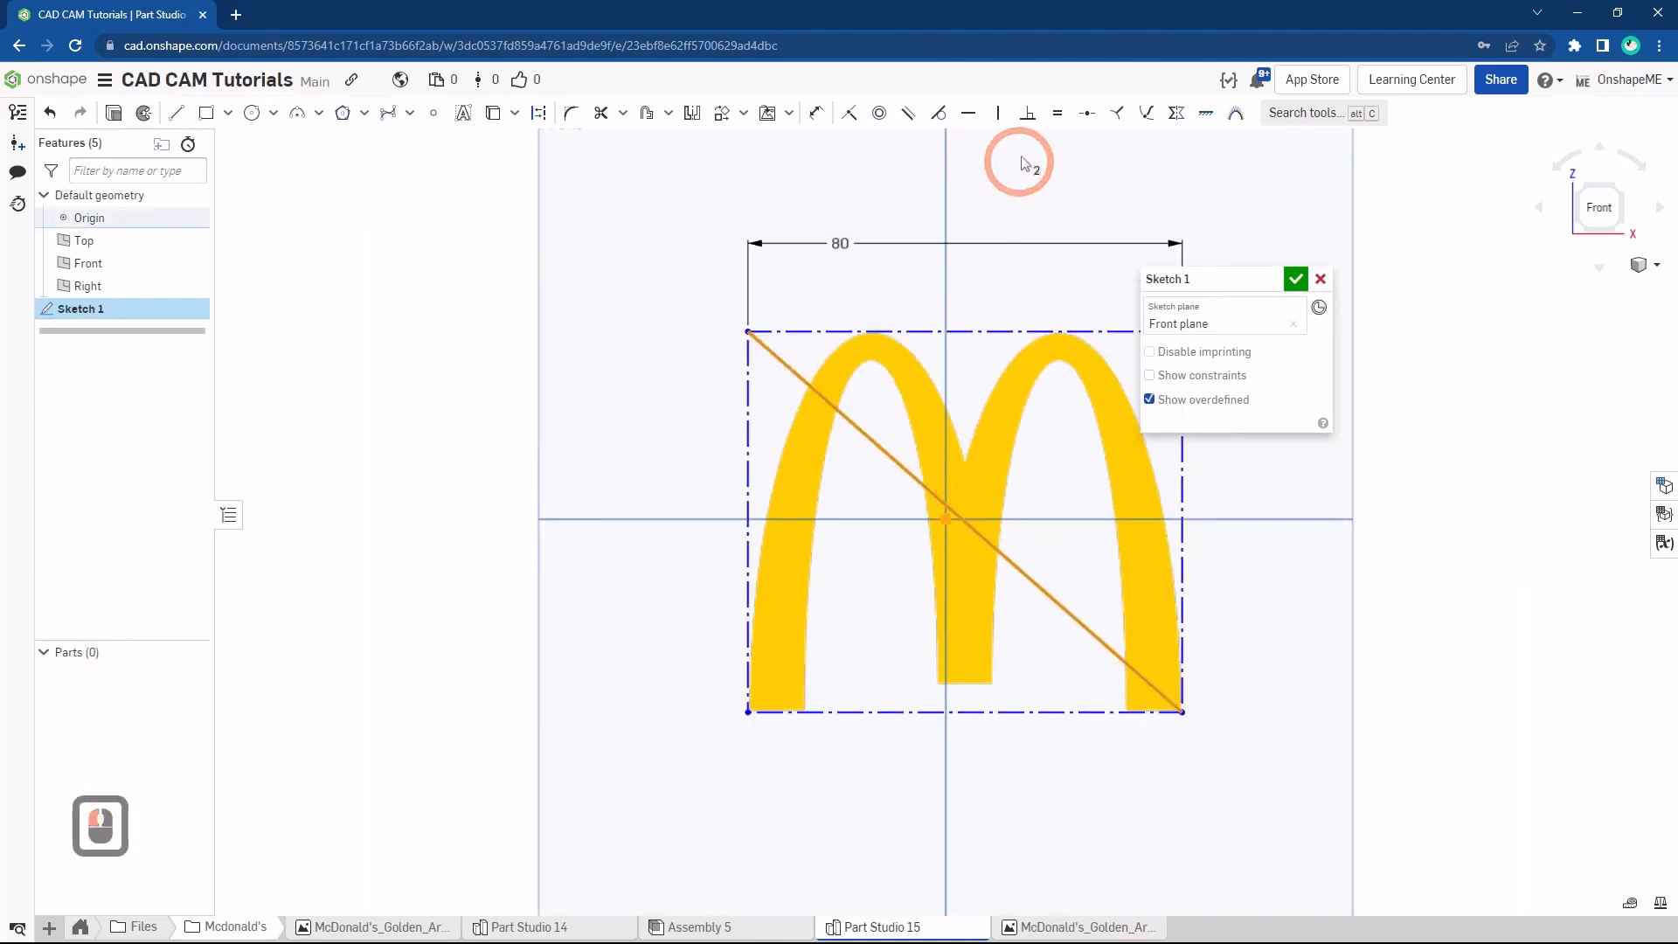
left_click(1090, 115)
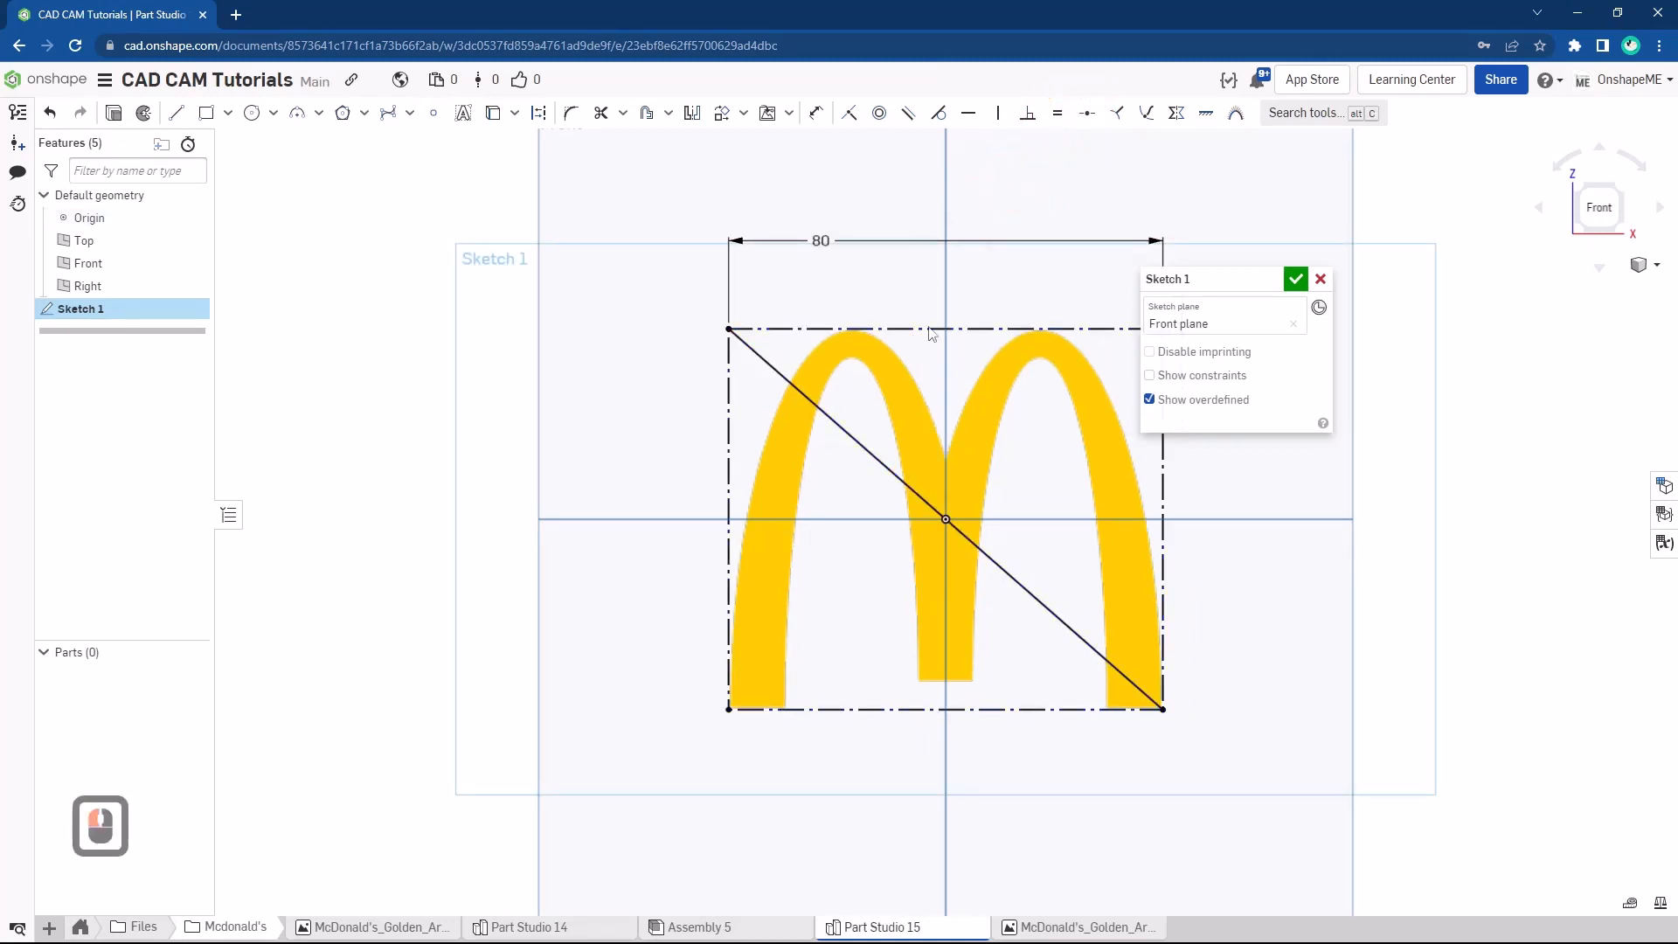
Convert the diagonal line of the image rectangle to construction geometry
scroll(909, 374, "down", 1)
key("Escape")
left_click(645, 172)
left_click(539, 113)
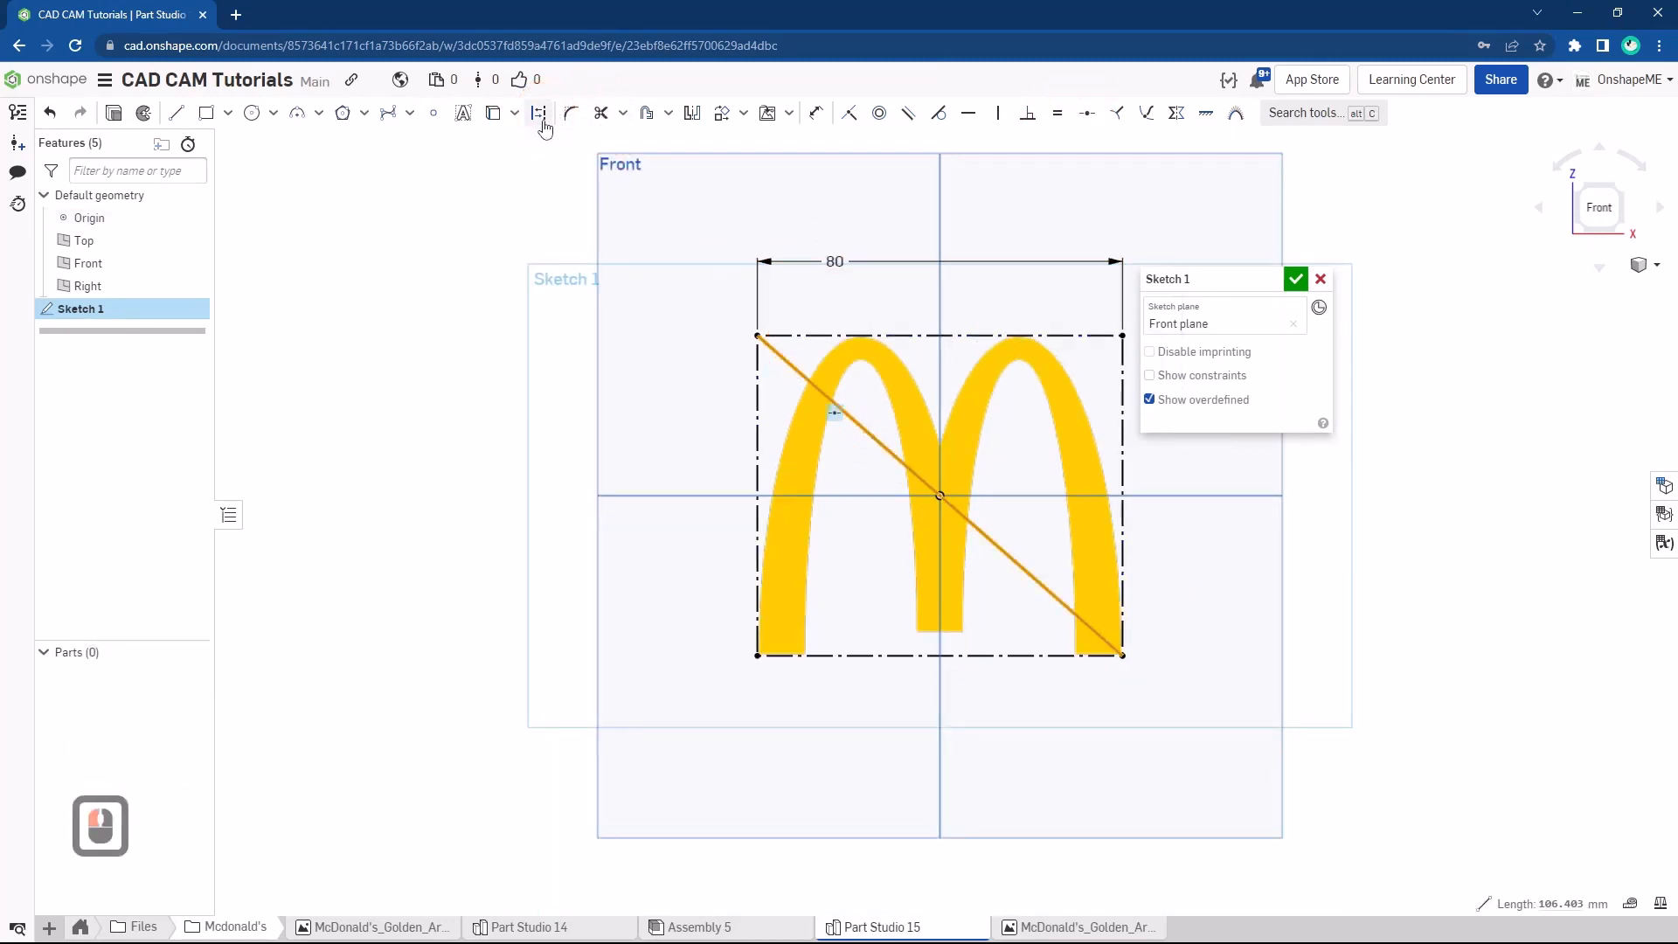
left_click(601, 204)
key("Escape")
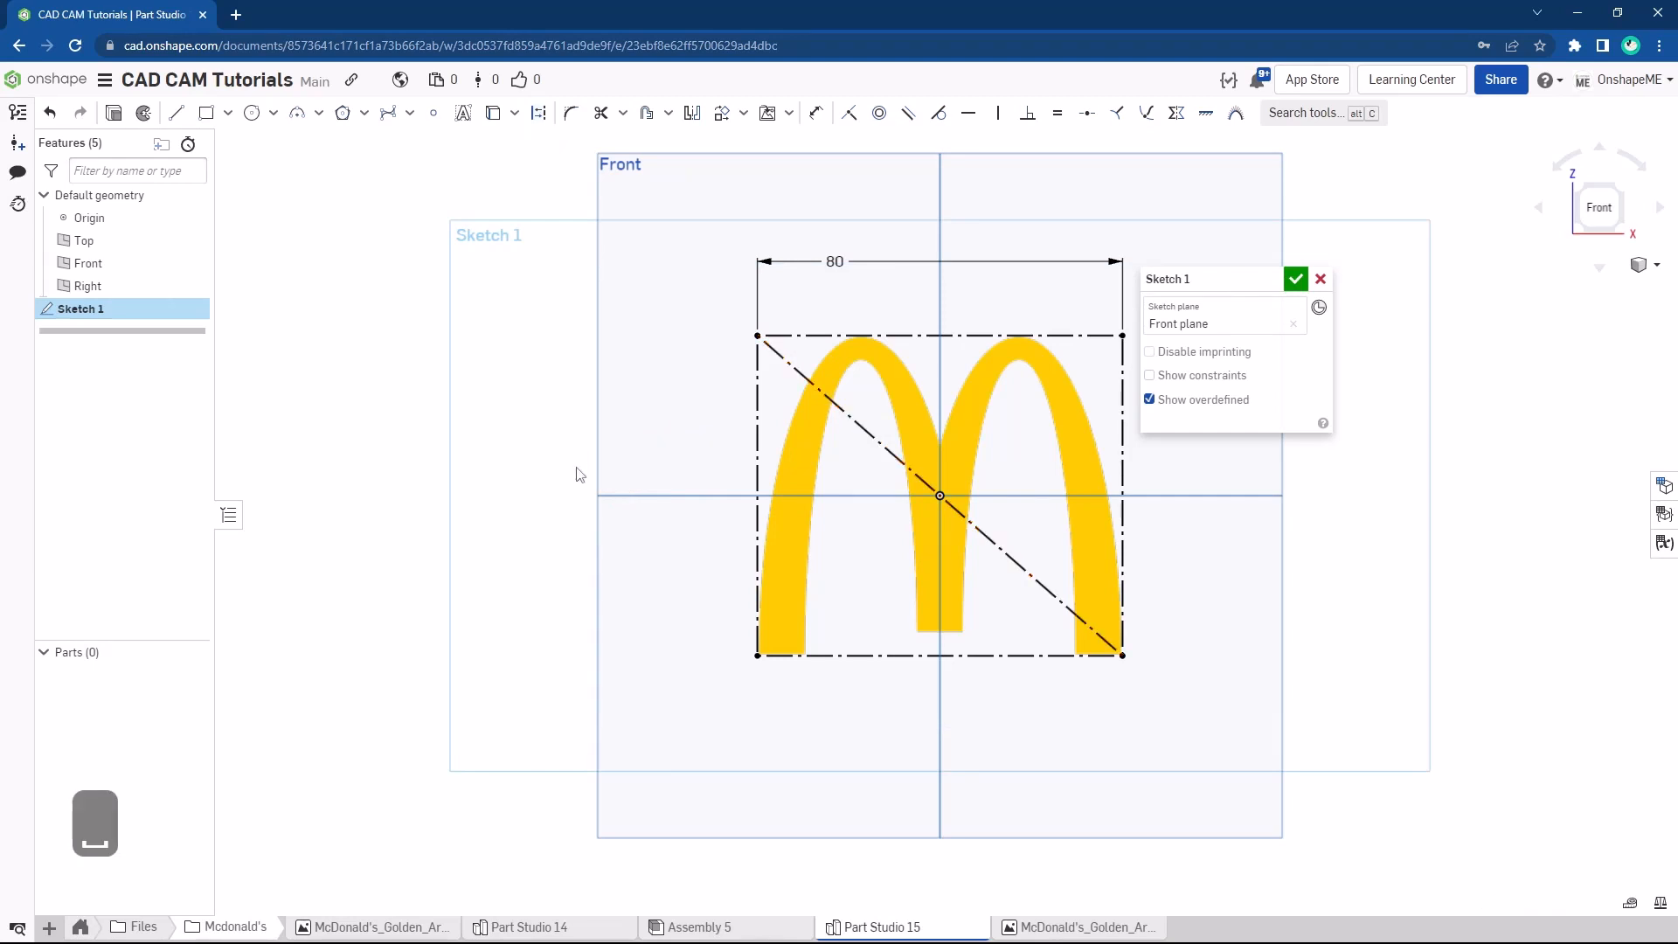
Draw a vertical line through the left arch's peak, from the image's top edge to its bottom edge, about 22 mm from the left edge
key("s")
left_click(615, 483)
scroll(869, 318, "up", 5)
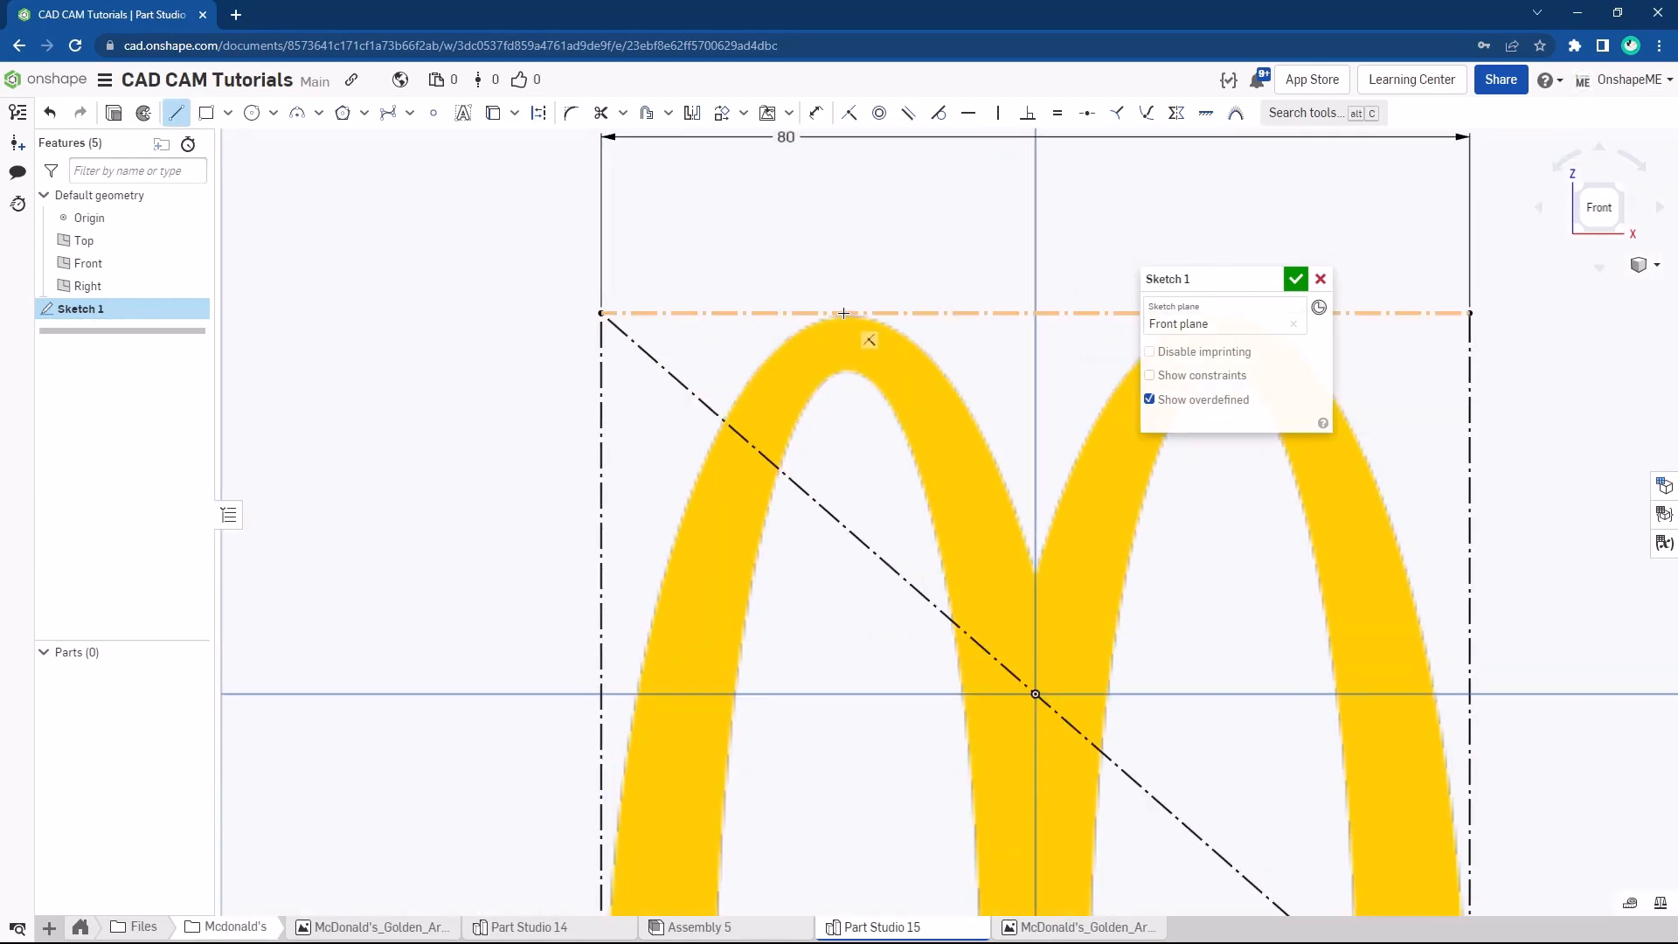
left_click(844, 338)
scroll(847, 589, "down", 8)
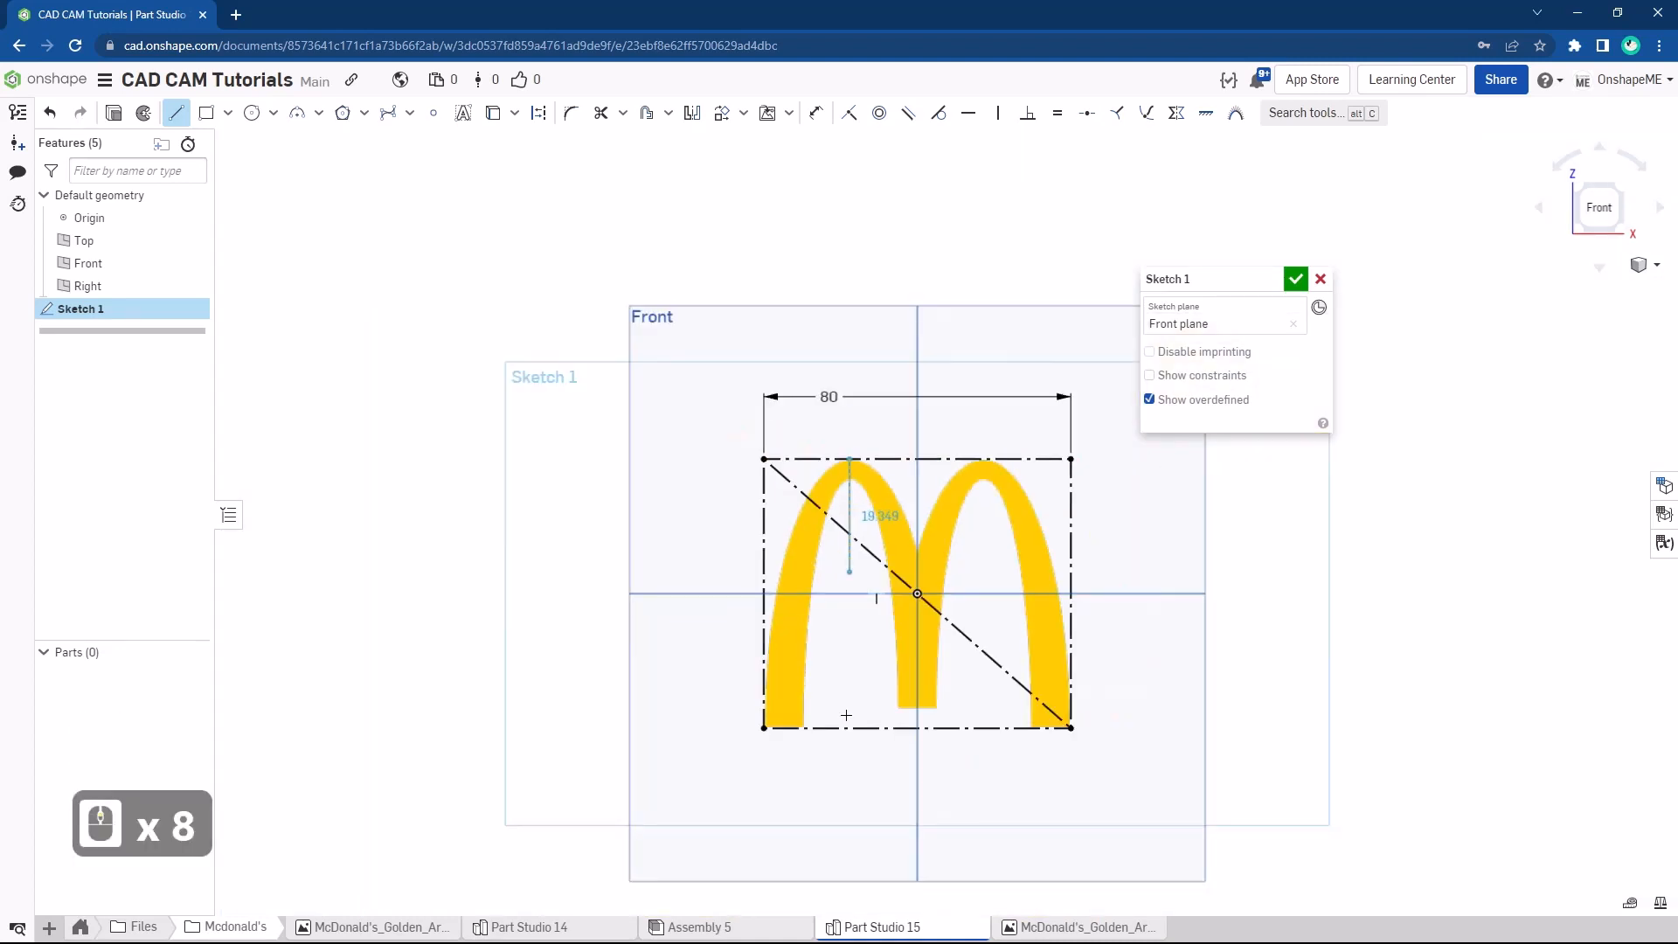
left_click(846, 688)
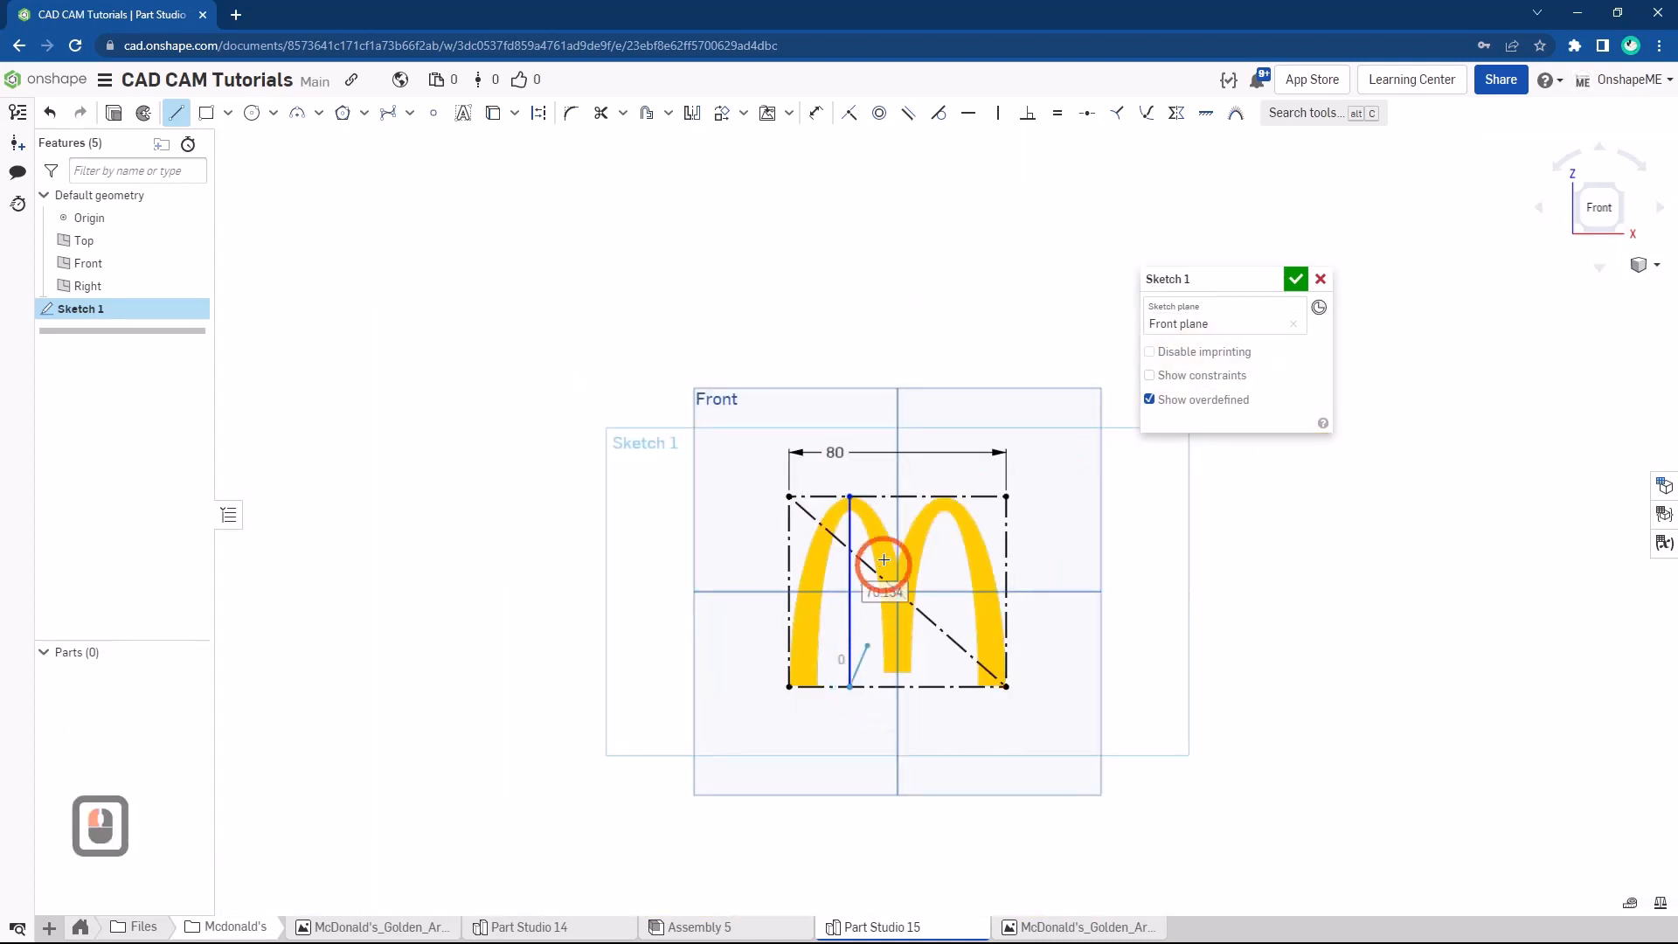
key("Escape")
Dimension the distance between the image's left edge and the left arch's vertical line to 22.5 mm
scroll(839, 512, "up", 9)
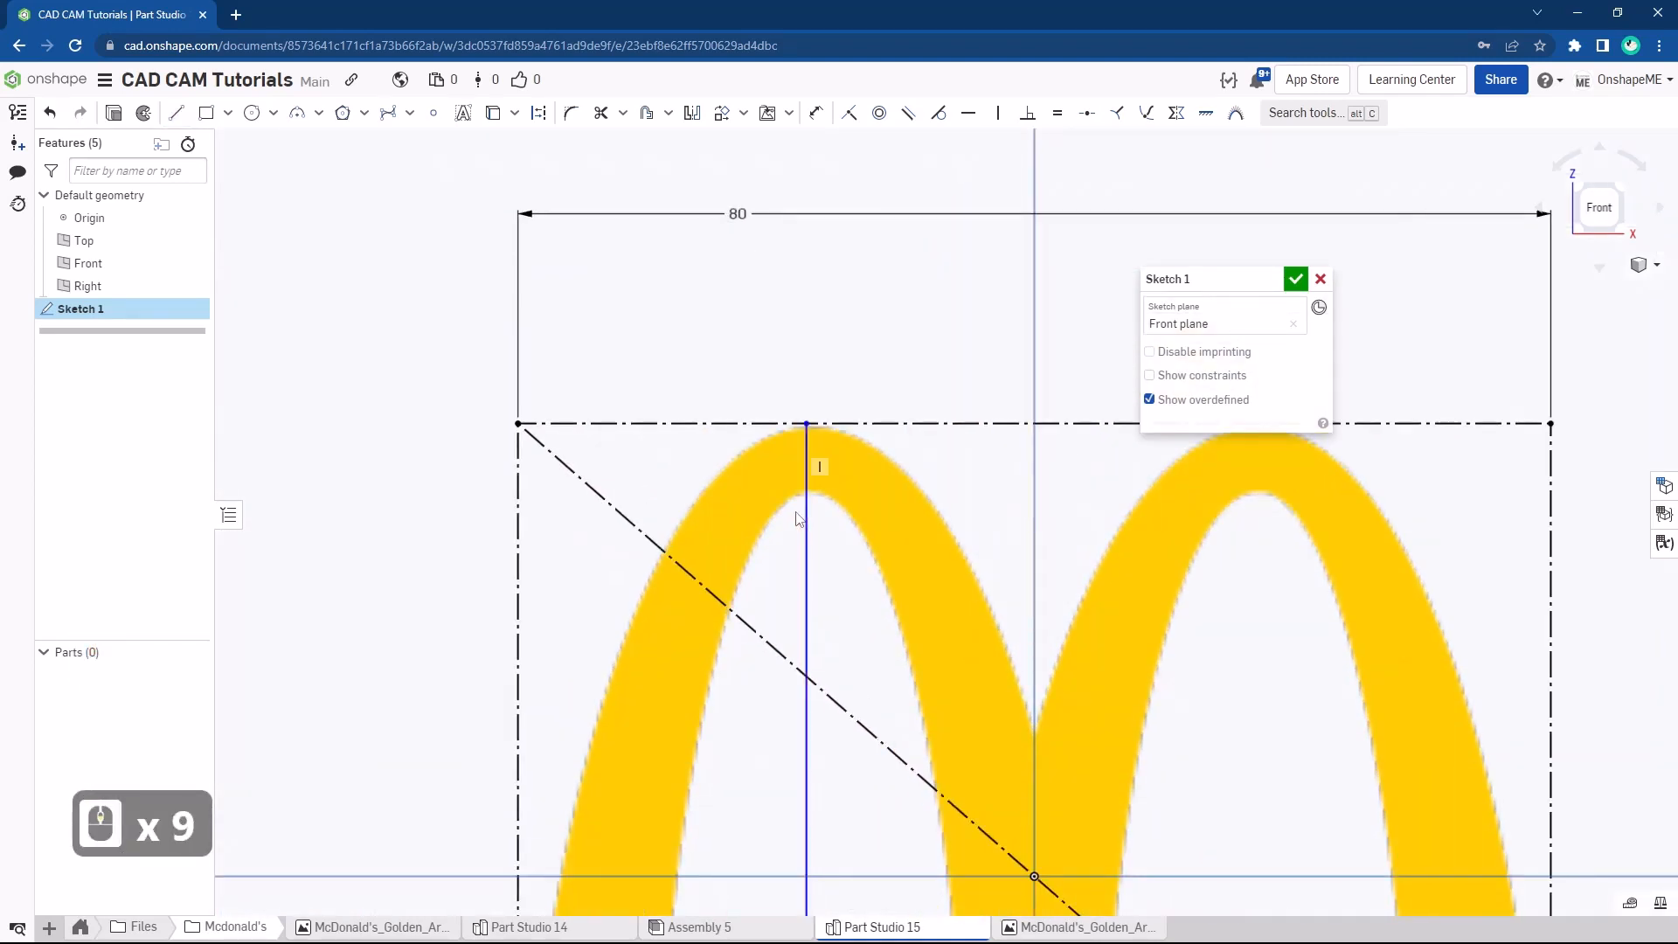
key("s")
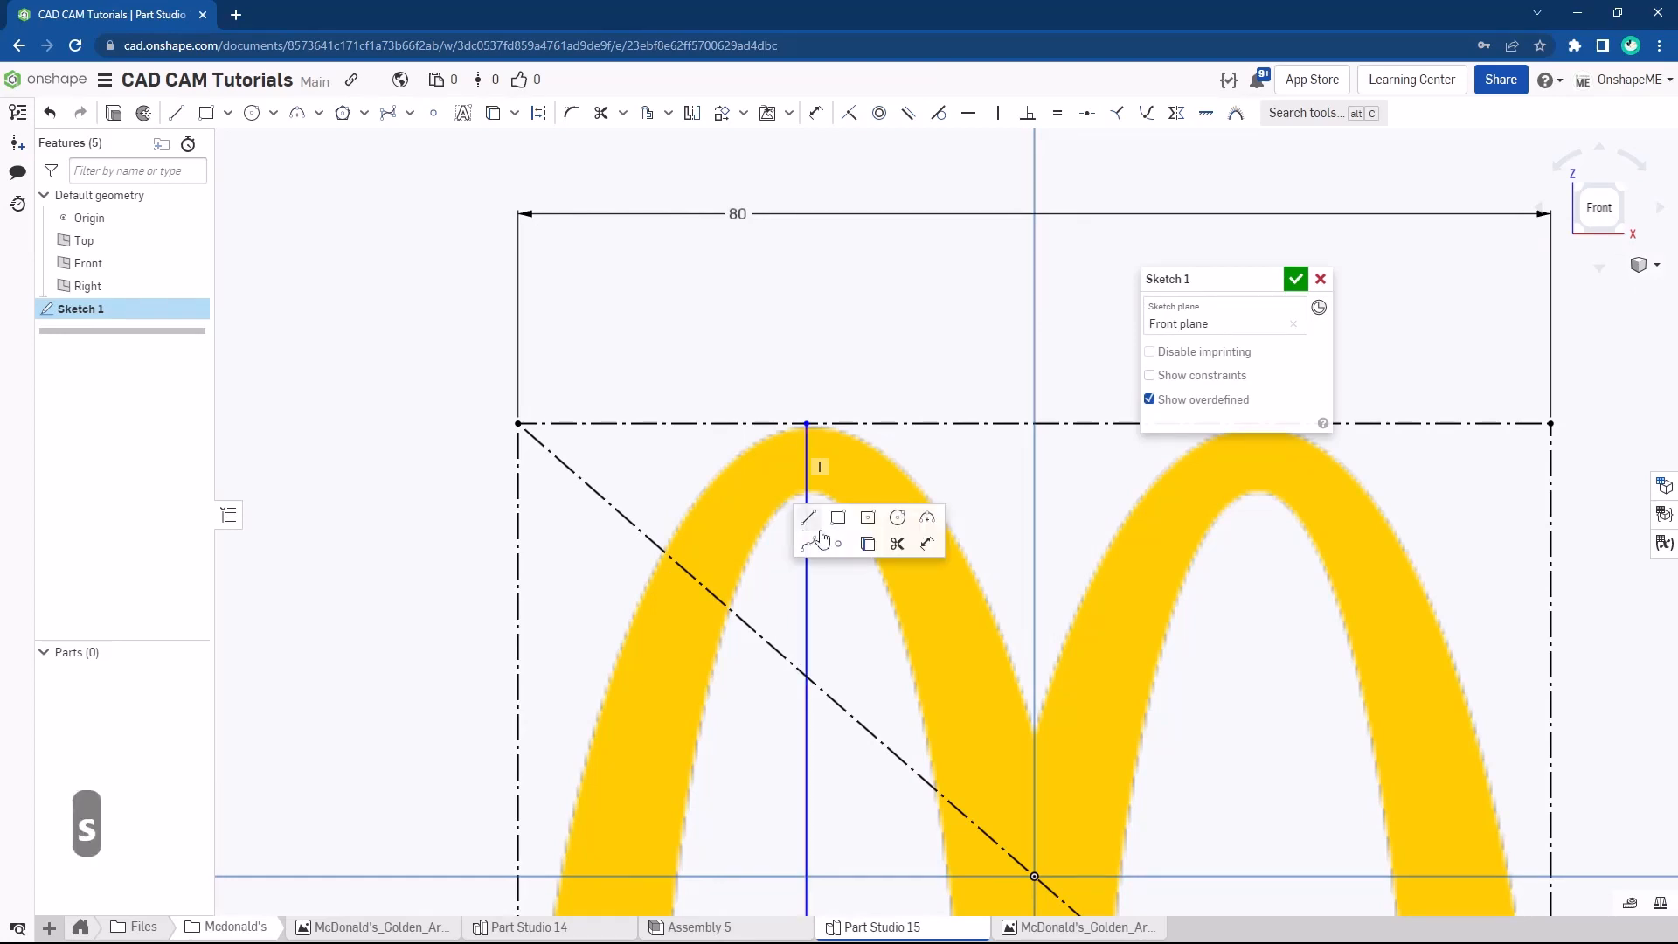
left_click(927, 543)
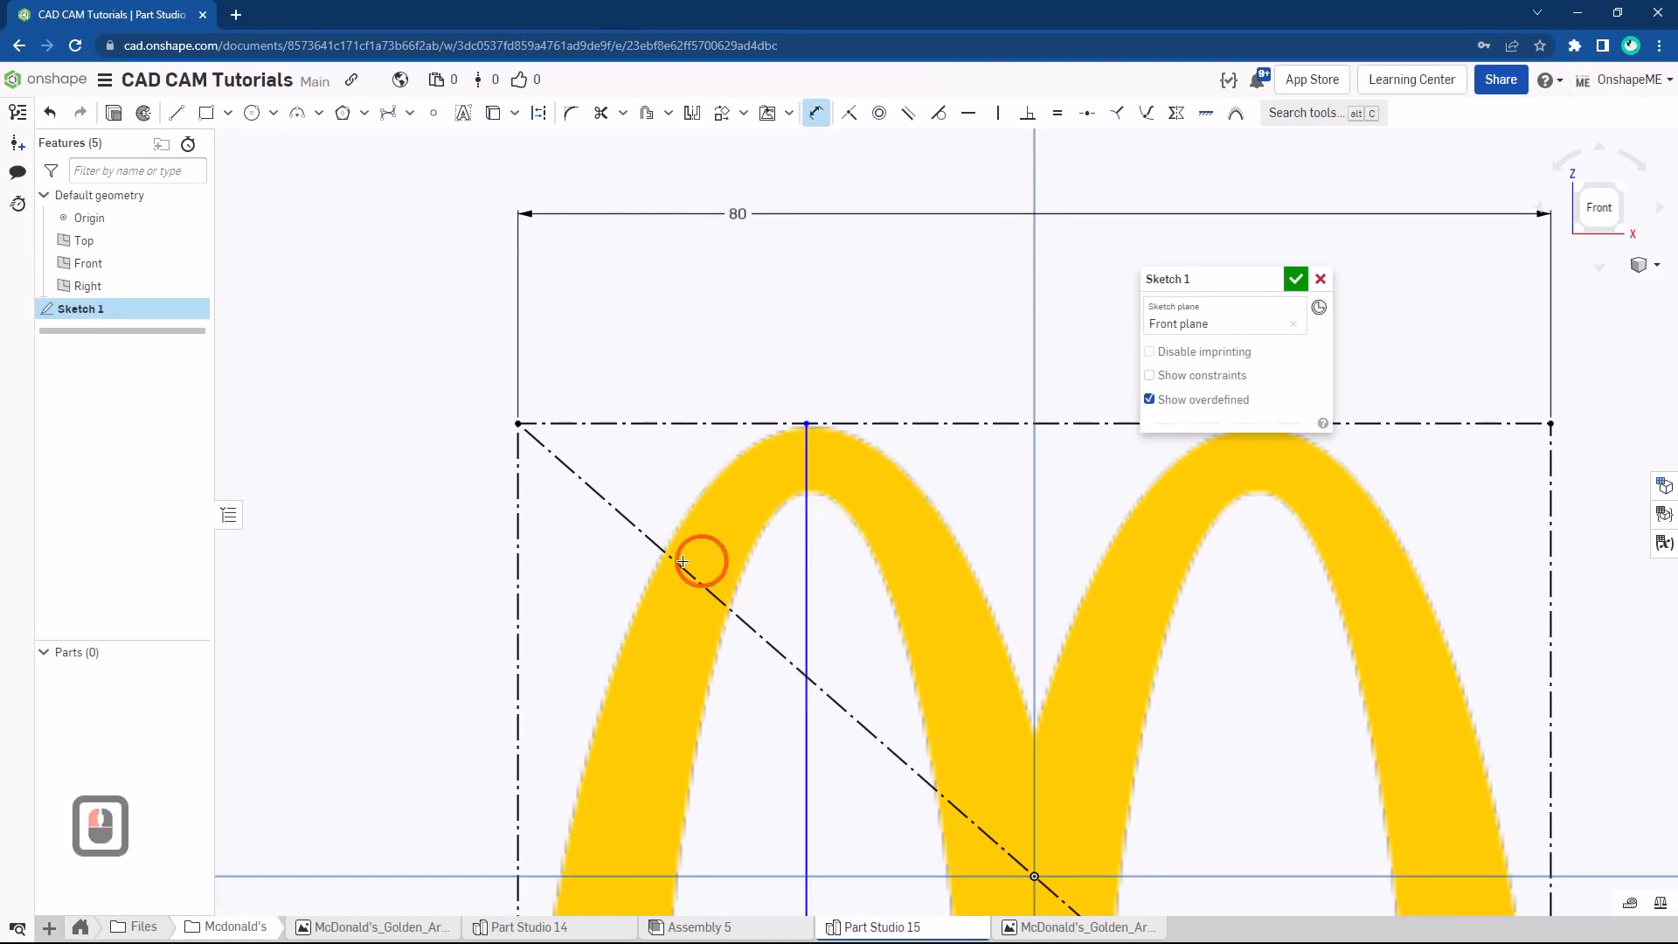
left_click(518, 562)
left_click(402, 564)
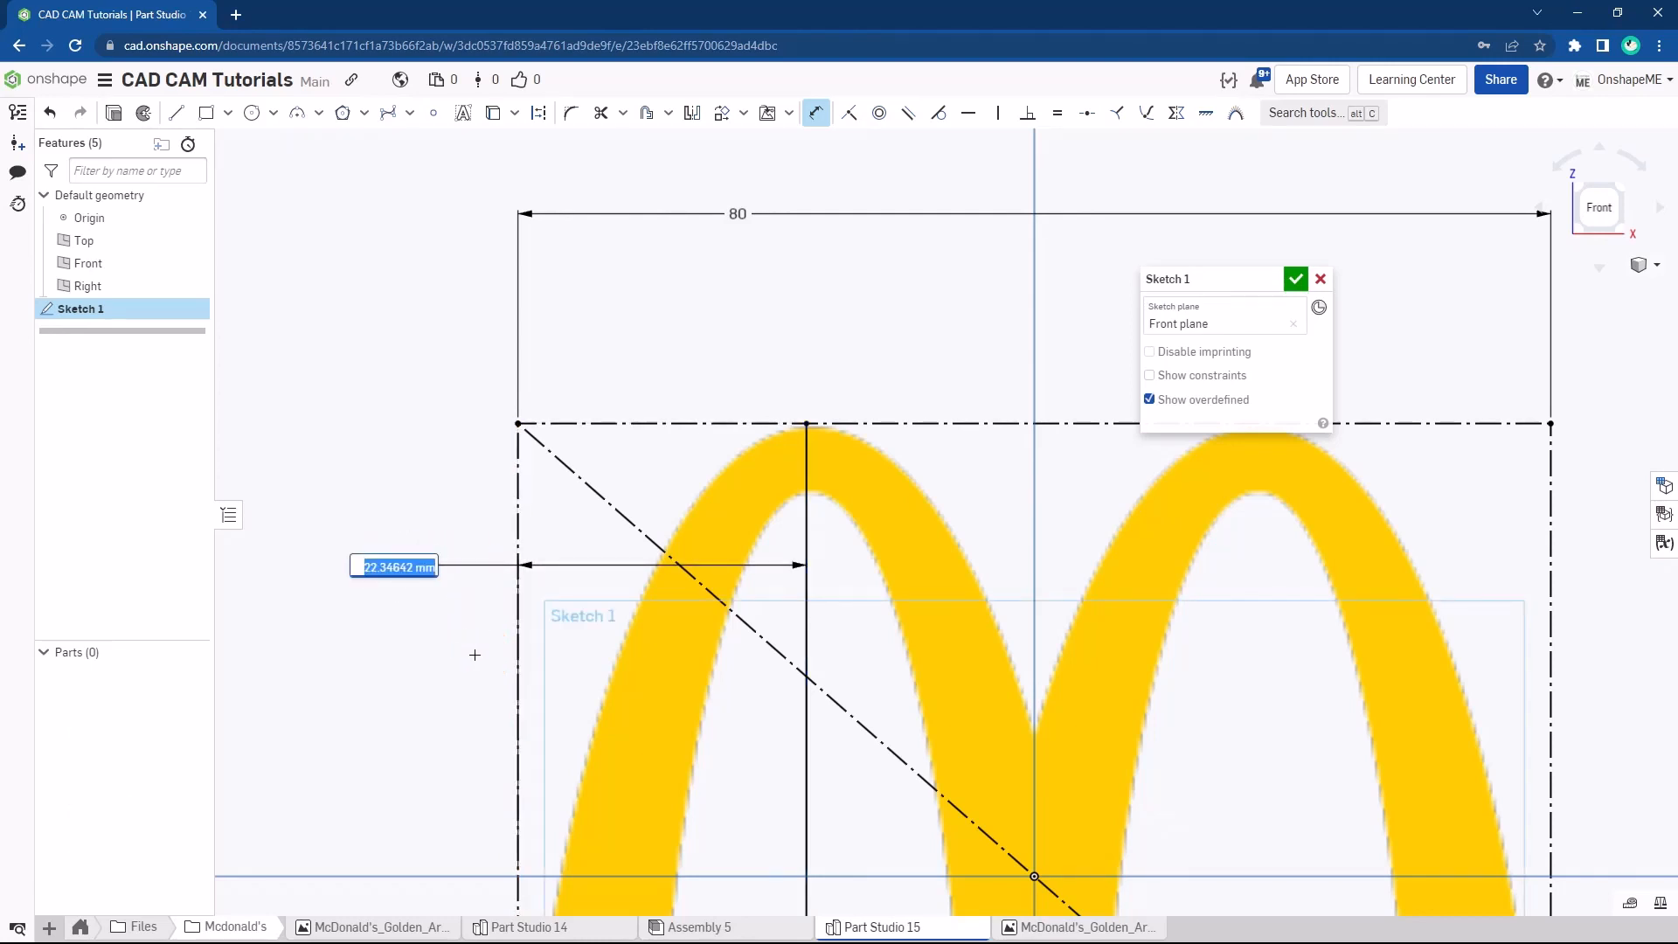
type("22.5")
key("Return")
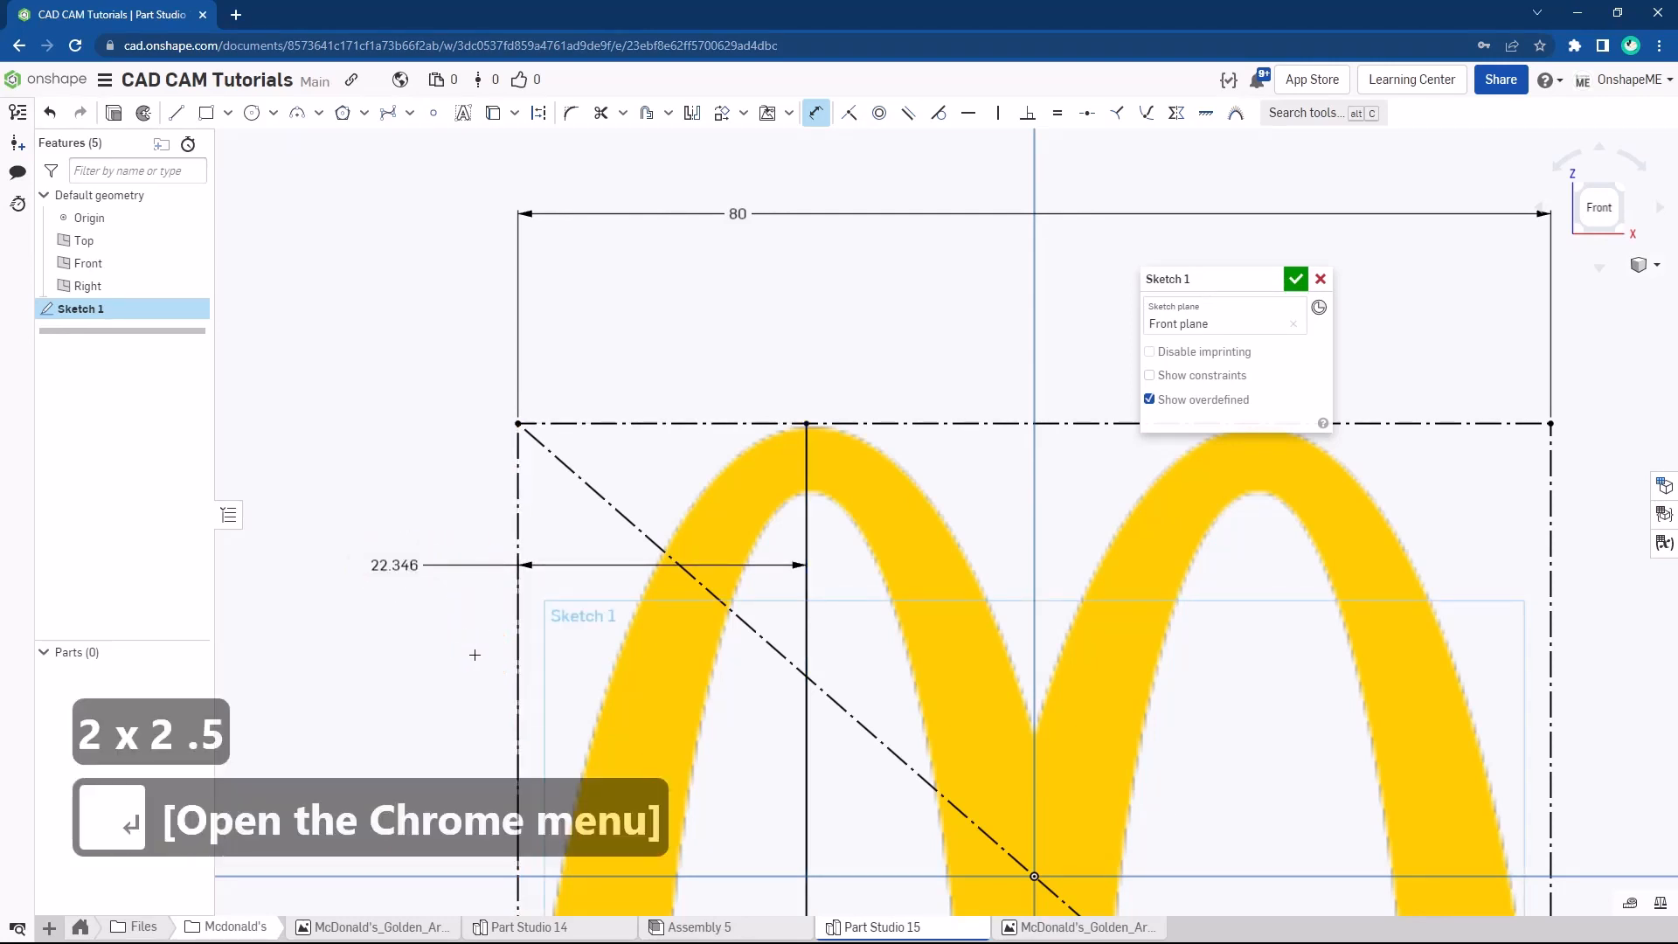
key("Escape")
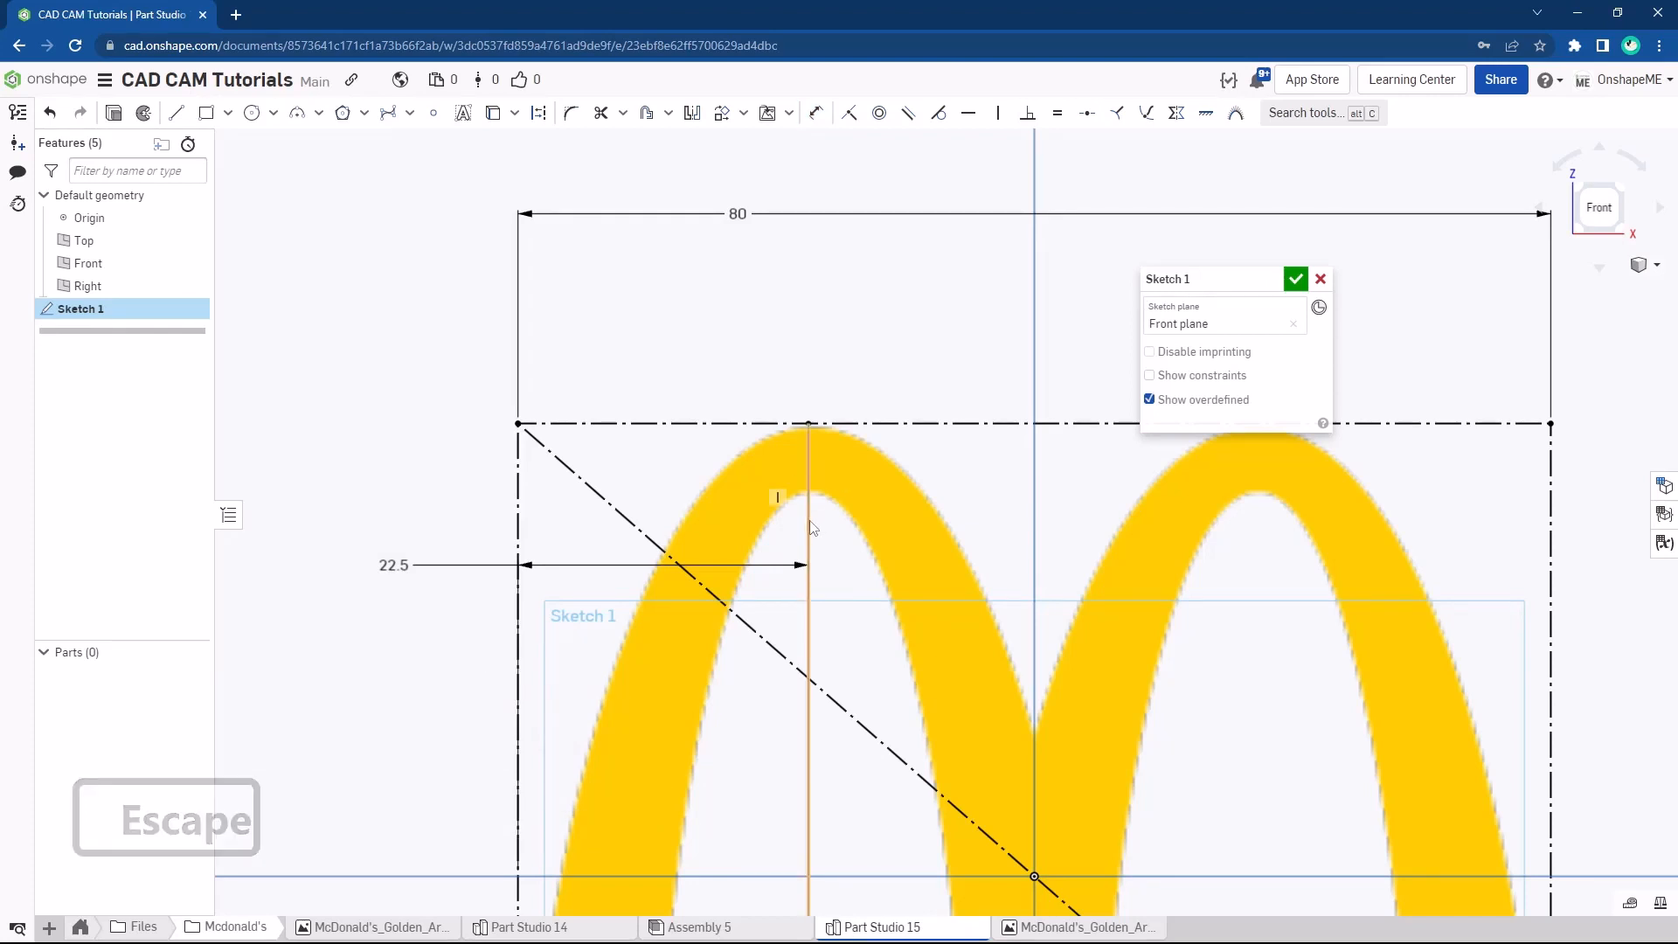
Convert the vertical line through the left arch to construction geometry
left_click(805, 525)
left_click(538, 114)
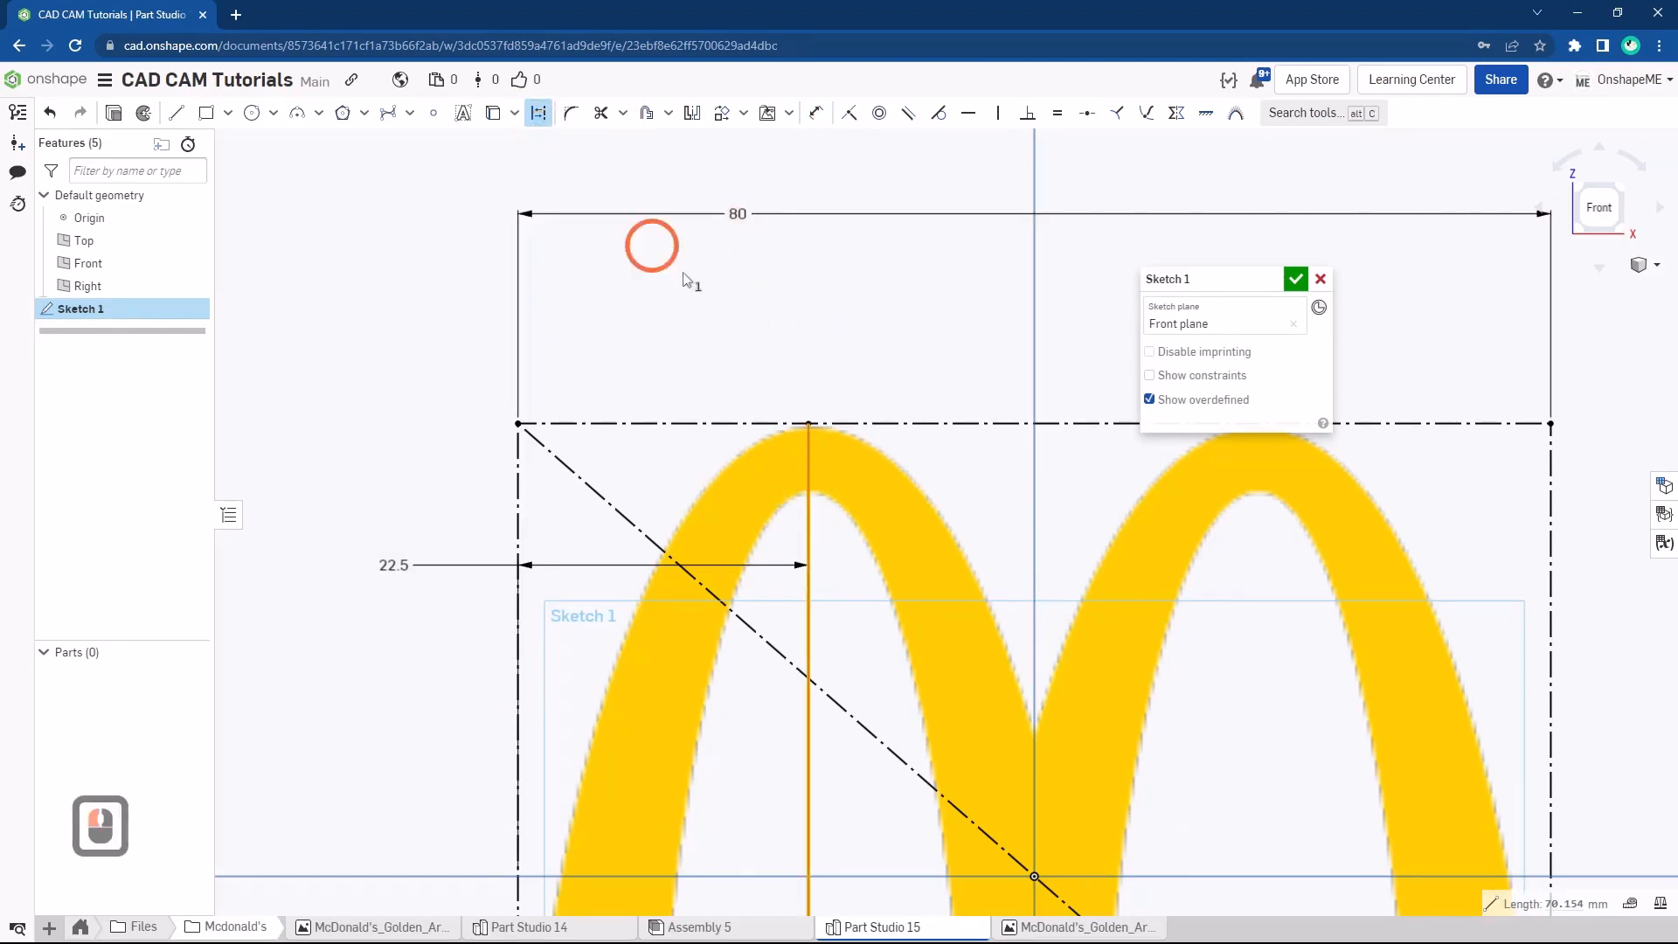
scroll(759, 413, "down", 3)
scroll(724, 379, "down", 1, "ctrl")
key("Escape")
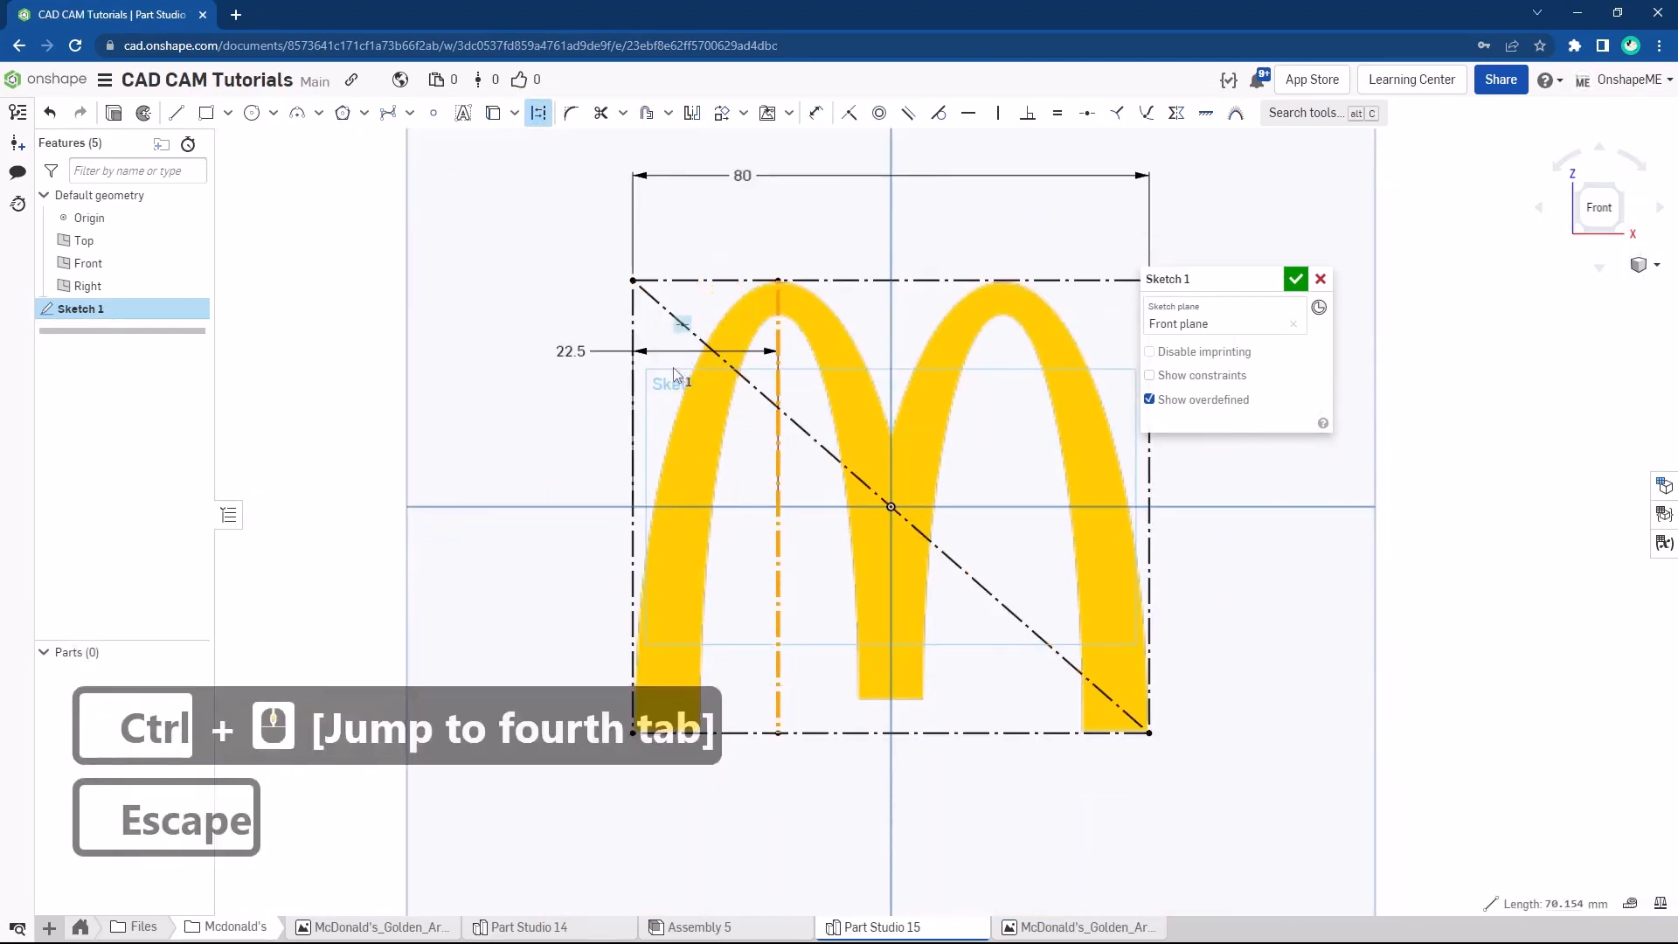
Draw a vertical line through the origin from the midpoint of the image's top edge to its bottom edge
key("s")
left_click(659, 455)
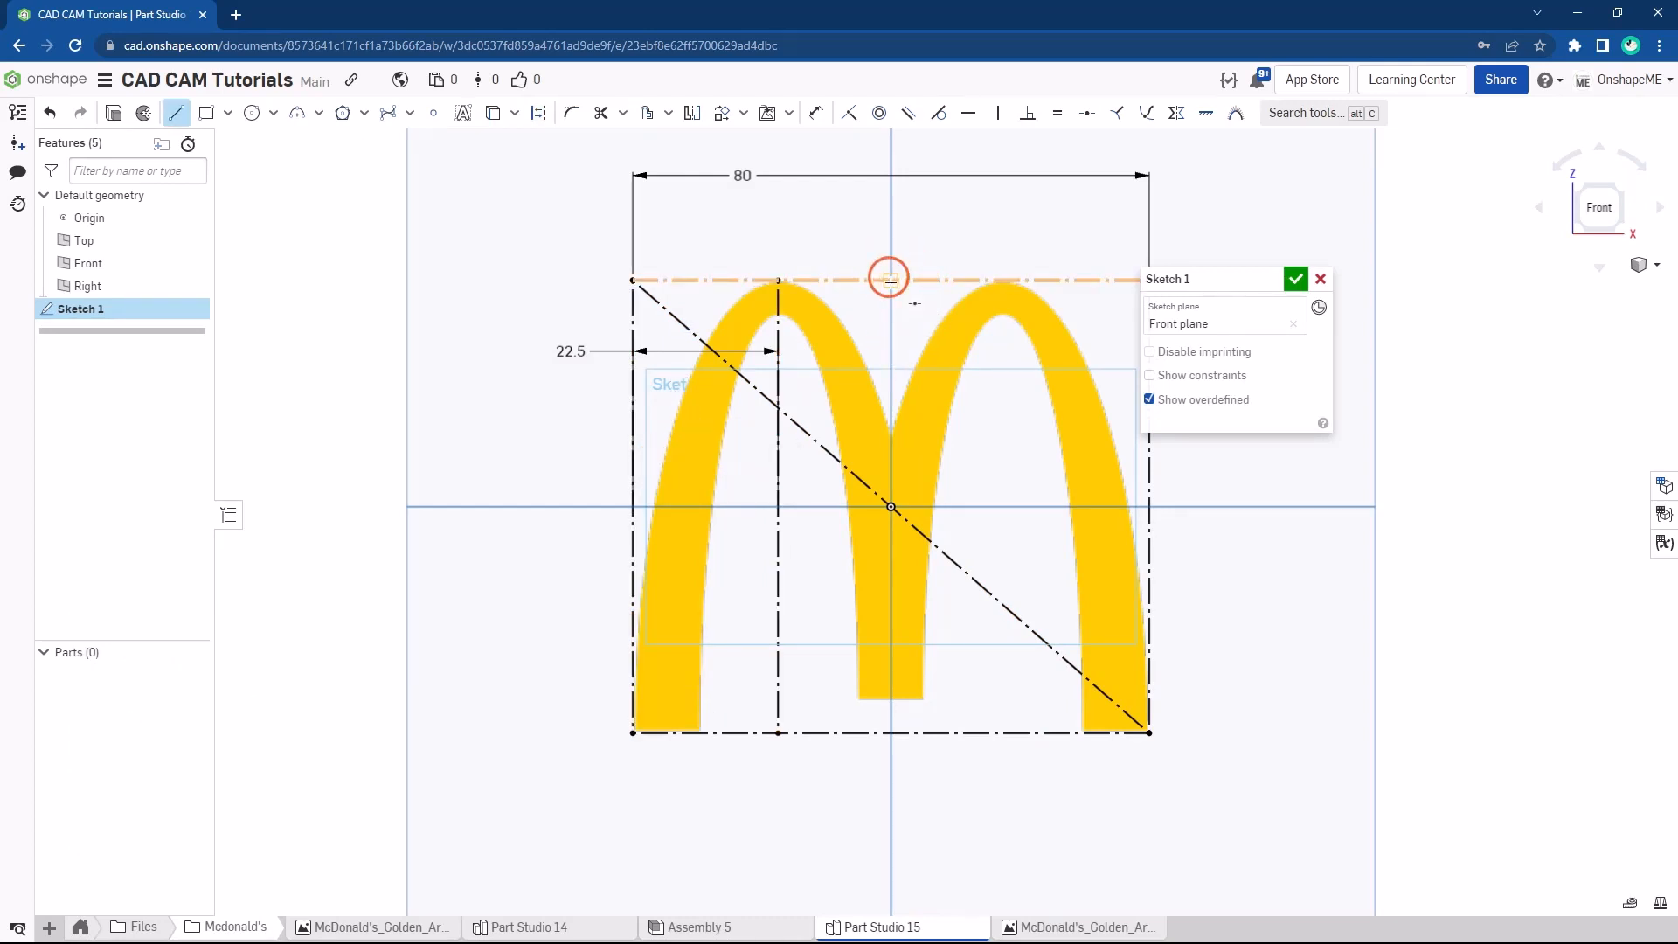
left_click_drag(889, 280, 890, 733)
key("Escape")
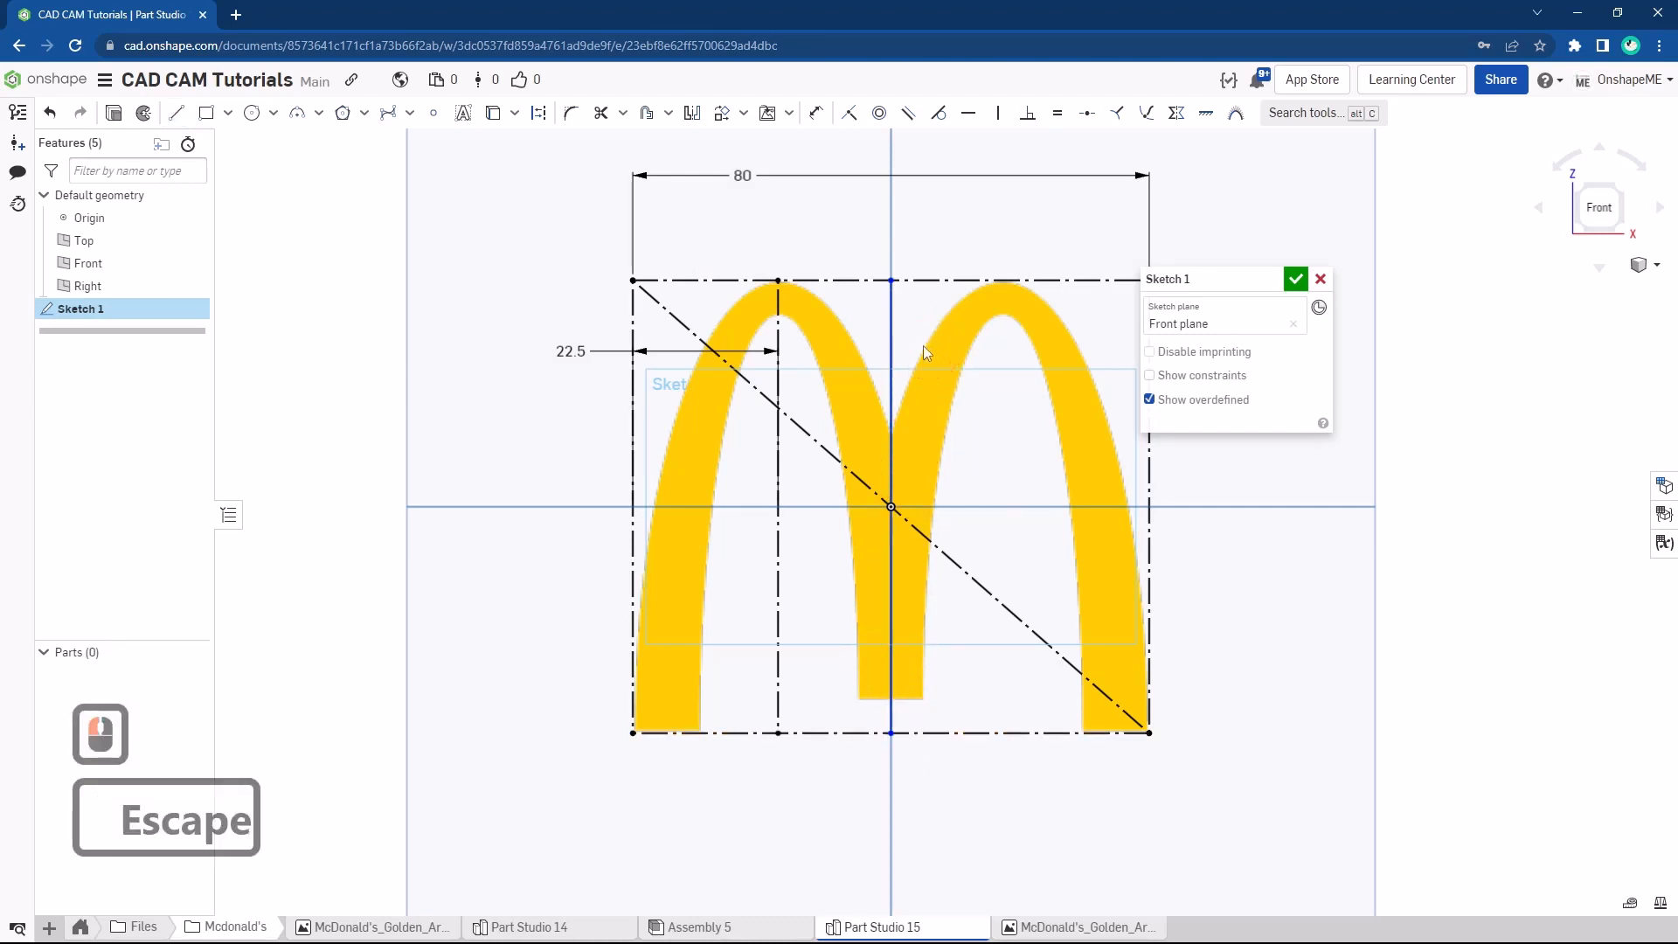
Convert the central vertical line through the origin to construction geometry
left_click(891, 350)
left_click(538, 112)
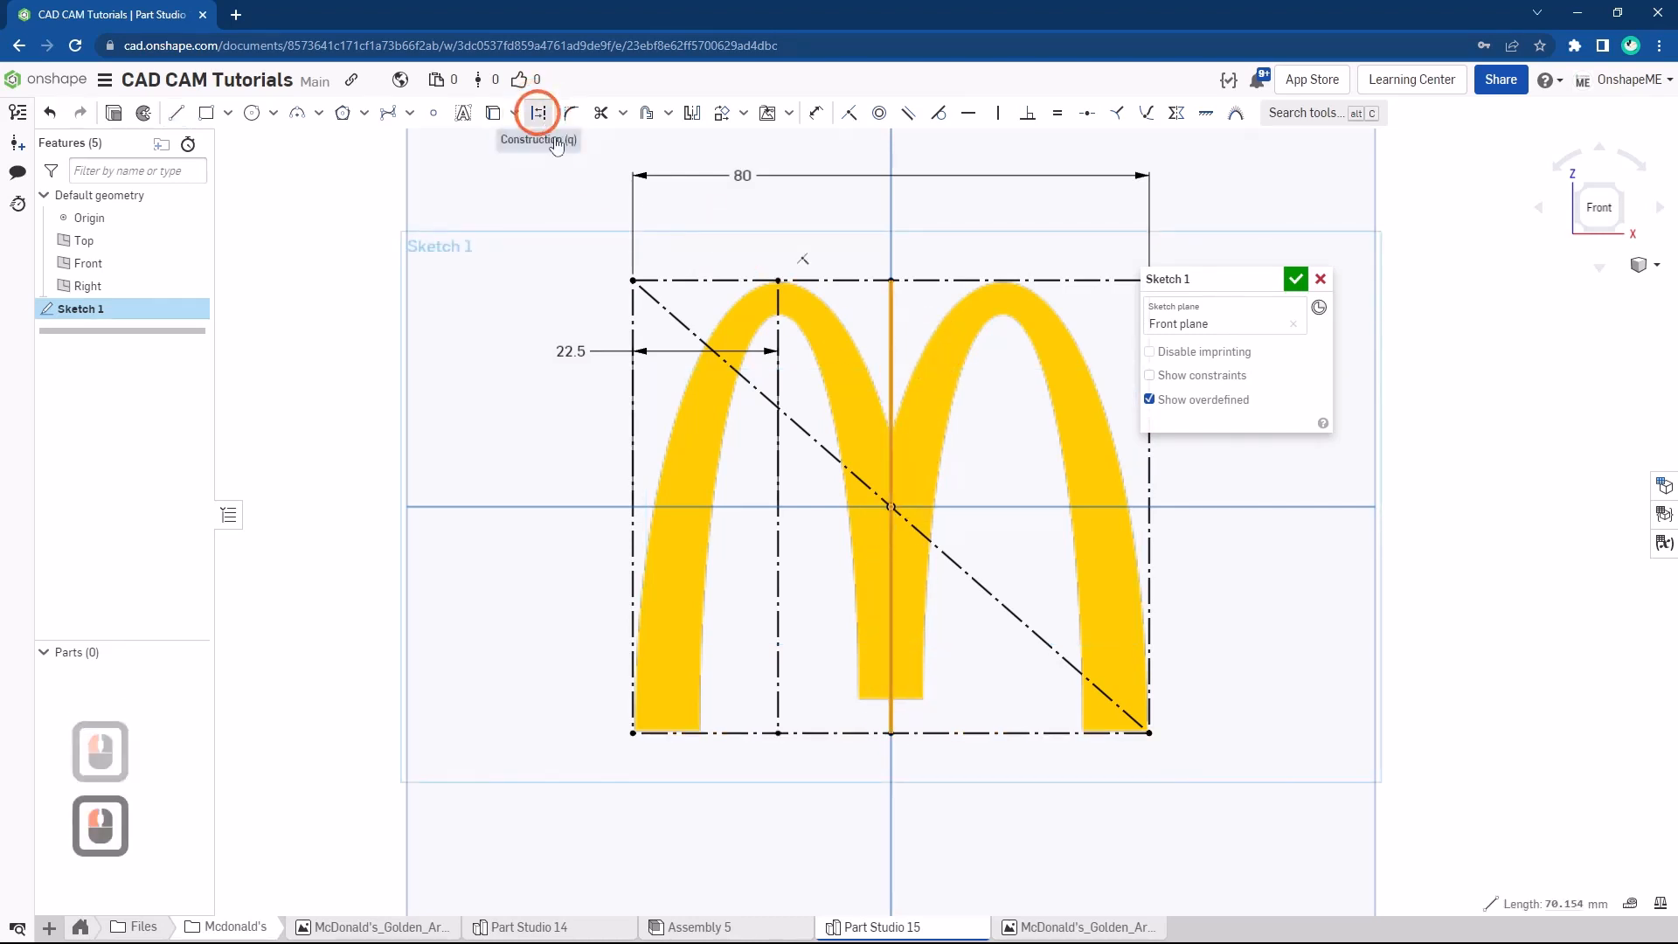
left_click(584, 299)
key("Escape")
scroll(549, 411, "up", 2)
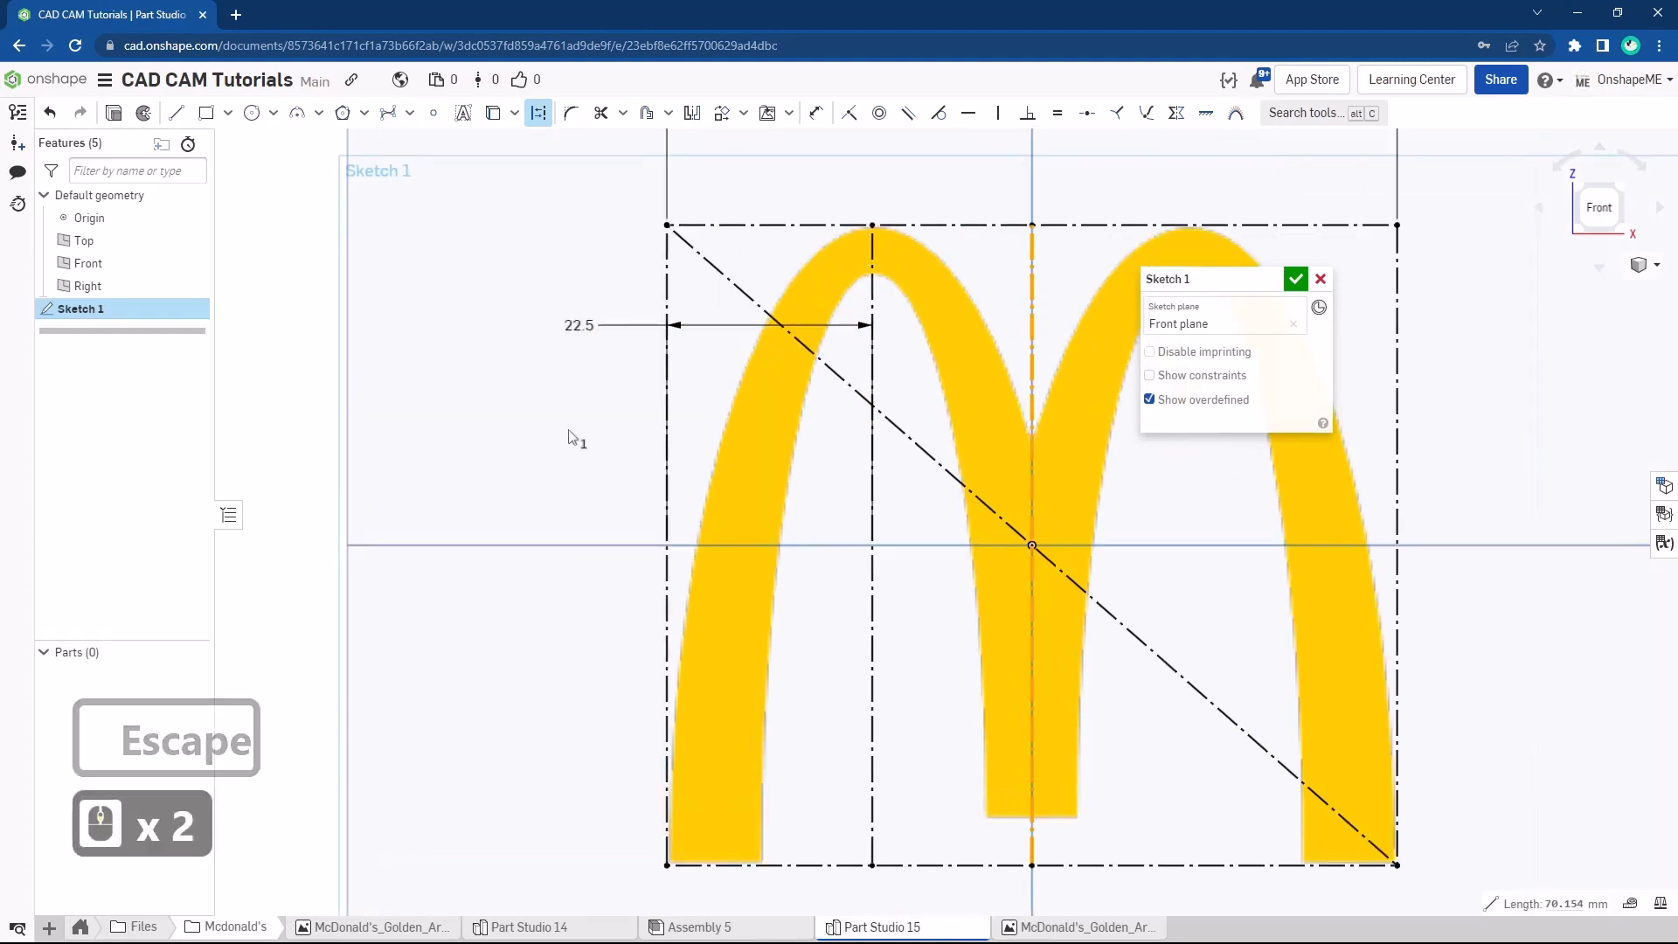
Draw a four-segment-handle Bezier curve along the left arch's outer edge, from its bottom outer corner to the vertical construction line near the apex
left_click(411, 114)
left_click(411, 166)
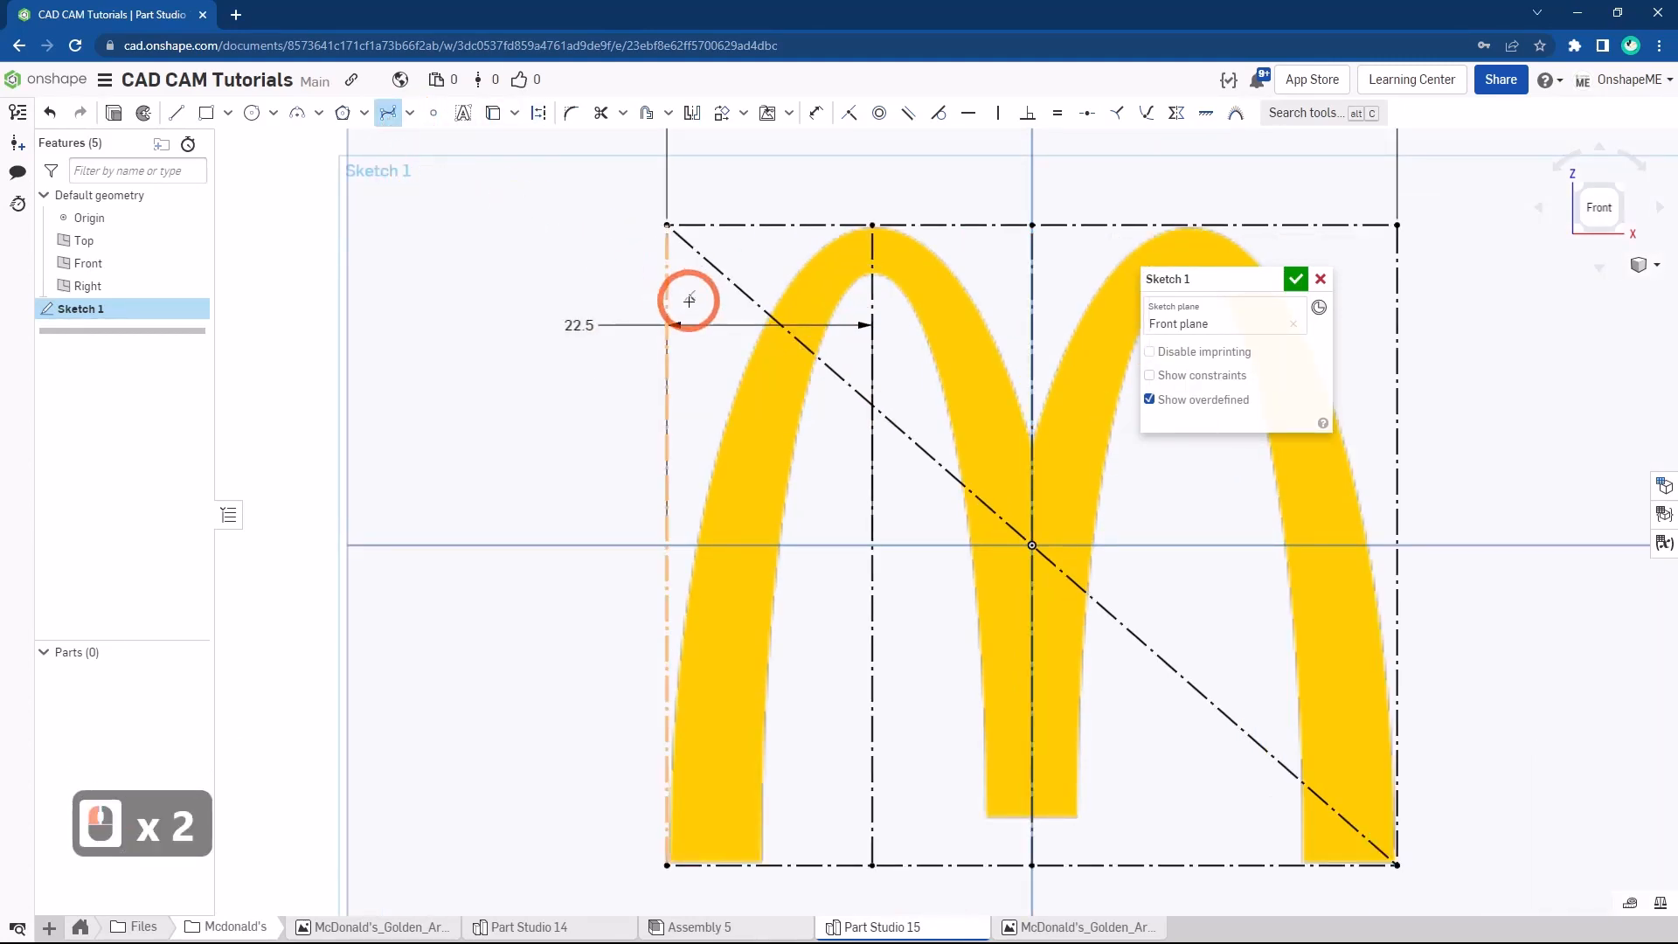
scroll(687, 301, "down", 4)
scroll(746, 609, "up", 6)
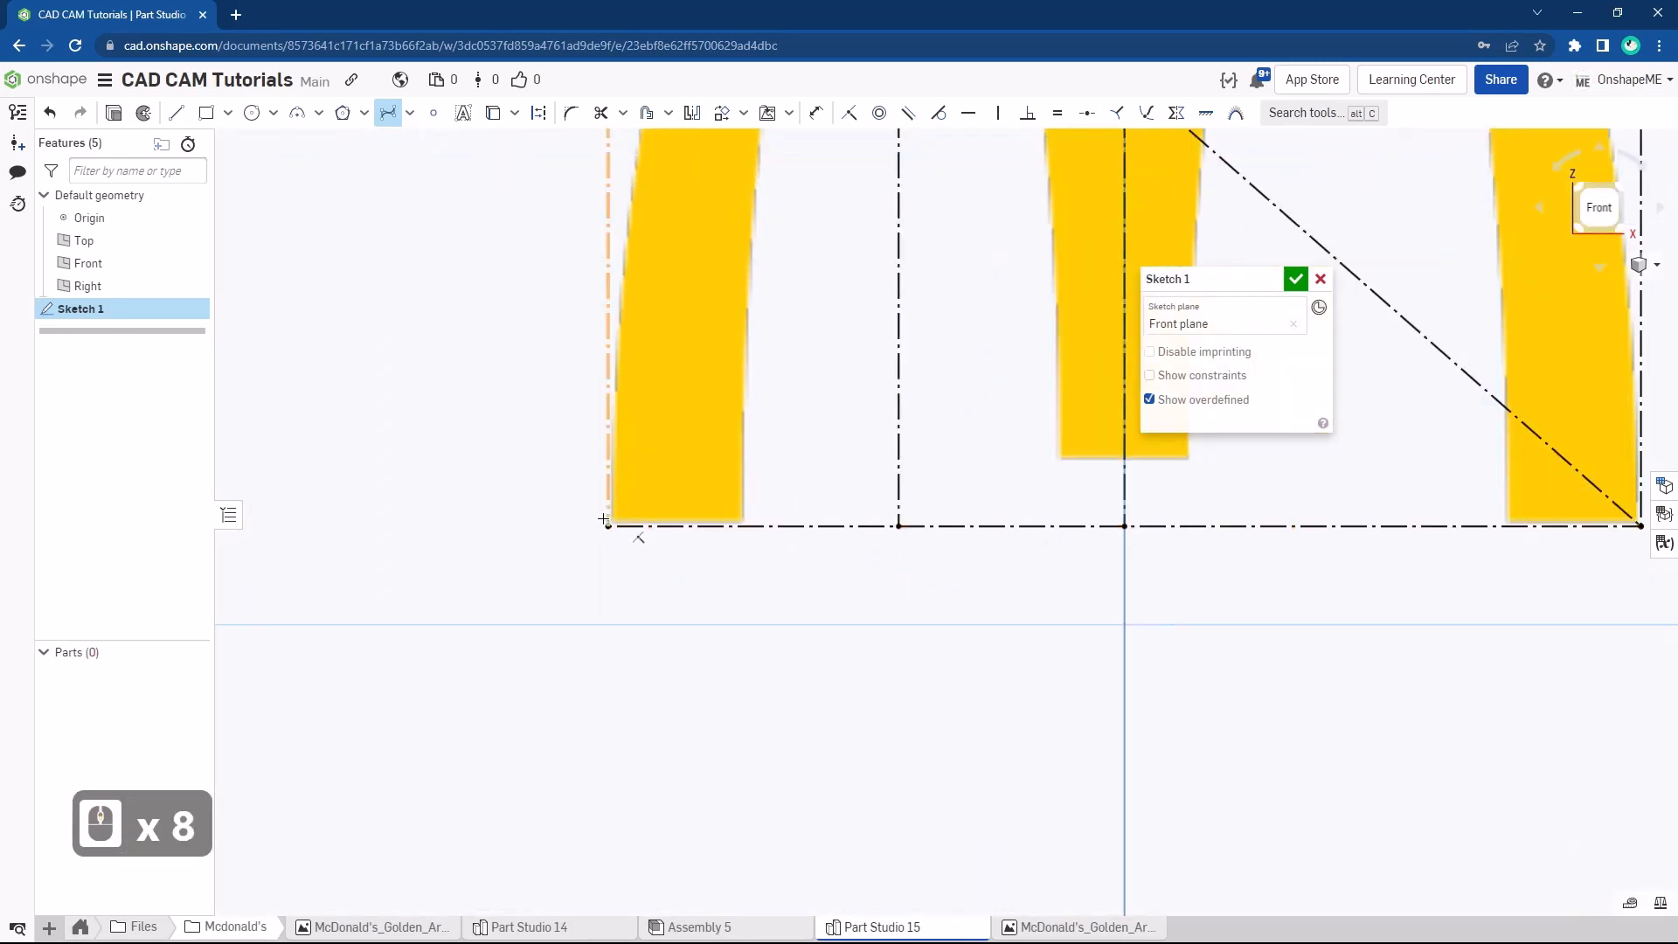
scroll(604, 520, "up", 2)
left_click(620, 524)
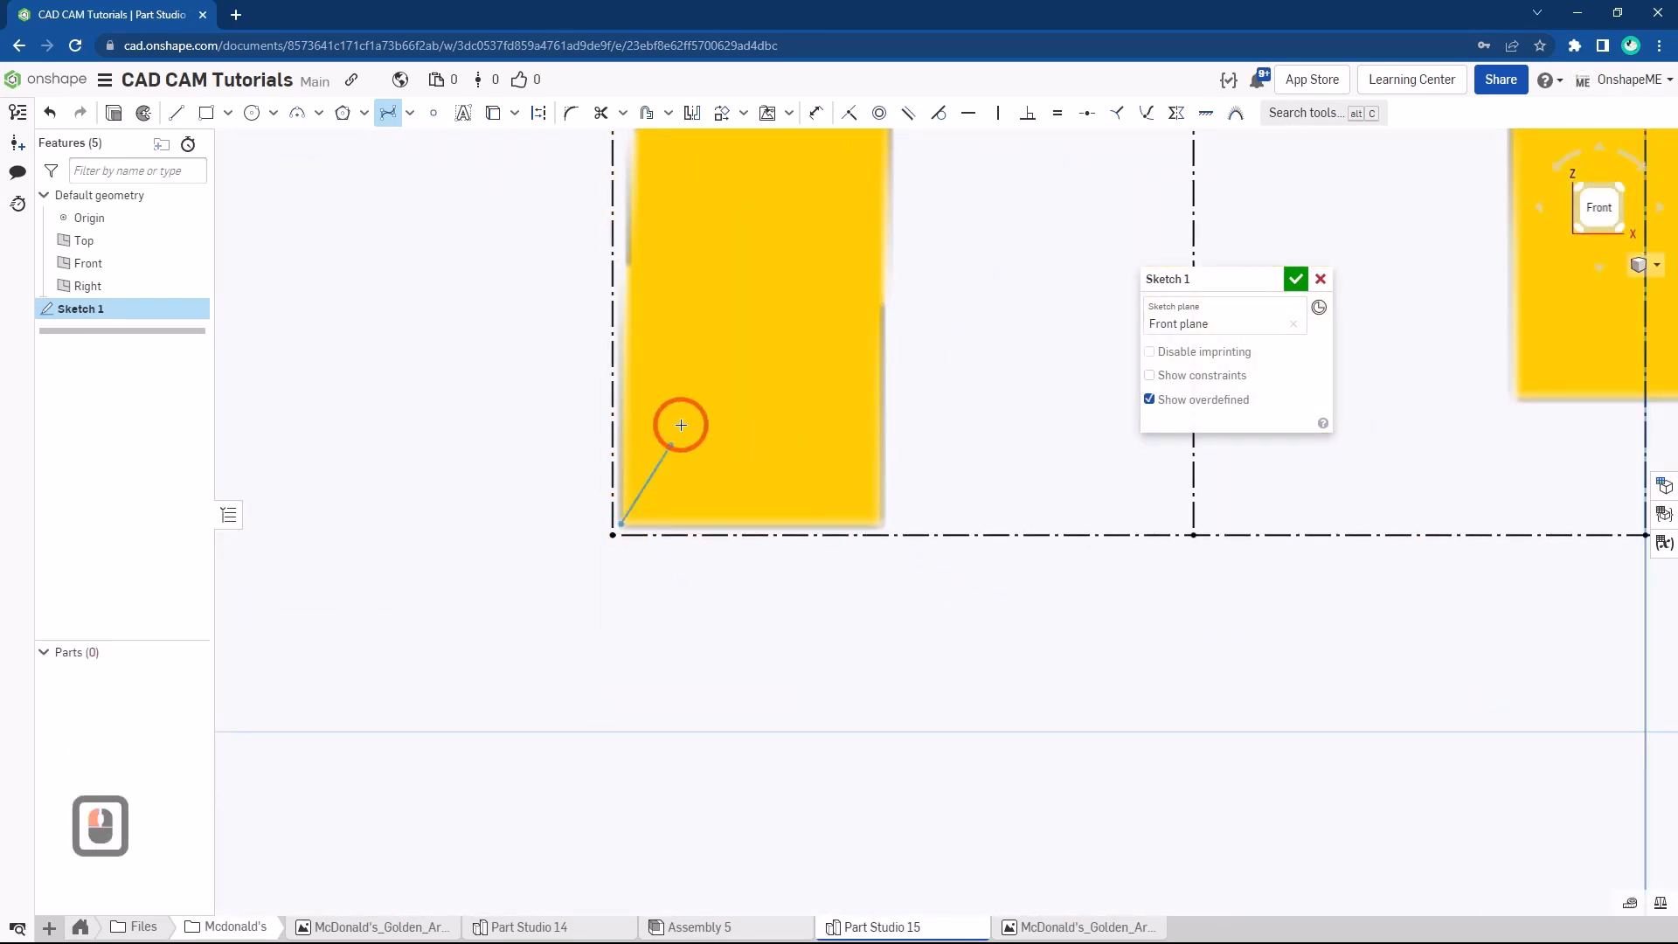
scroll(678, 423, "down", 5)
right_click_drag(679, 422, 626, 730, "ctrl")
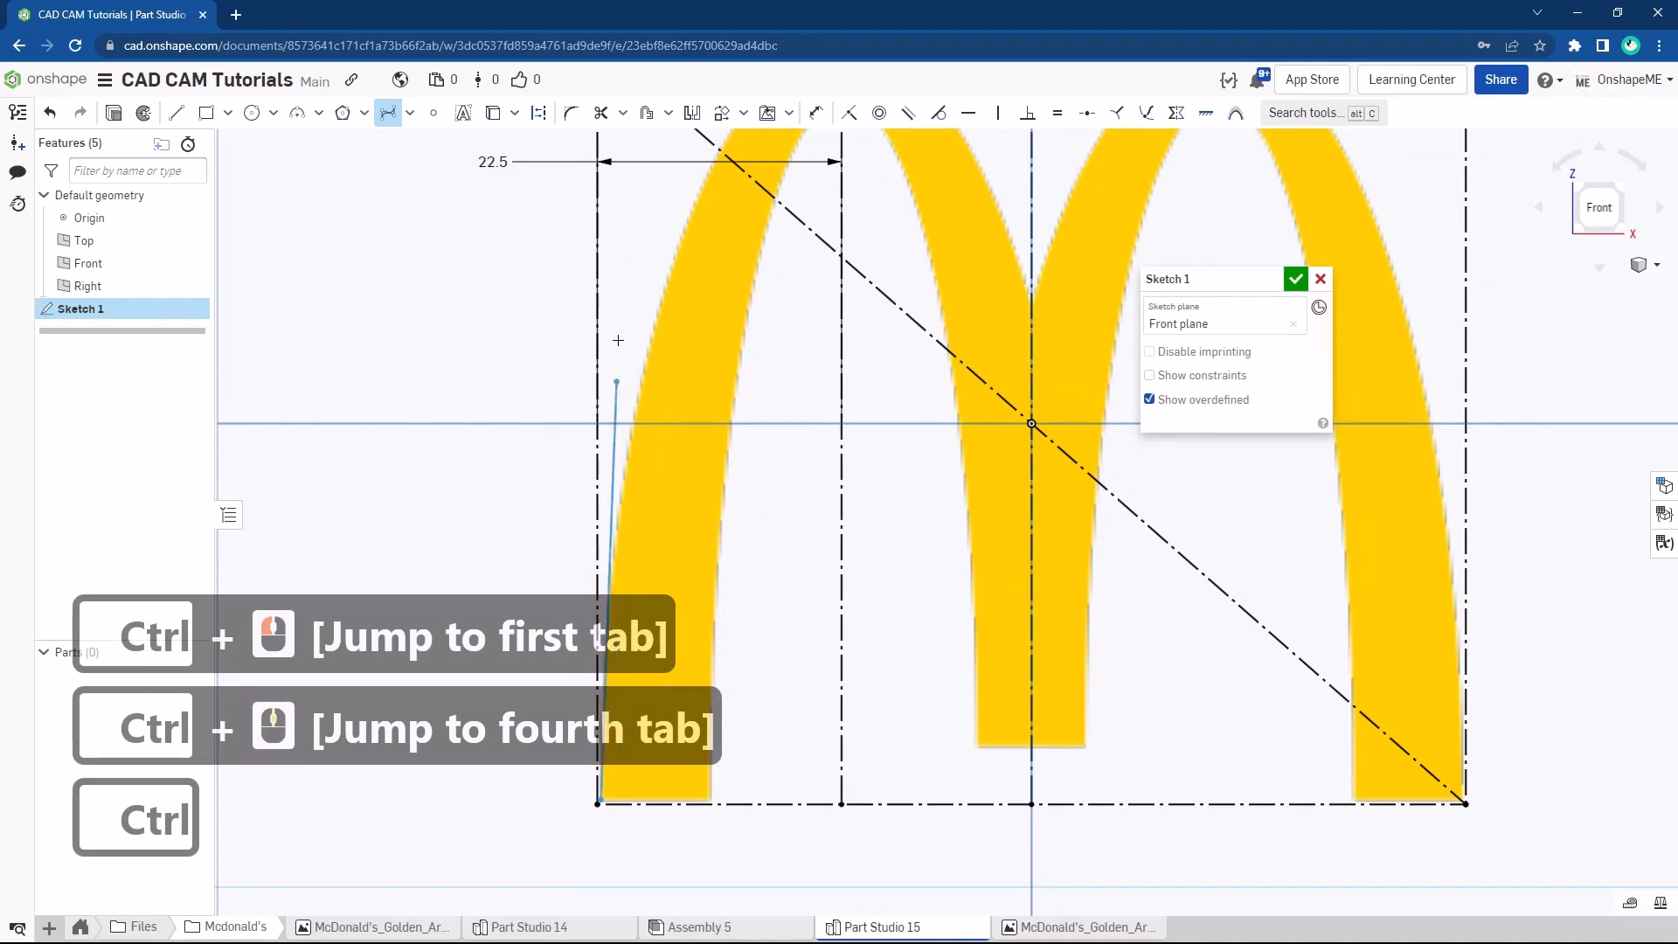
left_click(661, 175)
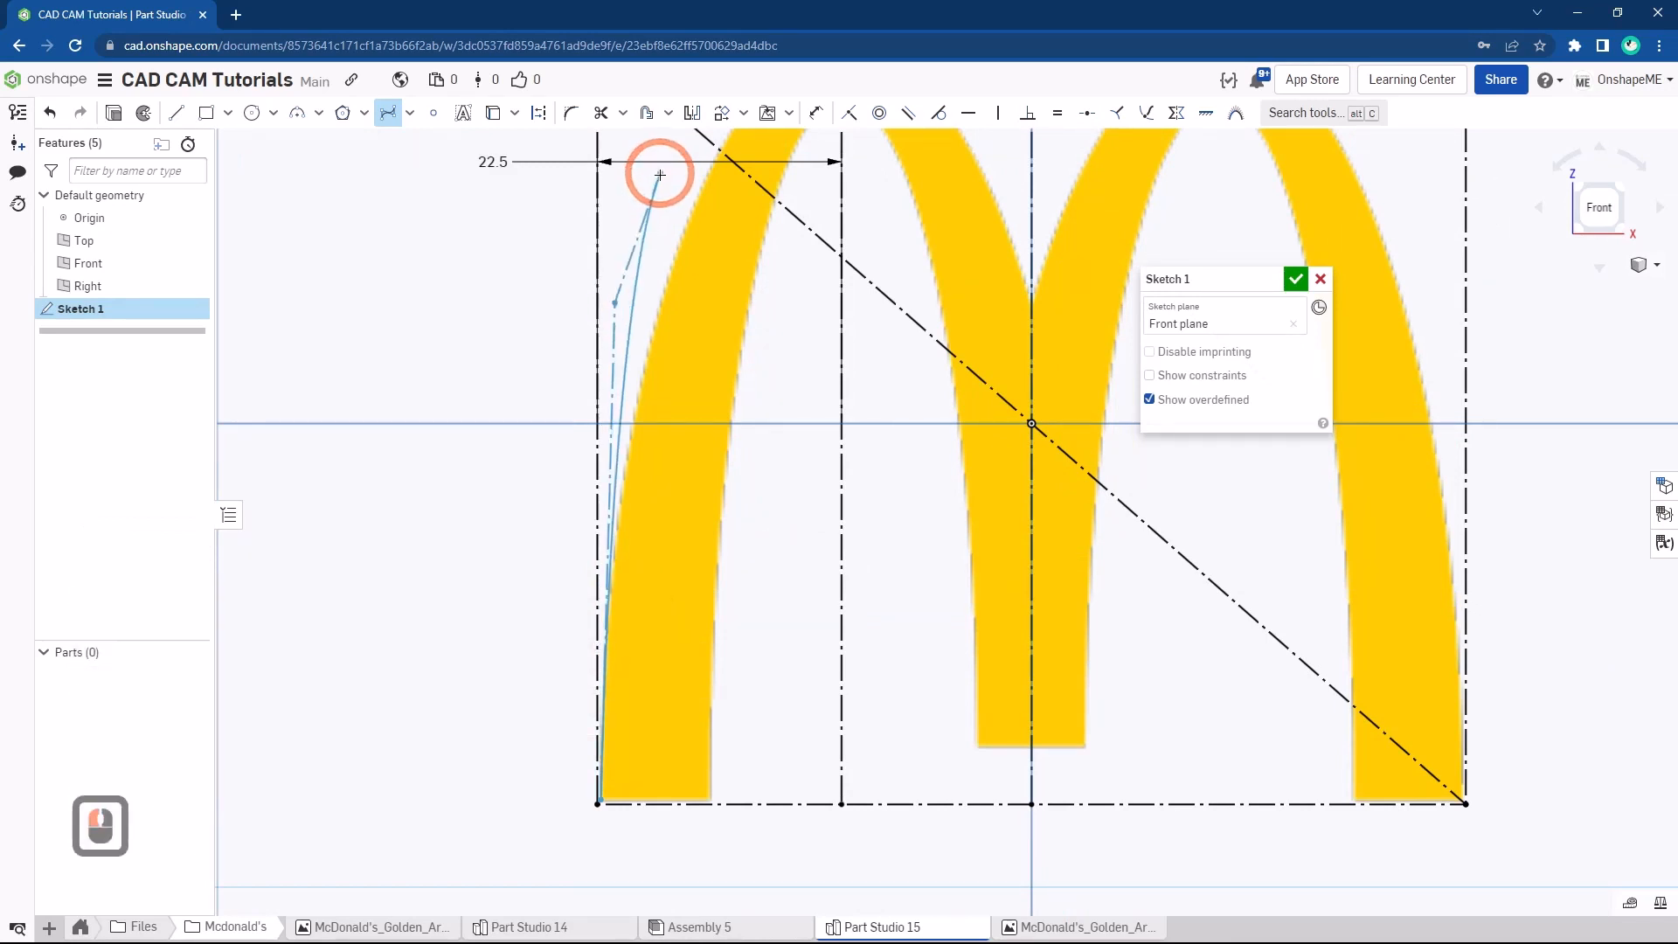
scroll(660, 178, "down", 2, "ctrl")
middle_click_drag(656, 188, 612, 409, "ctrl")
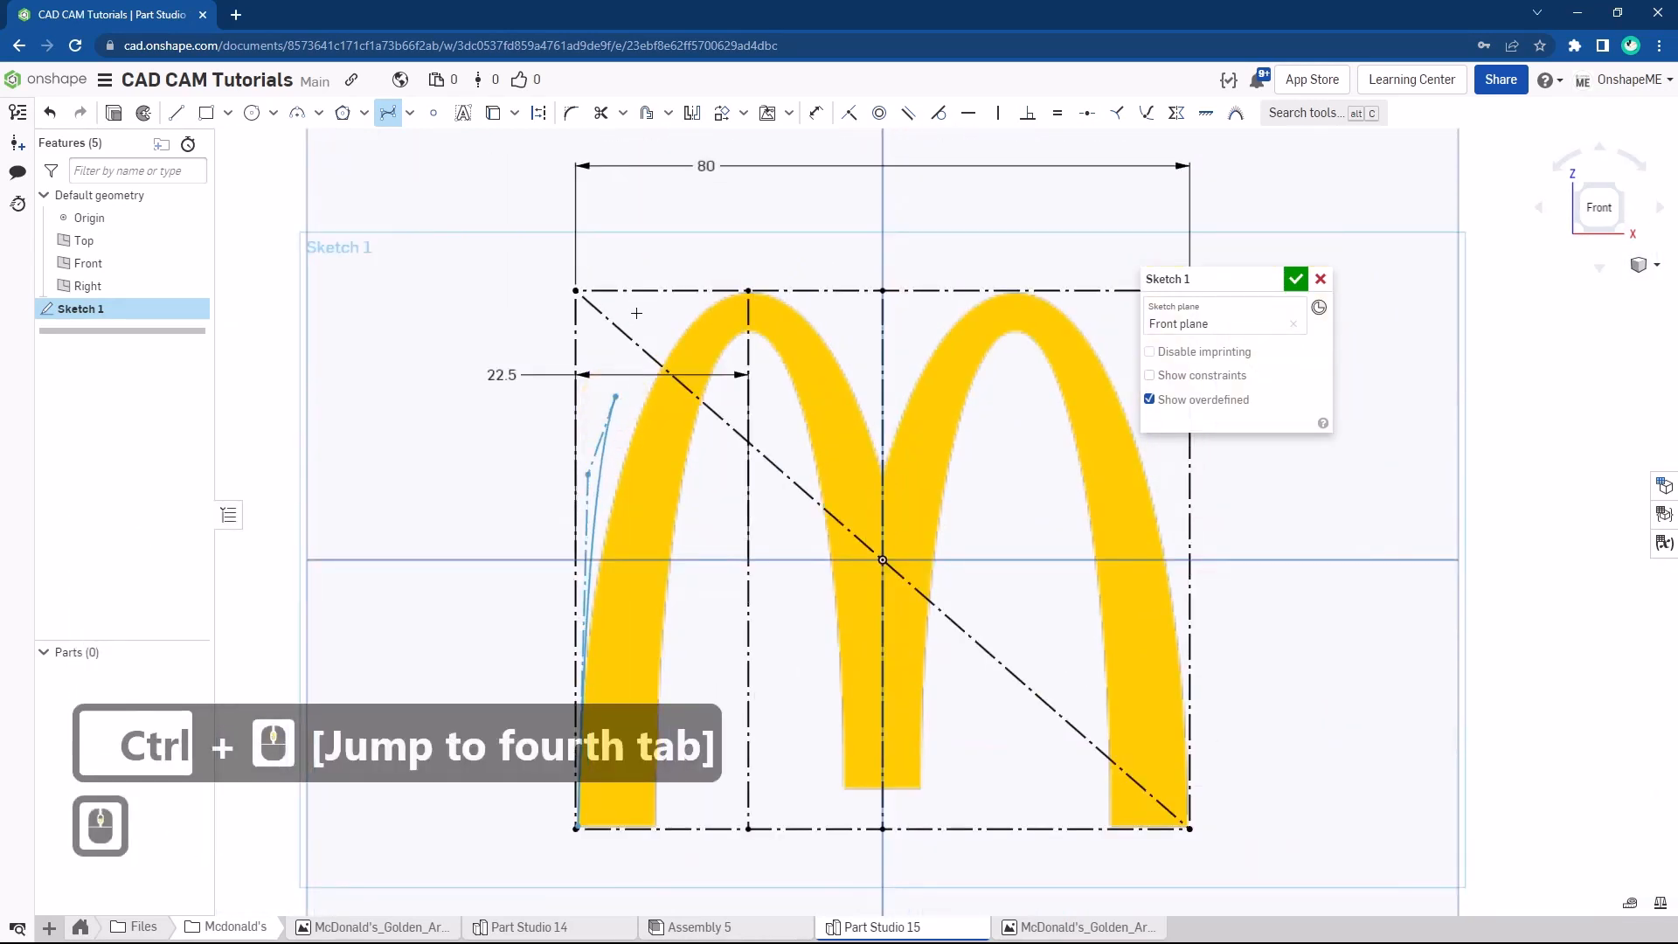
scroll(637, 314, "up", 2)
left_click(637, 308)
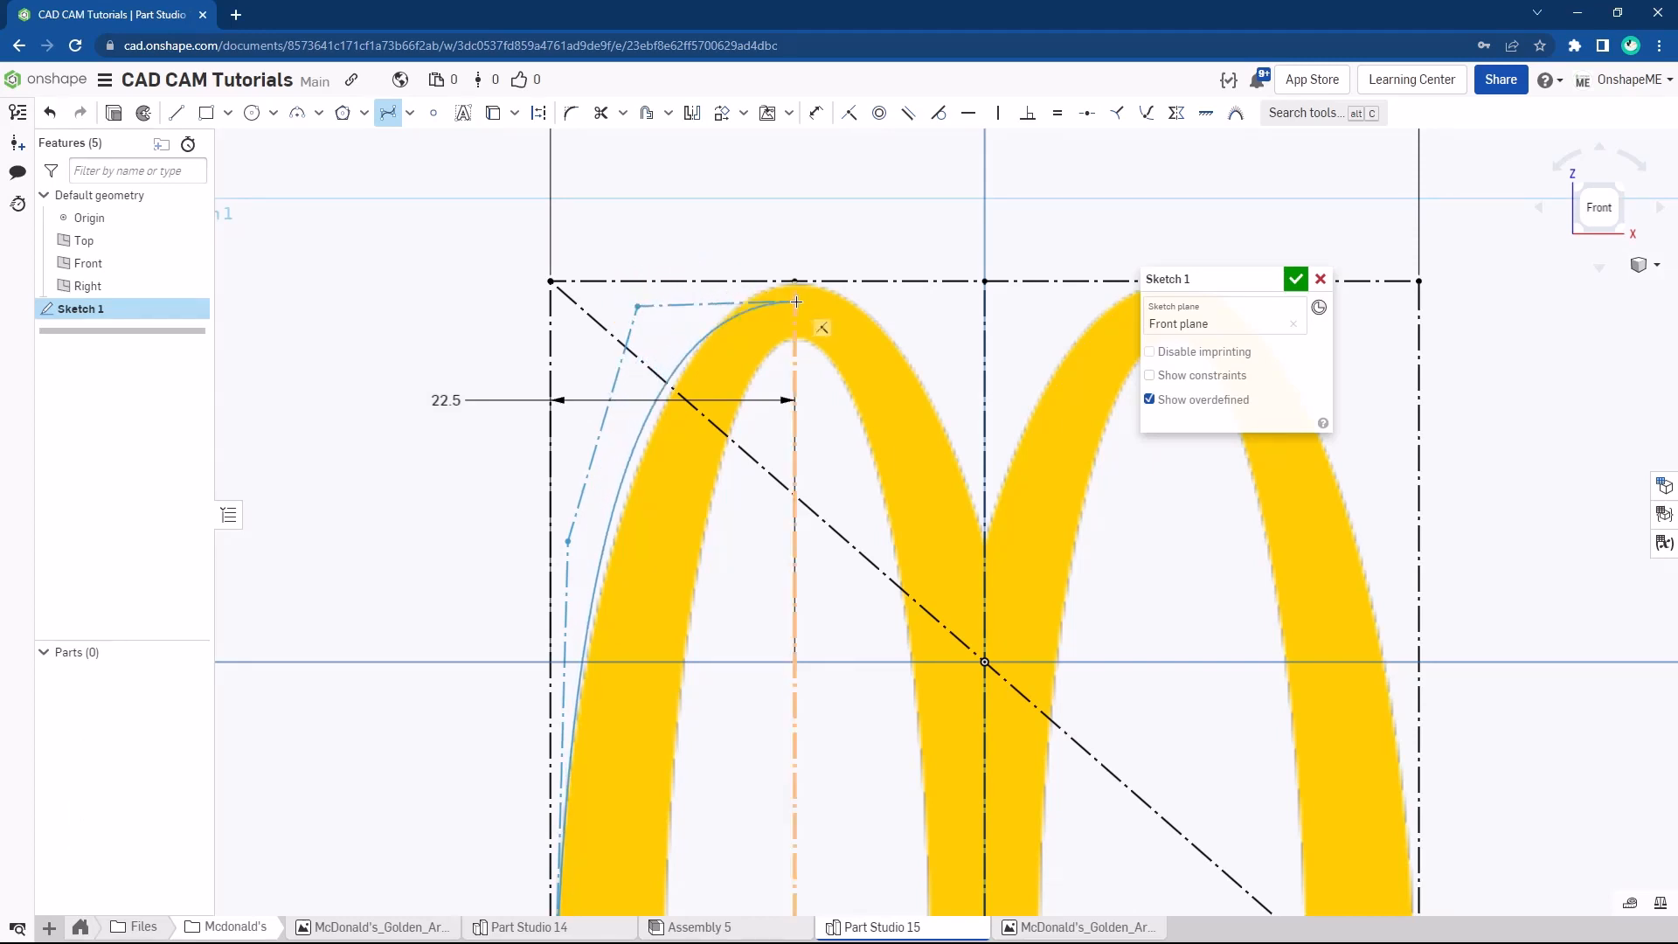
left_click(796, 302)
key("Escape")
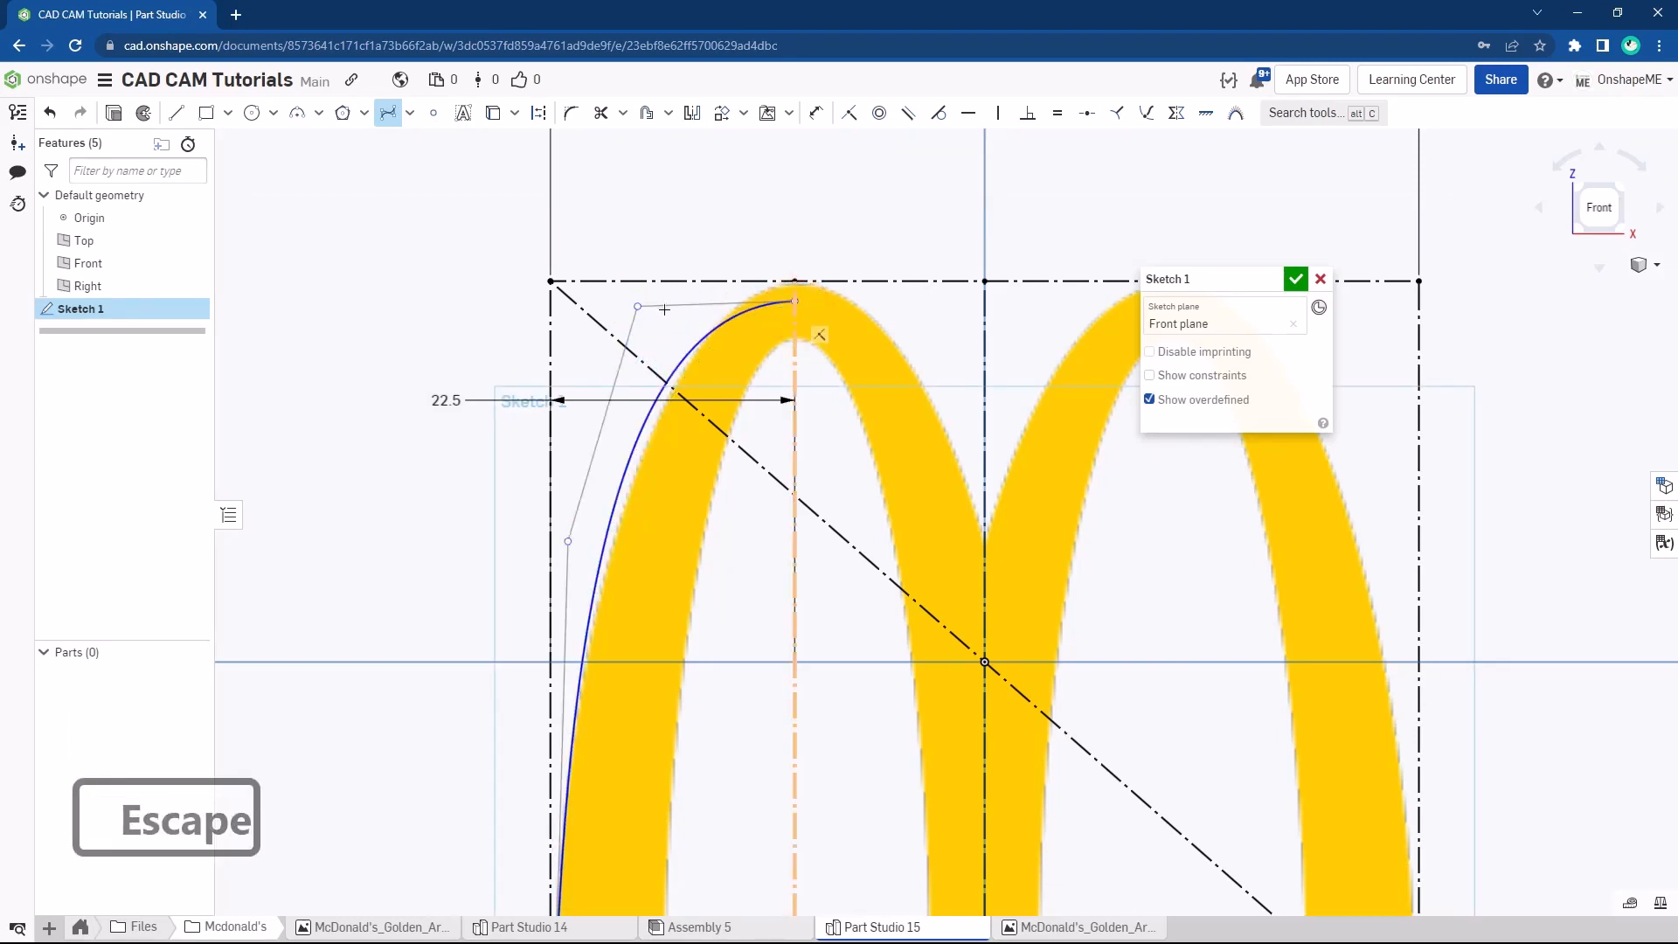
Constrain the Bezier curve's top control segment horizontal and its lower control segment vertical
scroll(713, 302, "up", 2)
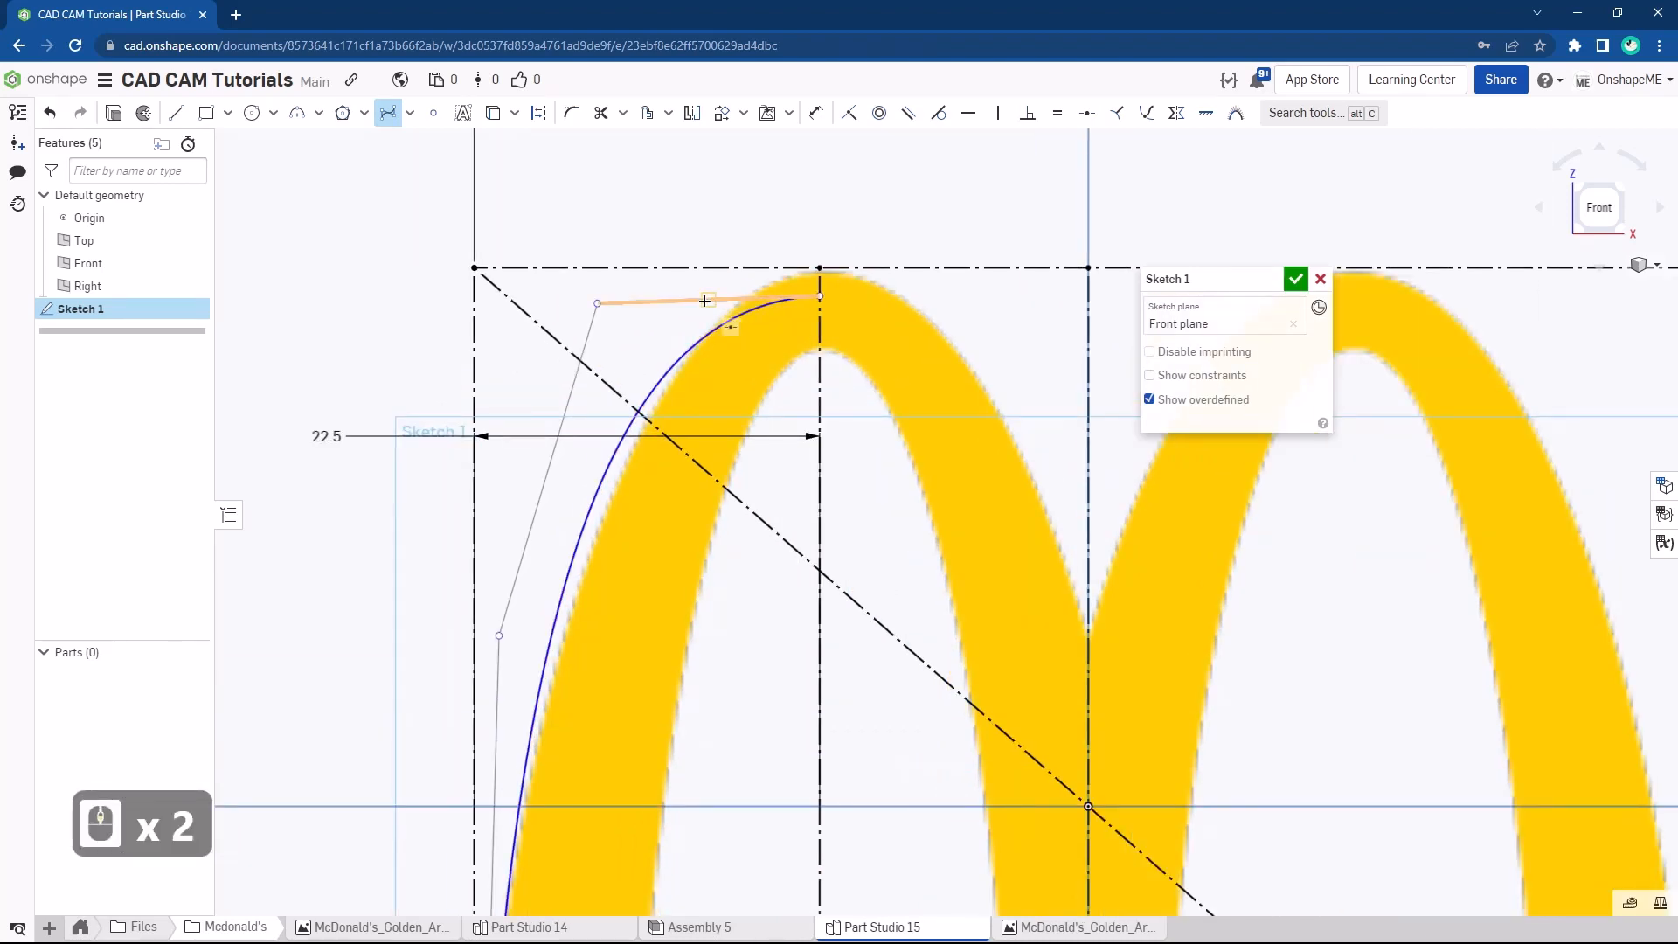
key("Escape")
left_click(686, 302)
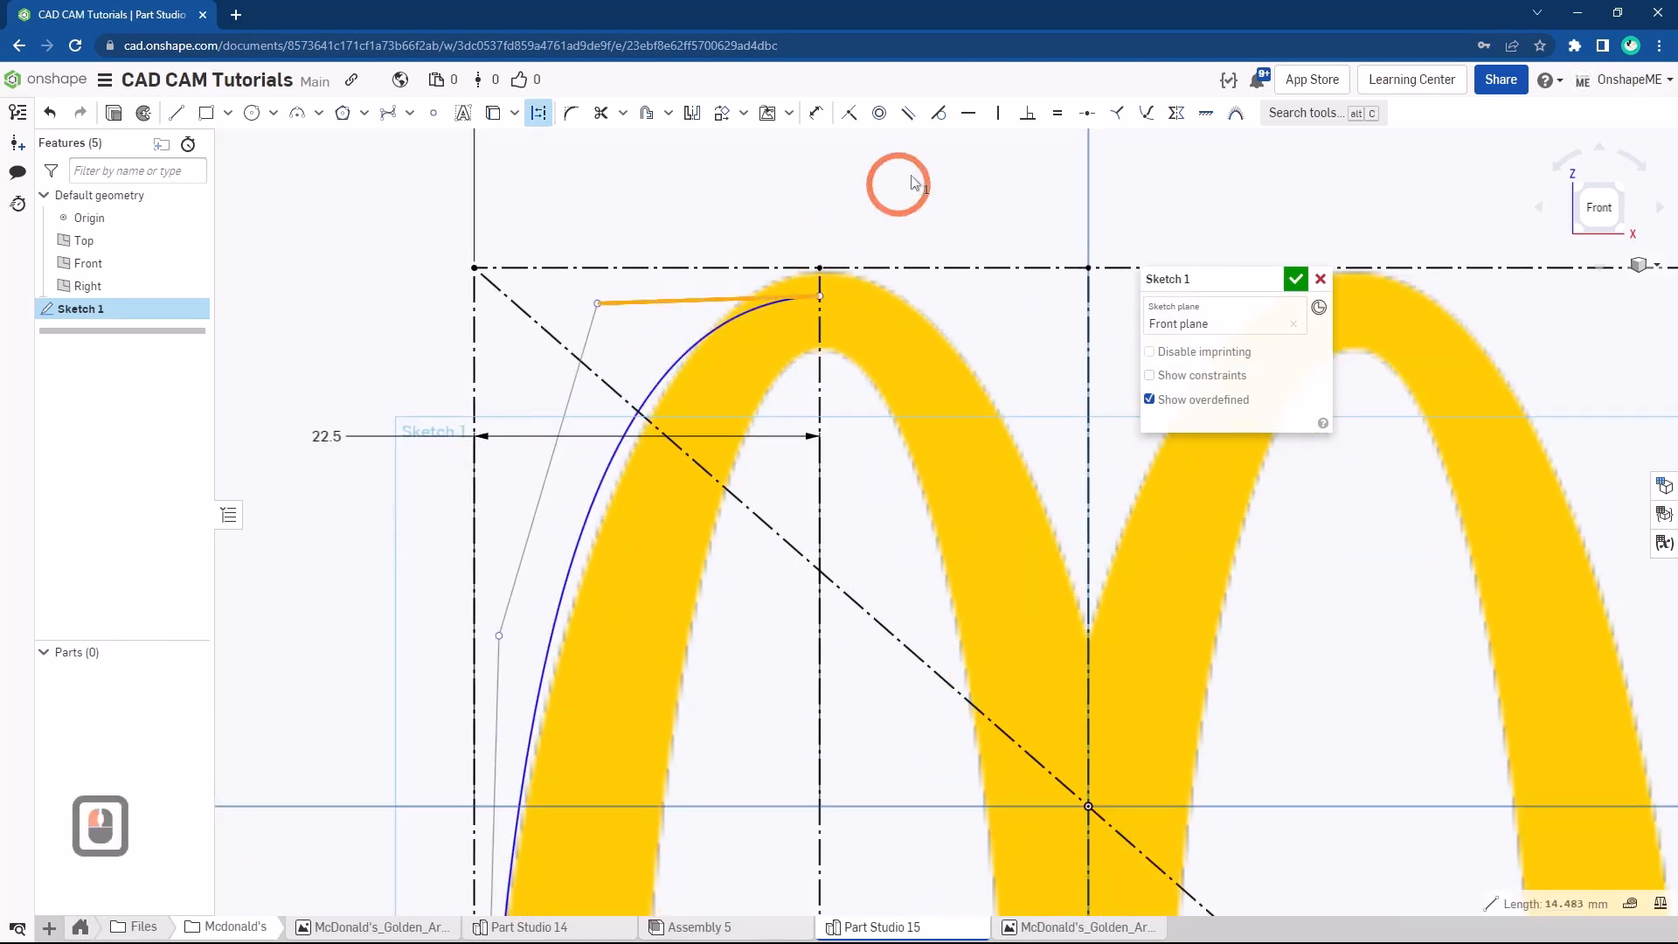
left_click(968, 113)
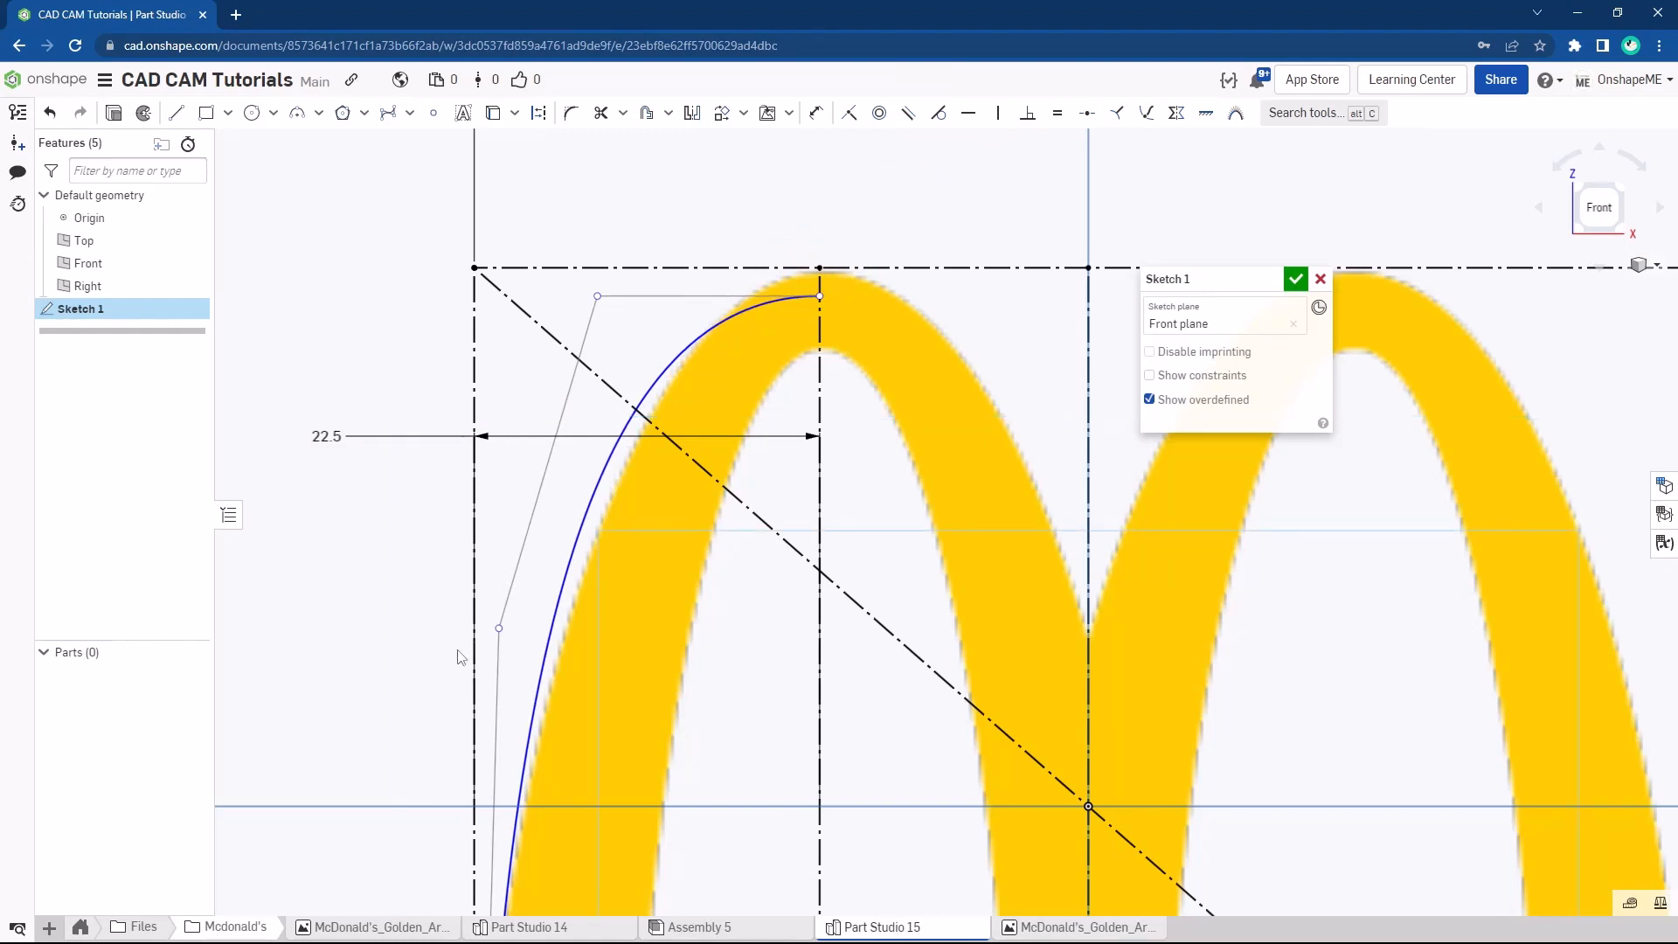
left_click(500, 648)
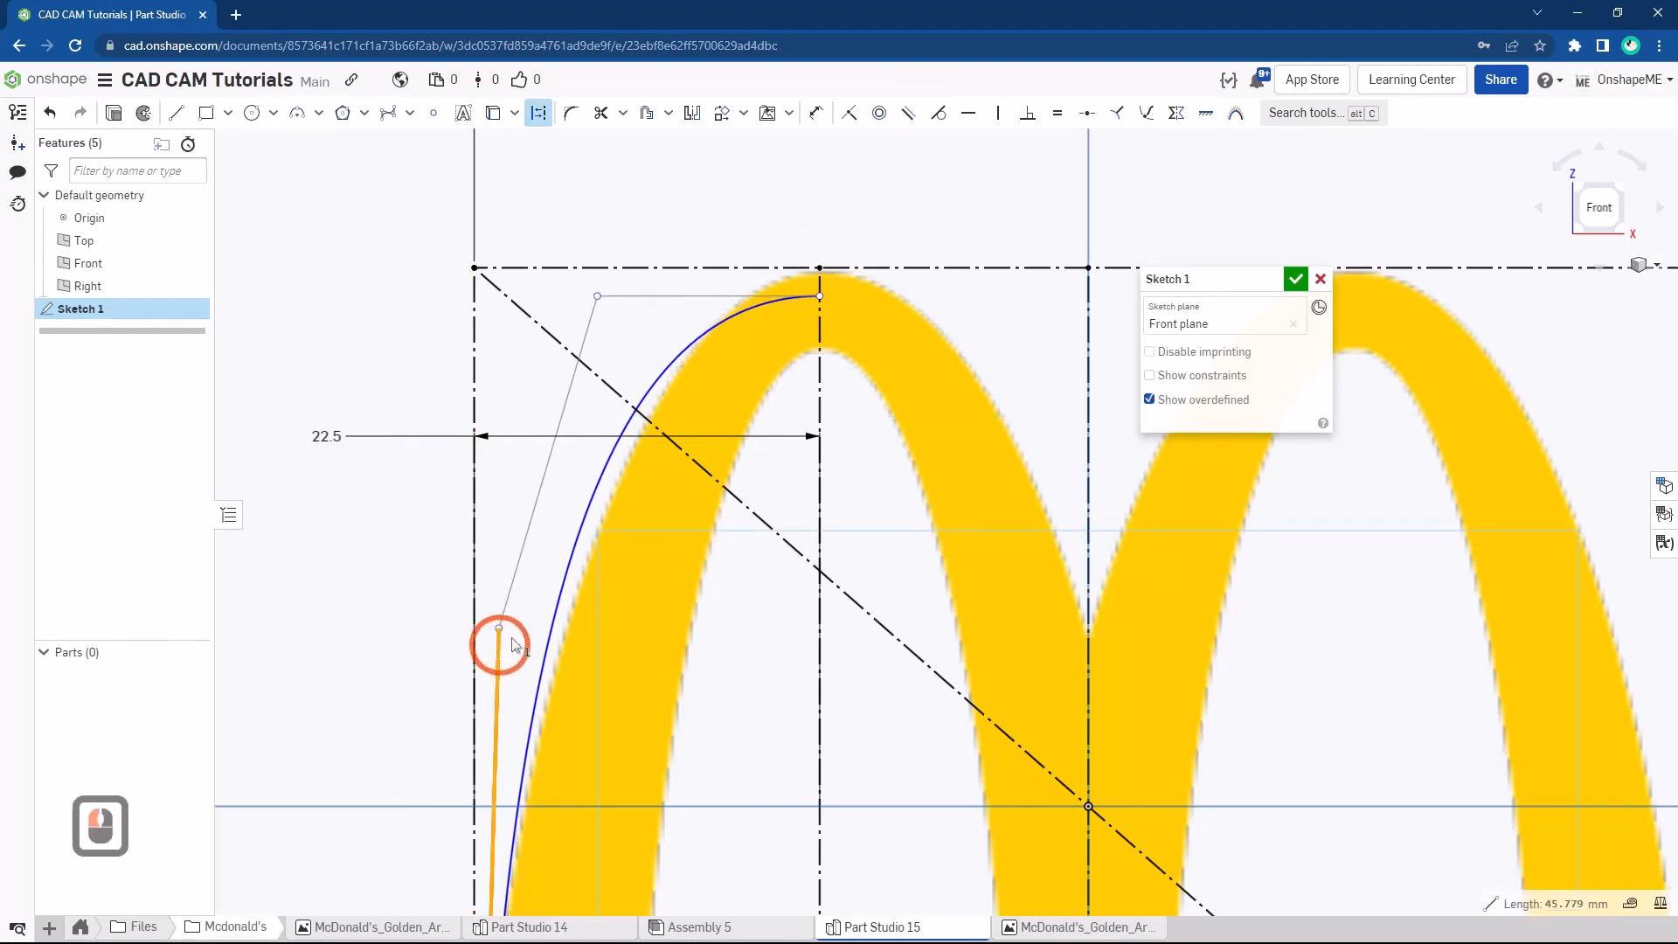
left_click(997, 123)
key("Escape")
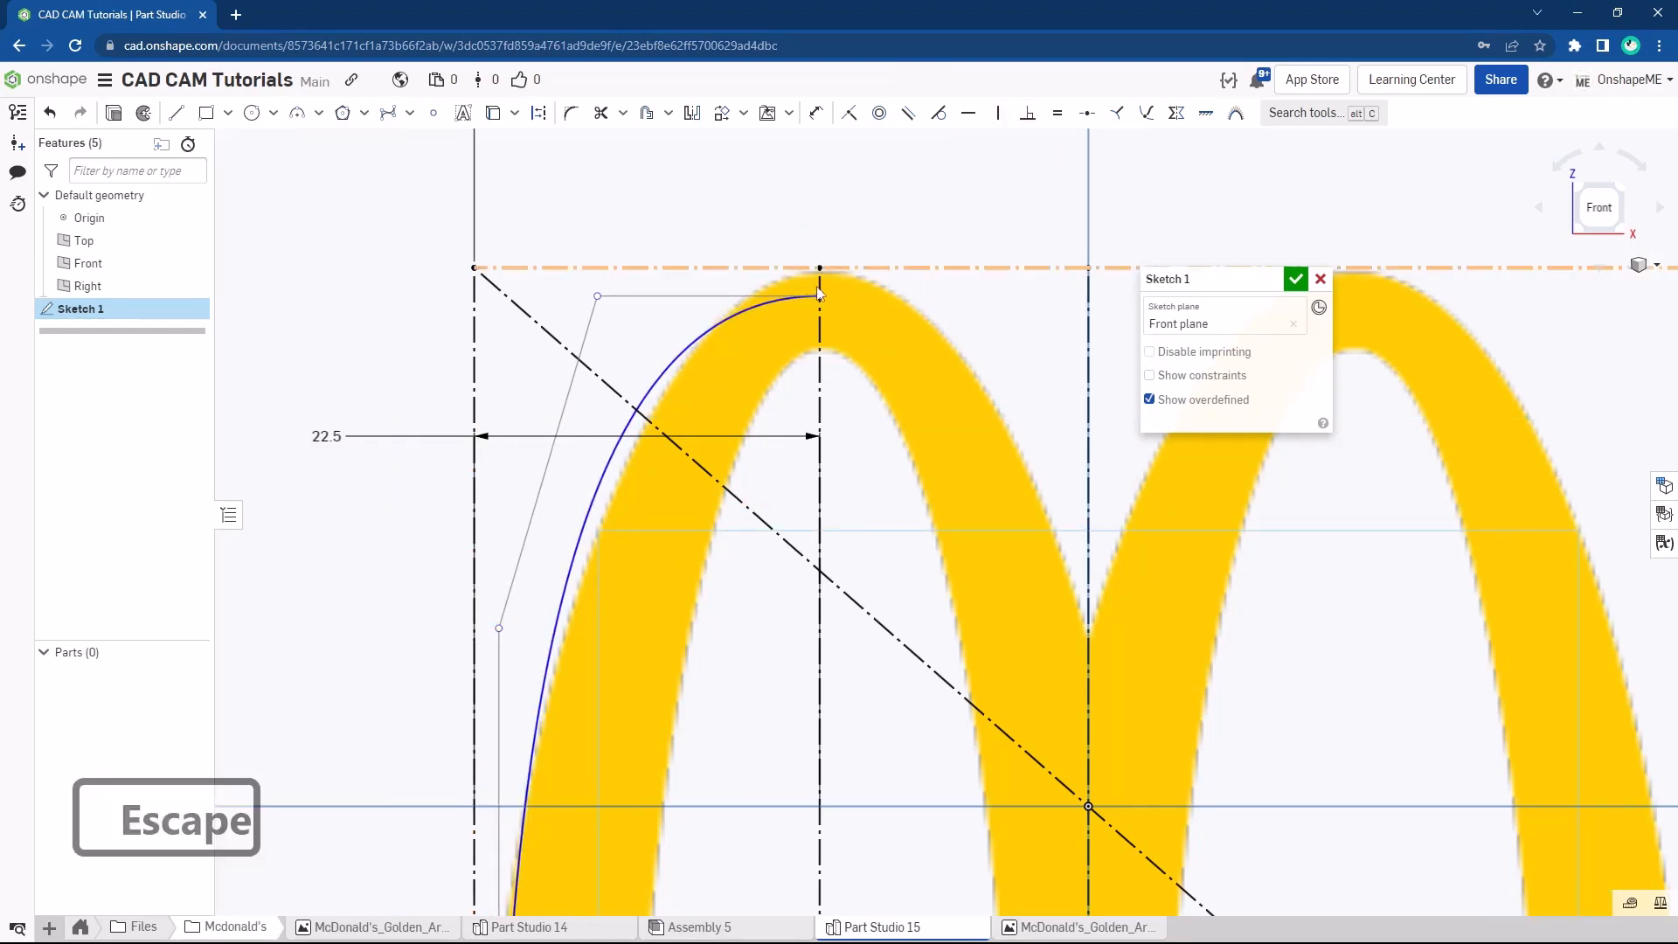
Move the Bezier curve's upper endpoint along the construction line up to the outer top edge of the left arch
scroll(817, 295, "up", 3)
left_click_drag(779, 299, 791, 267)
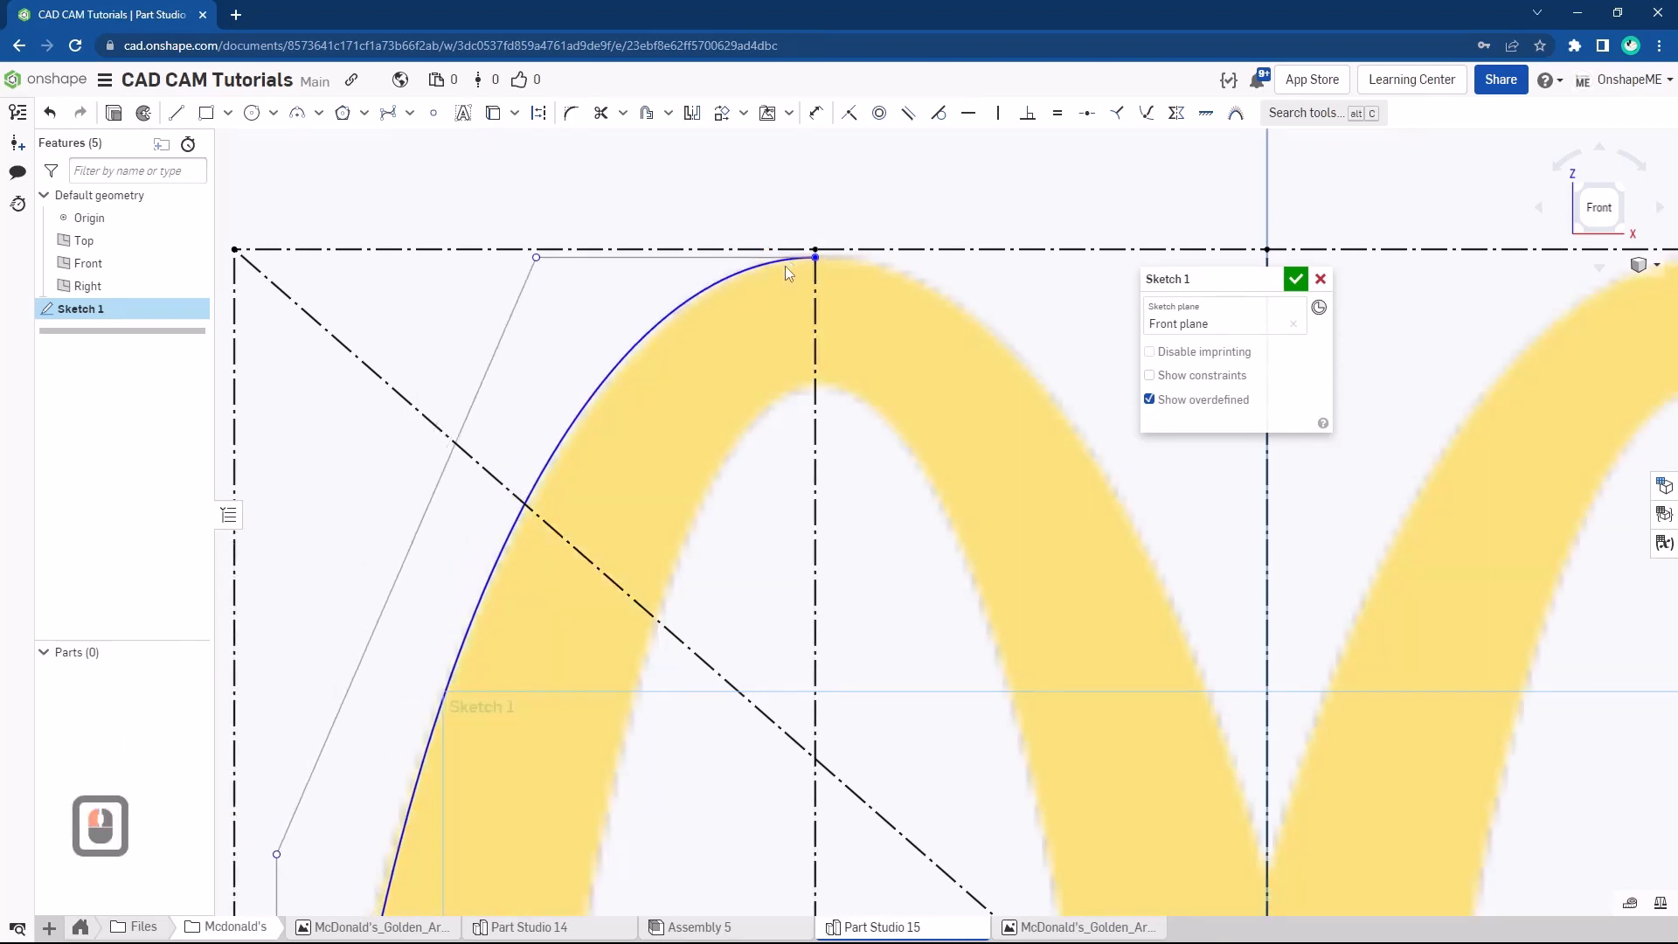
scroll(727, 381, "down", 4)
scroll(686, 320, "down", 1, "ctrl")
scroll(628, 328, "up", 2, "ctrl")
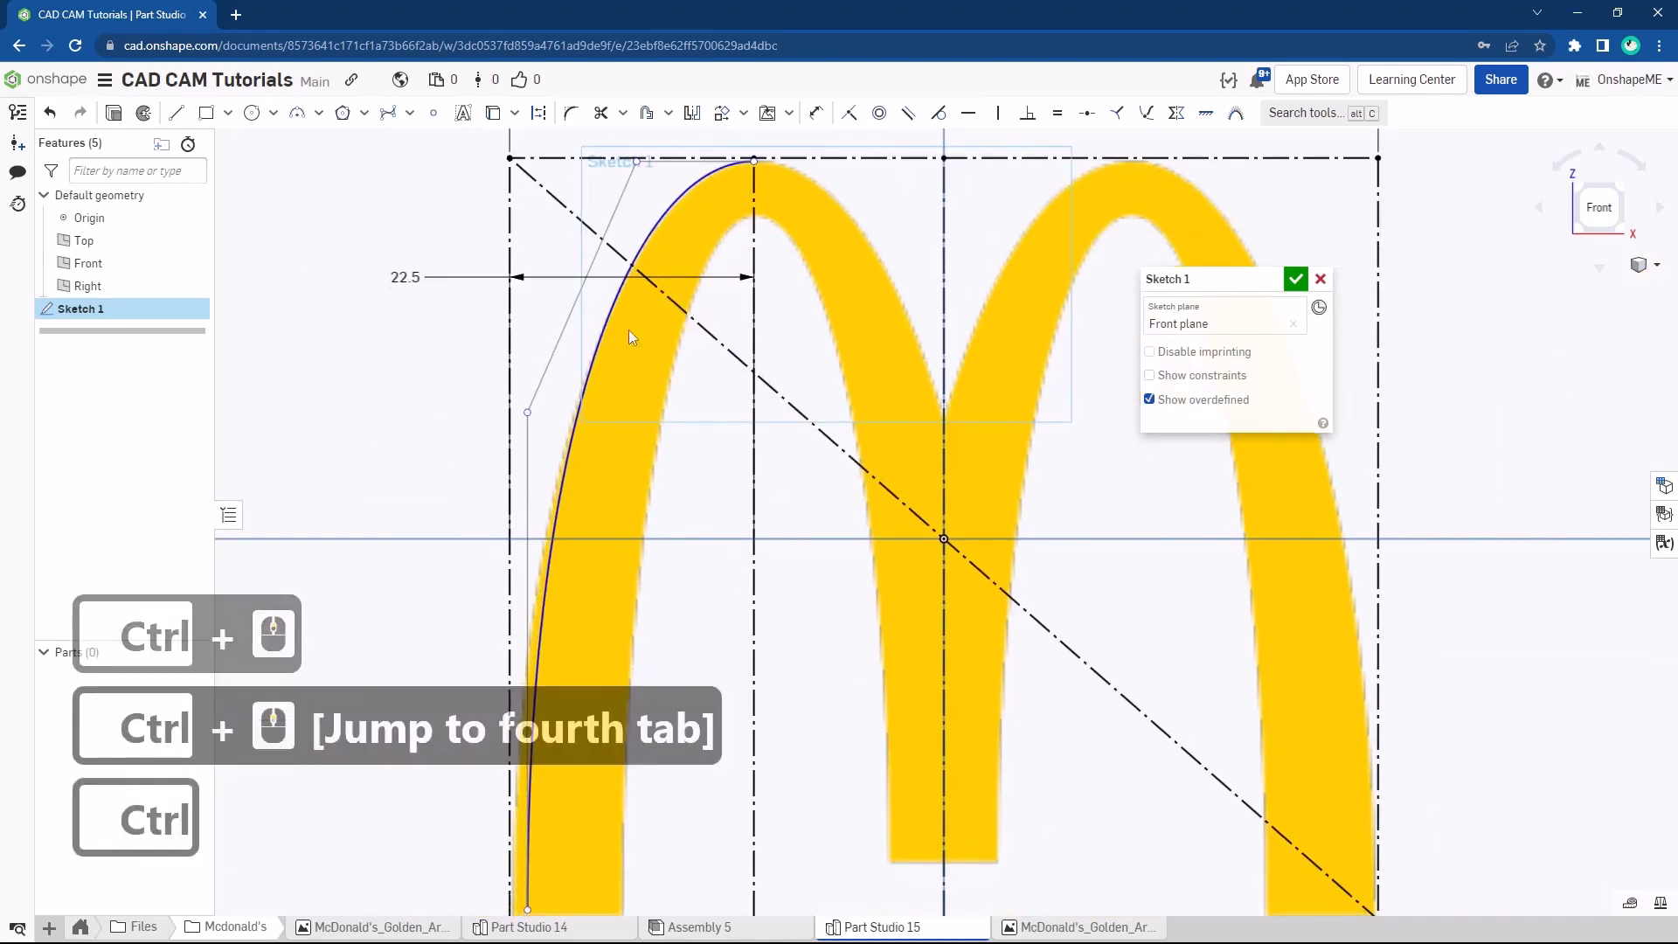
Shift the curve's lower control point slightly up and outward, and its upper control point toward the apex, to match the arch's outer edge
scroll(603, 263, "up", 1)
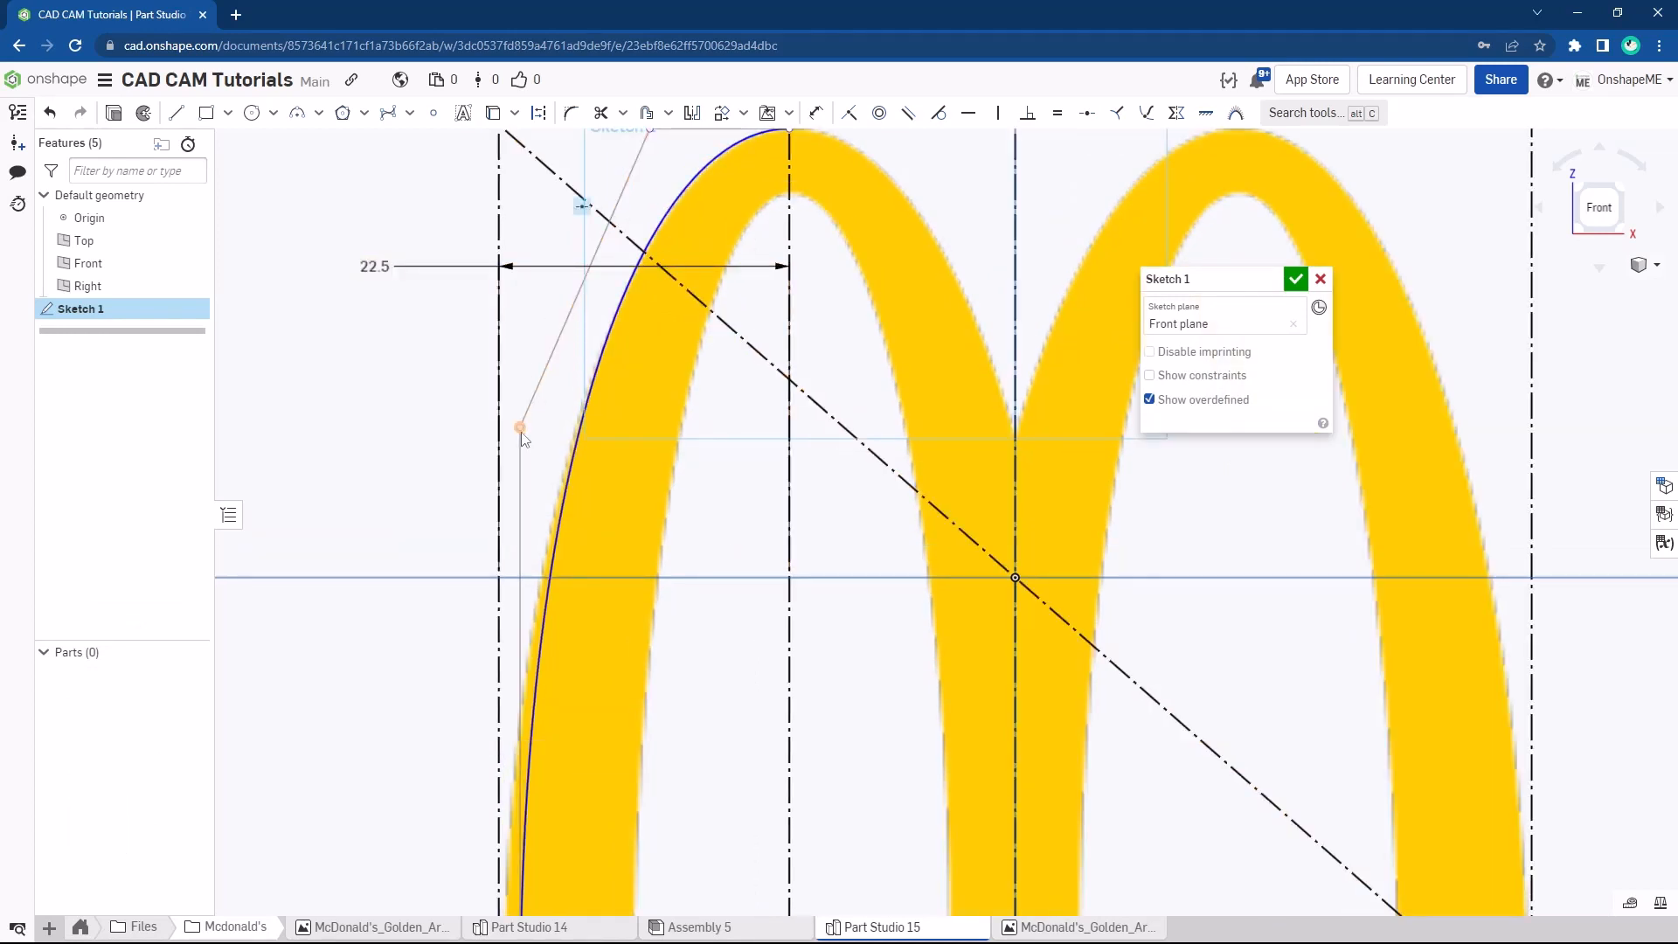
left_click_drag(521, 435, 513, 396)
scroll(607, 390, "down", 1)
middle_click_drag(607, 406, 610, 441, "ctrl")
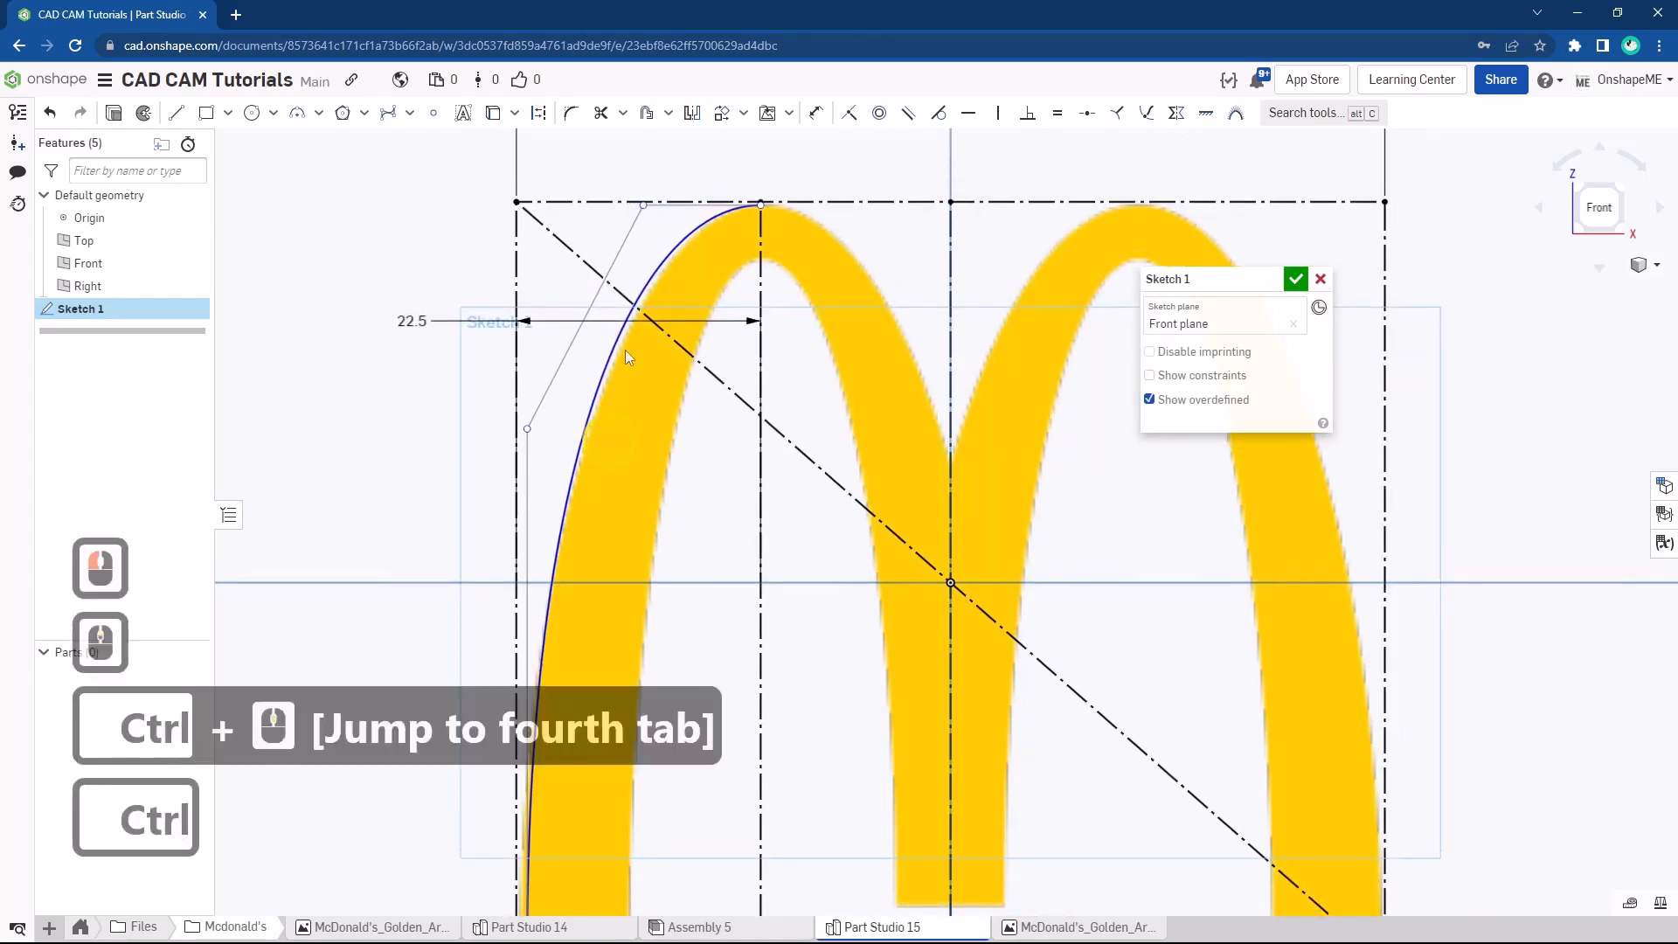
scroll(647, 201, "up", 3)
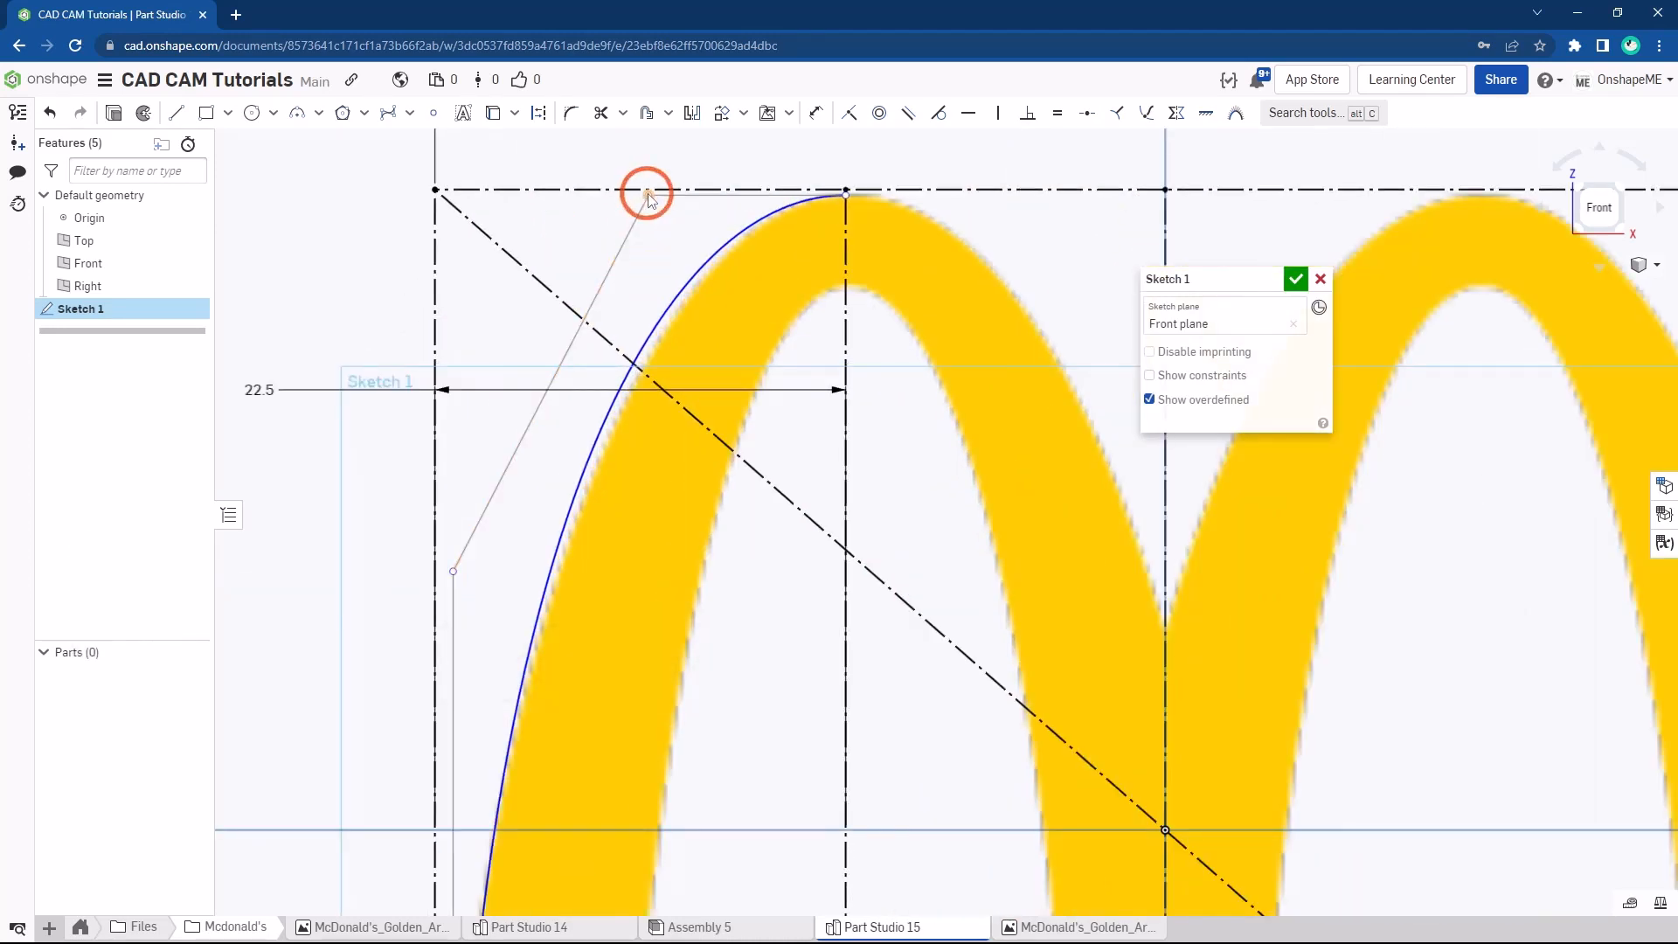
left_click_drag(649, 199, 676, 204)
scroll(697, 241, "down", 3)
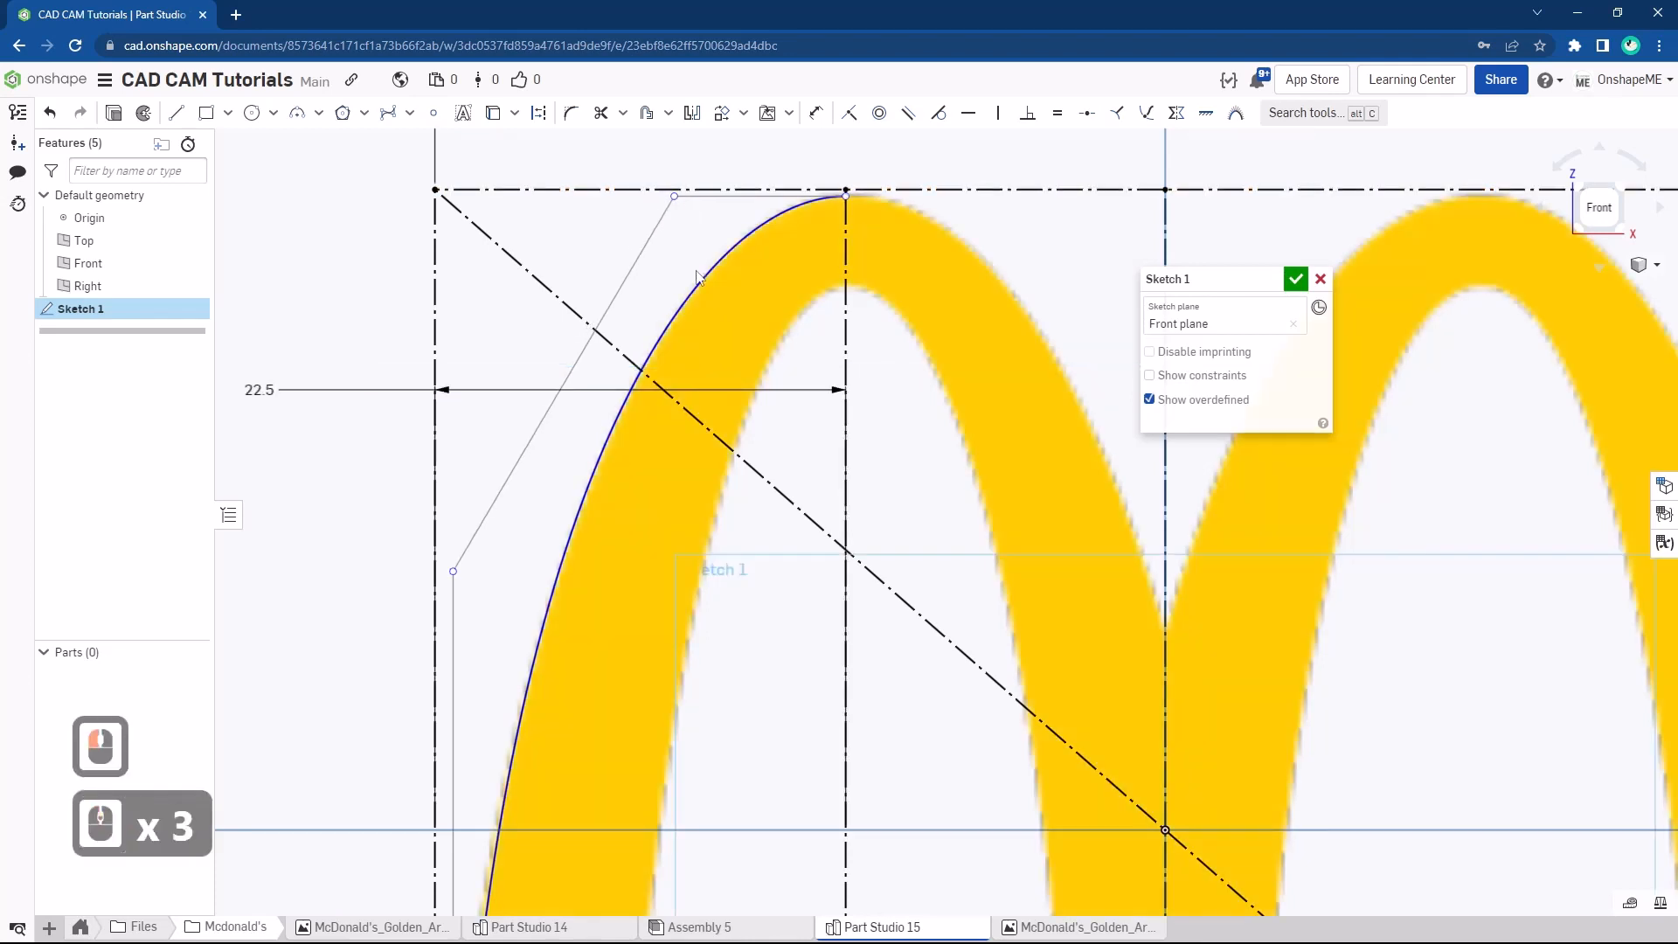
Fine-tune the curve's lower control point slightly up and outward to follow the left leg's outer edge
middle_click_drag(664, 534, 647, 411, "ctrl")
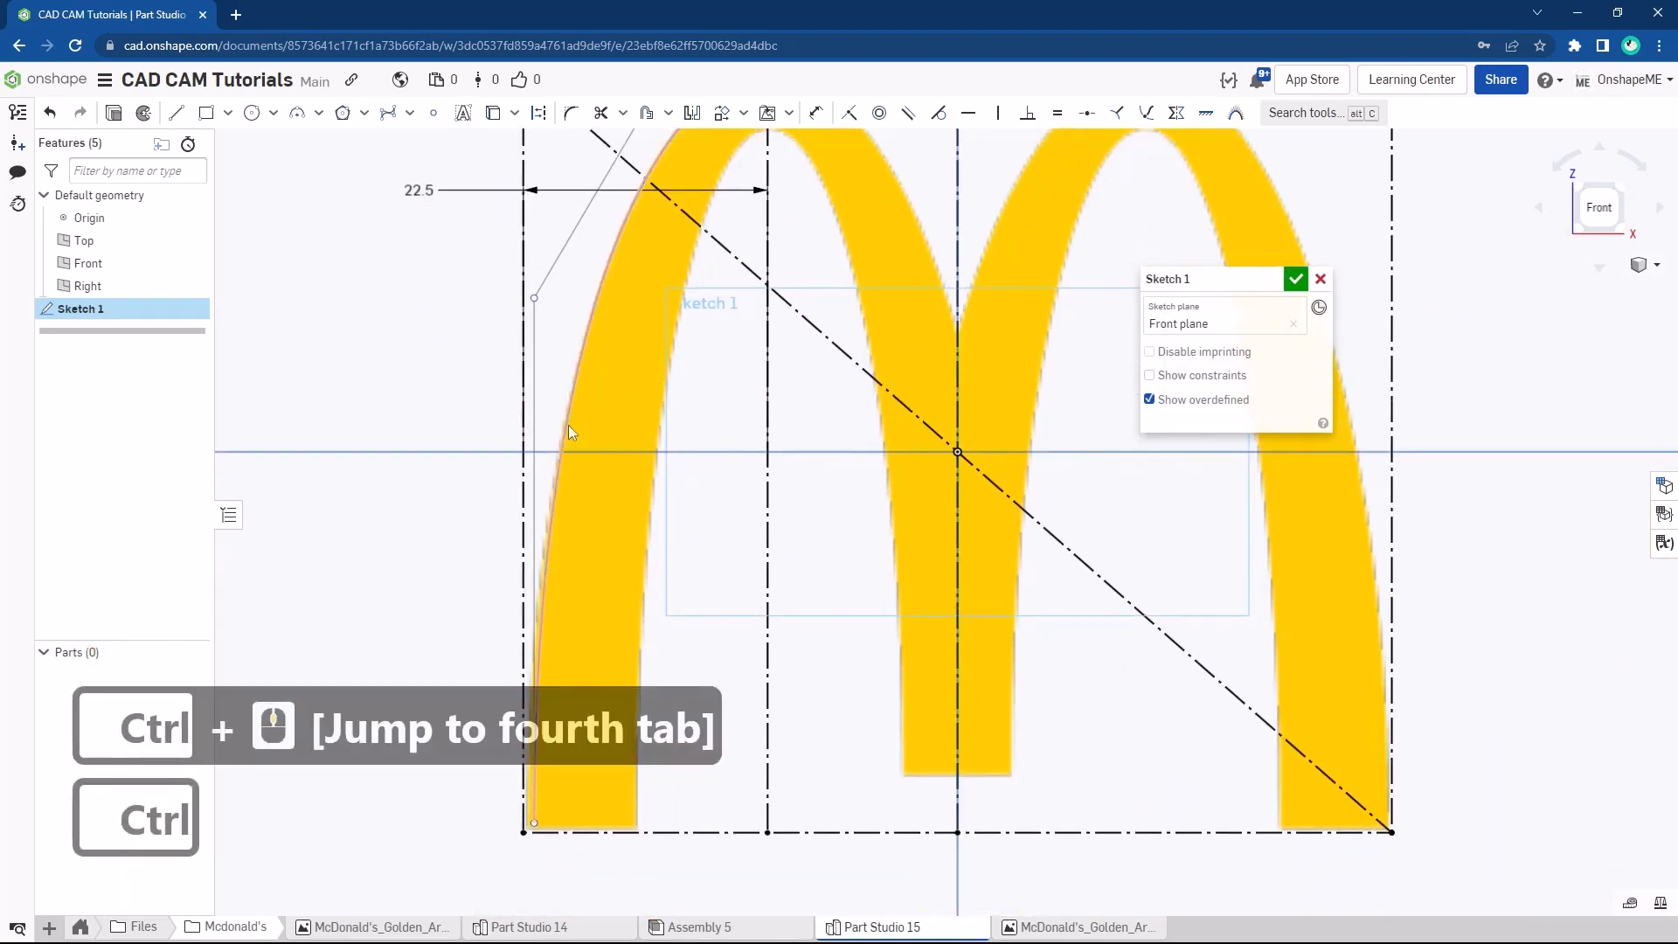
scroll(527, 440, "up", 2)
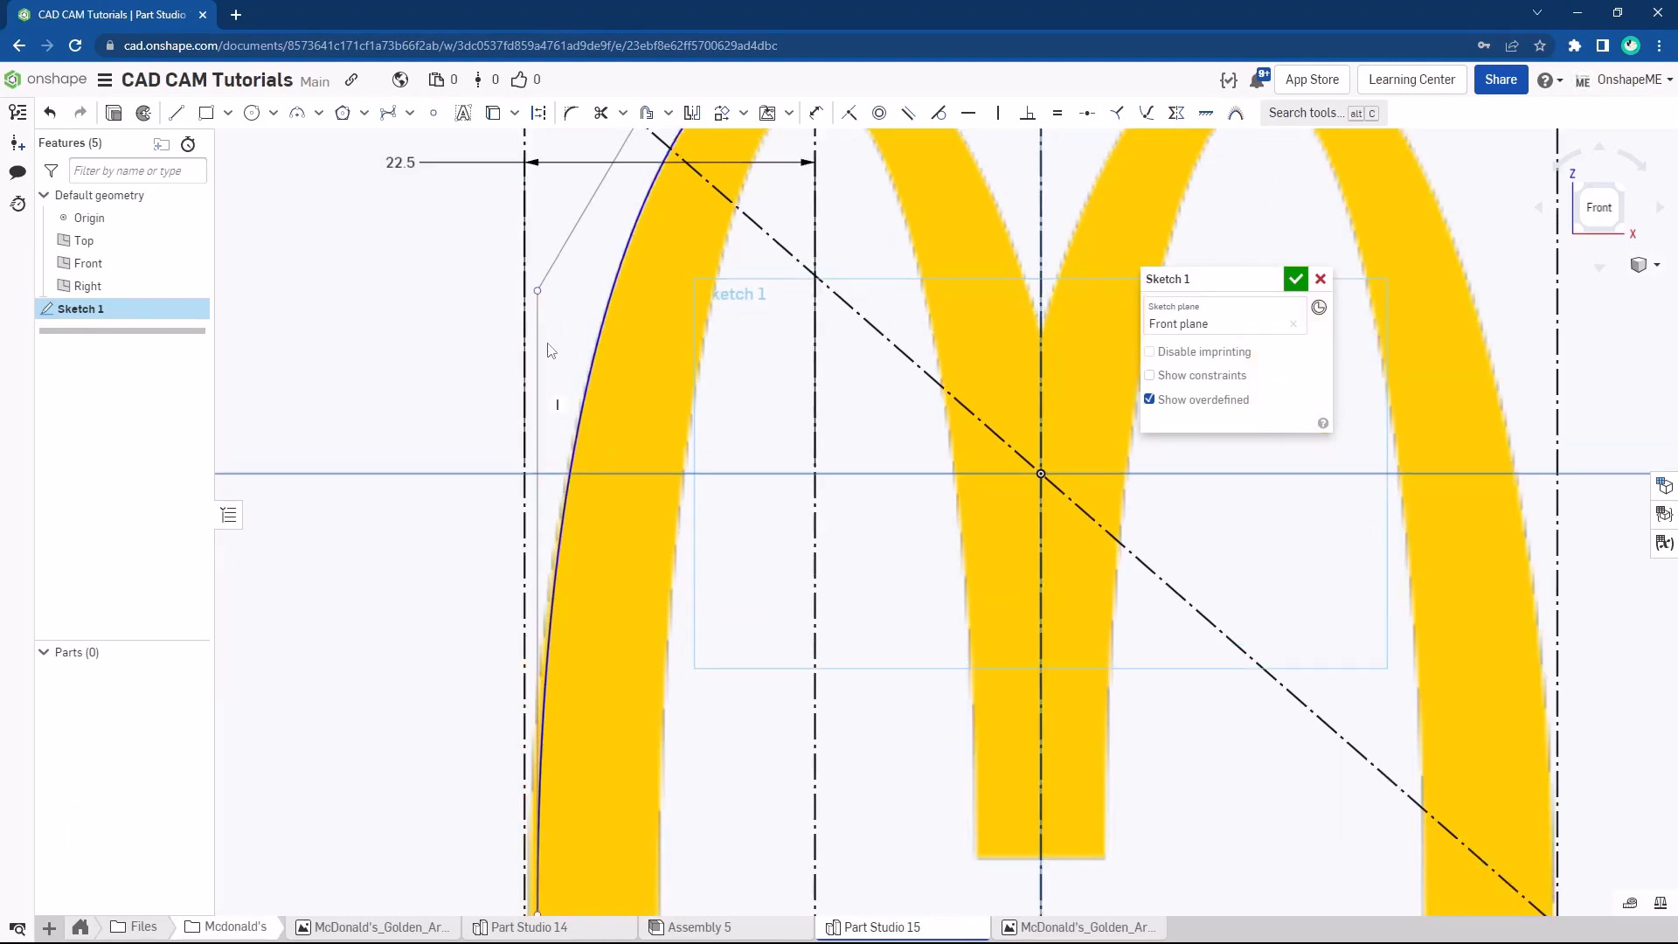
scroll(543, 338, "up", 1)
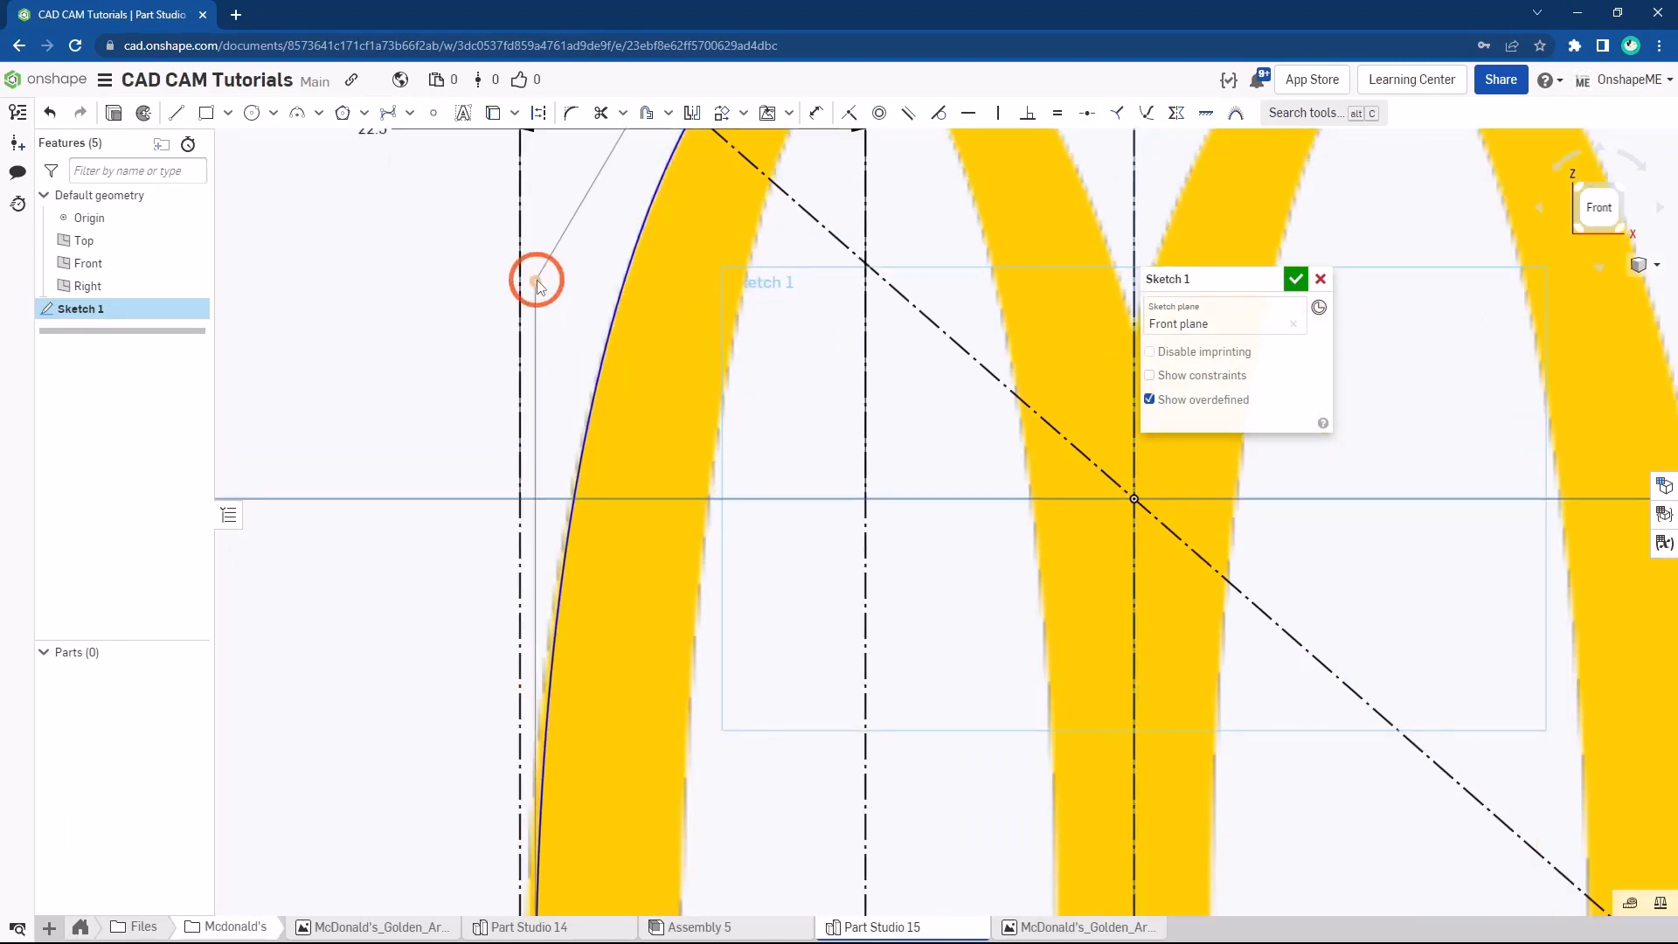
left_click_drag(537, 282, 532, 262)
scroll(616, 421, "down", 4)
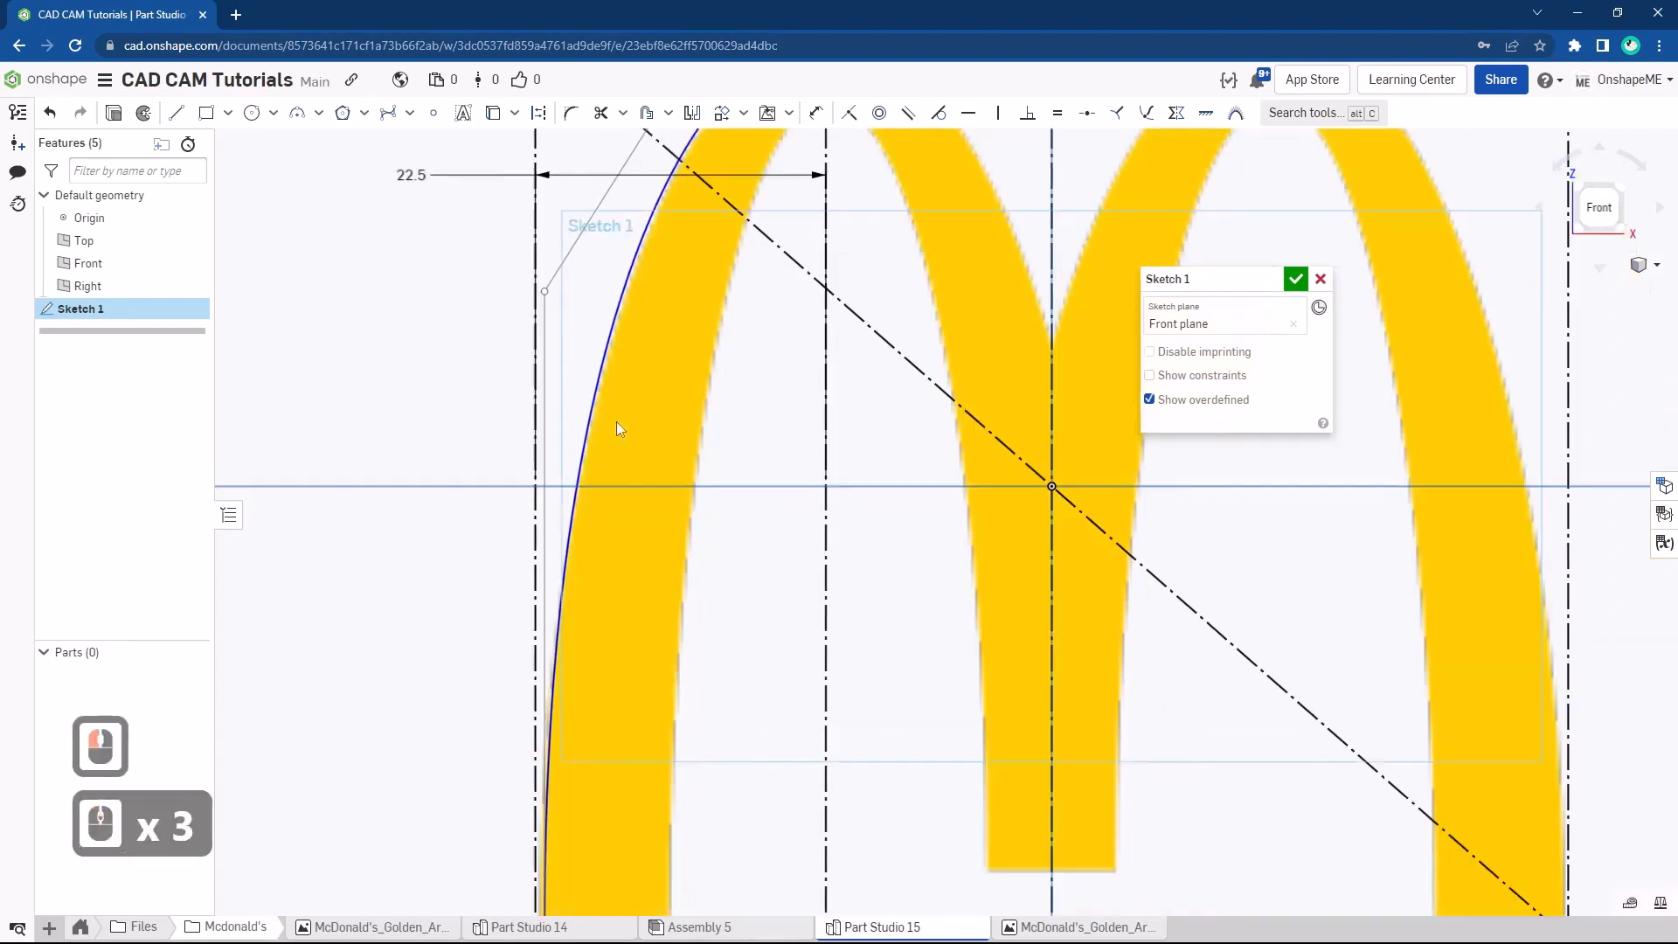
Mirror the Bezier curve about the vertical construction line through the left arch
scroll(705, 213, "up", 3)
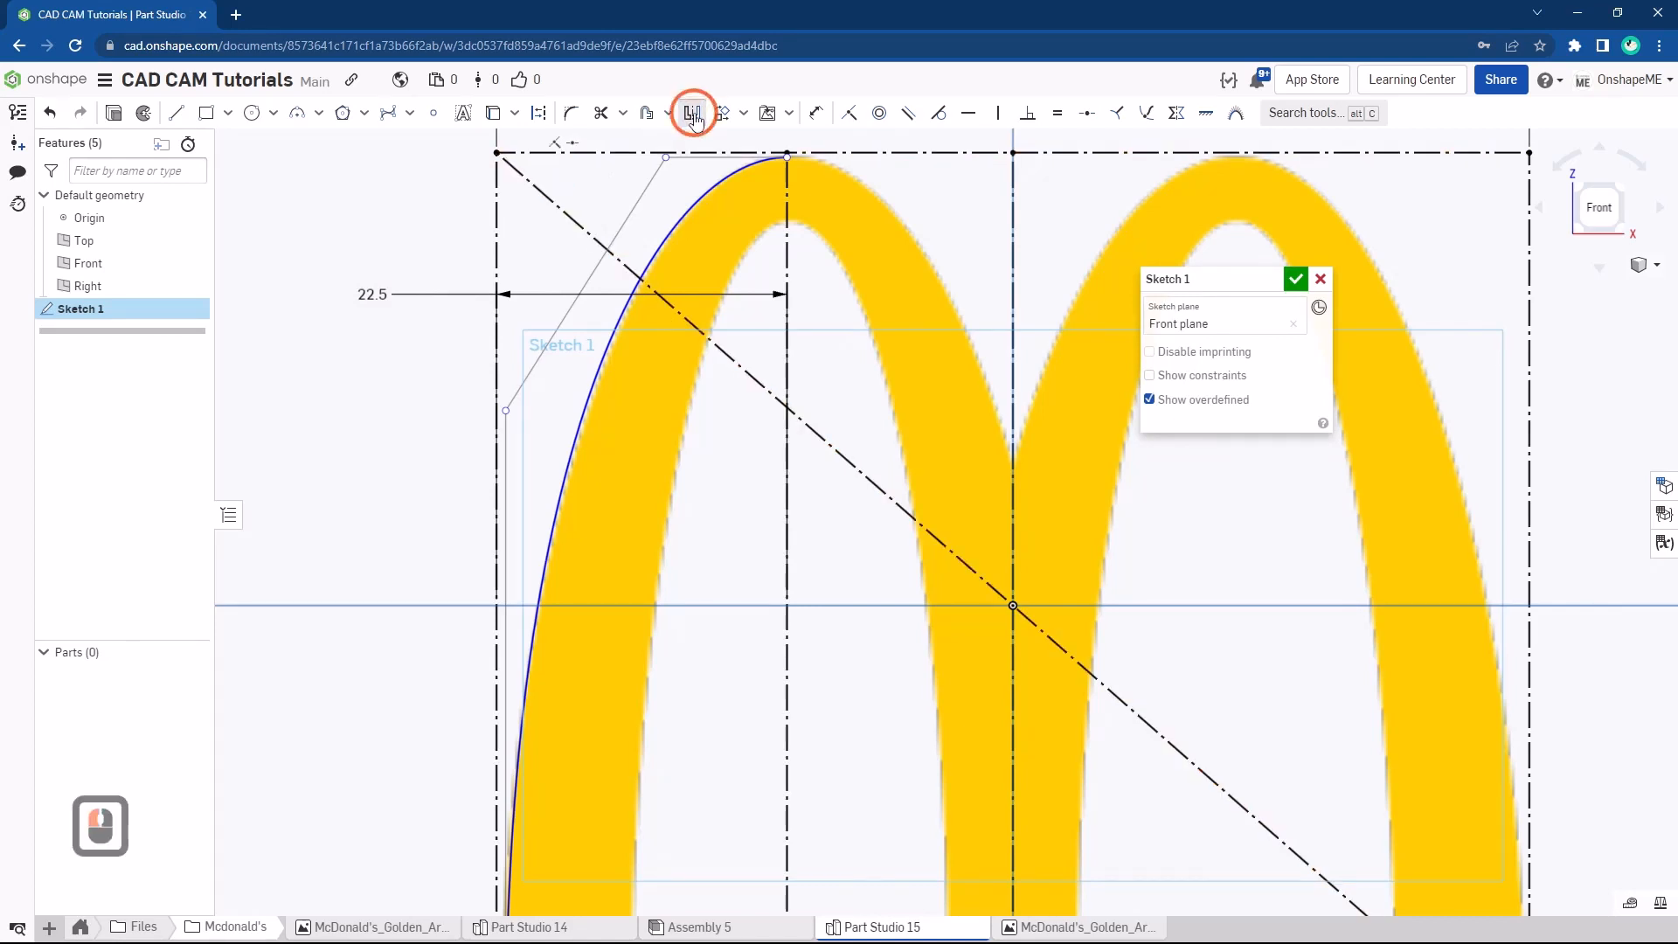
left_click(693, 114)
left_click(806, 232)
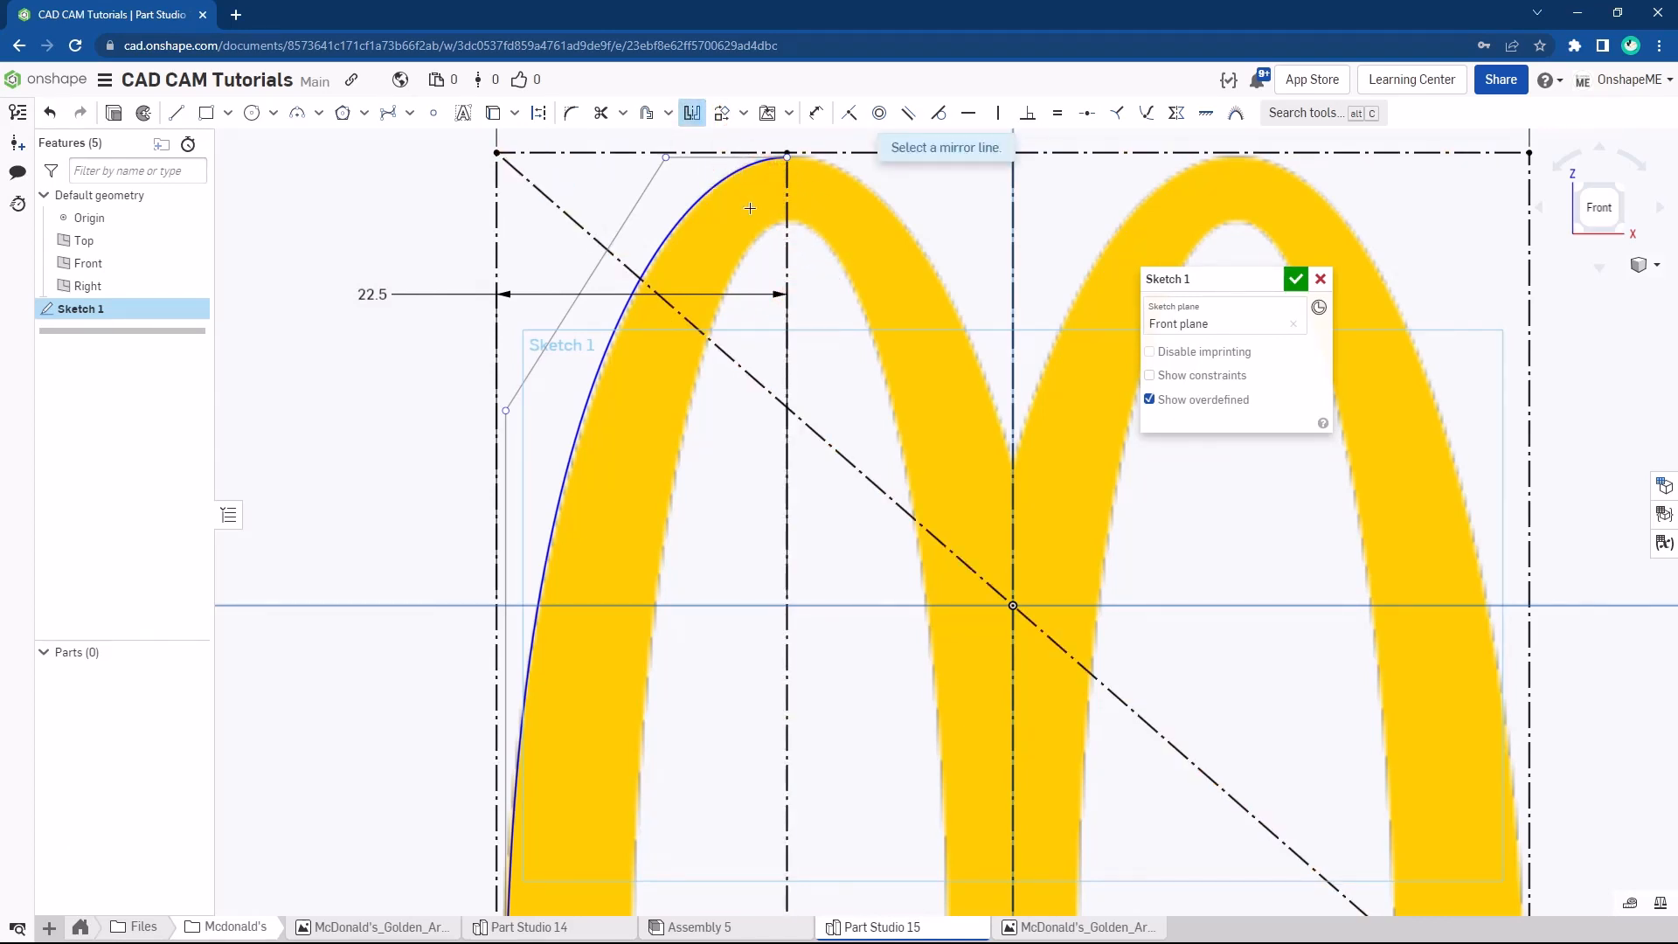
left_click(788, 315)
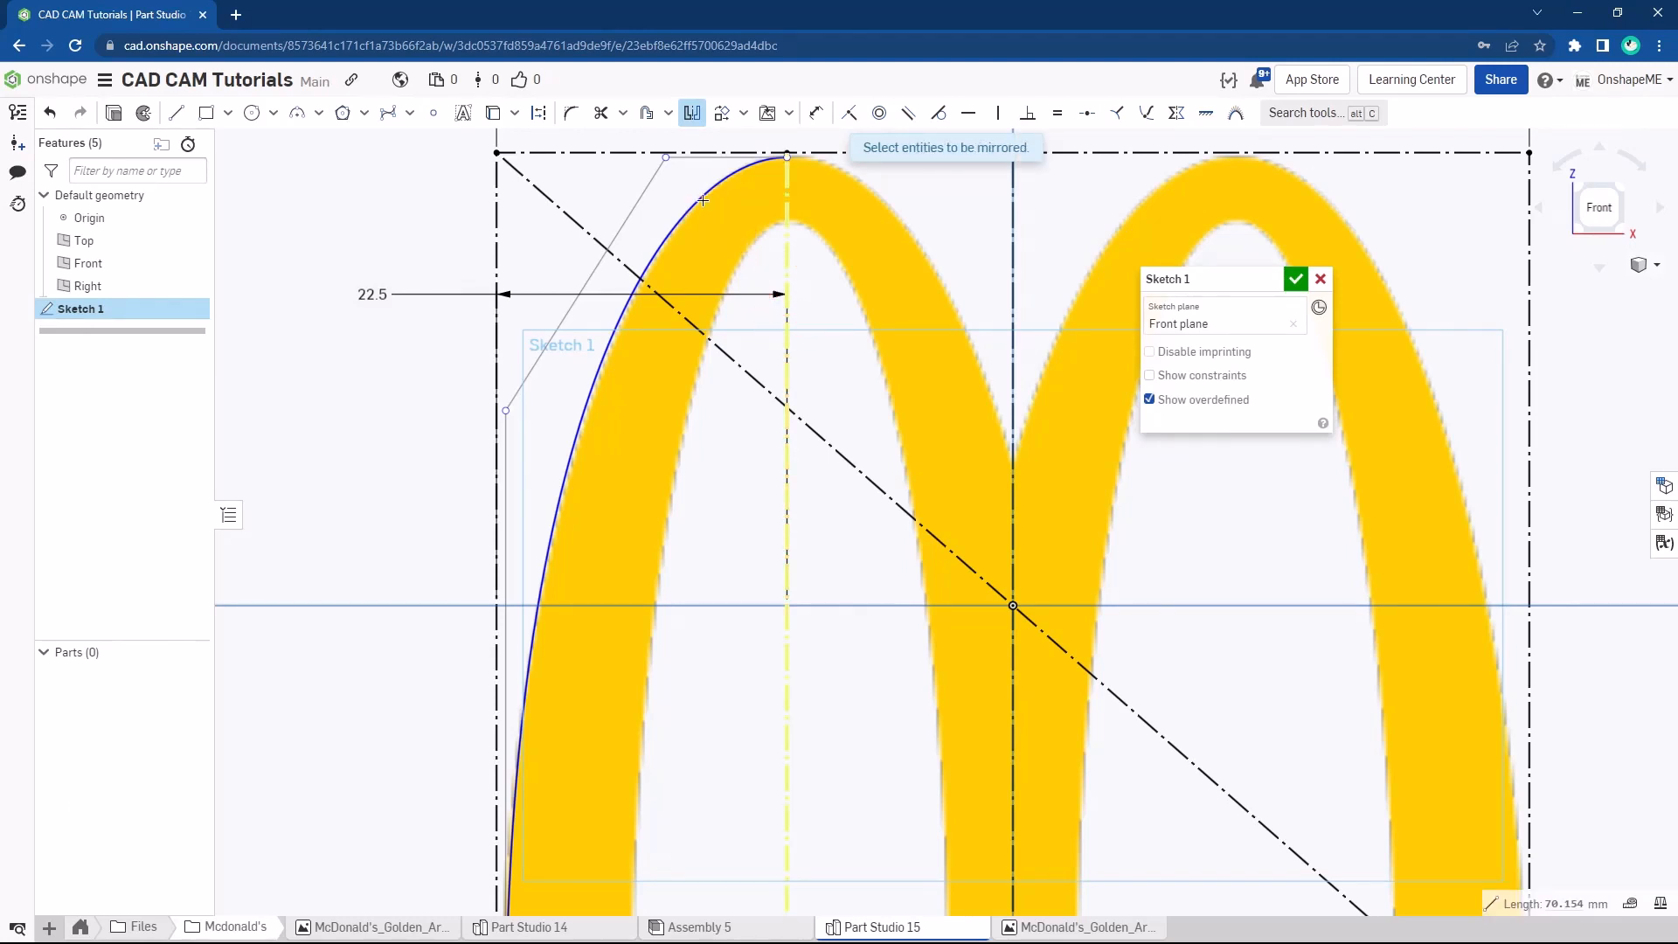
left_click(702, 200)
scroll(702, 200, "down", 2)
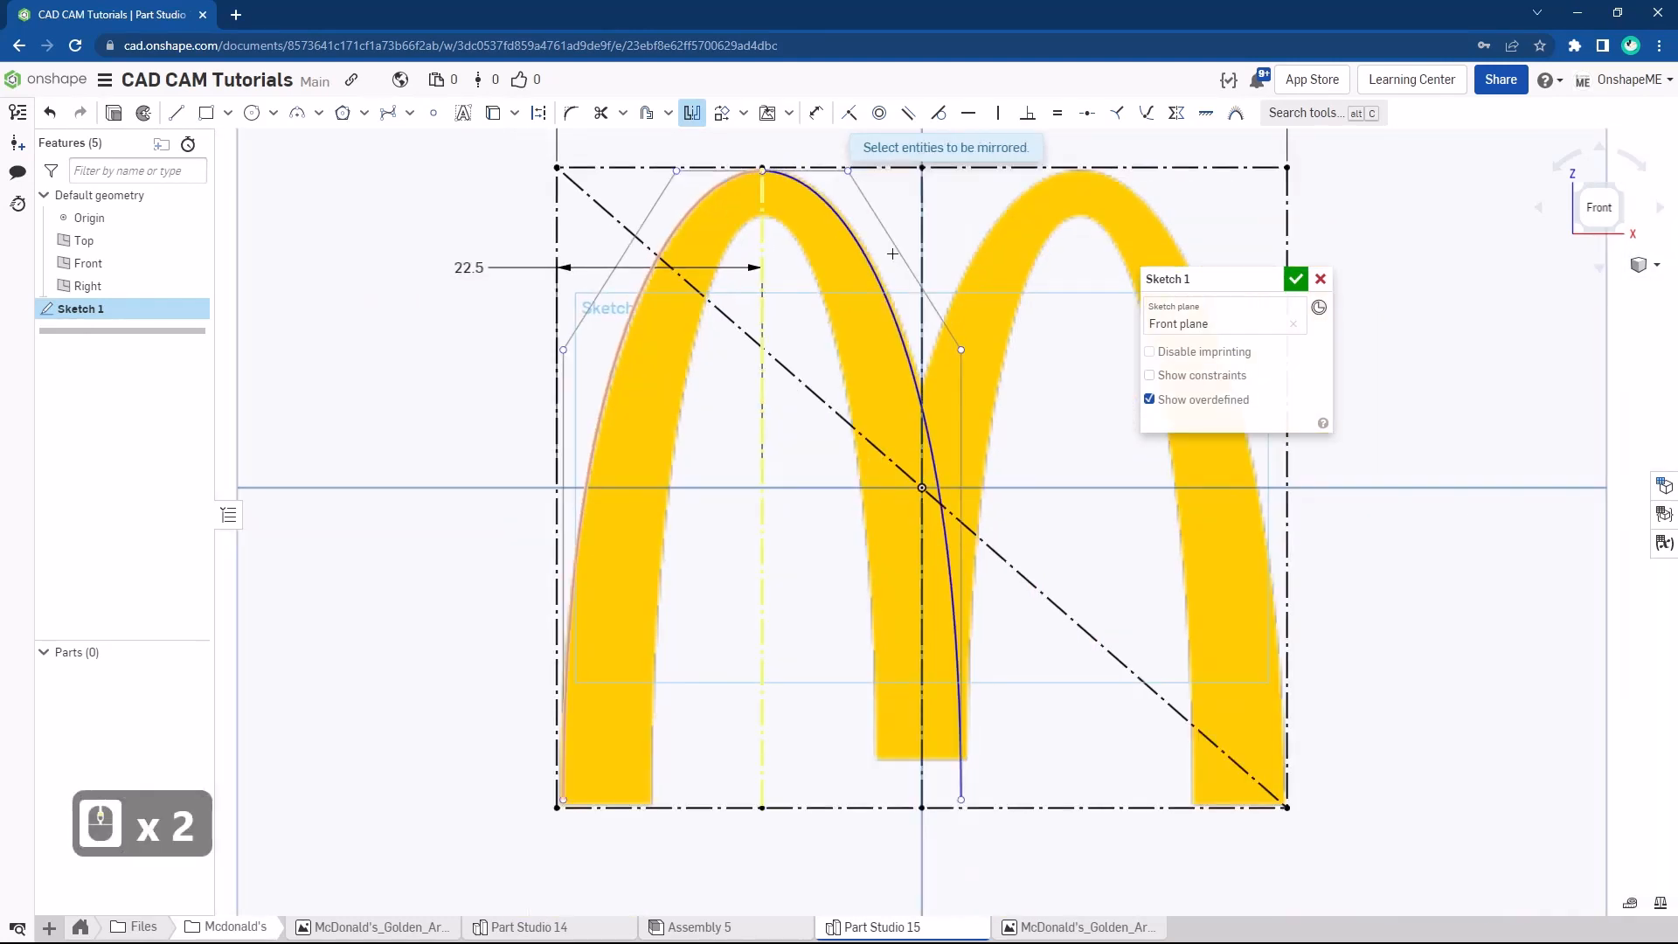
key("Escape")
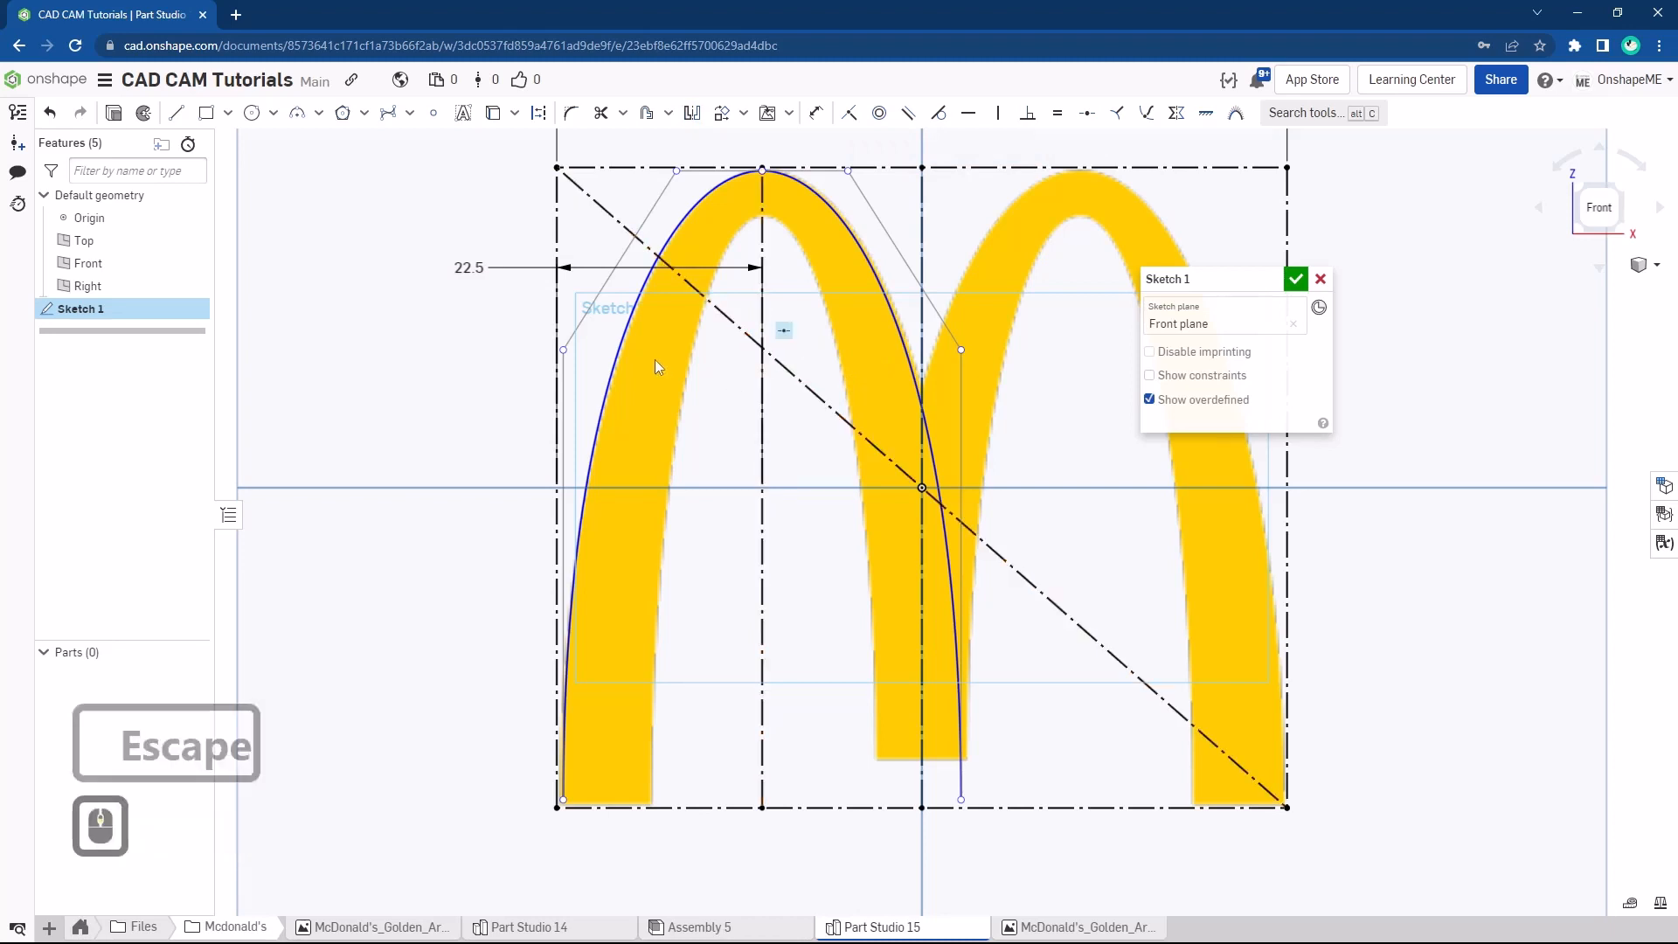
Set the distance between the image's left edge and the left arch's construction line to 22.75 mm
scroll(654, 359, "up", 3)
scroll(860, 140, "up", 1)
scroll(782, 353, "down", 2)
mouse_move(779, 353)
middle_mouse_down("ctrl")
mouse_move(755, 399)
mouse_move(737, 358)
middle_mouse_up("ctrl")
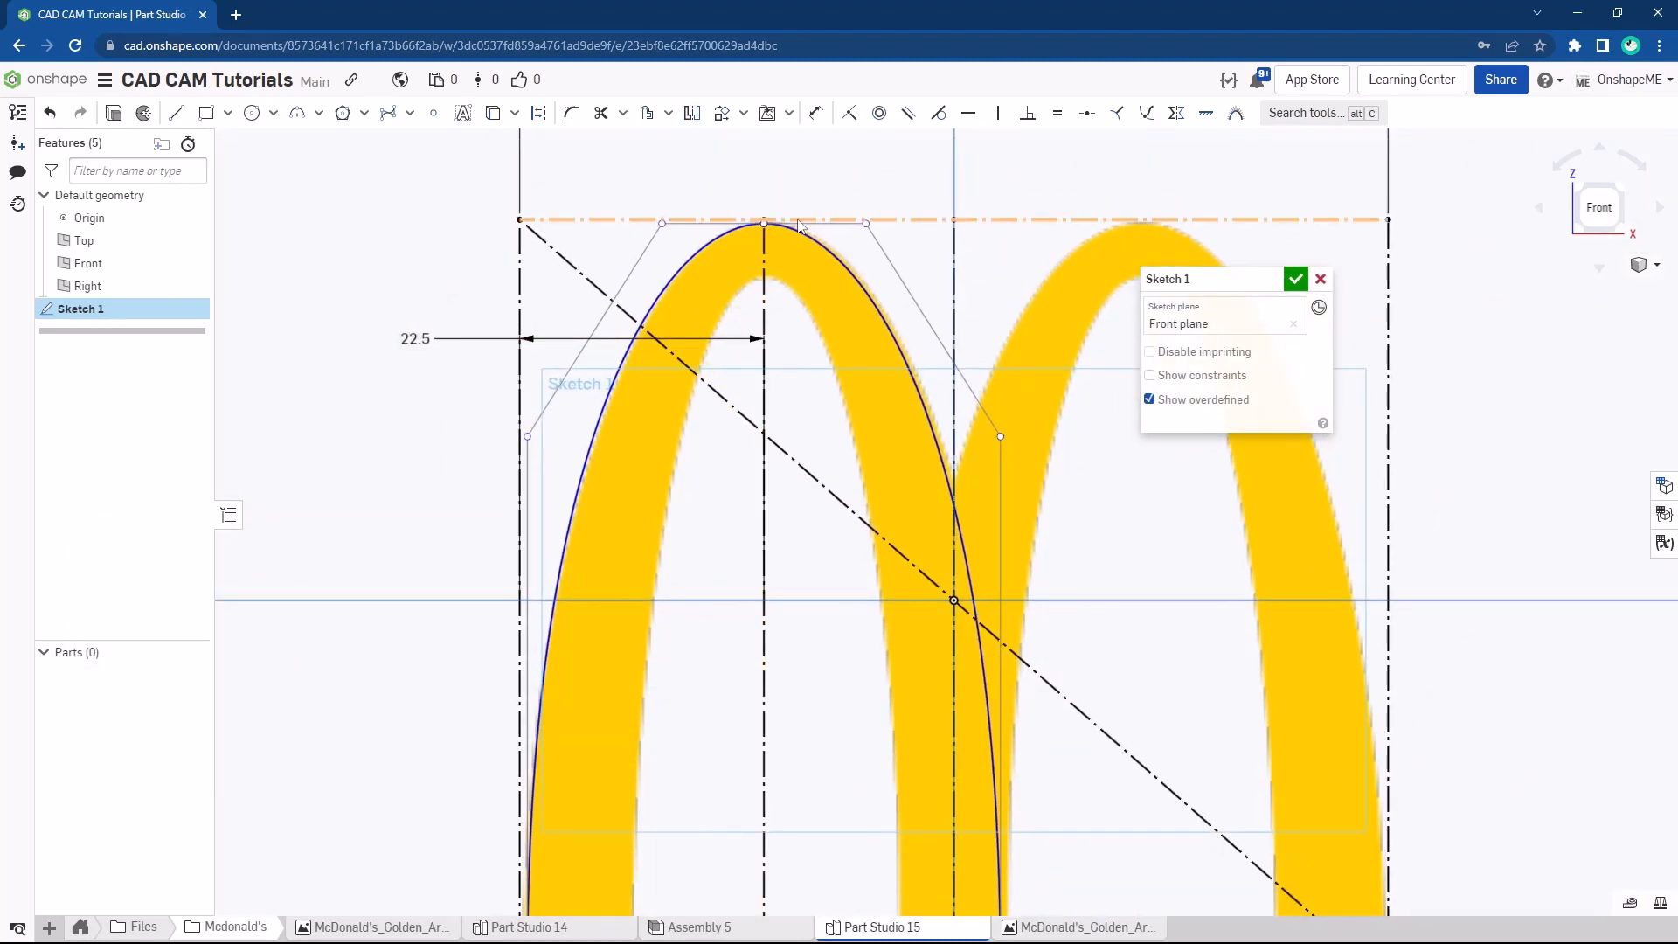
scroll(799, 225, "up", 1)
double_click(342, 360)
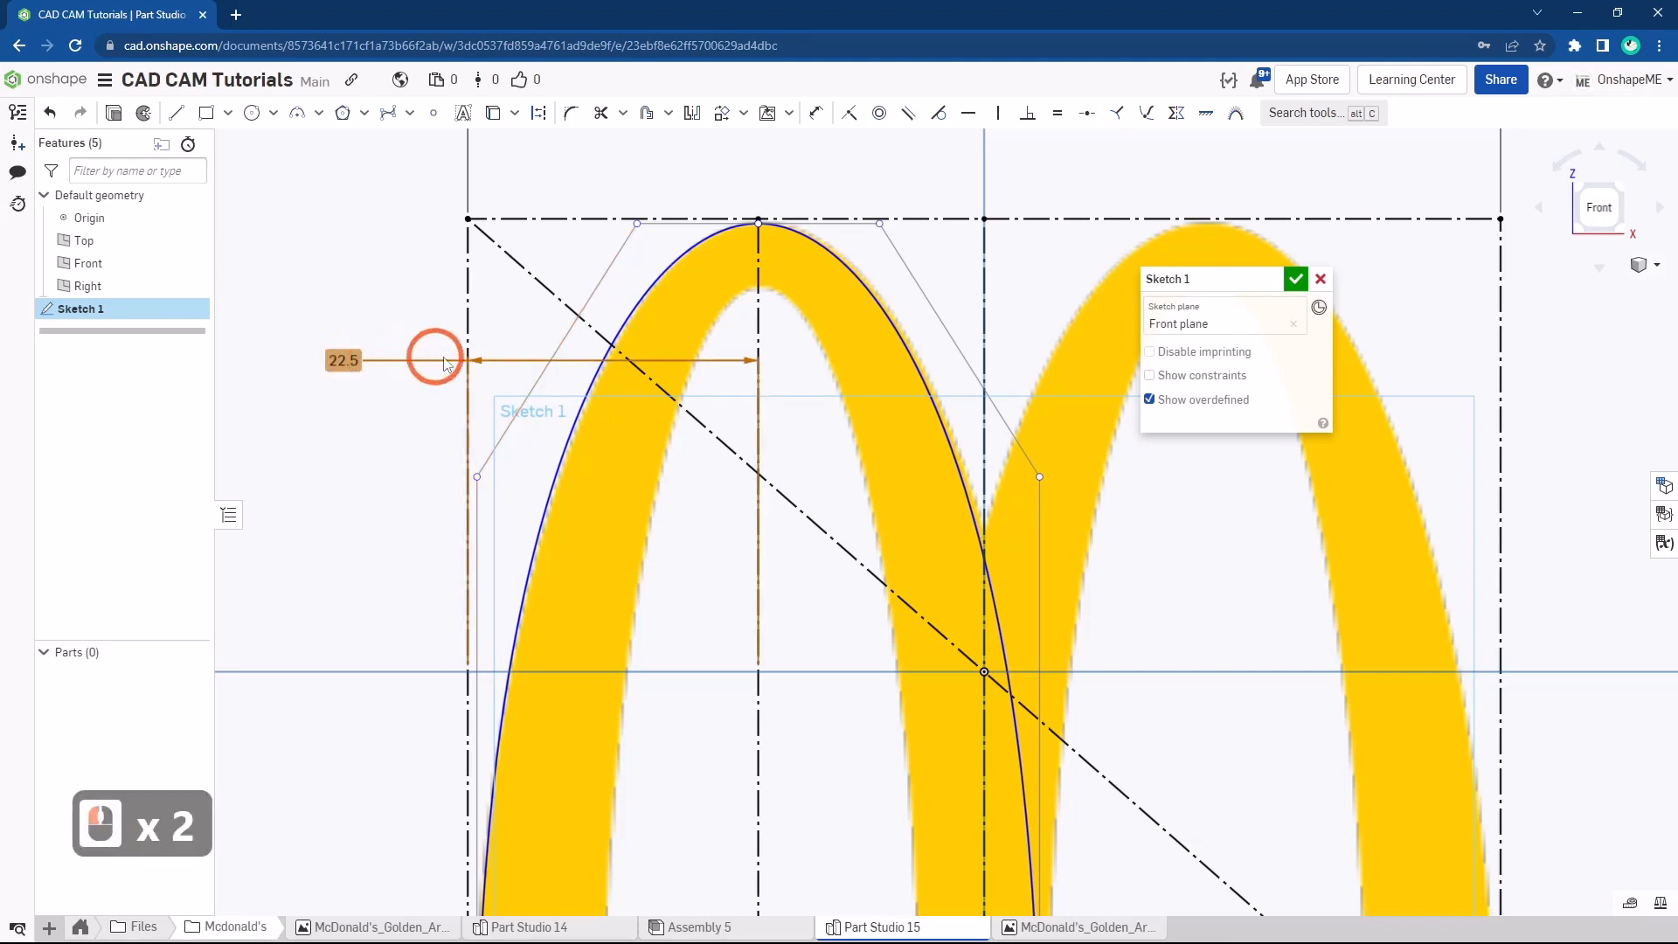
type("22.75")
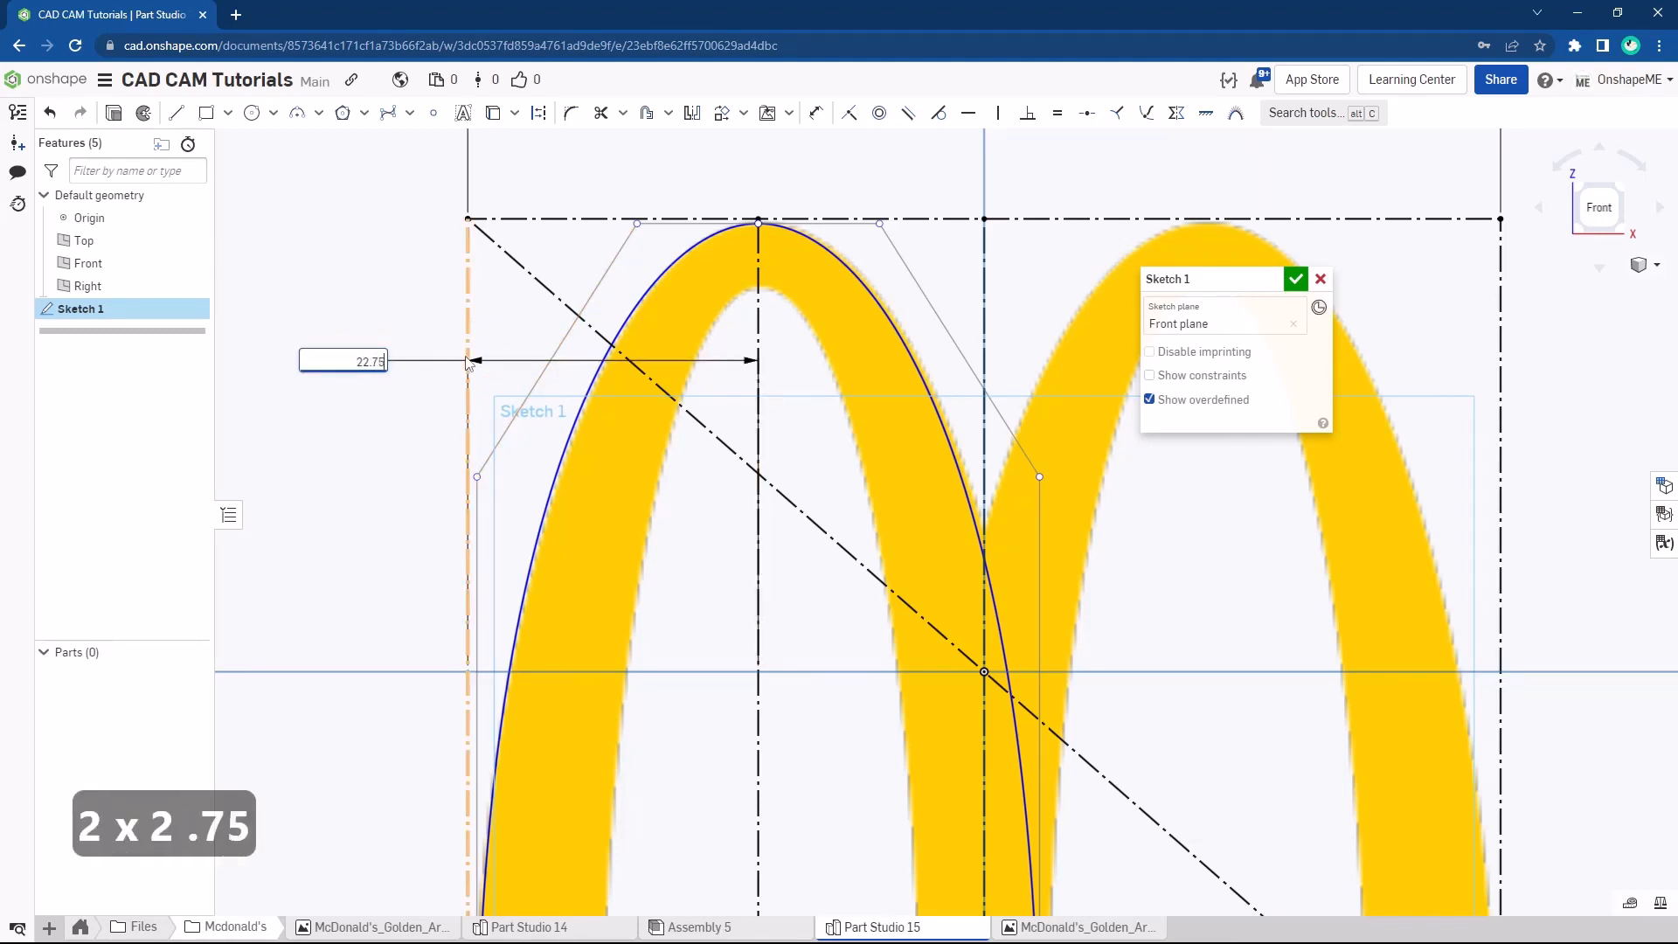
key("Return")
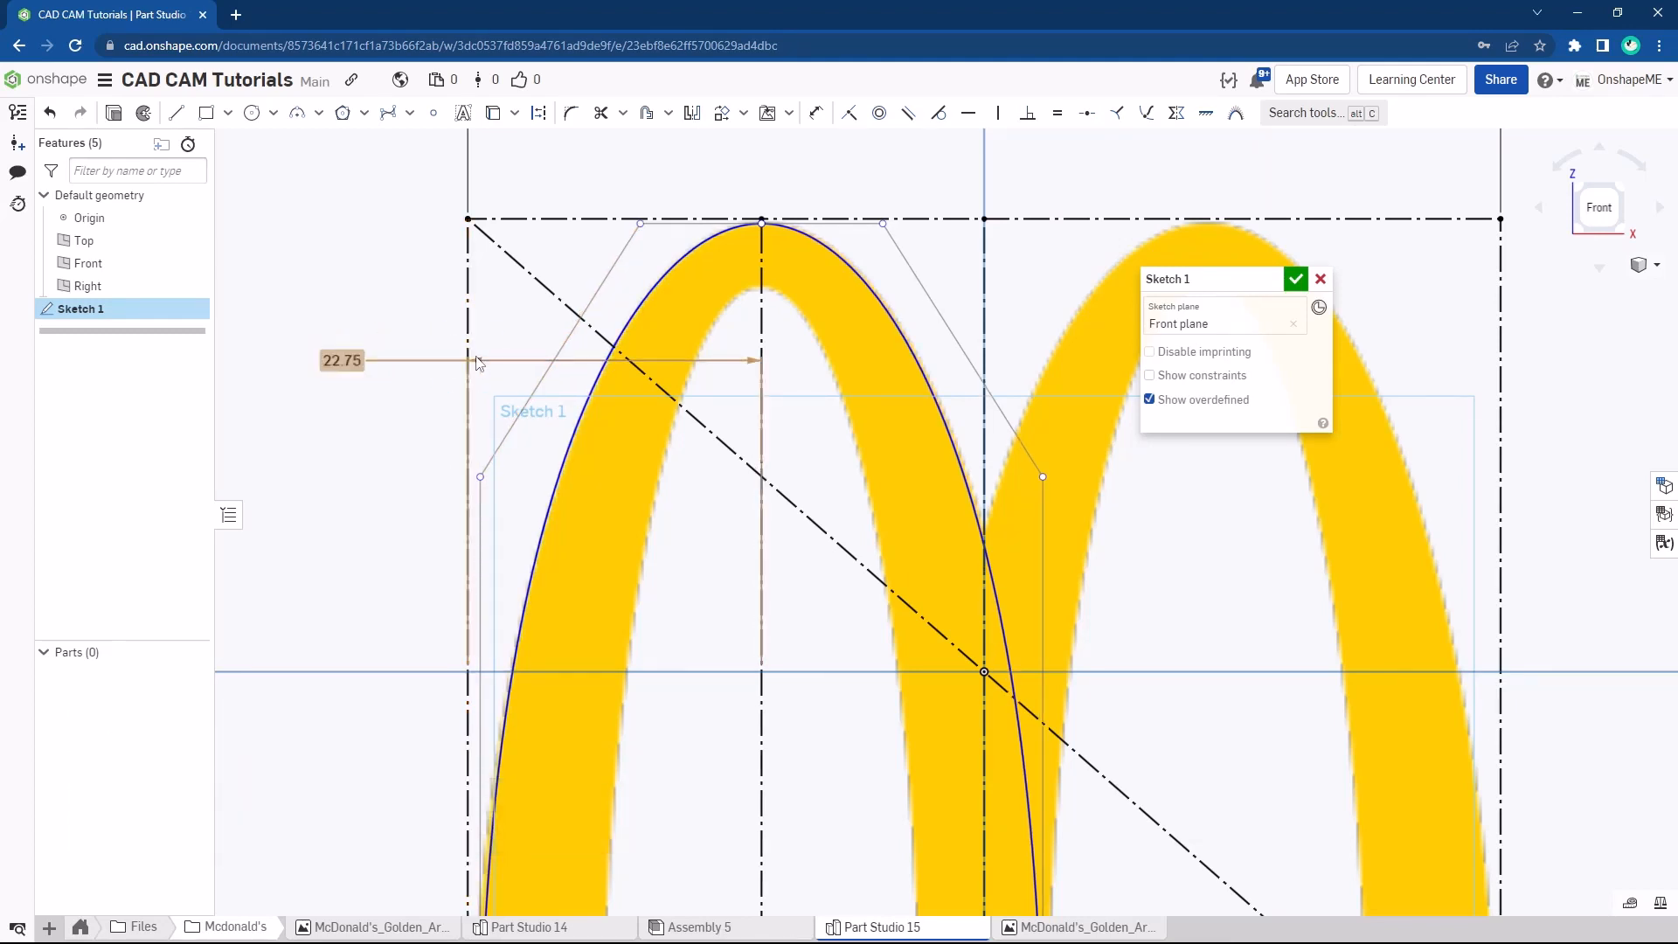
middle_click(479, 369)
key("Escape")
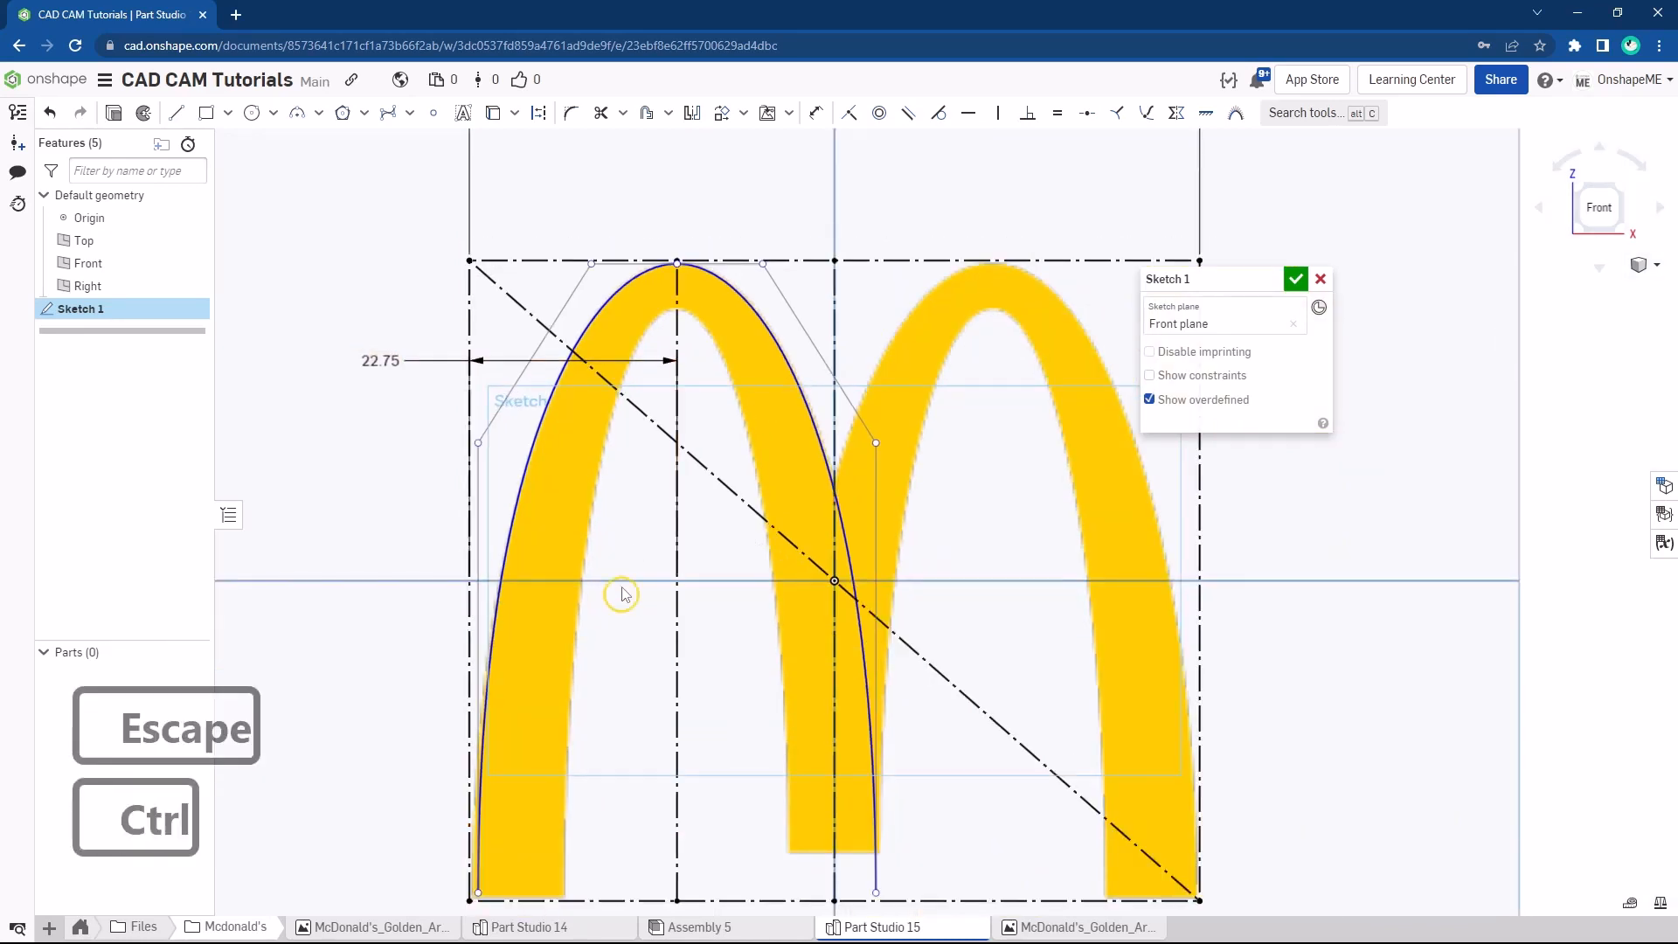
Move the outer curve's lower endpoint to the outer bottom corner of the left arch's outer leg
middle_click_drag(626, 595, 675, 440, "ctrl")
key("Escape")
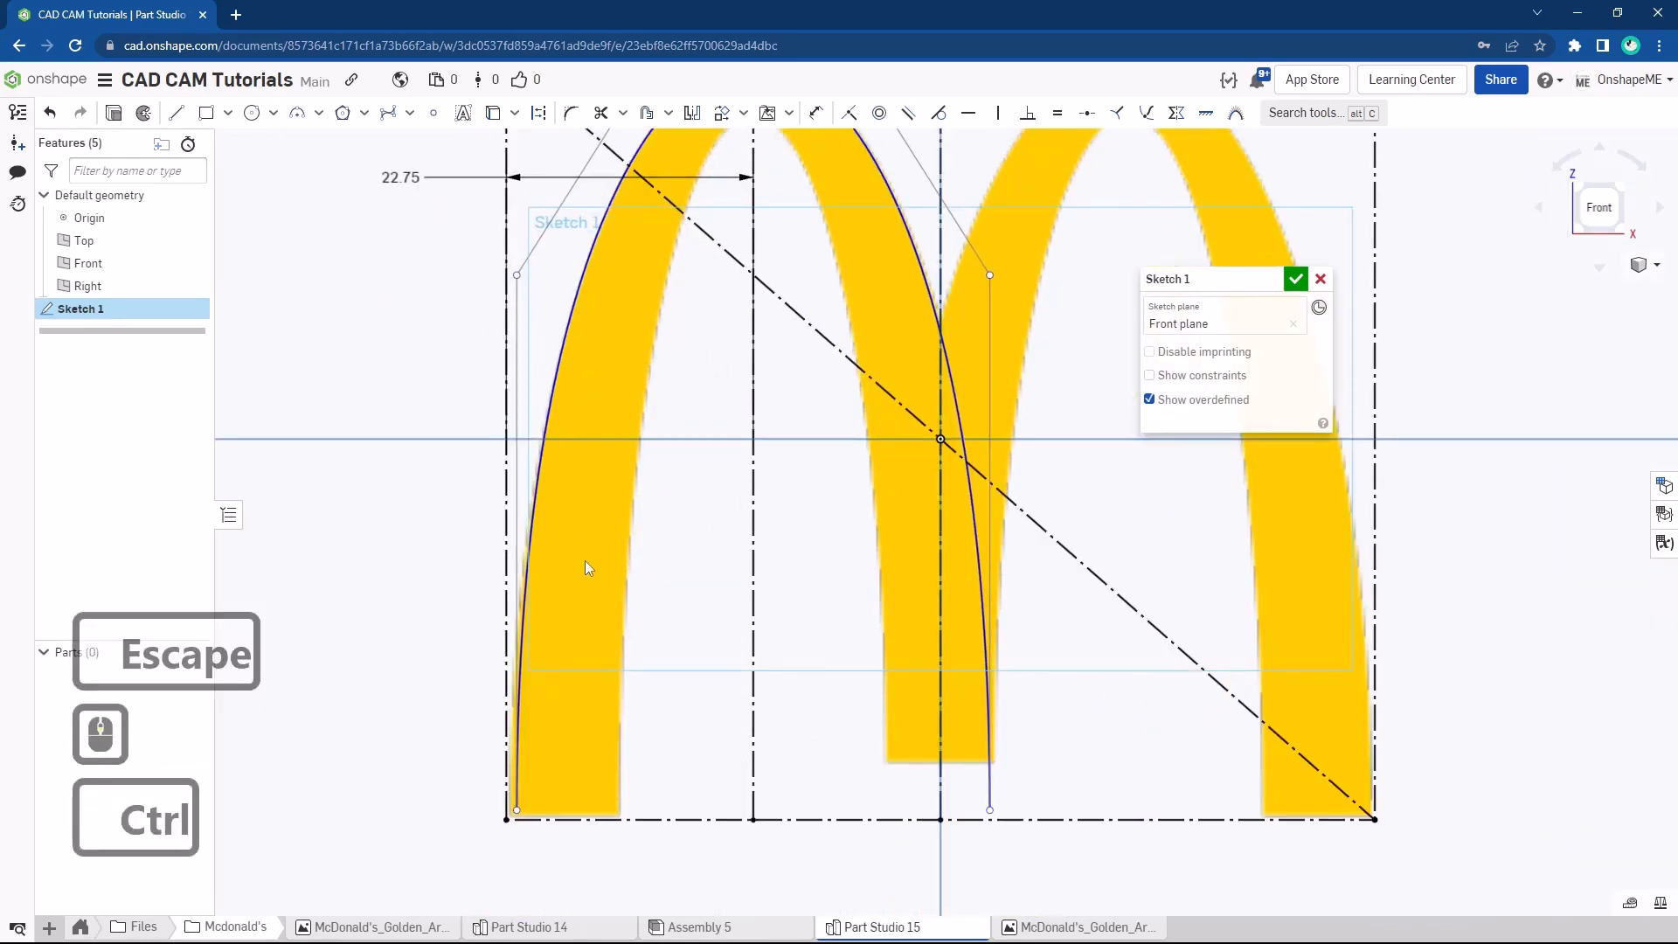
scroll(554, 678, "up", 6)
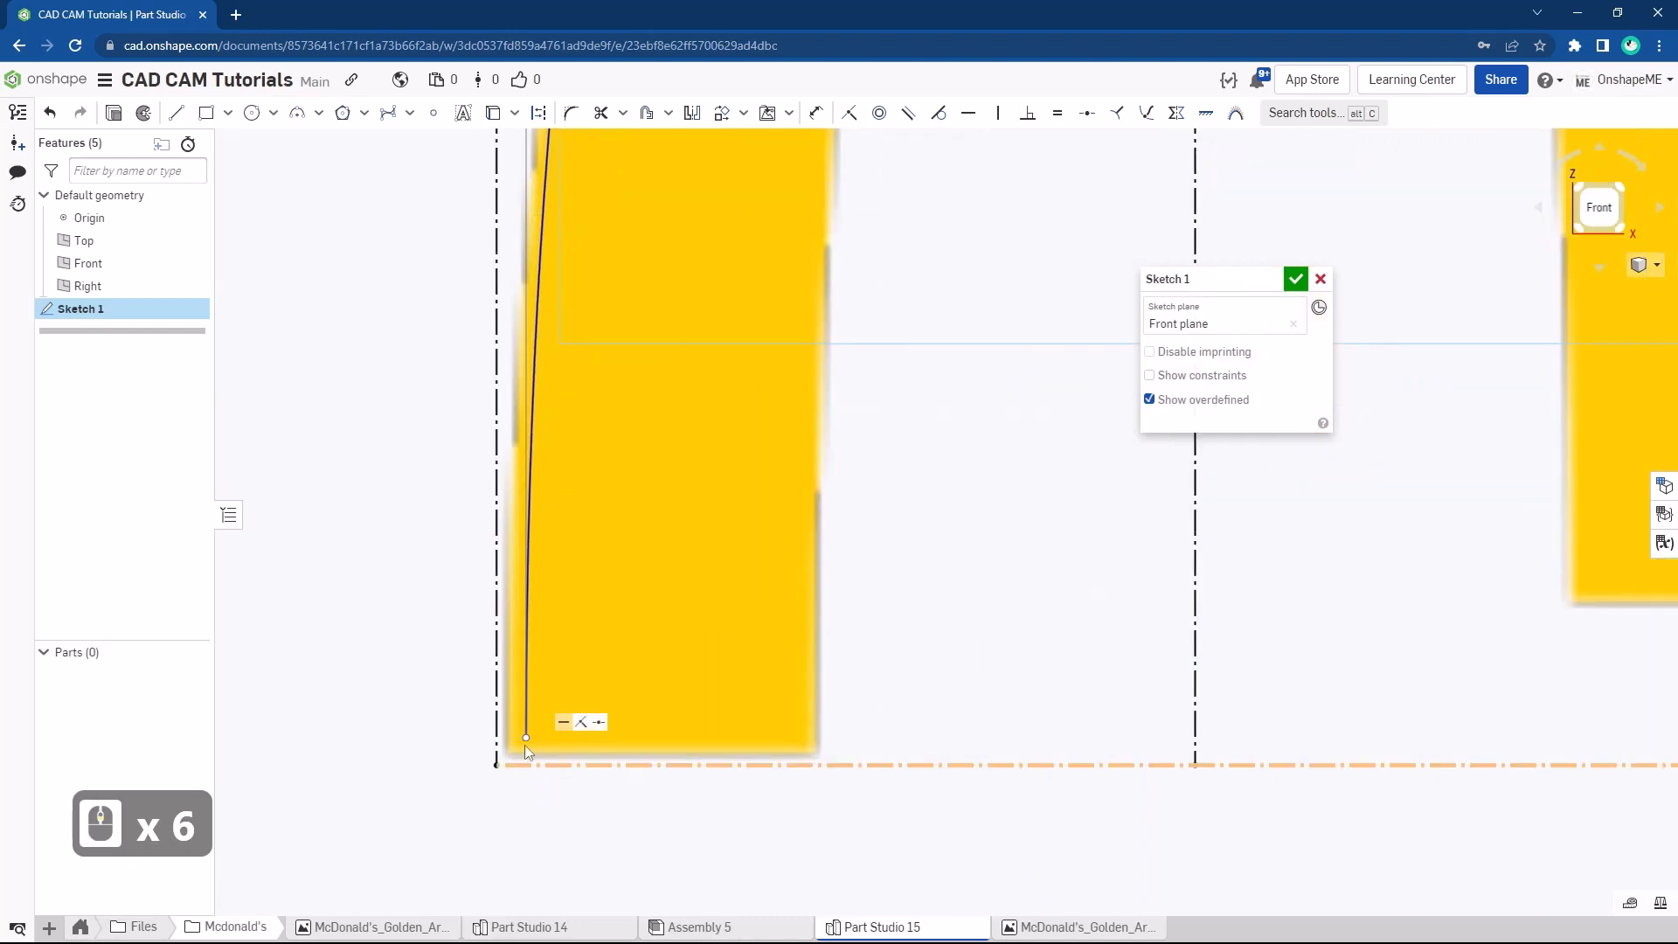
left_click(505, 743)
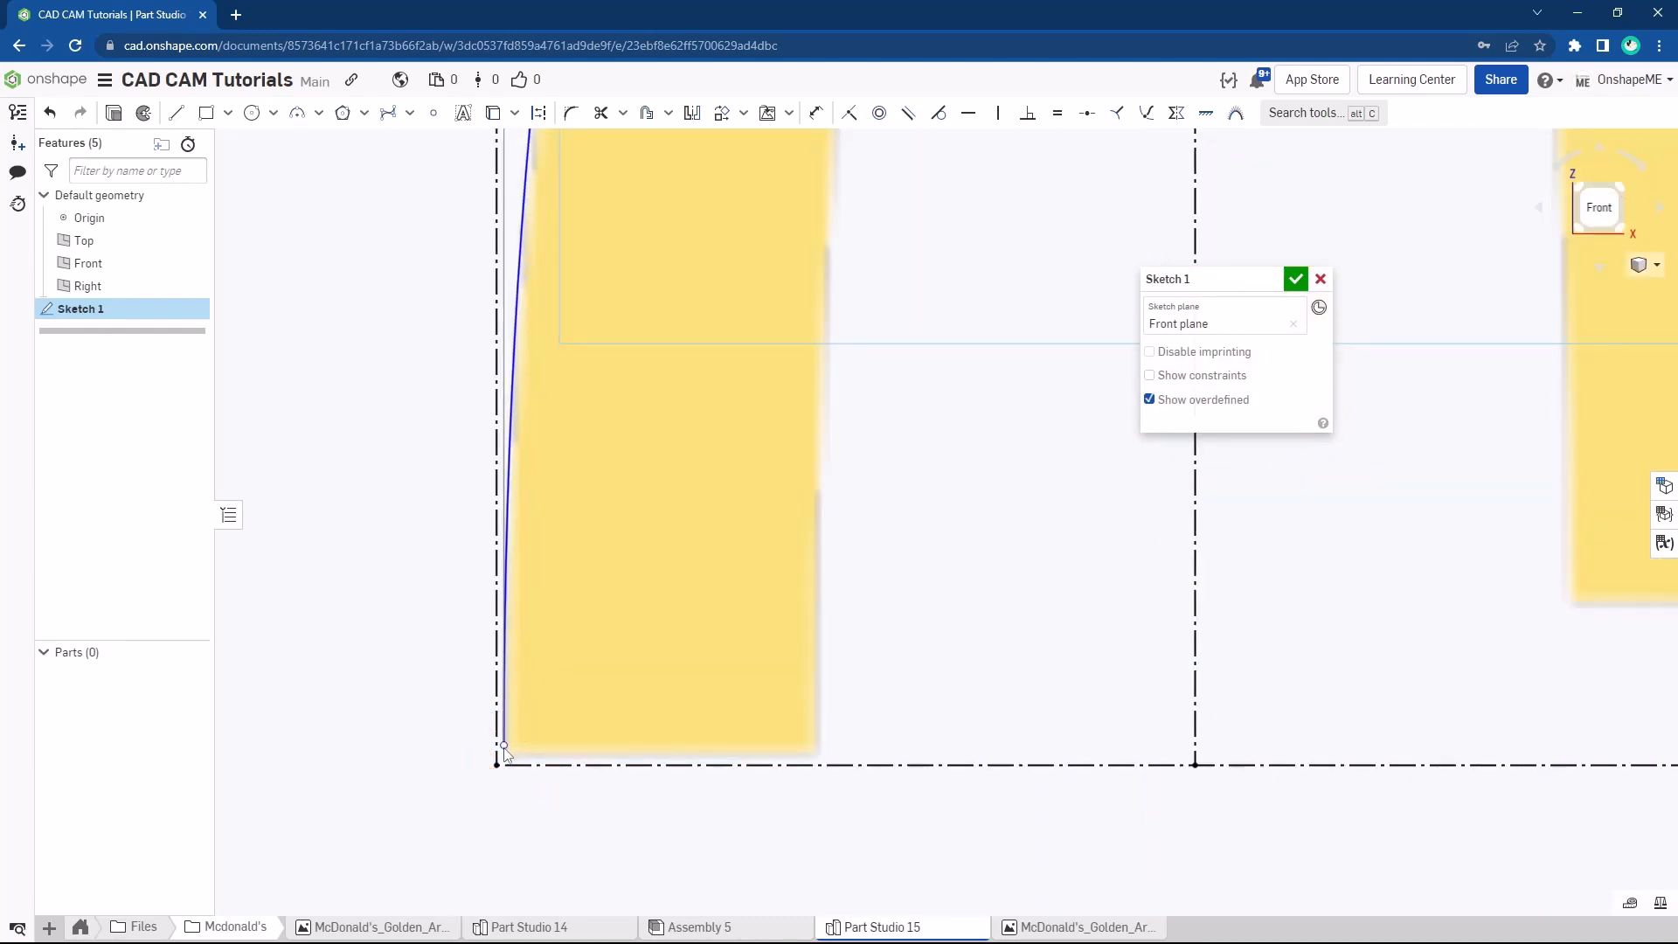
scroll(643, 673, "down", 6)
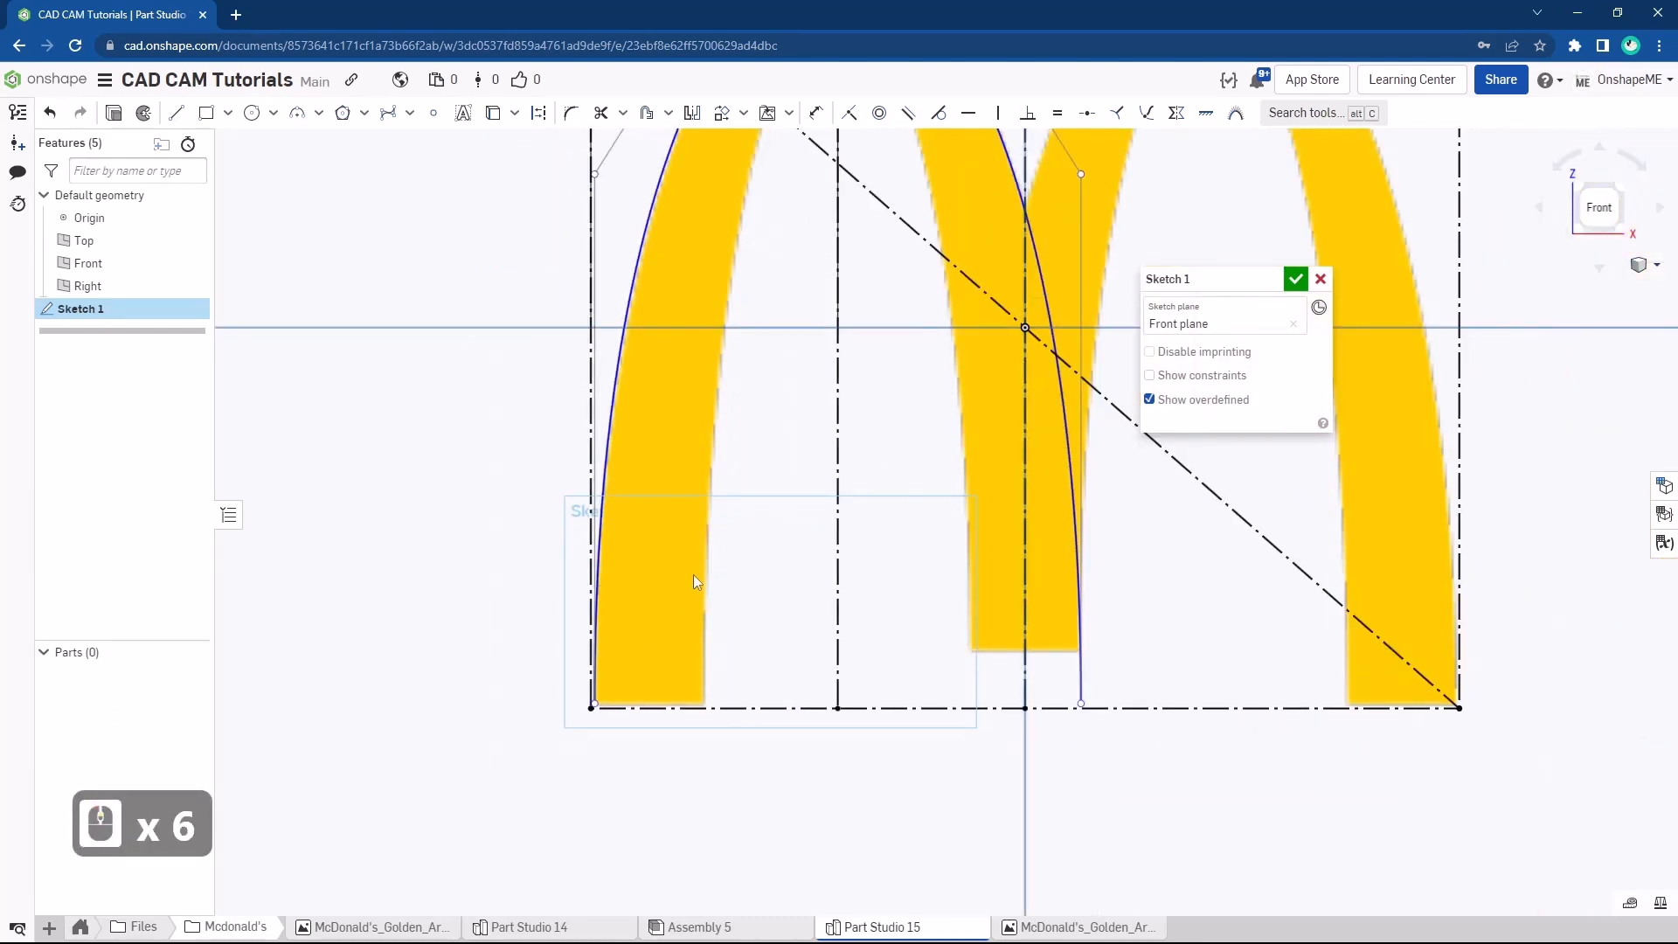
Lower the outer curve's lower control point slightly to follow the left arch's outer edge
scroll(694, 575, "down", 2)
scroll(704, 249, "up", 3)
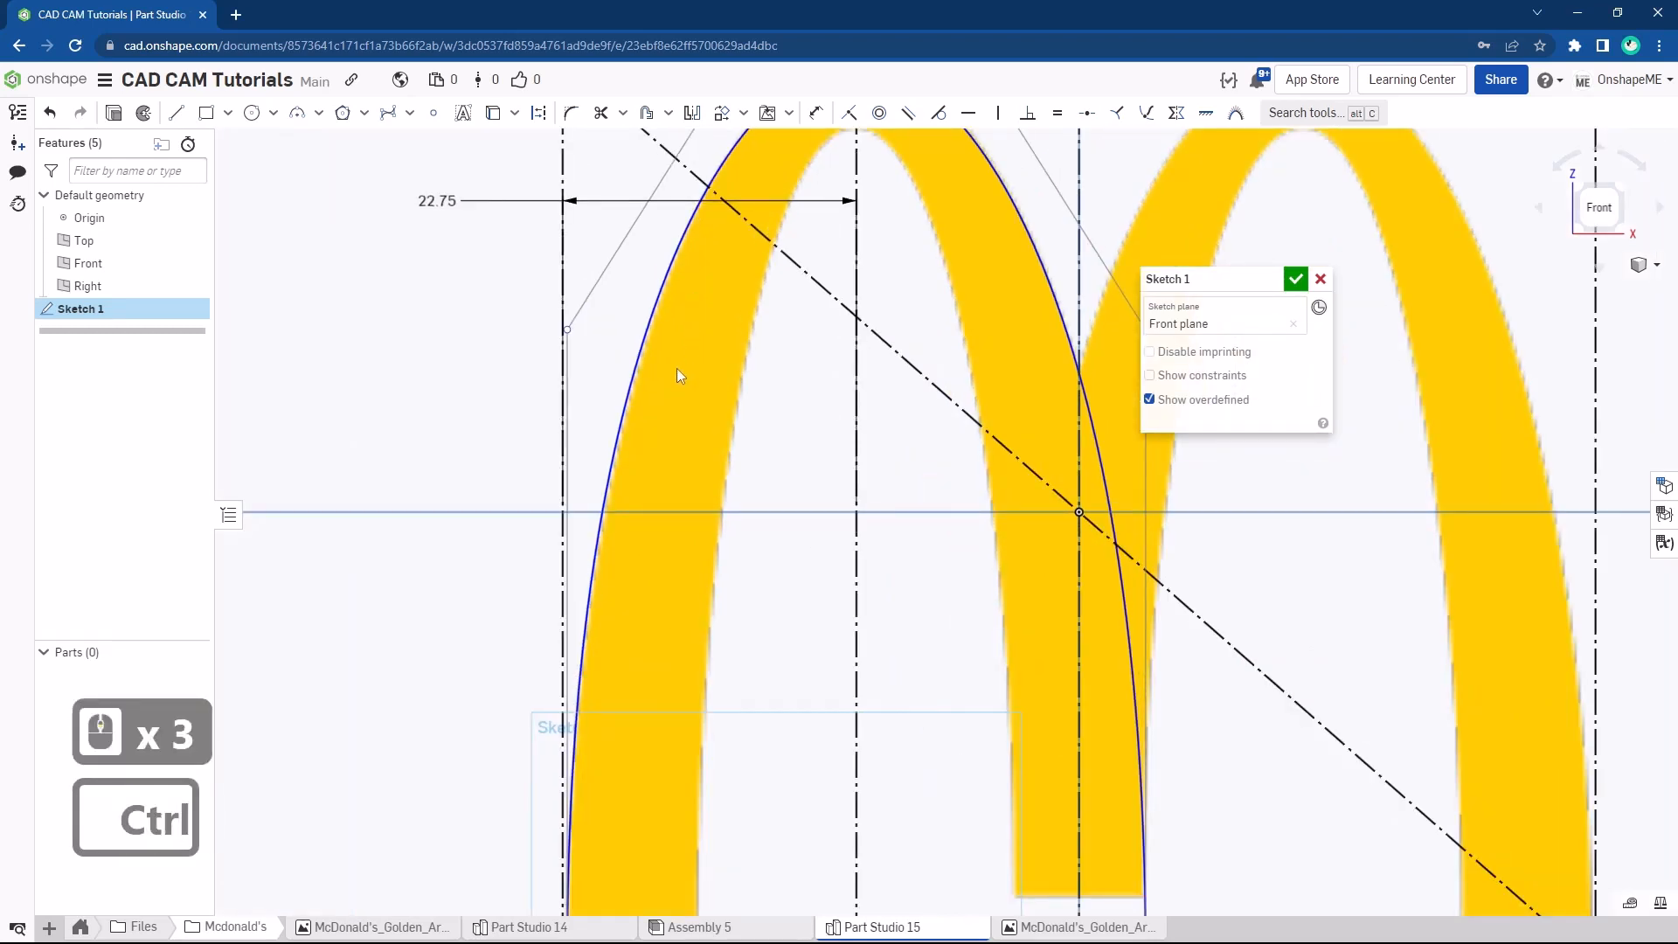
mouse_move(677, 370)
middle_mouse_down("ctrl")
mouse_move(667, 486)
mouse_move(591, 441)
middle_mouse_up("ctrl")
left_click_drag(560, 438, 562, 458)
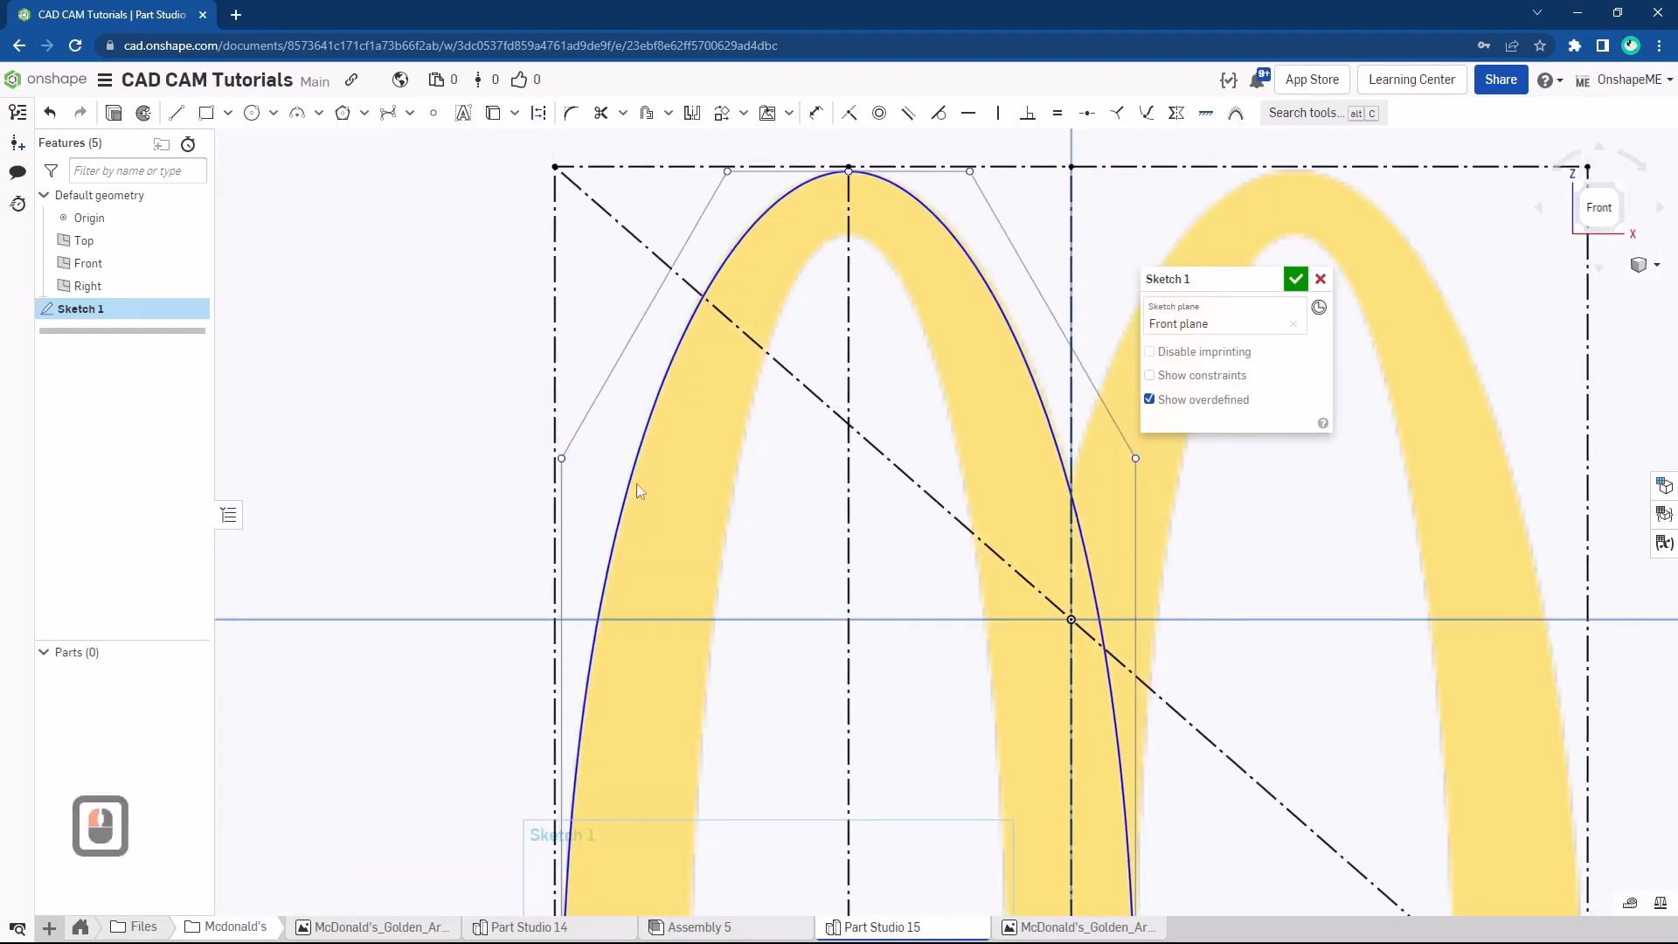
Shift the outer curve's upper control point away from the apex and its lower control point slightly down to match the arch edge
scroll(636, 484, "down", 2)
scroll(699, 273, "up", 6)
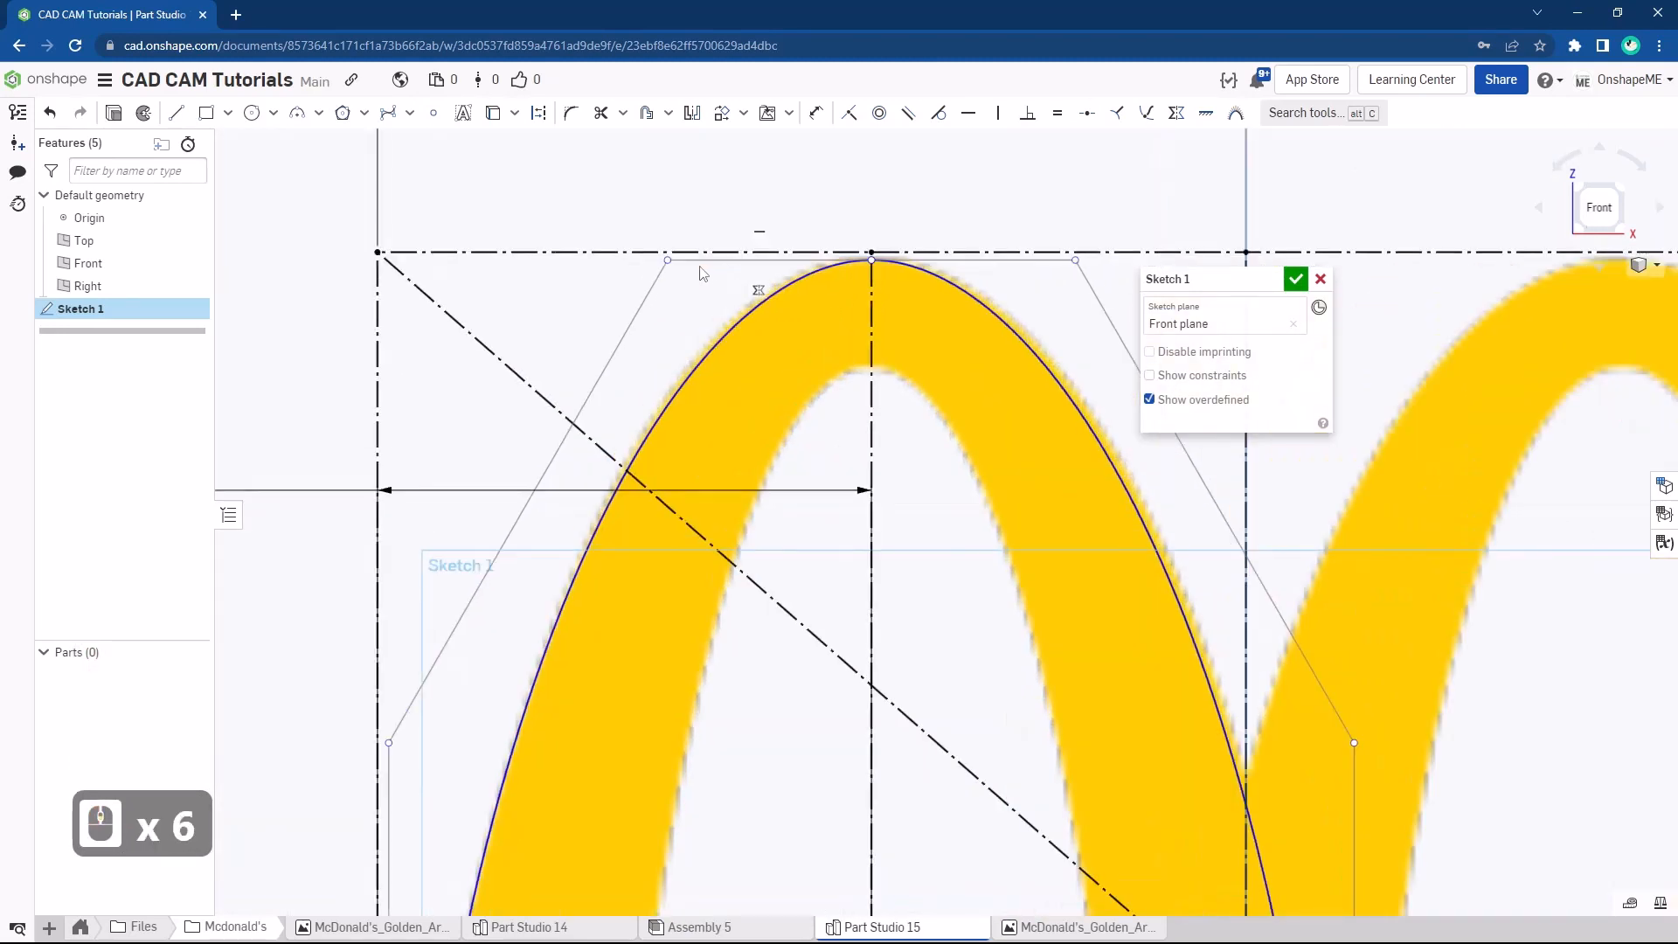
left_click_drag(662, 260, 636, 261)
scroll(681, 330, "down", 3)
scroll(472, 634, "up", 2)
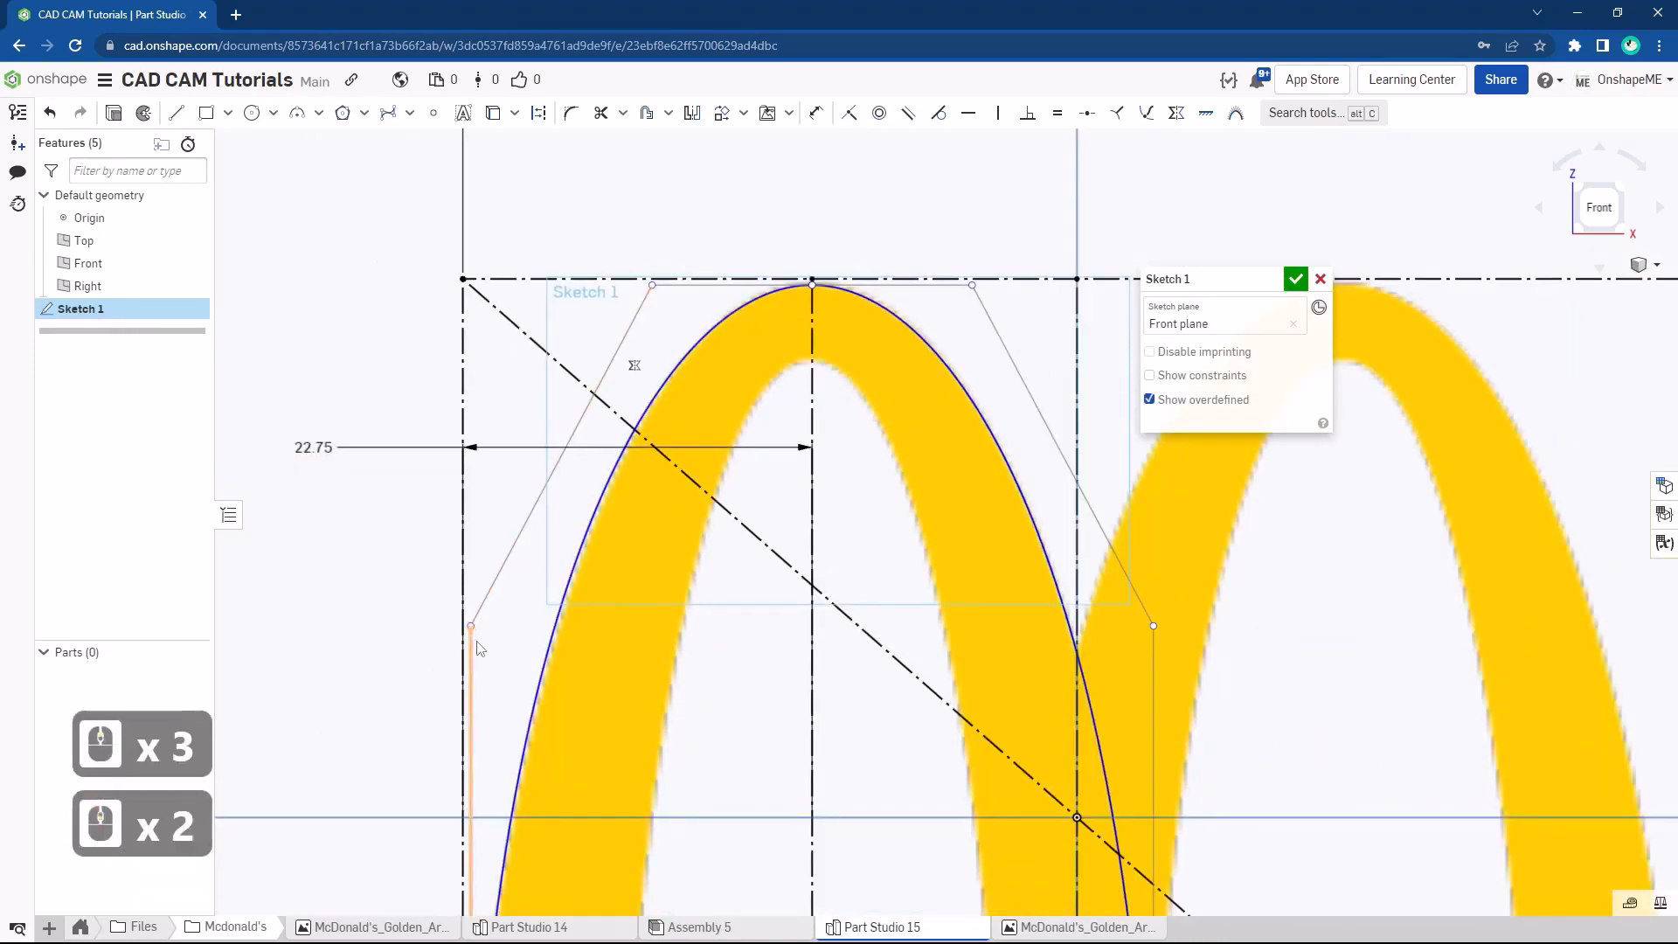
left_click_drag(470, 622, 472, 640)
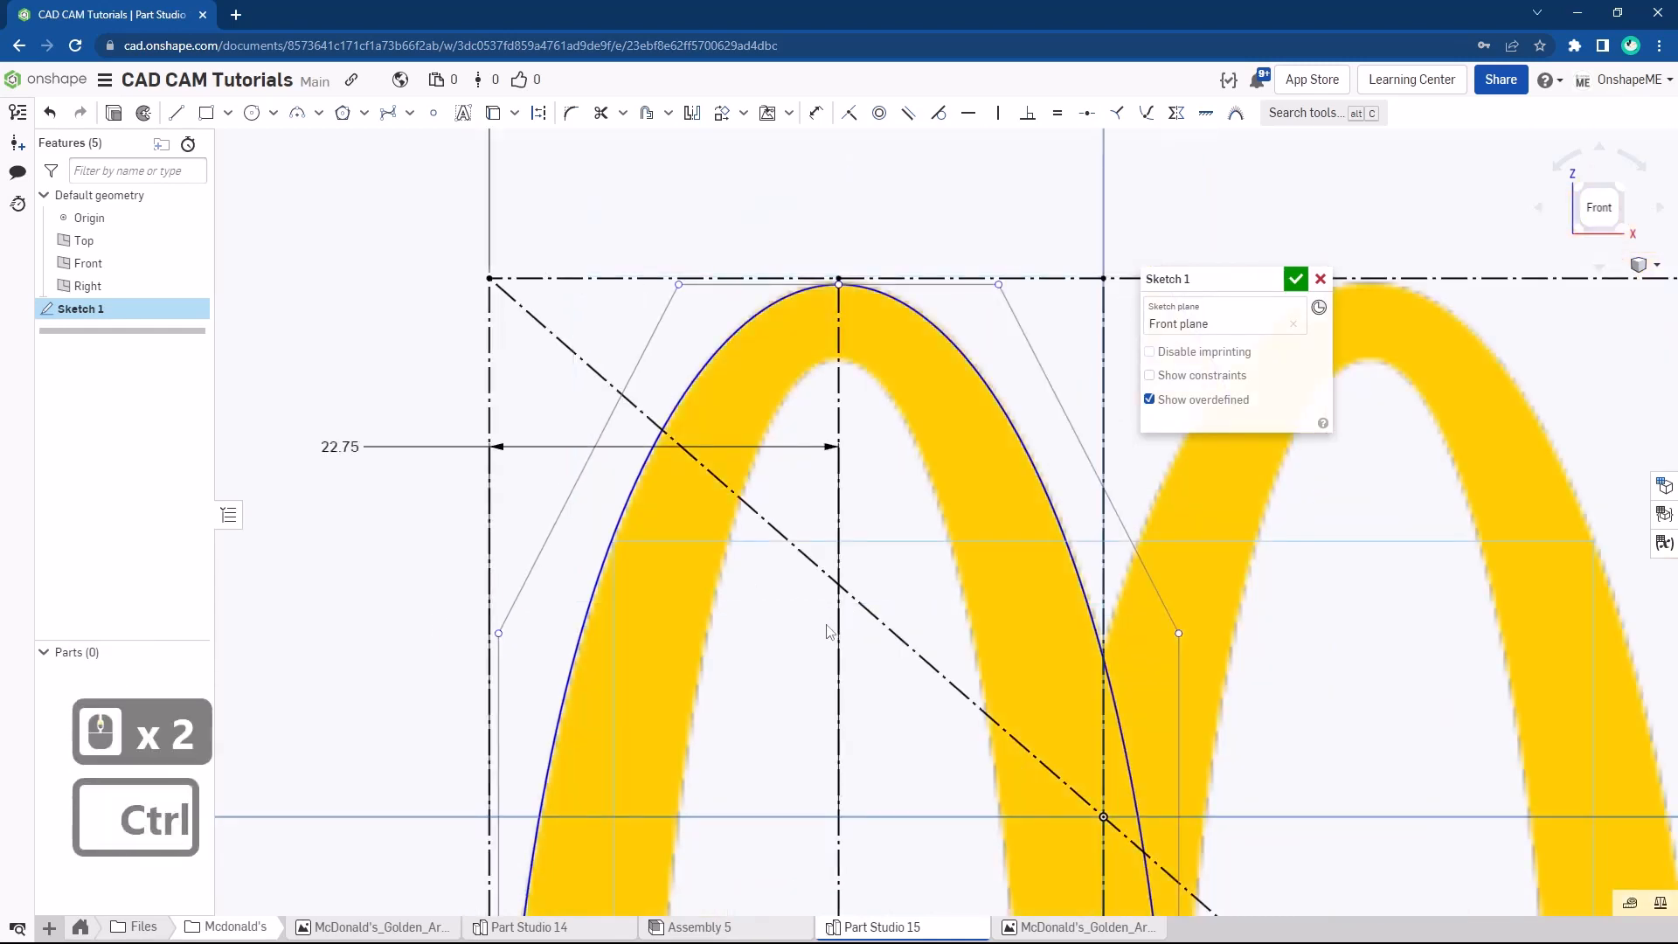
Draw a Bezier curve from the left leg's inner bottom corner to the arch's inner apex on the vertical construction line
middle_click_drag(829, 631, 830, 536, "ctrl")
scroll(830, 536, "down", 3)
scroll(829, 536, "down", 2)
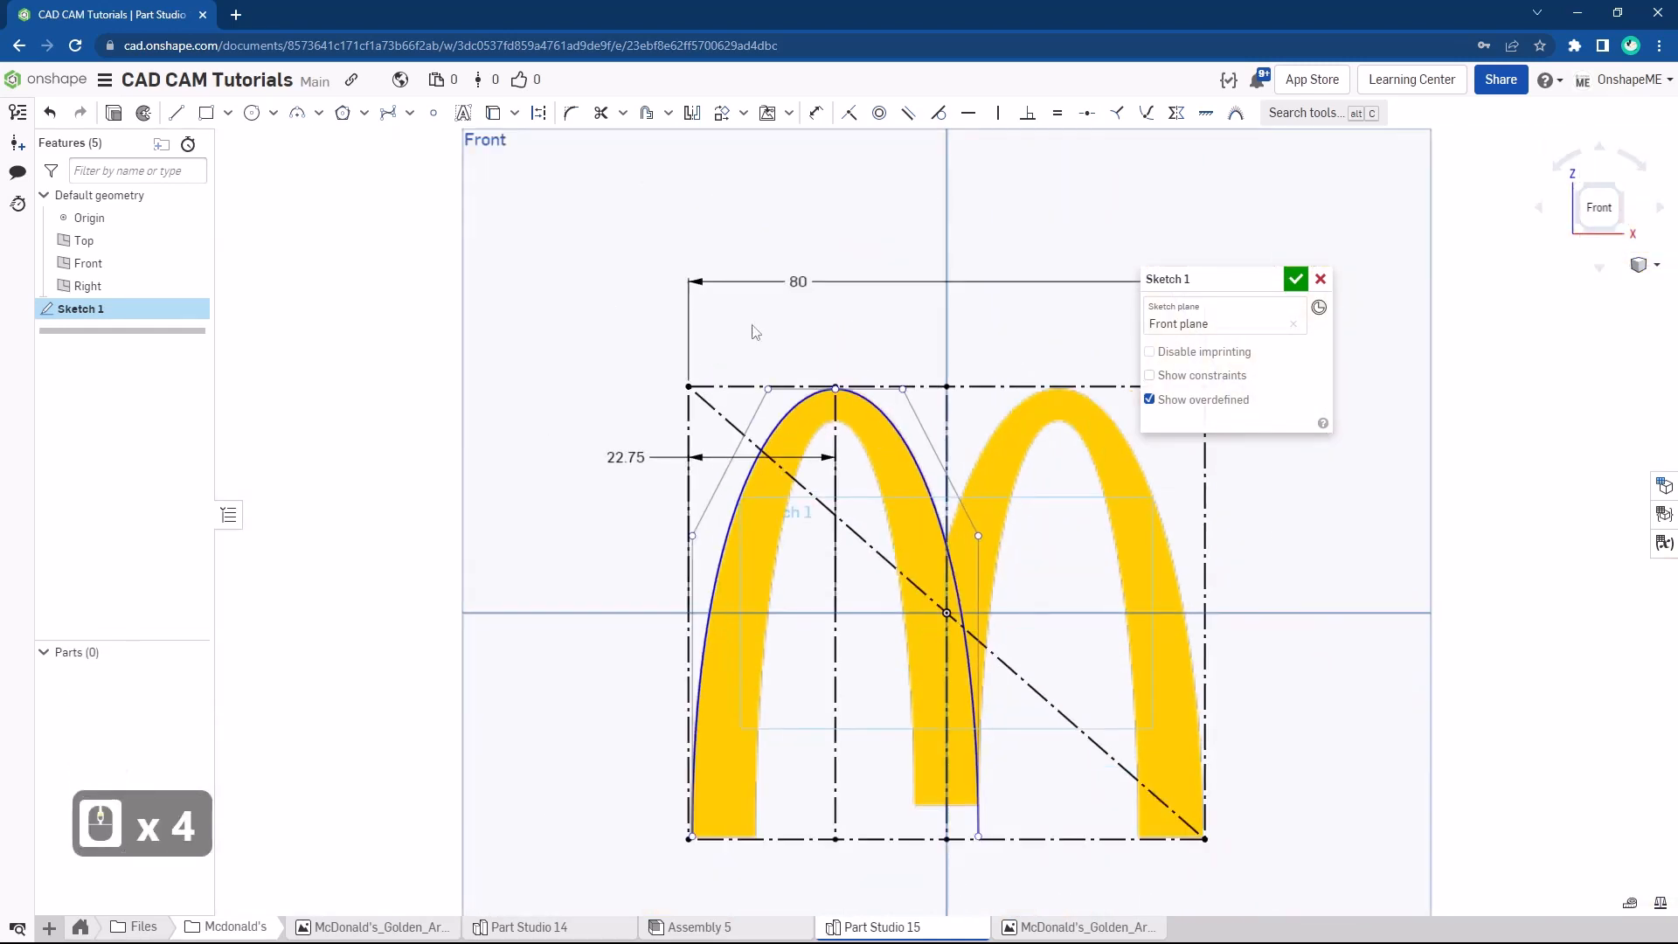
left_click(390, 114)
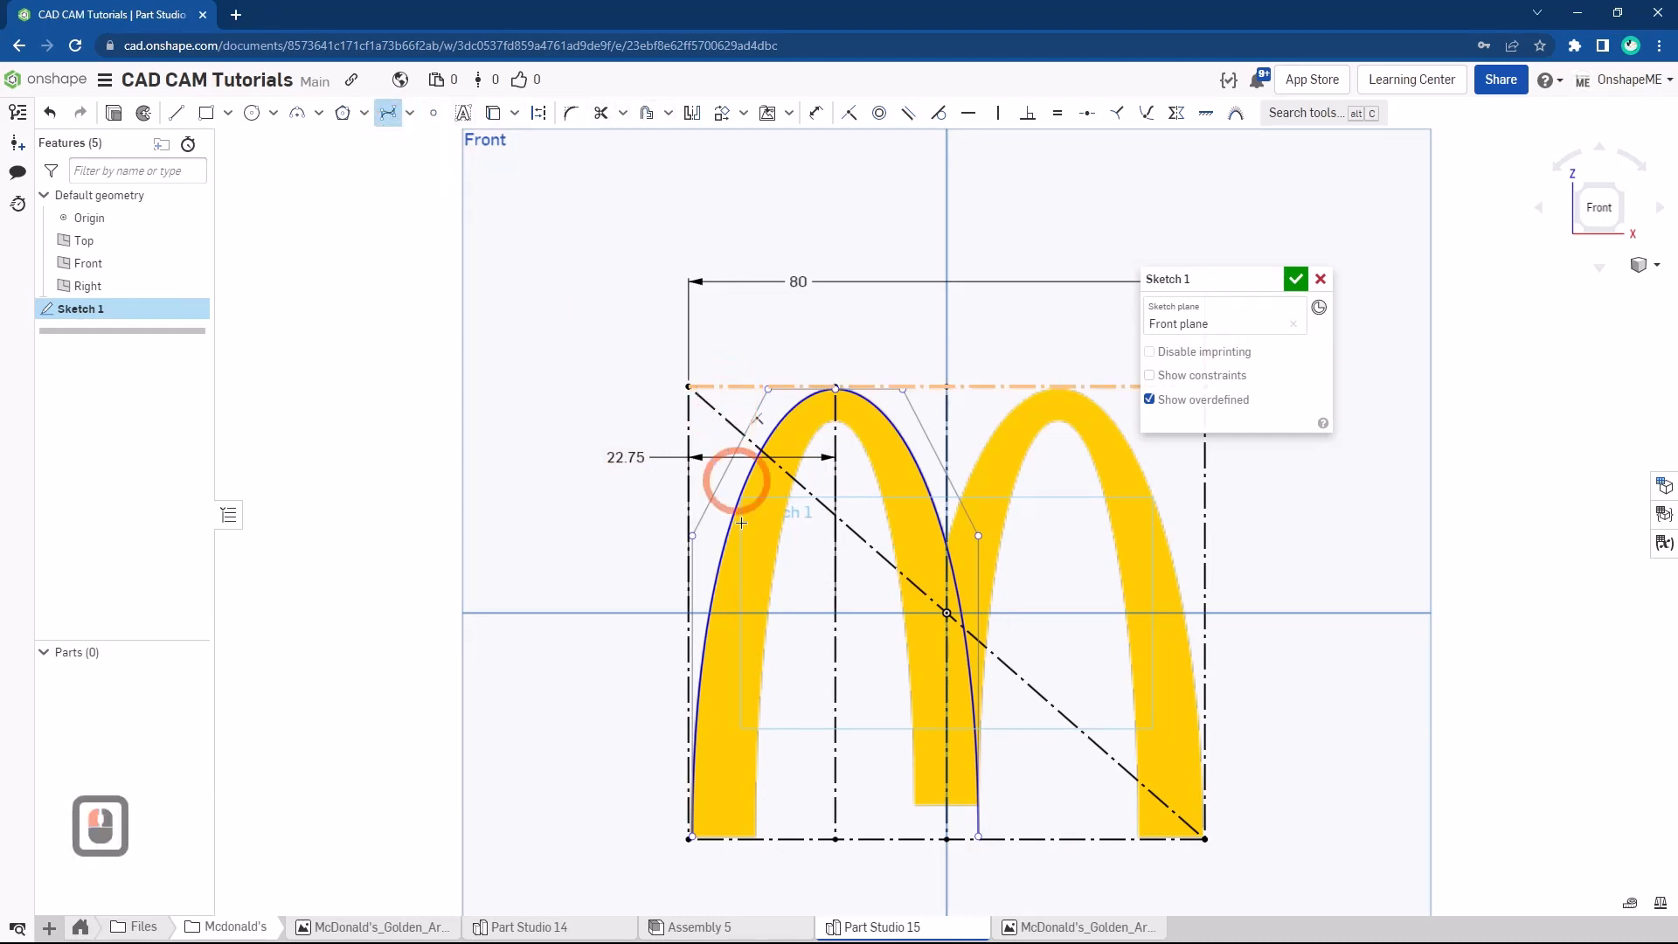
scroll(738, 853, "up", 6)
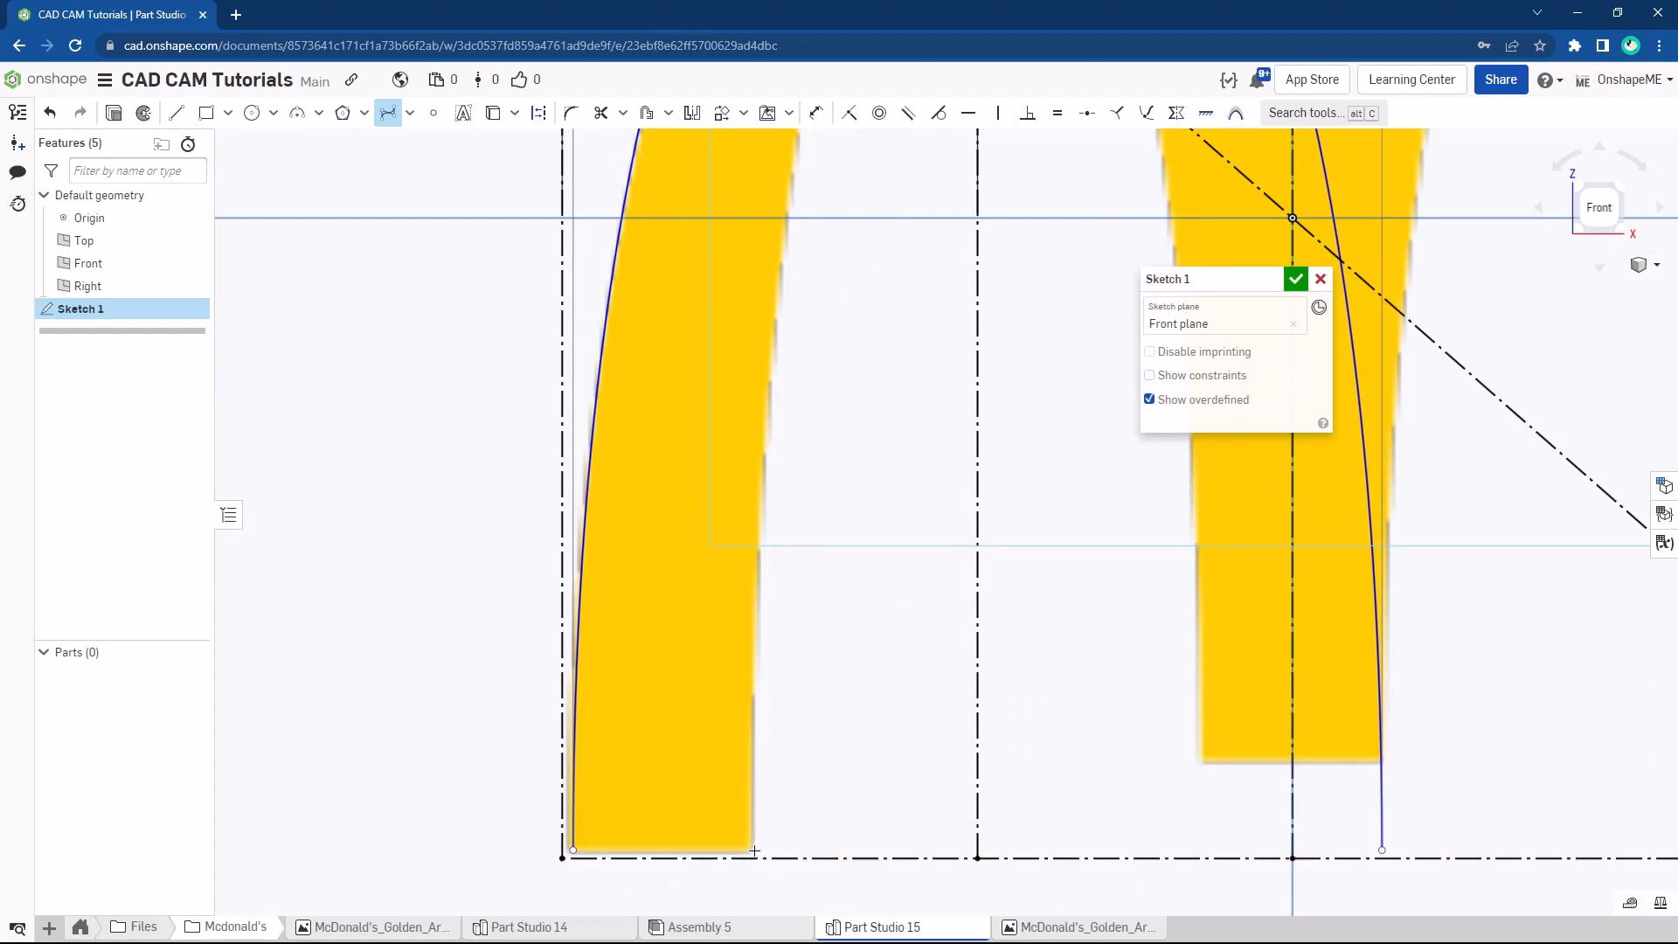
left_click_drag(754, 851, 760, 529)
scroll(775, 568, "down", 4)
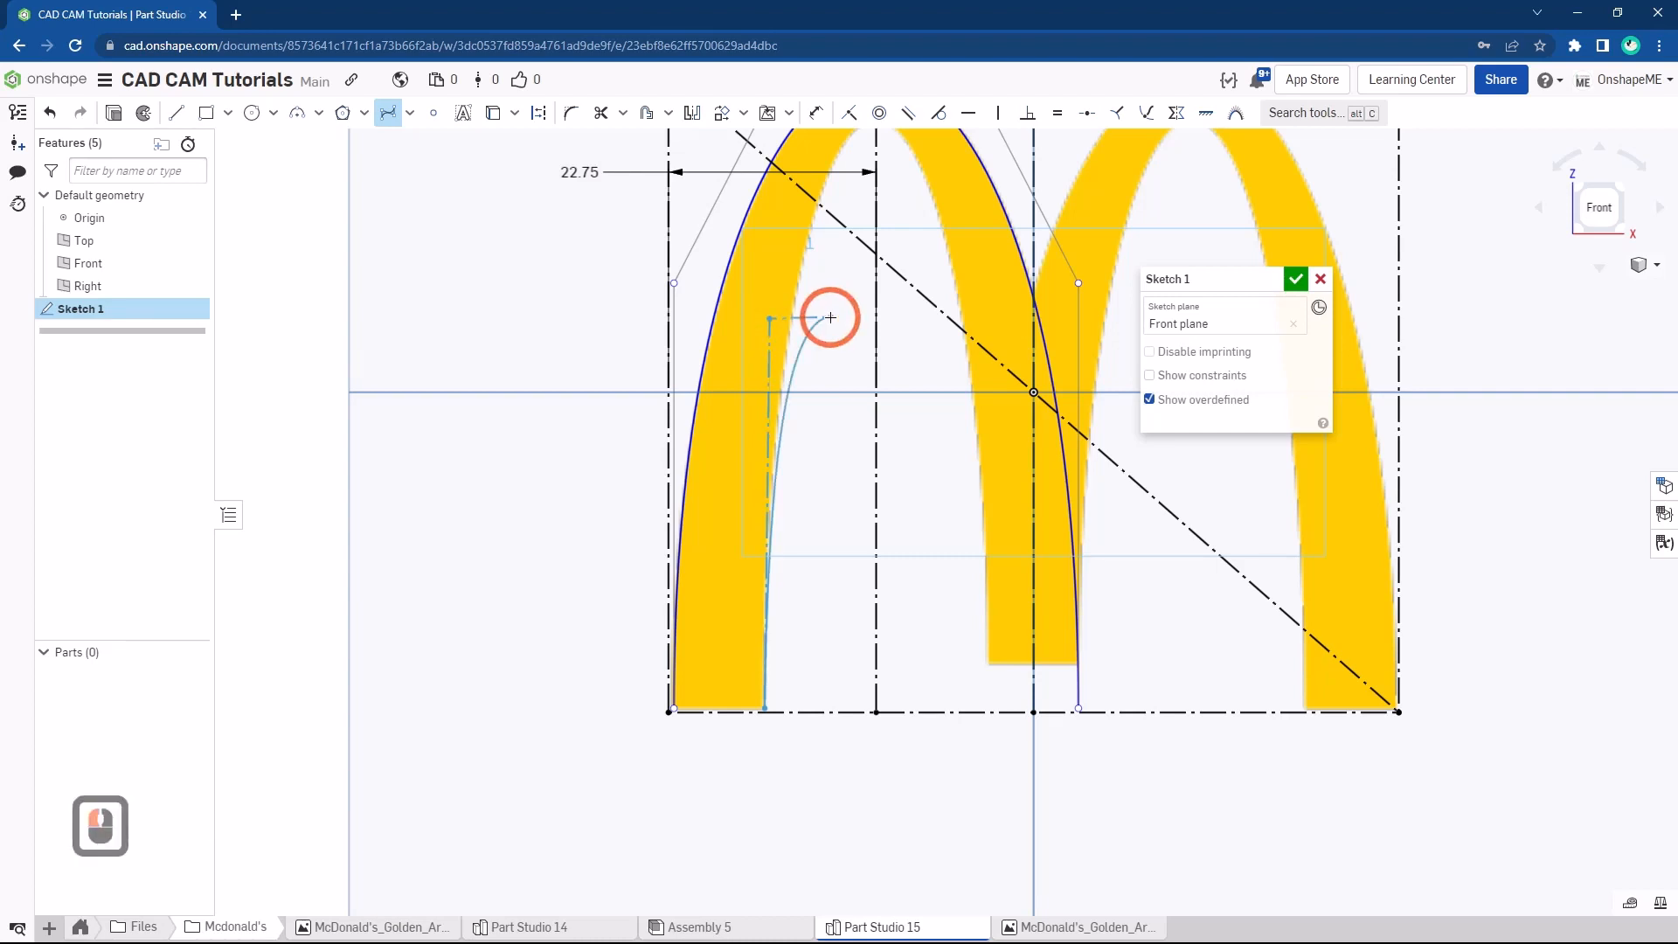
scroll(830, 317, "down", 3, "ctrl")
scroll(794, 310, "up", 3, "ctrl")
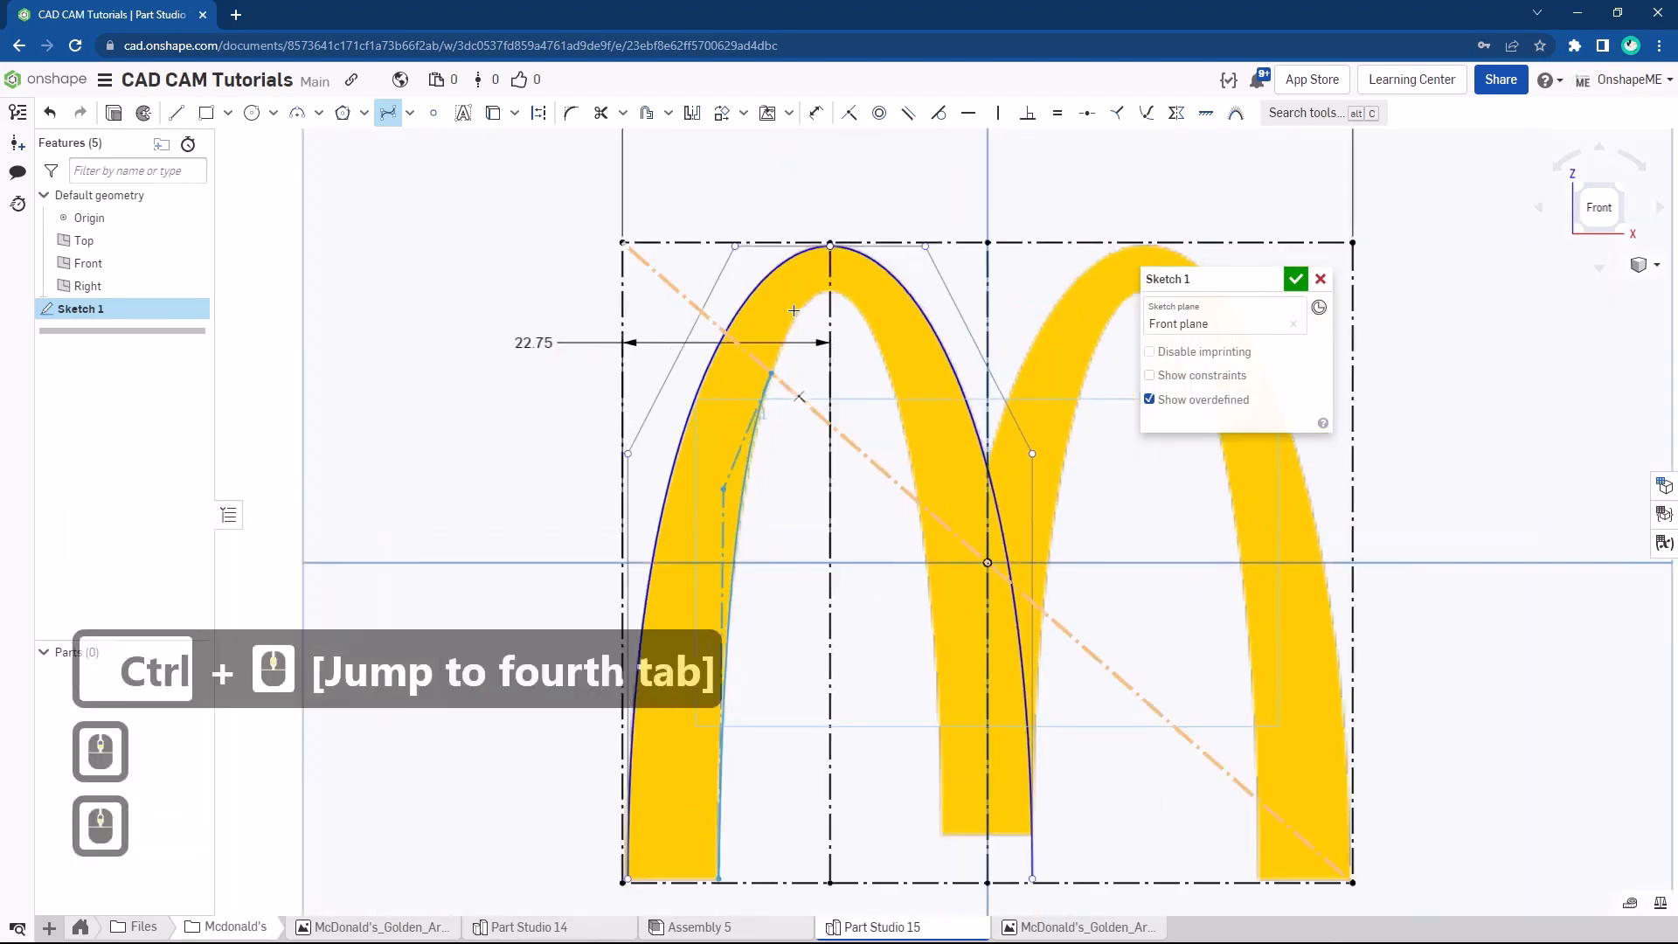
scroll(793, 310, "up", 3)
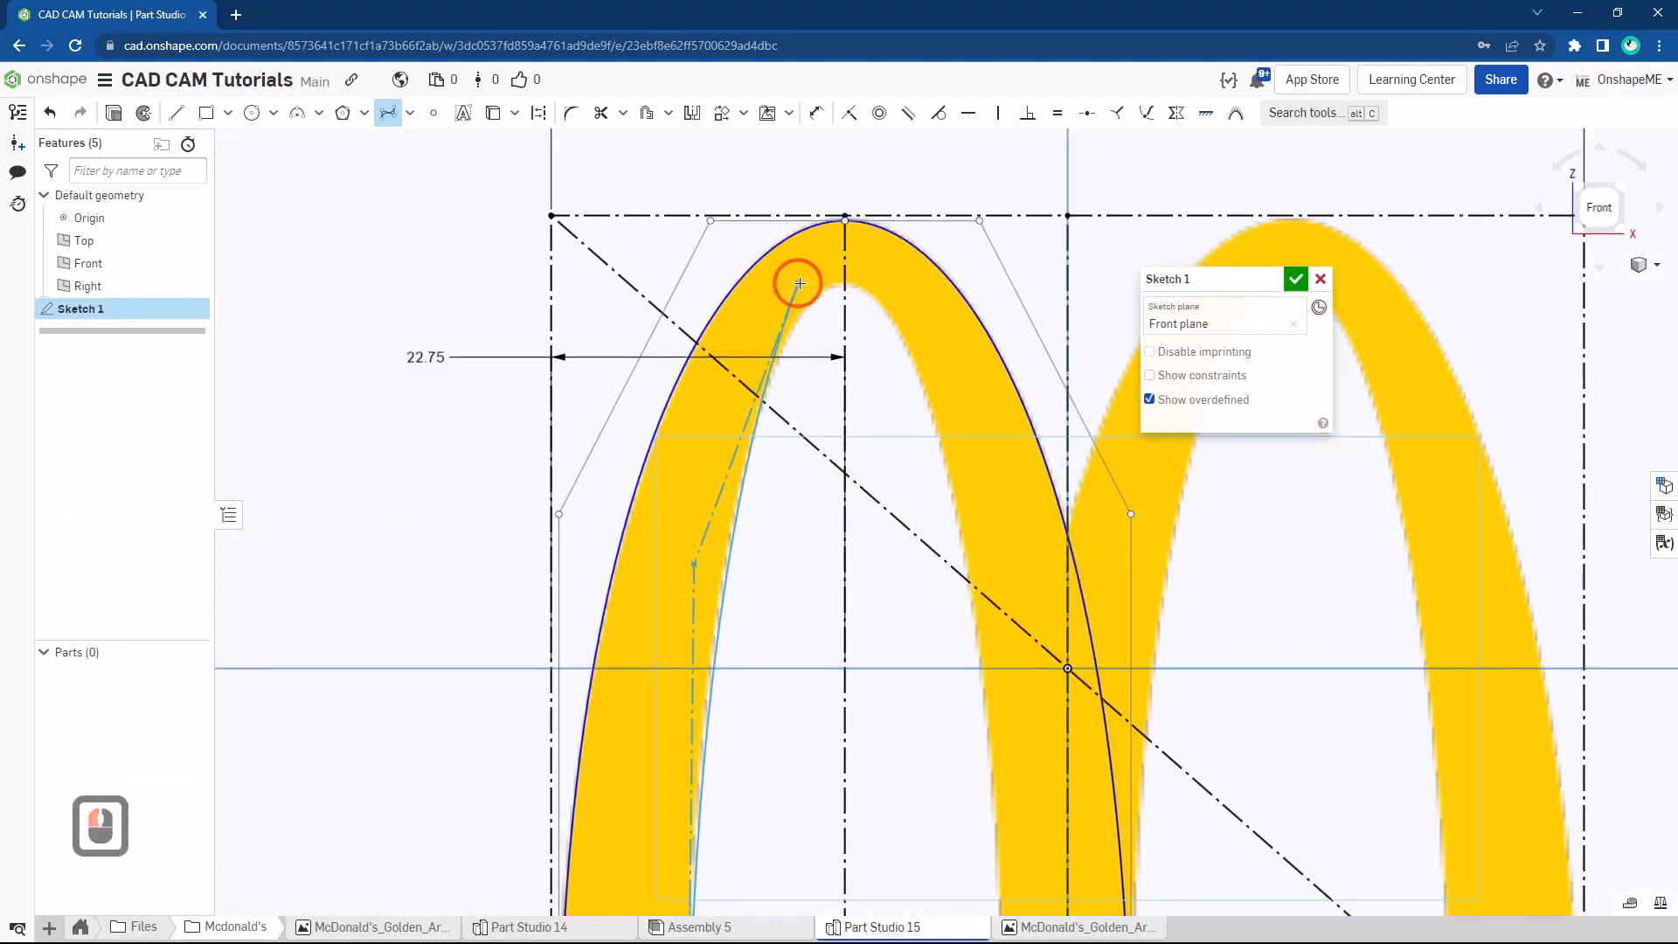
scroll(800, 284, "up", 3)
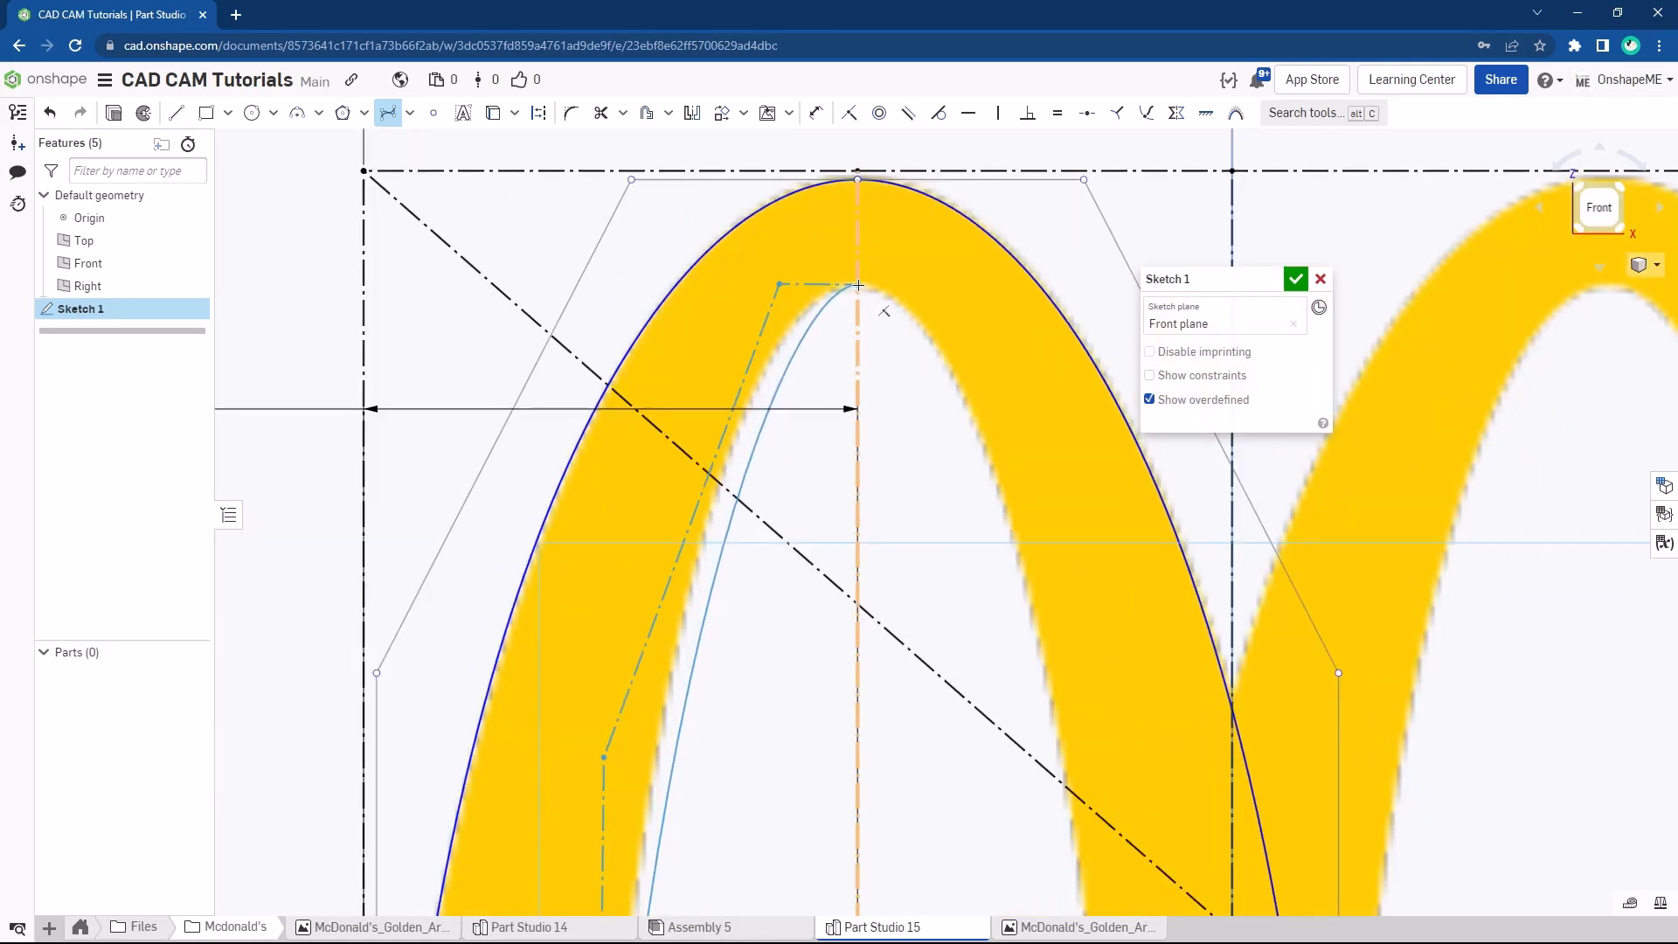
key("Escape")
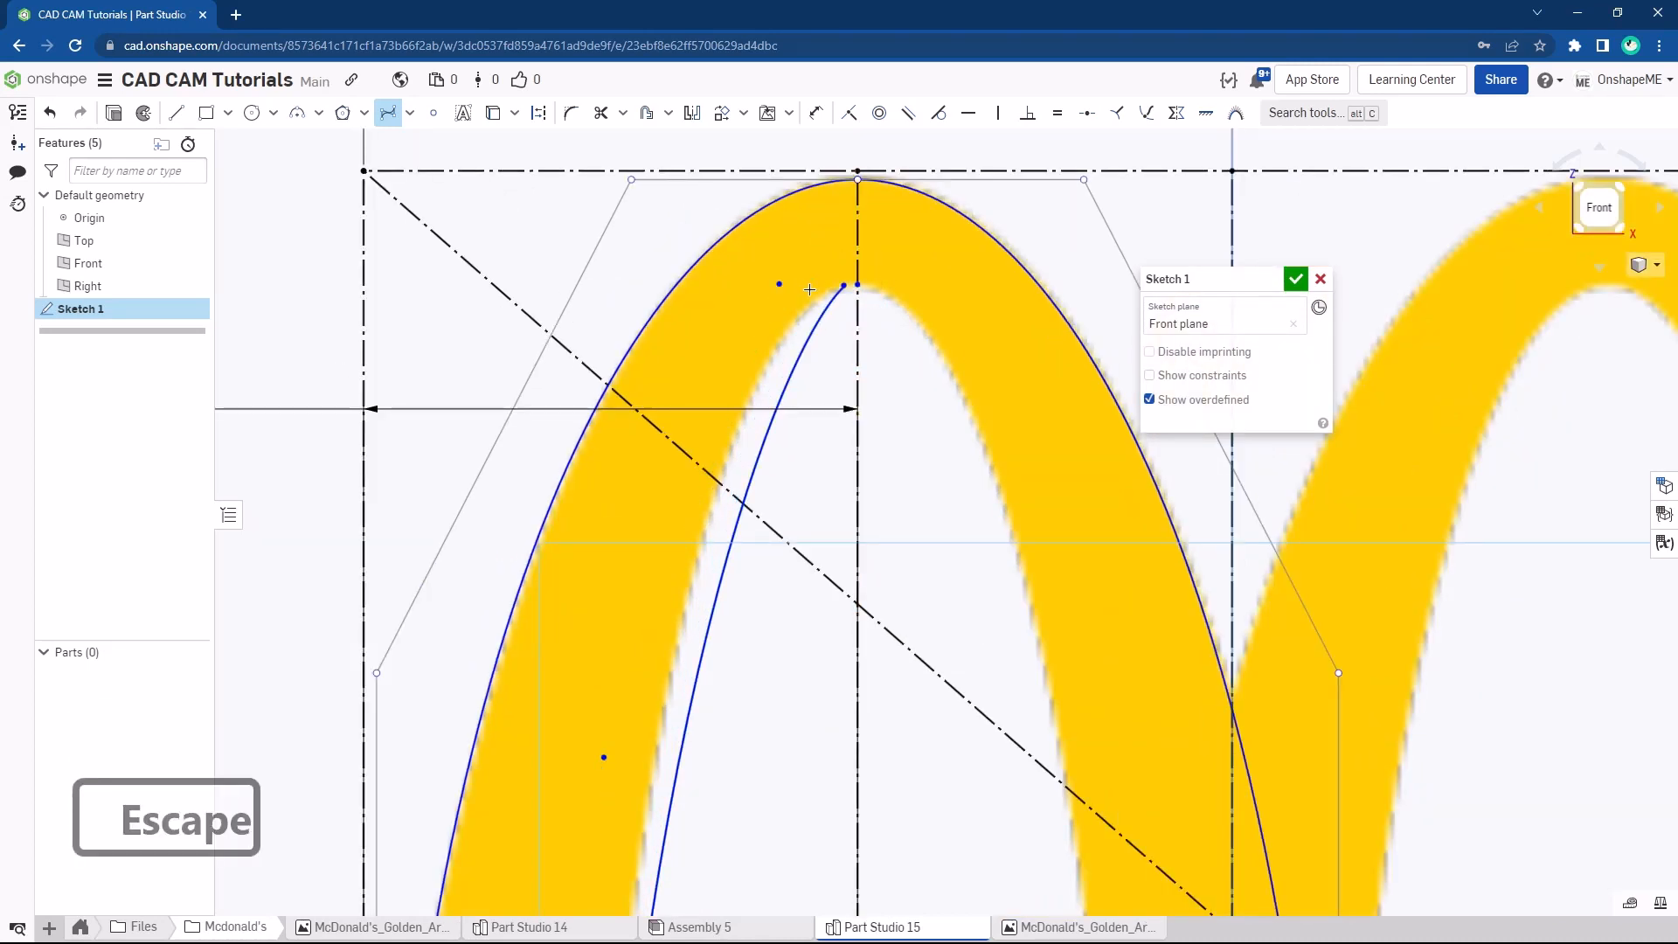
key("Escape")
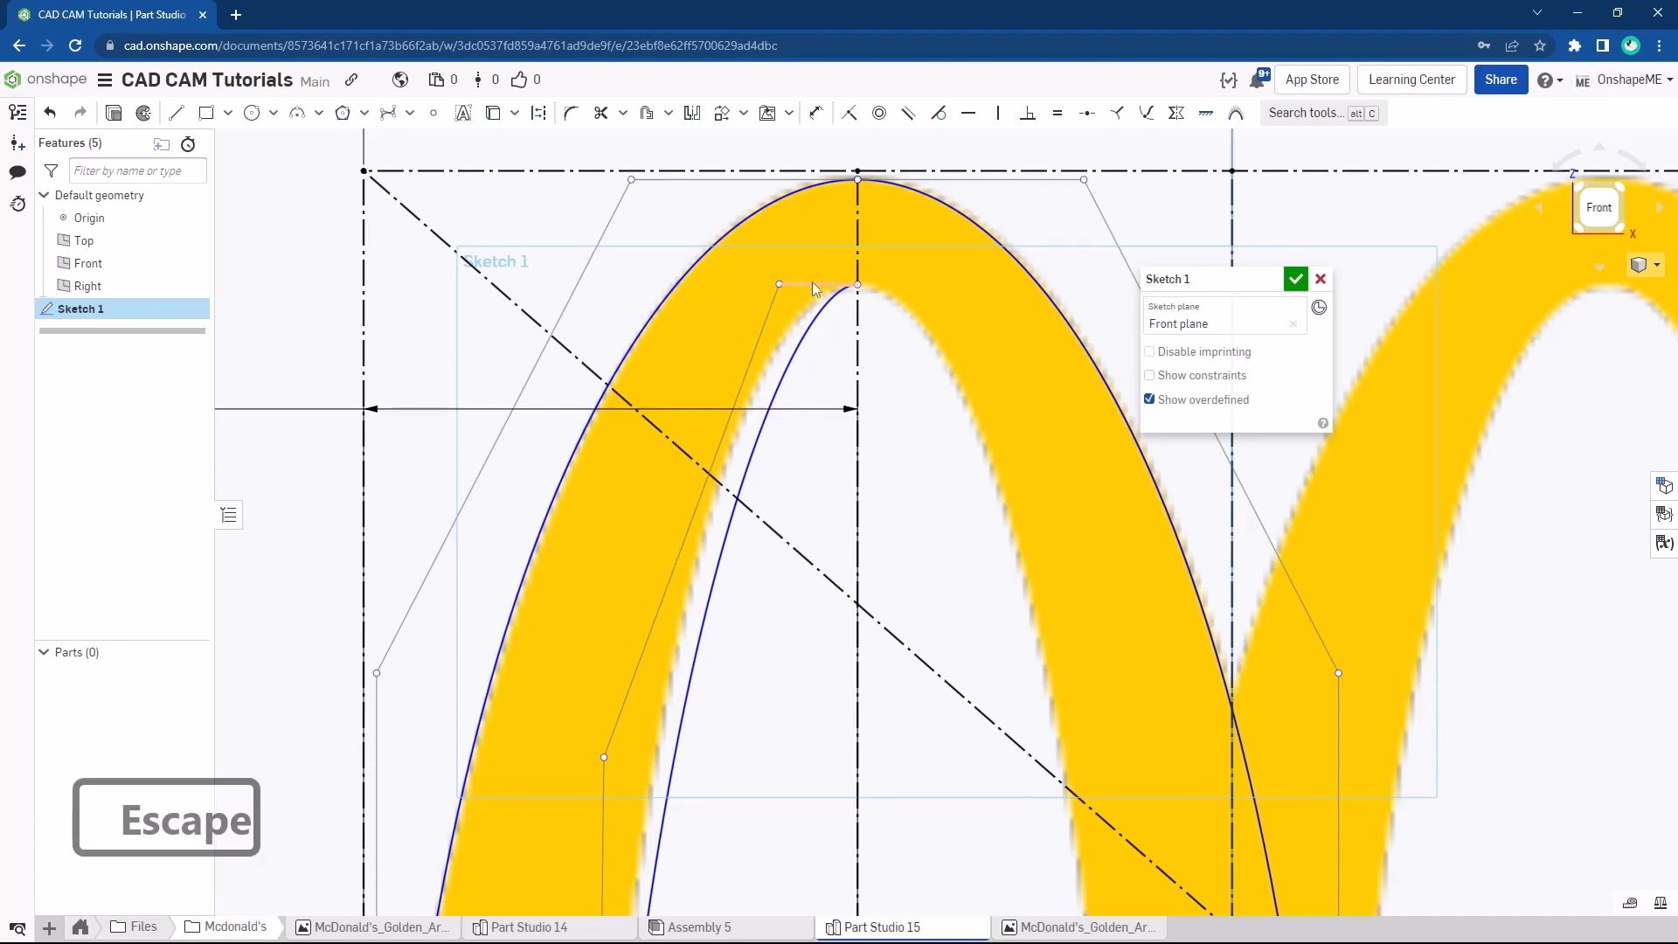
Constrain the inner curve's upper control line to horizontal and its lower control line to vertical
left_click(809, 285)
left_click(974, 122)
left_click(842, 318)
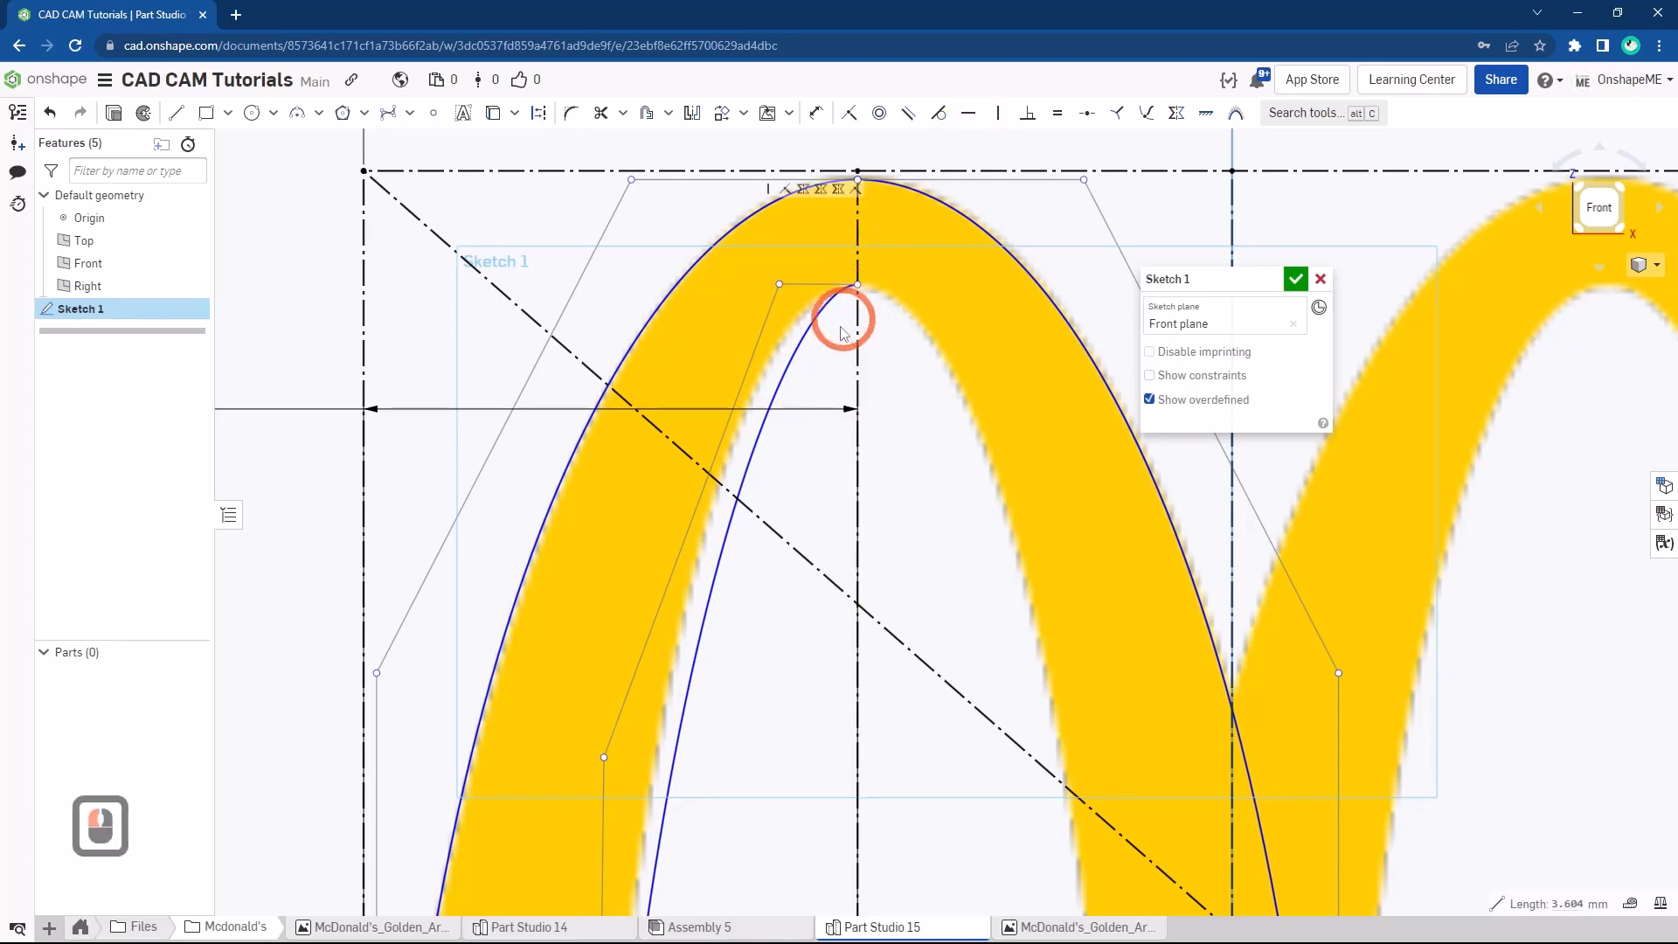
left_click(602, 790)
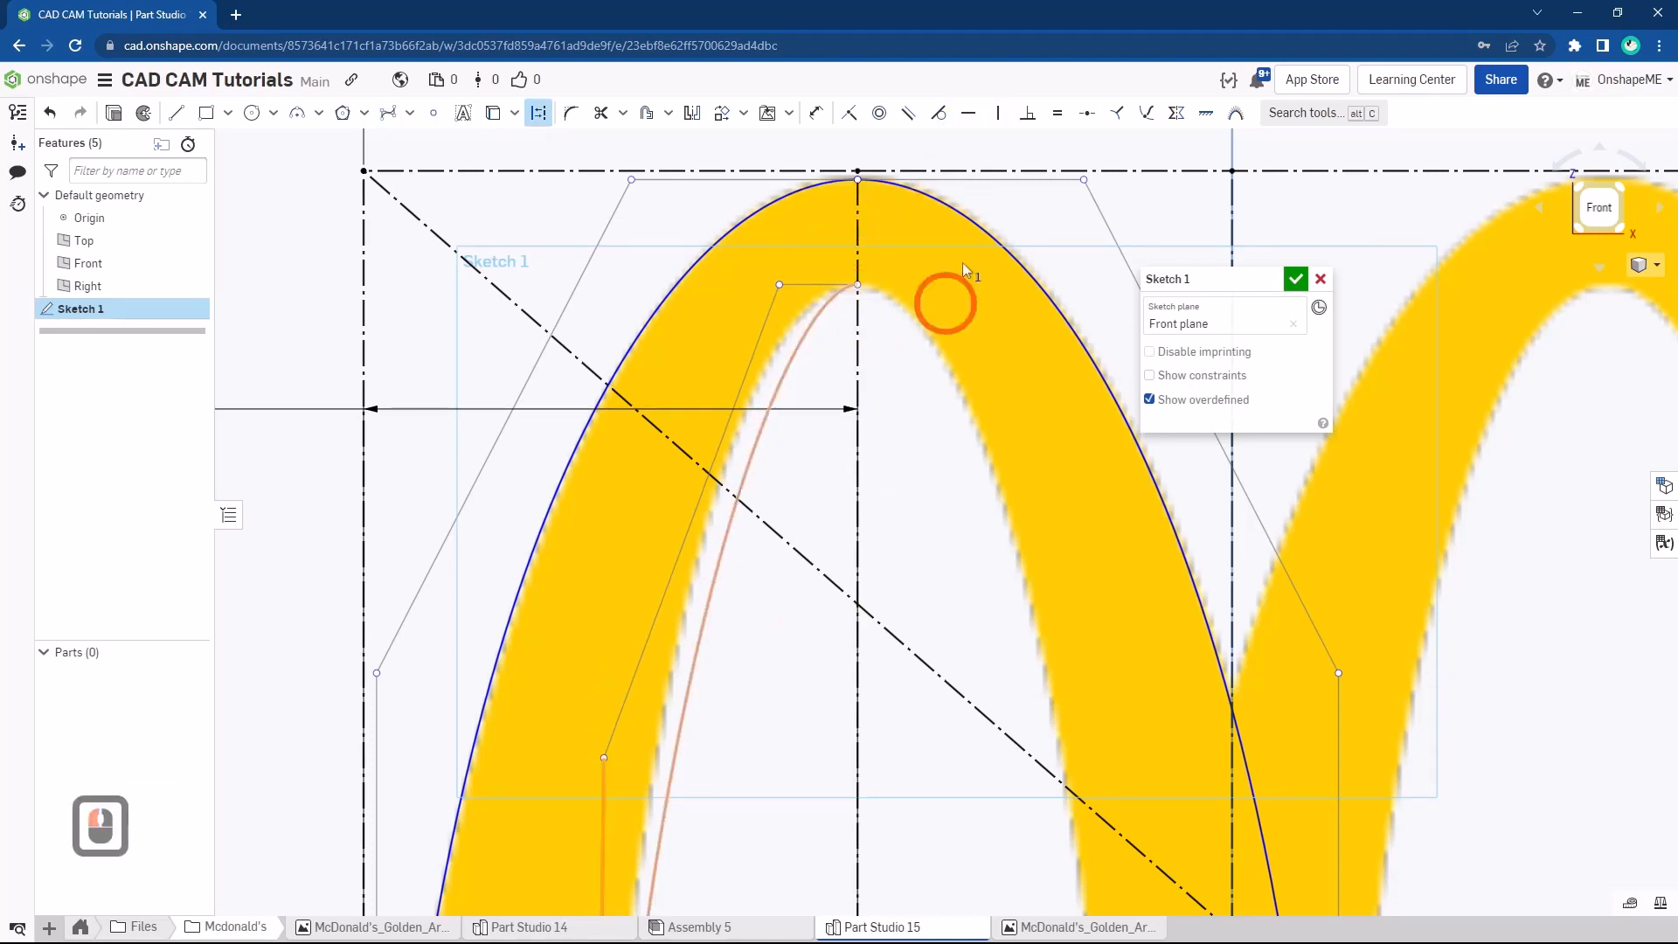
left_click(999, 116)
left_click(862, 344)
scroll(865, 332, "up", 2)
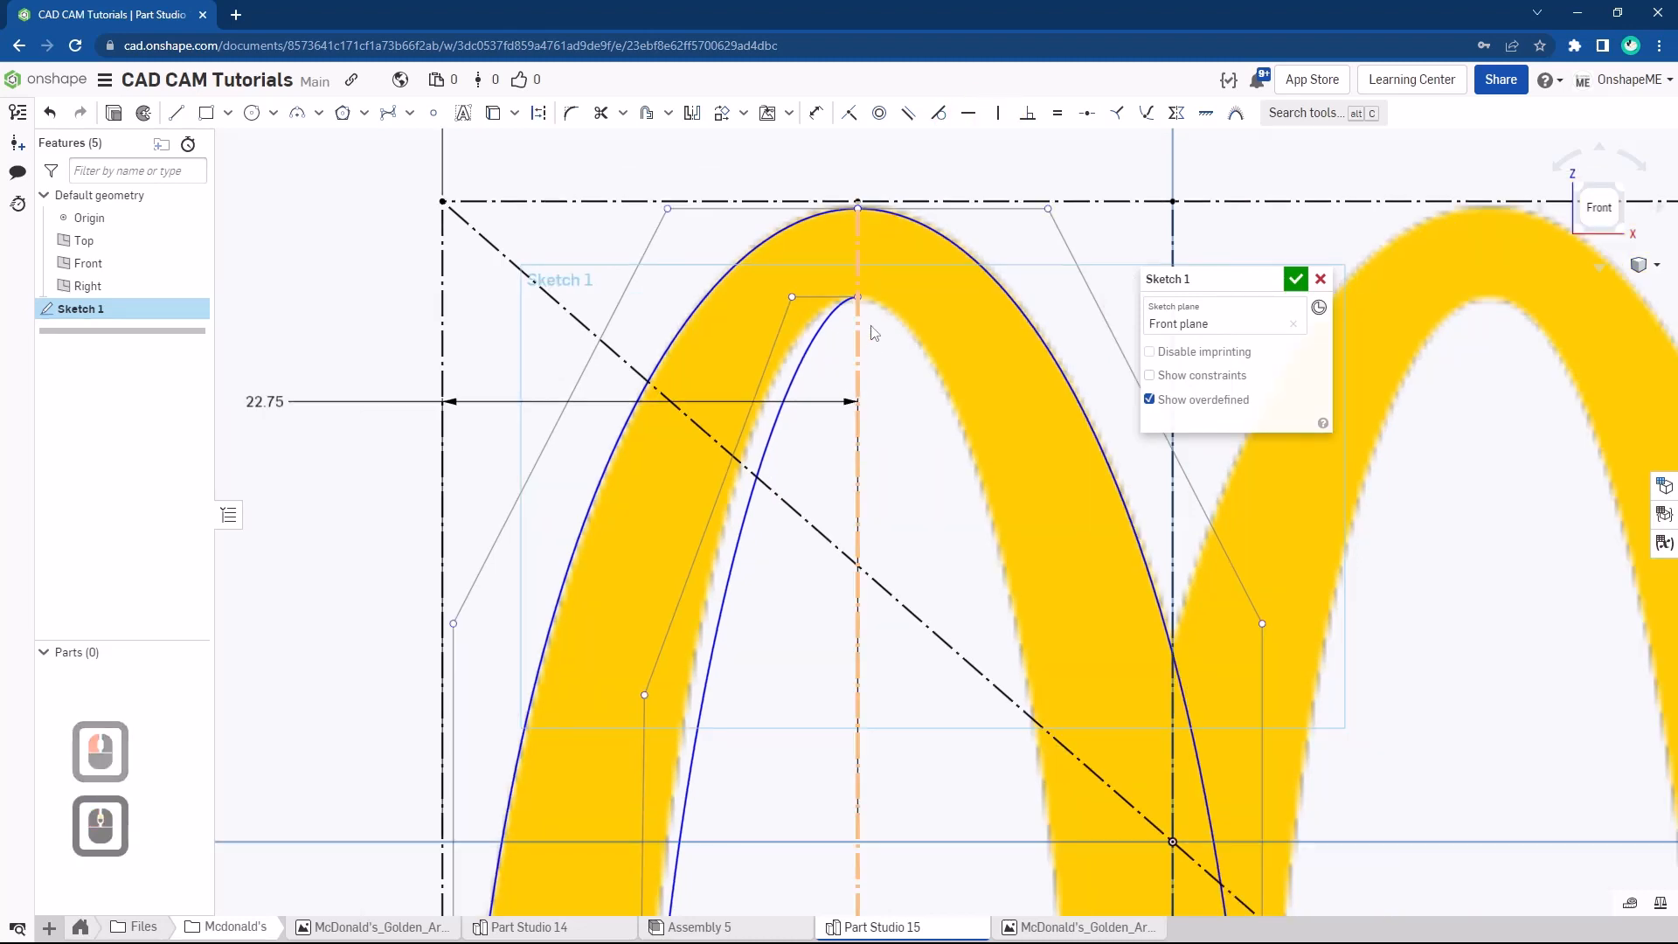
key("Escape")
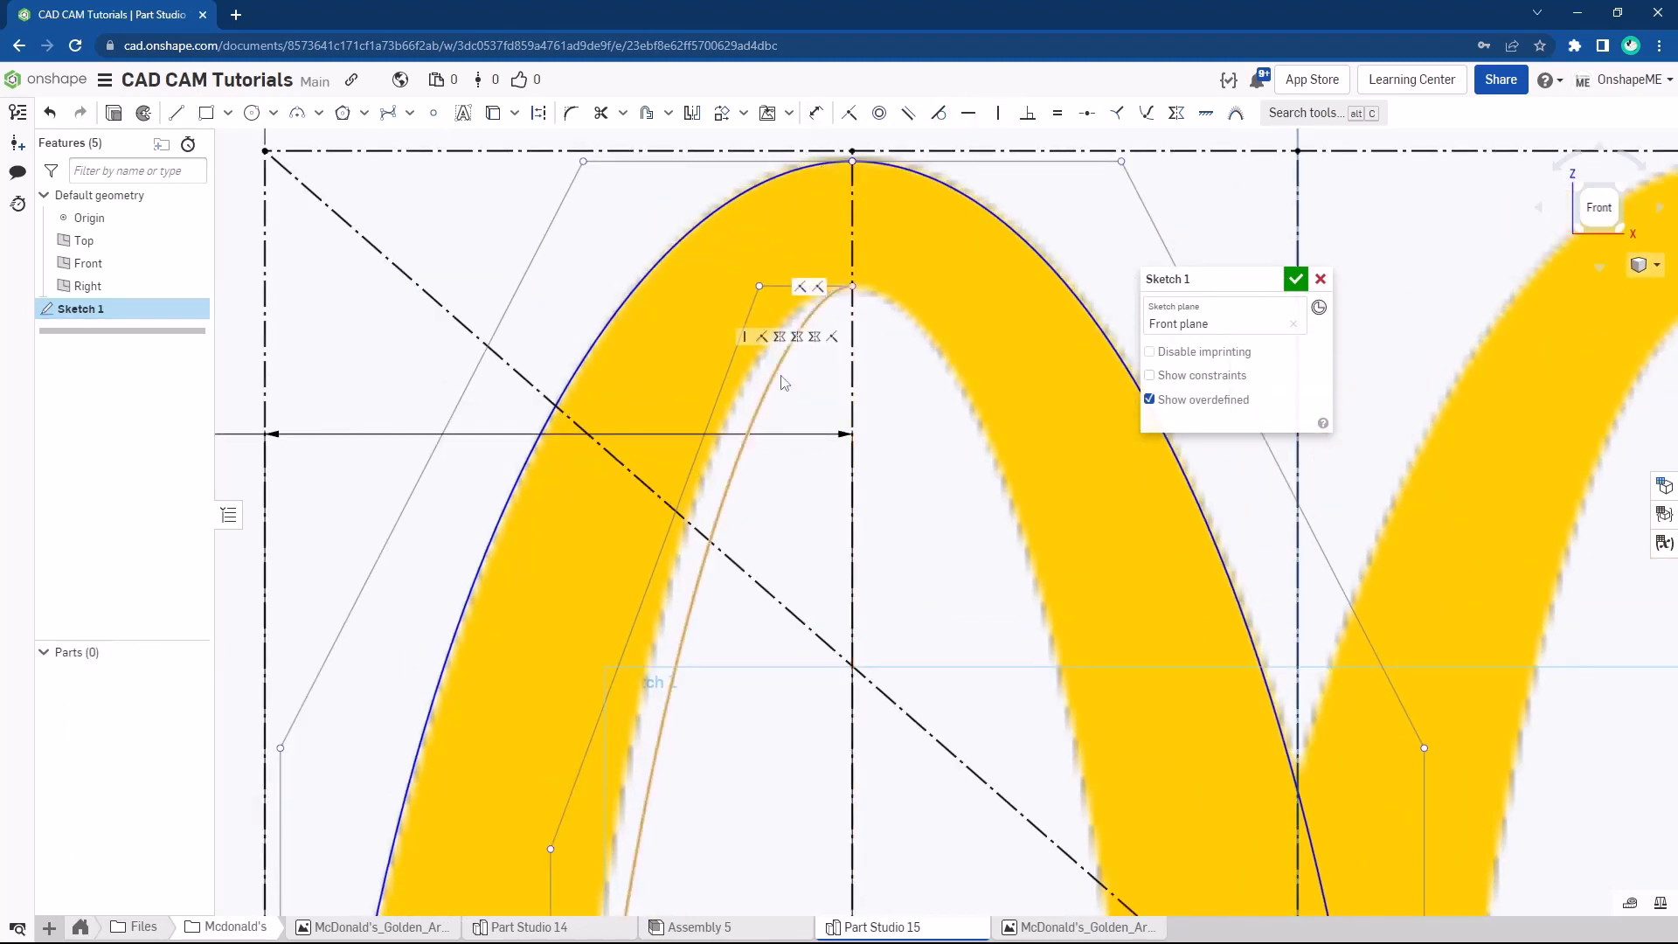
Draw a line across the bottom of the left leg, joining the lower endpoints of the outer and inner curves
scroll(778, 442, "down", 4)
middle_click_drag(745, 594, 675, 525, "ctrl")
scroll(669, 521, "down", 2)
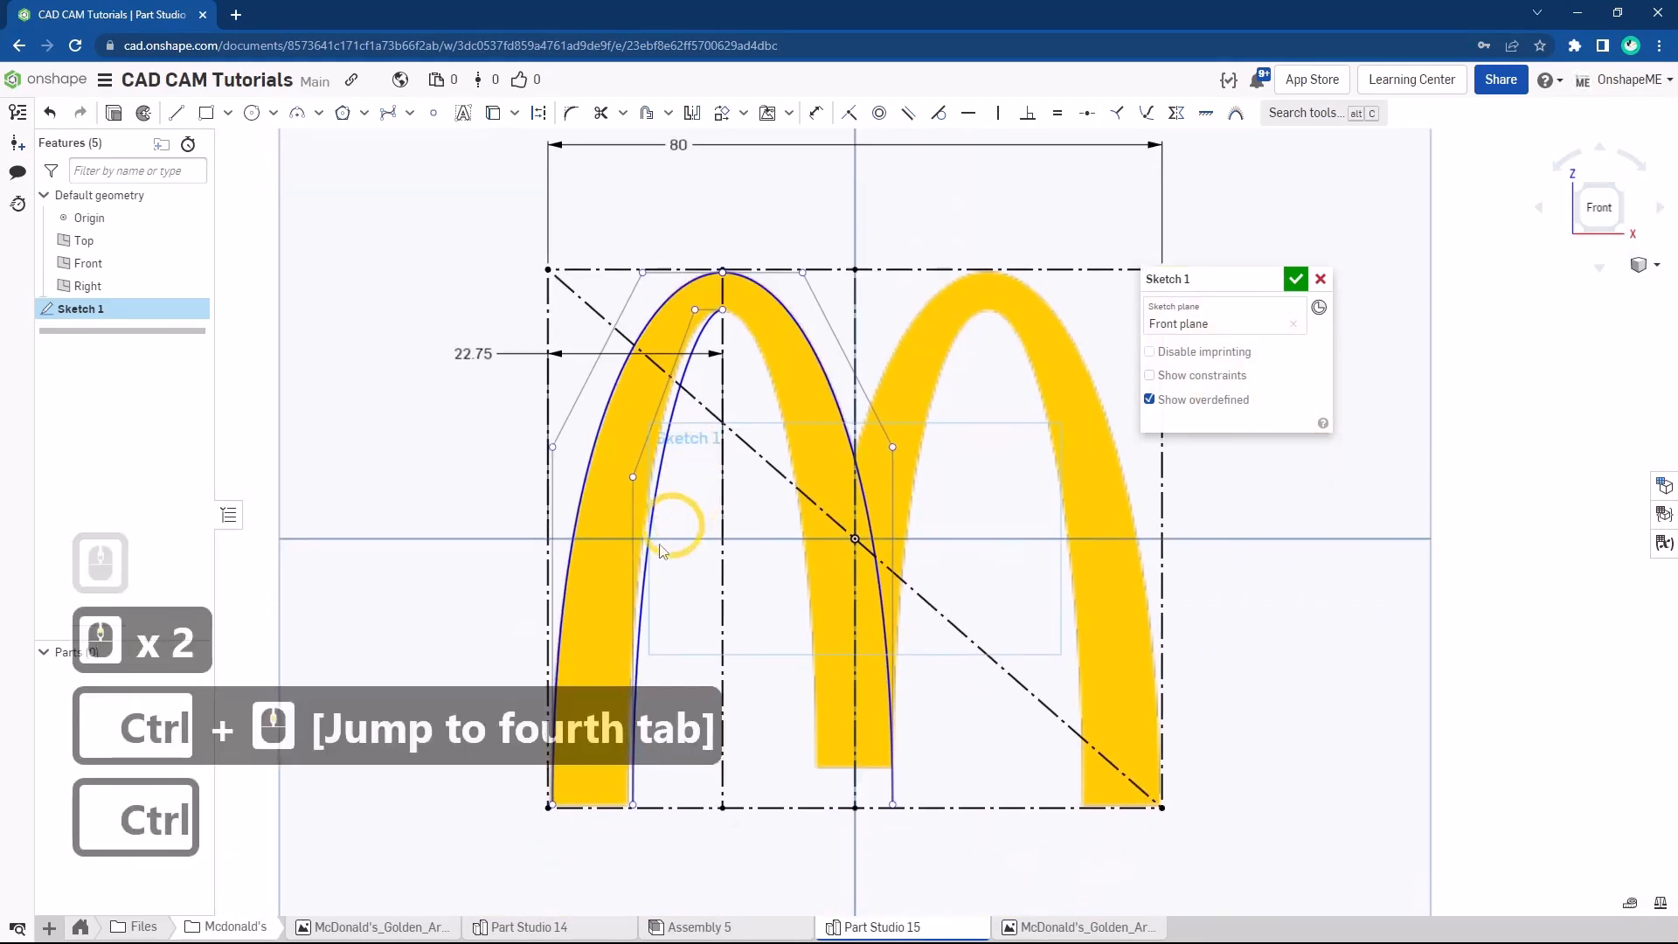
scroll(675, 525, "down", 1)
scroll(615, 832, "up", 3)
key("s")
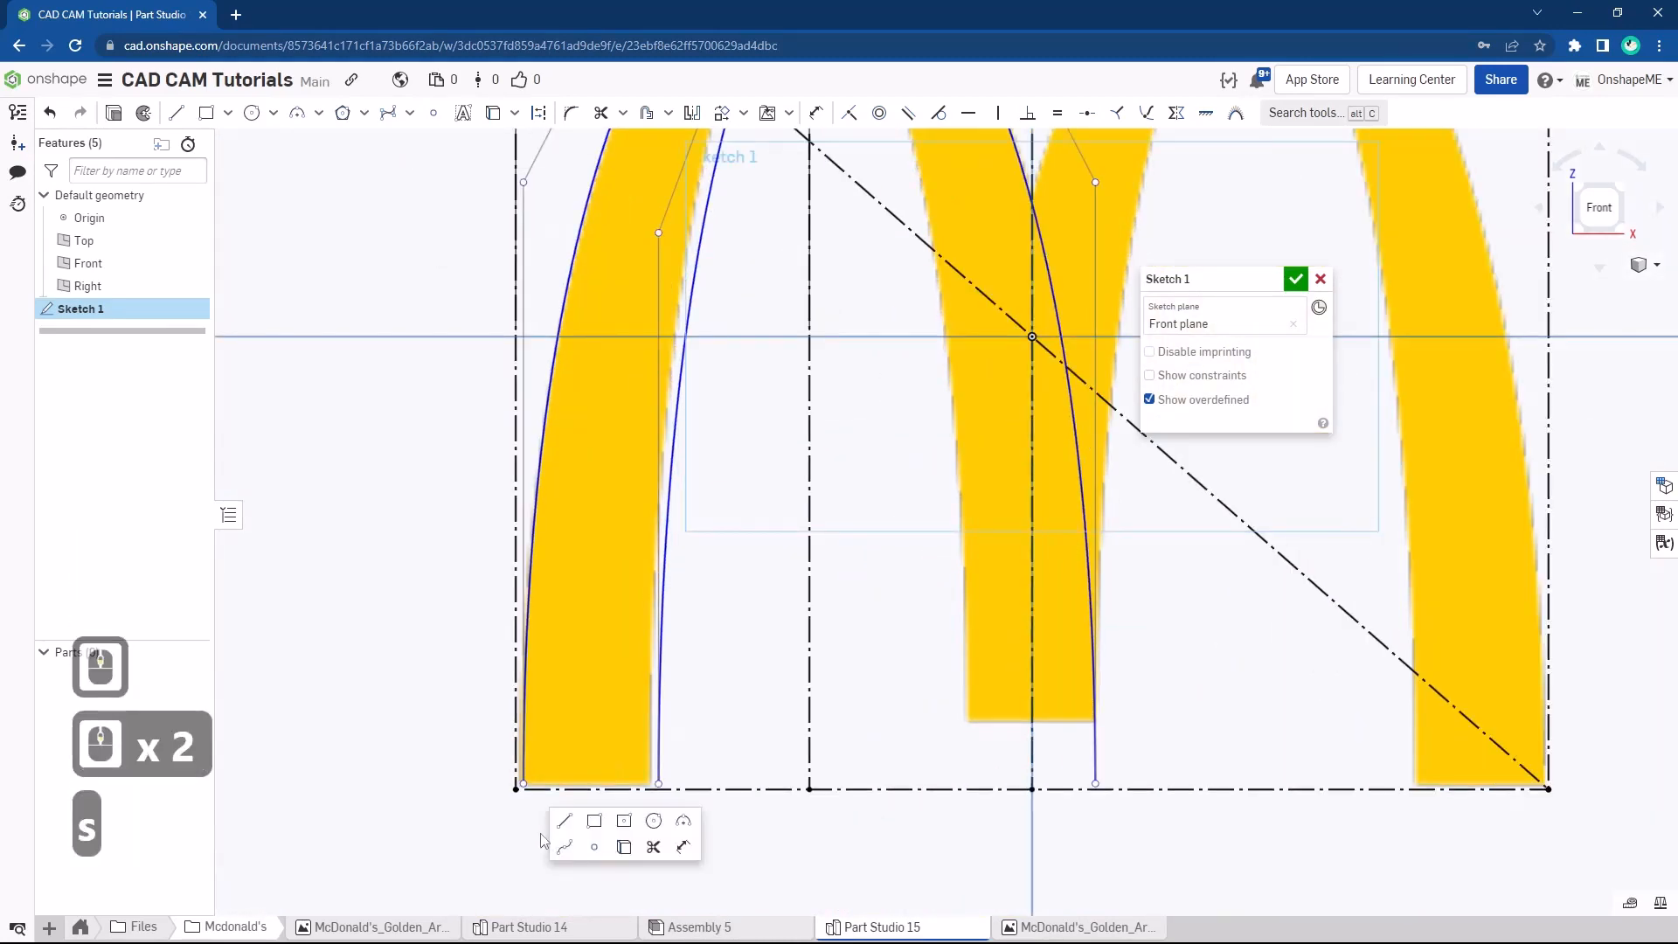
left_click(564, 809)
scroll(546, 799, "up", 2)
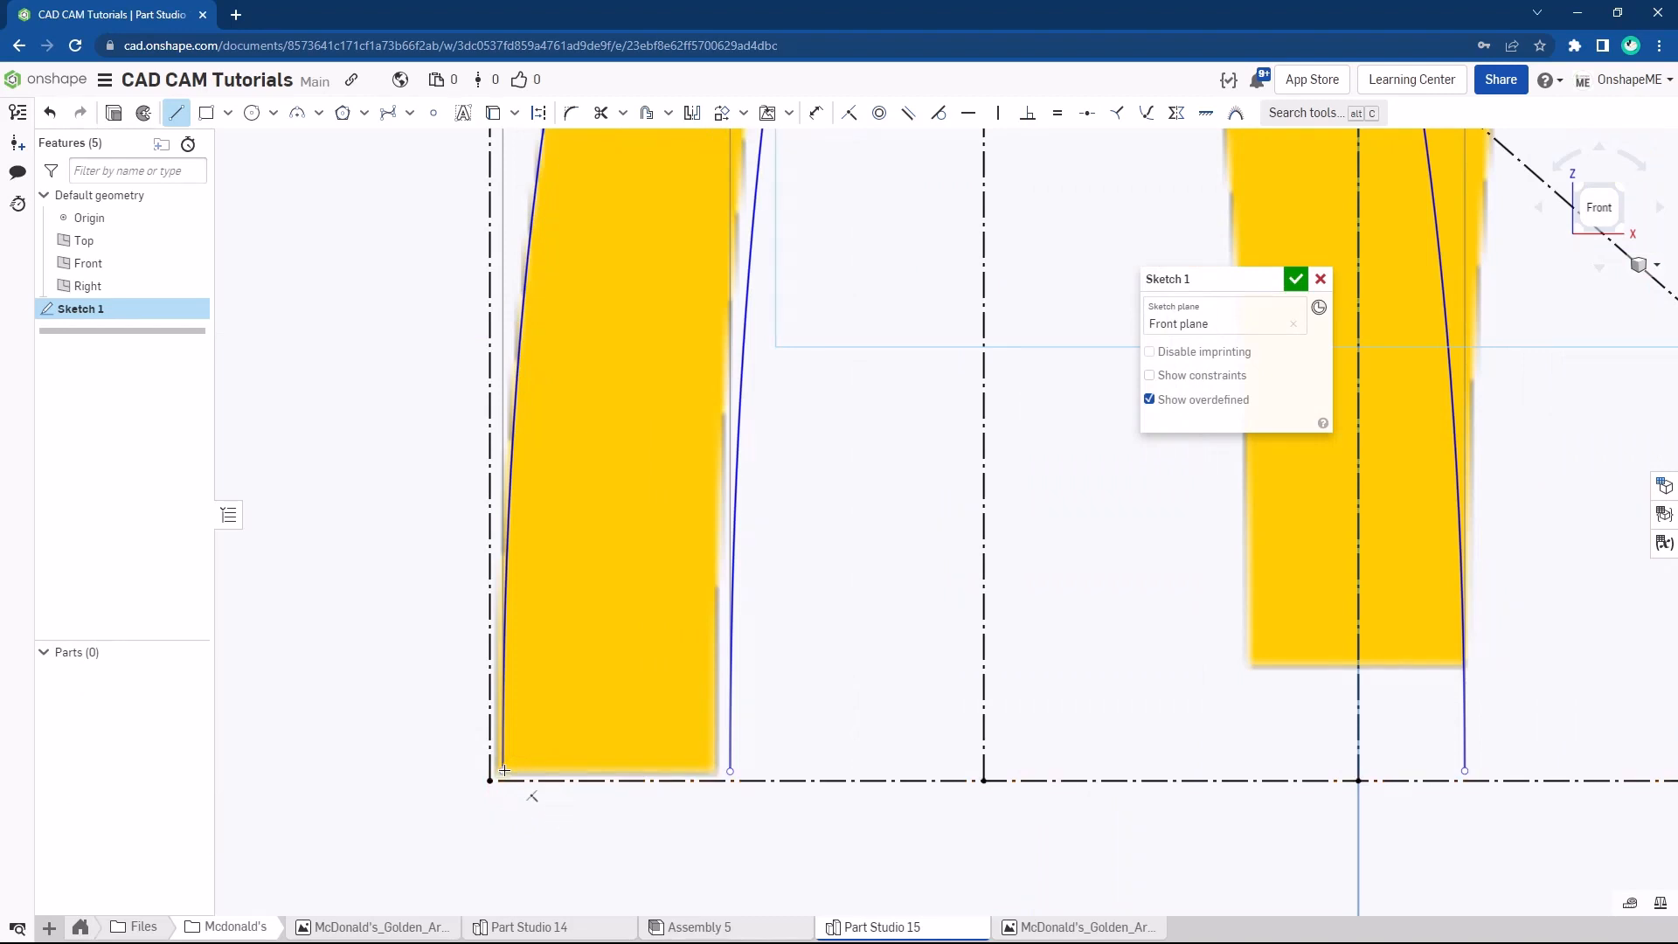
left_click(698, 771)
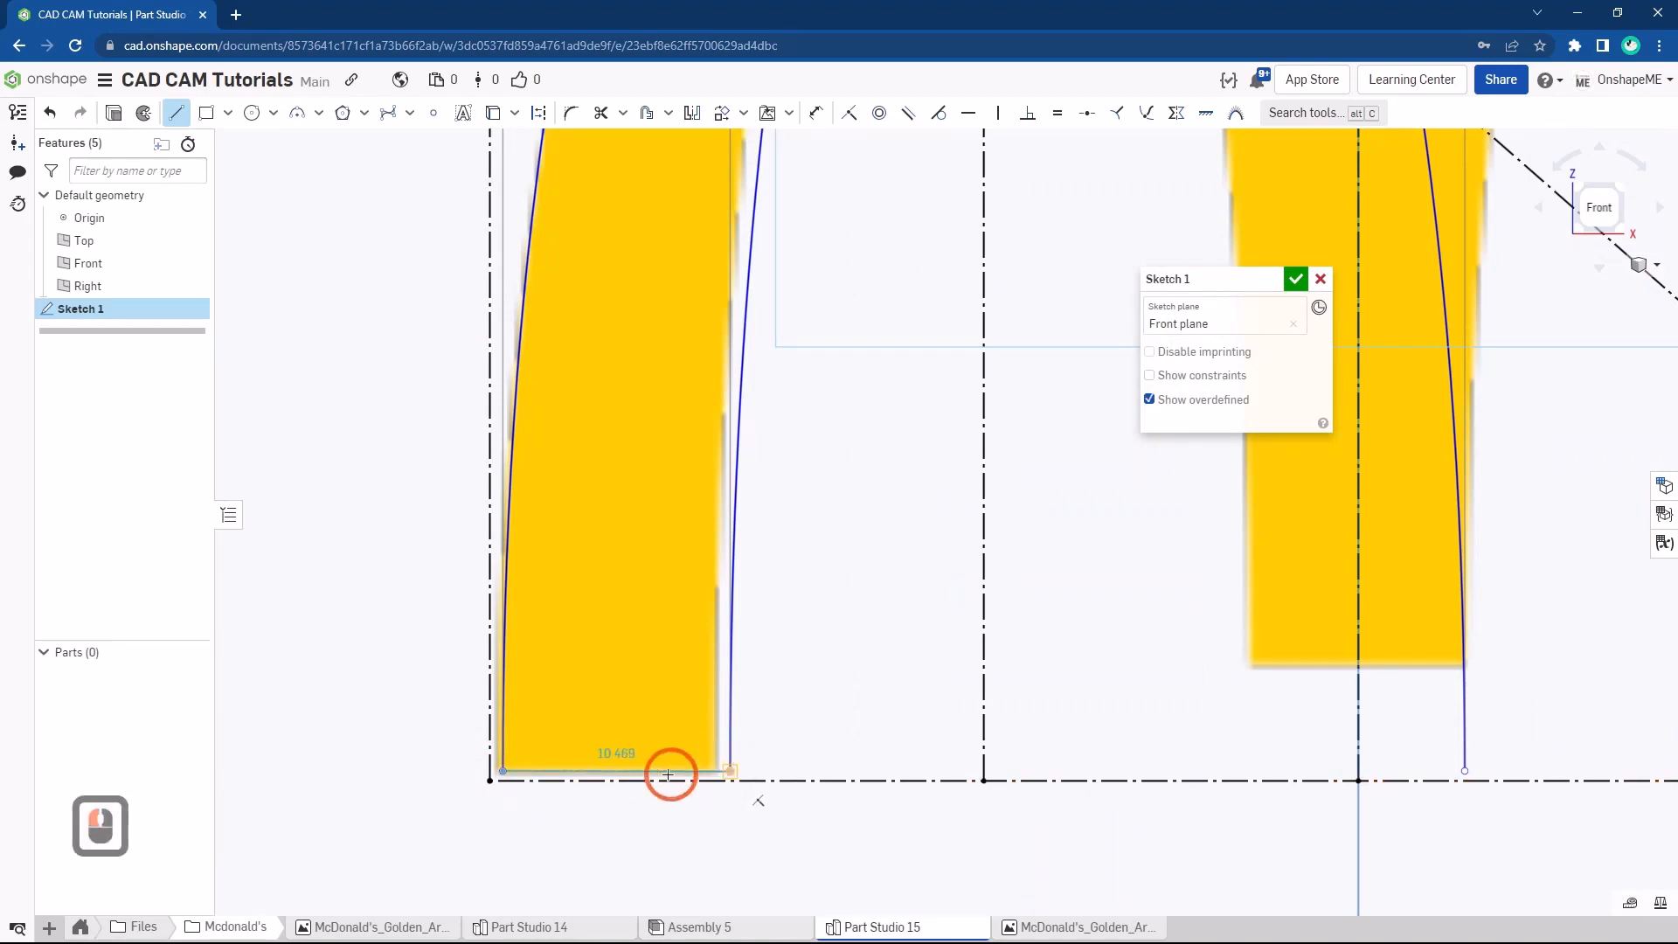
key("Escape")
Dimension the left leg's bottom line to 10 mm
key("s")
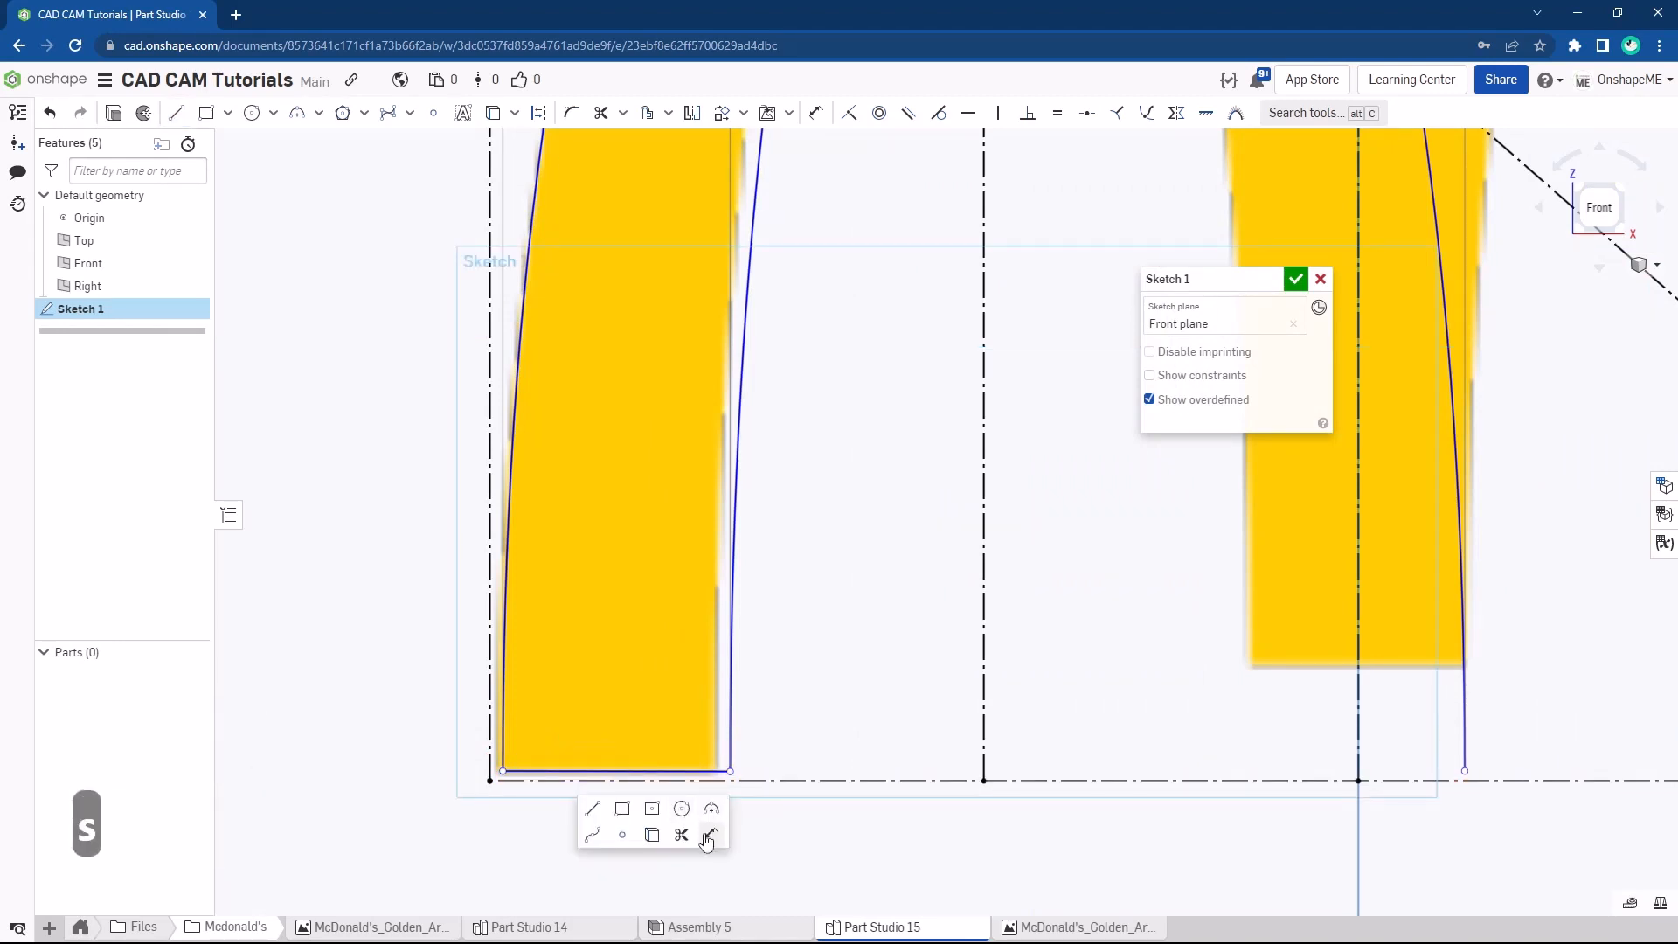
left_click(710, 836)
left_click(629, 849)
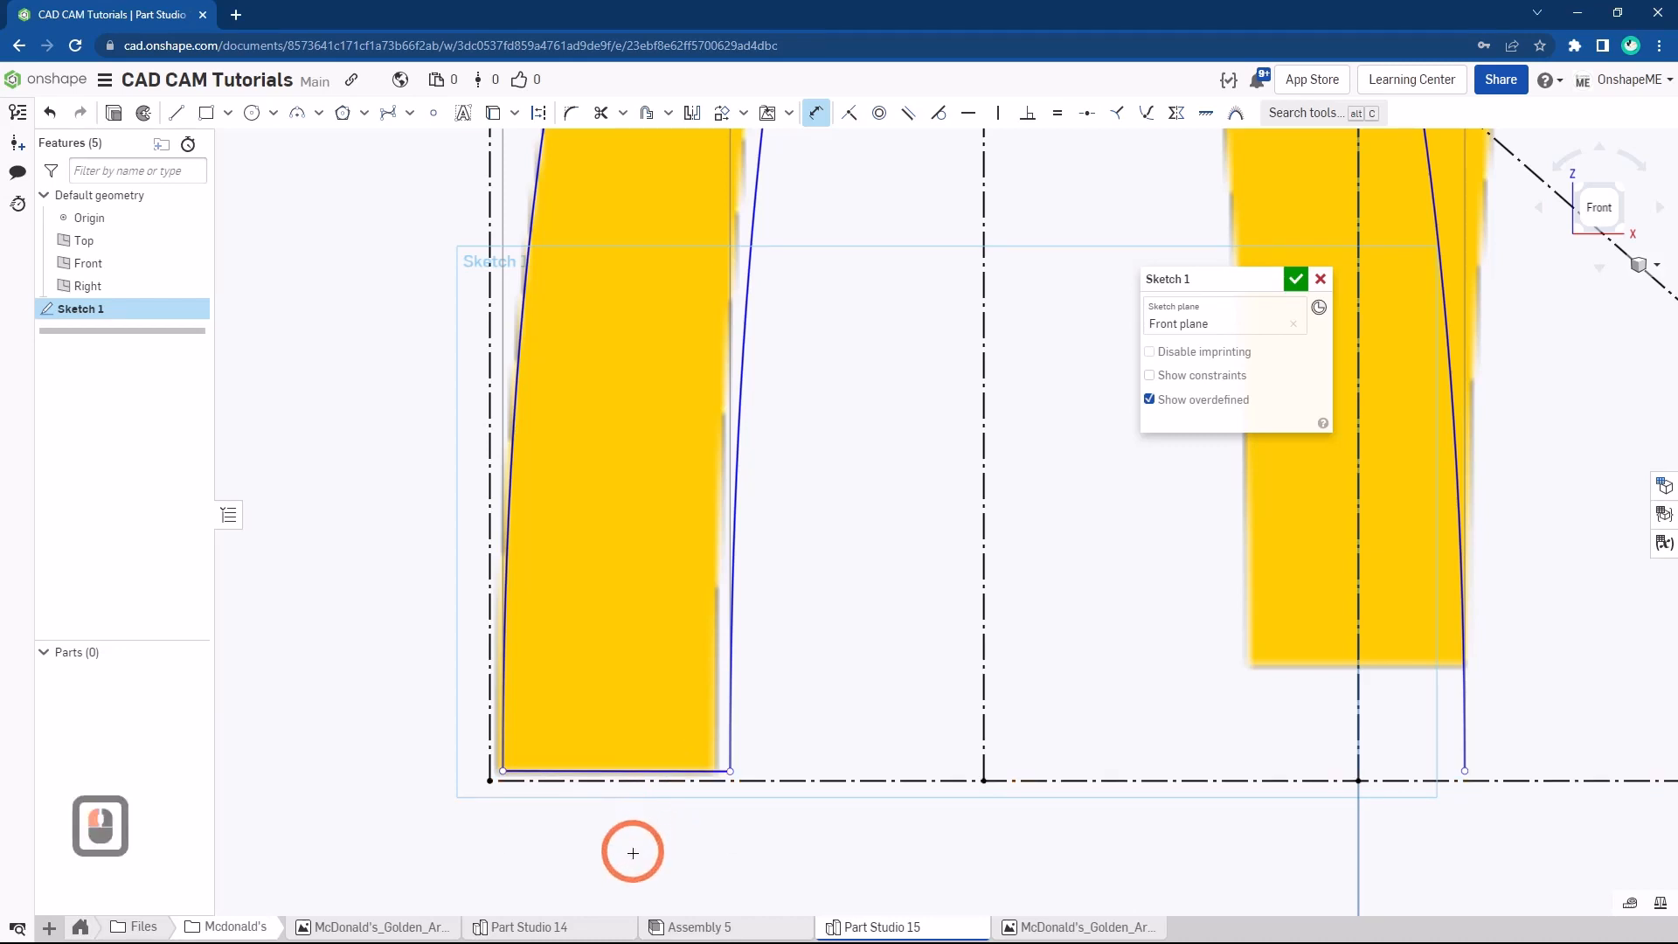
left_click(827, 838)
type("10")
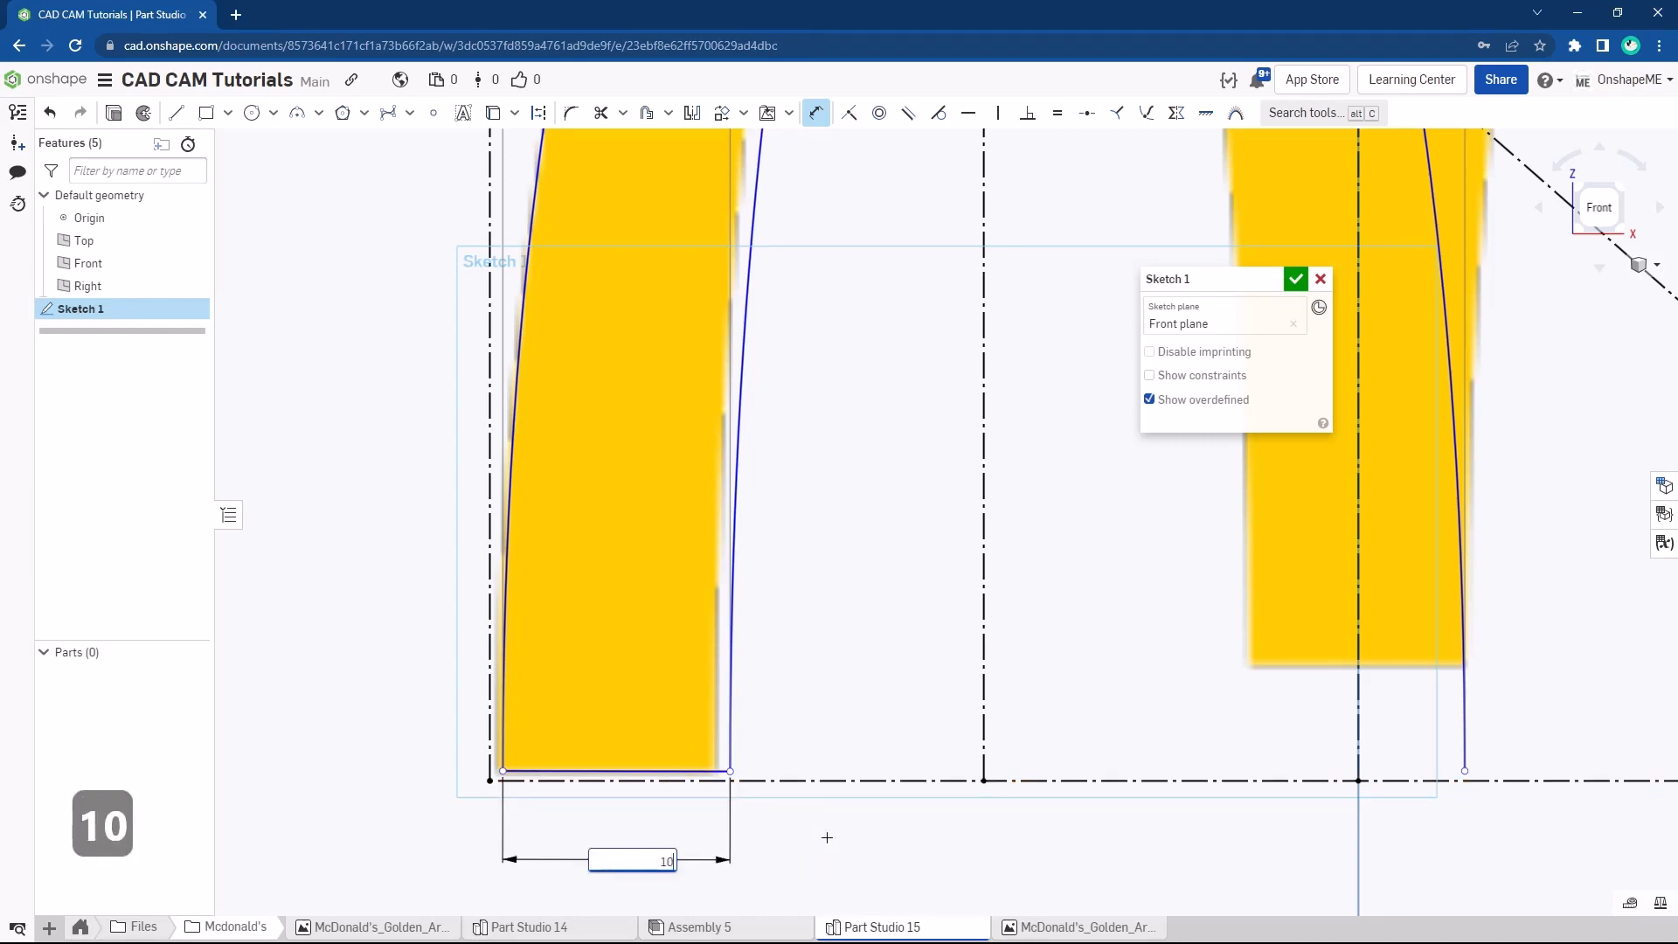
key("Return")
key("Escape")
Move the leg's outer bottom corner outward and set its distance from the image's left edge to 0.2 mm
scroll(543, 752, "up", 3)
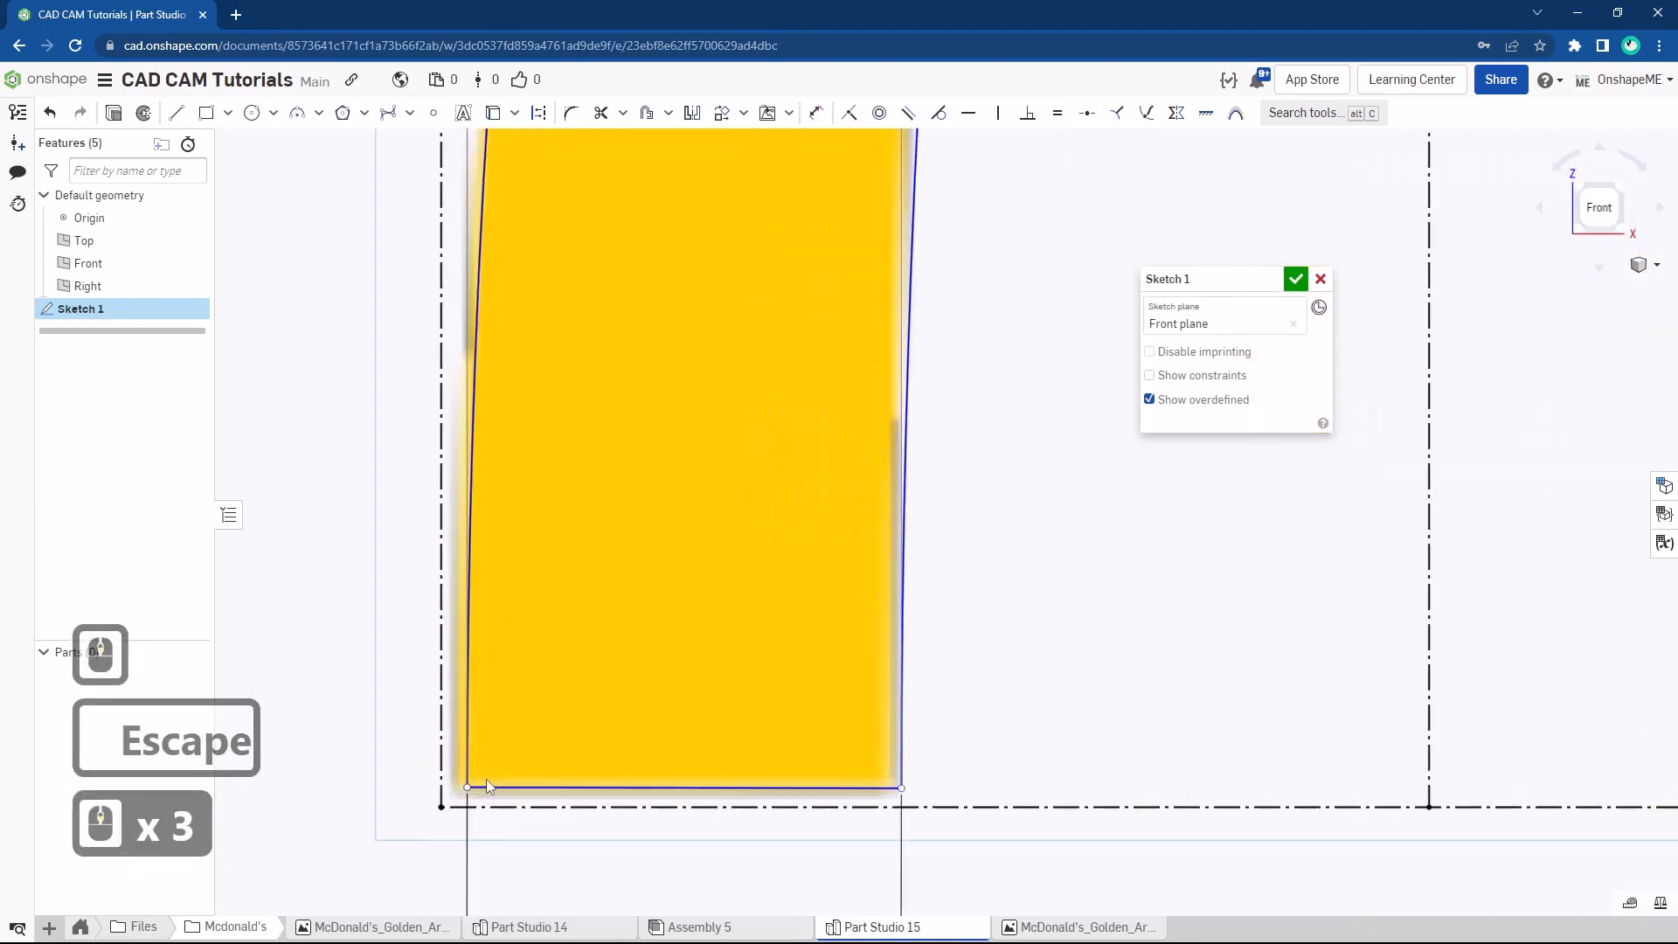
left_click_drag(469, 788, 456, 792)
left_click(441, 793)
left_click(387, 794)
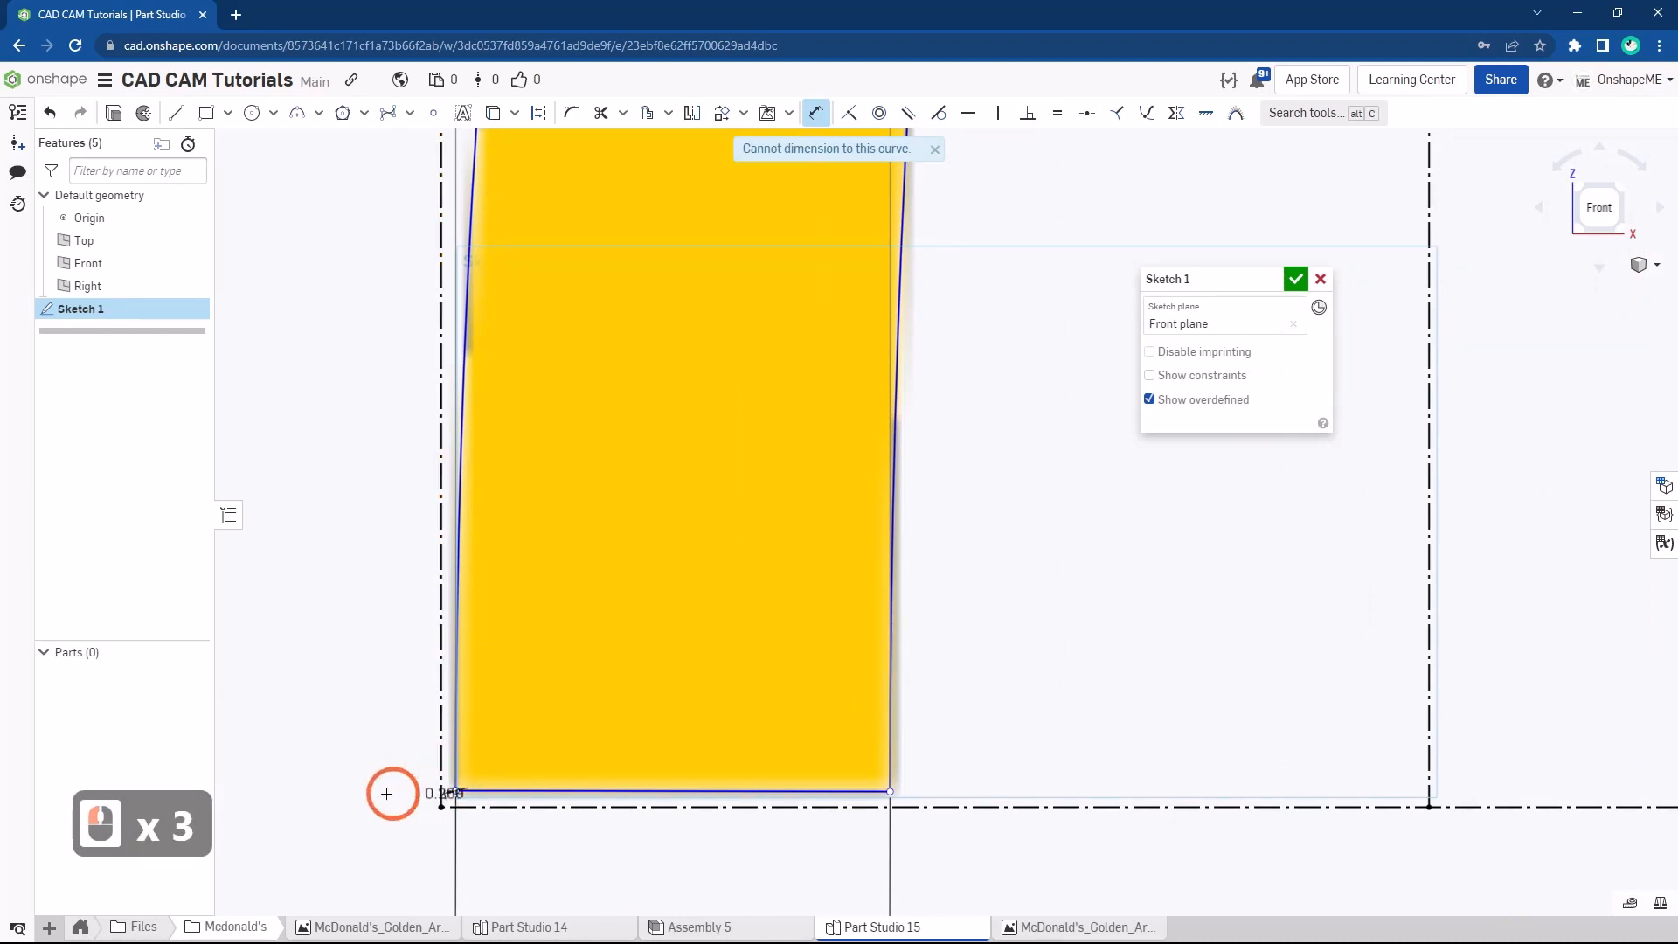
left_click(313, 792)
type(".")
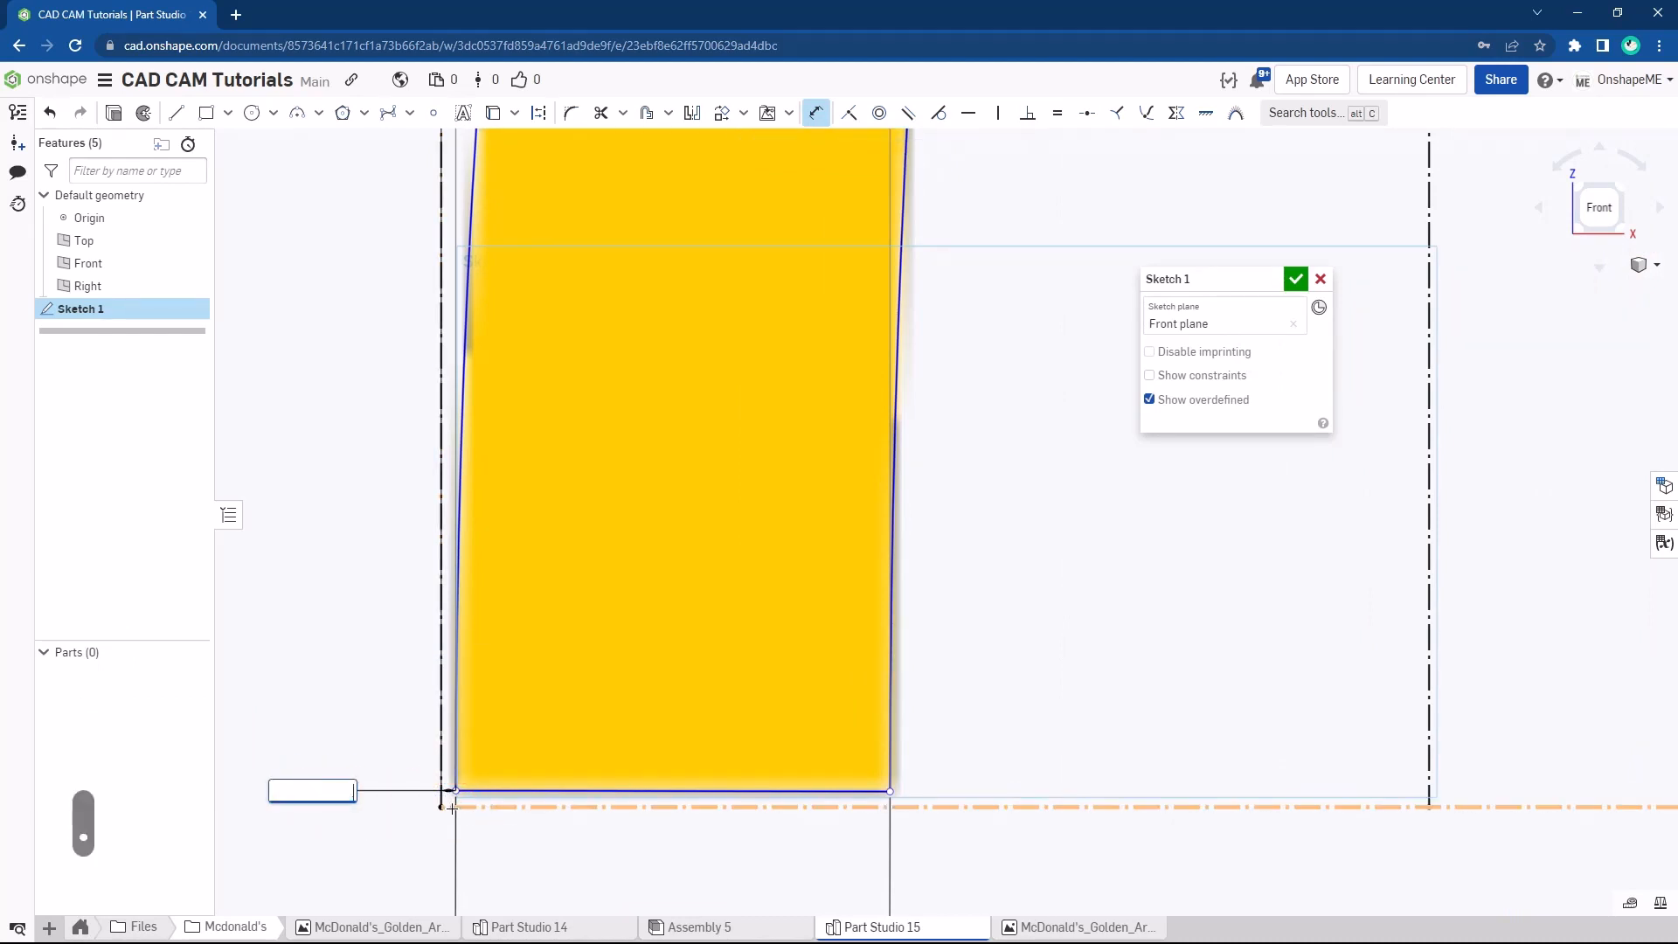
type("2")
key("Return")
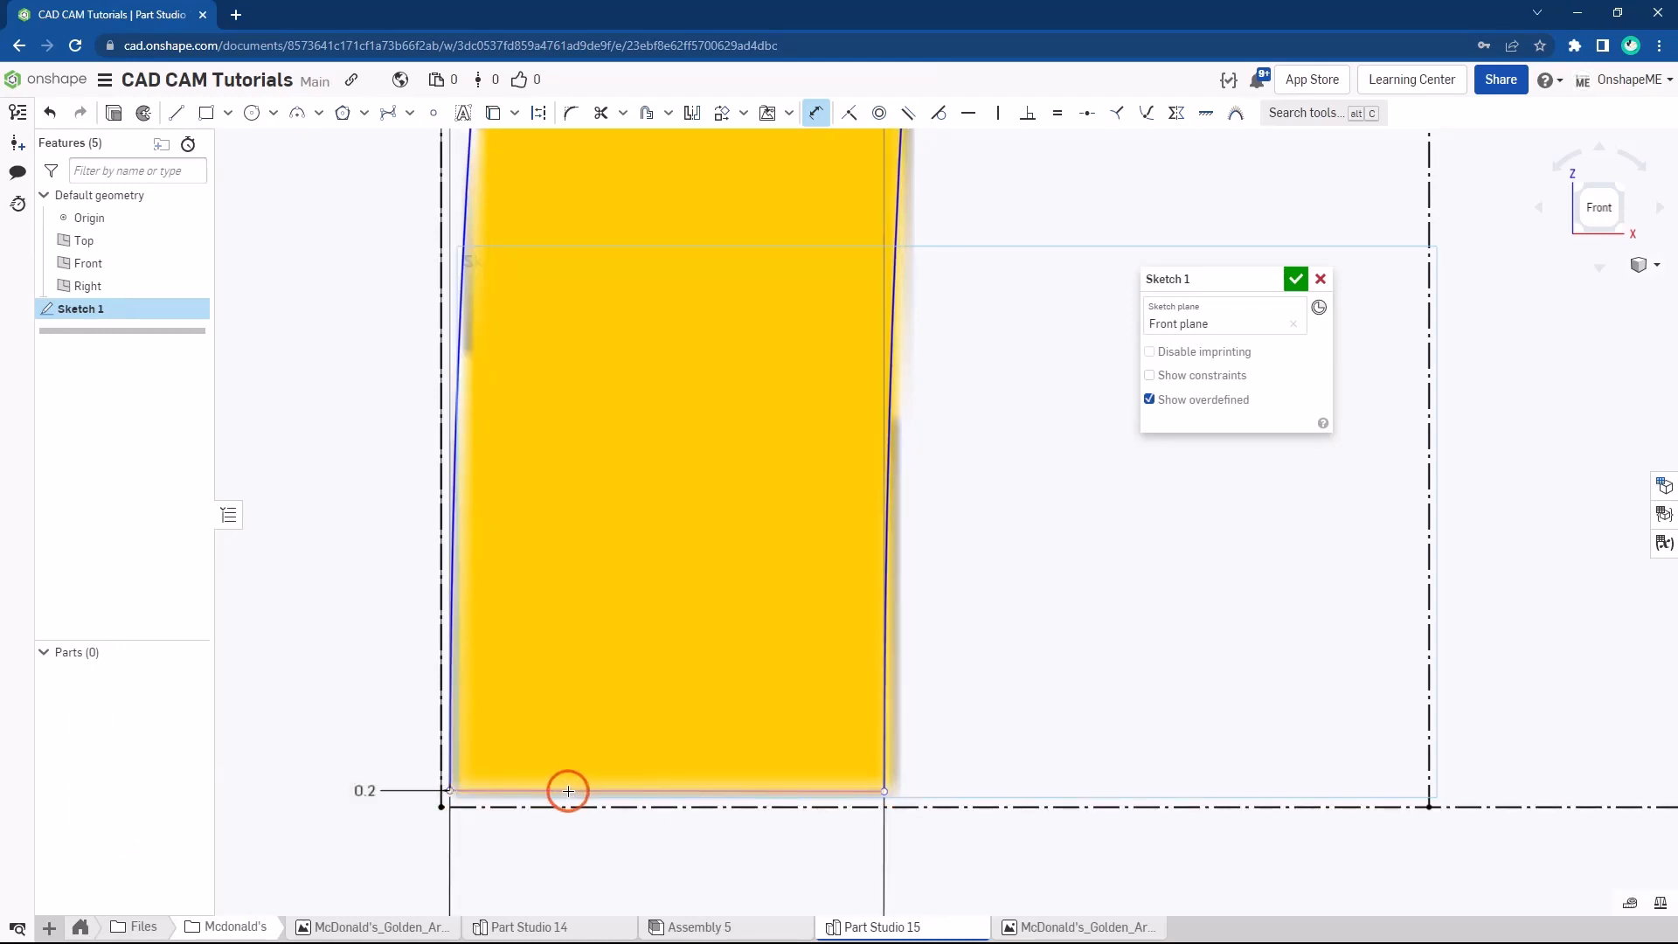
Dimension the distance between the left leg's bottom line and the image frame's bottom edge to 0.3 mm
double_click(568, 791)
left_click(638, 794)
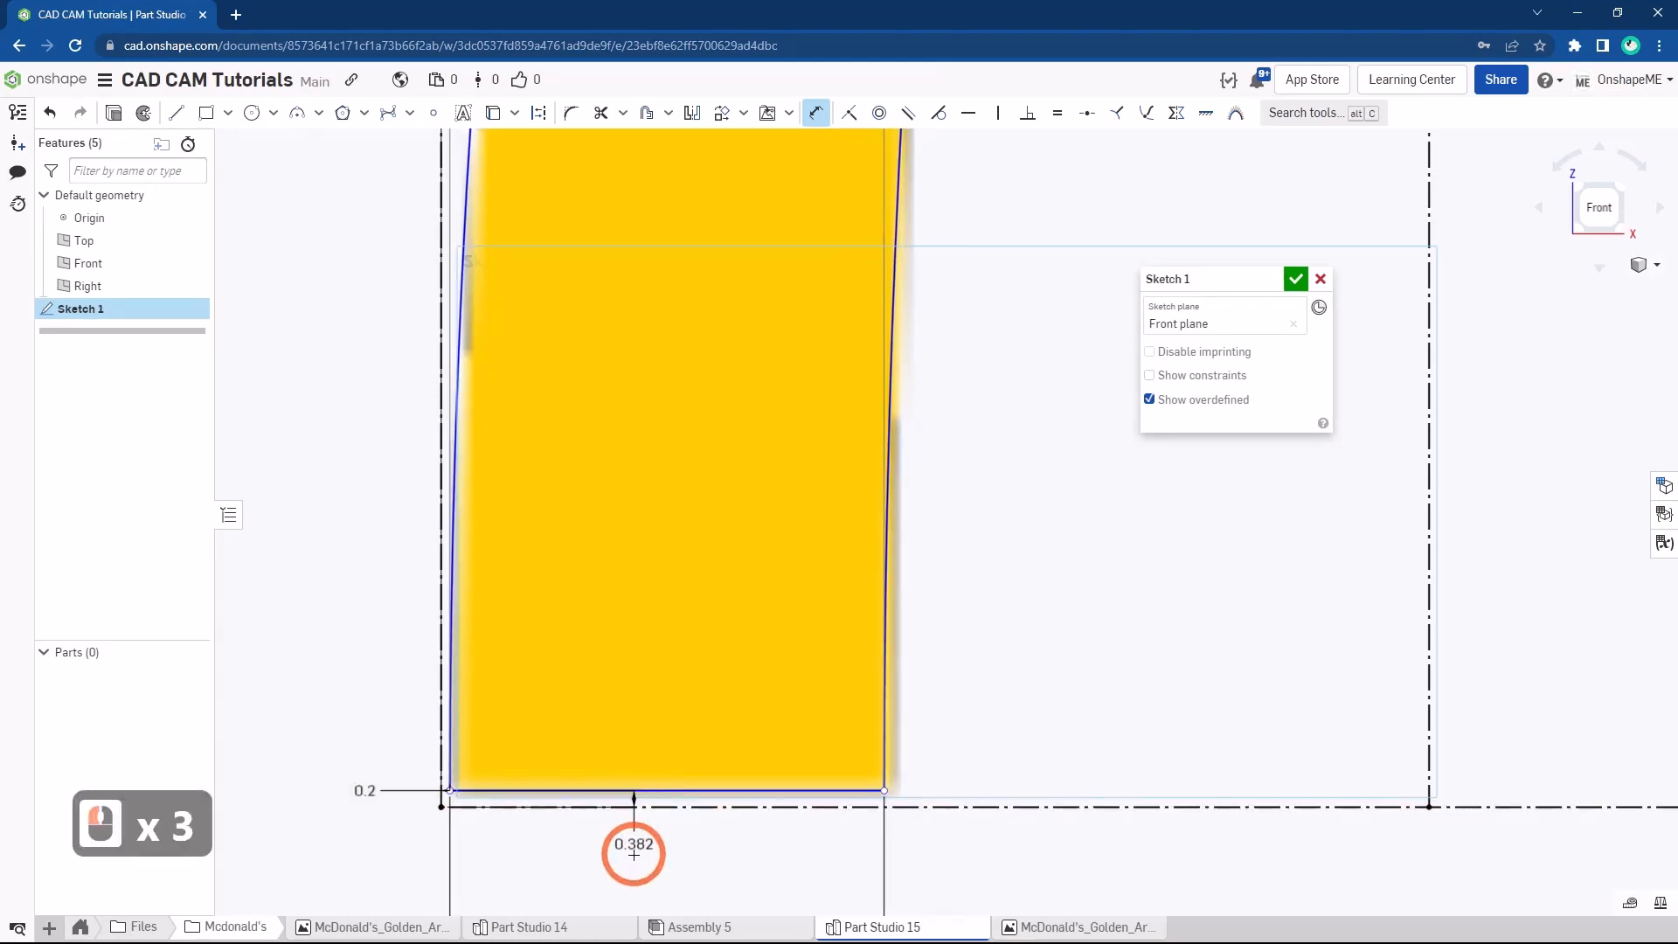
left_click(824, 884)
type(".3")
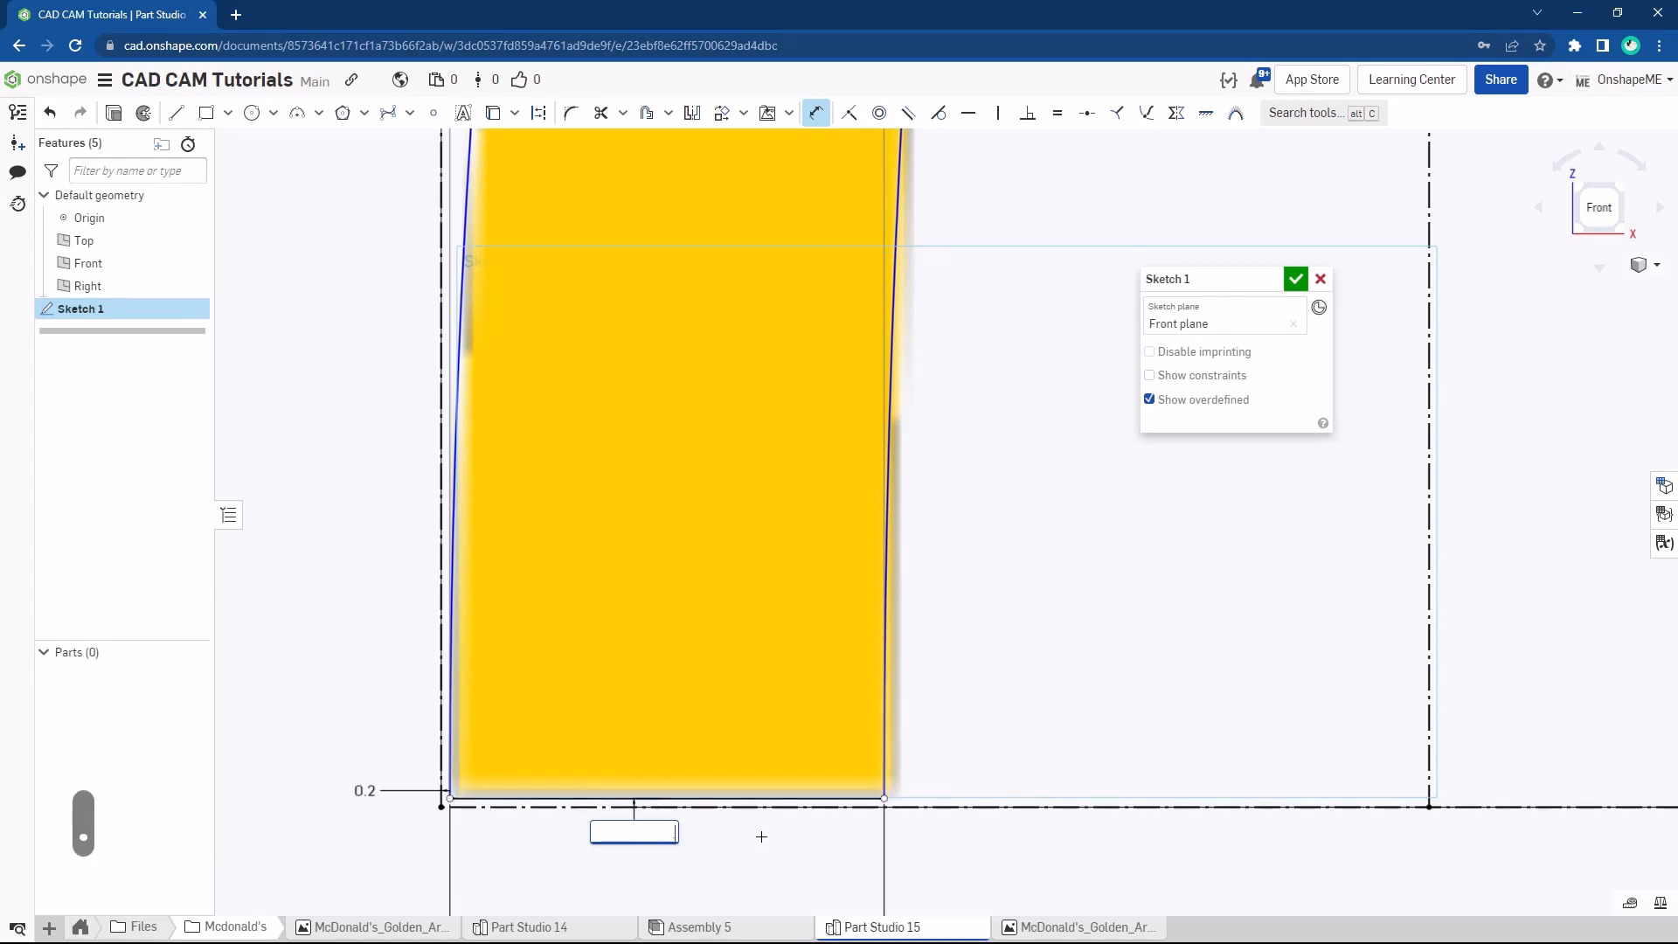
key("Return")
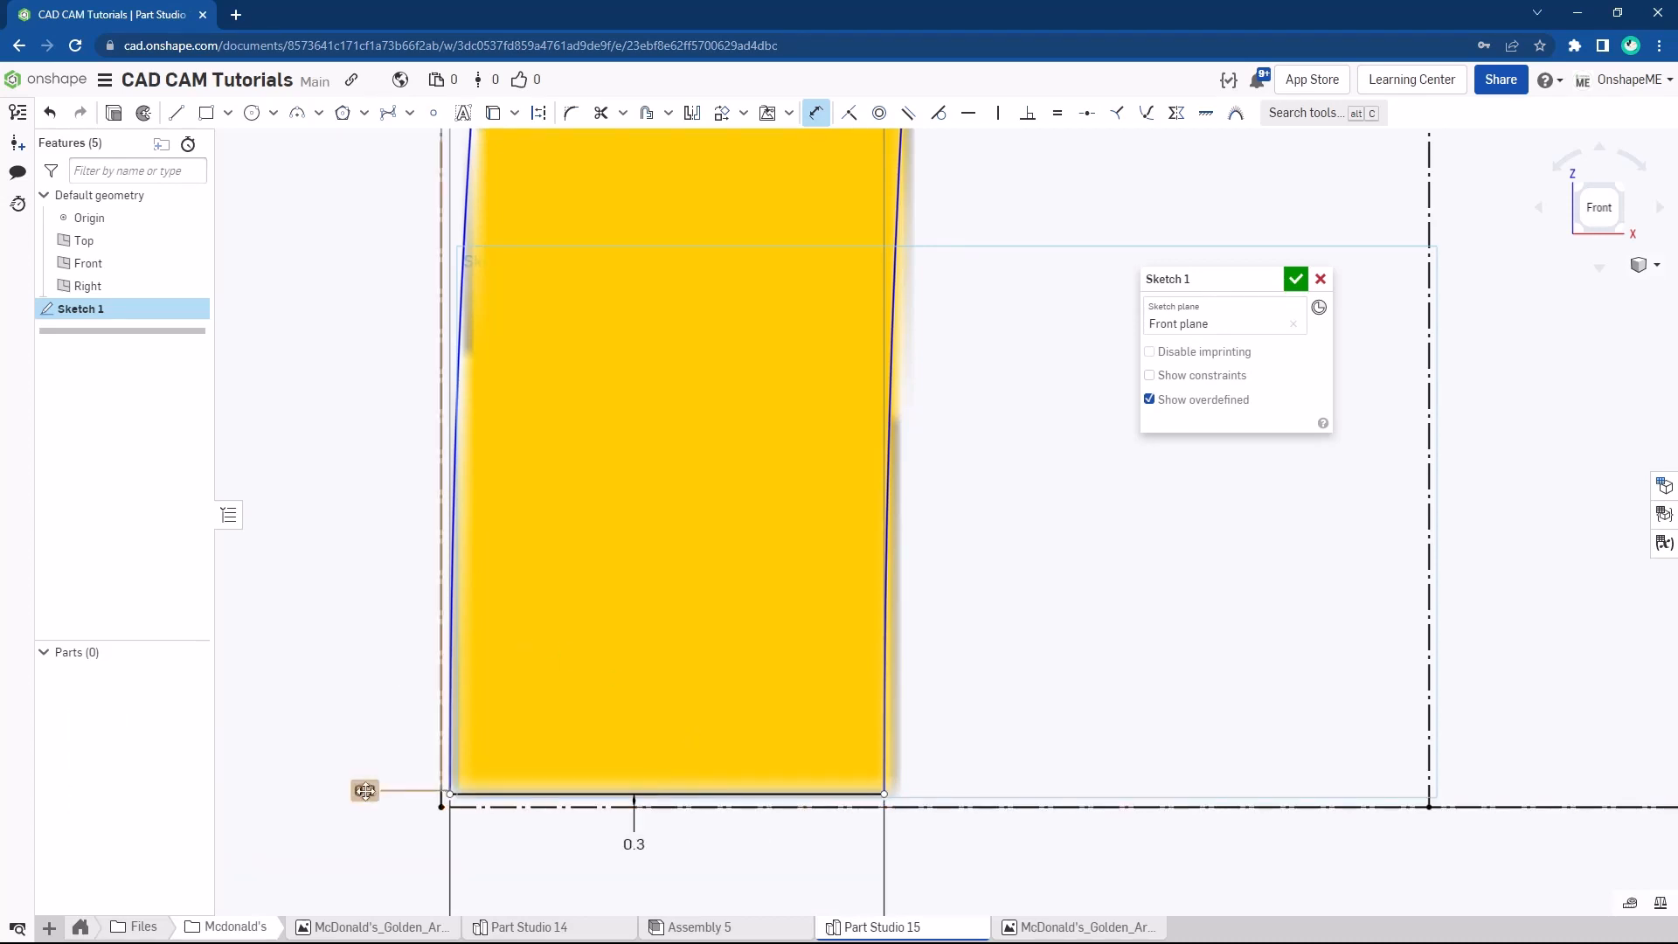
Set the left leg's horizontal offset from the image frame's left edge to 0.3 mm
double_click(439, 783)
type(".3")
key("Return")
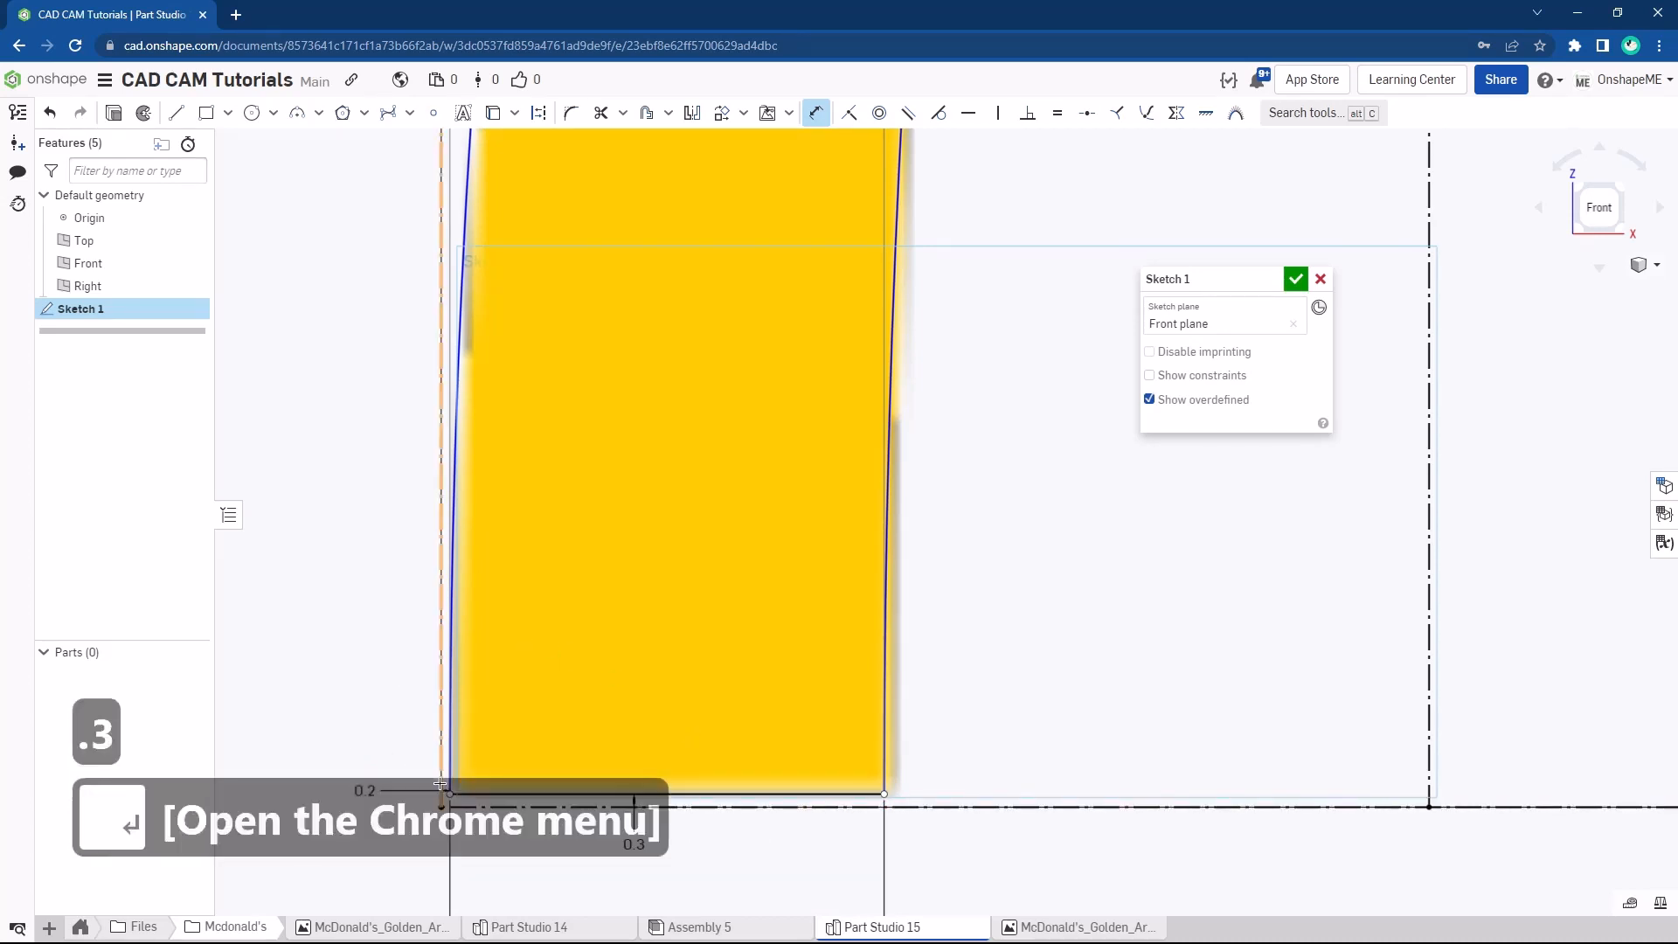
scroll(568, 633, "up", 11)
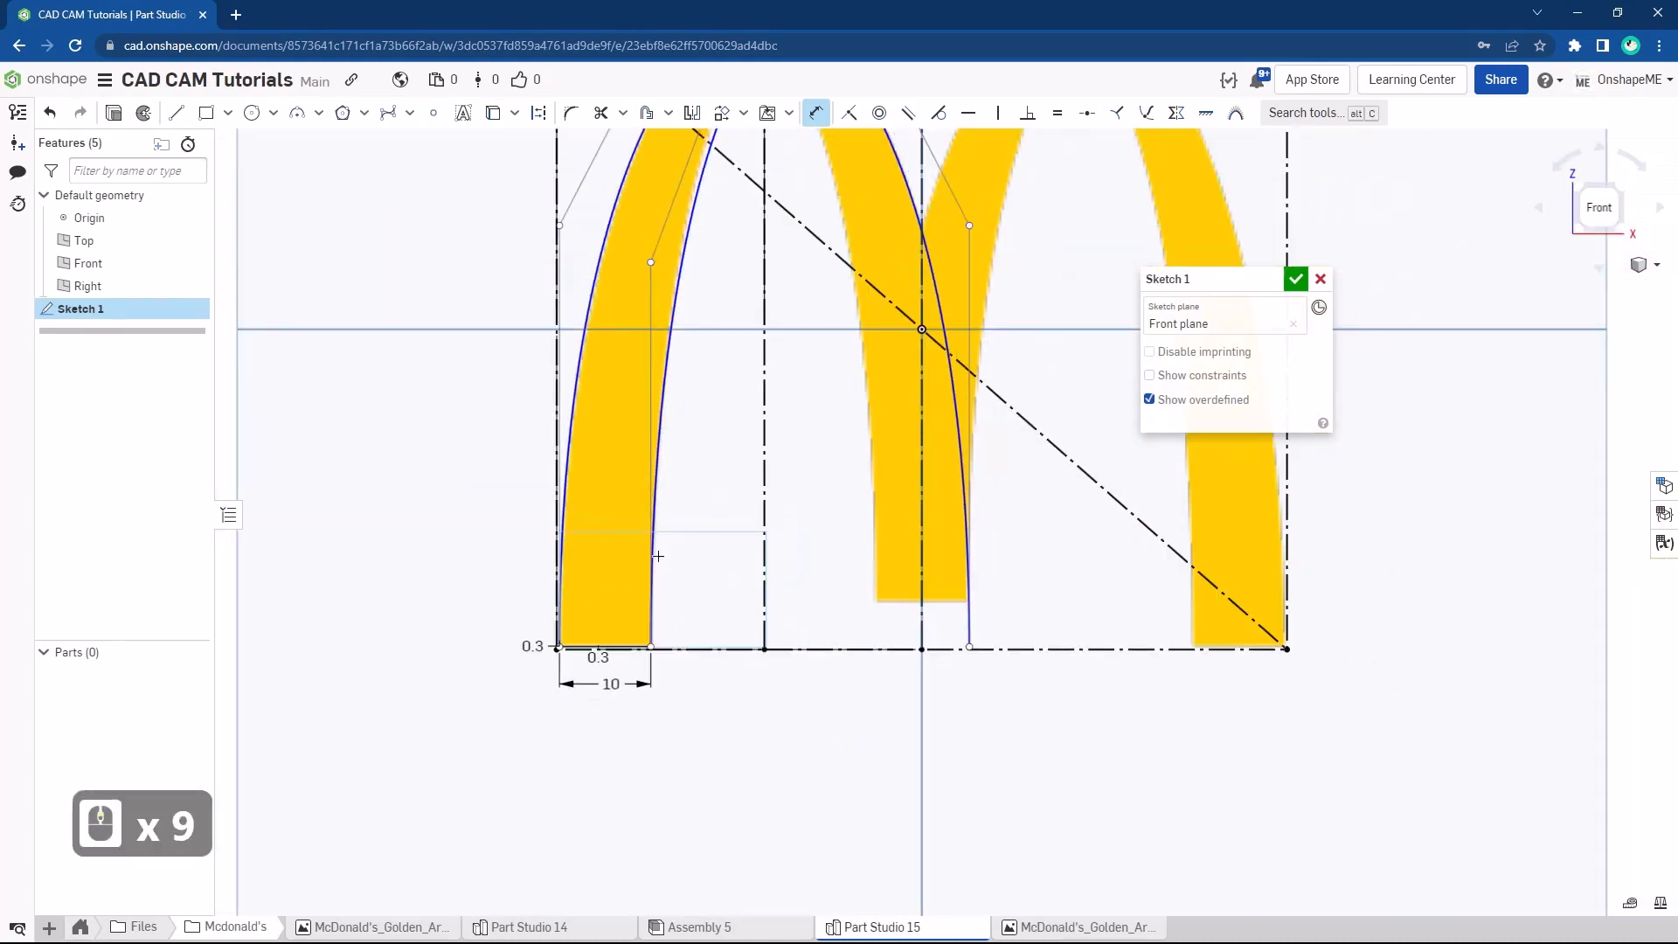
key("Escape")
Move the inner left curve's upper control point slightly outward so the curve follows the edge of the image's left arch
scroll(720, 277, "down", 6)
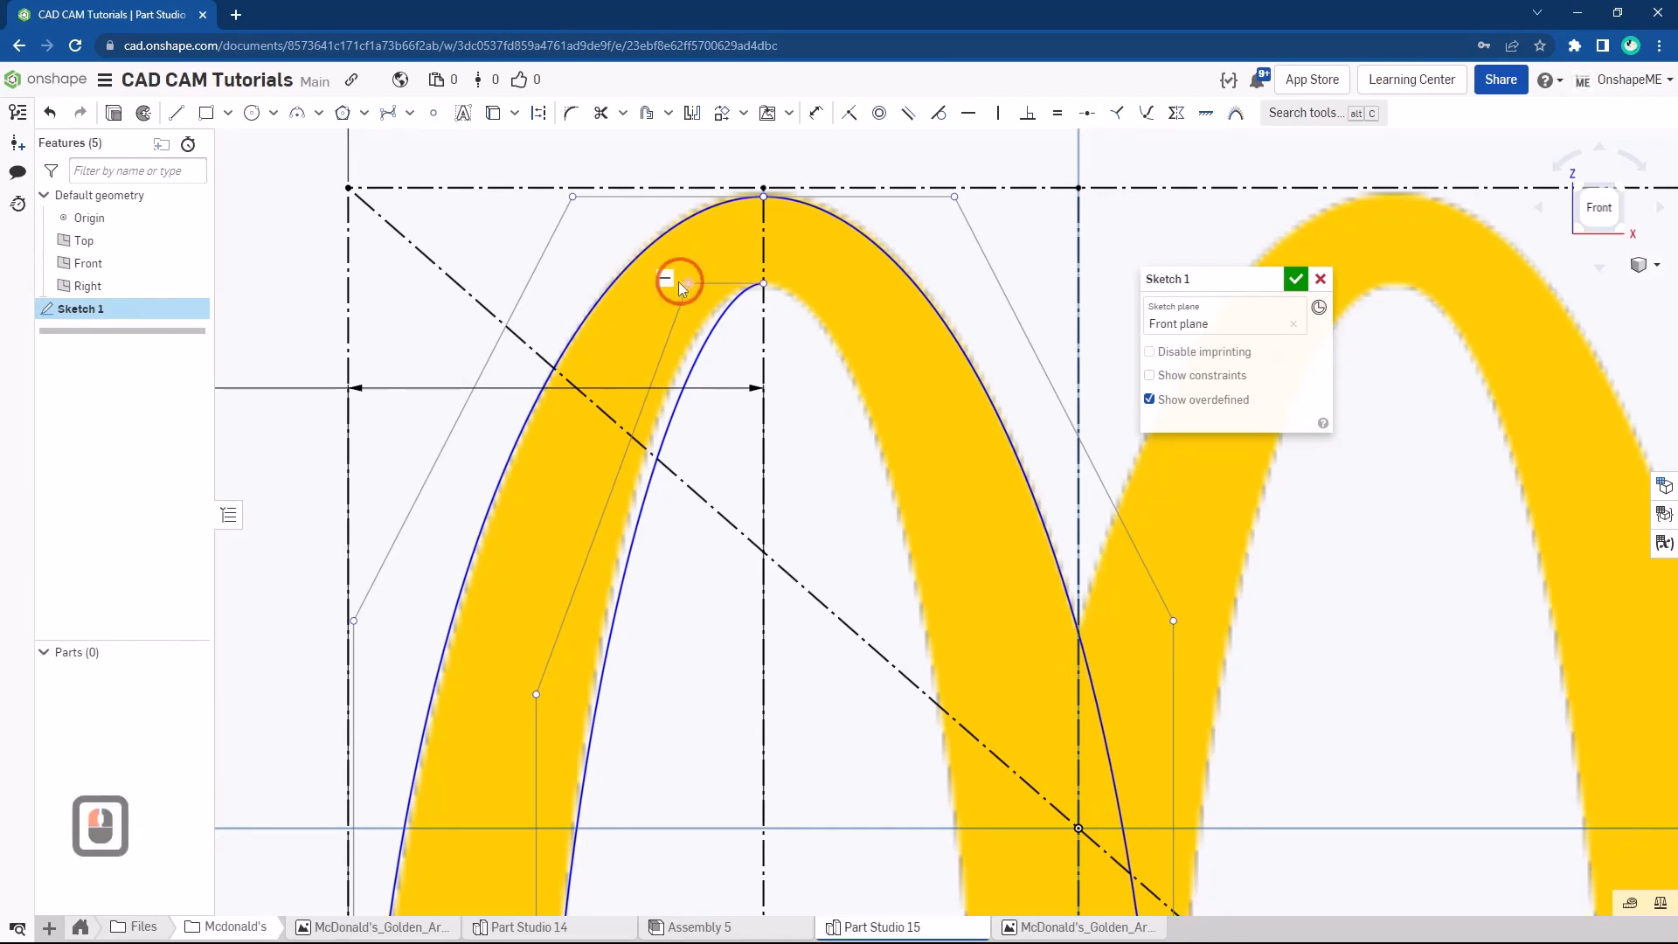
left_click_drag(678, 281, 670, 282)
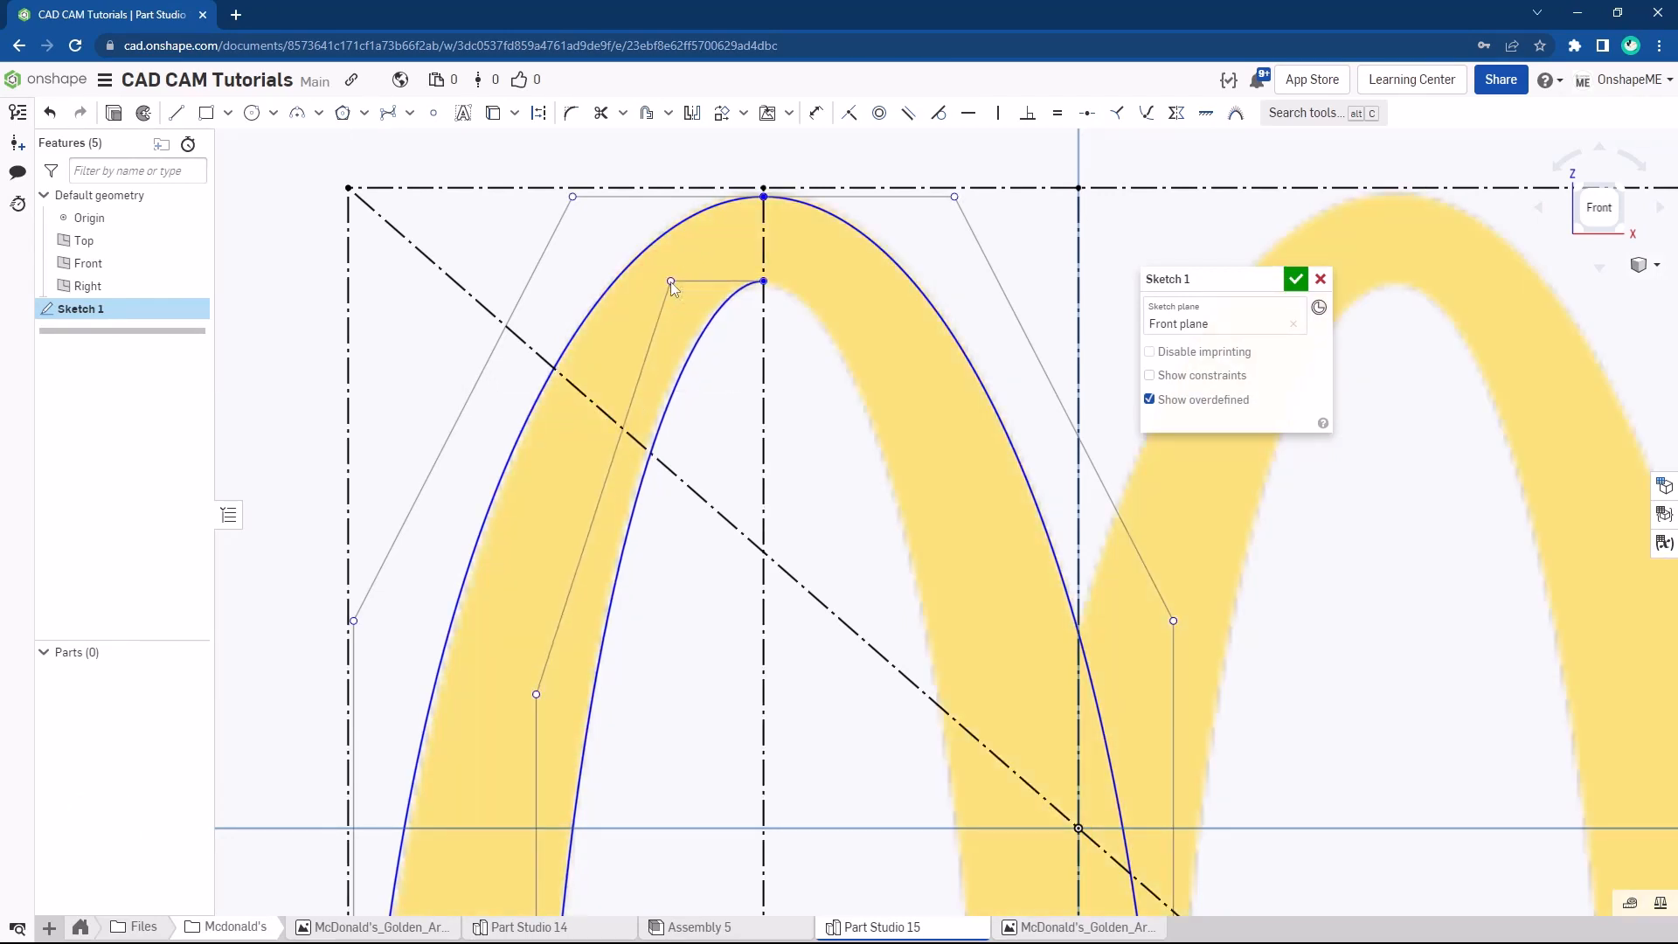
scroll(712, 336, "up", 2)
scroll(678, 426, "up", 1)
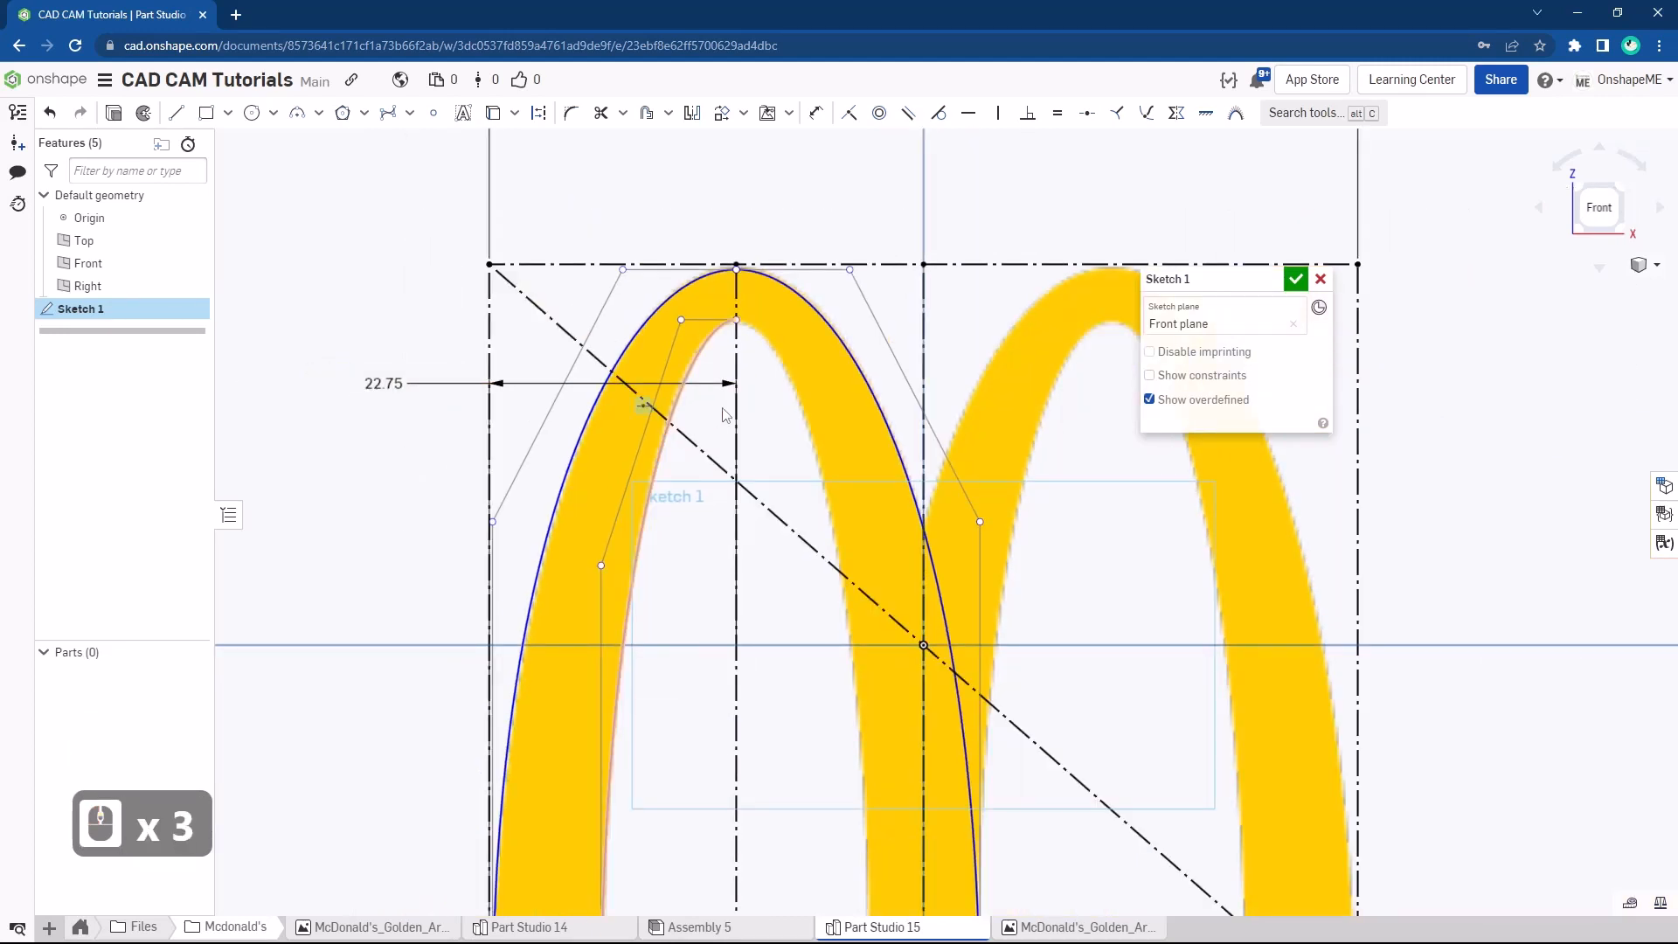
scroll(724, 409, "up", 1, "ctrl")
middle_click_drag(732, 398, 715, 402, "ctrl")
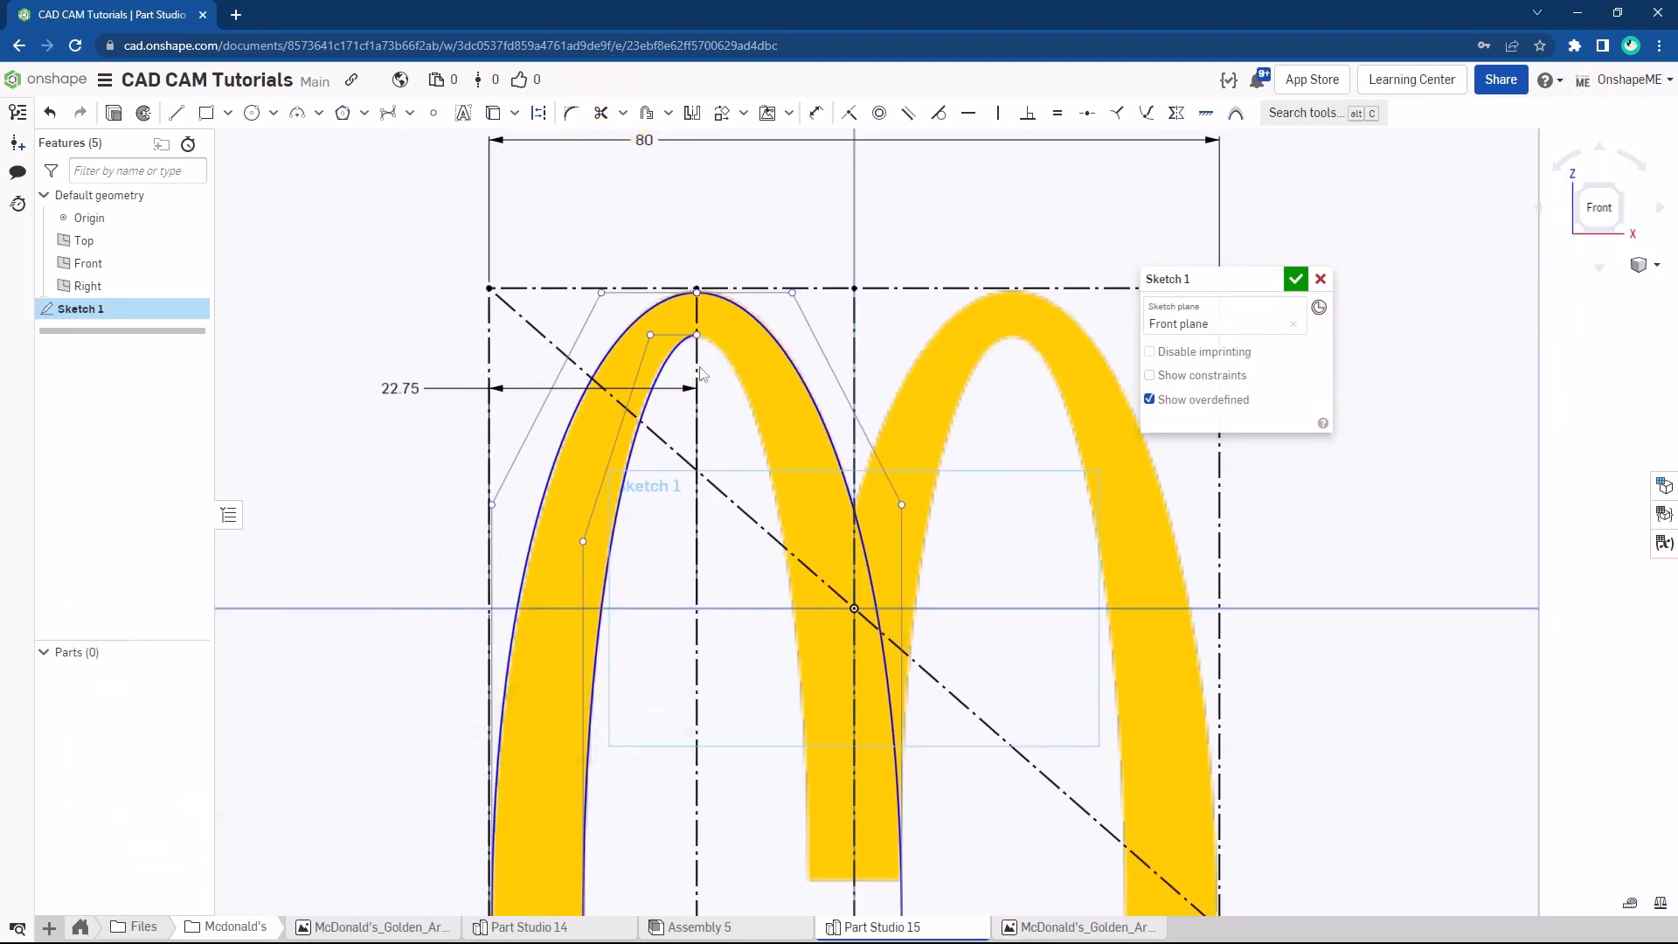
Draw a Bezier curve along the left arch's inner right edge, from the inner curve's peak to the middle leg's bottom left corner
scroll(710, 373, "down", 2)
key("s")
key("Escape")
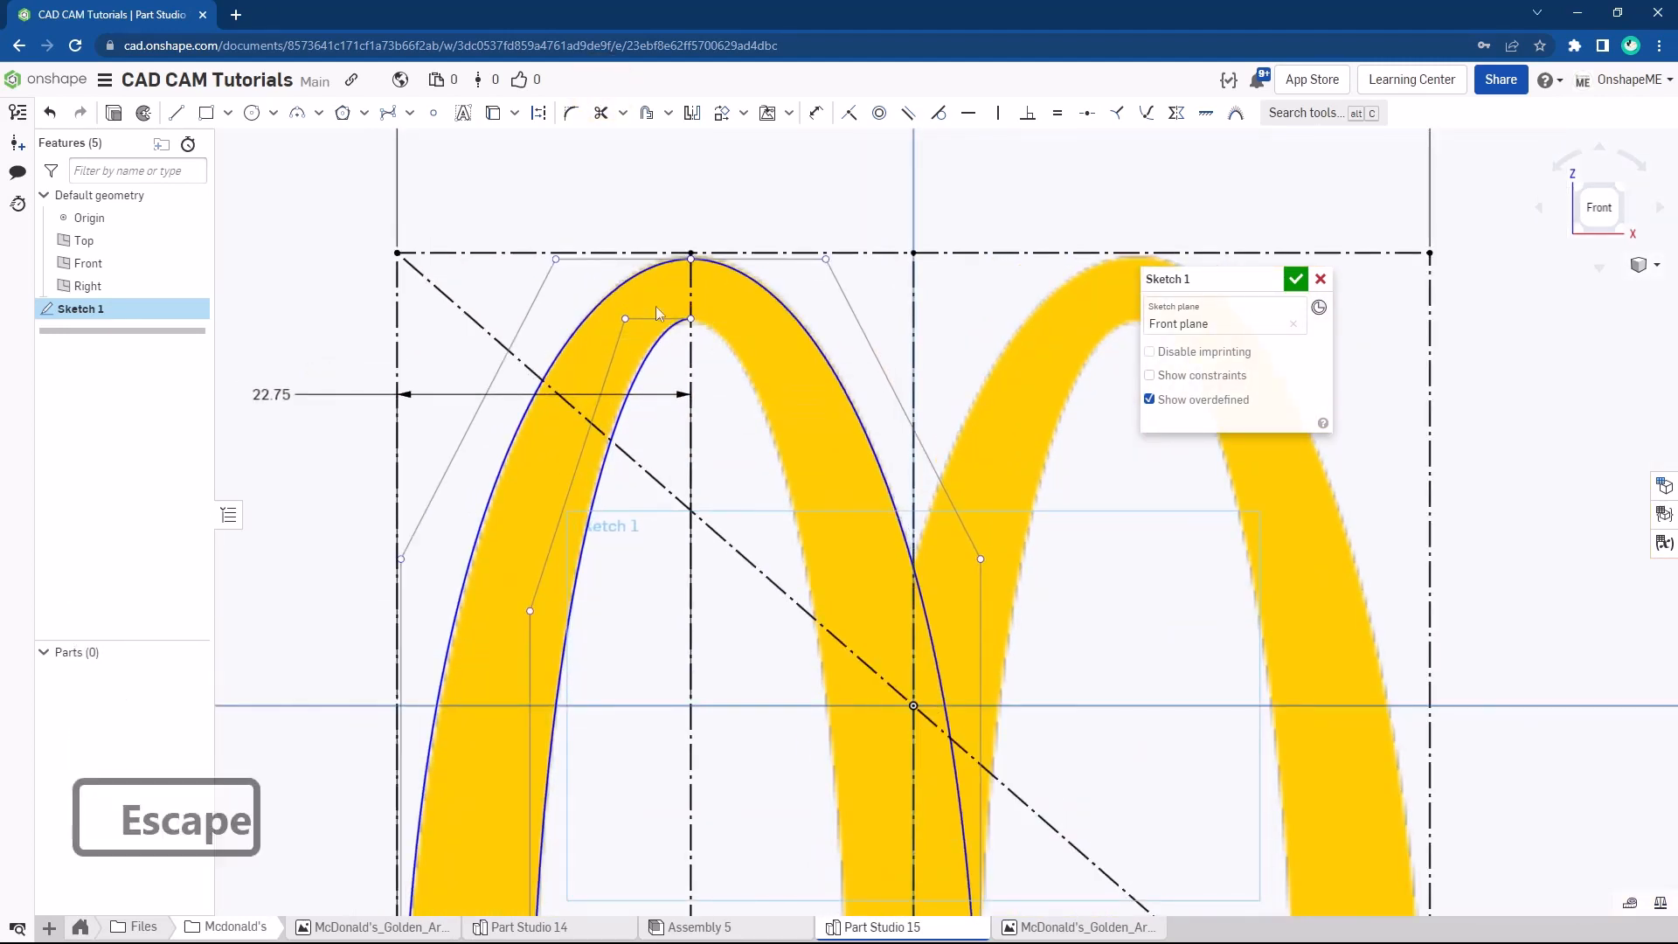
left_click(387, 113)
scroll(686, 316, "down", 2)
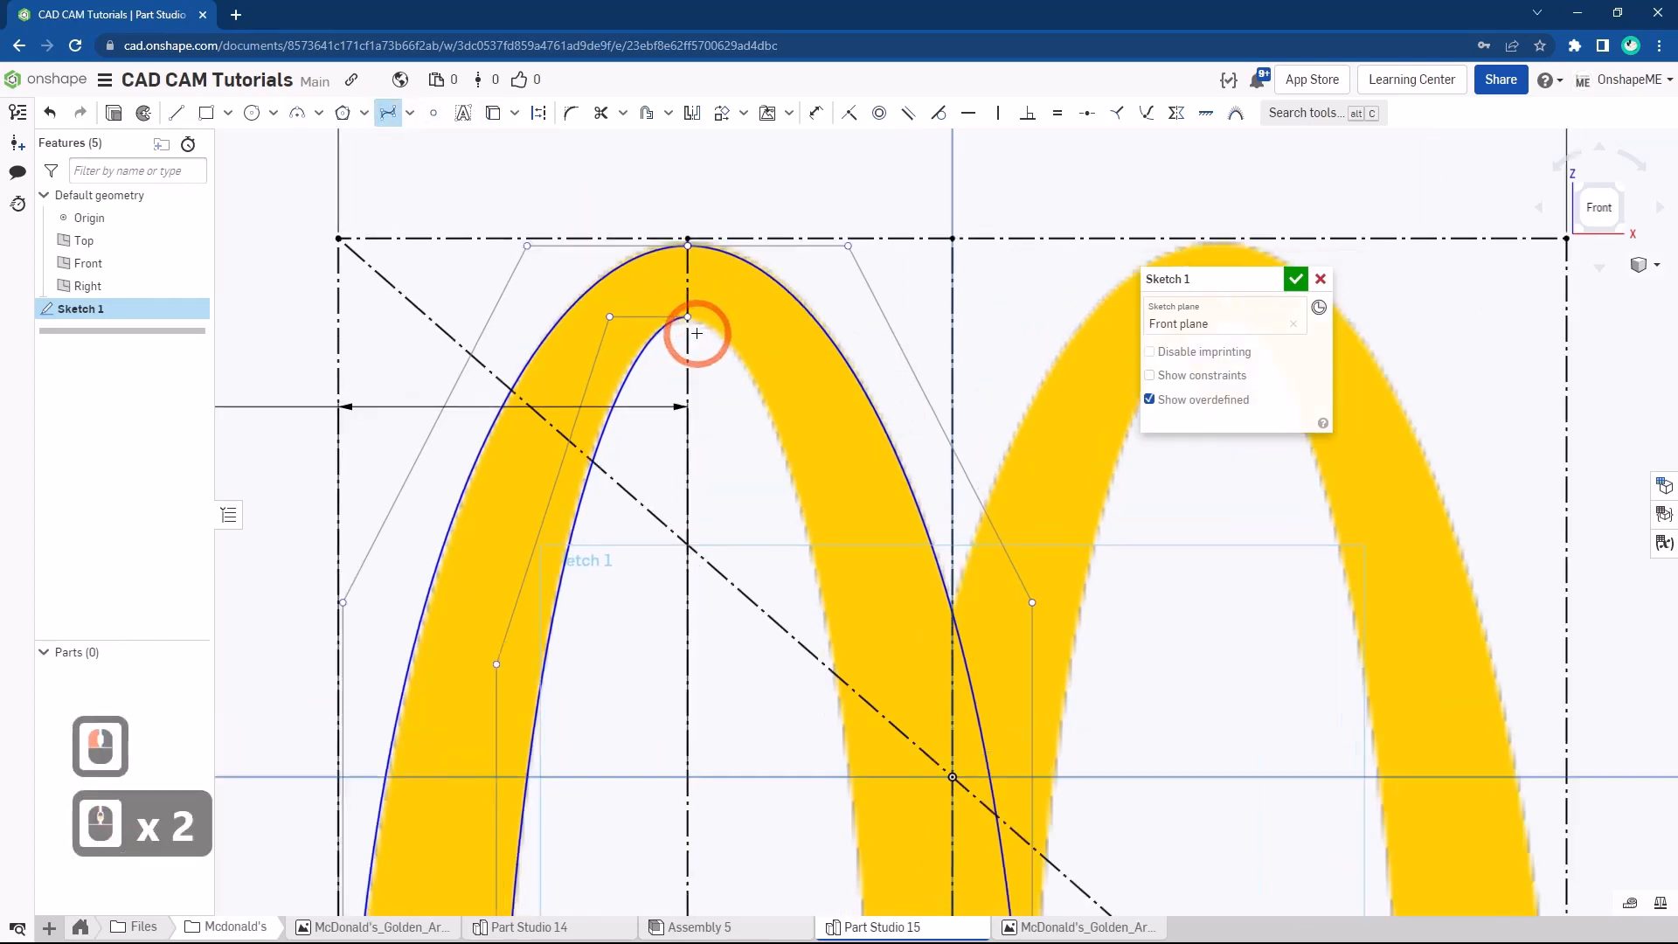
left_click(684, 314)
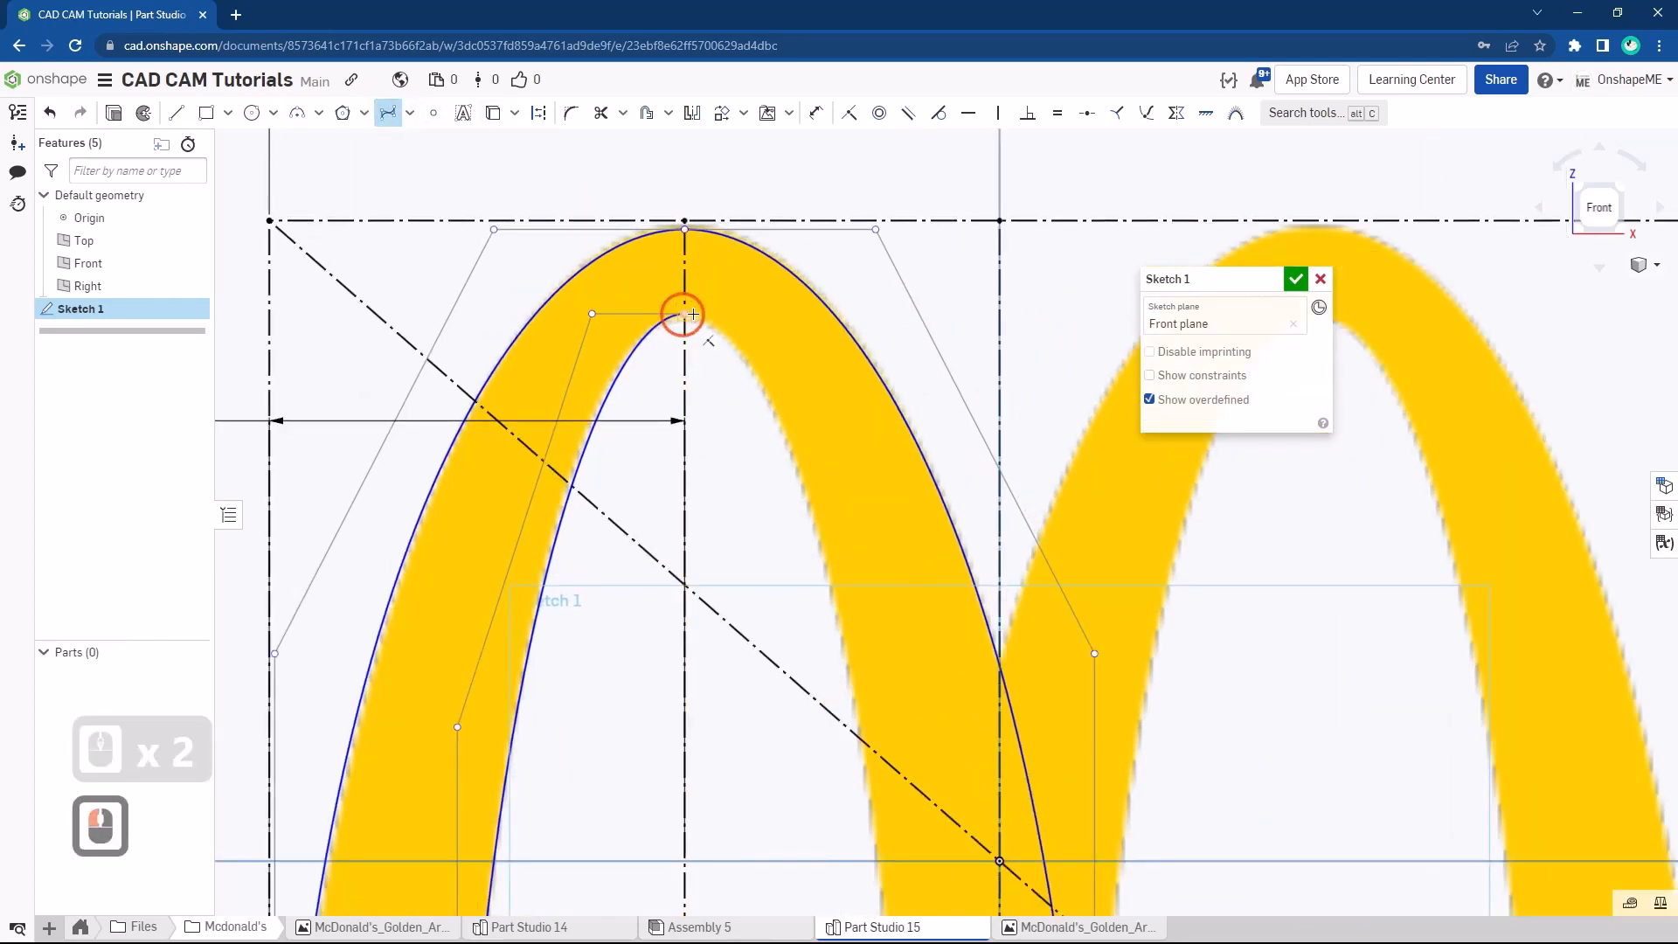
left_click(748, 314)
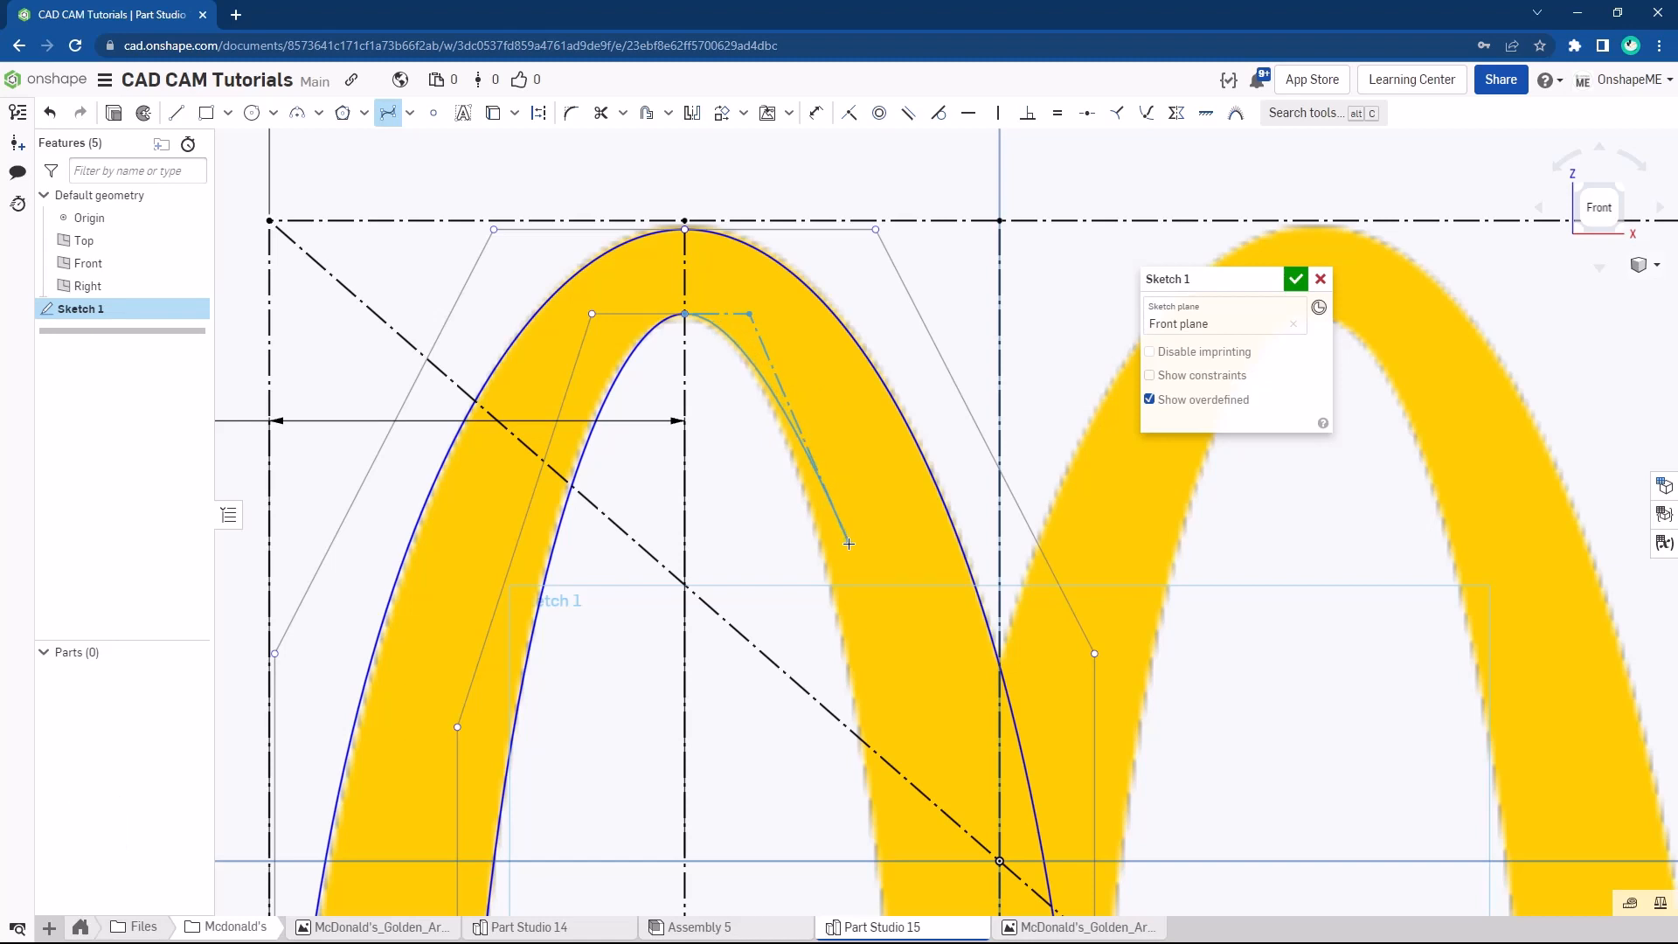
double_click(856, 706)
scroll(854, 705, "down", 3, "ctrl")
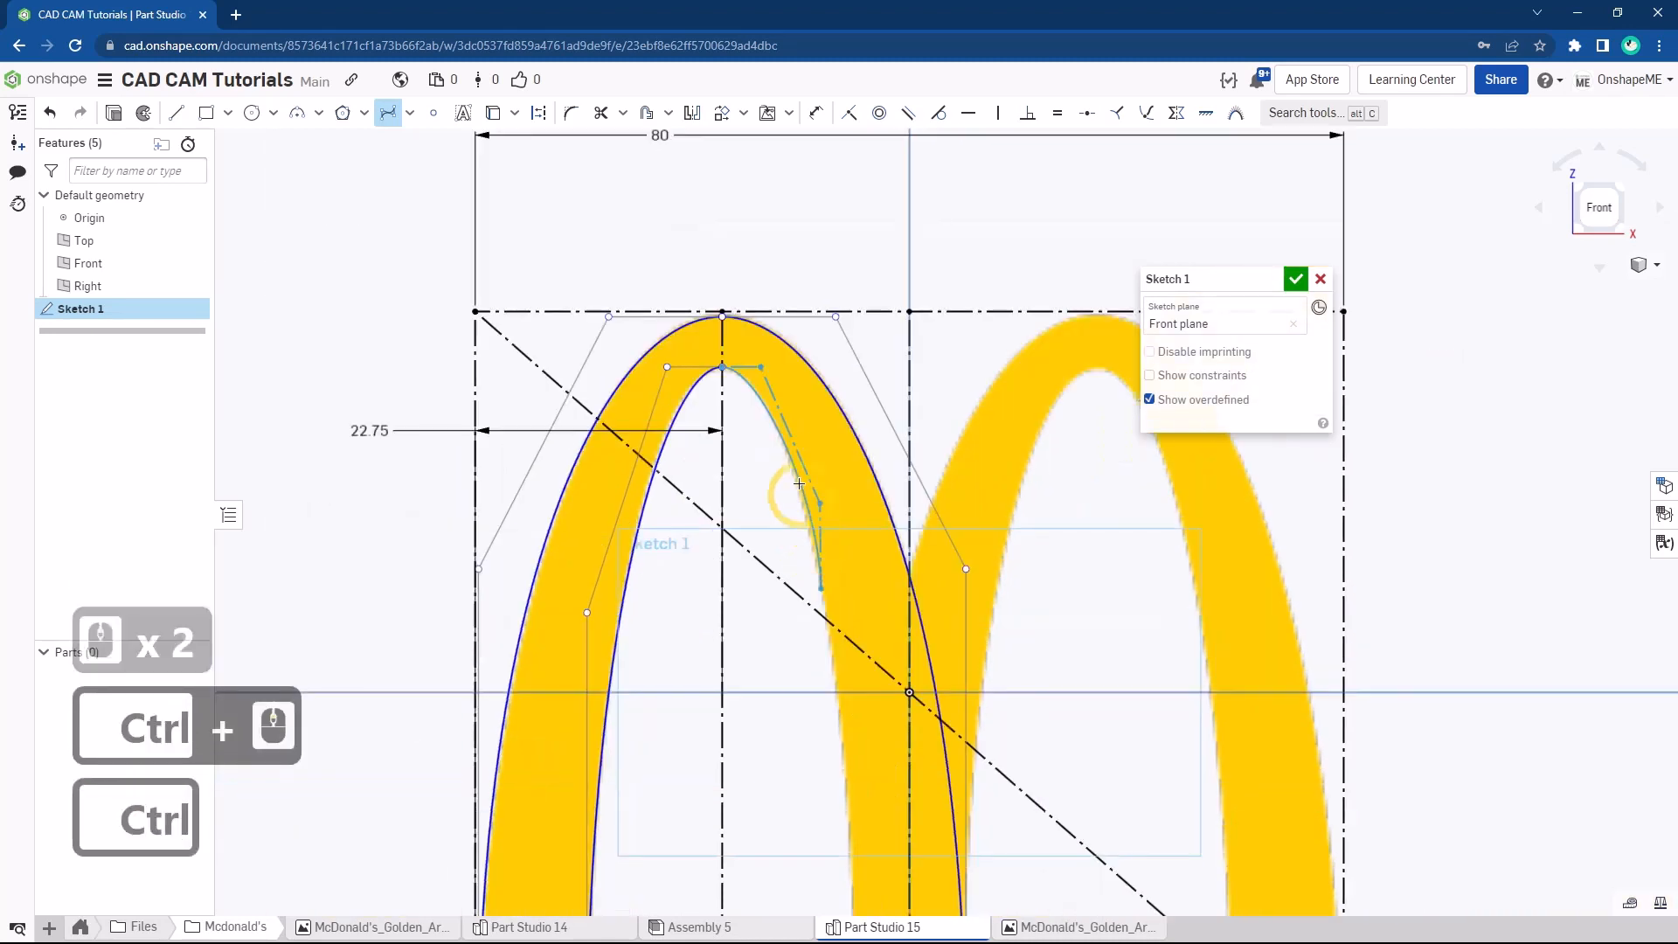
scroll(795, 484, "down", 1)
scroll(832, 823, "up", 2)
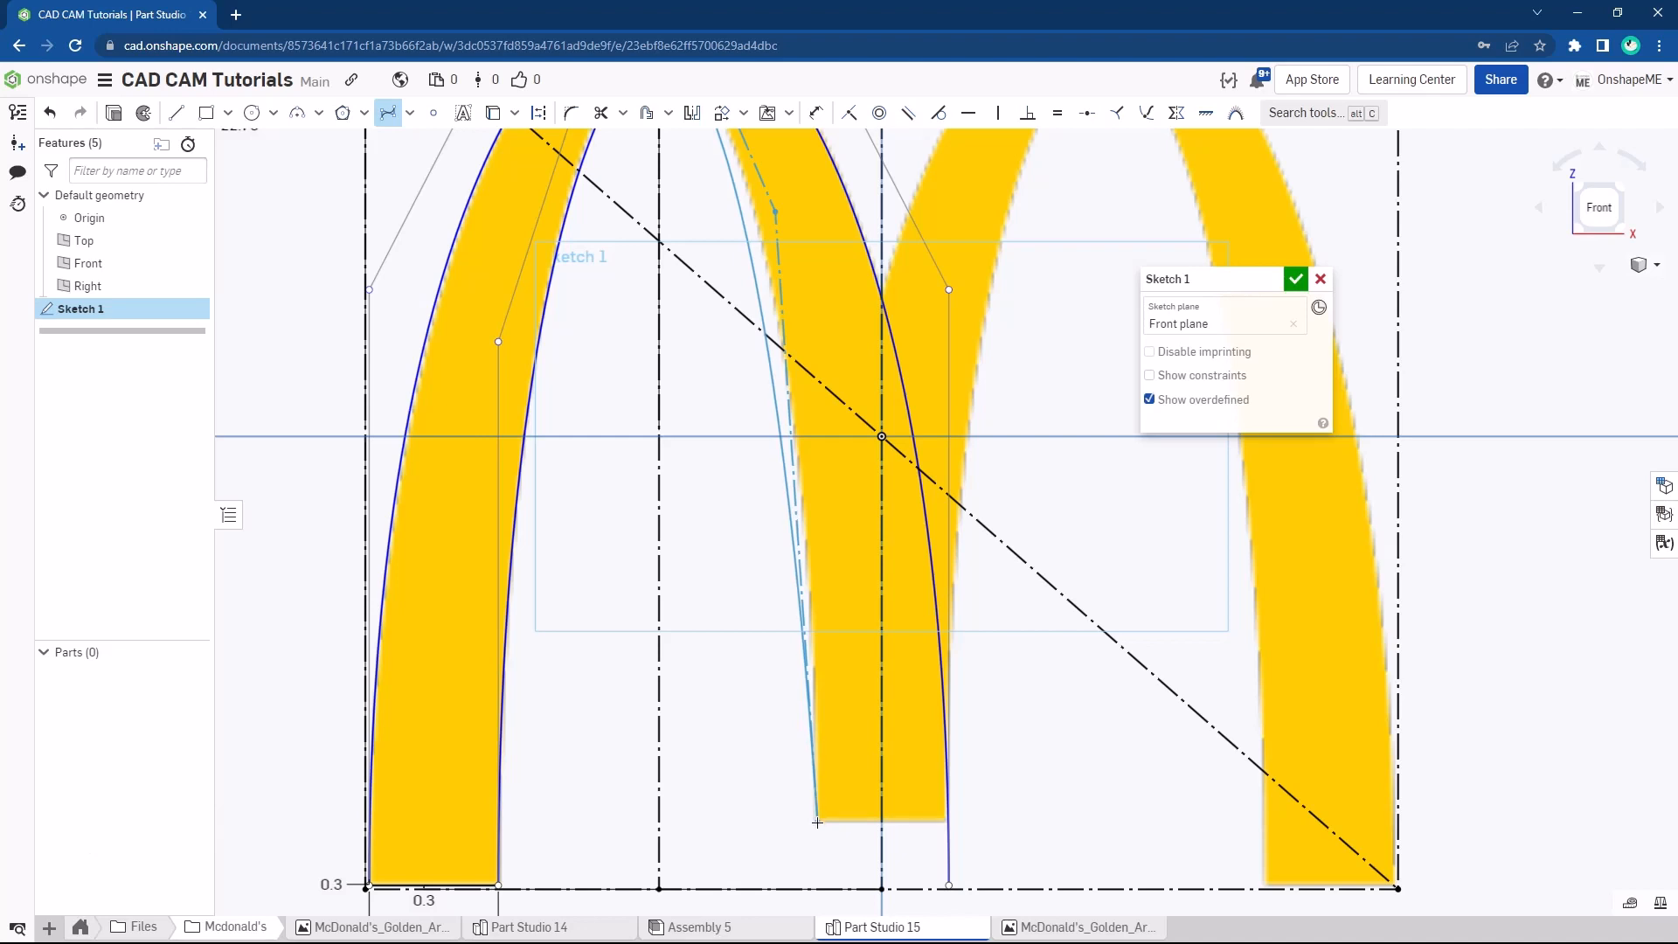
left_click(817, 823)
key("Escape")
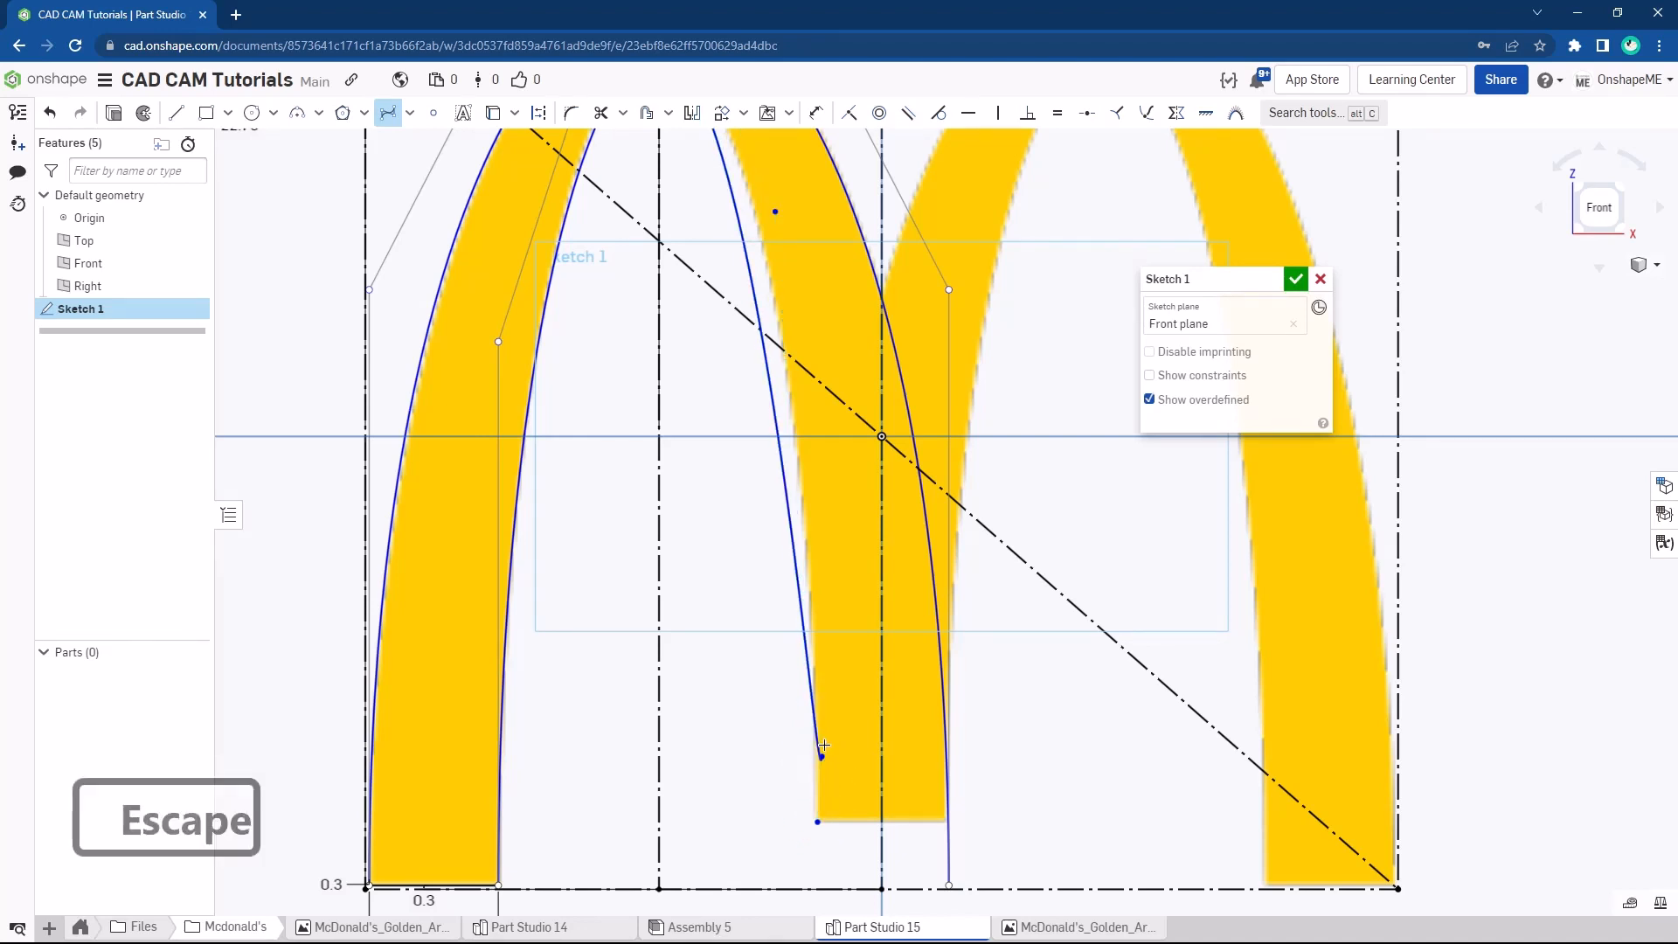
Make the top horizontal control lines of the two inner curves equal in length
scroll(831, 723, "down", 3)
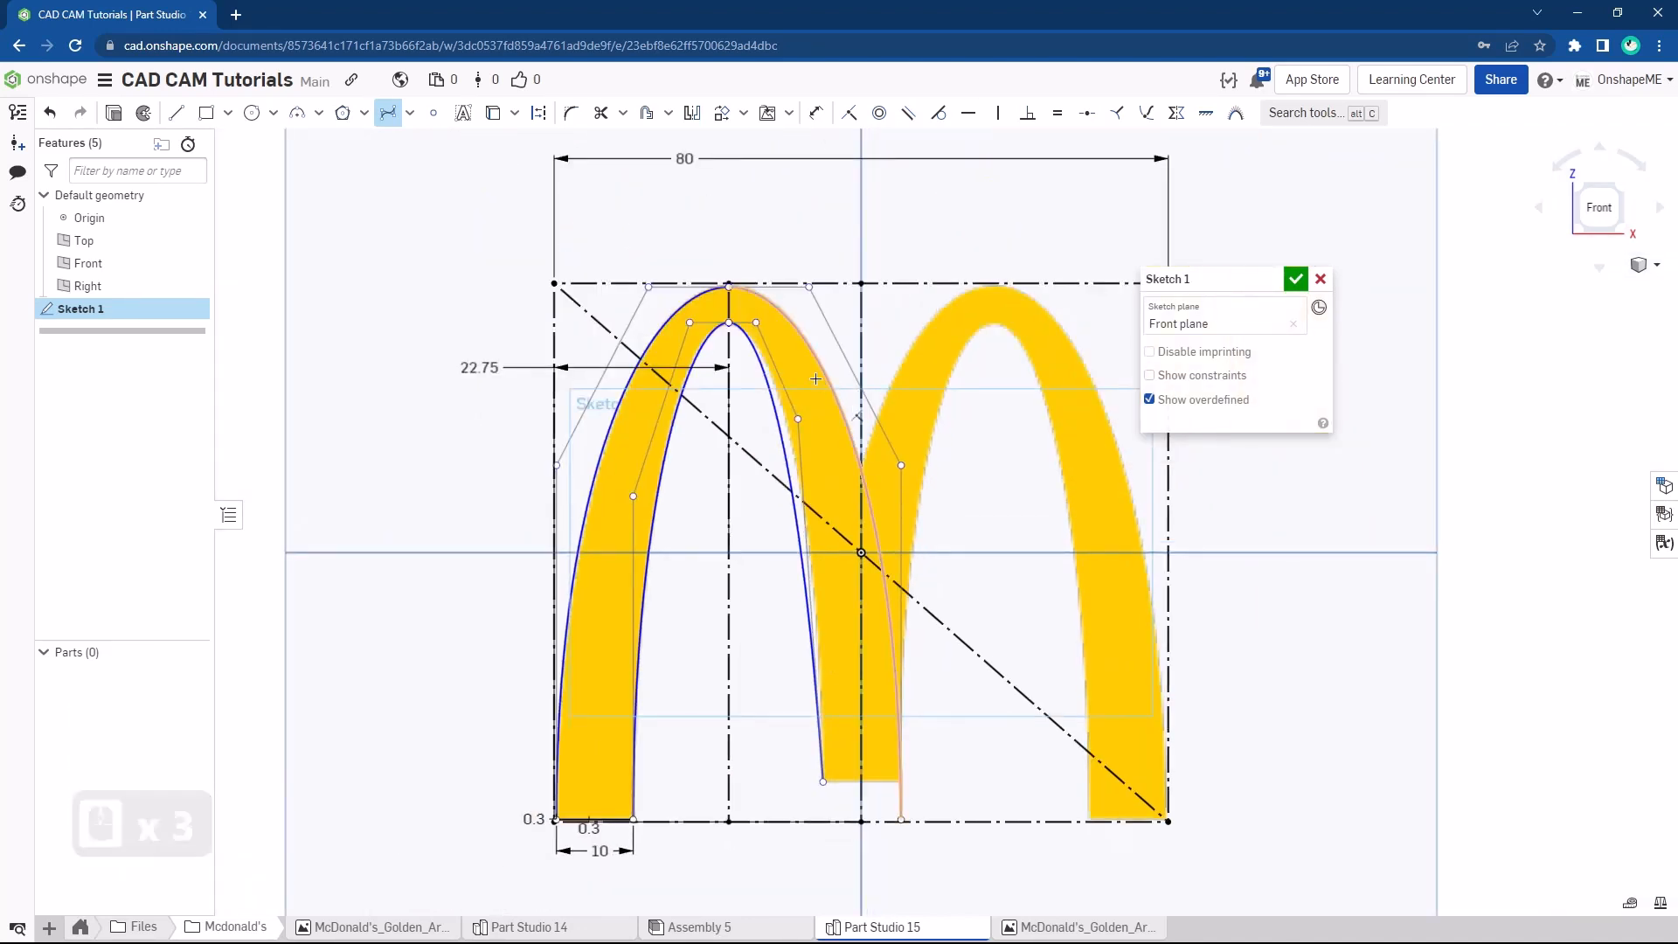
scroll(756, 314, "up", 3)
key("Escape")
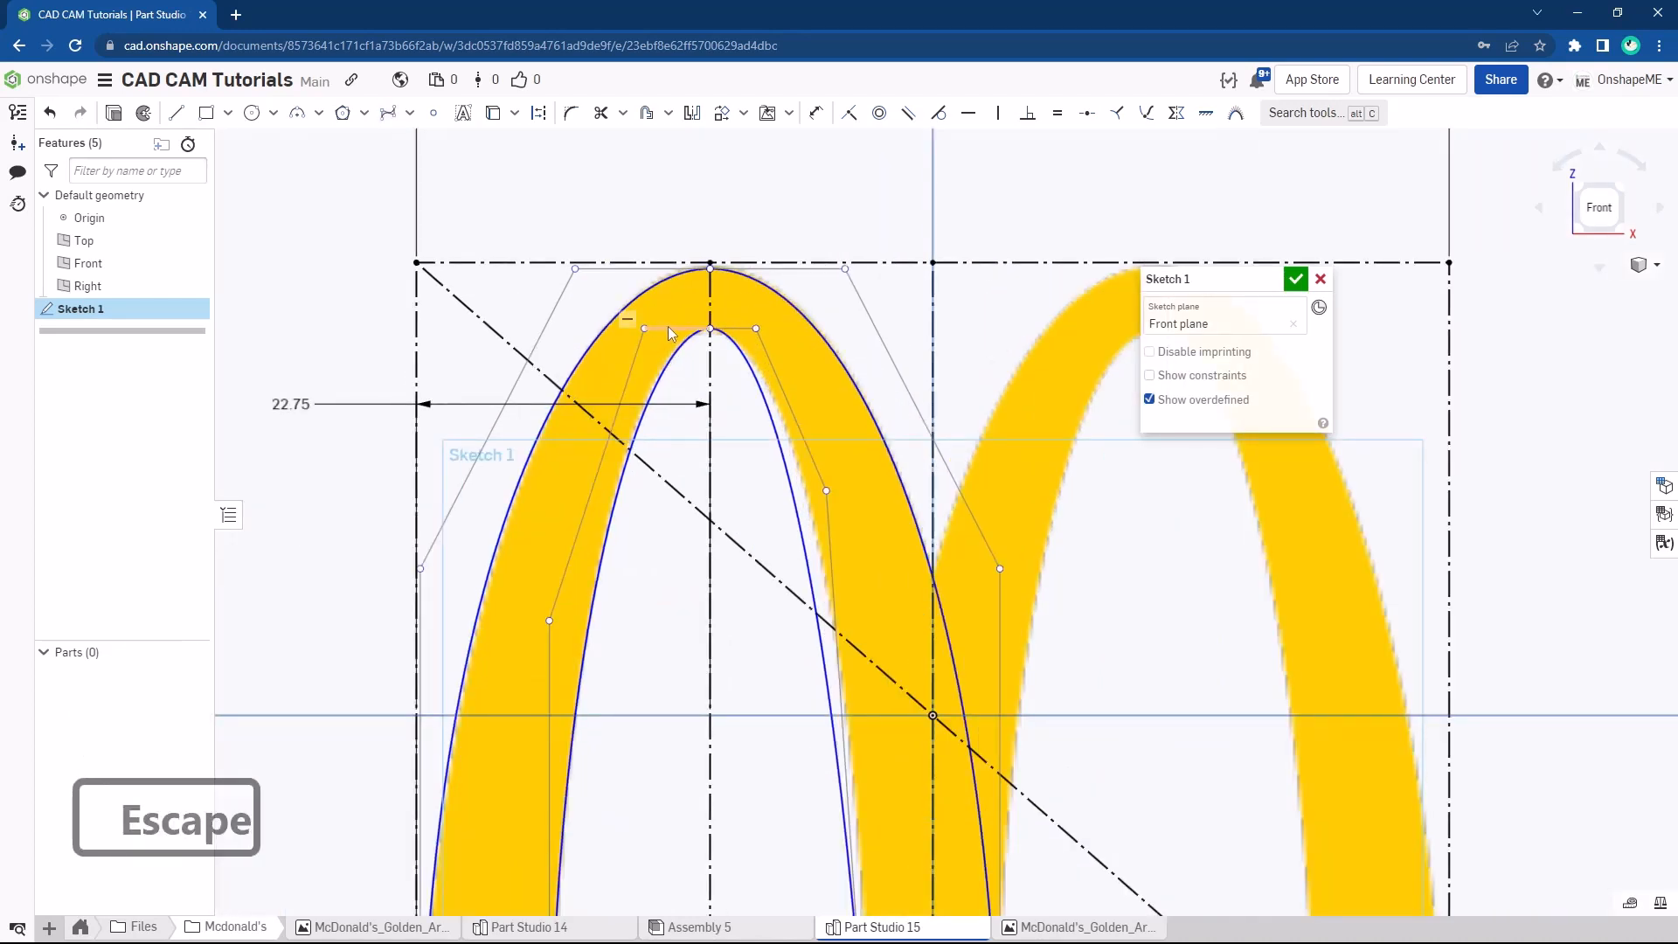
left_click(729, 328)
left_click(737, 331)
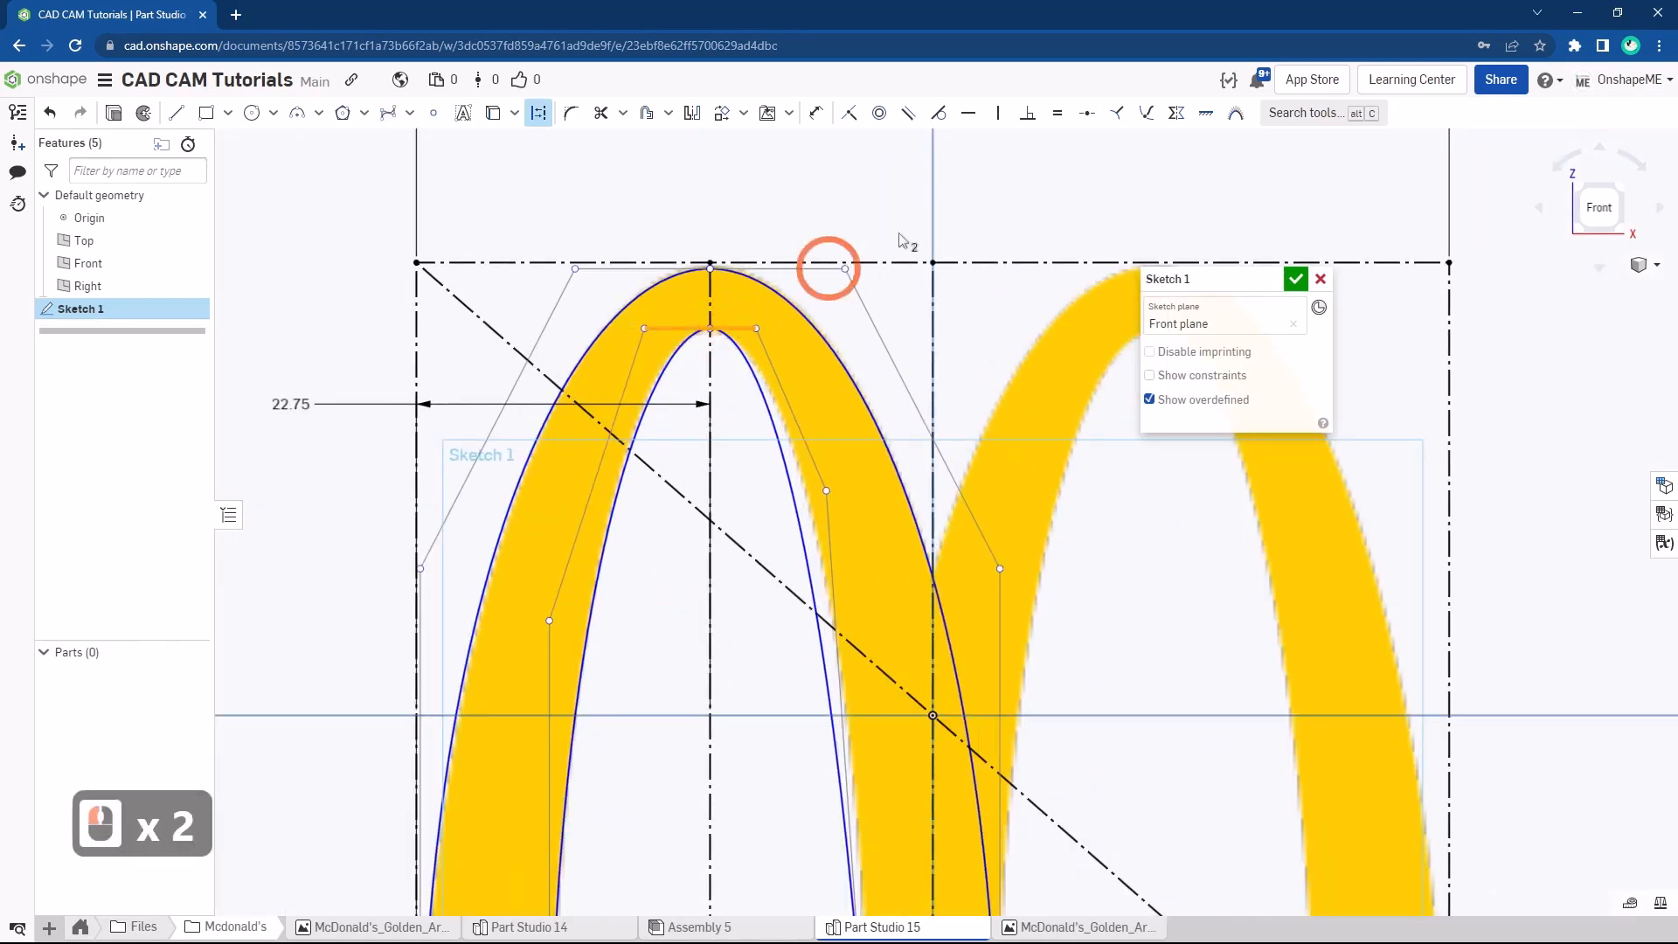
left_click(1058, 118)
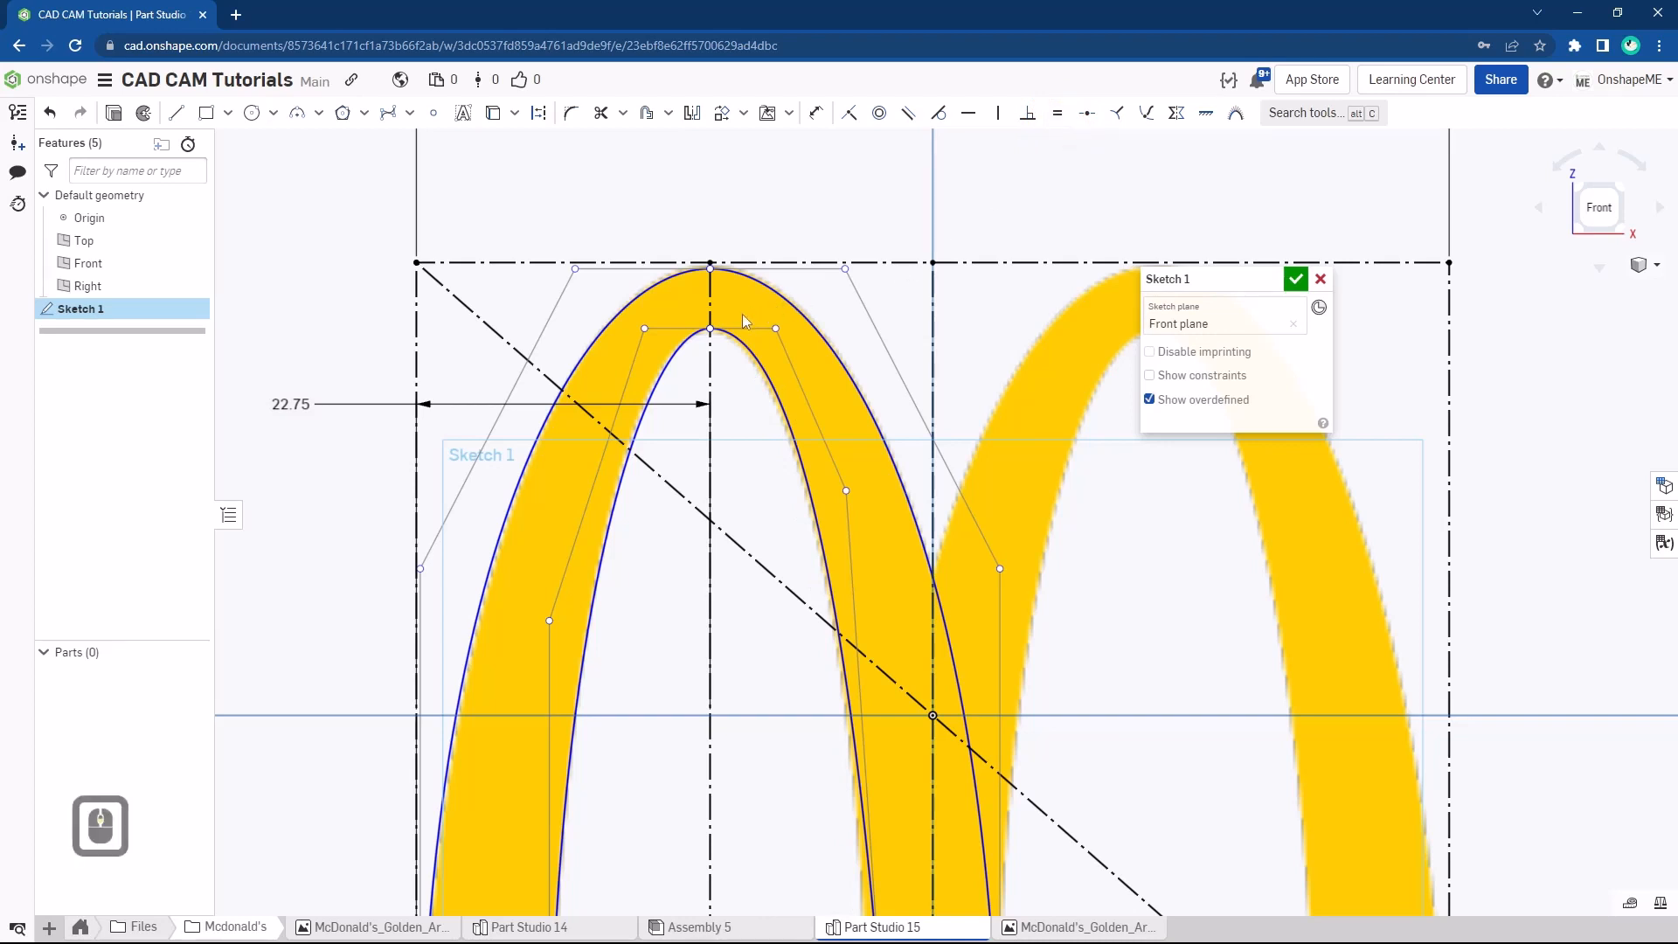
Move the right inner curve's lower endpoint outward to the bottom left corner of the image's middle leg
scroll(744, 321, "up", 3)
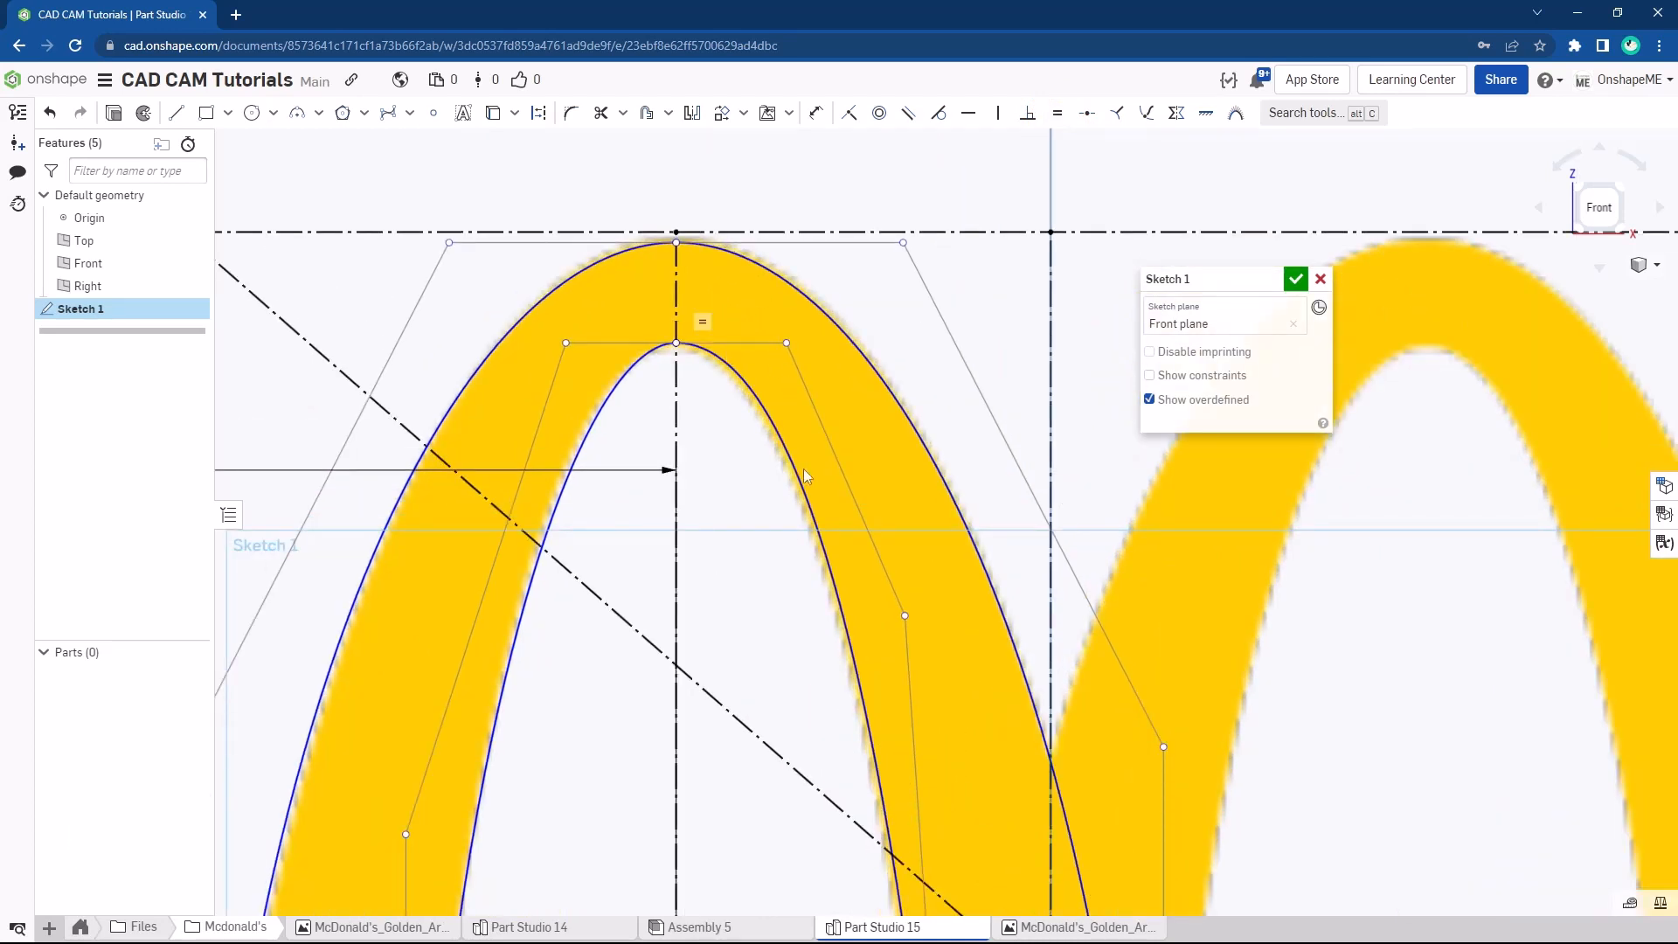
scroll(805, 472, "down", 2)
right_click_drag(848, 712, 798, 562, "ctrl")
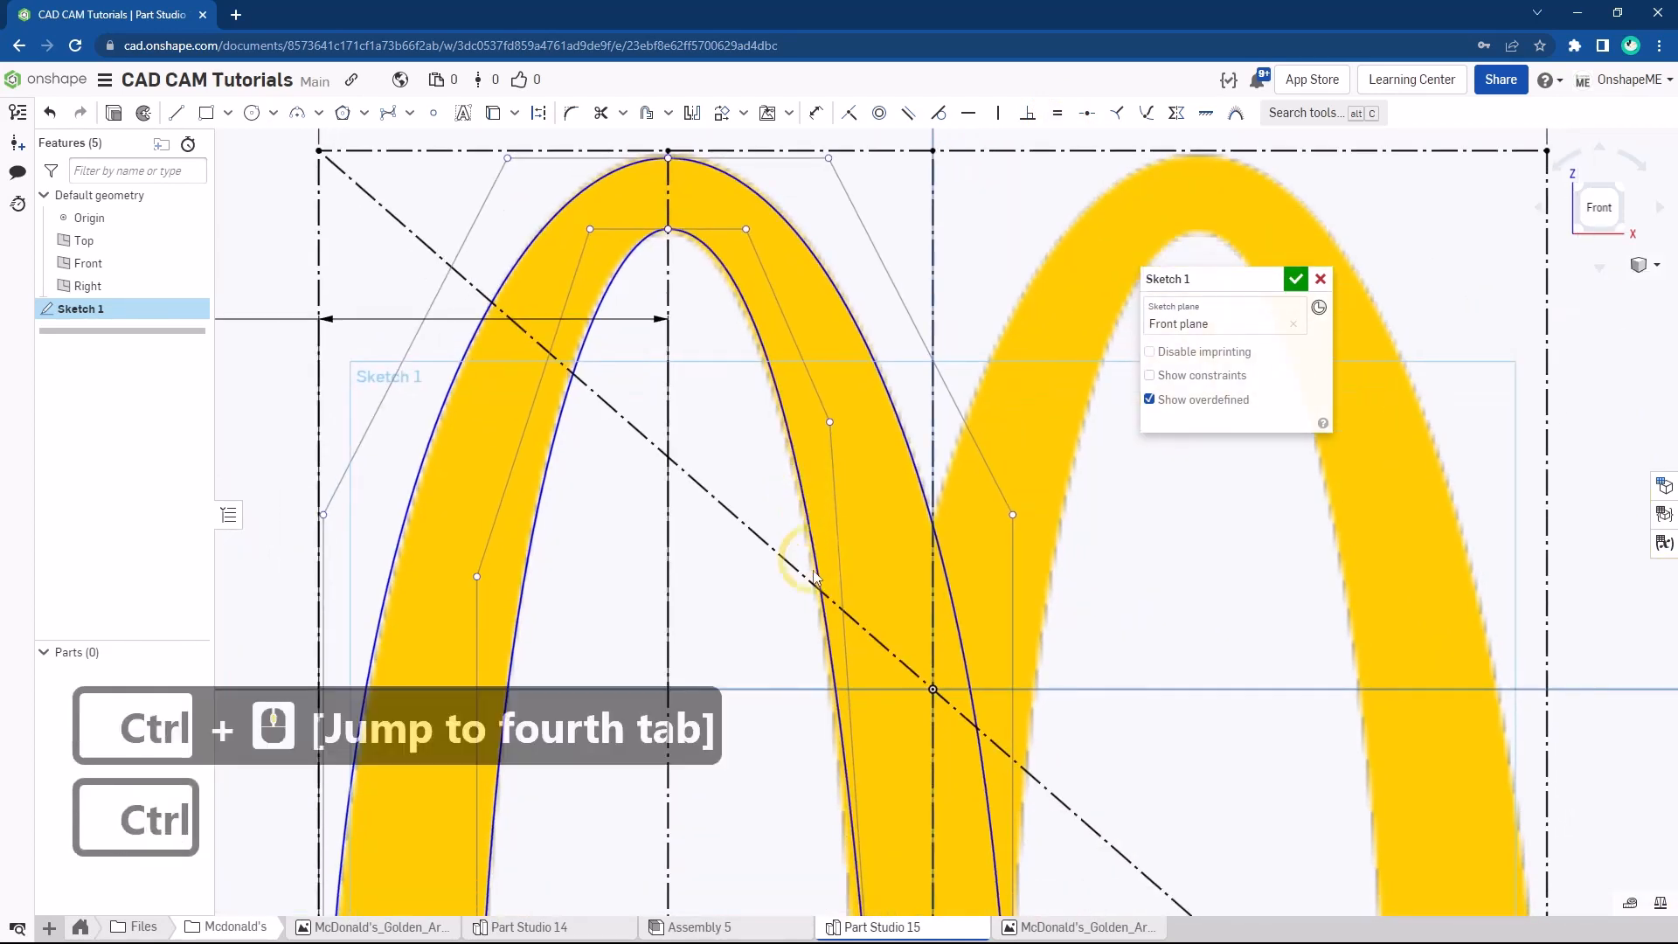
scroll(812, 578, "down", 2)
right_click_drag(750, 437, 688, 266, "ctrl")
scroll(765, 725, "up", 2)
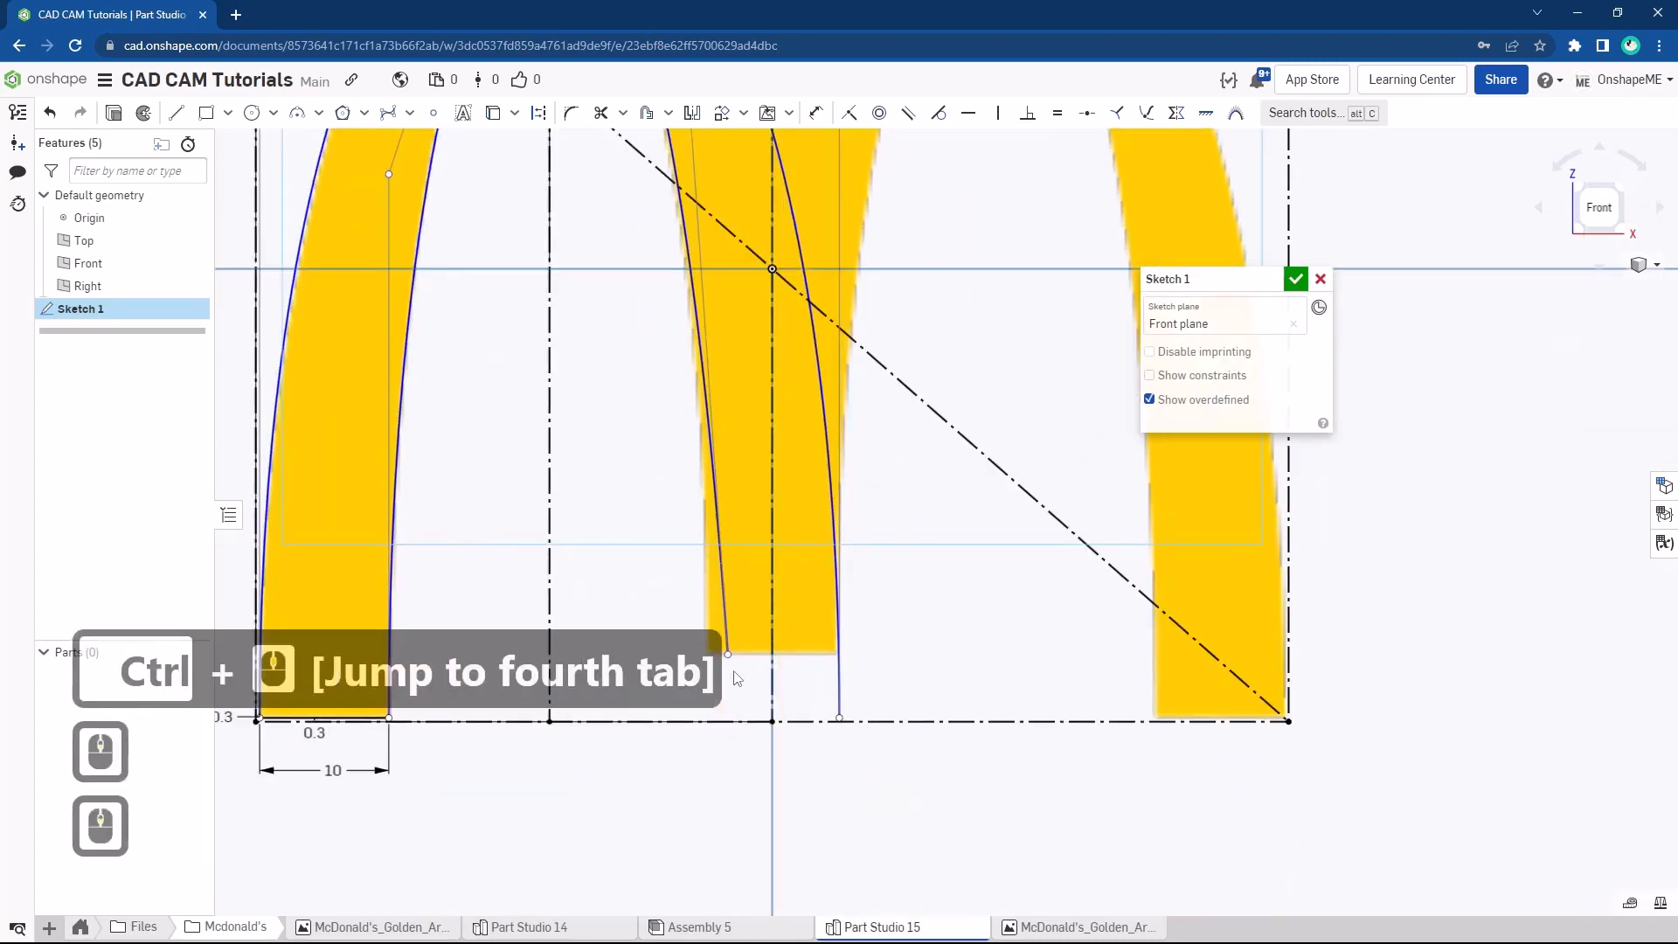
mouse_move(723, 648)
left_mouse_down()
mouse_move(685, 648)
mouse_move(699, 647)
left_mouse_up()
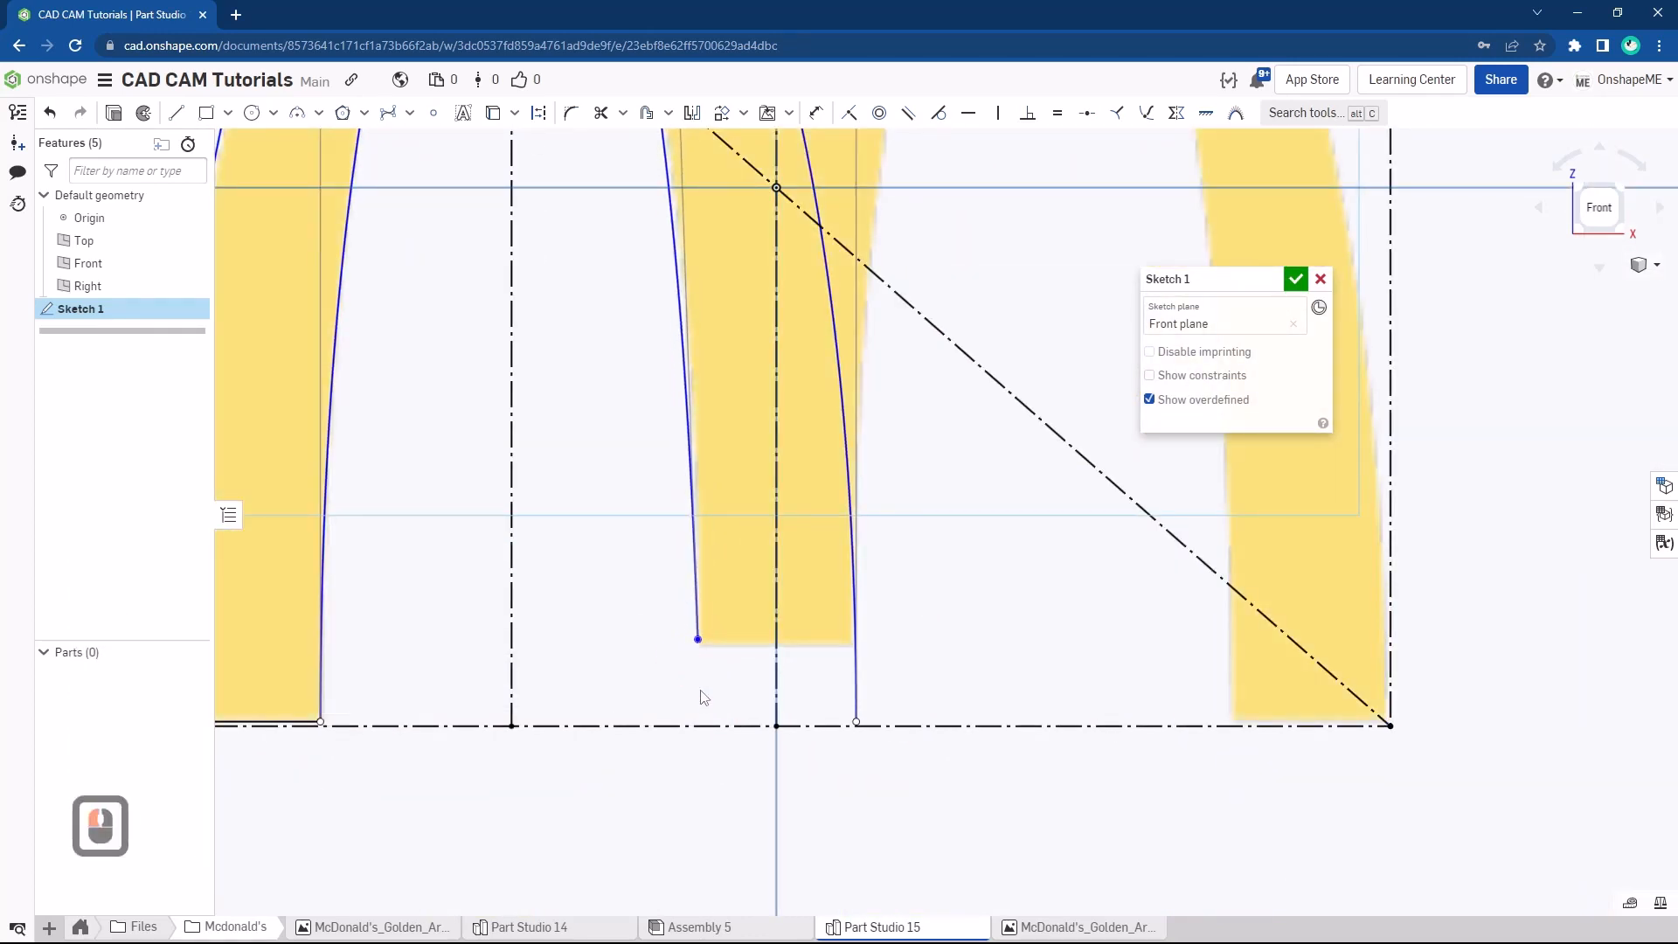
Draw a horizontal line about 9 mm long across the middle leg's bottom, starting at the right inner curve's lower endpoint
key("s")
left_click(705, 648)
scroll(703, 644, "up", 1)
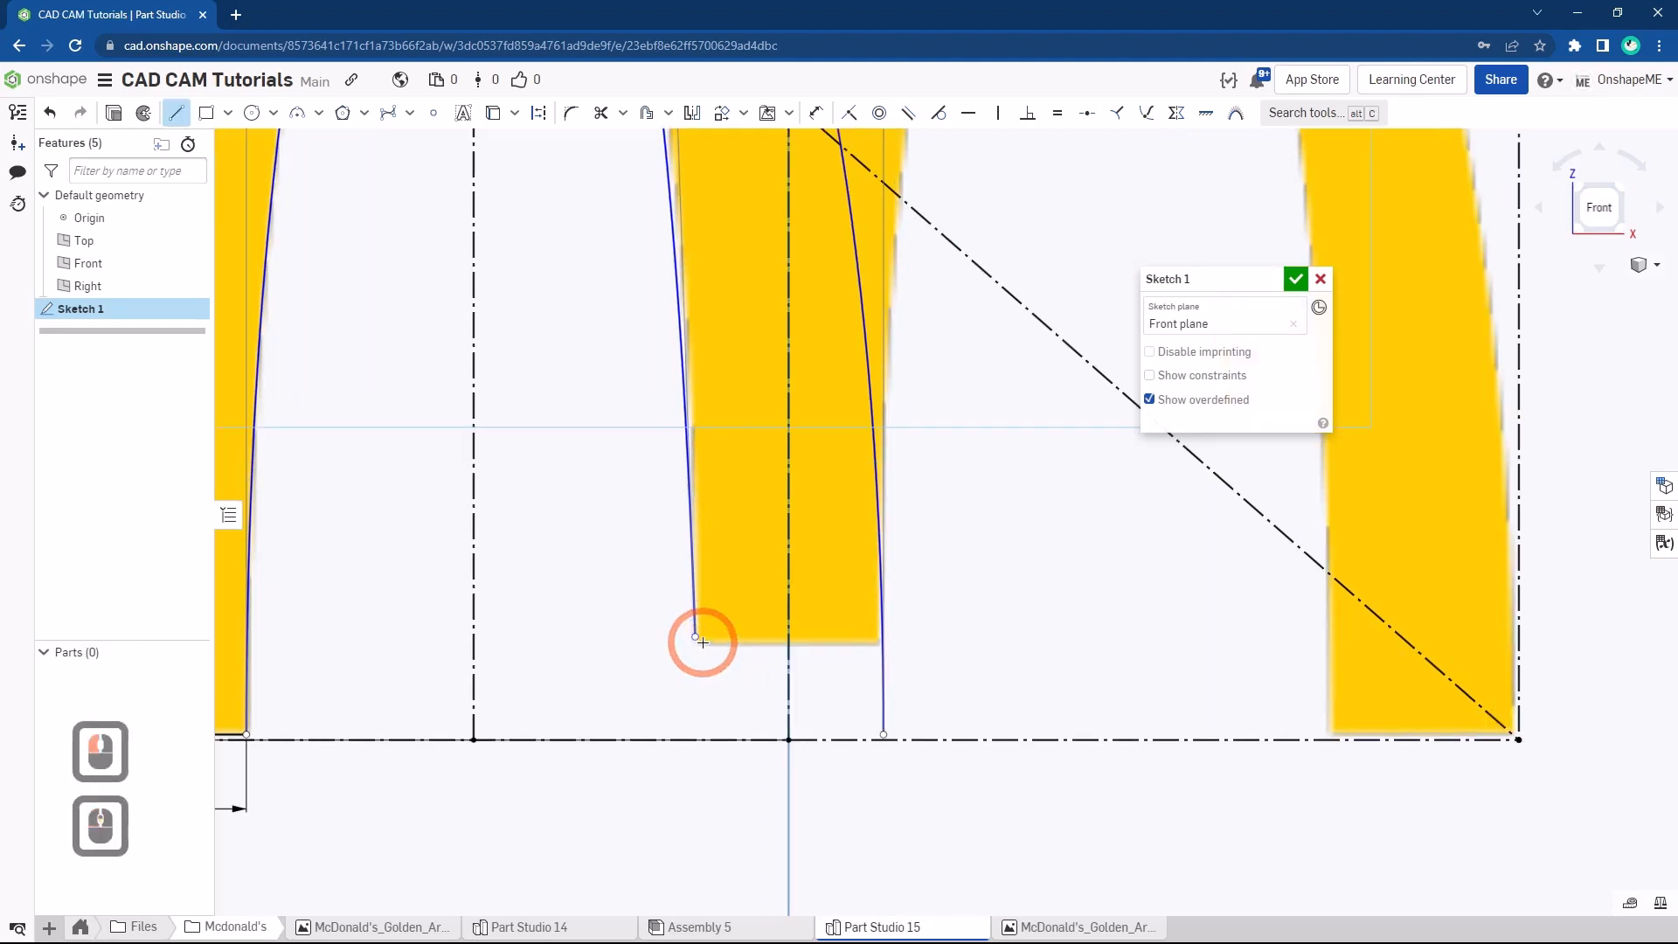
left_click_drag(699, 638, 853, 639)
key("Escape")
key("Escape")
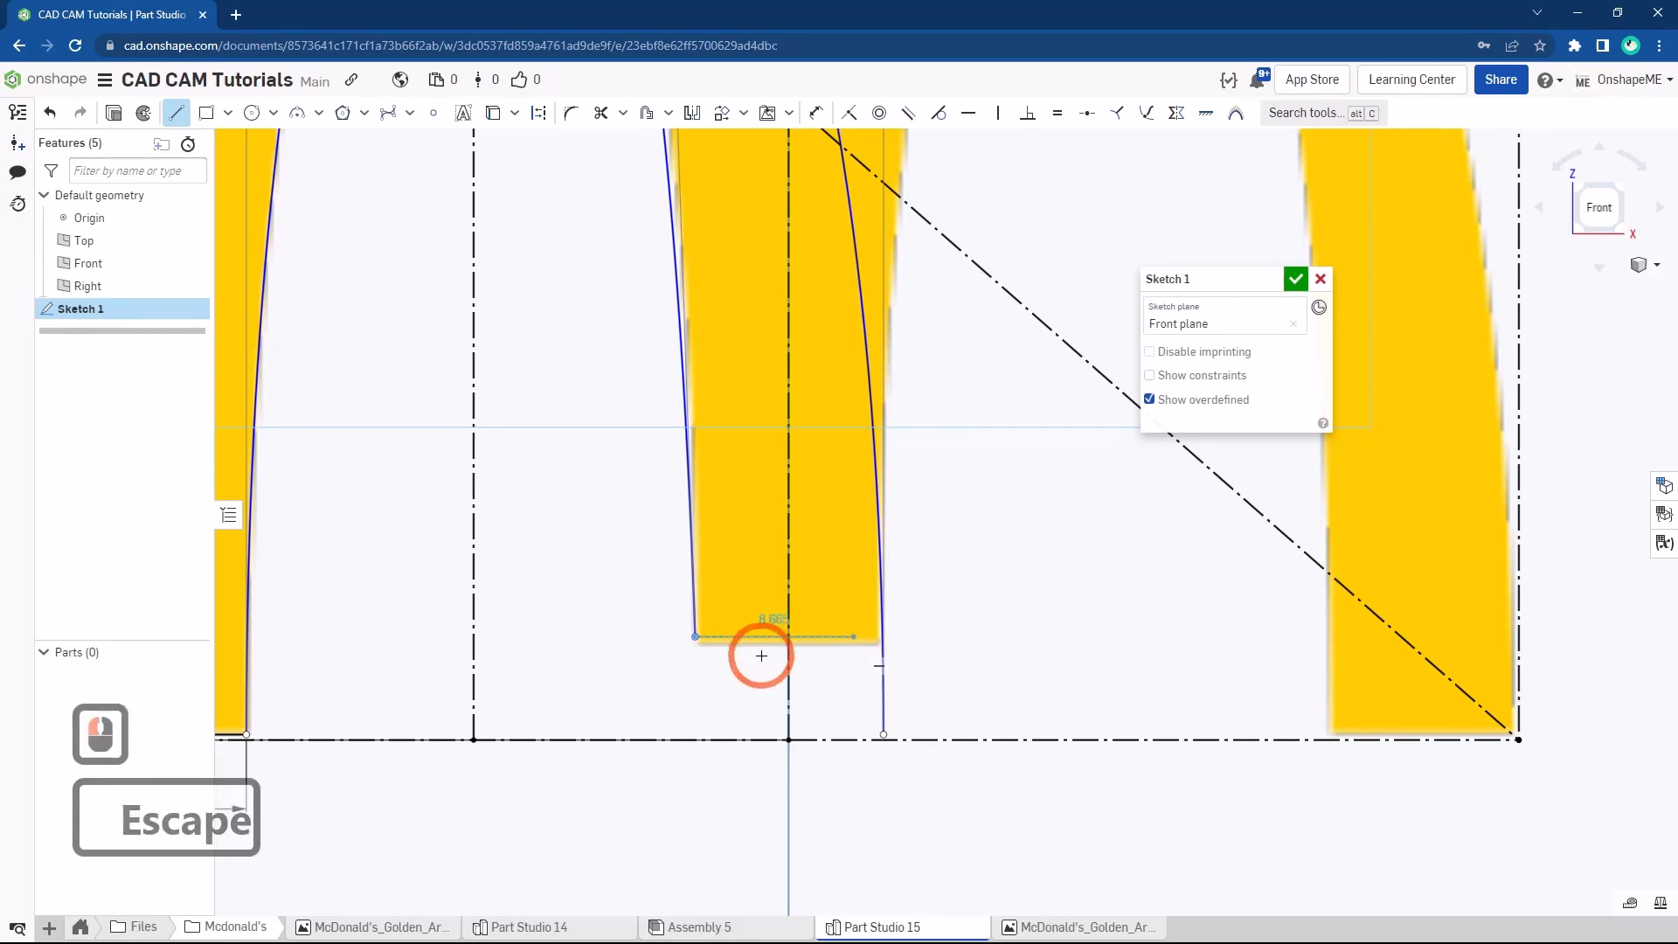
Place a sketch point at the midpoint of the middle leg's bottom line
scroll(749, 663, "up", 3)
key("s")
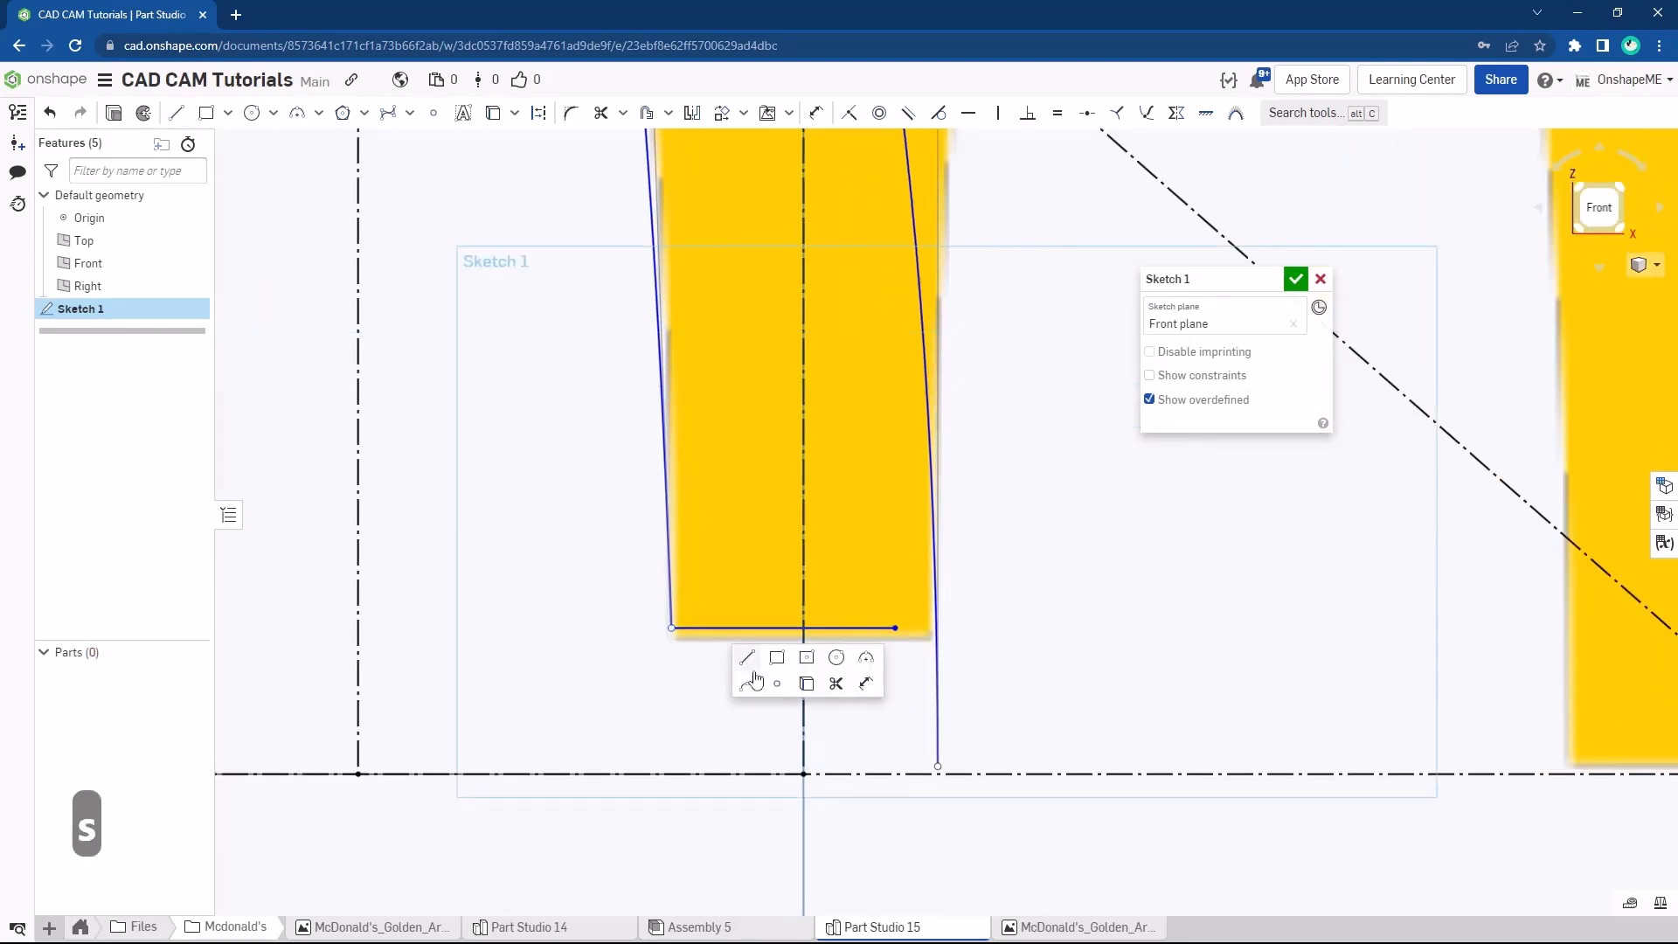
left_click(777, 685)
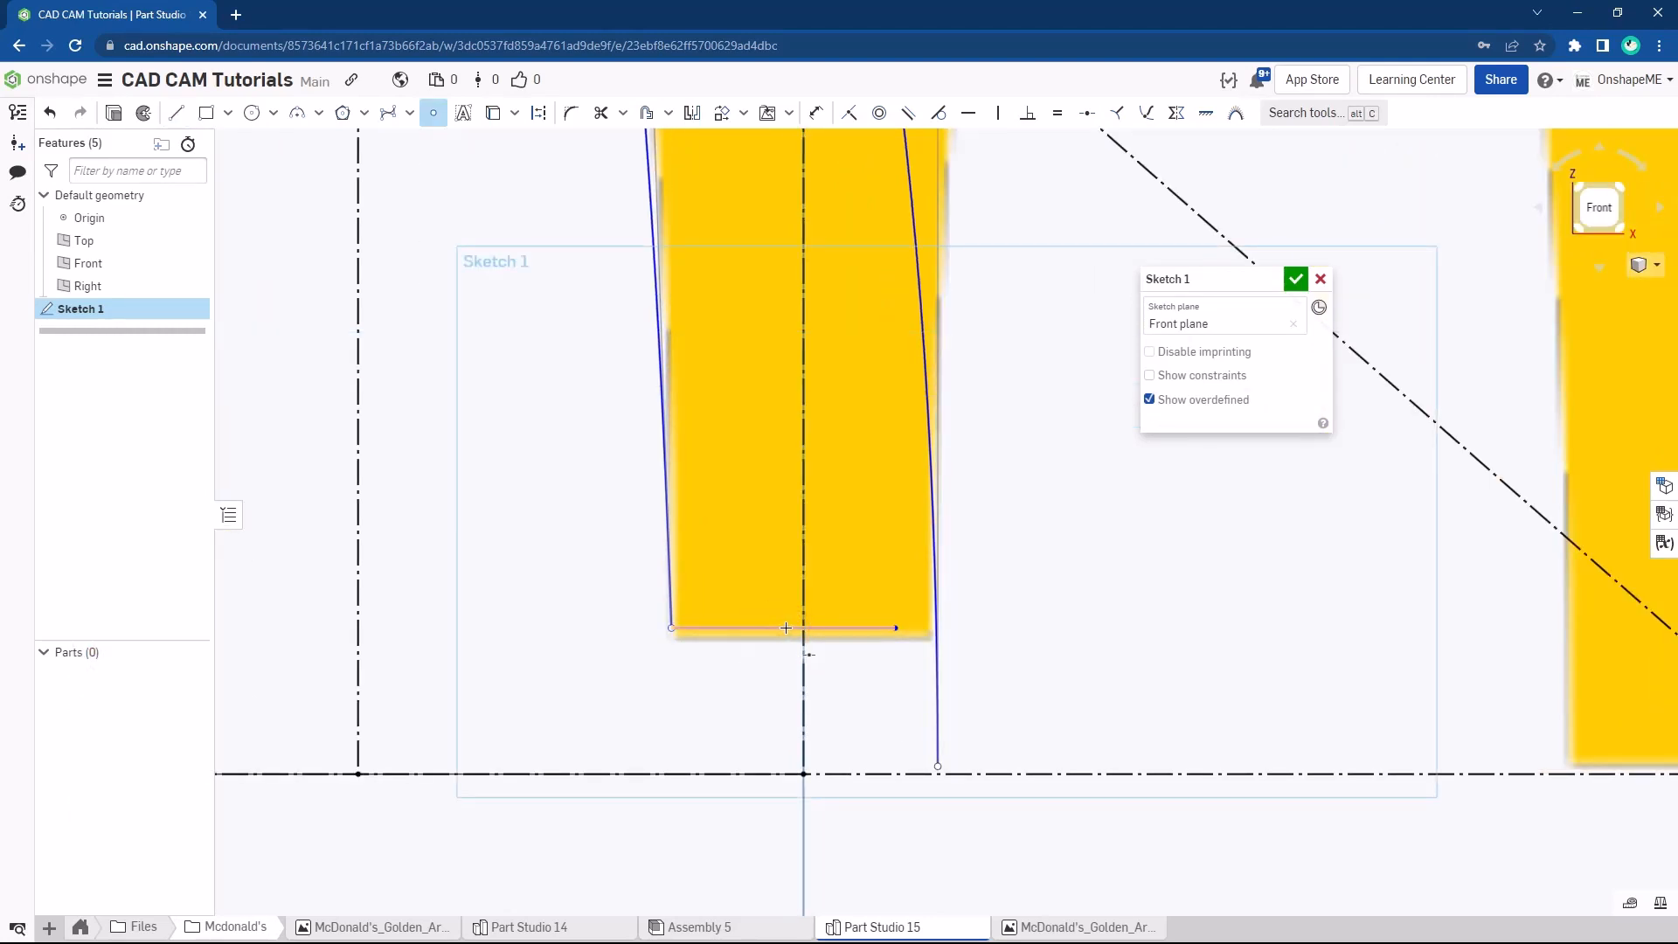
left_click(786, 627)
key("Escape")
key("Escape")
scroll(779, 636, "up", 3)
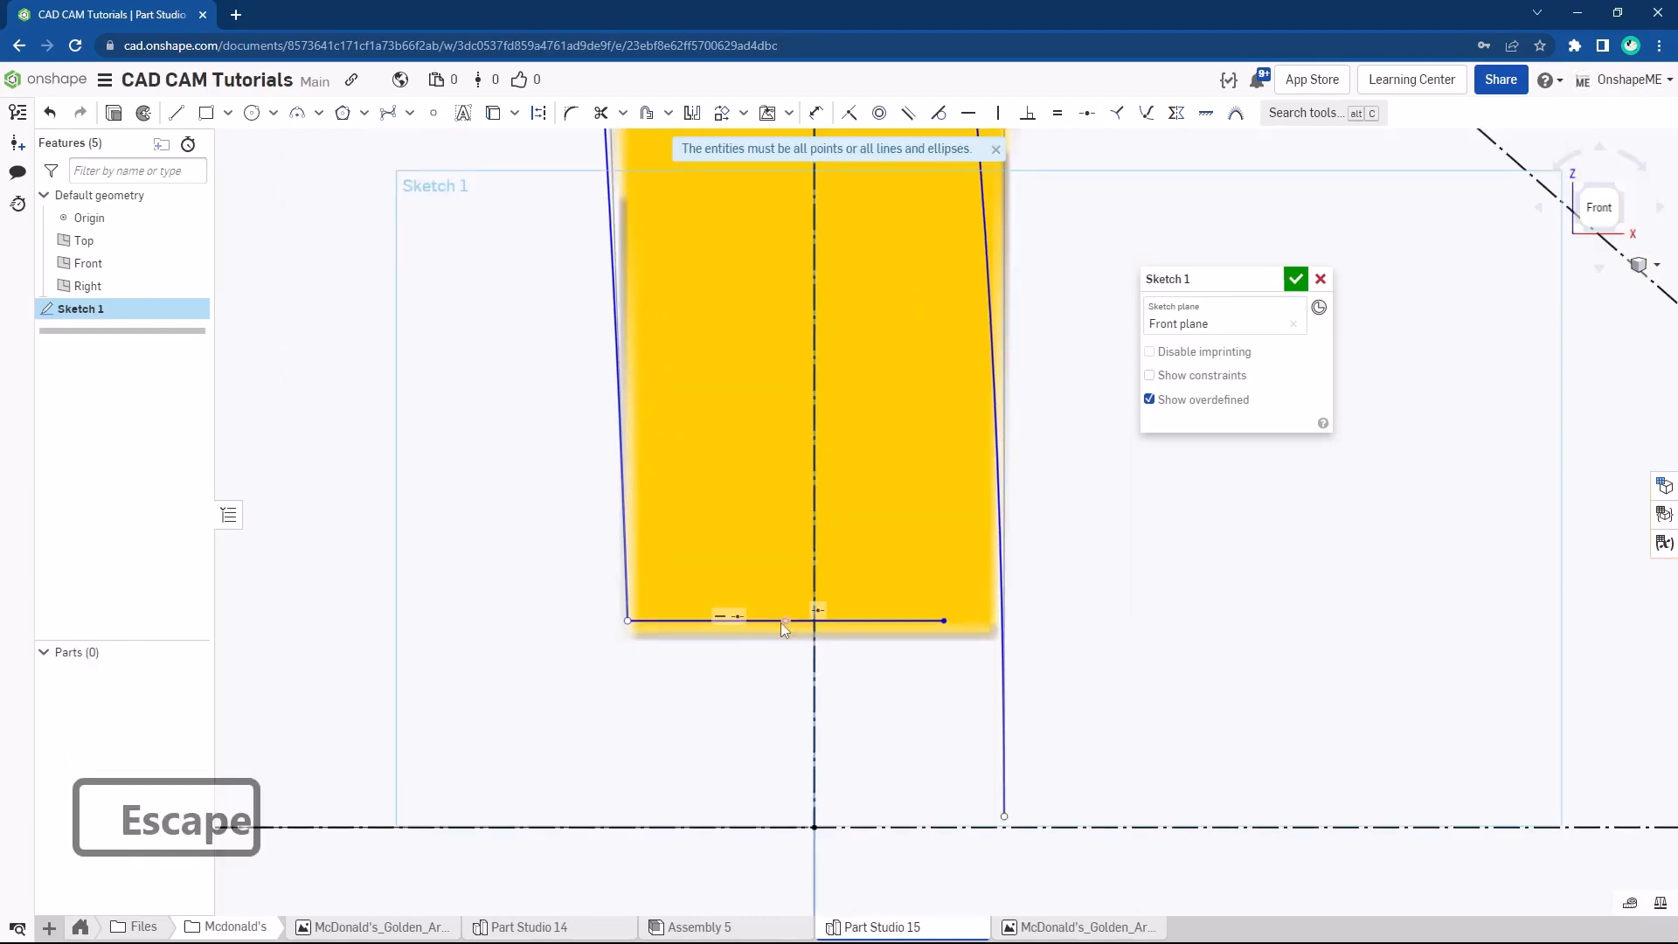
Make the bottom line's midpoint coincident with the image's vertical centre construction line
left_click(813, 662)
left_click(813, 657)
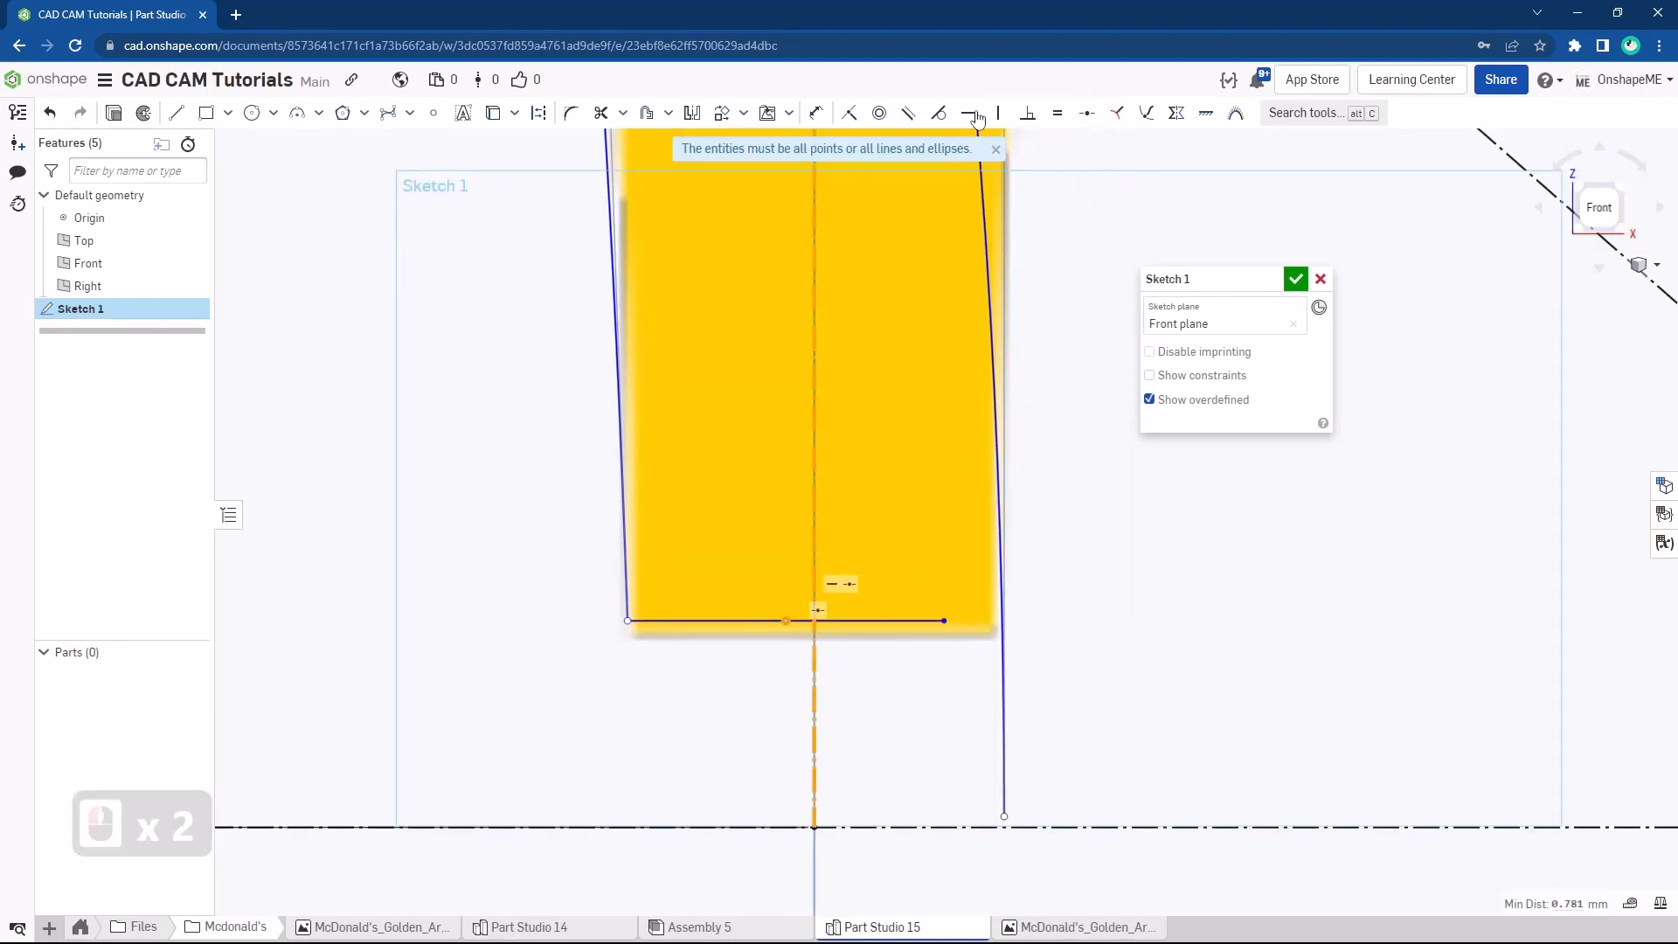
left_click(848, 115)
scroll(837, 591, "down", 4)
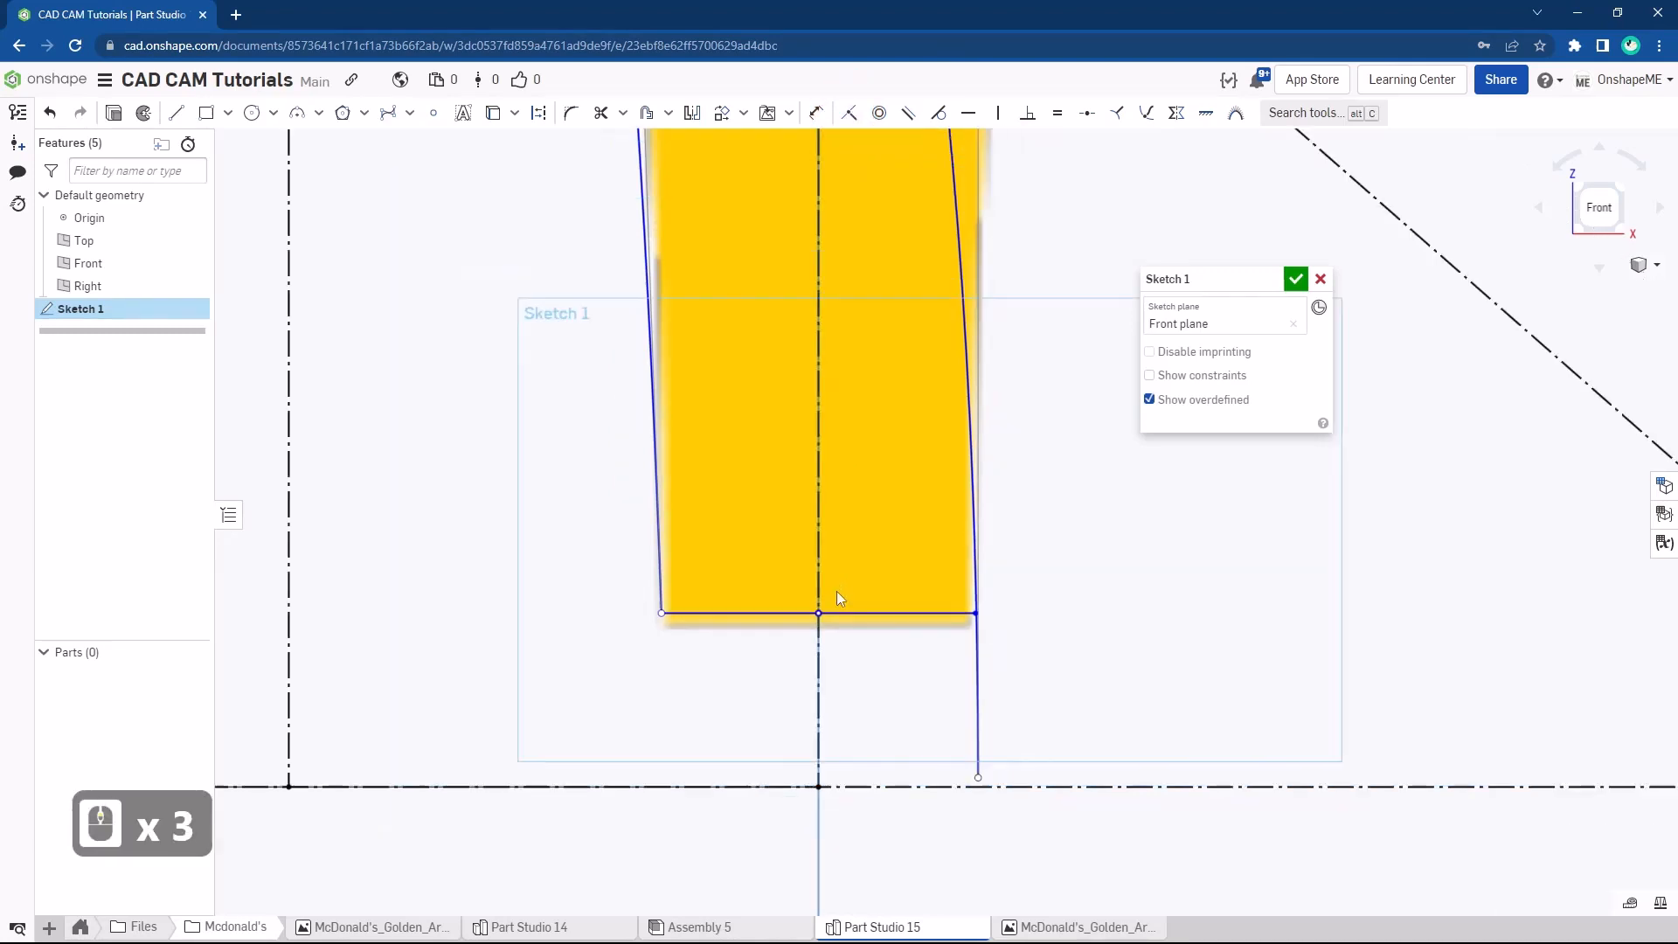
Dimension the middle leg's bottom line to 10 mm
key("s")
left_click(936, 674)
left_click(796, 617)
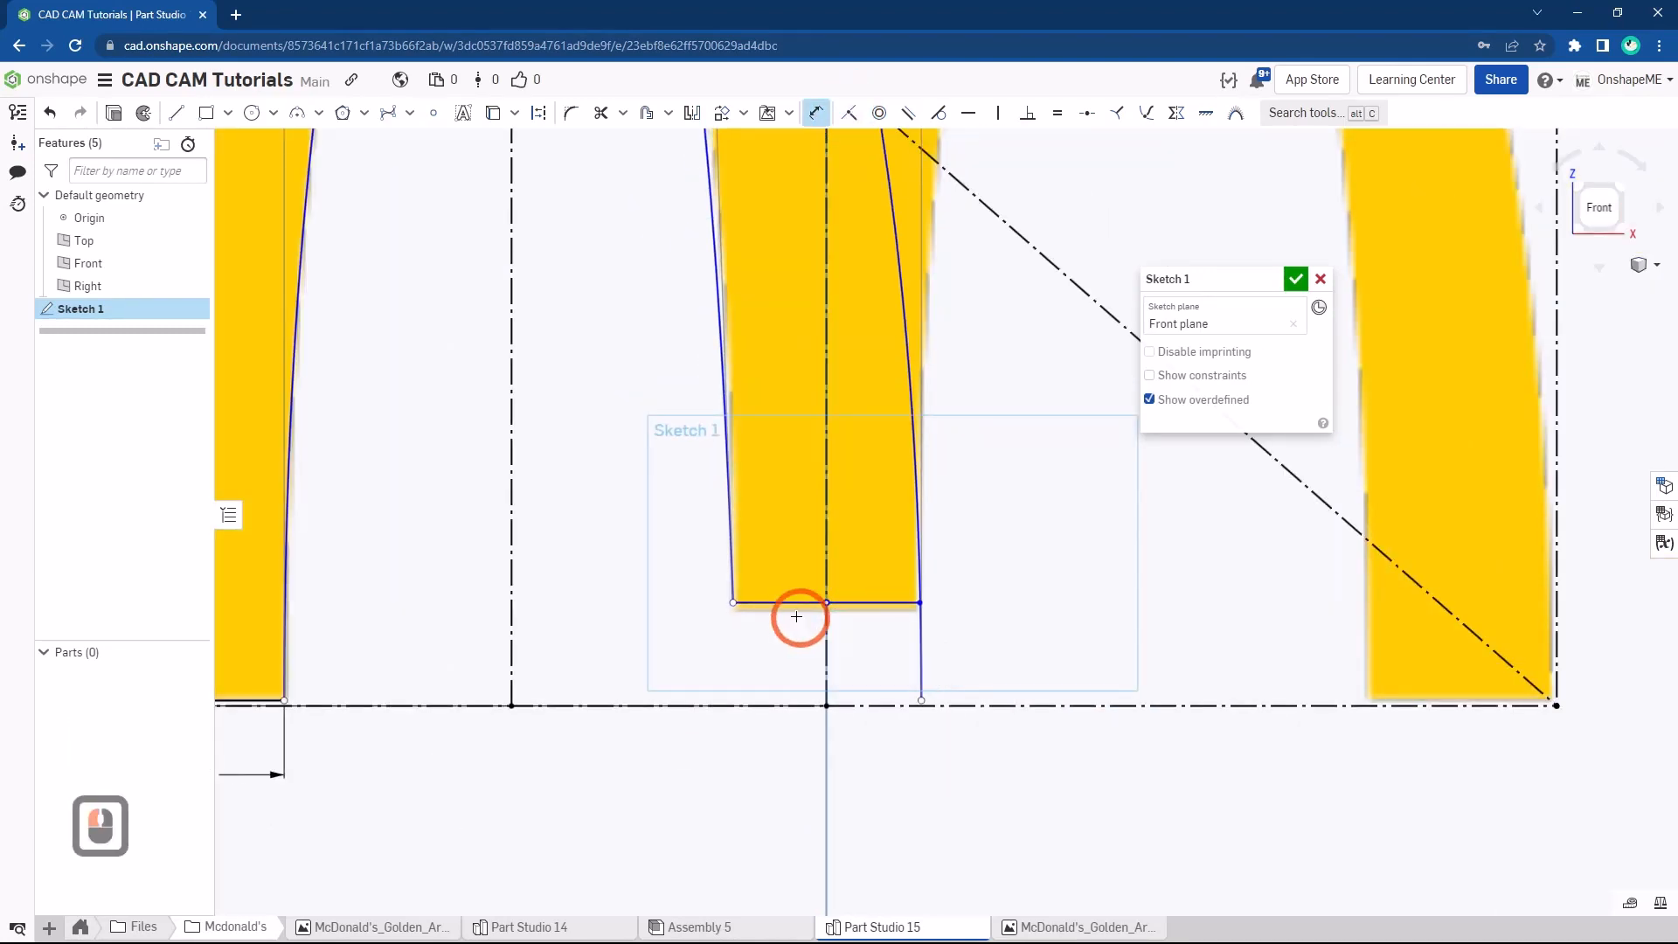
left_click(791, 600)
left_click(784, 663)
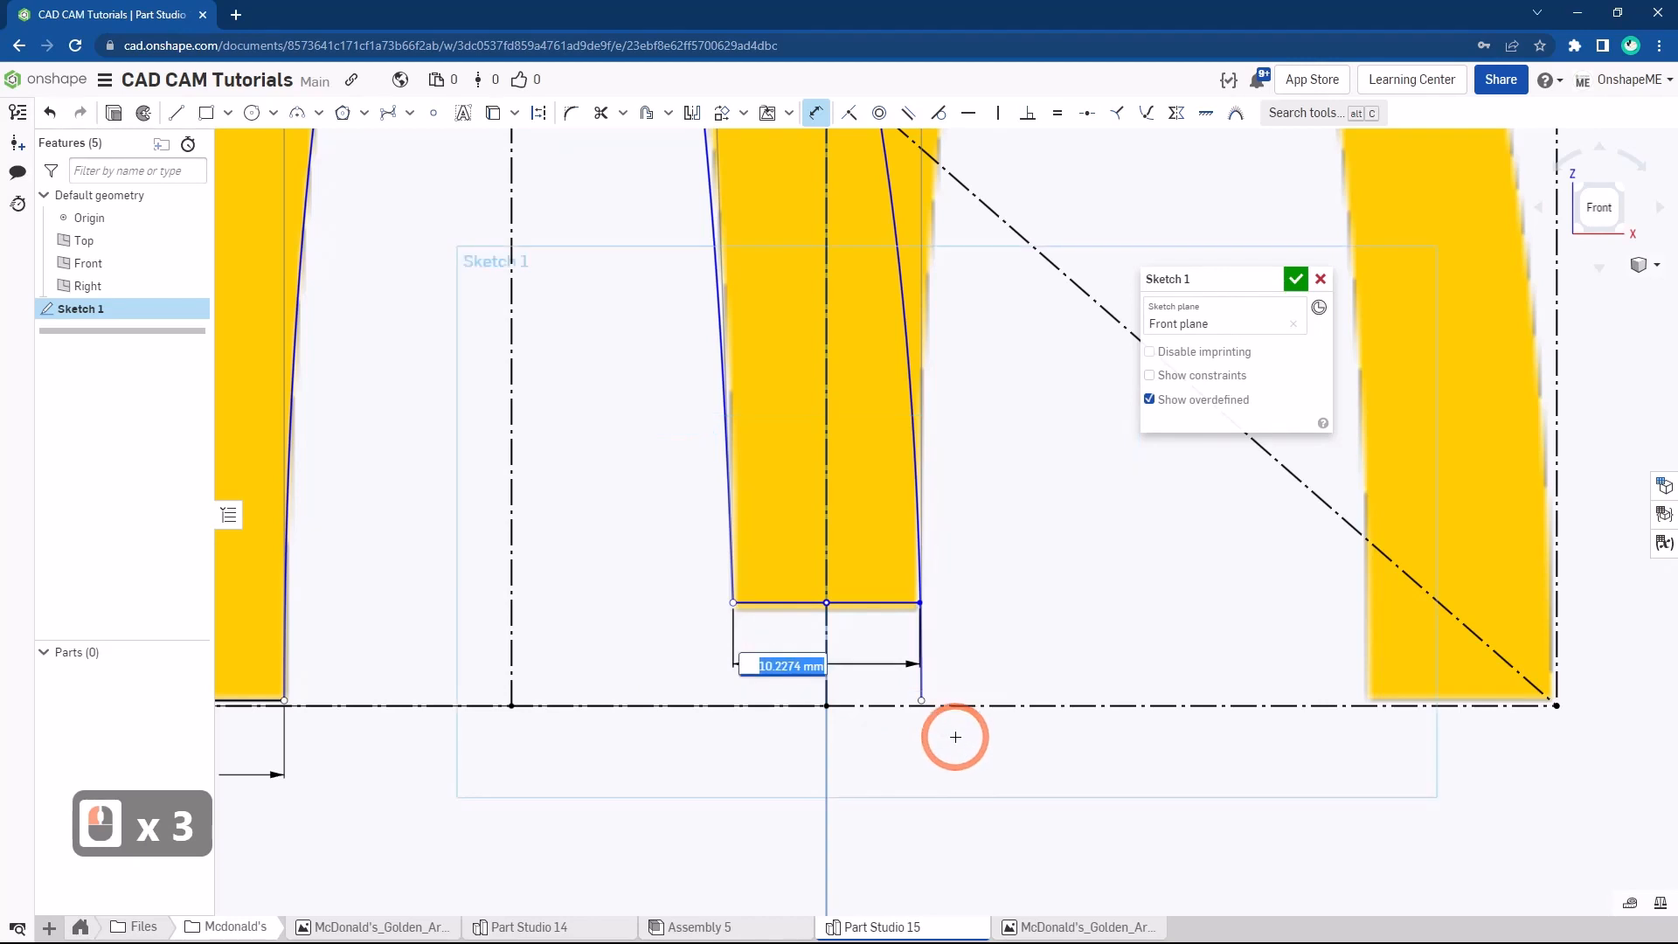
type("10")
key("Return")
scroll(933, 700, "down", 4)
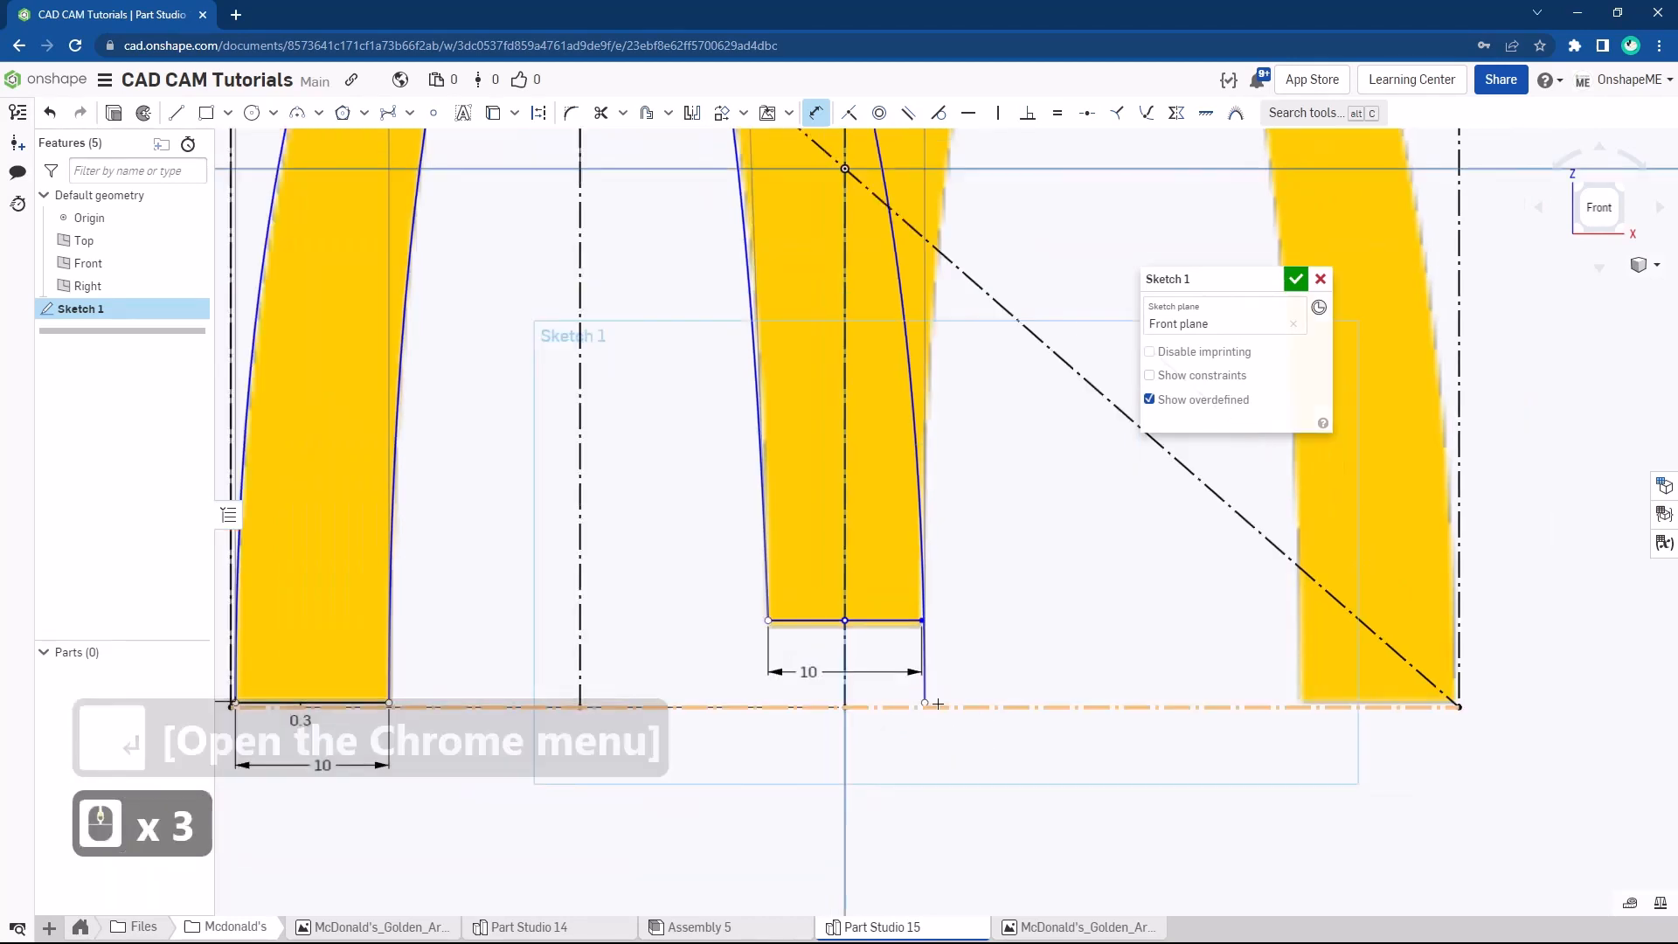
scroll(929, 682, "down", 1)
key("Escape")
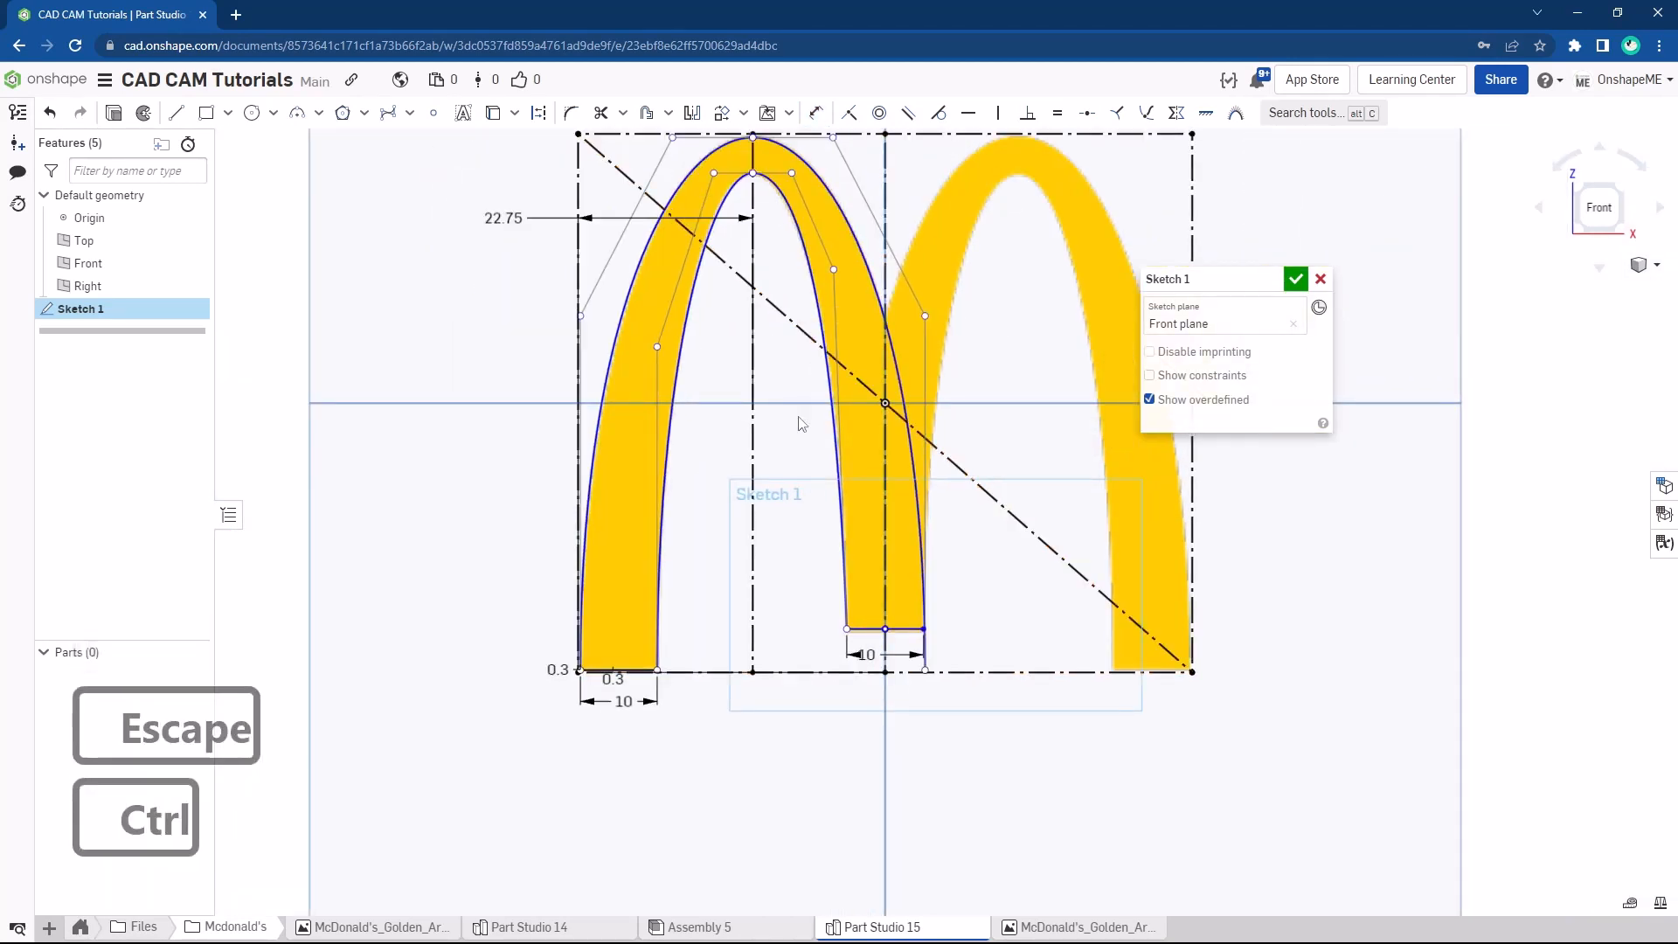
Adjust the right inner curve's middle control point so the curve follows the inner edge of the image's middle leg
right_click_drag(794, 483, 780, 534, "ctrl")
scroll(843, 389, "up", 2)
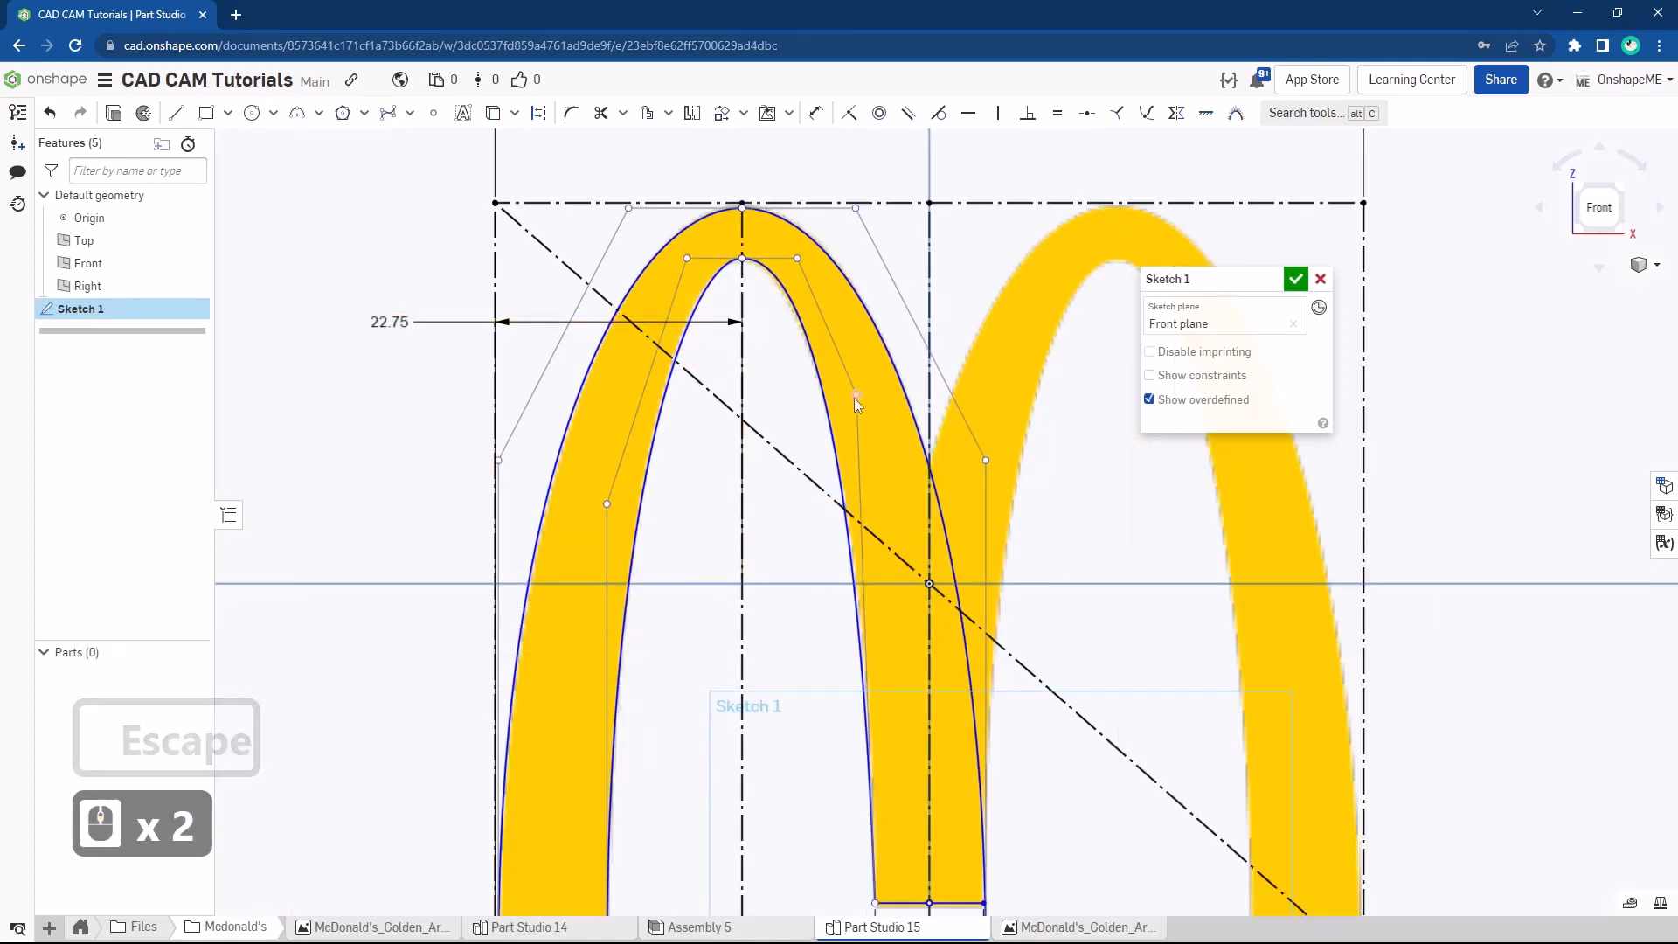
left_click_drag(857, 402, 872, 421)
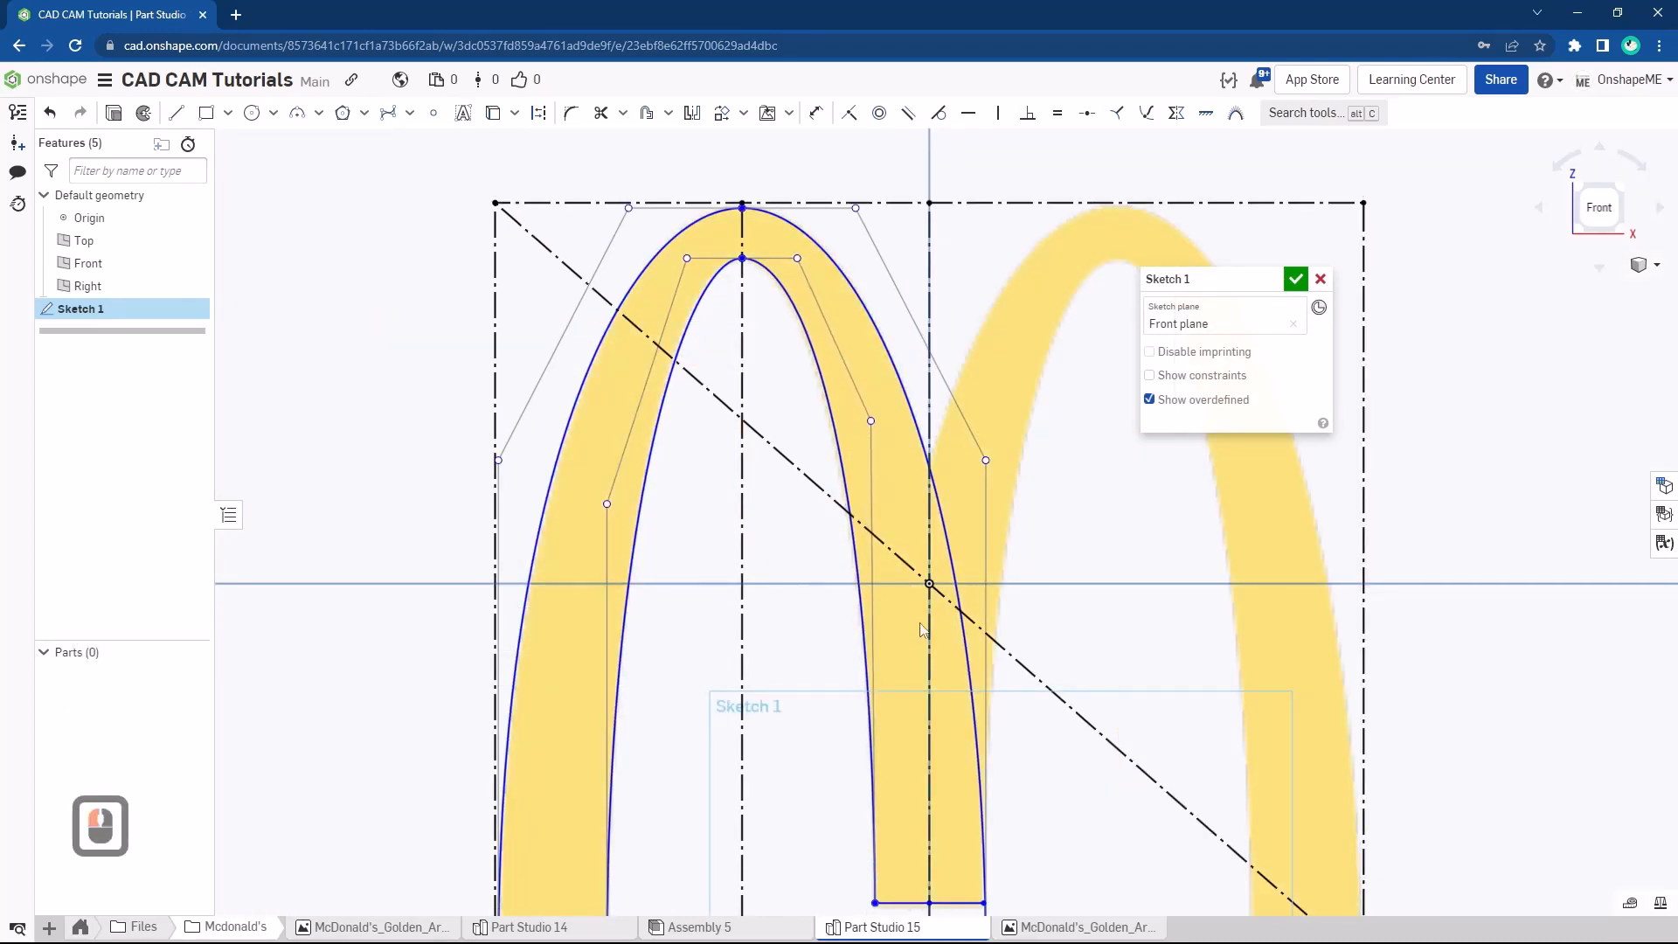
scroll(884, 683, "up", 2)
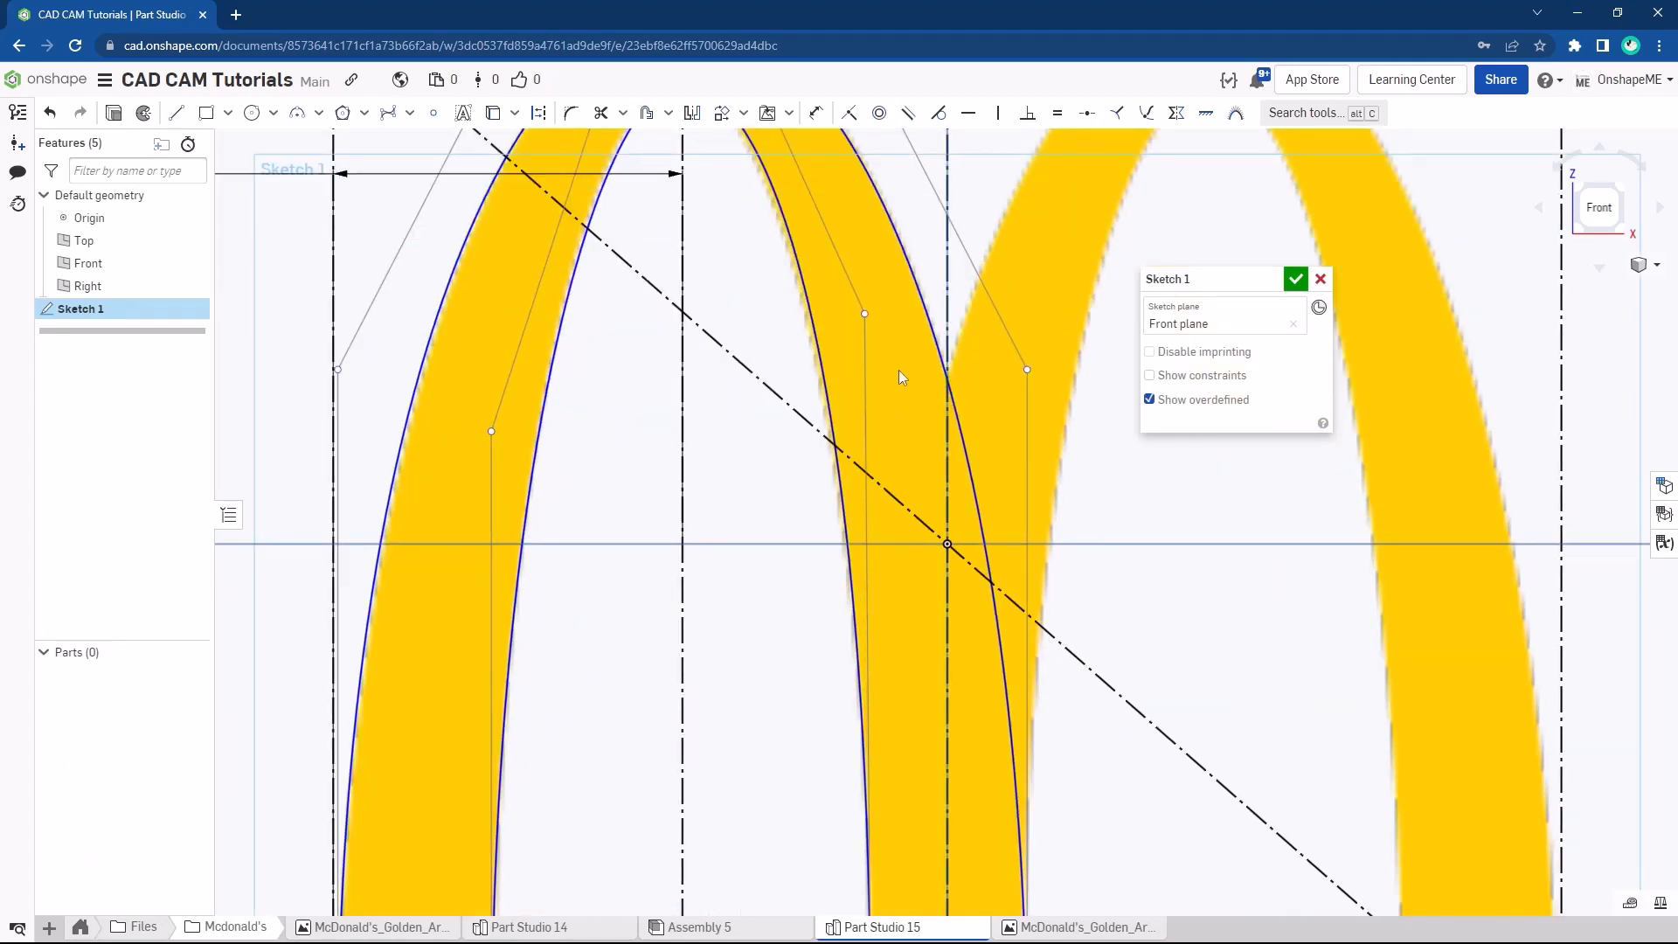
scroll(861, 315, "down", 3)
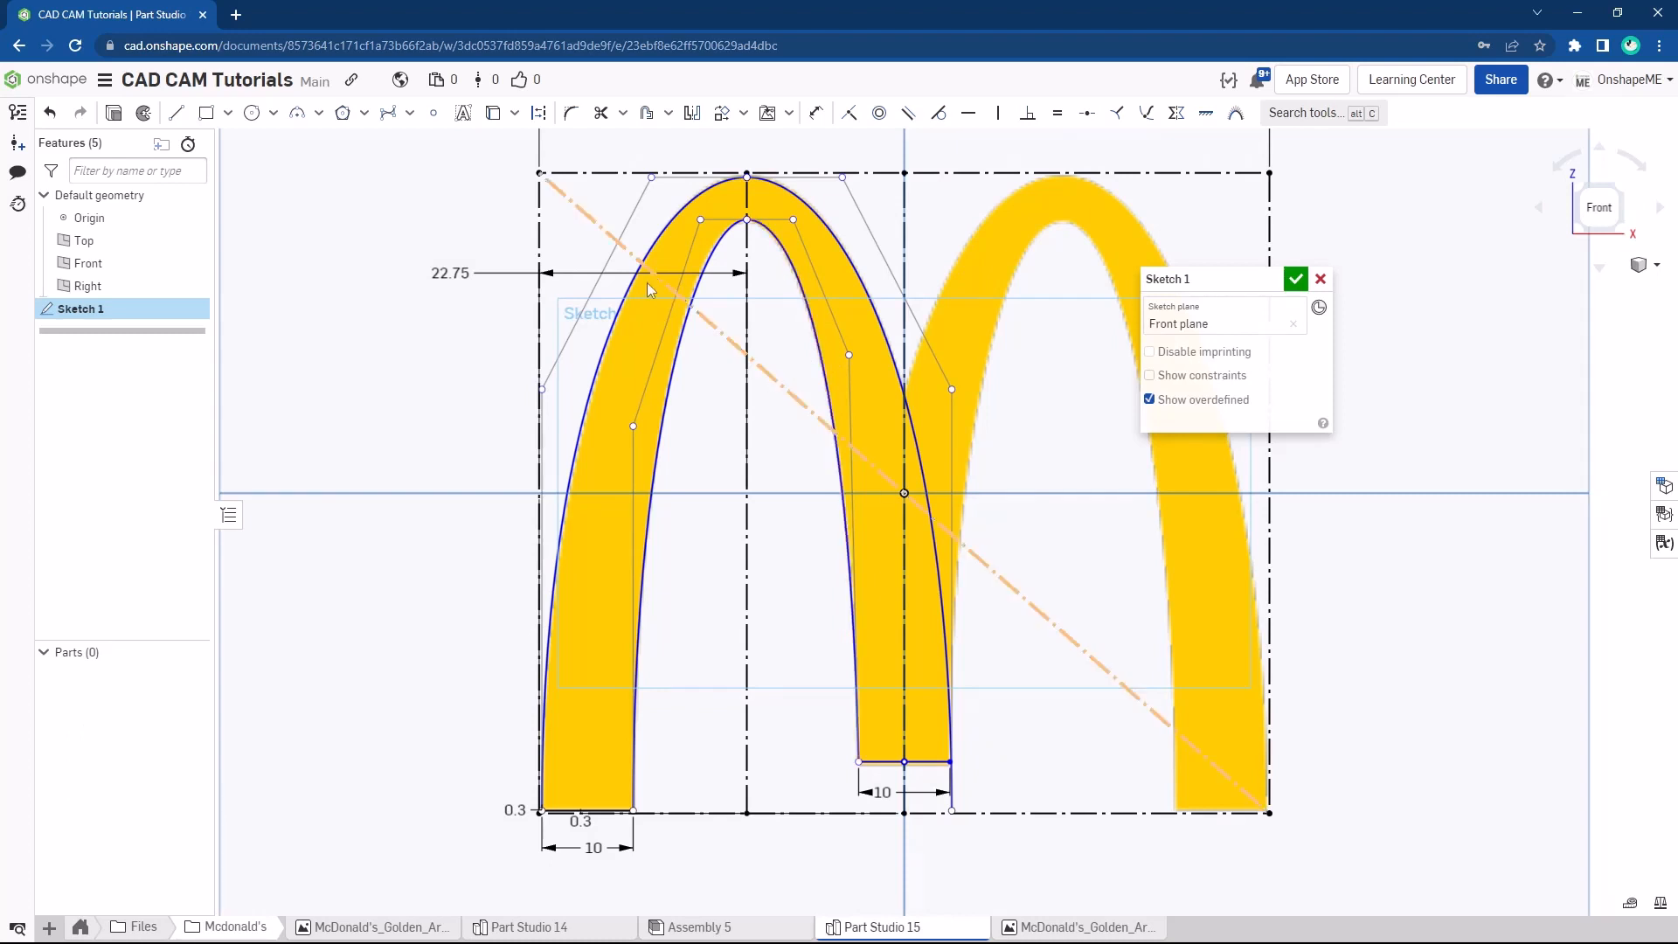
Convert the image's vertical centre construction line to regular geometry and finish the sketch
right_click_drag(721, 701, 685, 711, "ctrl")
left_click(872, 227)
left_click(873, 230)
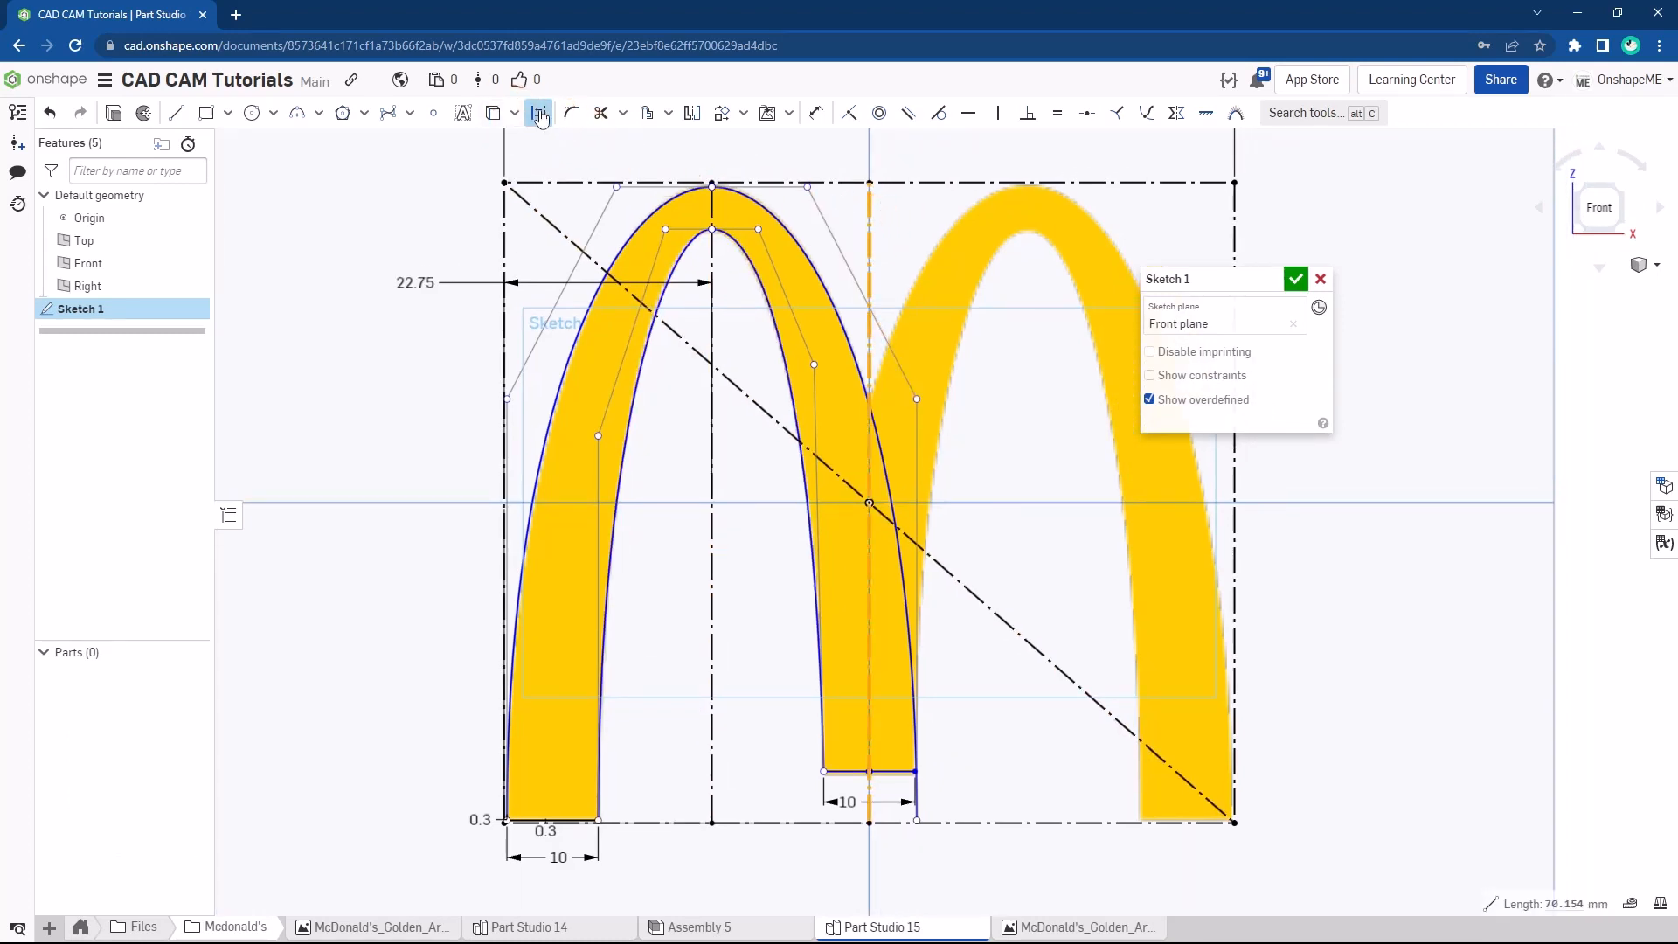
left_click(537, 116)
left_click(848, 209)
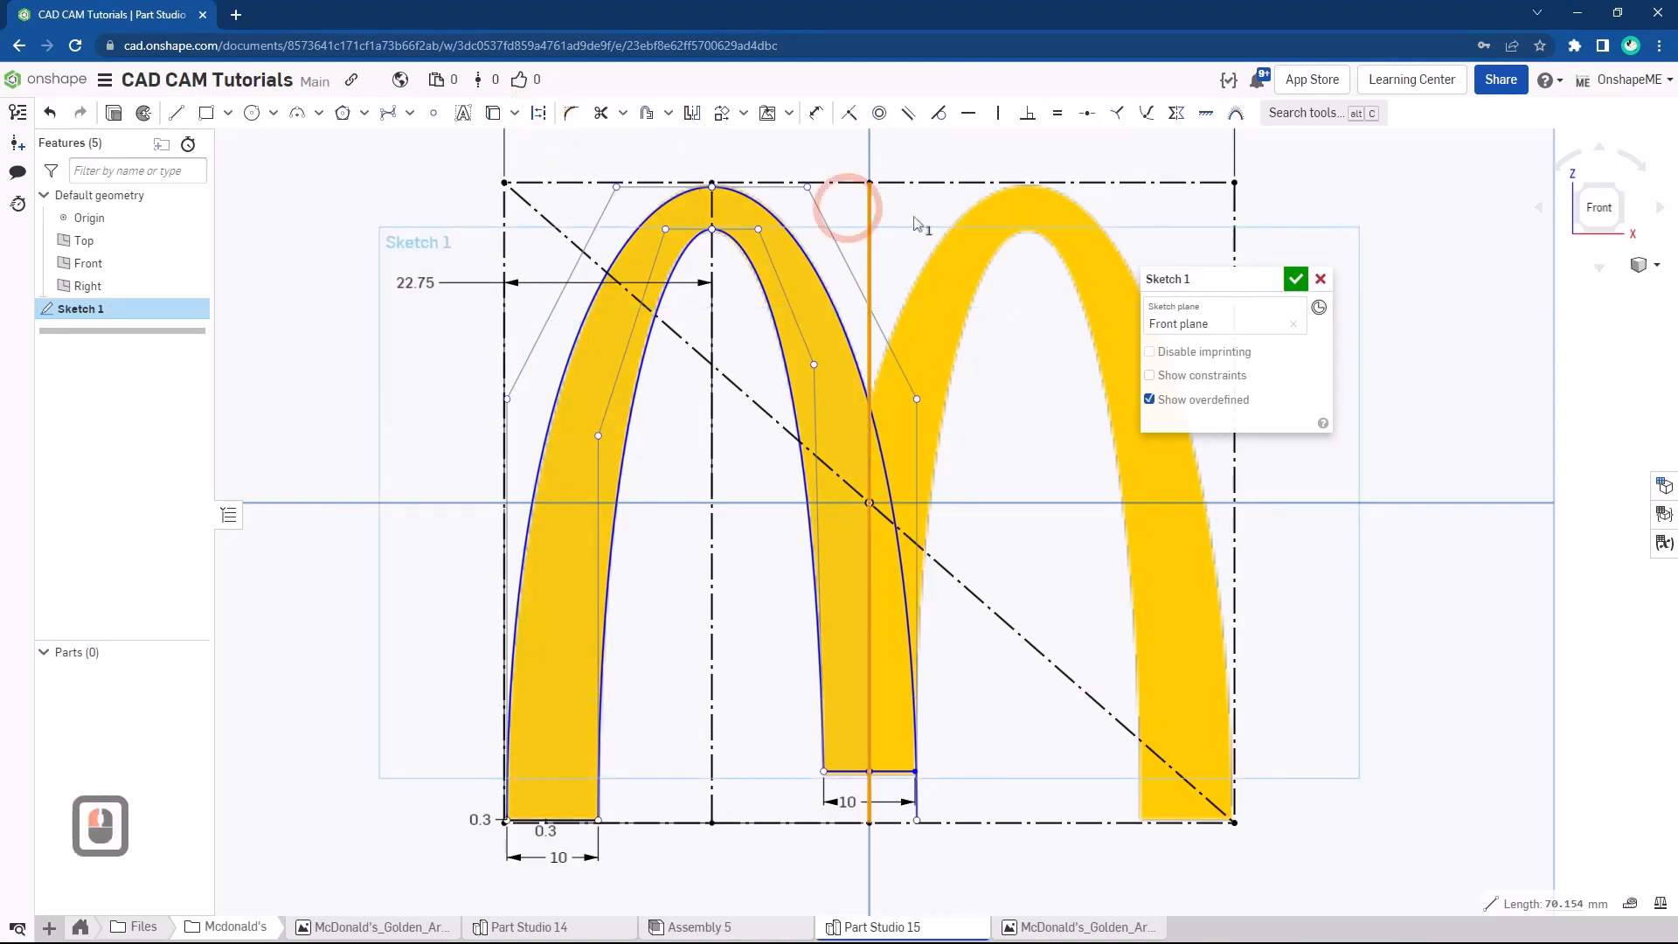
left_click(1296, 279)
Extrude the left arch region up to the centre line as a new solid with a blind depth of 2 mm
scroll(967, 420, "down", 2)
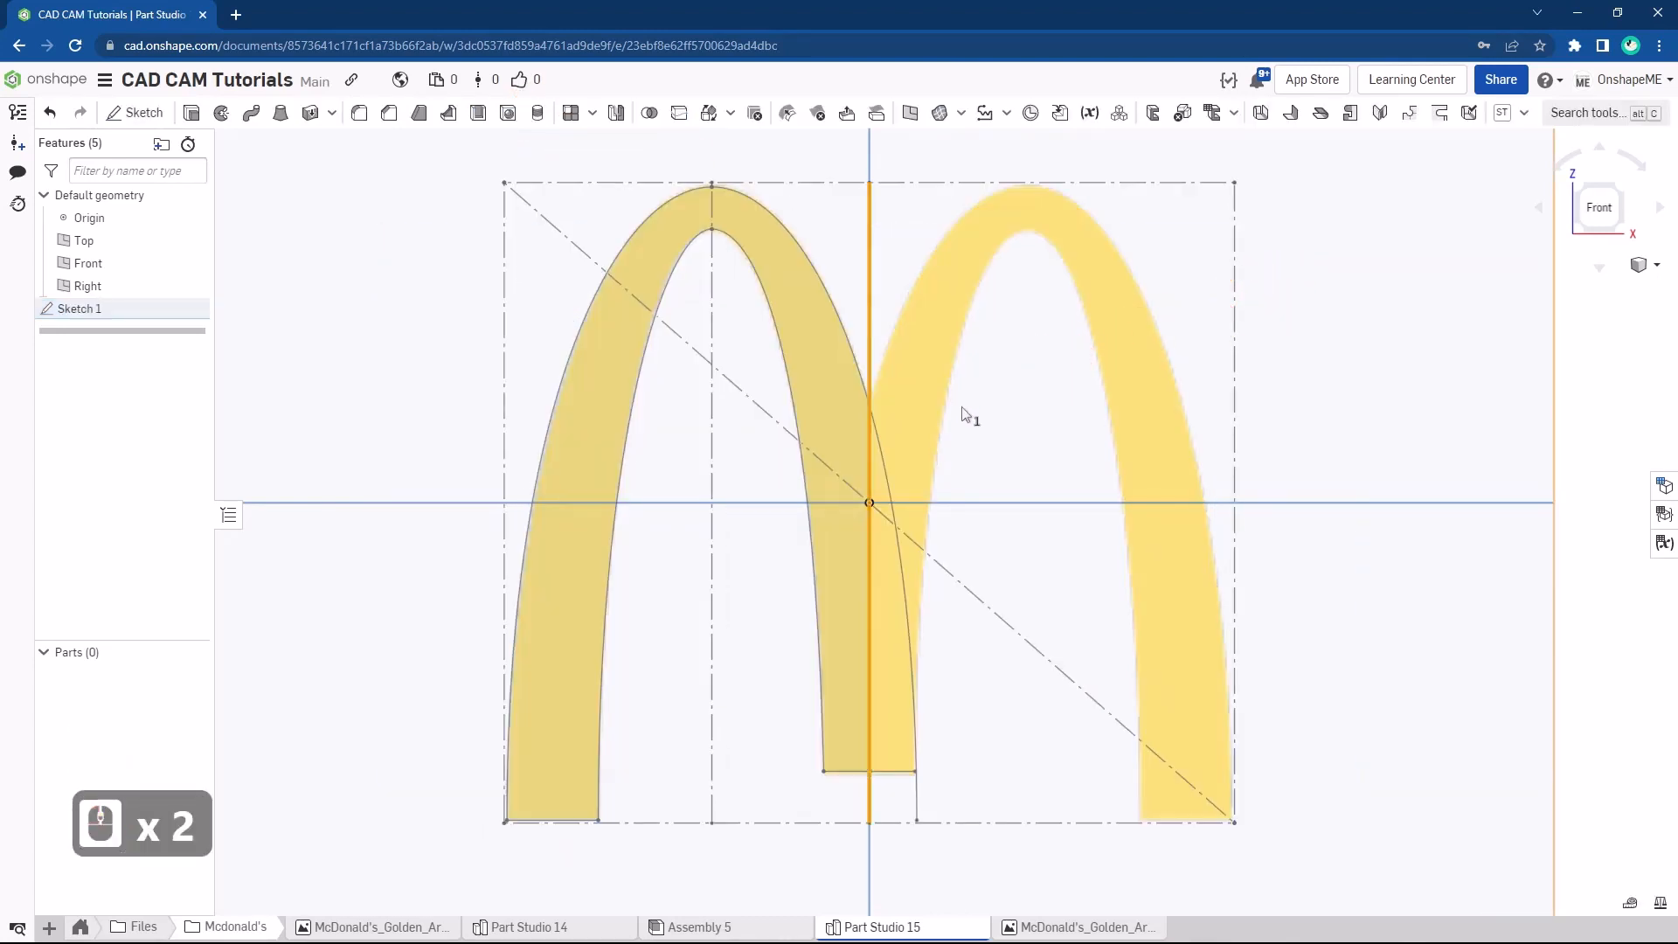
middle_click_drag(886, 480, 751, 350)
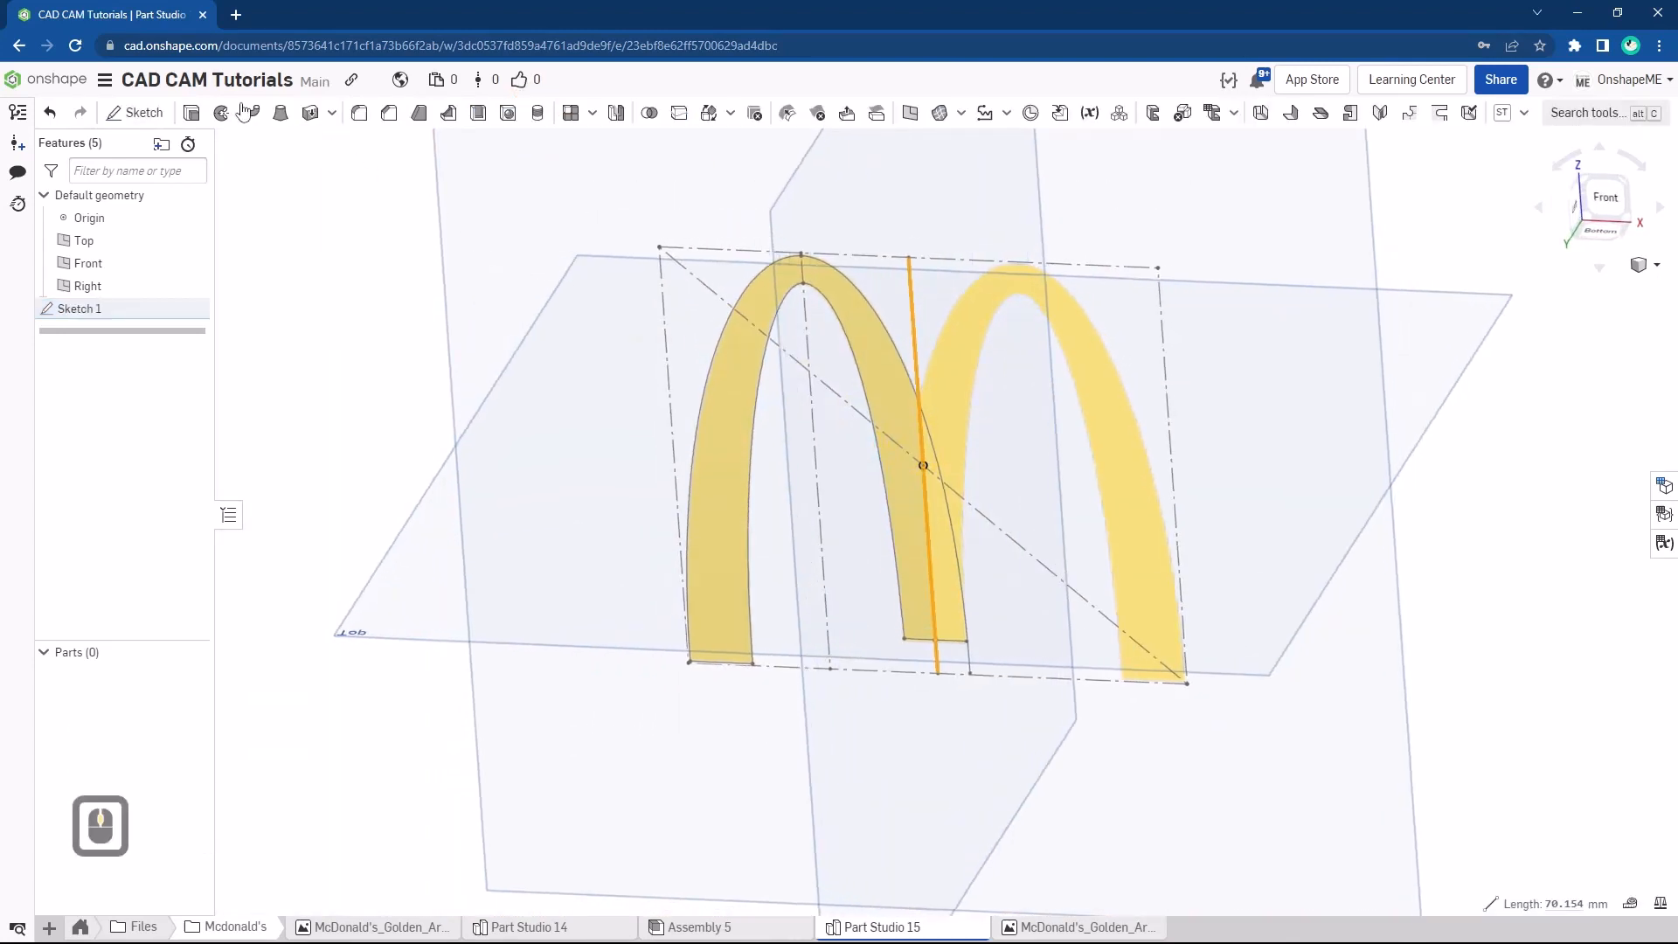
left_click(193, 114)
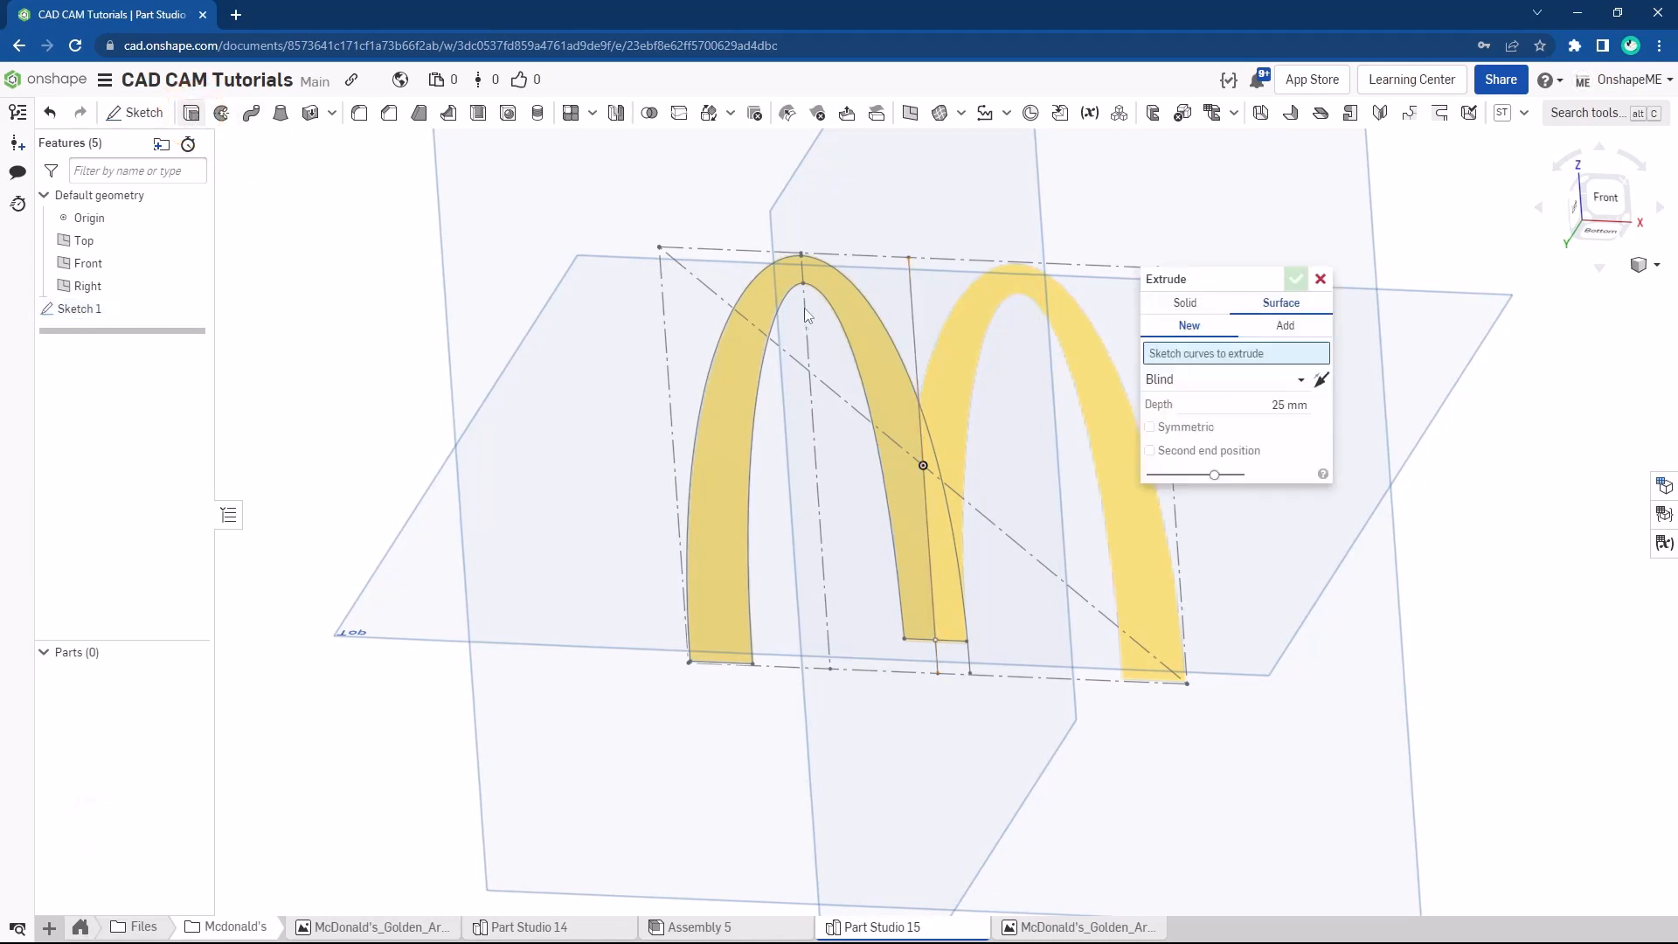
left_click(1180, 308)
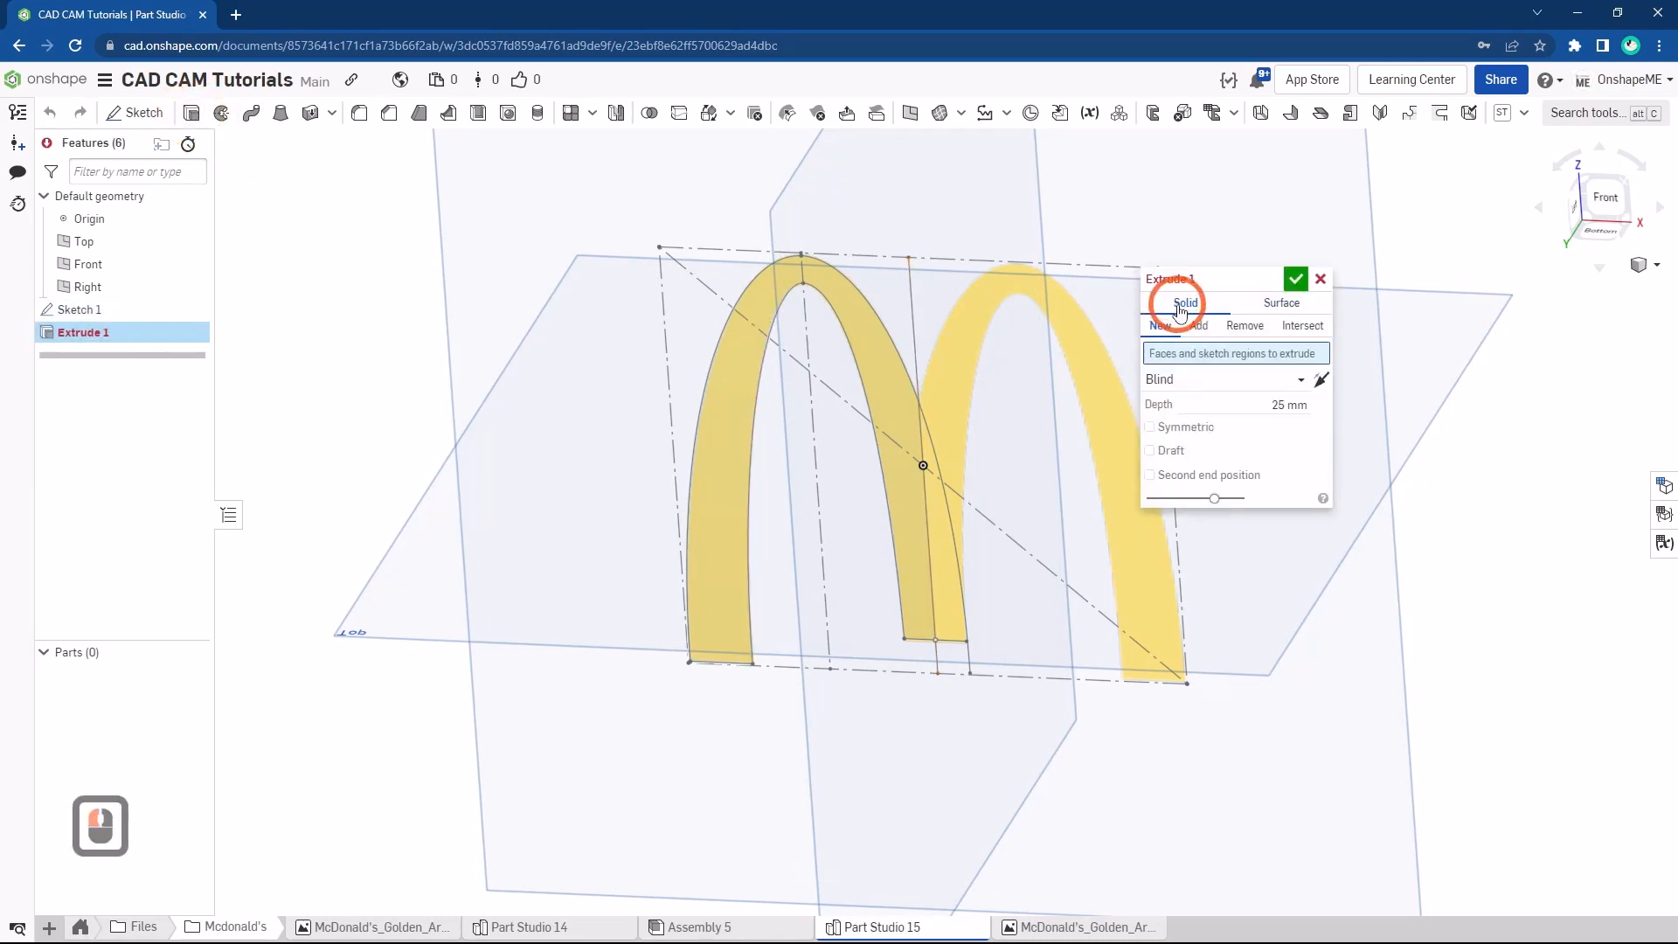
left_click(727, 407)
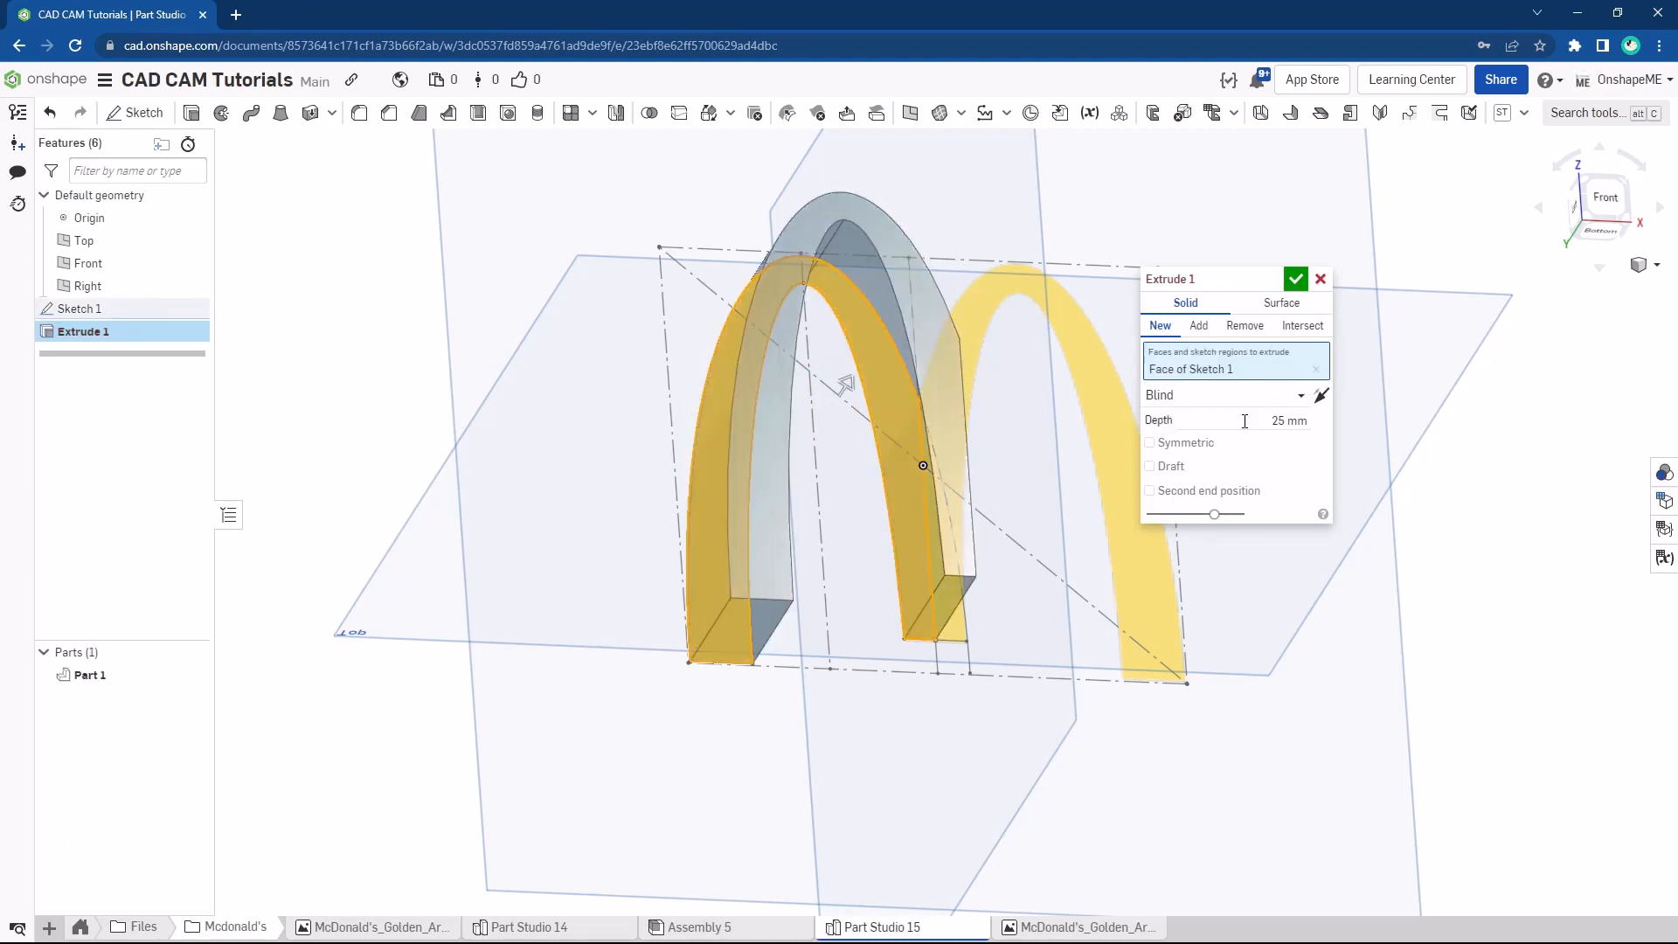
left_click(1260, 423)
type("2")
key("Return")
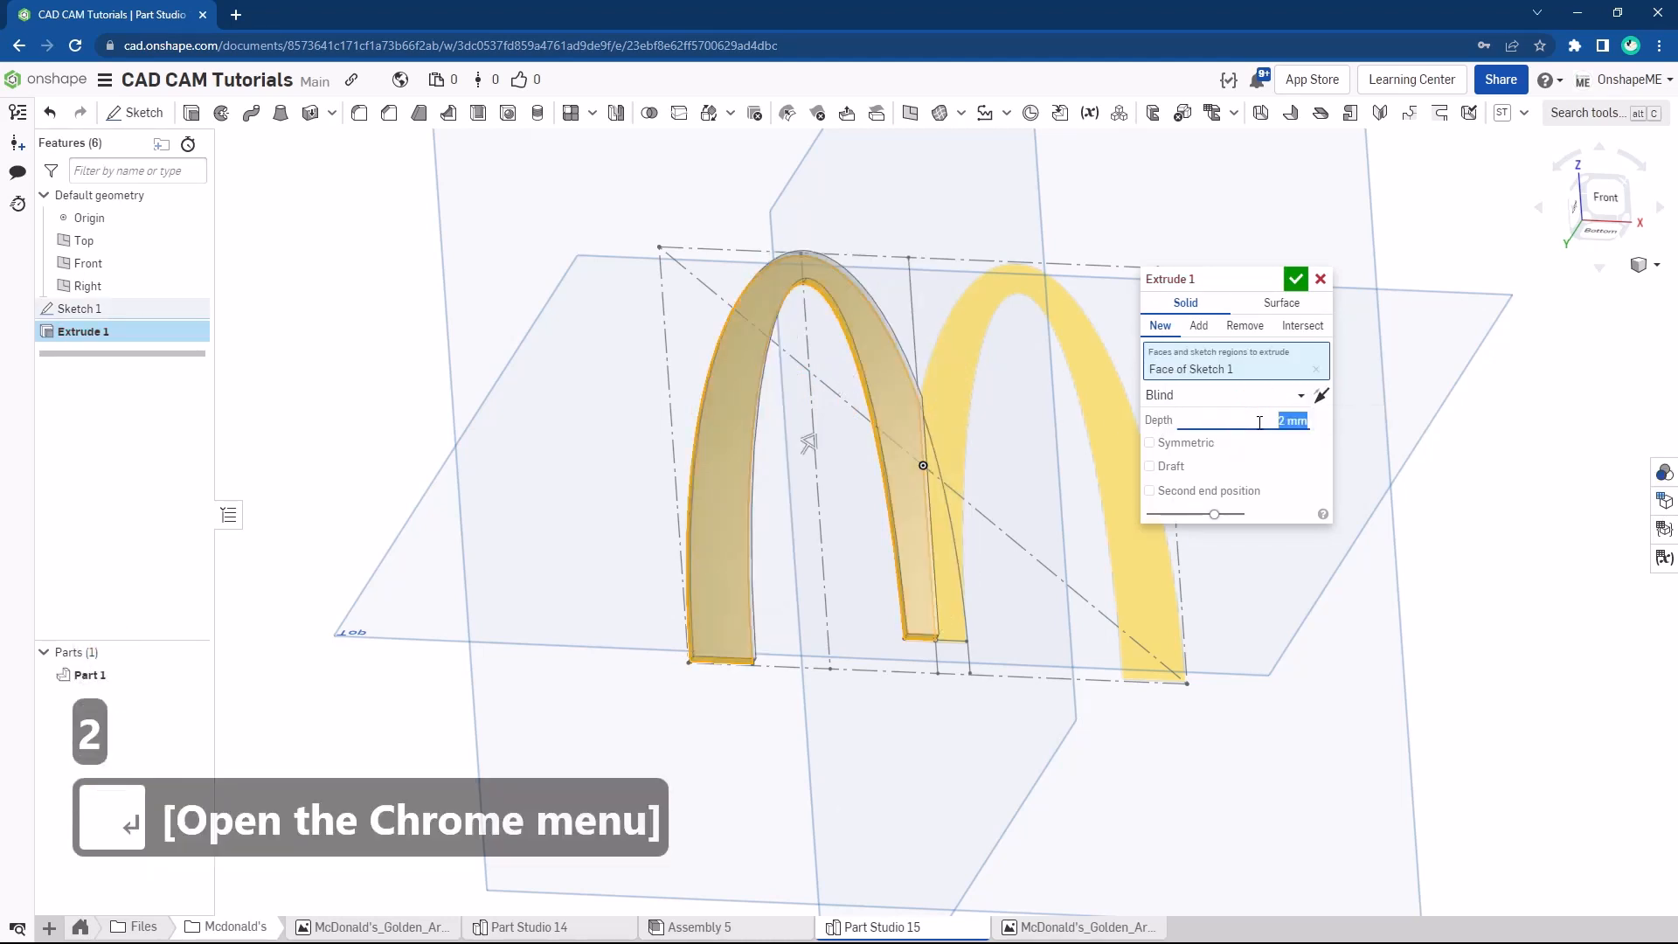
middle_click_drag(942, 420, 948, 473)
left_click(1295, 281)
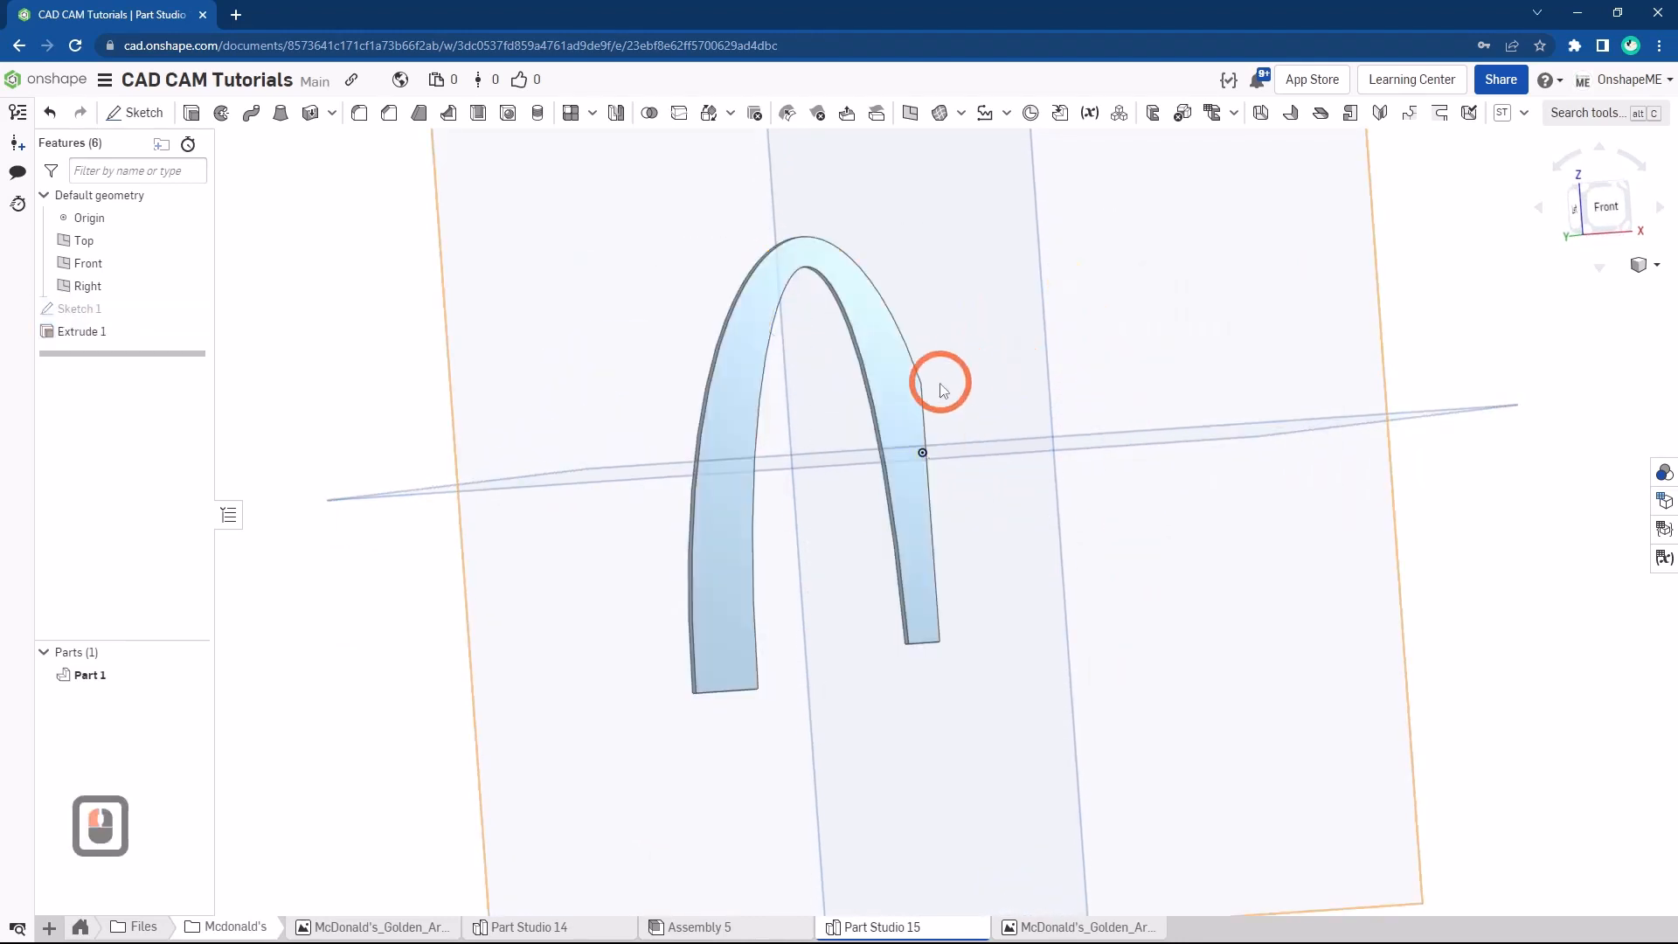
Create a plane offset 3 mm from the extruded arch's front face
middle_click_drag(936, 382, 871, 326)
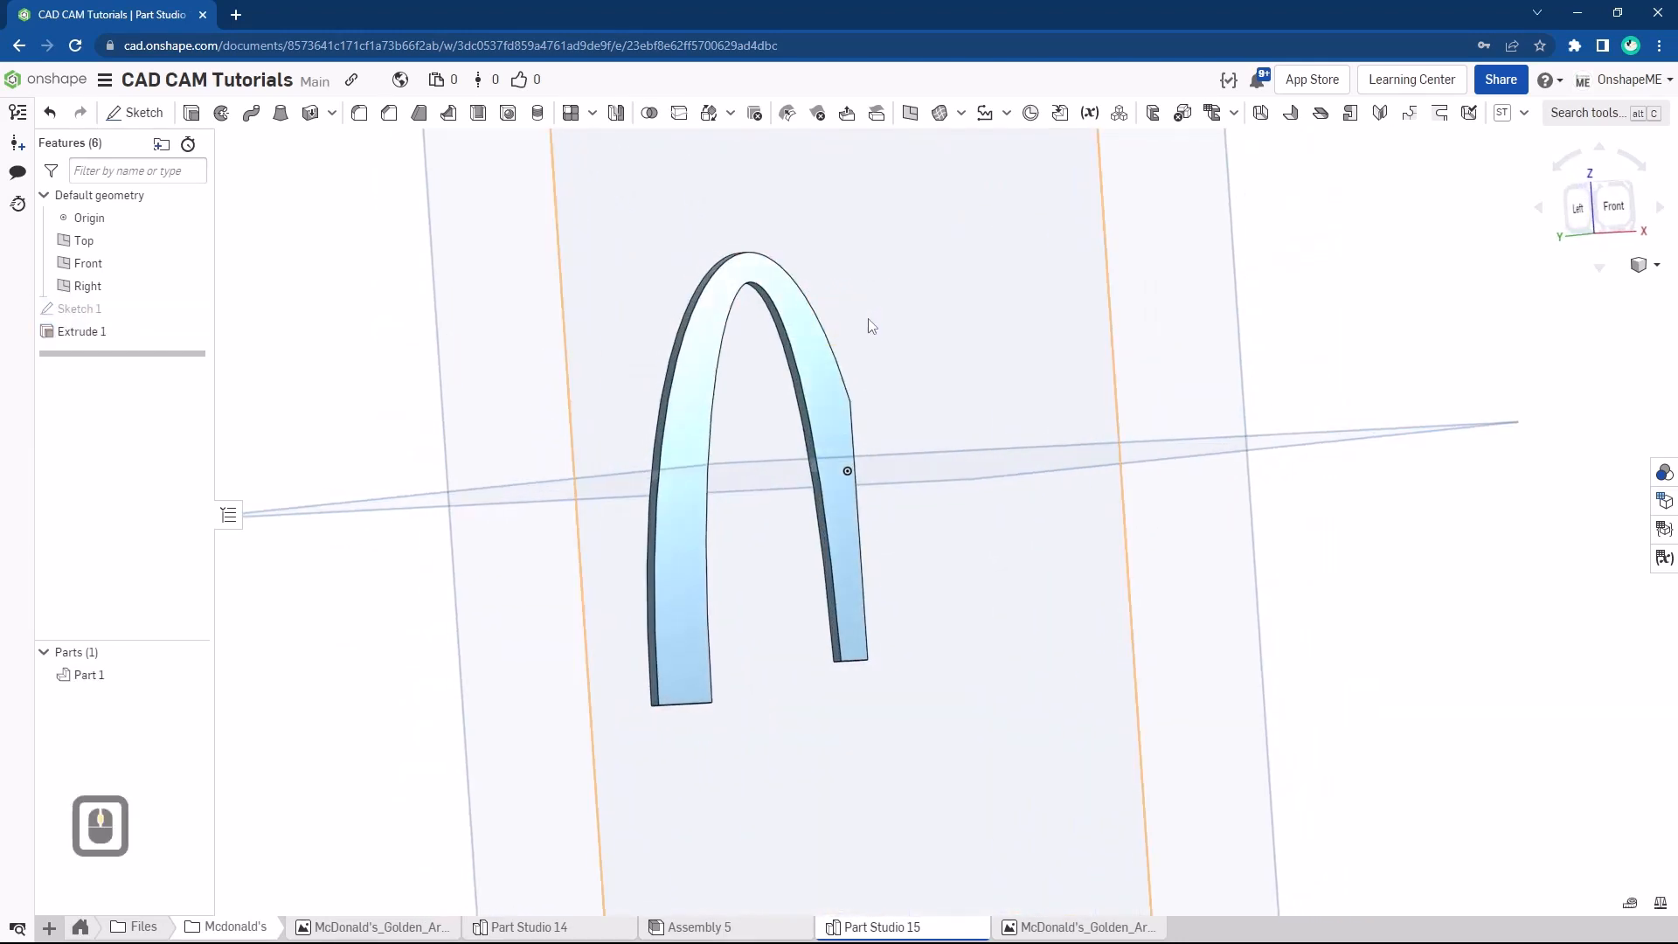
left_click(804, 331)
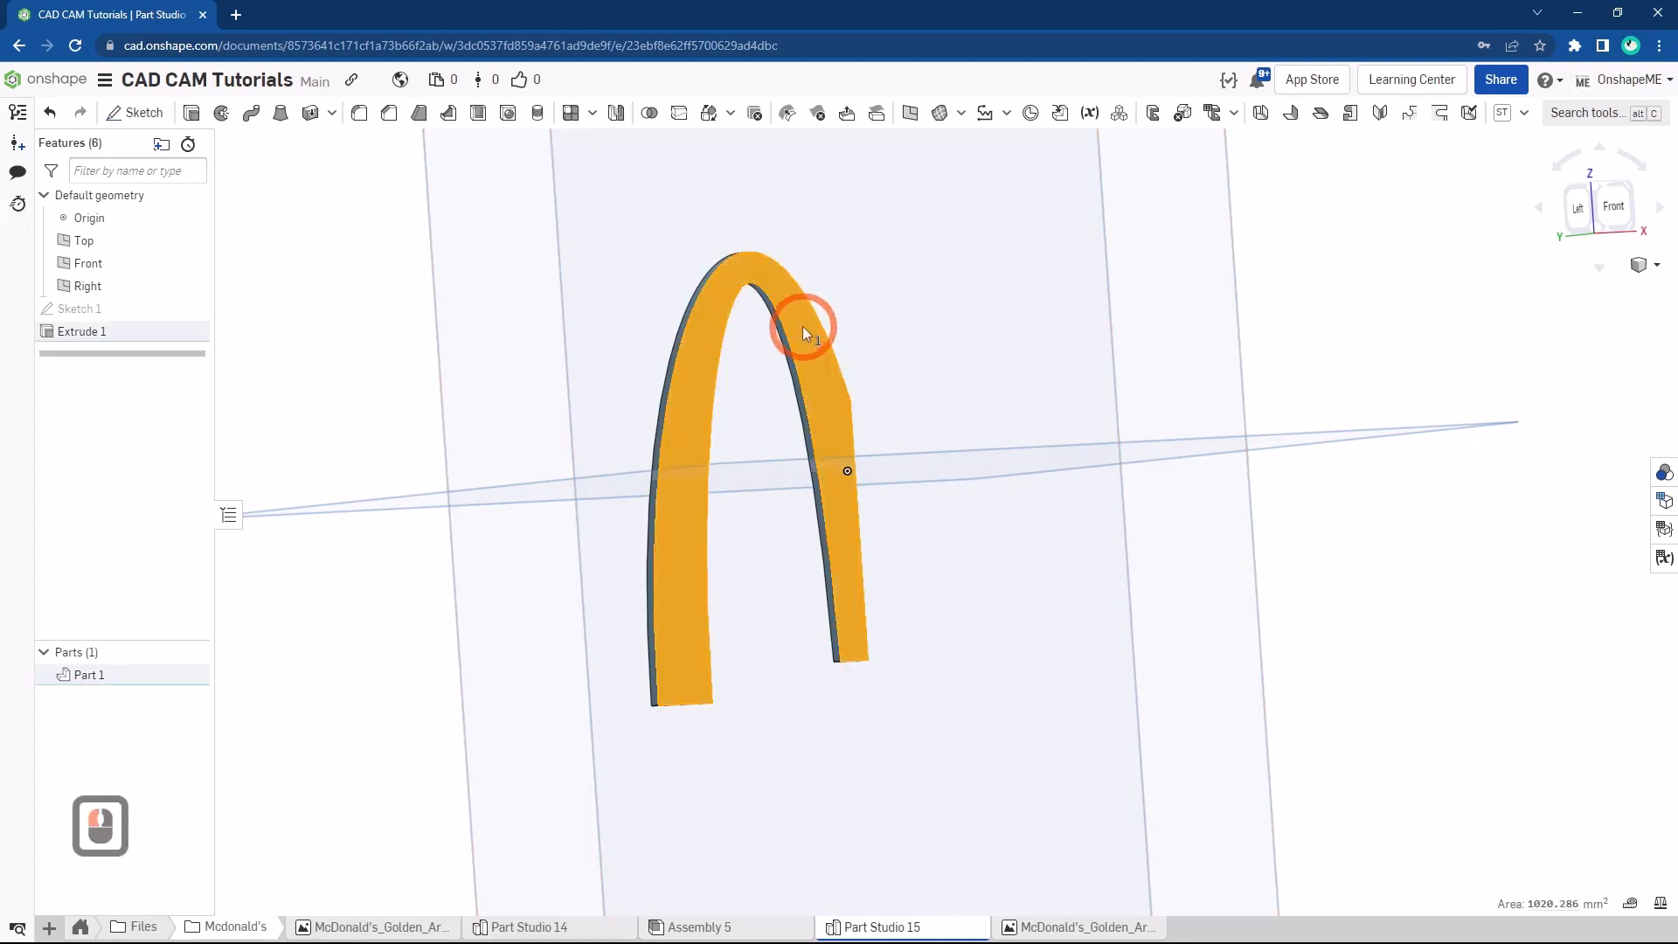
right_click(805, 330)
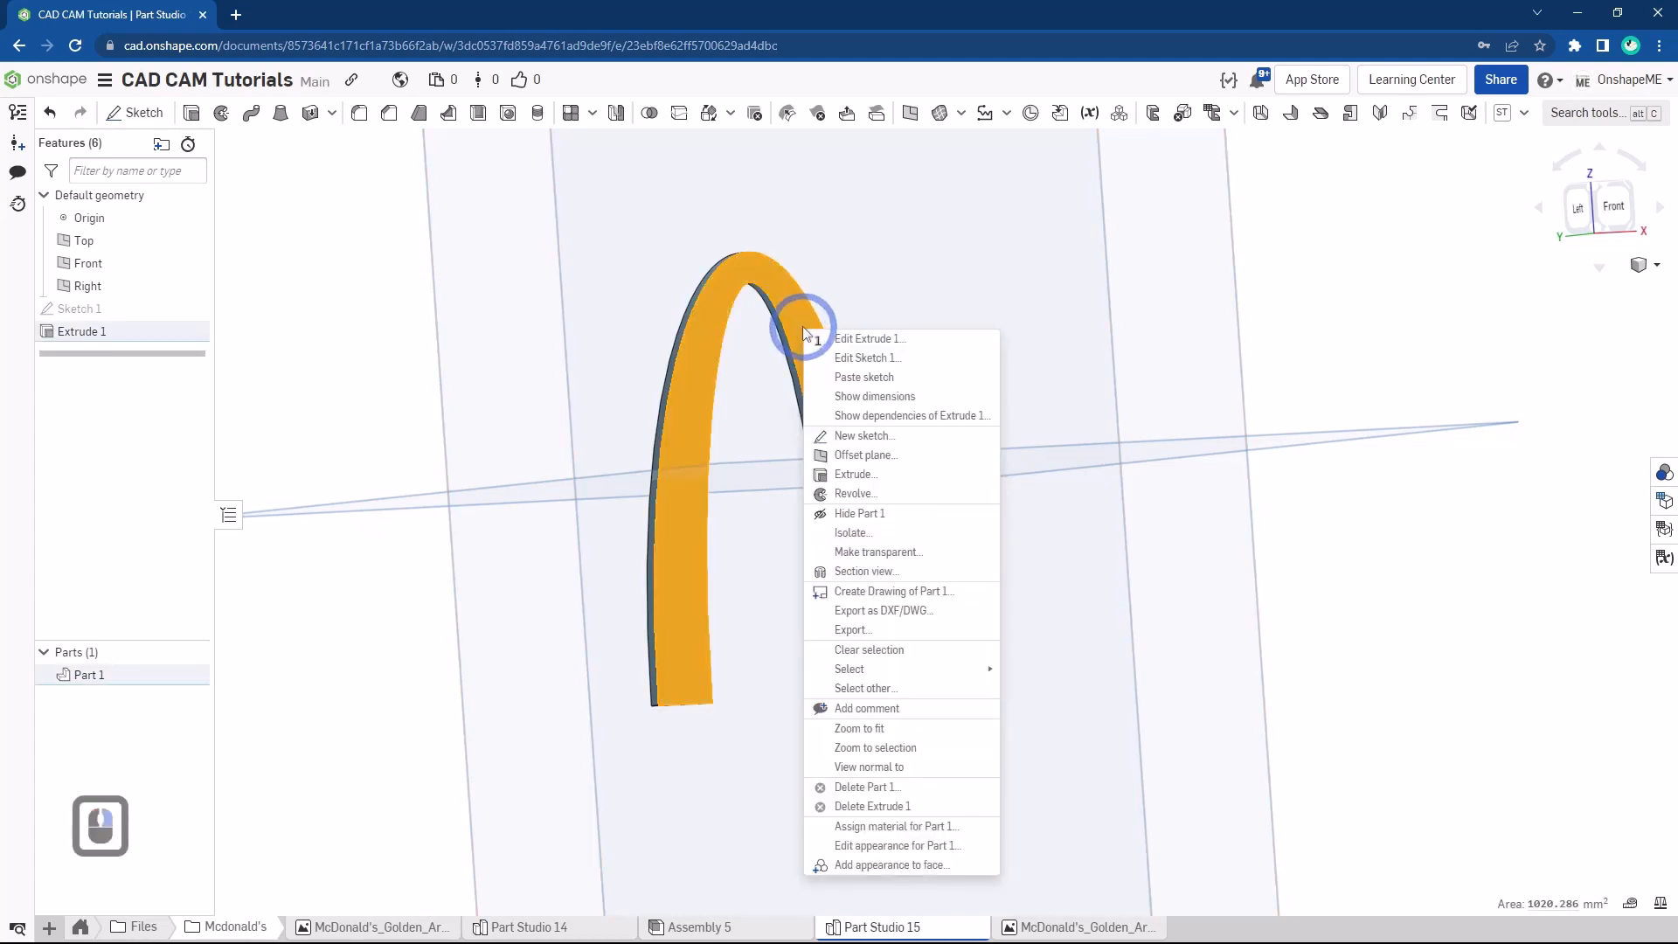
left_click(859, 456)
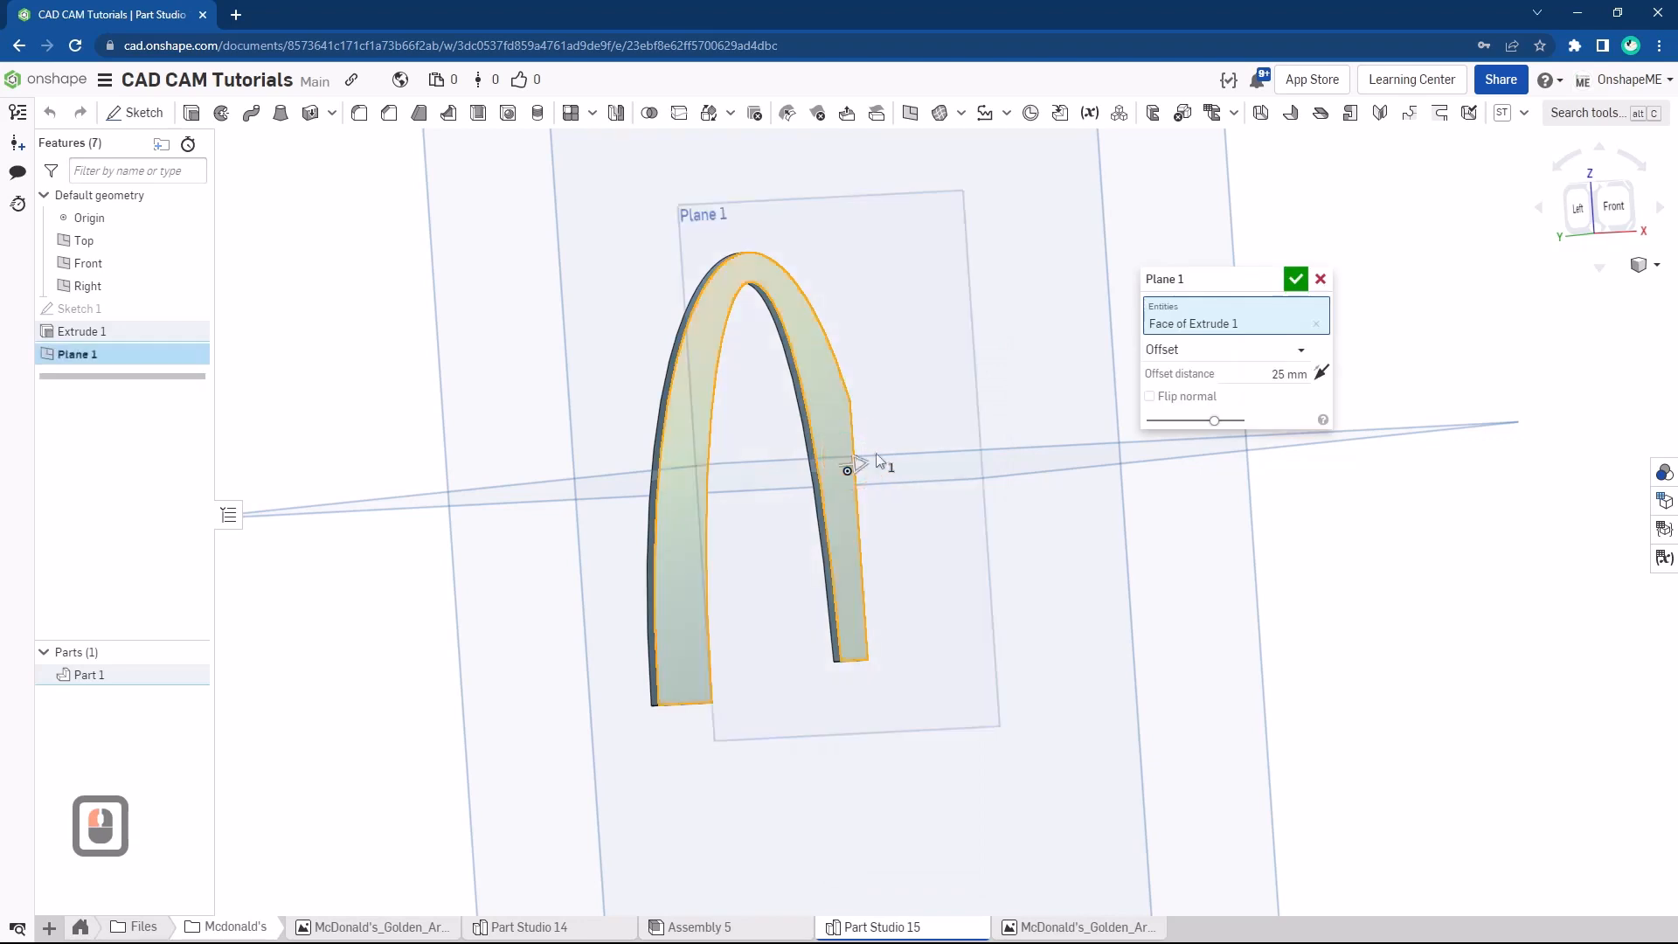
left_click(1269, 376)
type("3")
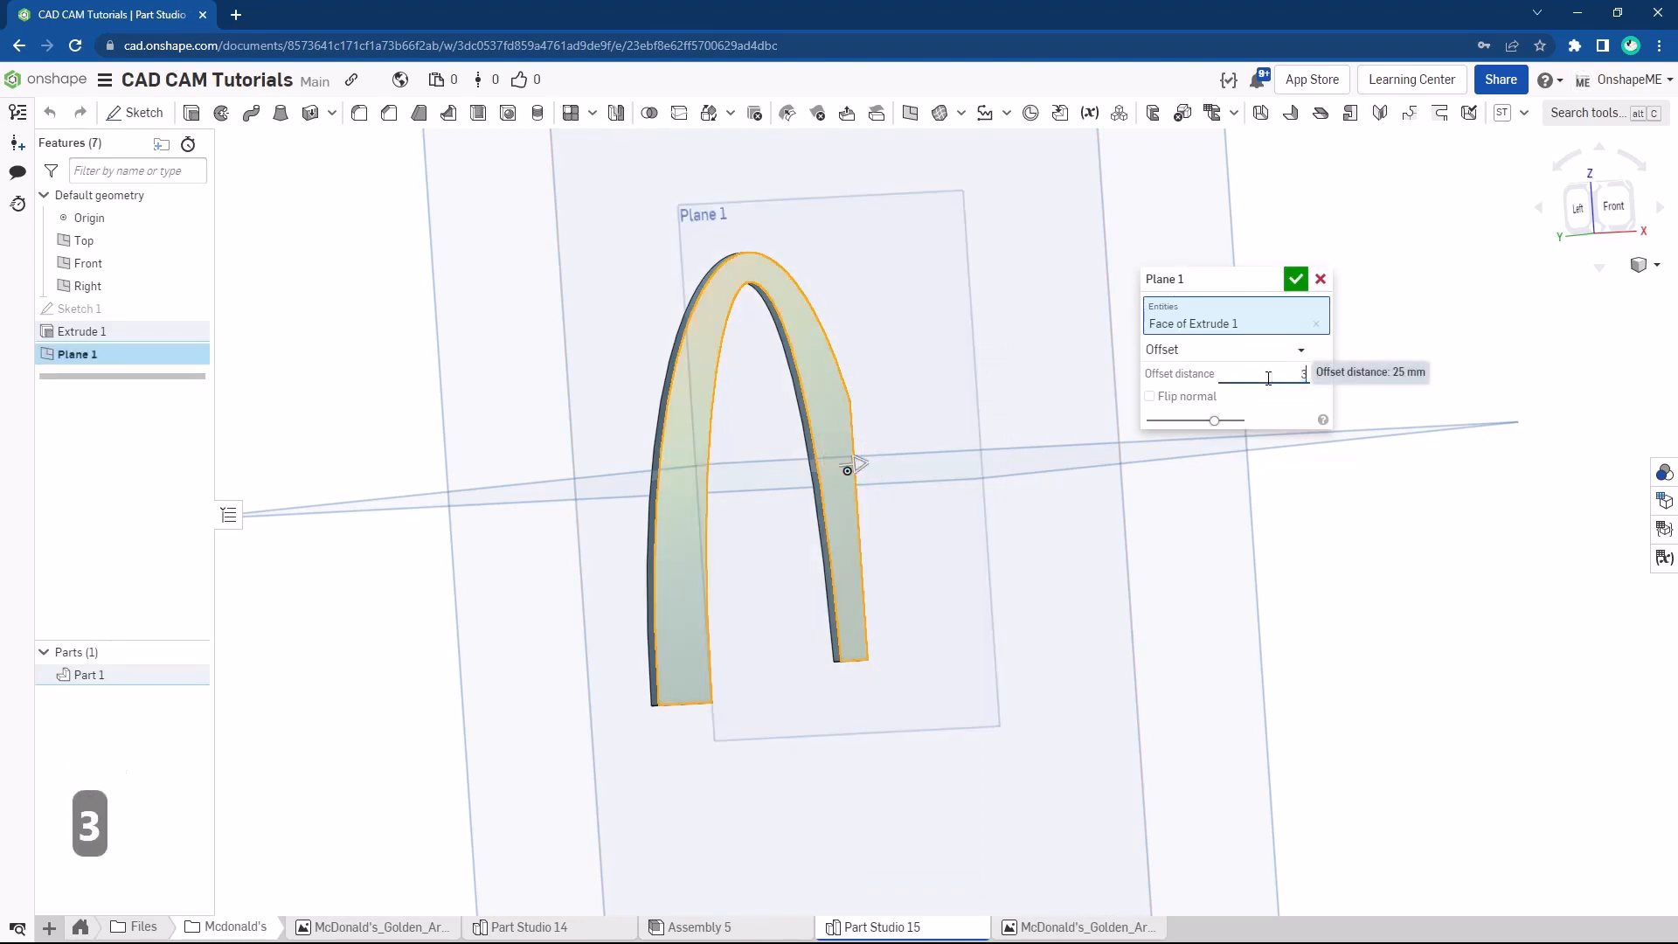
key("Return")
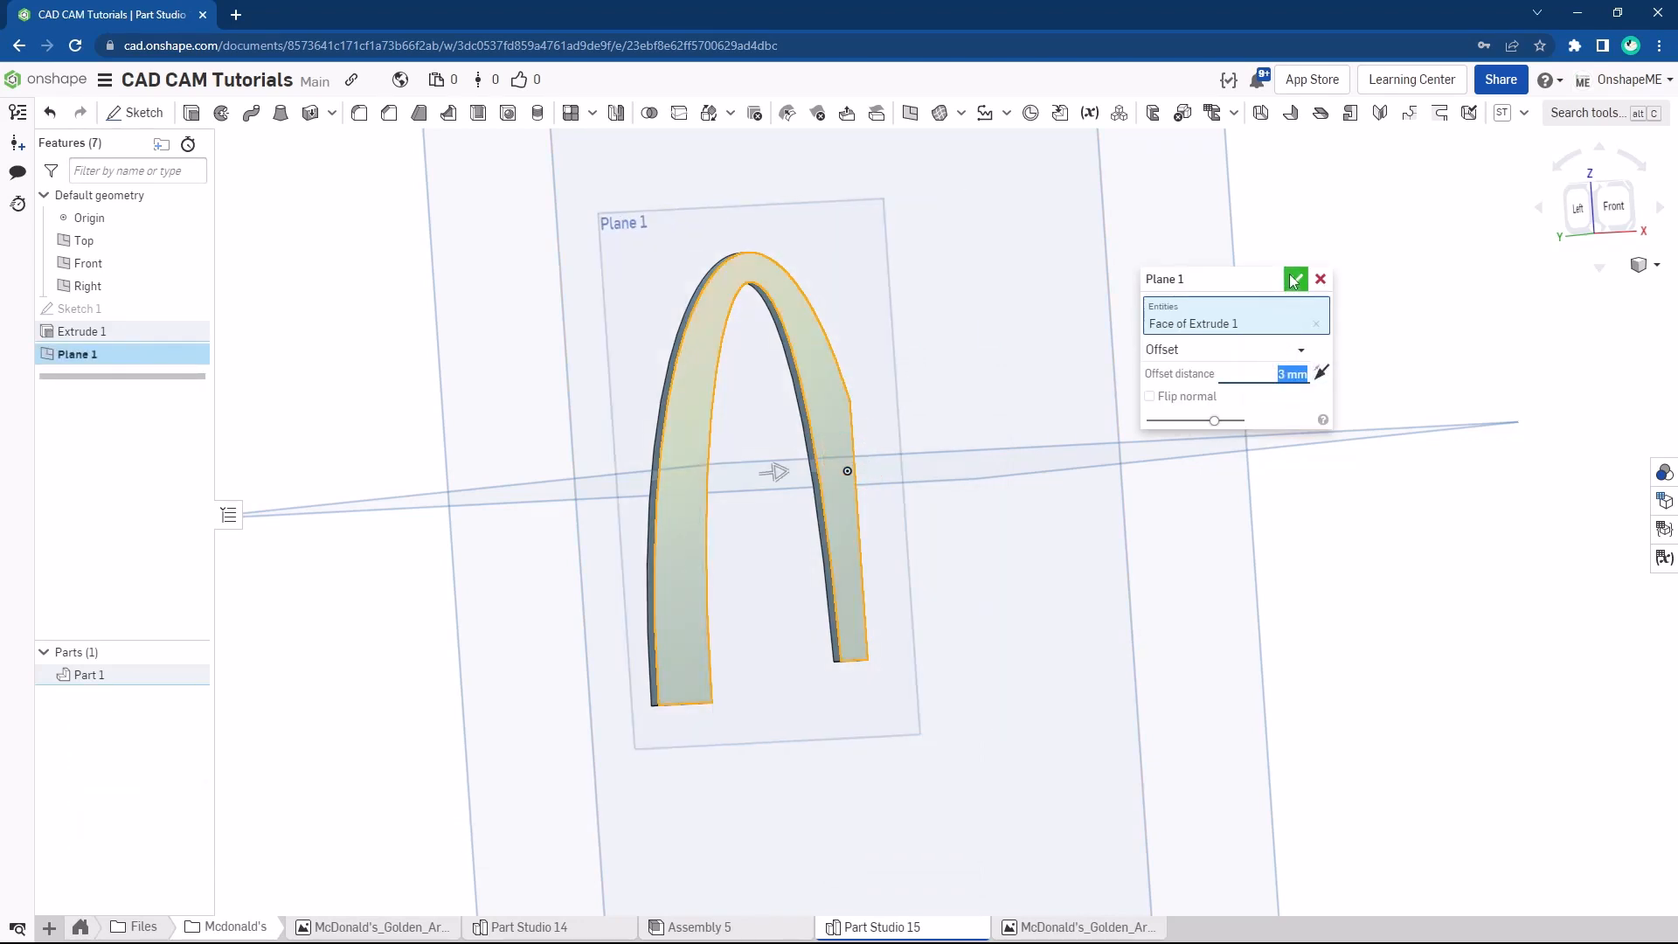
left_click(1295, 279)
Hide the default Right, Front and Top planes
scroll(768, 386, "down", 5)
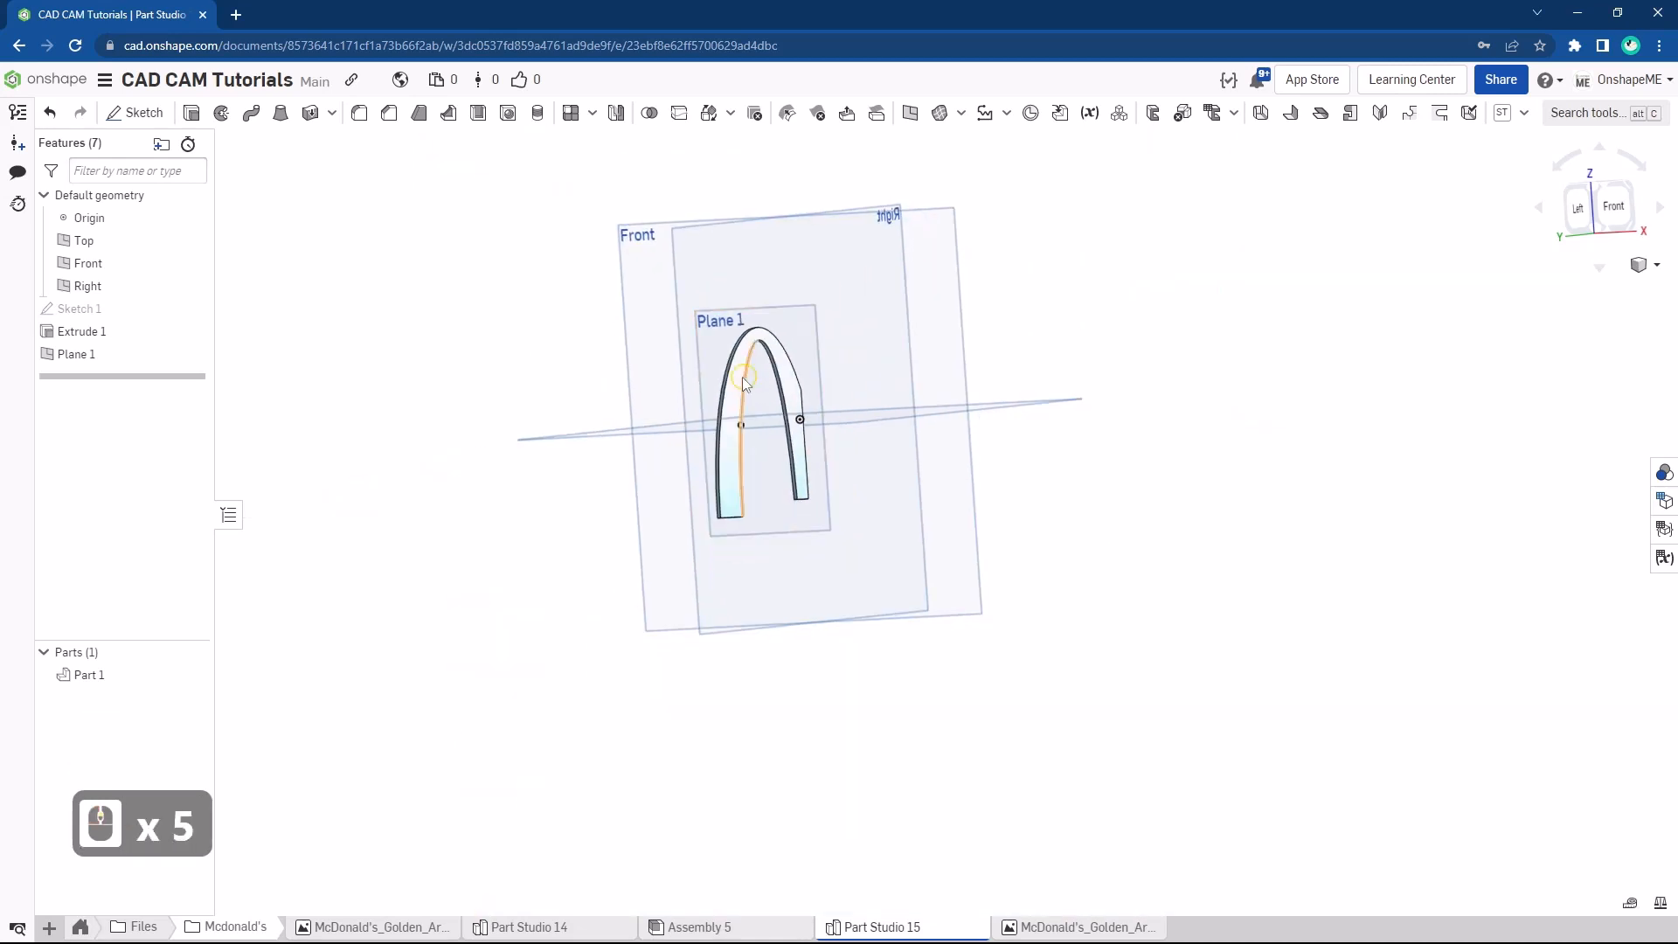
middle_click_drag(743, 378, 688, 377)
left_click(192, 287)
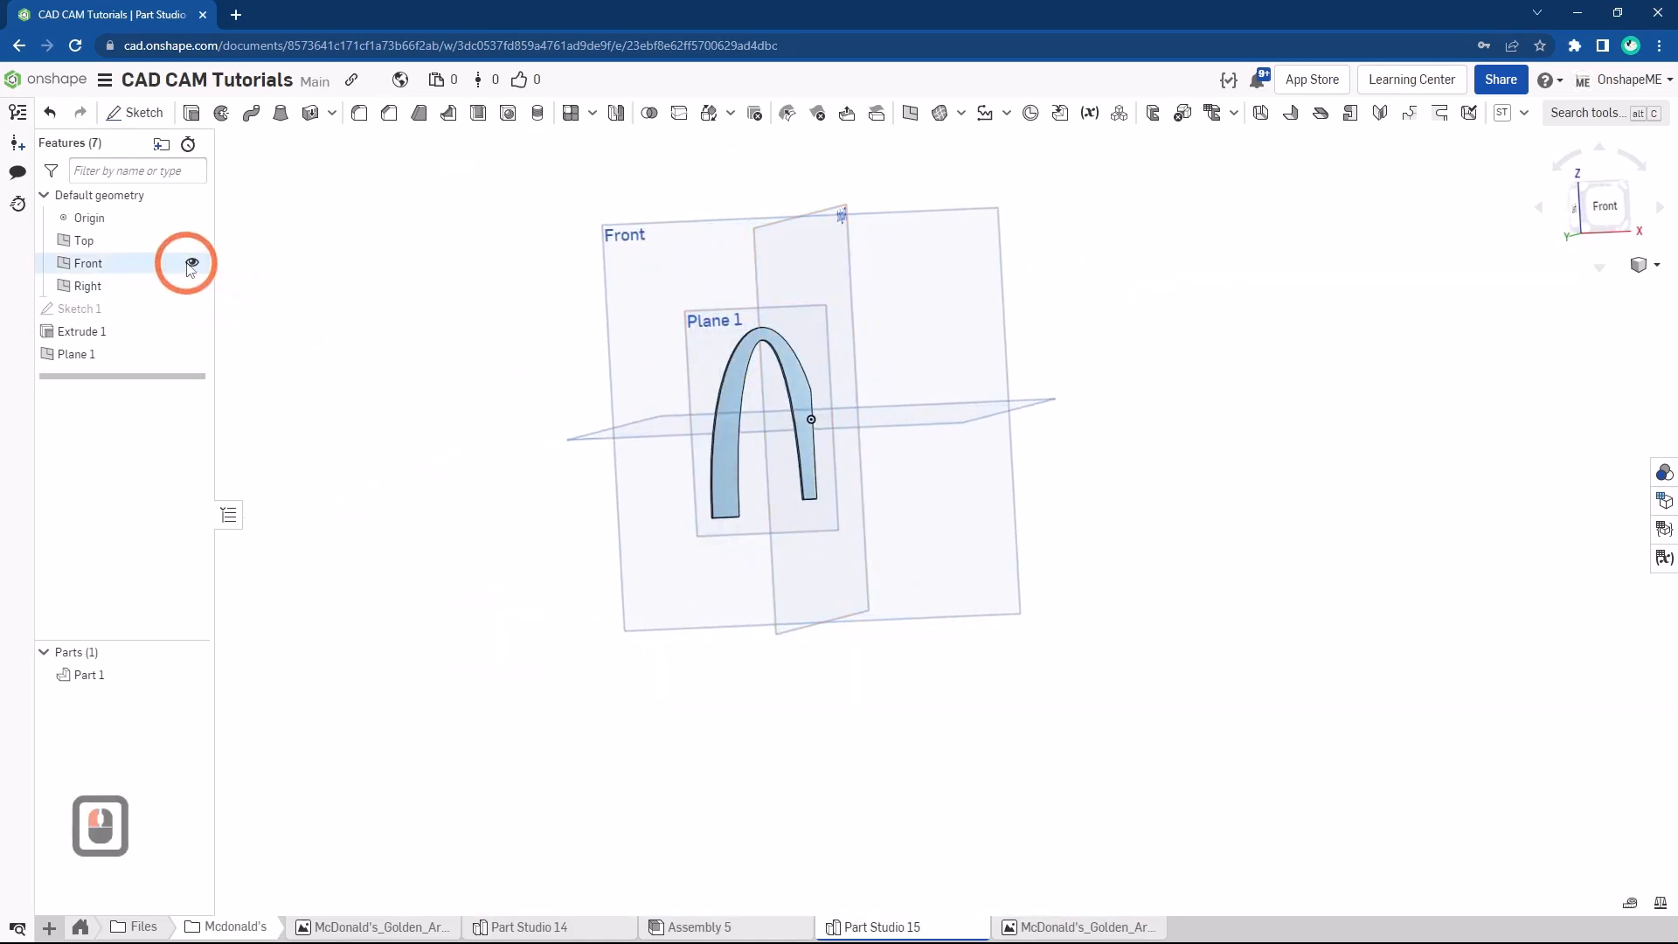
left_click(192, 263)
left_click(192, 240)
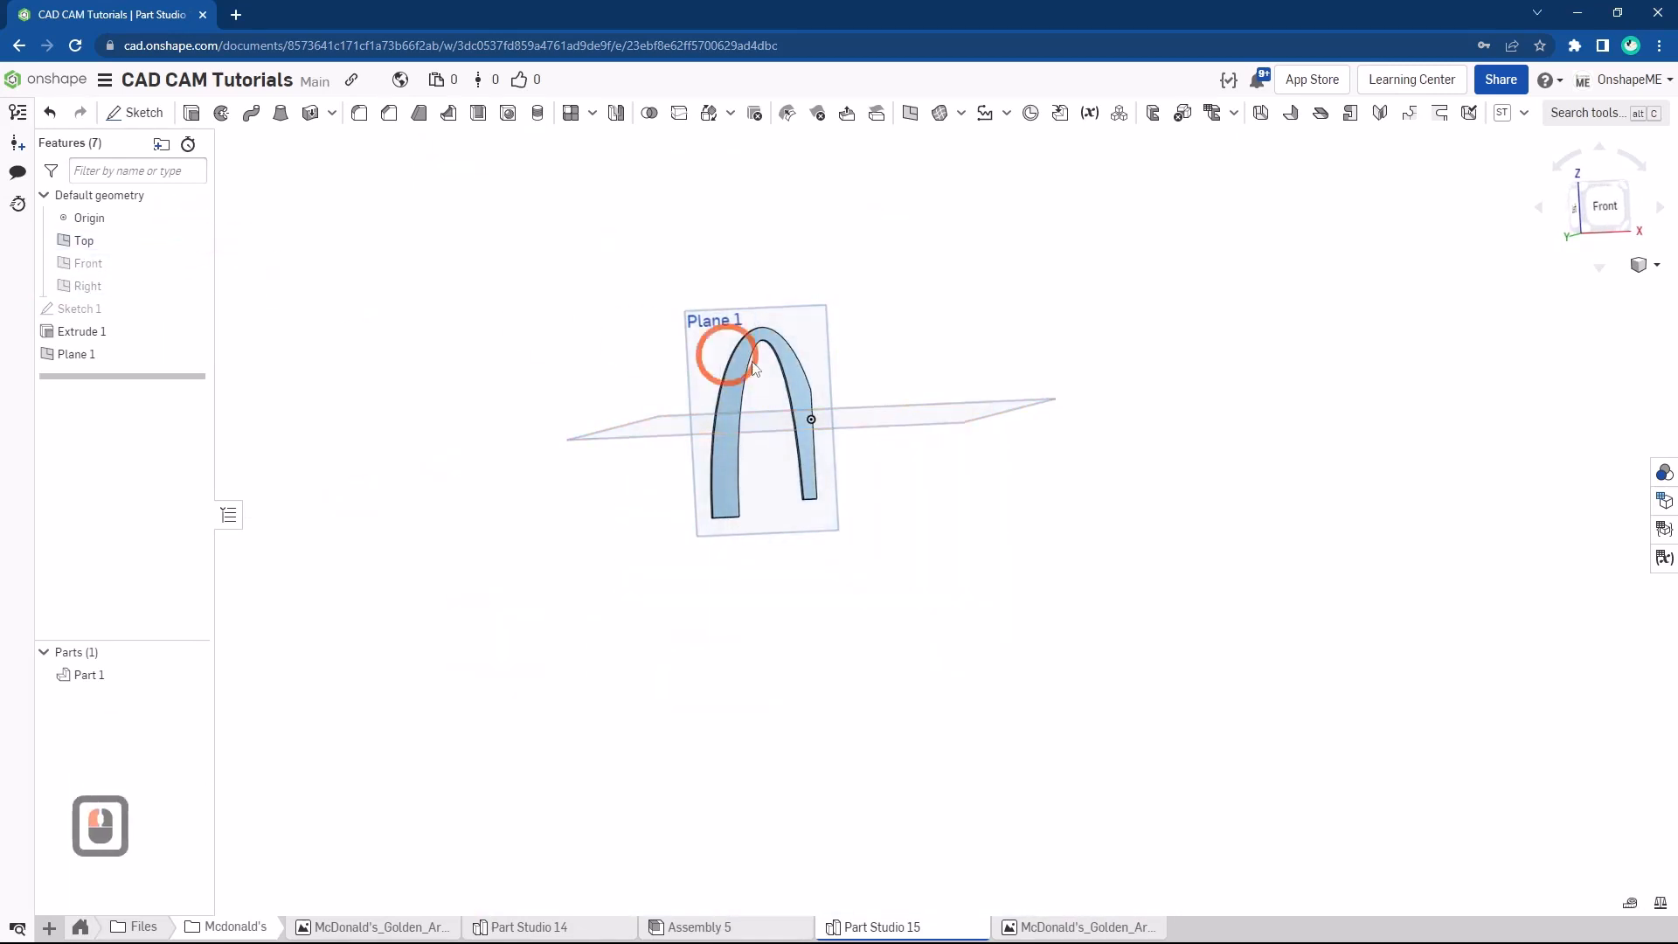
scroll(809, 374, "up", 2)
Start a new sketch on the extruded arch's front face in the front view and show Sketch 1 for reference
left_click(1603, 212)
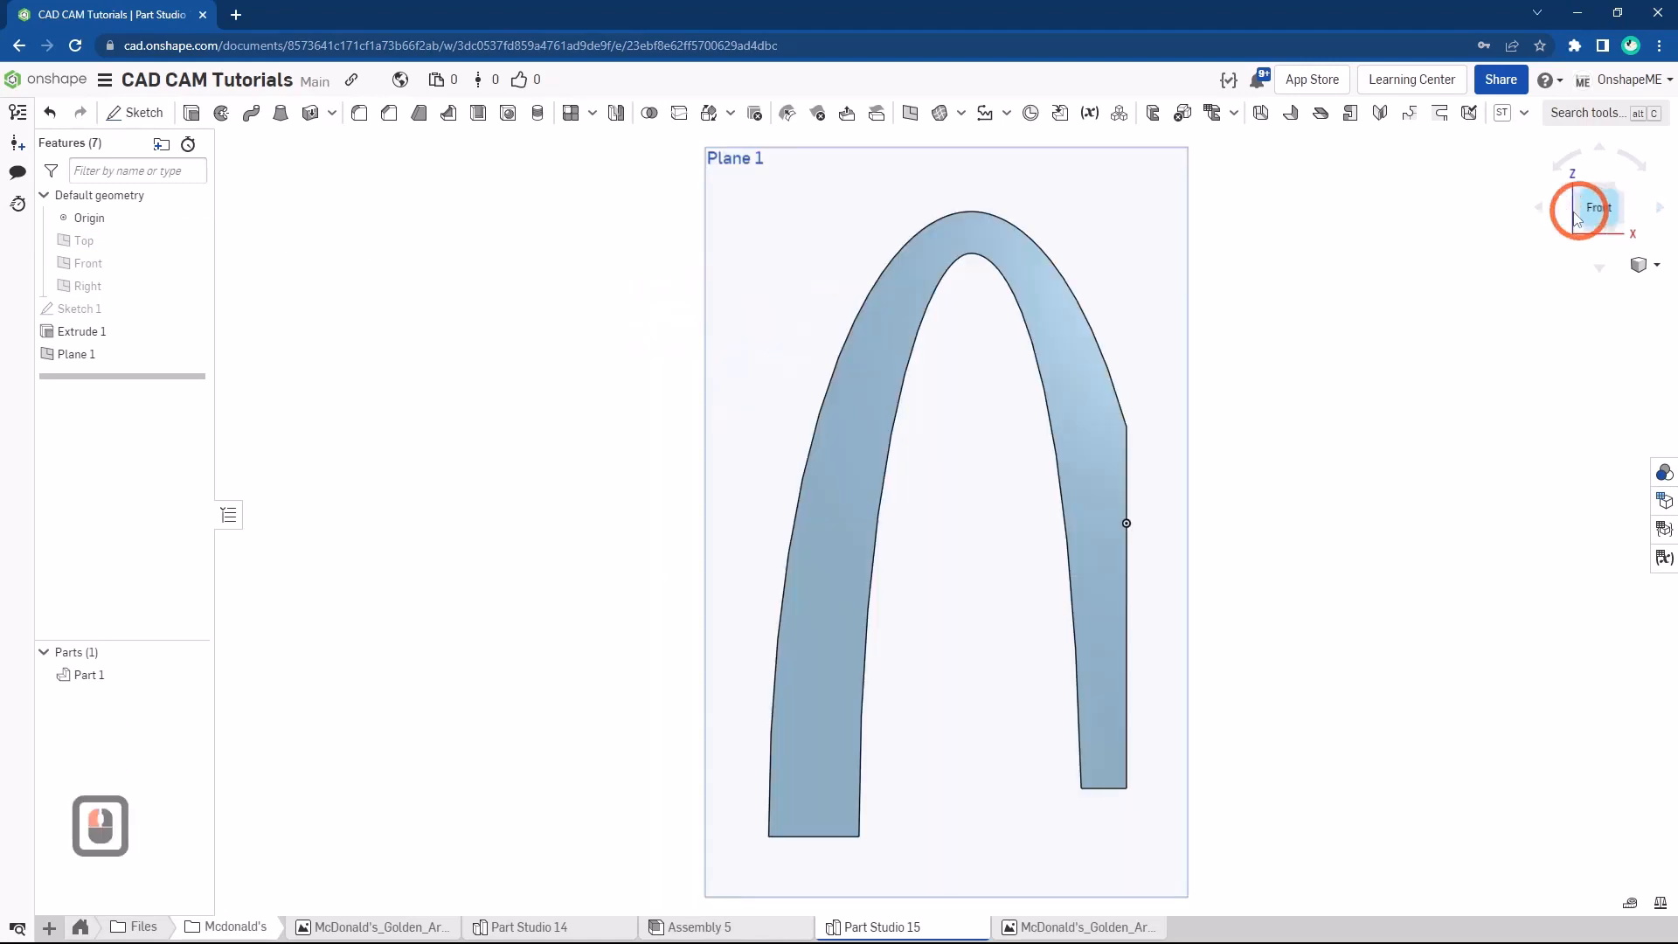
scroll(1084, 537, "down", 1)
middle_click_drag(1055, 540, 986, 537, "ctrl")
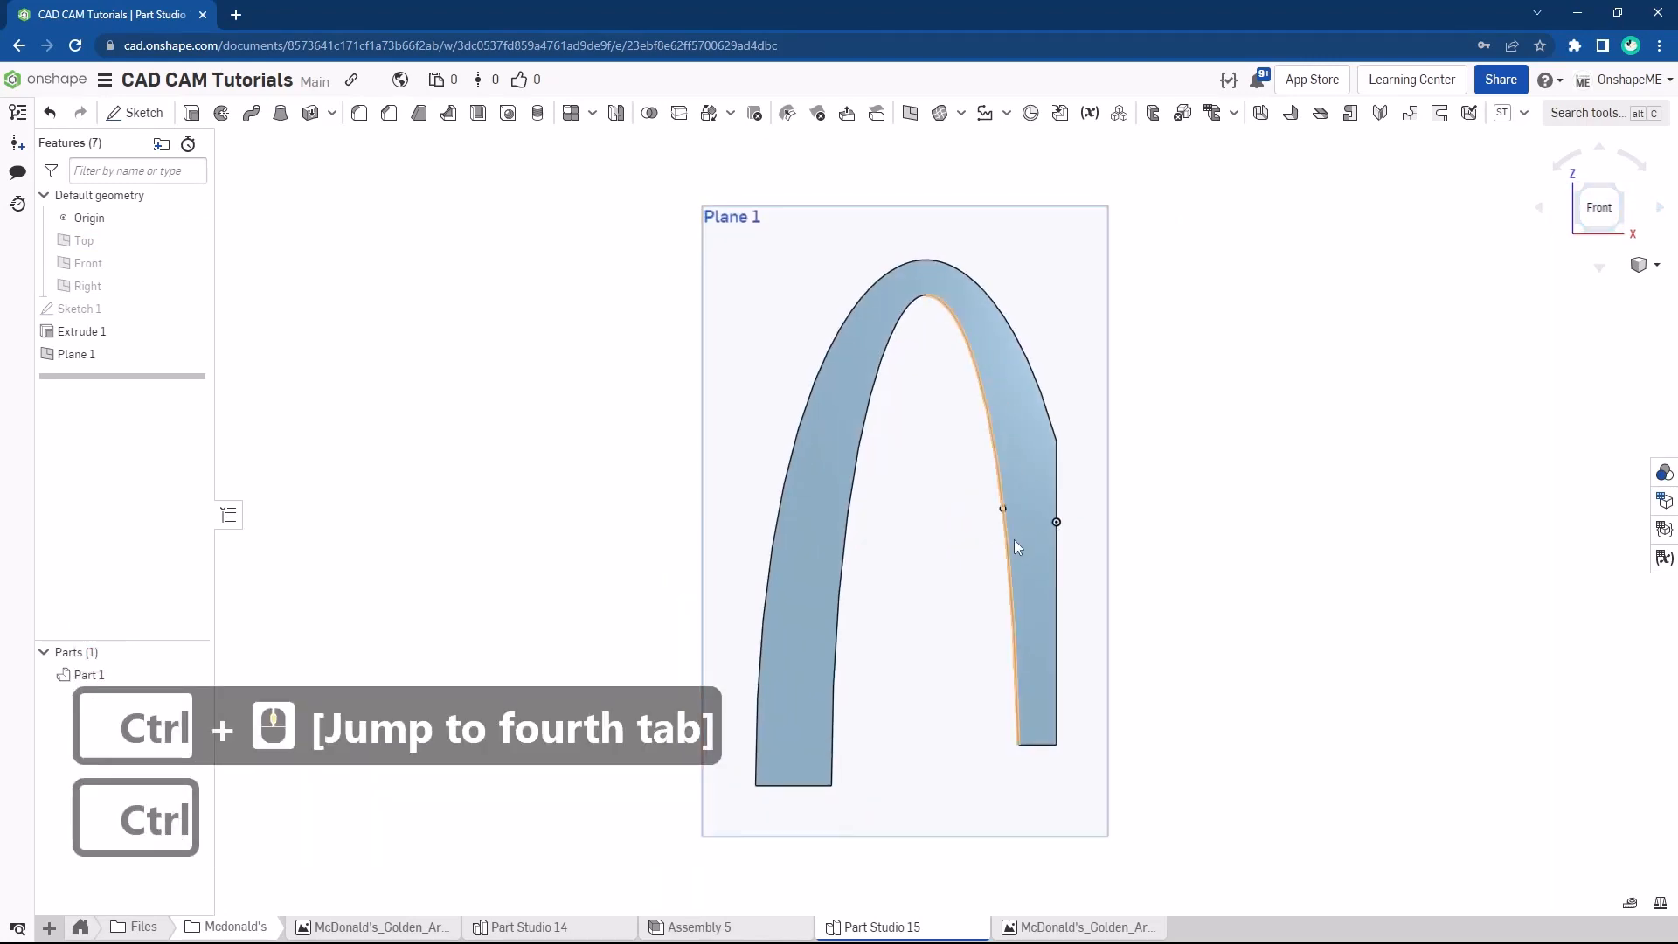
right_click(815, 614, "ctrl")
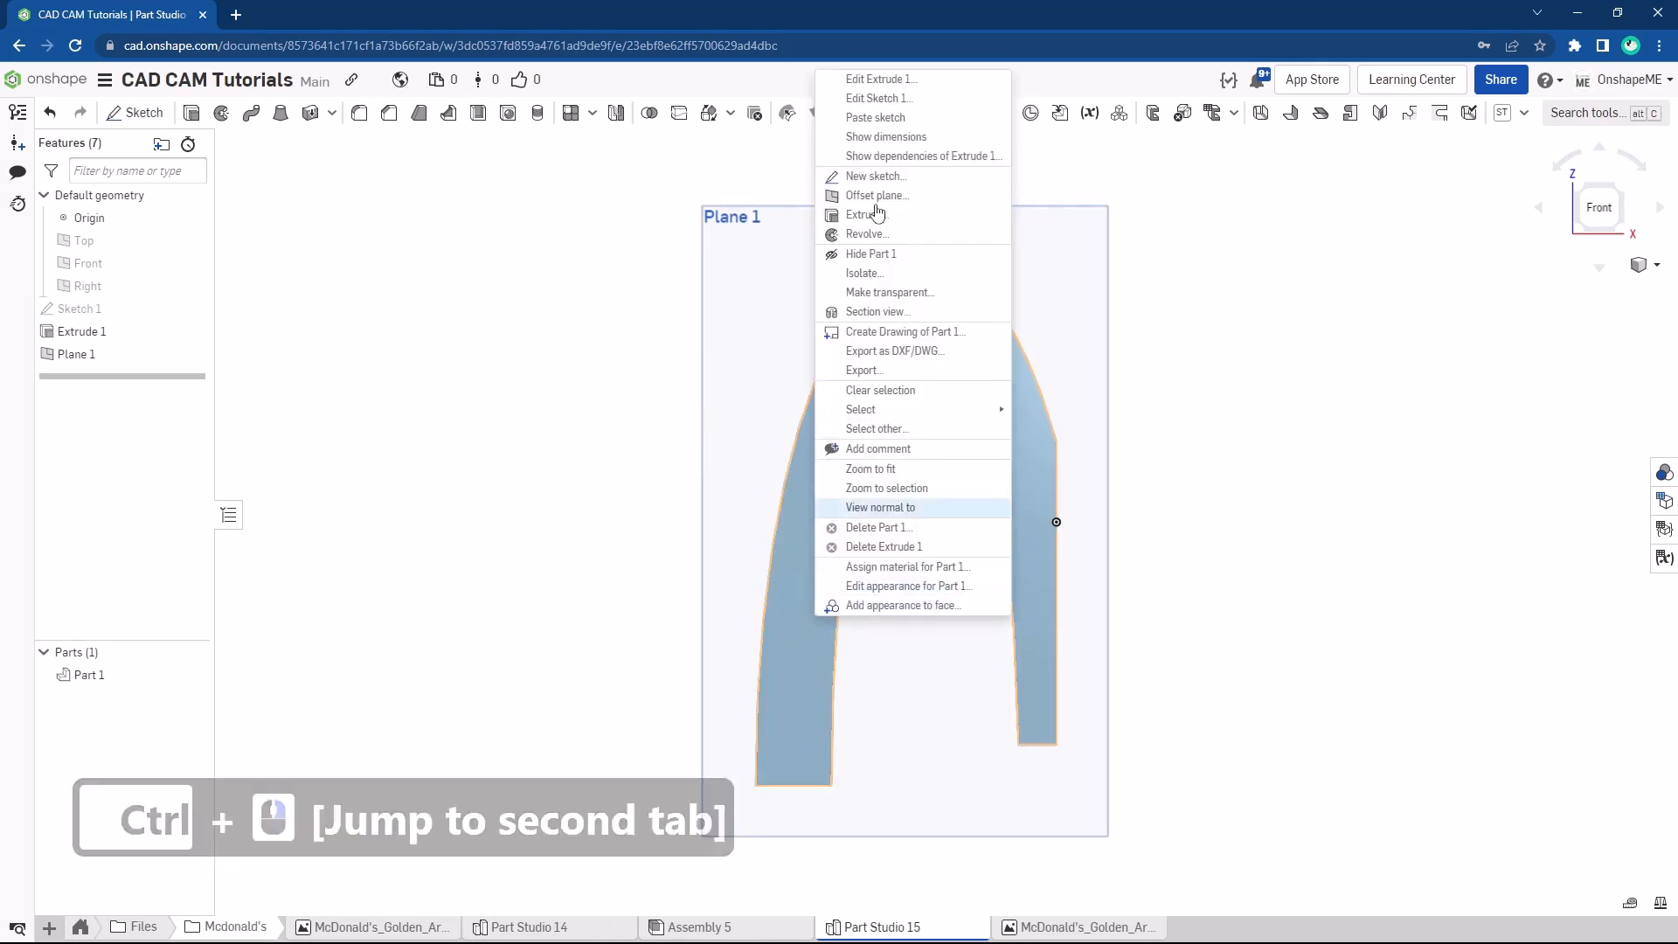
left_click(879, 177)
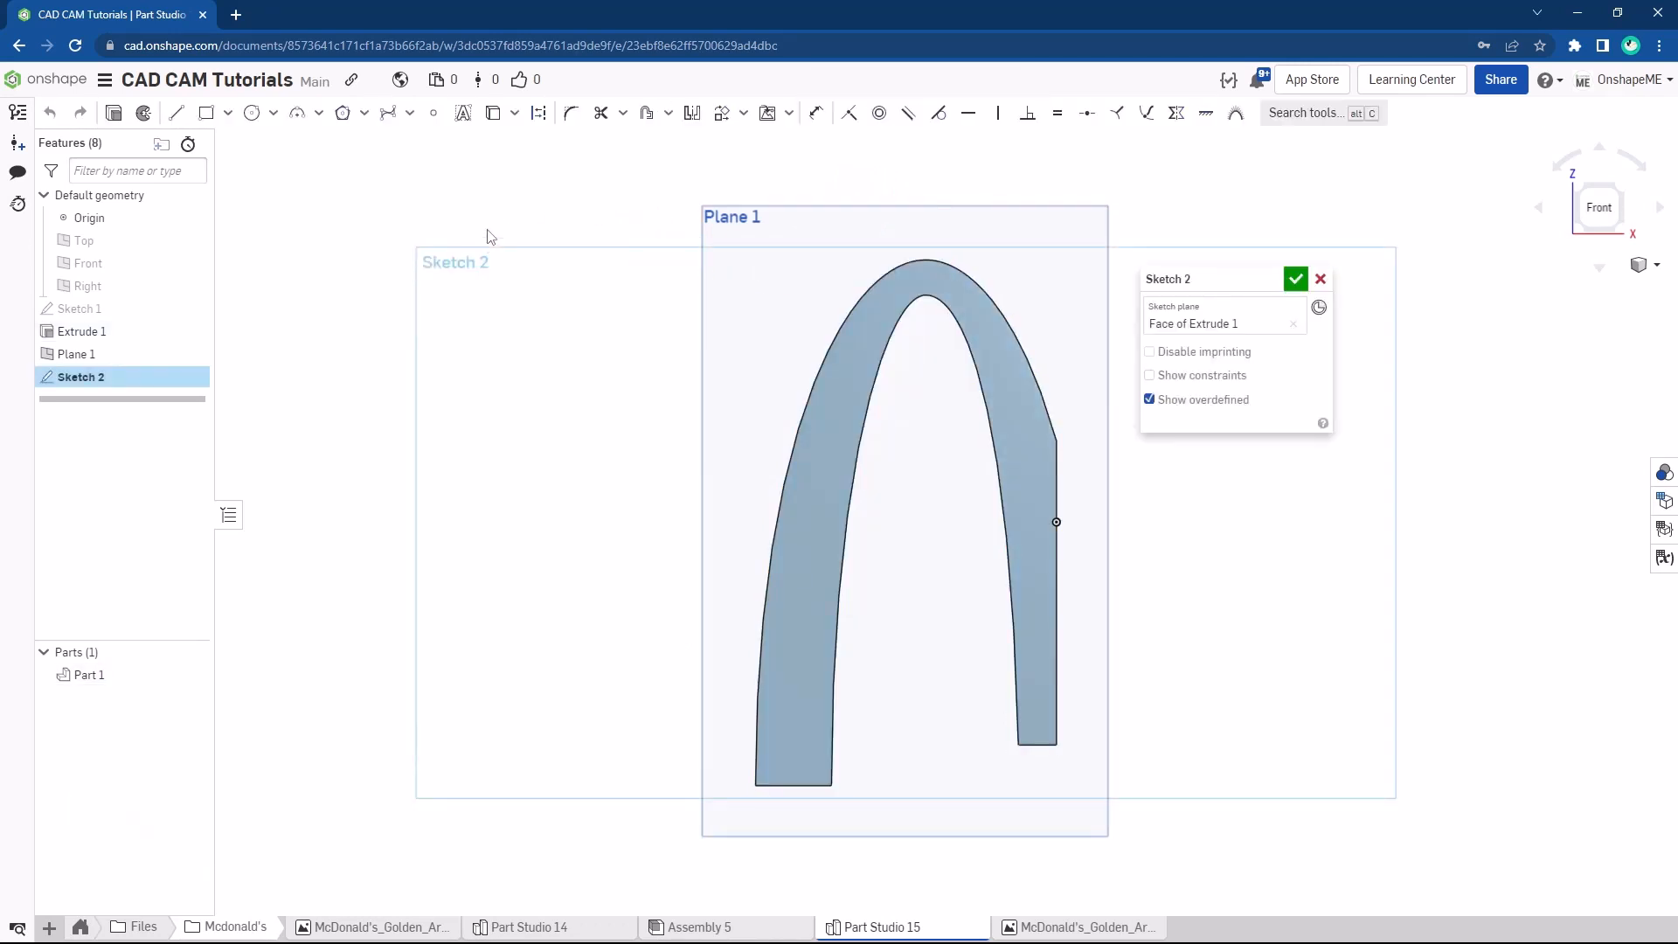
left_click(191, 308)
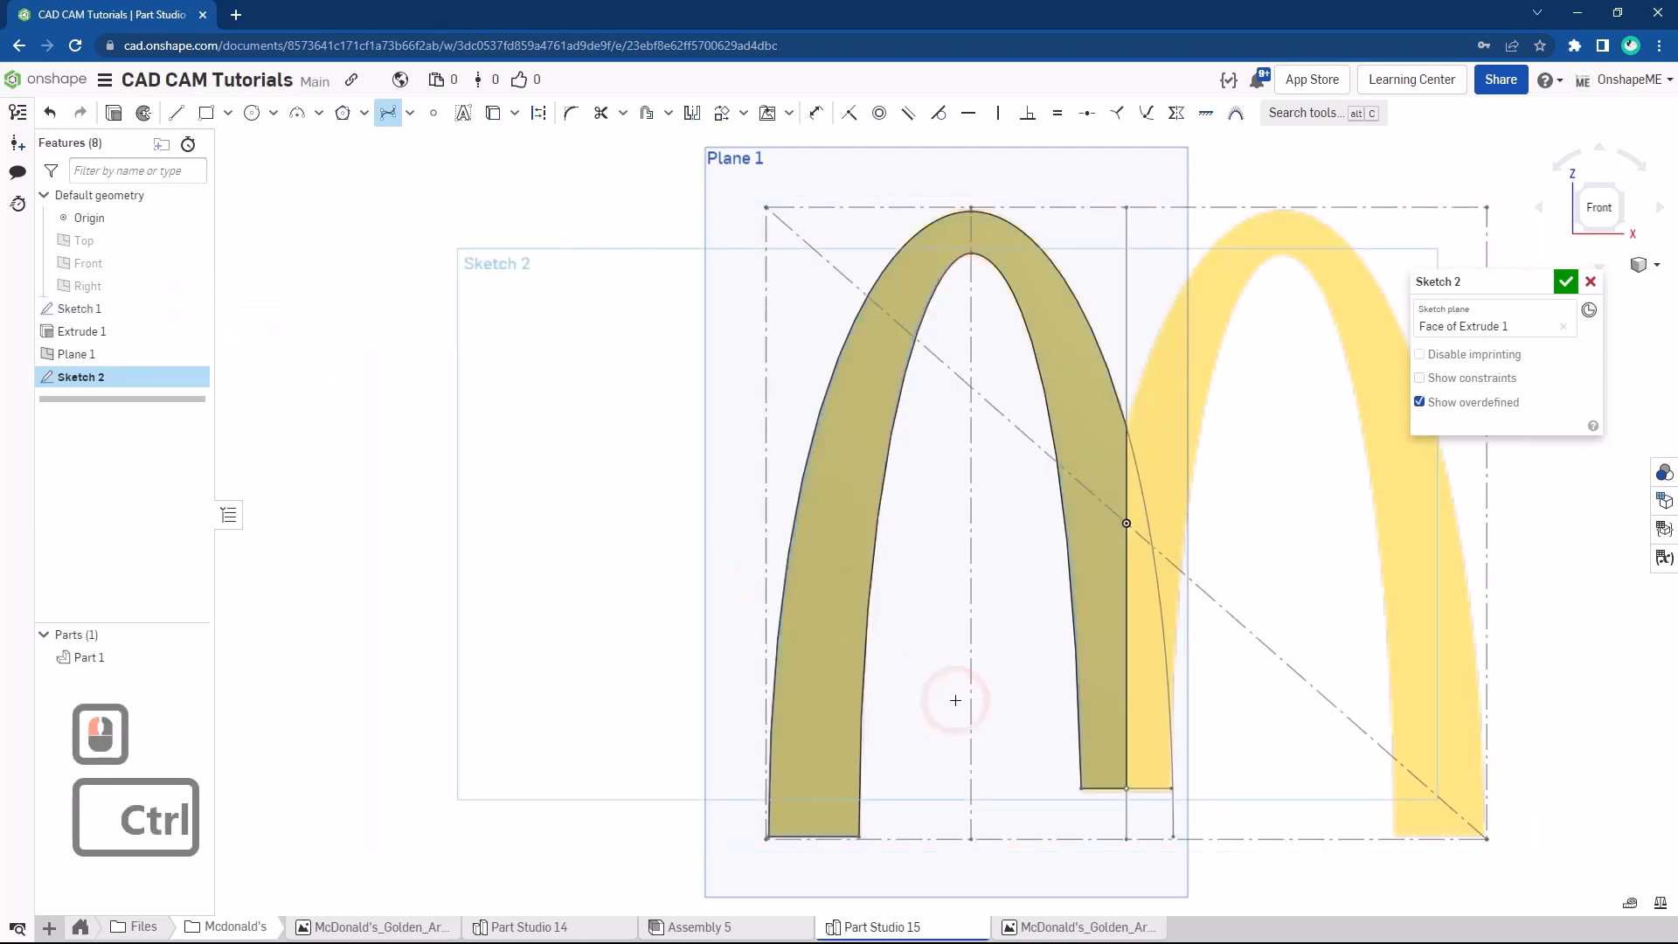
Draw a four-point Bezier curve from inside the left leg's lower end up to the arch's vertical centre line, between its outer and inner edges
middle_click_drag(893, 668, 820, 628, "ctrl")
key("s")
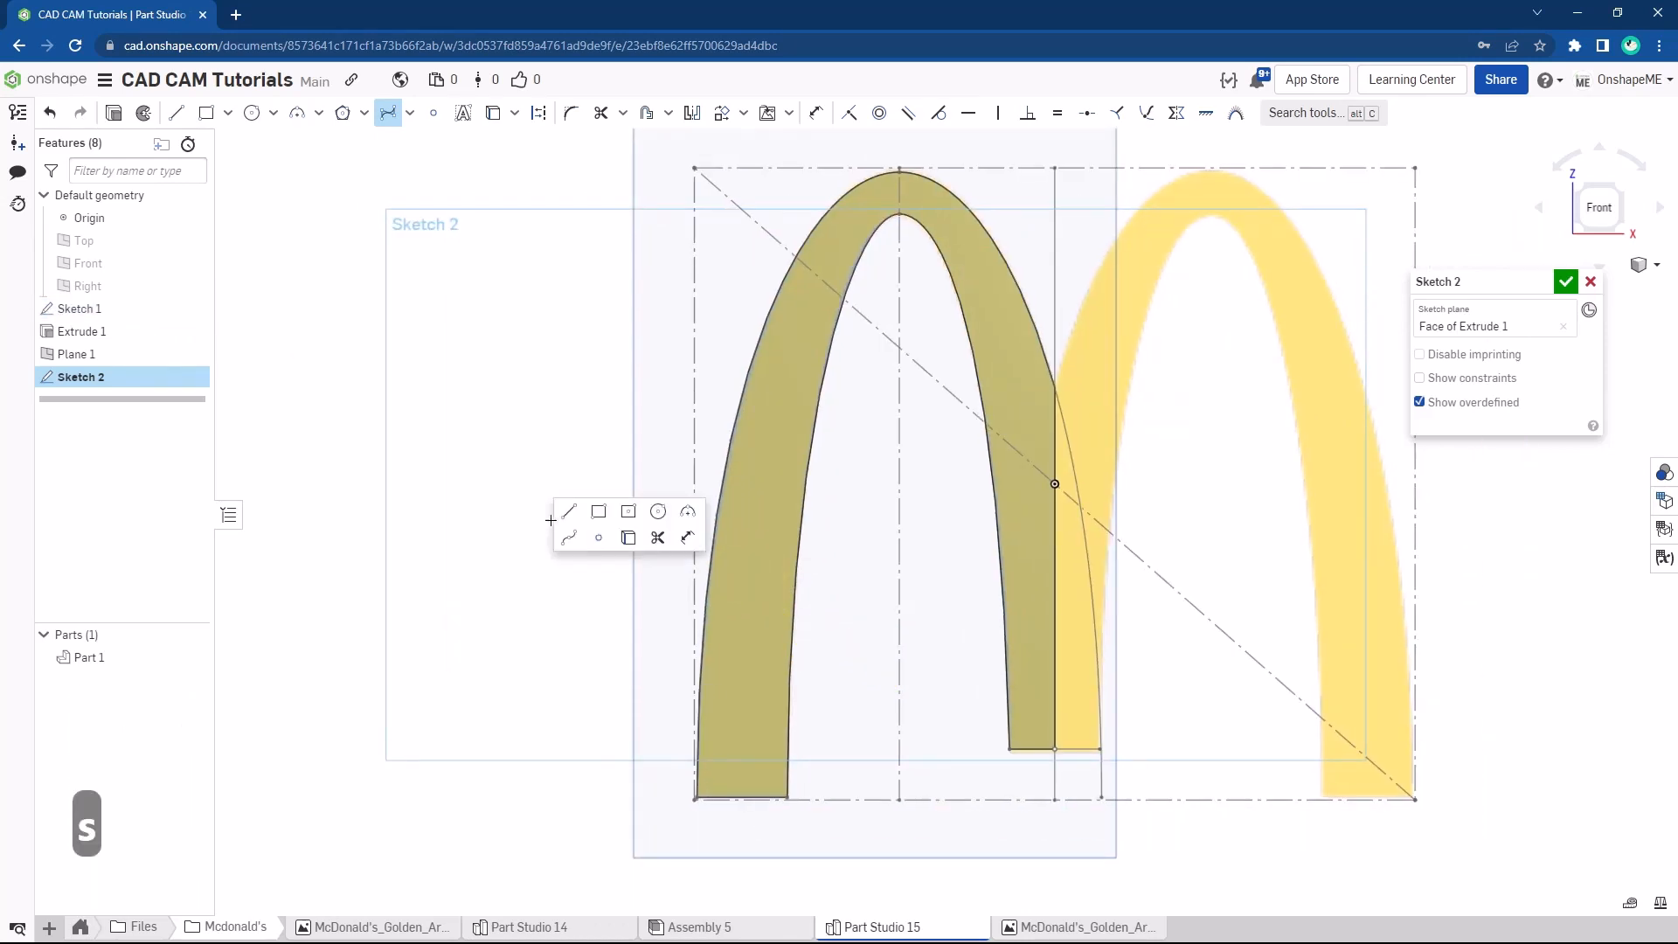
key("Escape")
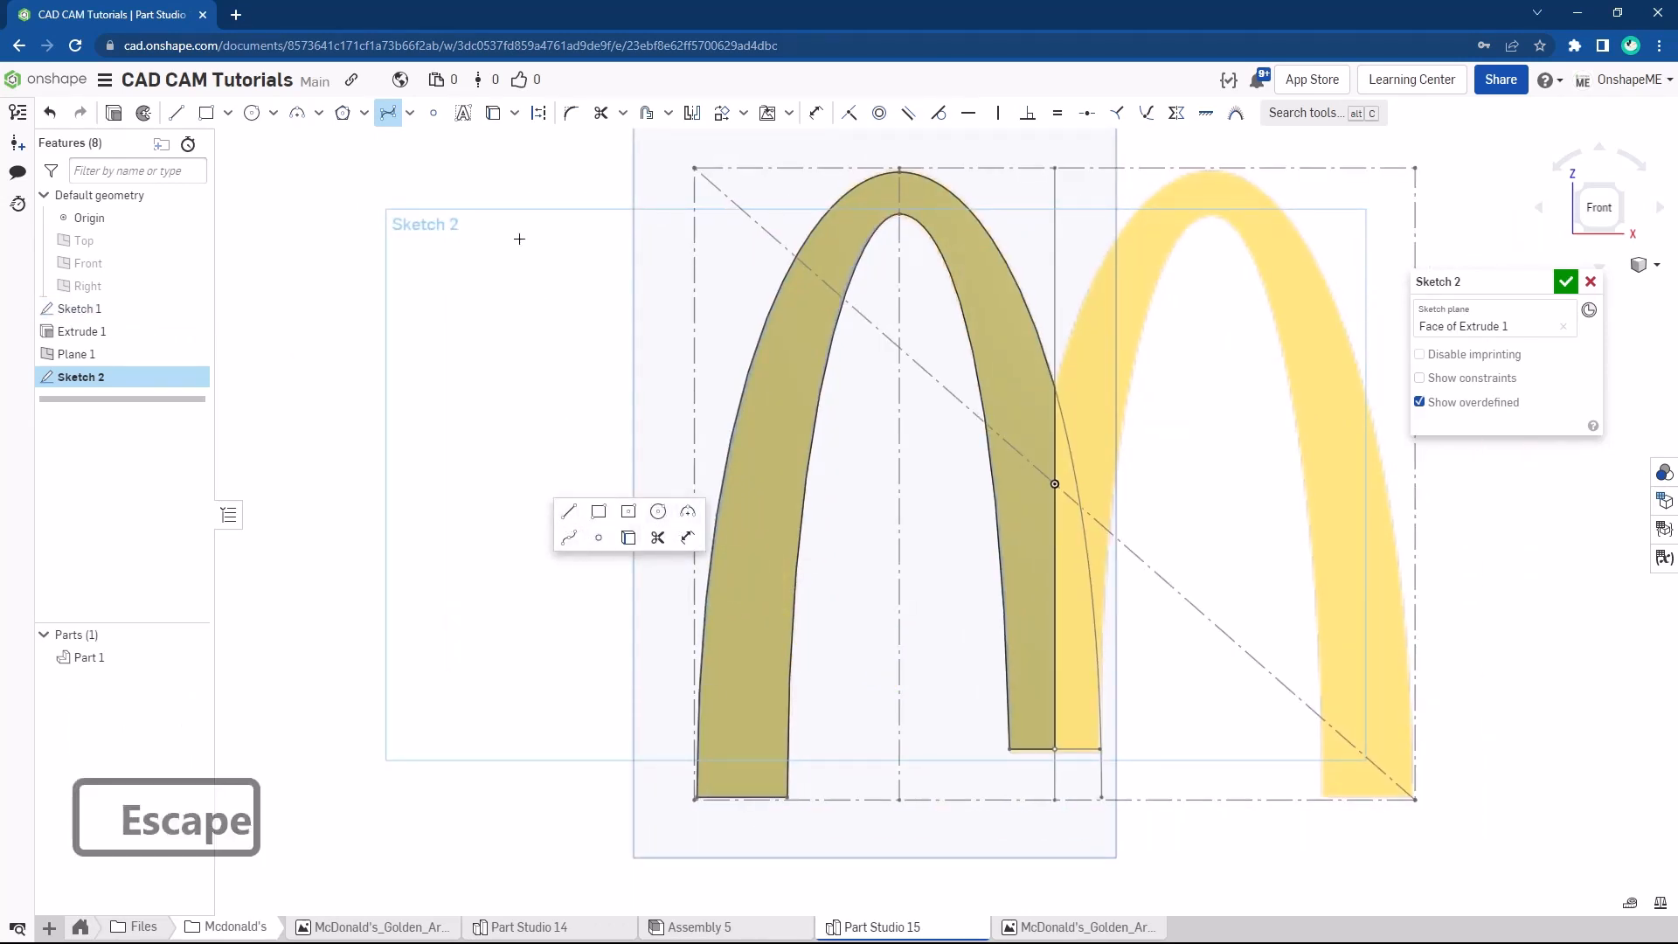
left_click(772, 737)
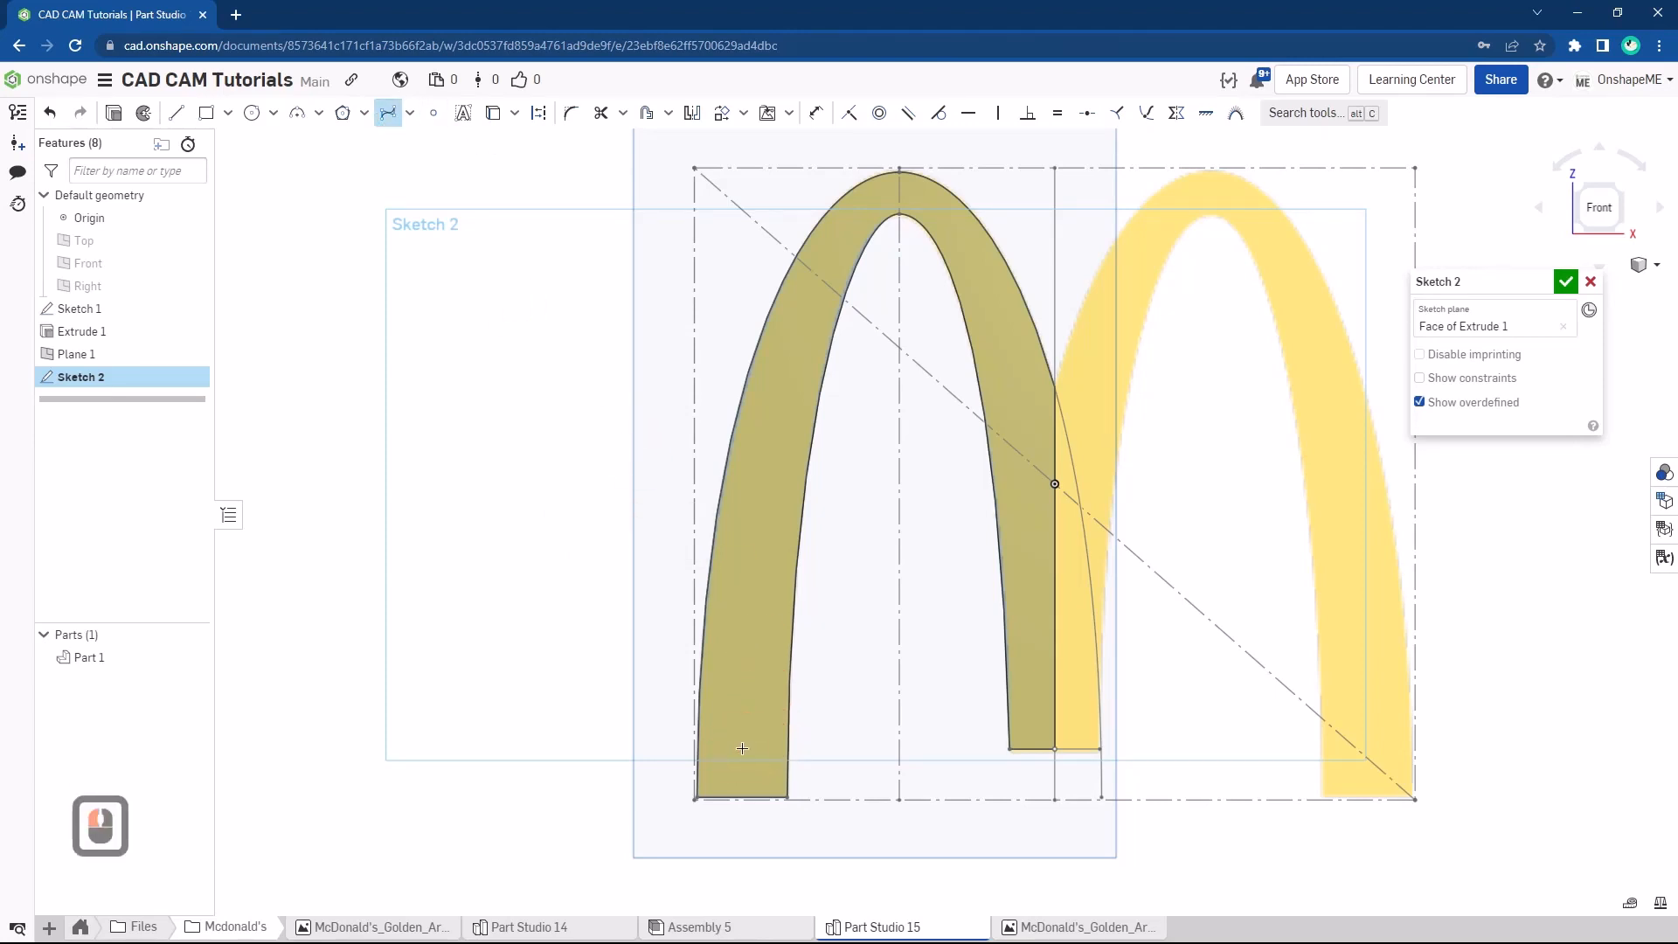
left_click(742, 749)
left_click(747, 417)
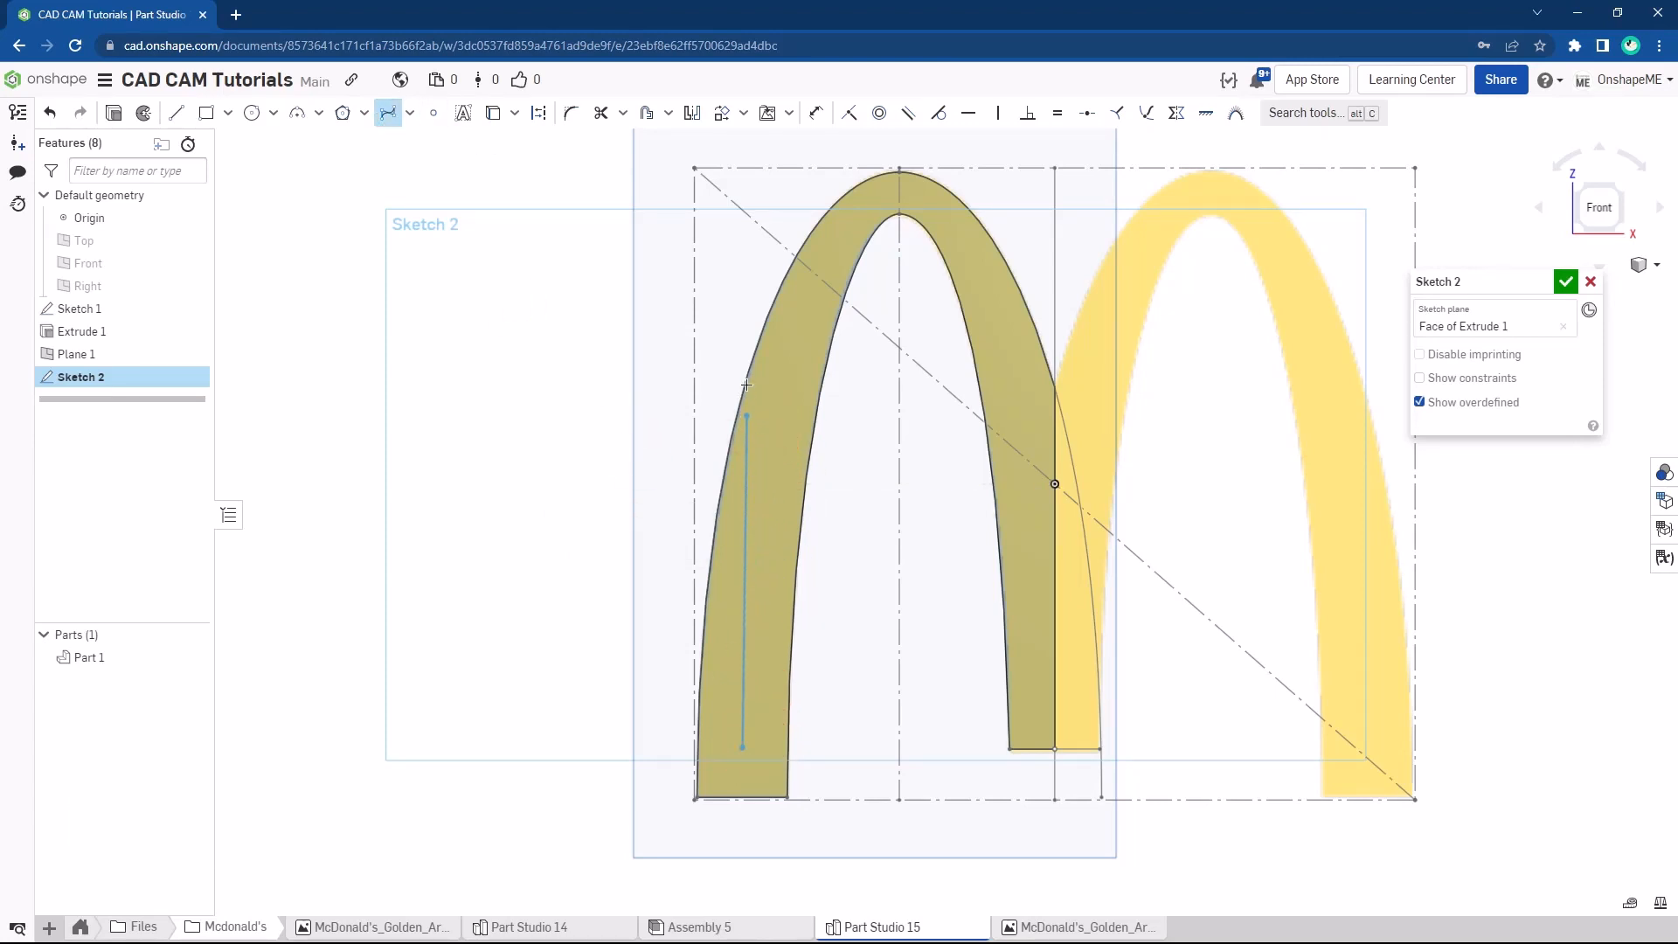
left_click(751, 391)
left_click(787, 326)
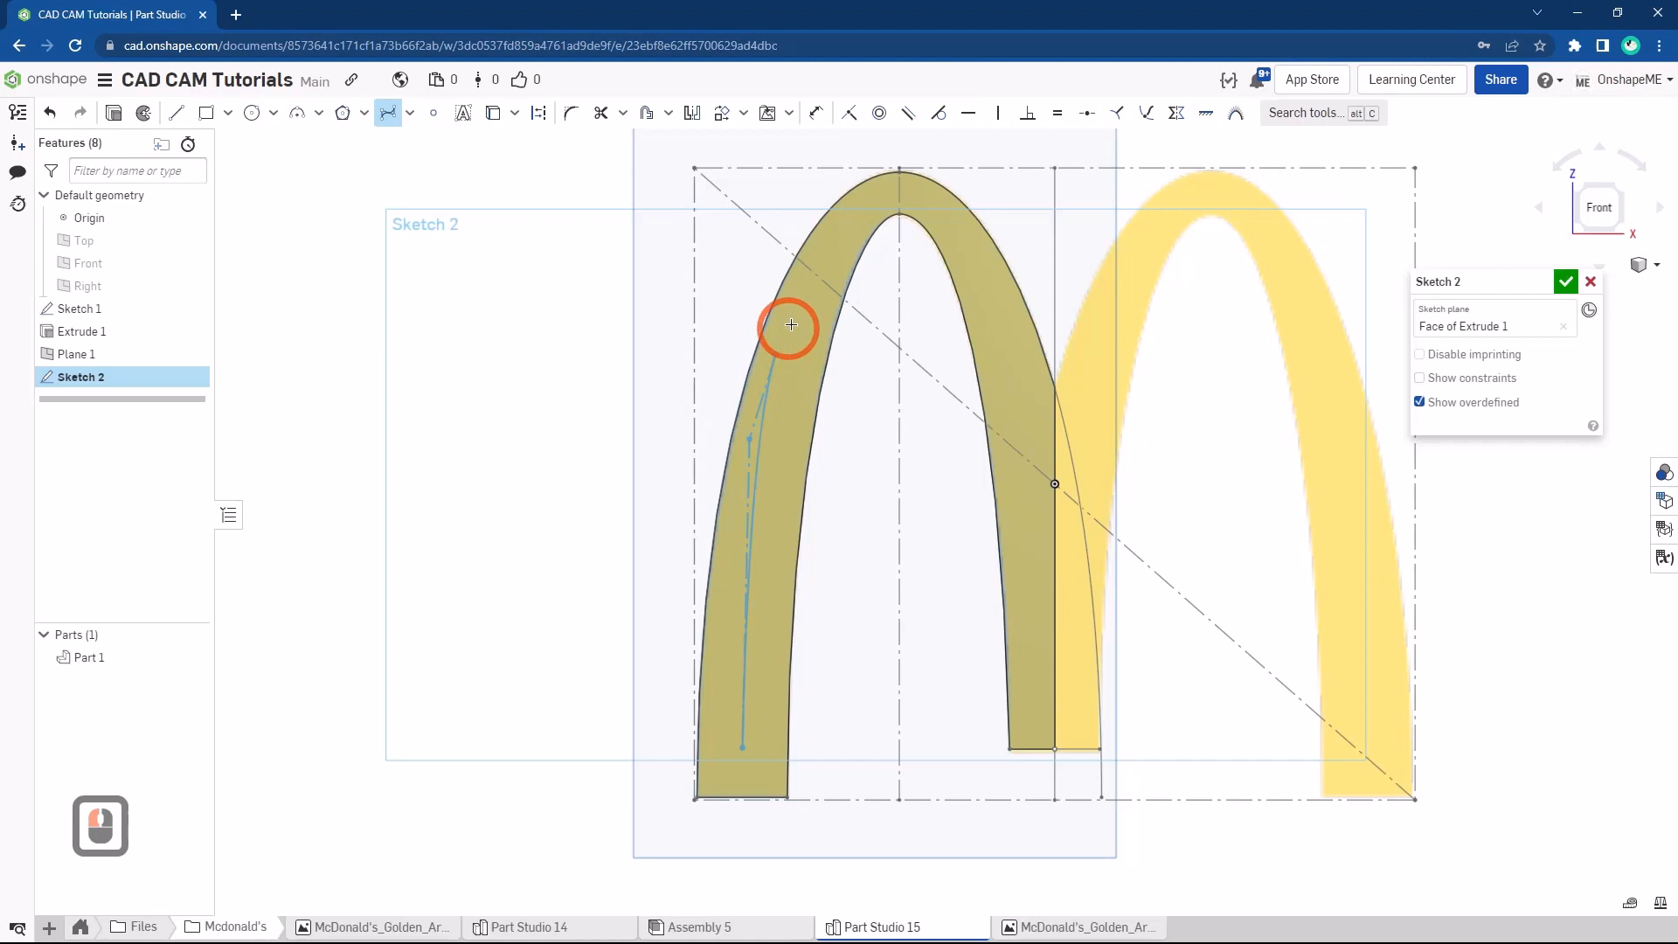
left_click(865, 204)
scroll(896, 202, "up", 2)
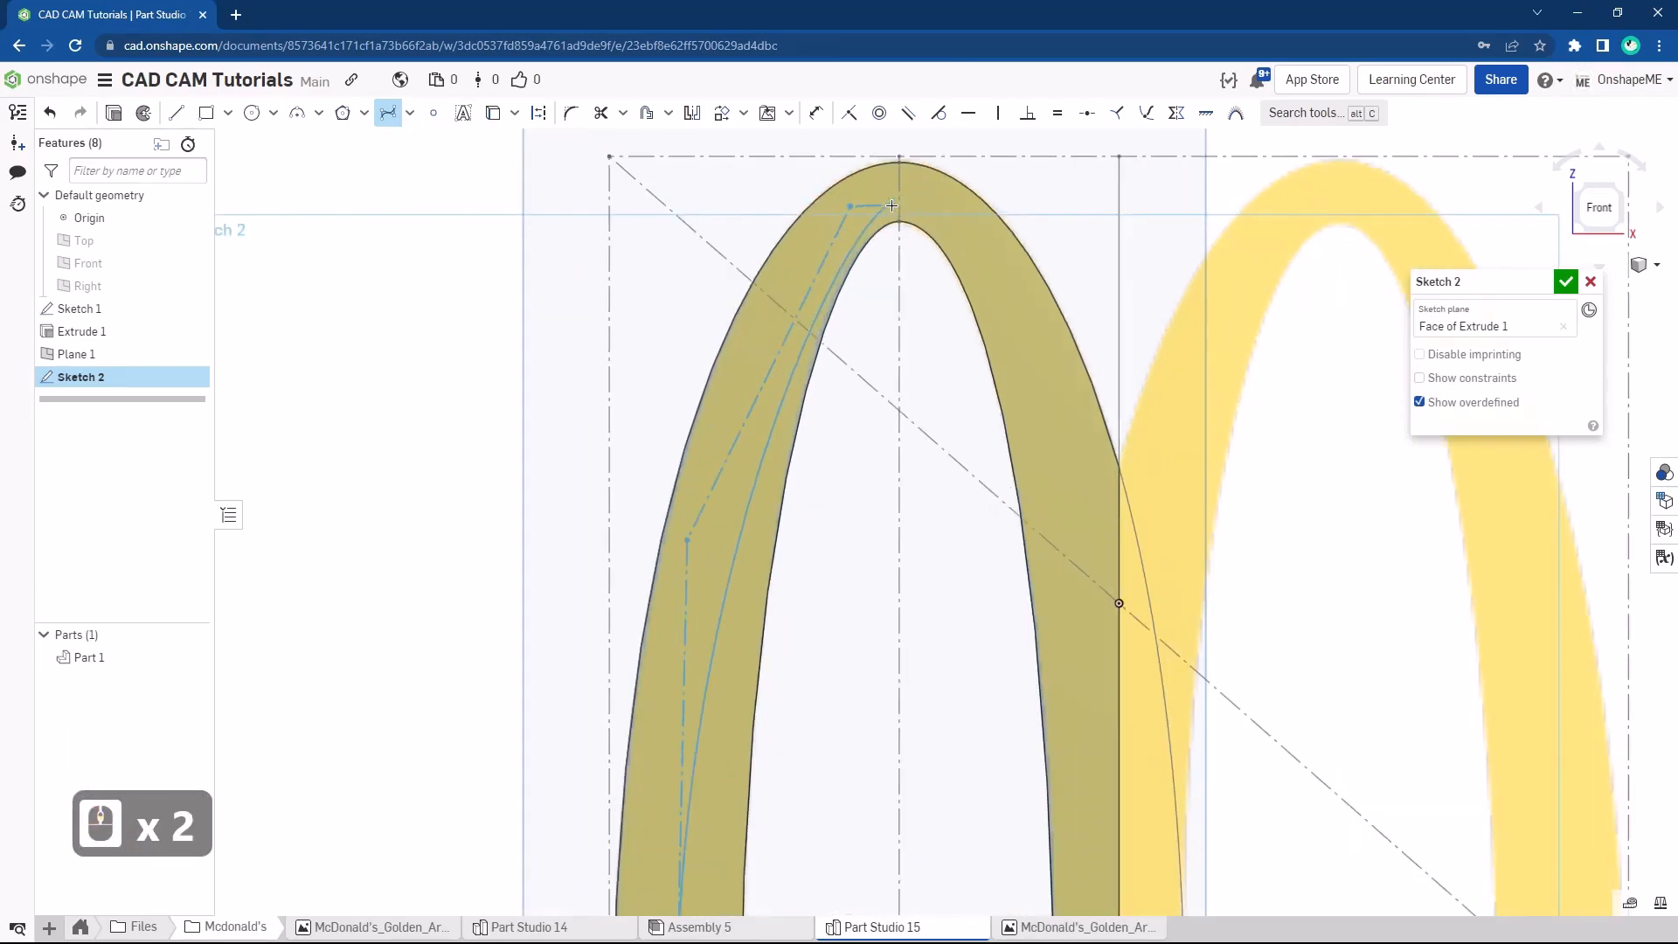
left_click(896, 204)
key("Escape")
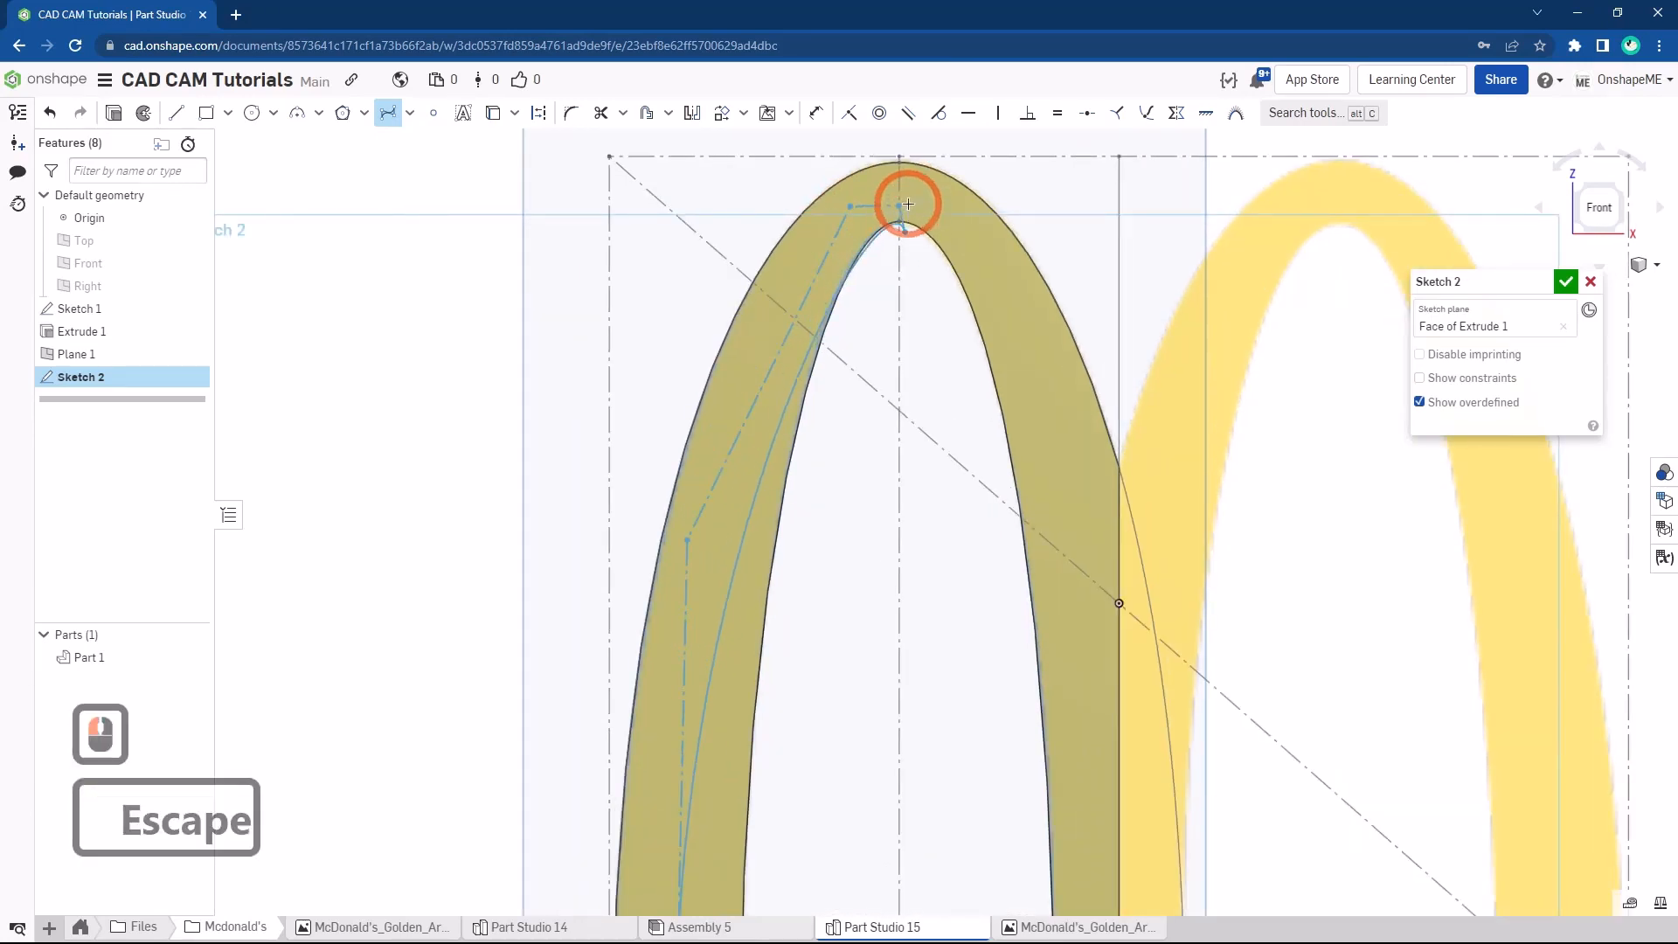
scroll(909, 207, "up", 1)
key("Escape")
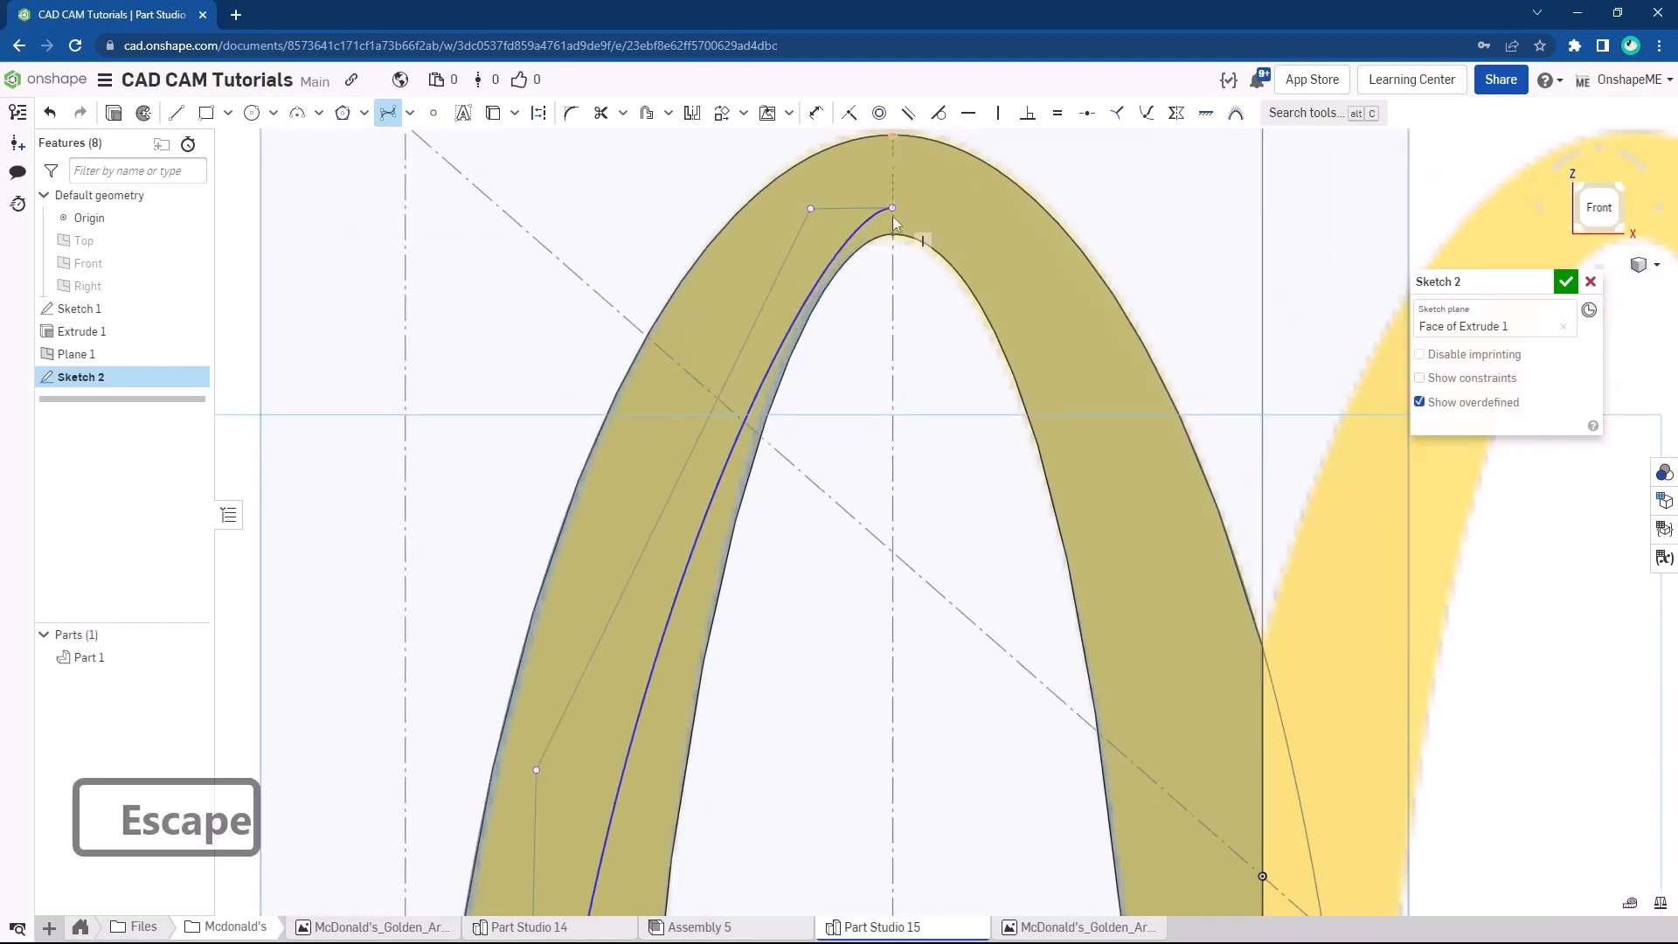
Constrain the Bezier curve's upper endpoint coincident with the arch's vertical centre line
left_click(893, 210)
left_click(896, 259)
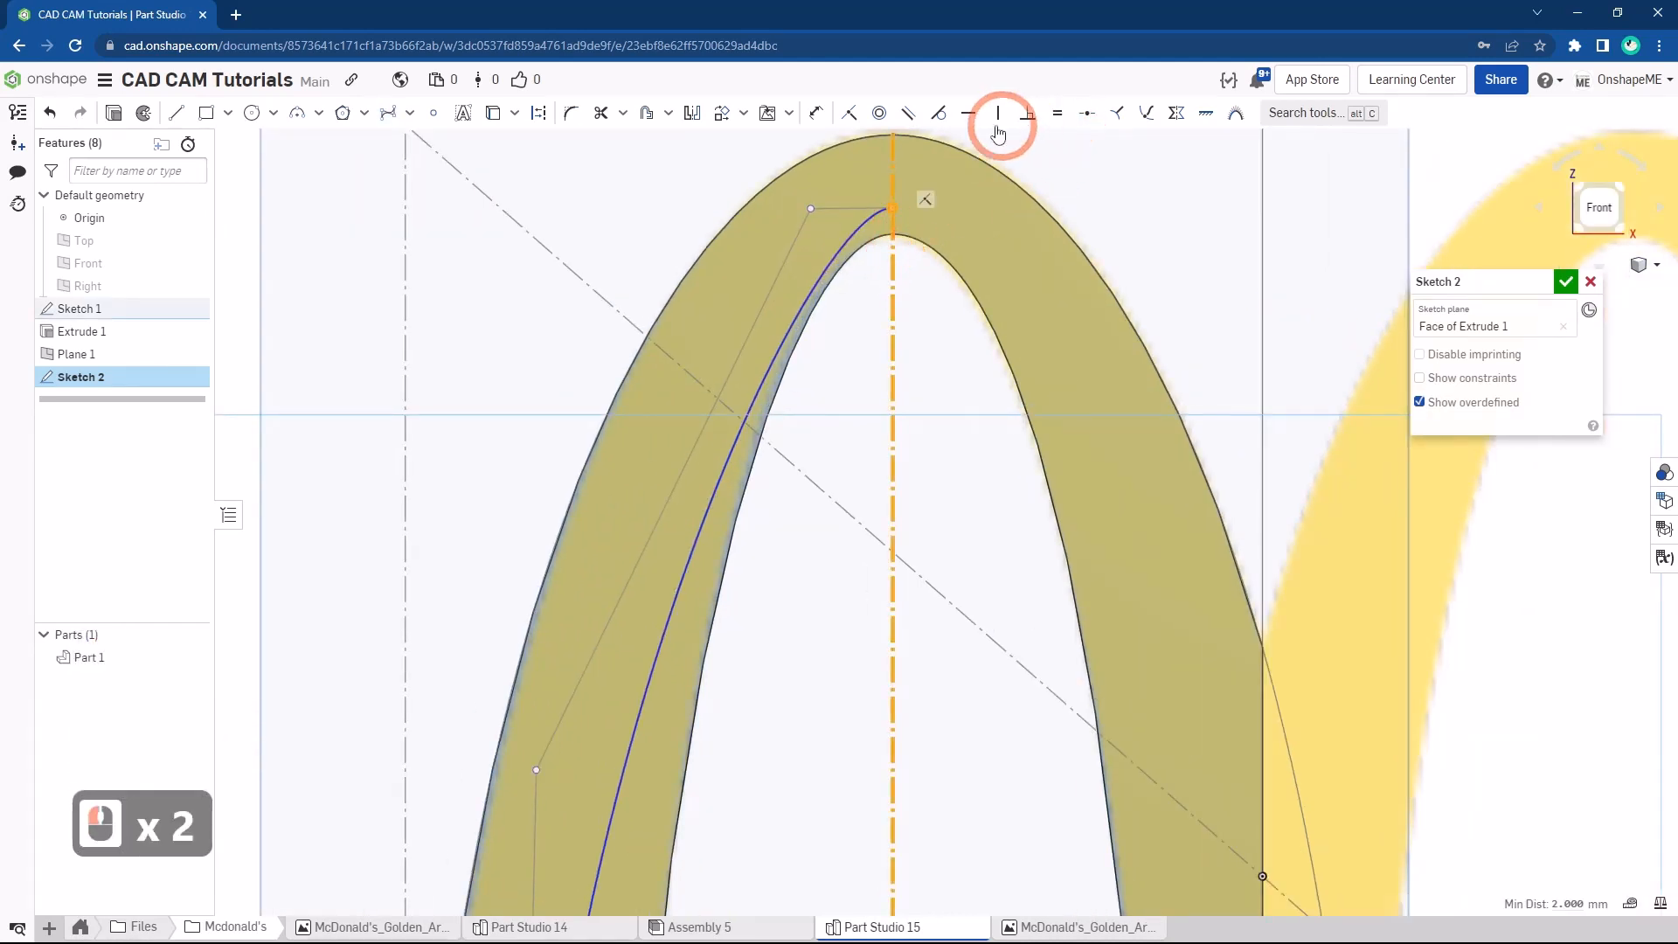
left_click(850, 115)
scroll(880, 270, "down", 4)
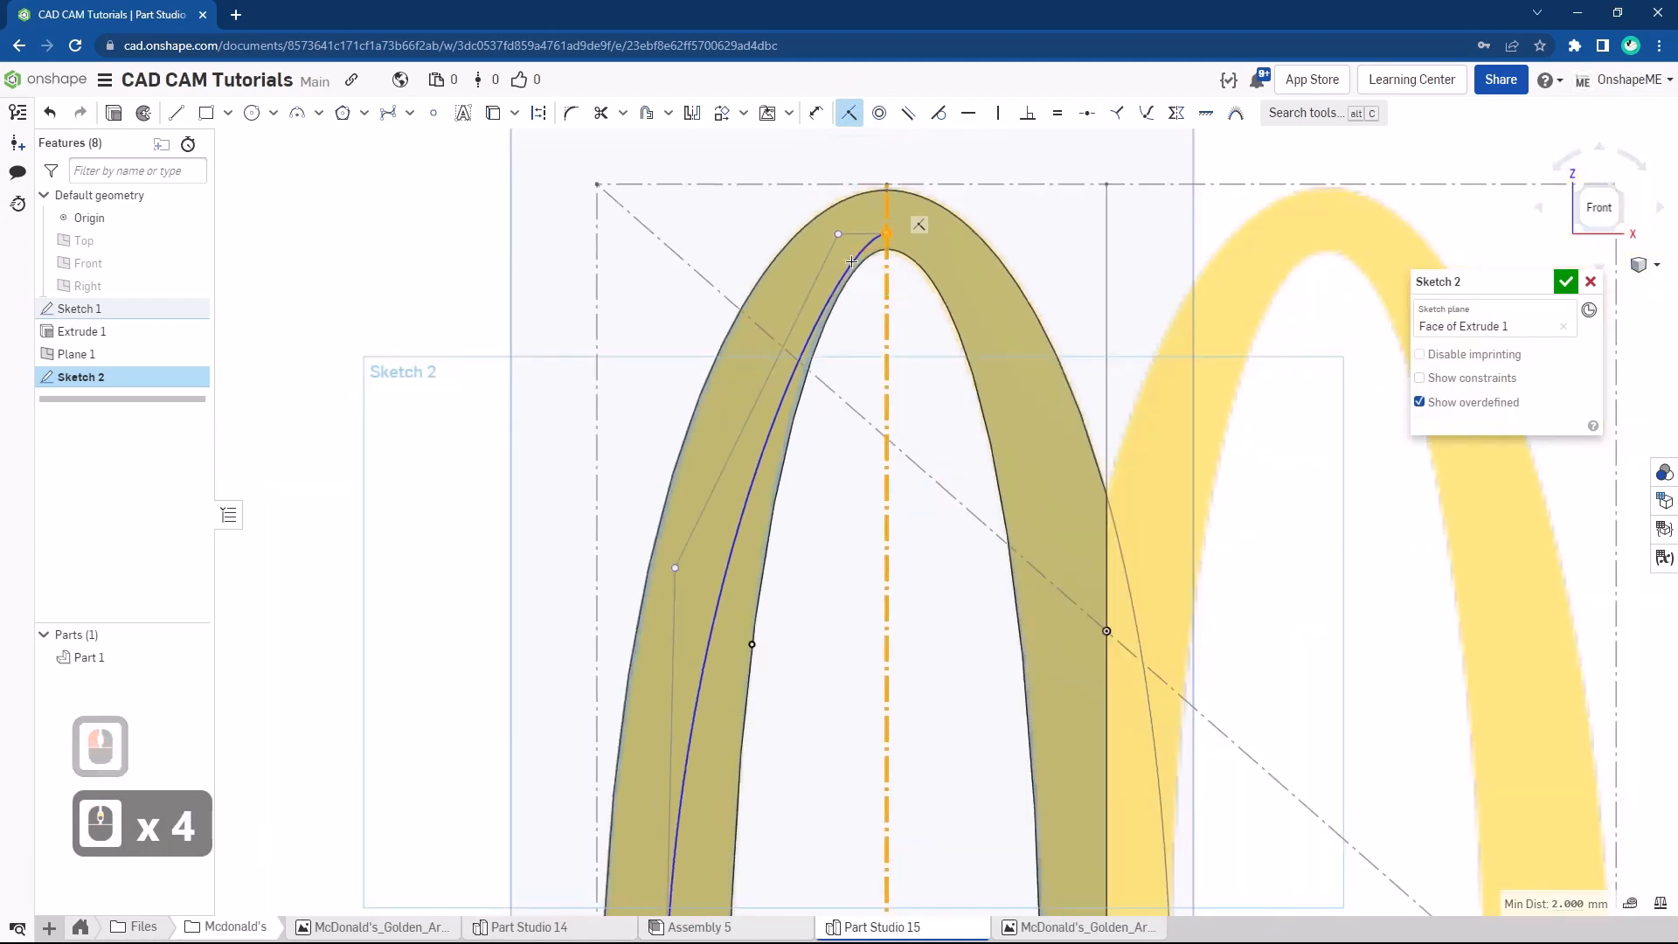
key("Escape")
Reshape the top of the Bezier curve by moving its upper control point outward past the arch's outer edge and adjusting its upper endpoint
left_click_drag(836, 236, 786, 230)
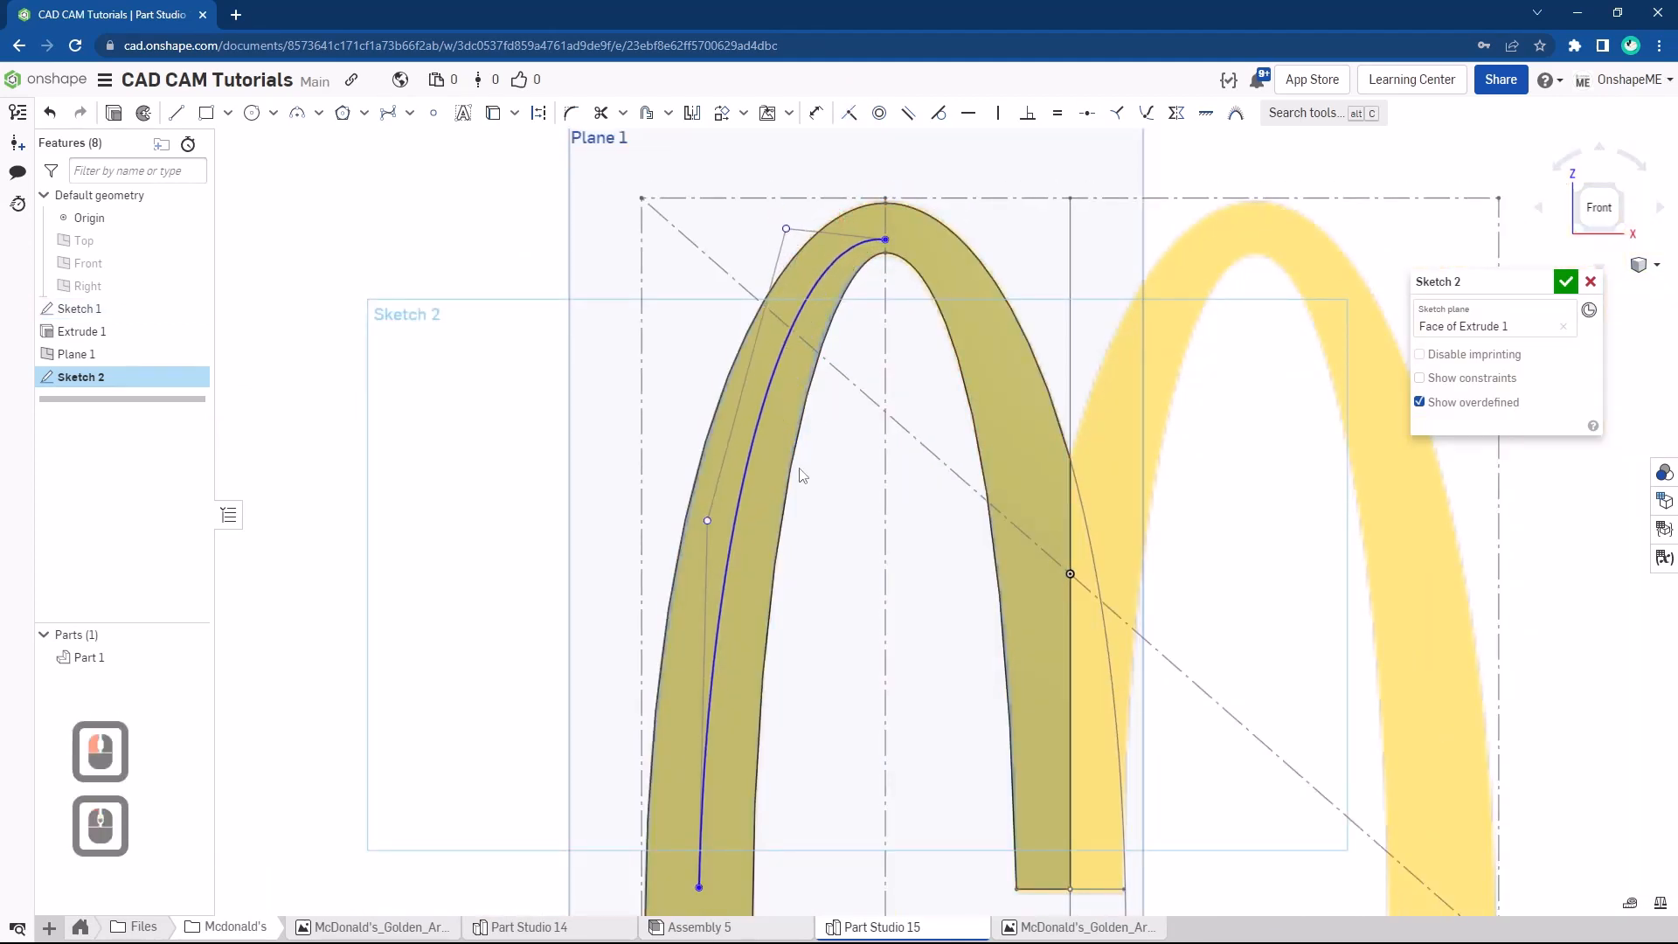
scroll(798, 472, "down", 3)
middle_click_drag(766, 463, 707, 437, "ctrl")
scroll(770, 267, "up", 2)
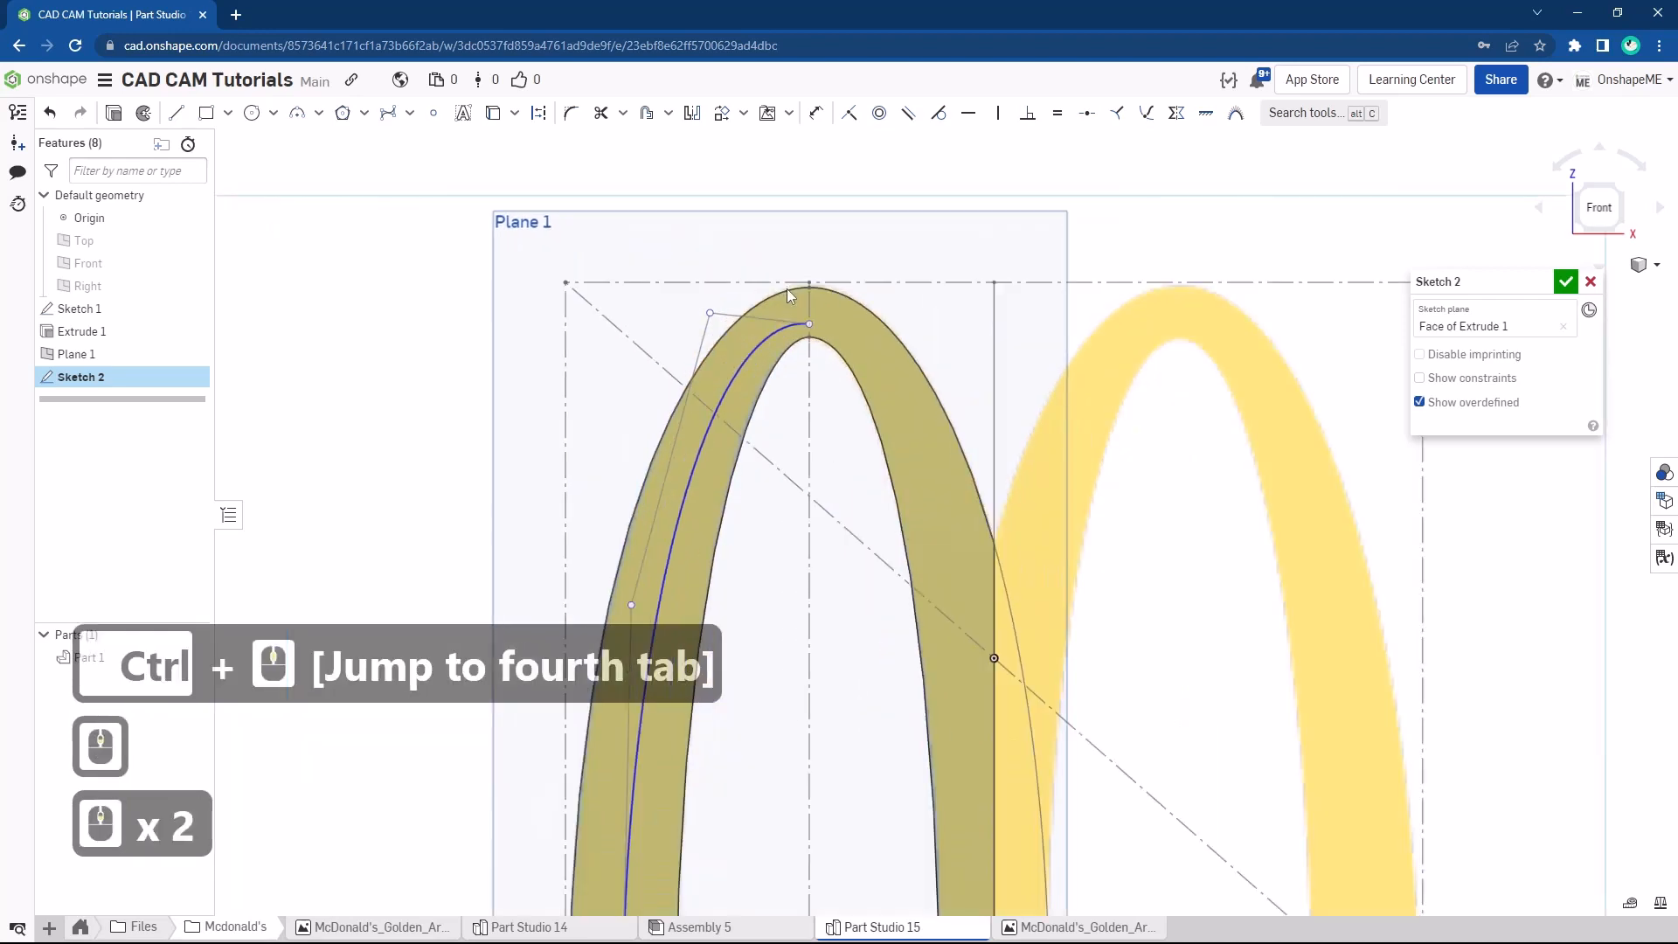
left_click_drag(812, 312, 811, 307)
scroll(805, 347, "down", 2)
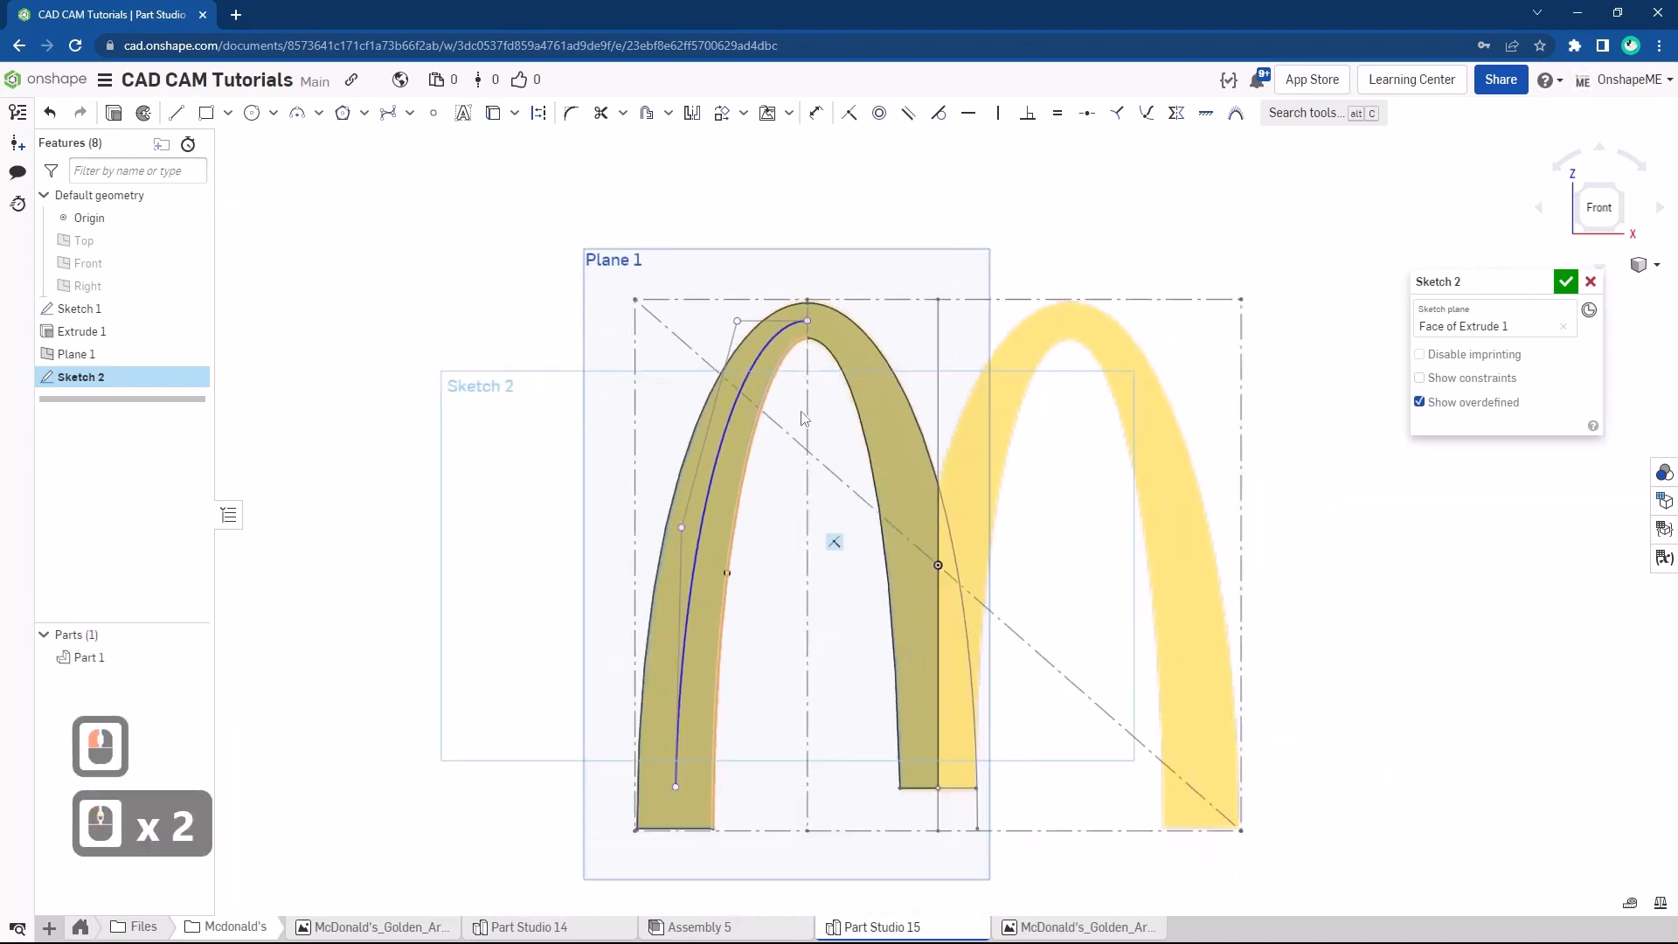
Dimension the curve's lower endpoint 5 mm above the left leg's bottom edge
middle_click_drag(768, 499, 765, 401, "ctrl")
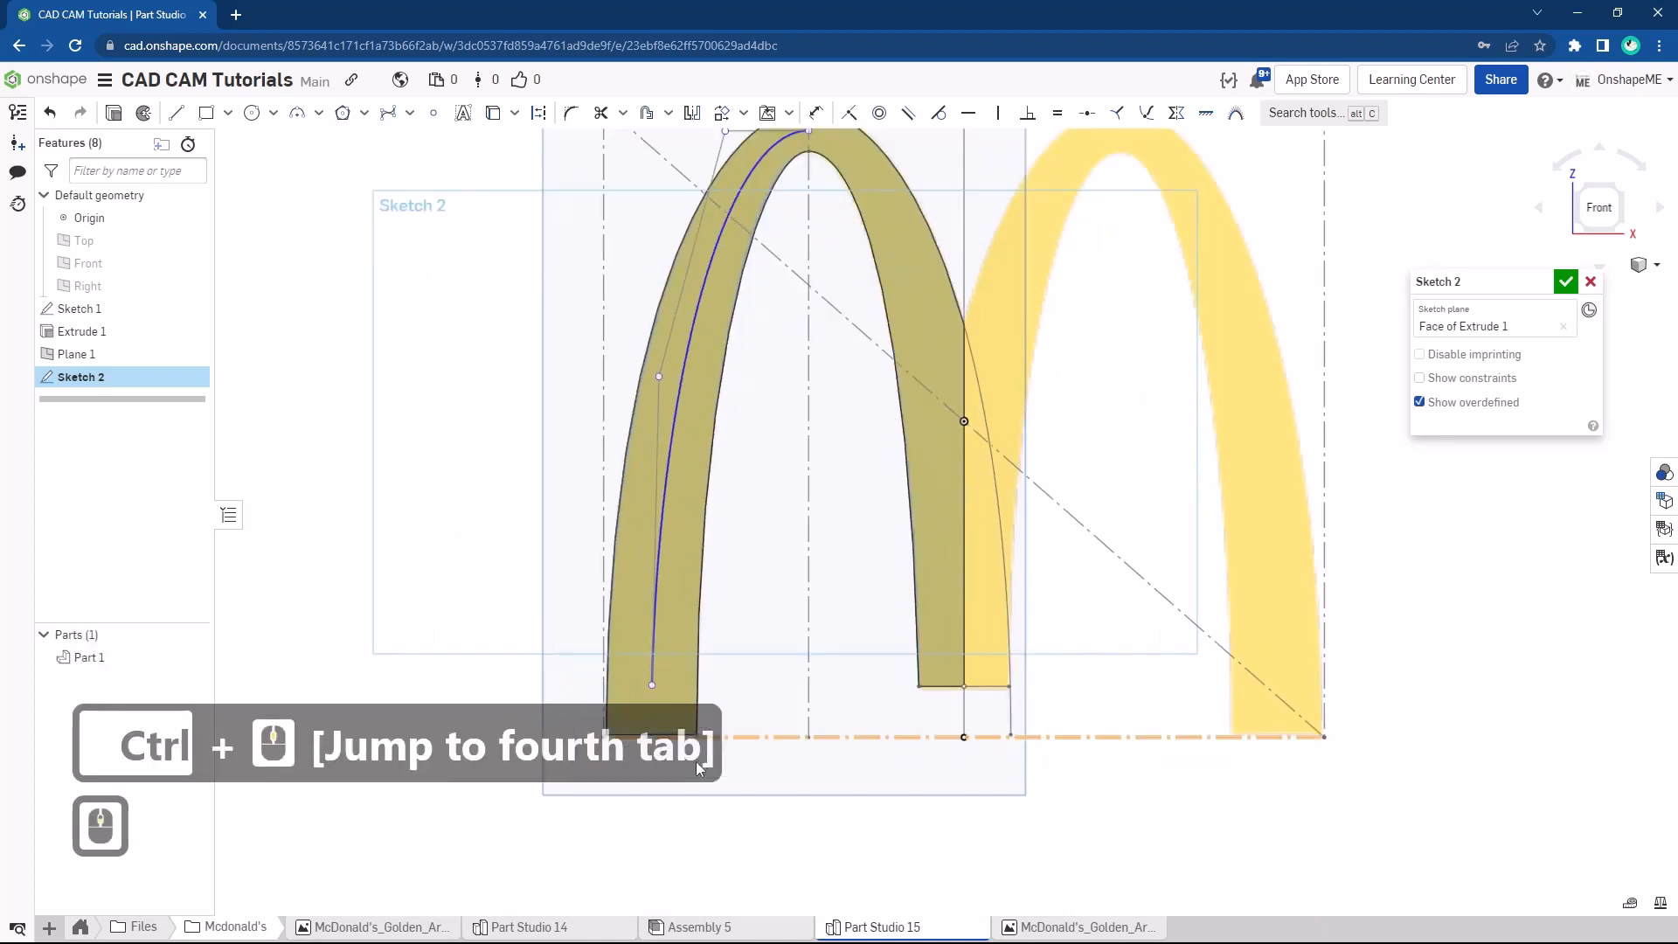
scroll(727, 721, "up", 2)
key("s")
left_click(810, 727)
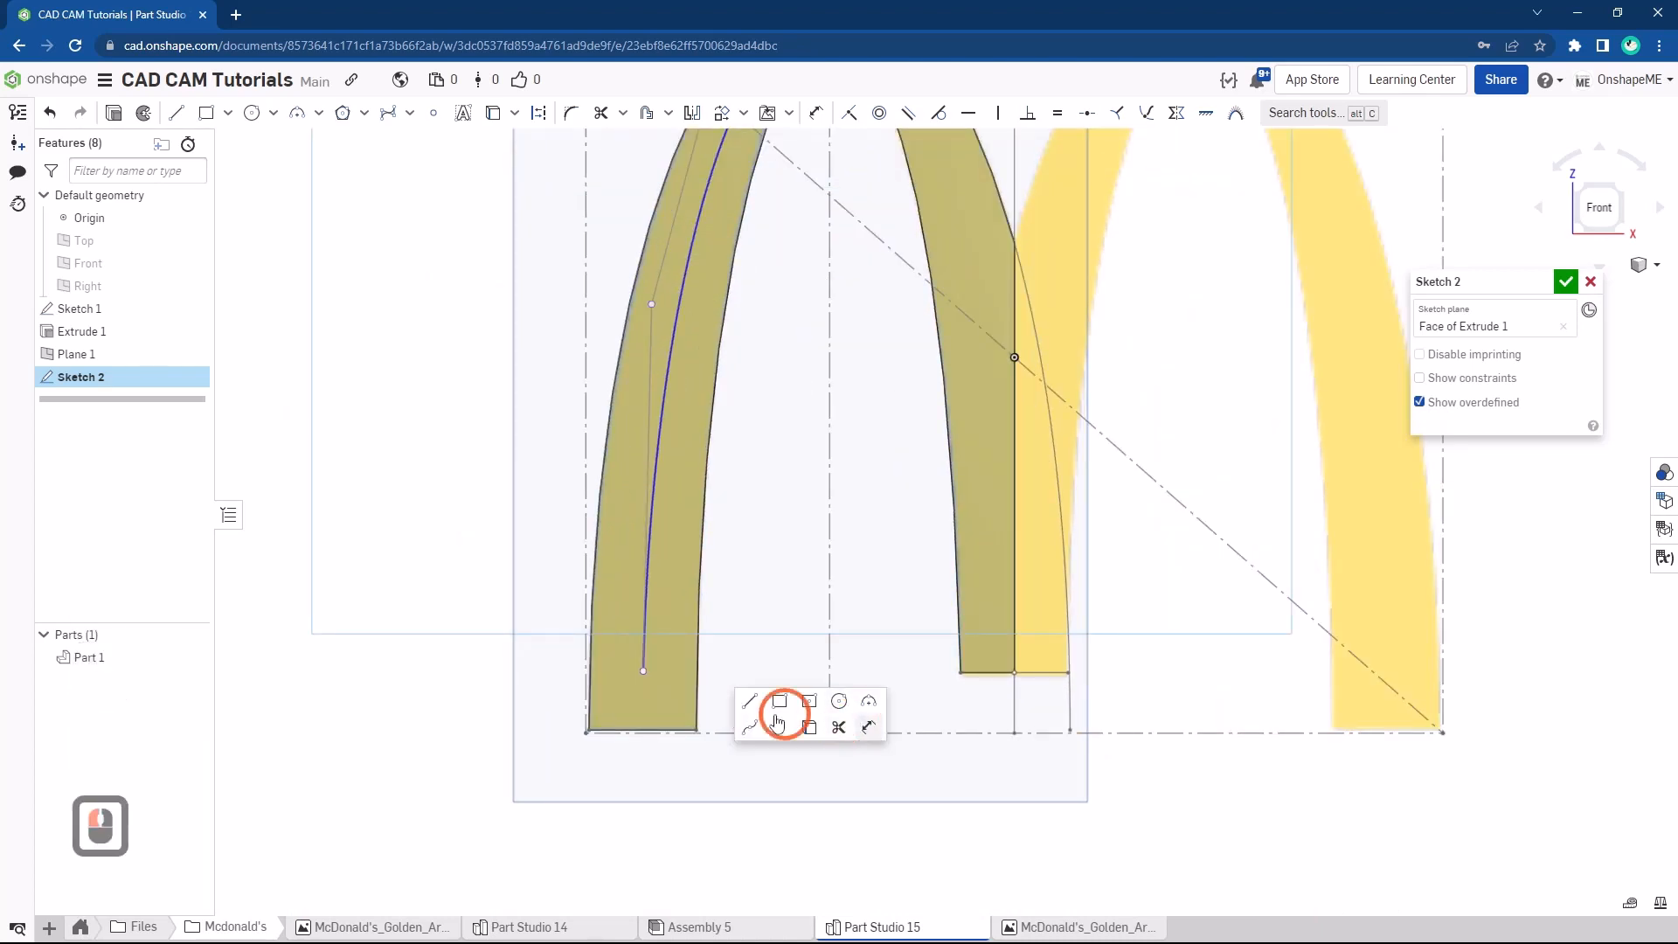
left_click(658, 679)
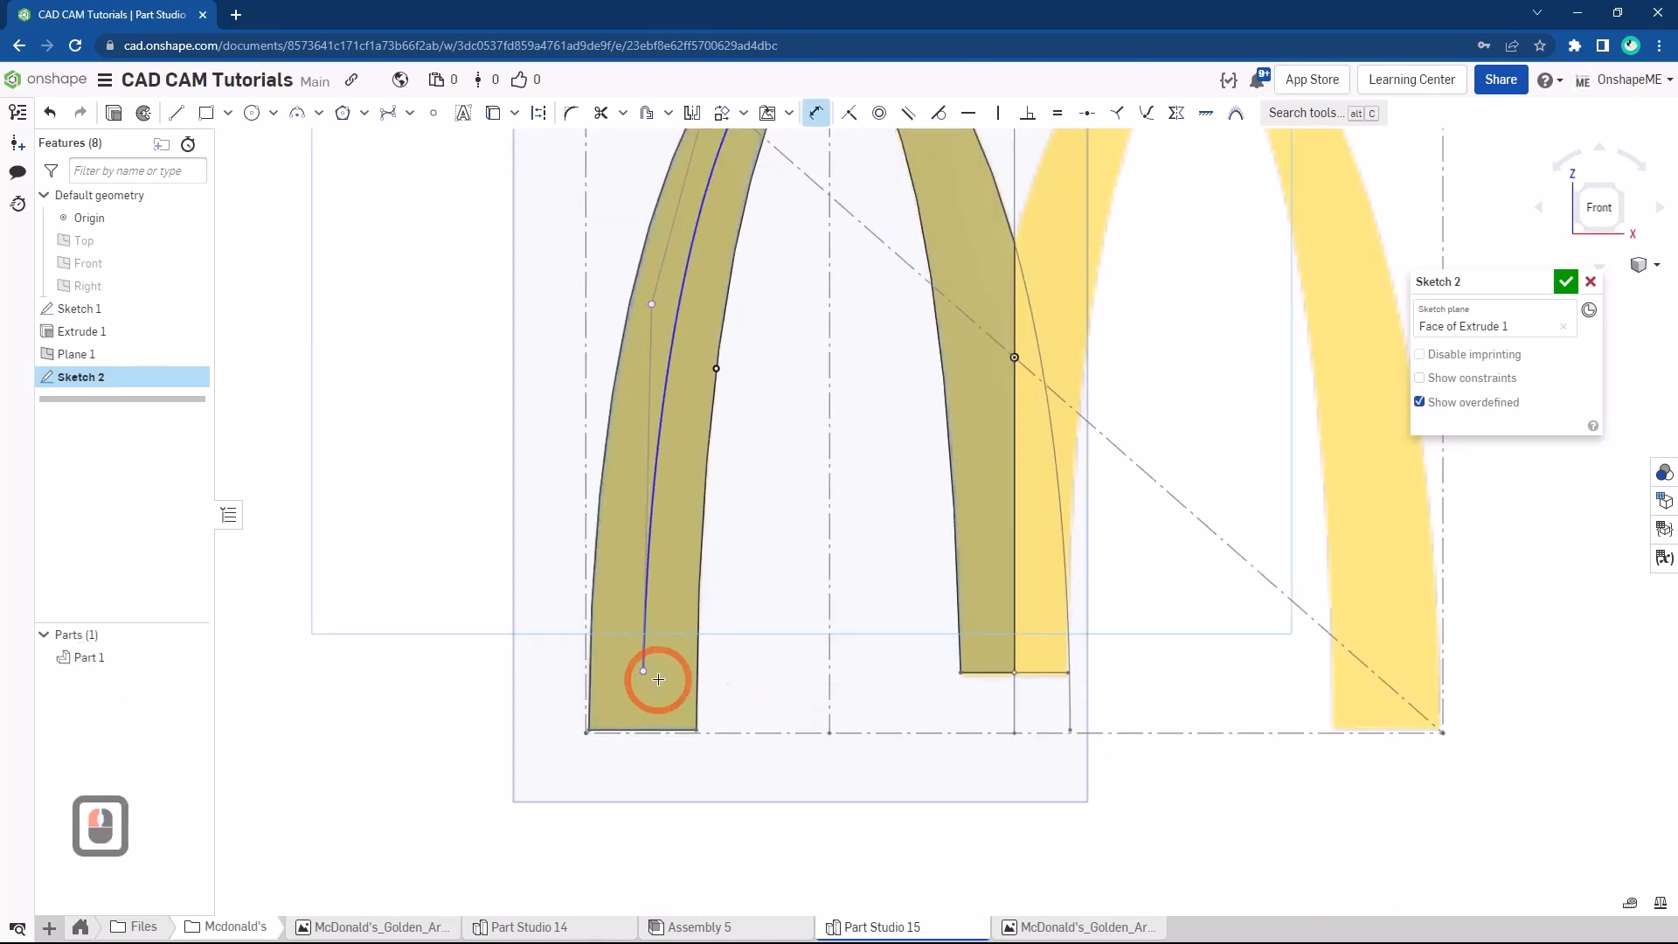
scroll(643, 728, "up", 4)
left_click(644, 729)
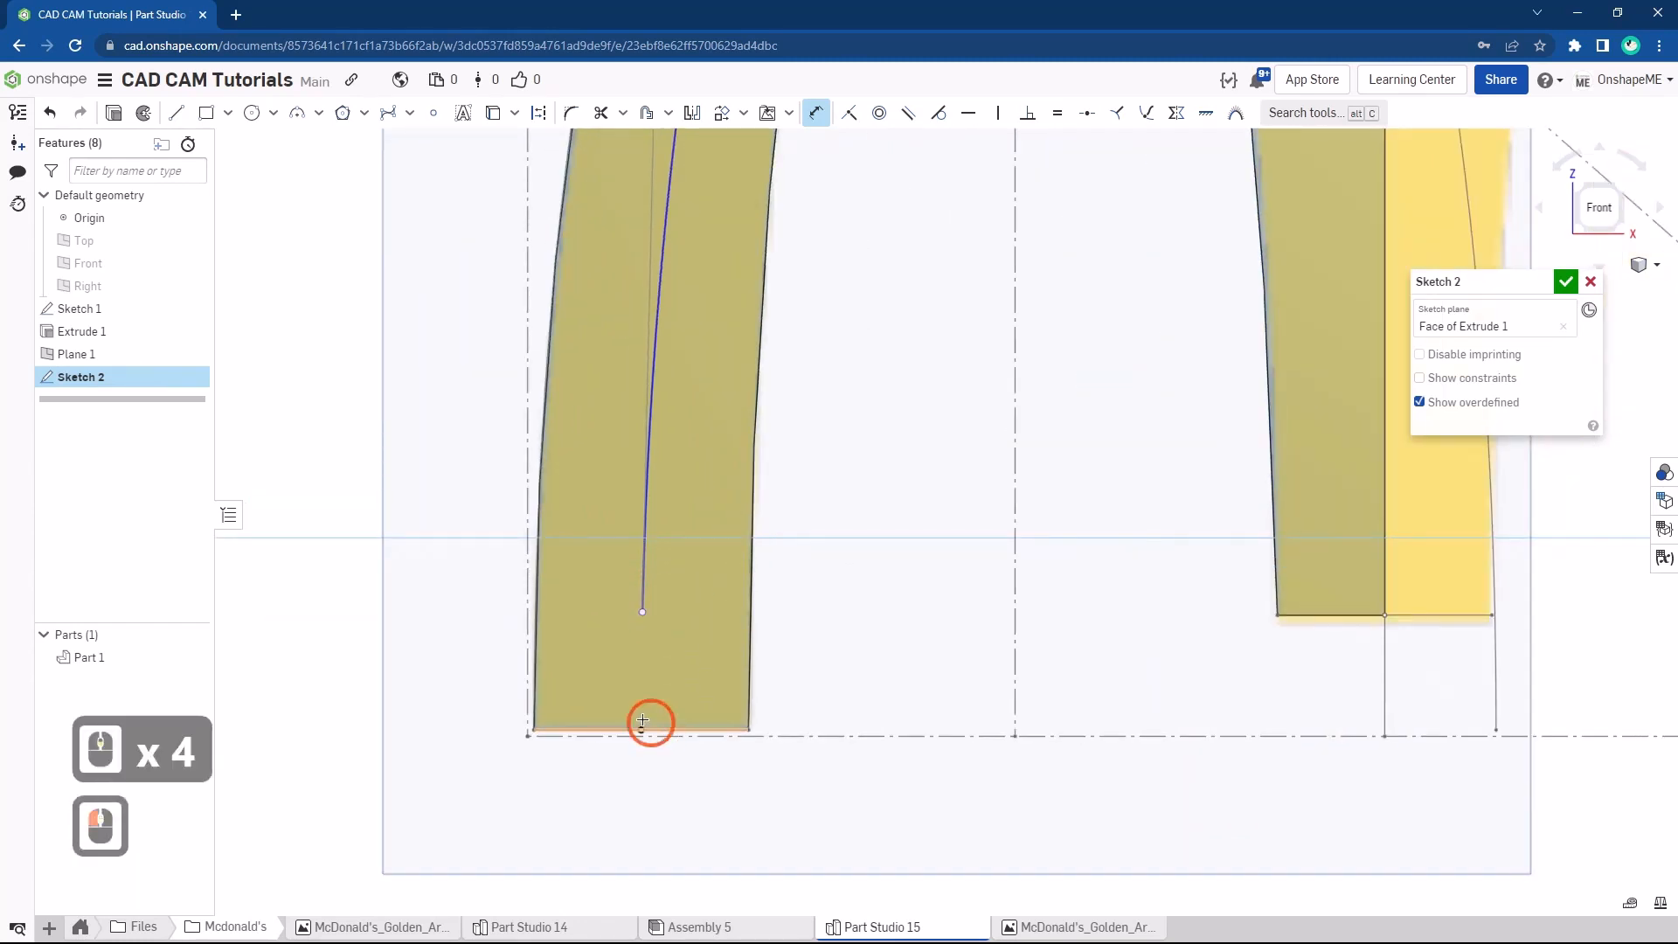
left_click(442, 670)
left_click(536, 693)
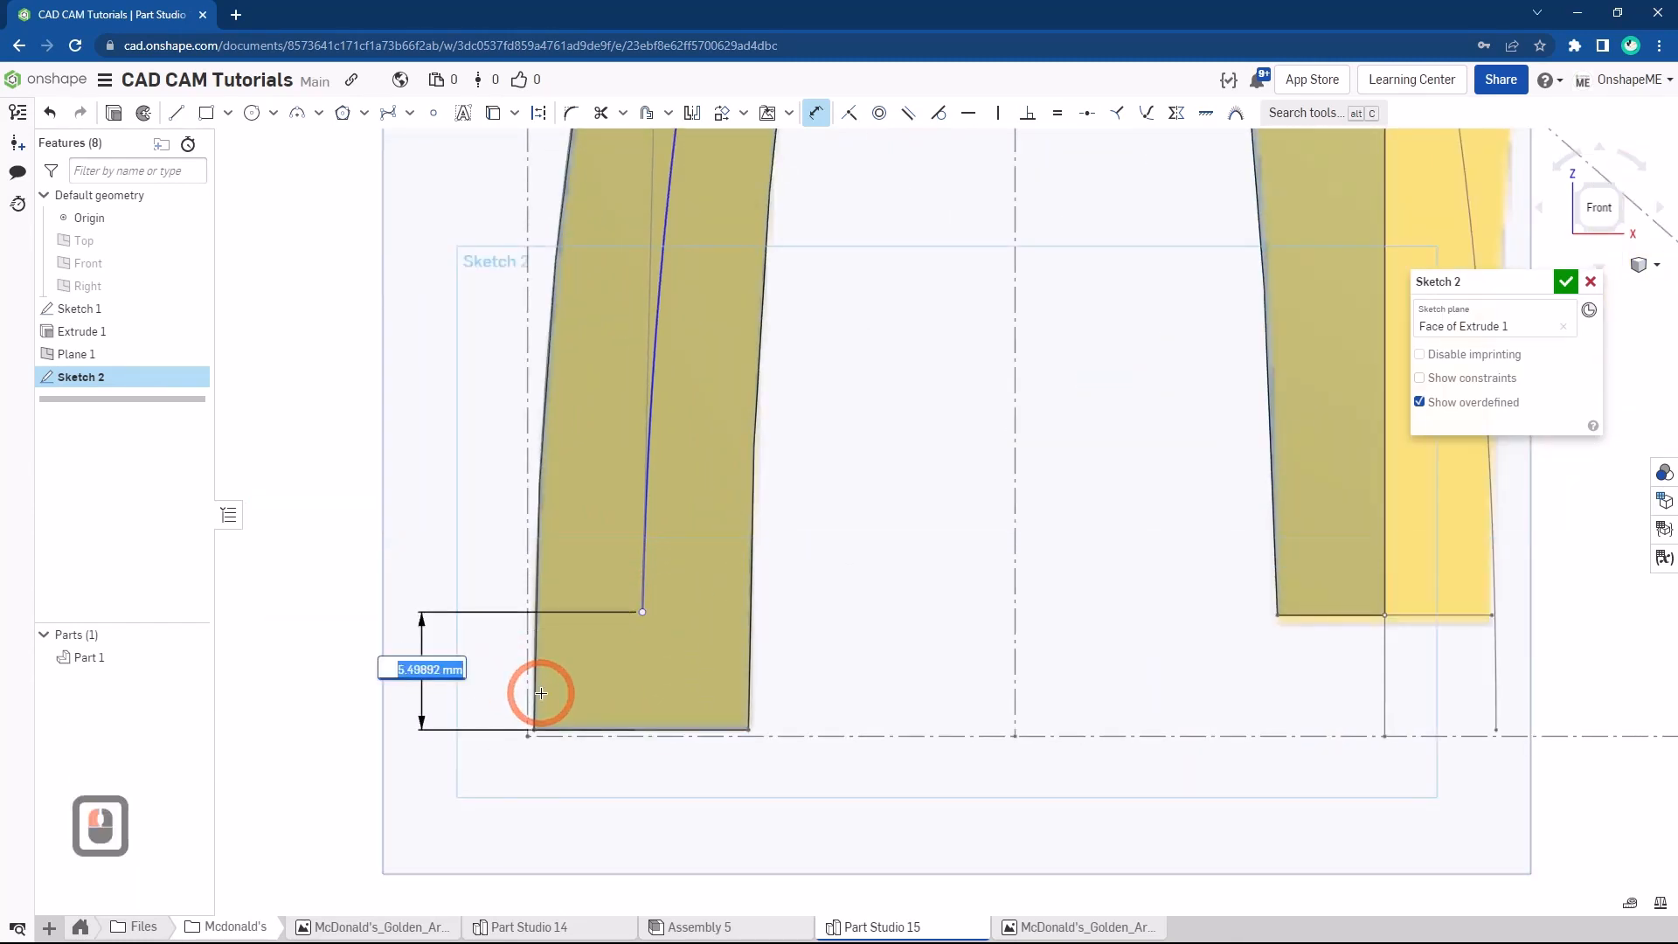
type("5")
key("Return")
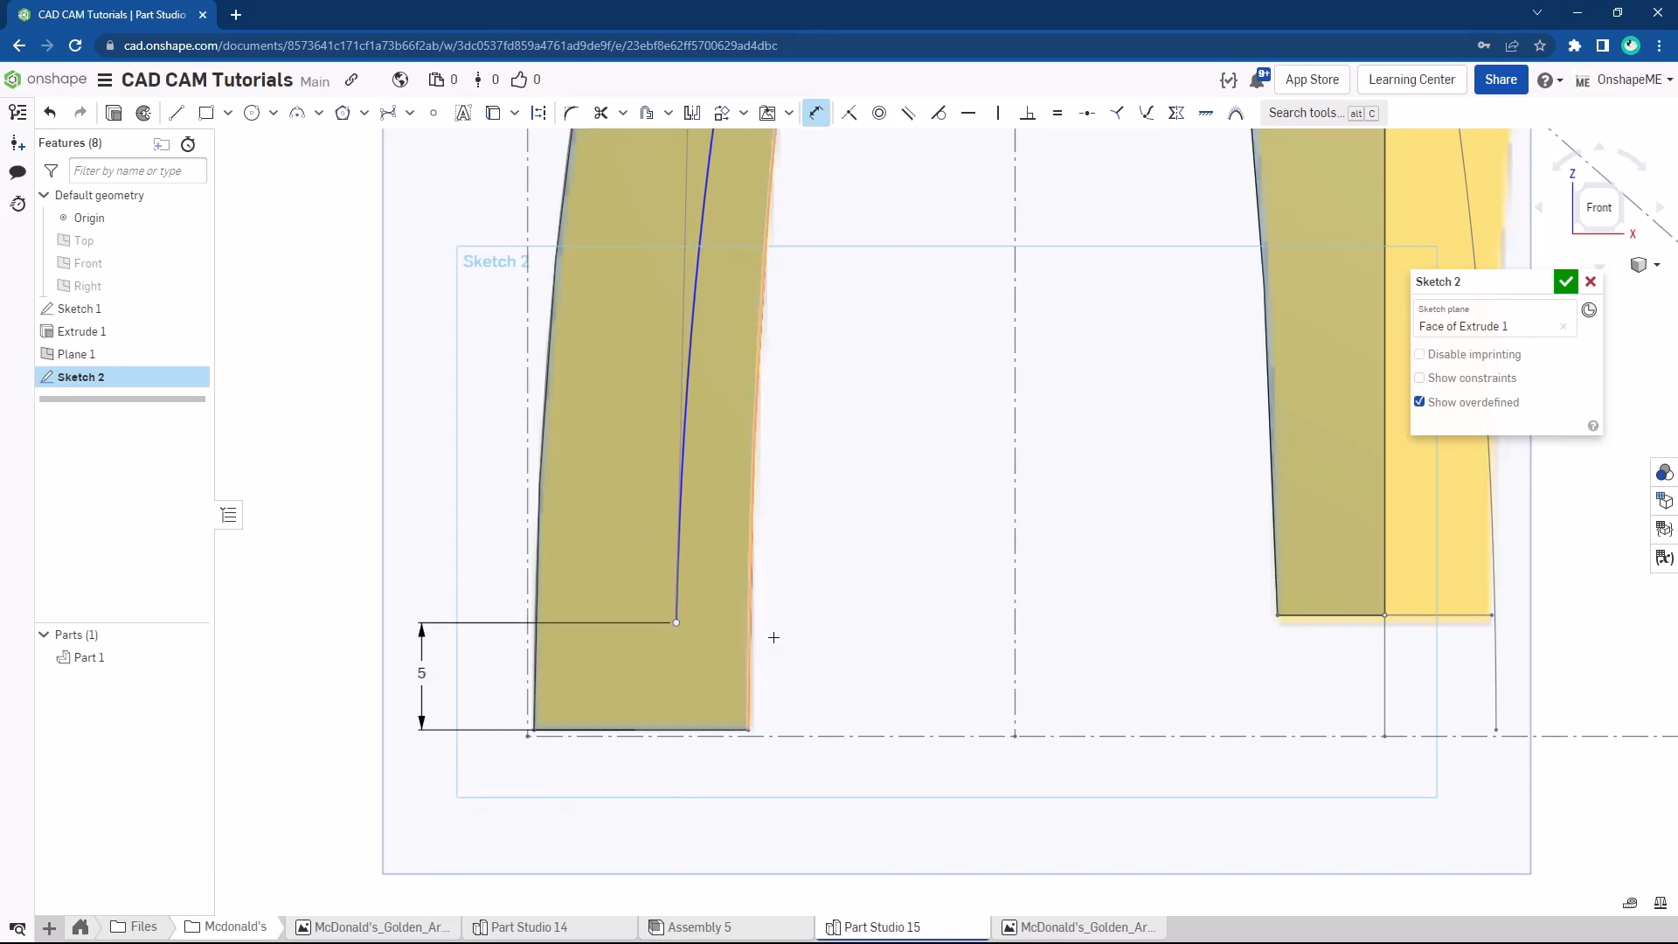
Move the curve's lower endpoint back to the middle of the left leg's width
key("Escape")
left_click(662, 626)
left_click_drag(662, 626, 645, 624)
Dimension the curve's lower endpoint 5.1 mm horizontally from the left leg's outer bottom corner
key("s")
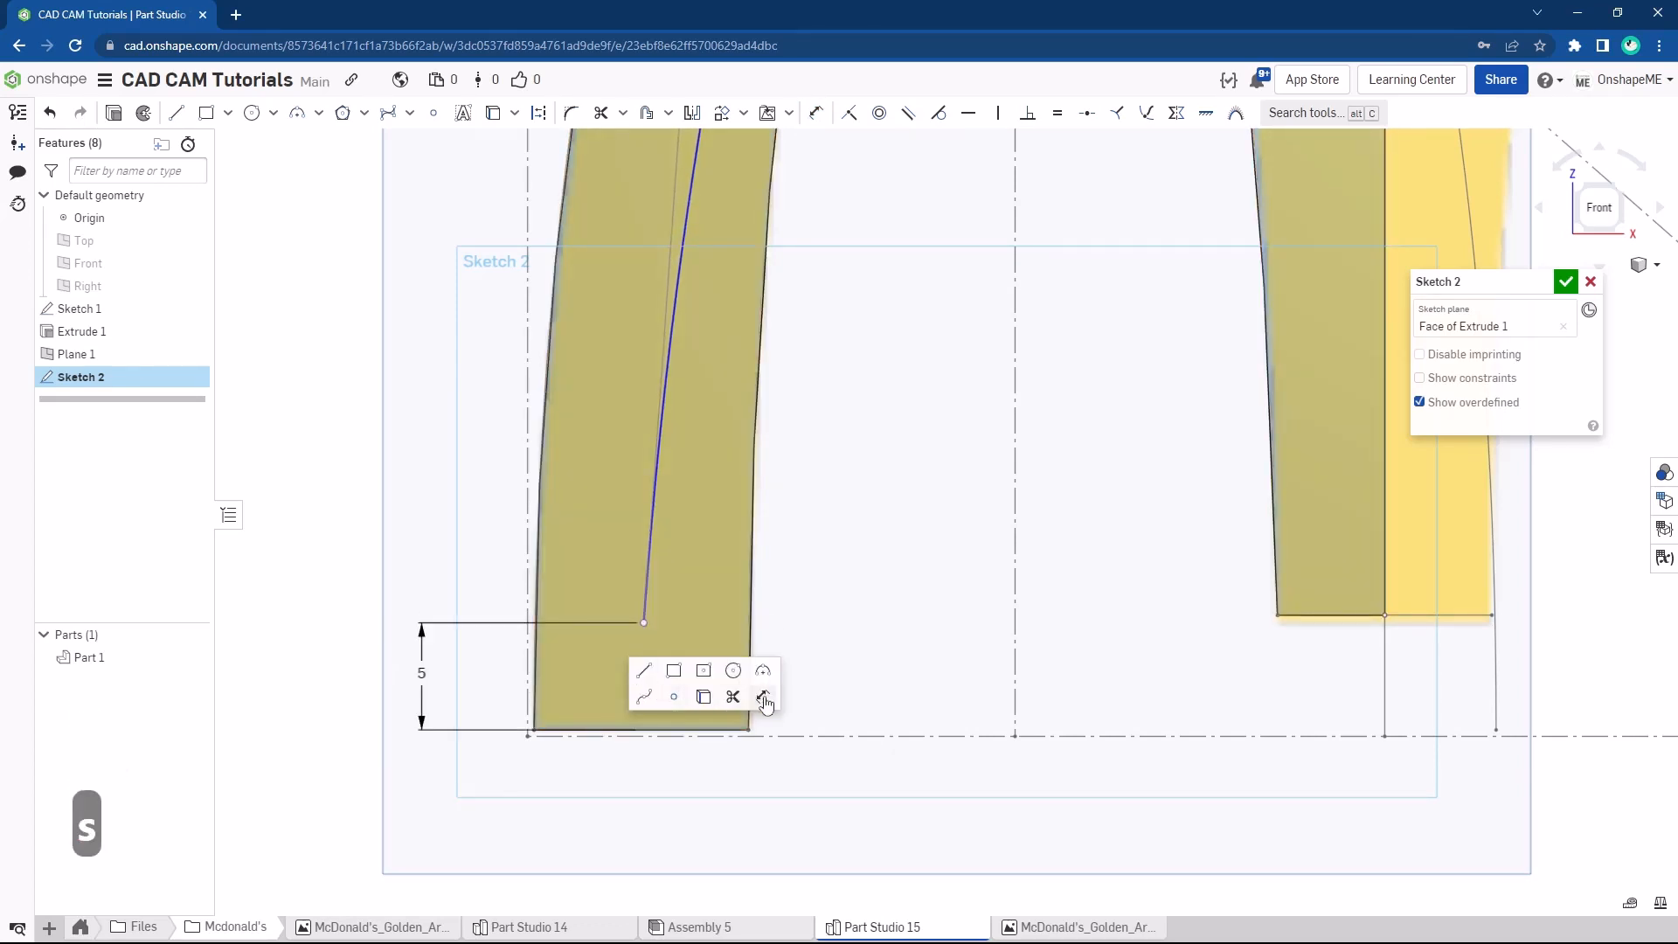
left_click(759, 700)
left_click(536, 727)
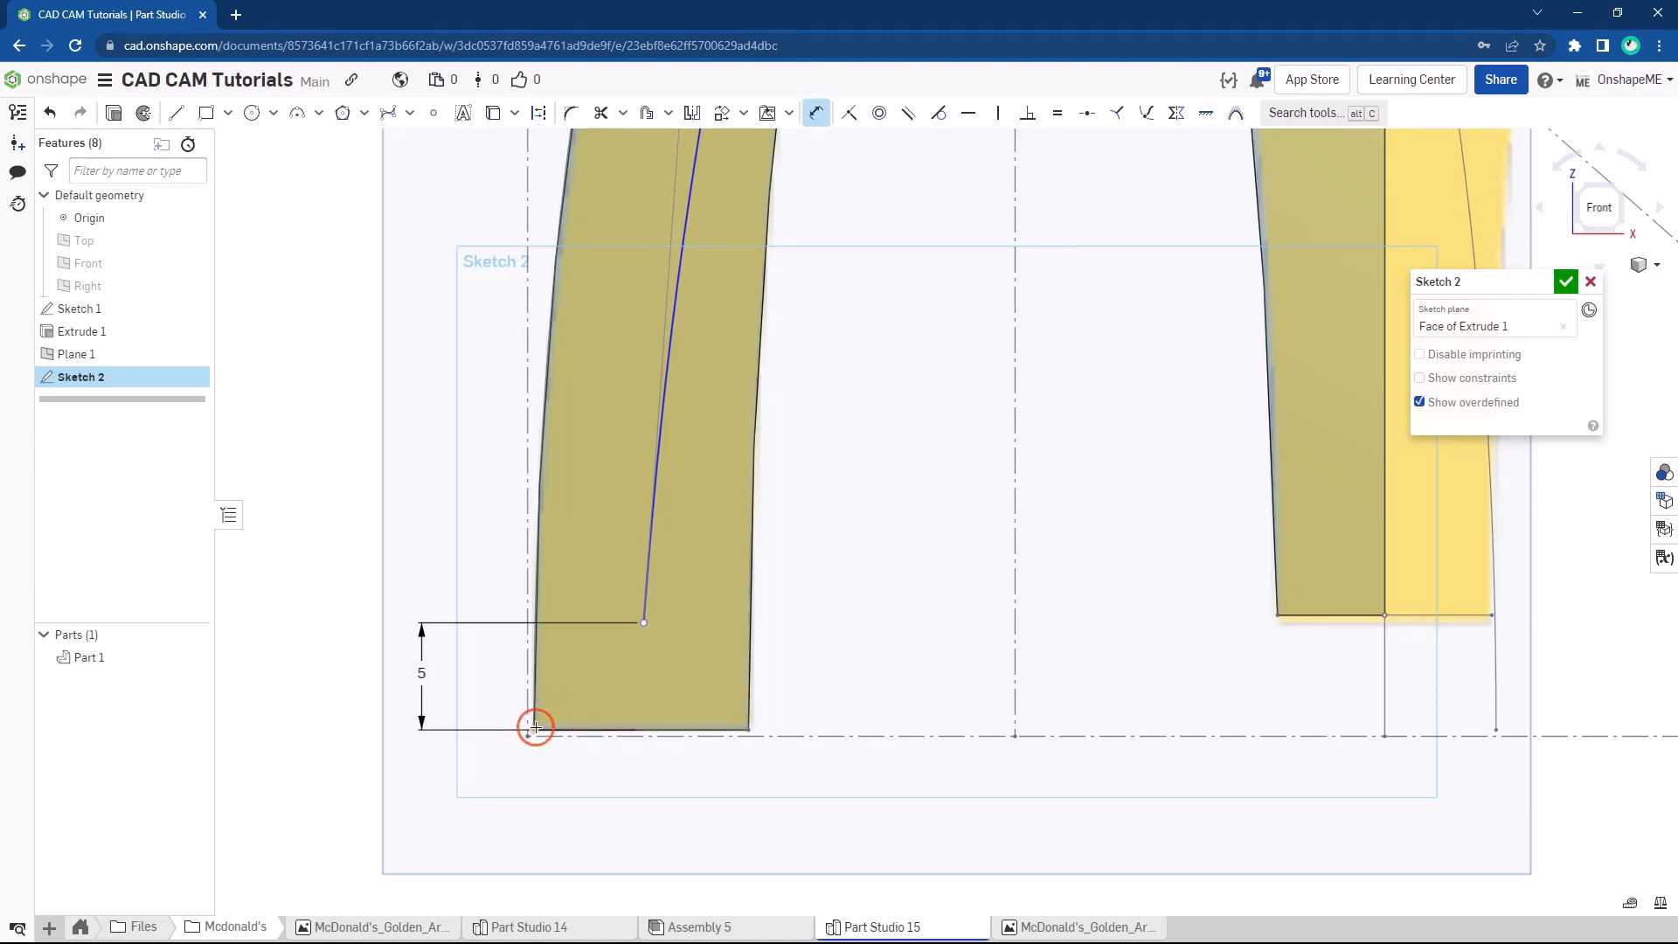
left_click(603, 671)
left_click(617, 695)
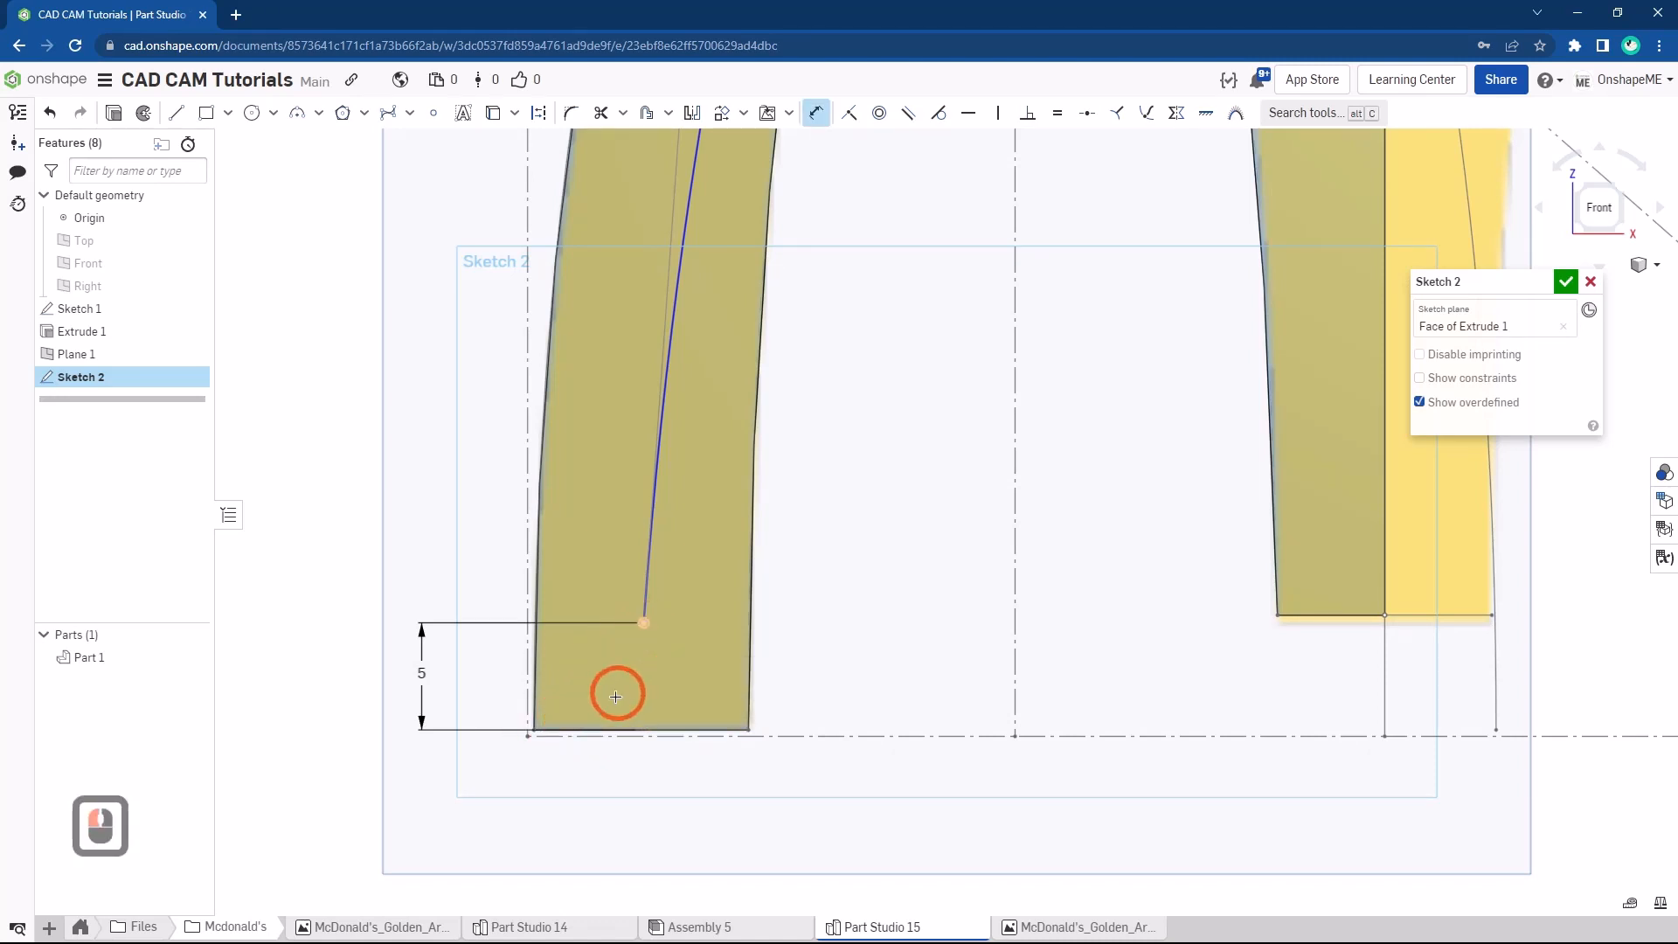
left_click(605, 775)
scroll(559, 783, "up", 2)
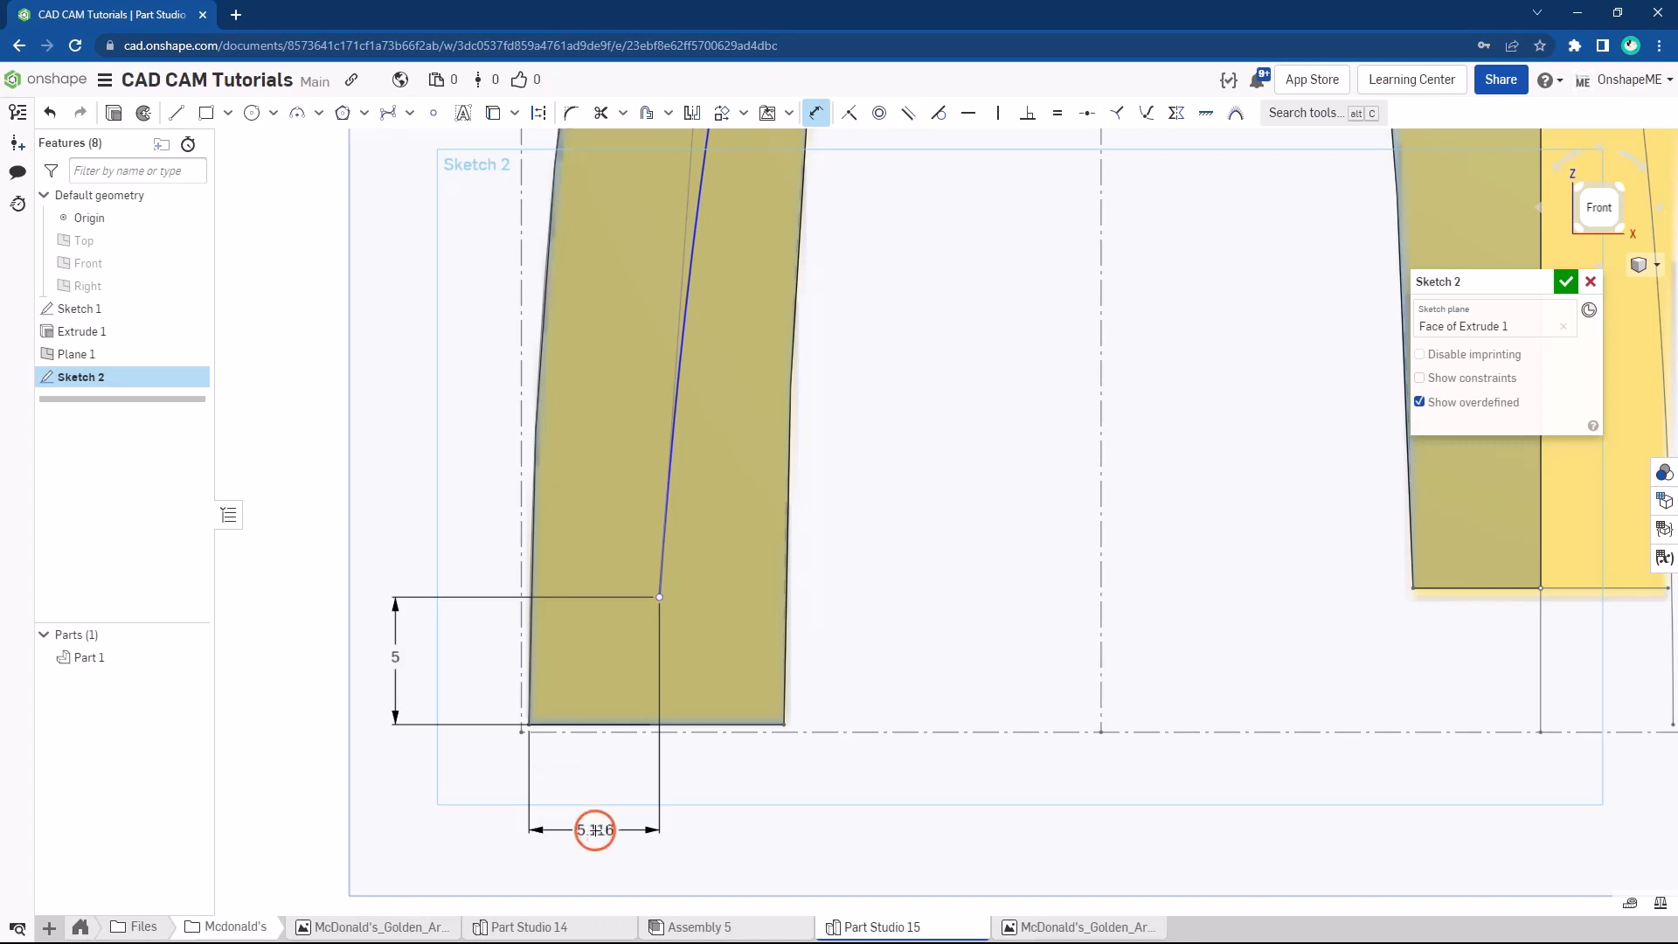
left_click(697, 850)
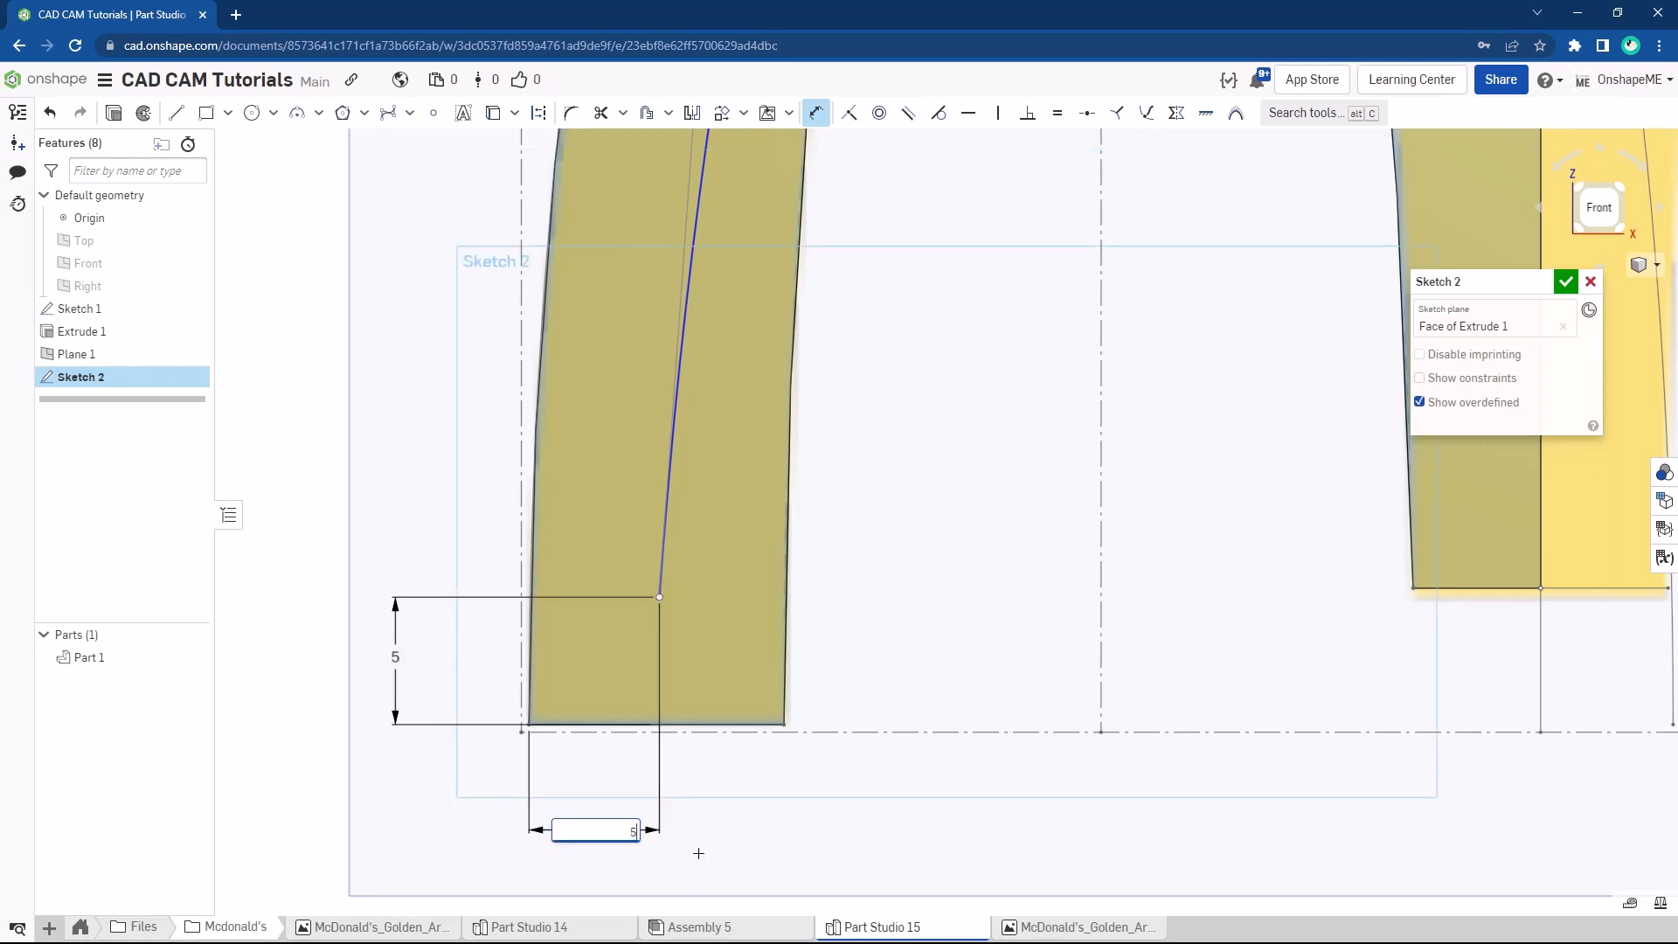
type("5.1")
key("Return")
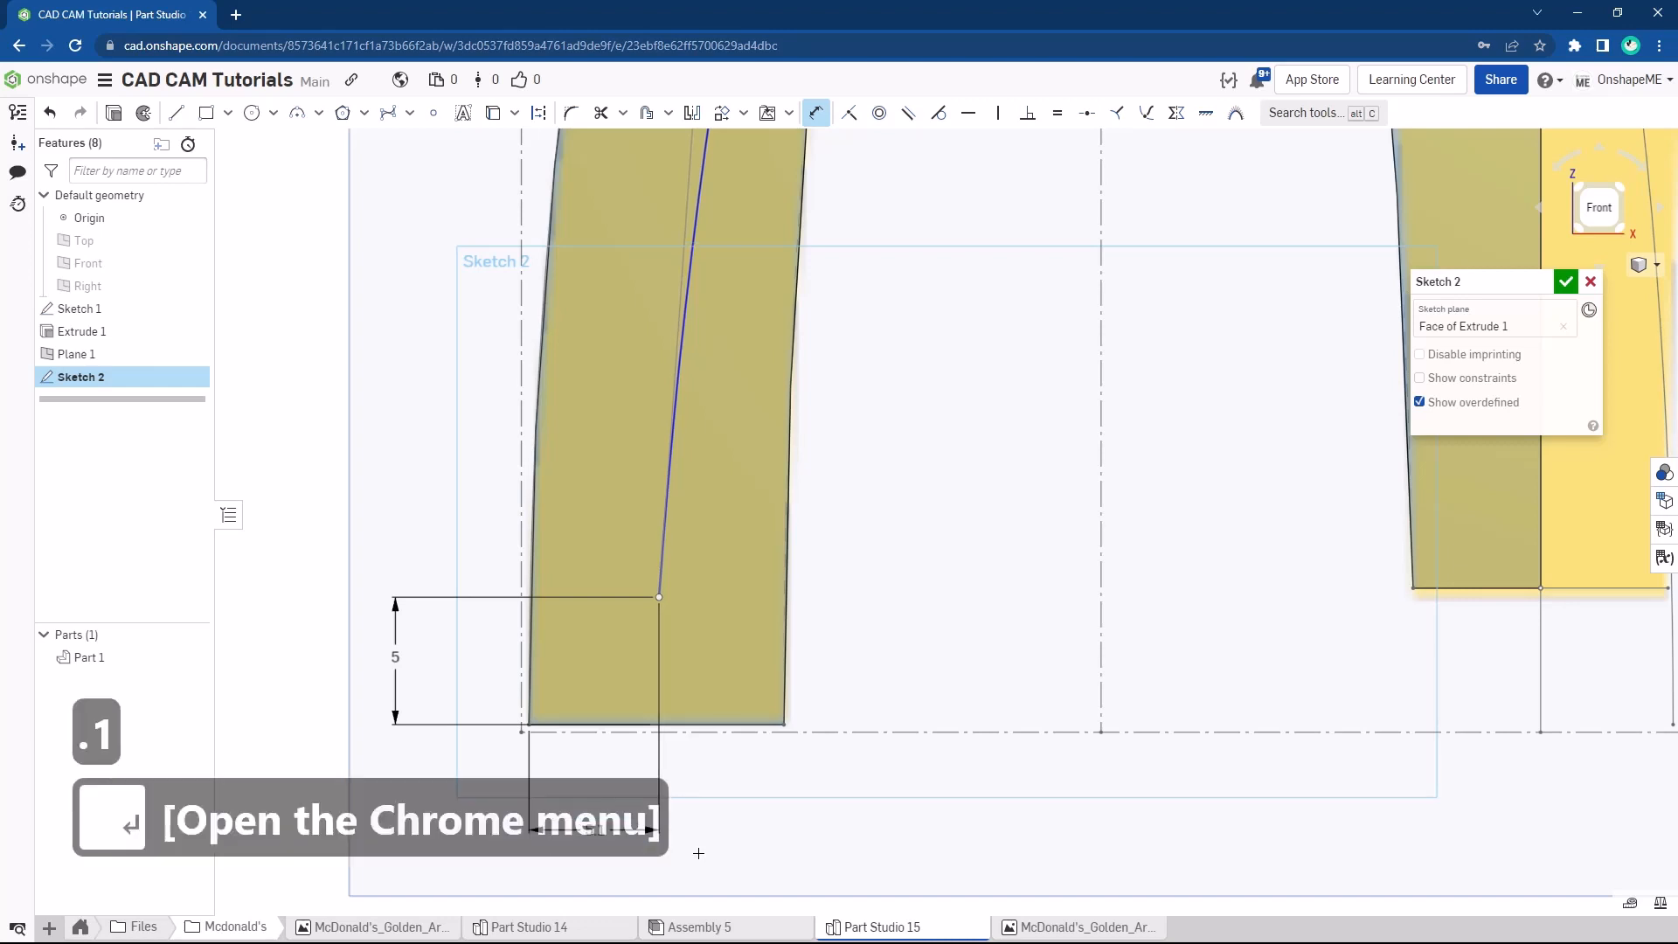
scroll(757, 833, "down", 2)
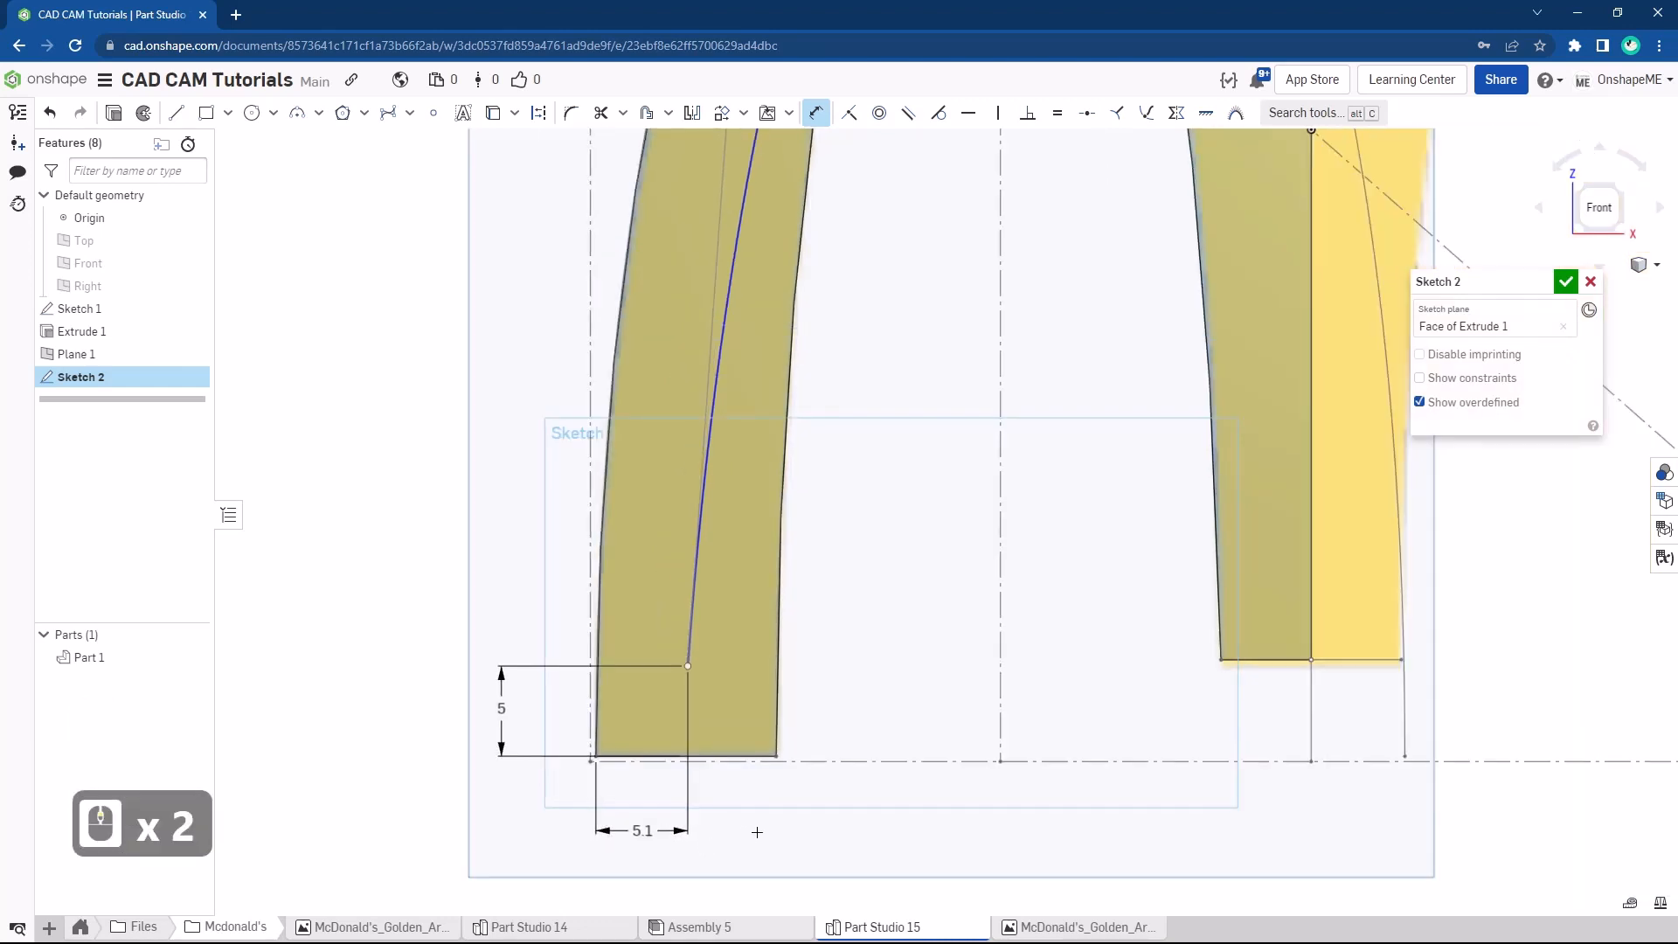
scroll(733, 830, "down", 3)
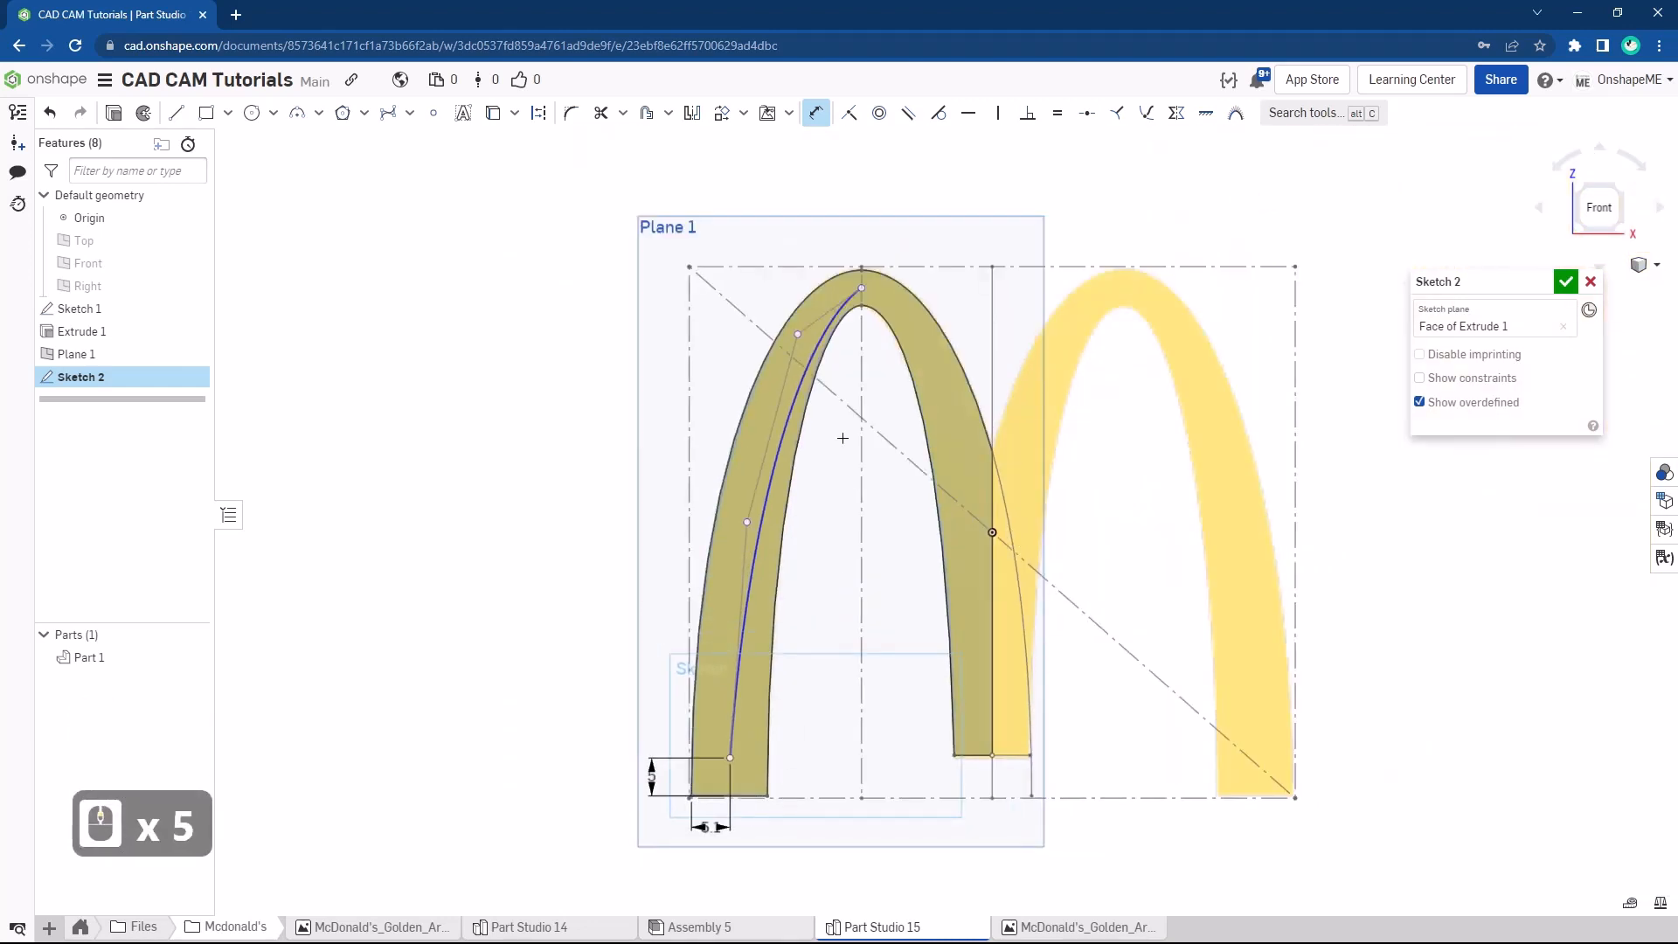
key("Escape")
Move the curve's lower control point outward so the curve follows the middle of the left leg
scroll(752, 523, "up", 2)
left_click(734, 538)
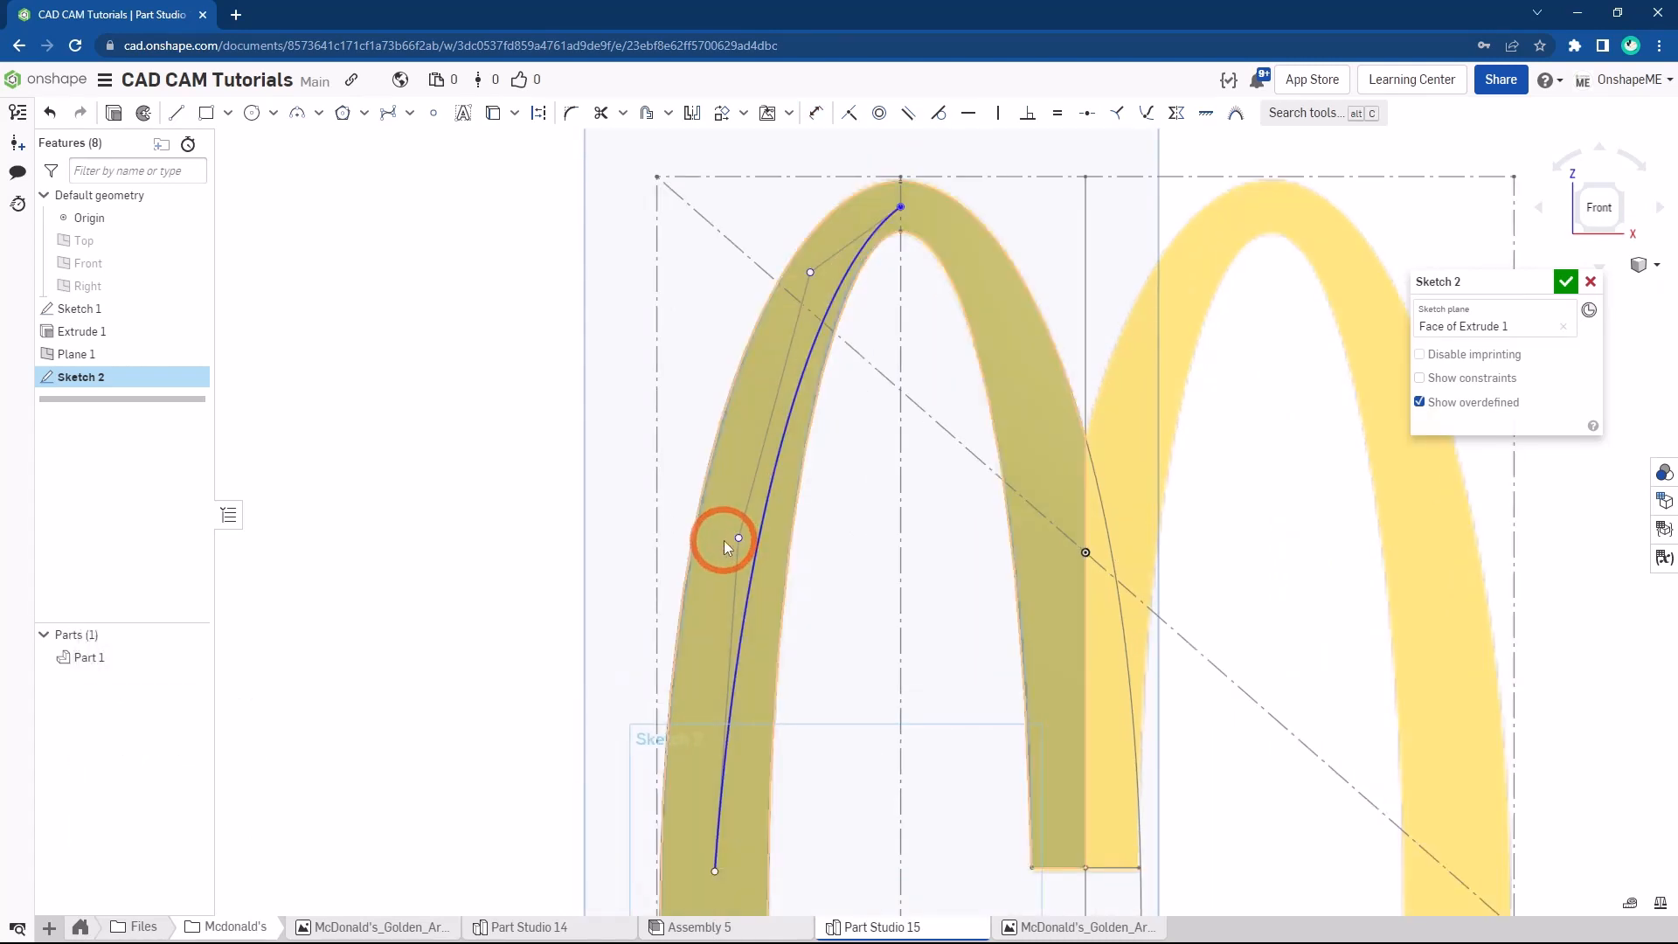
left_click_drag(724, 540, 706, 540)
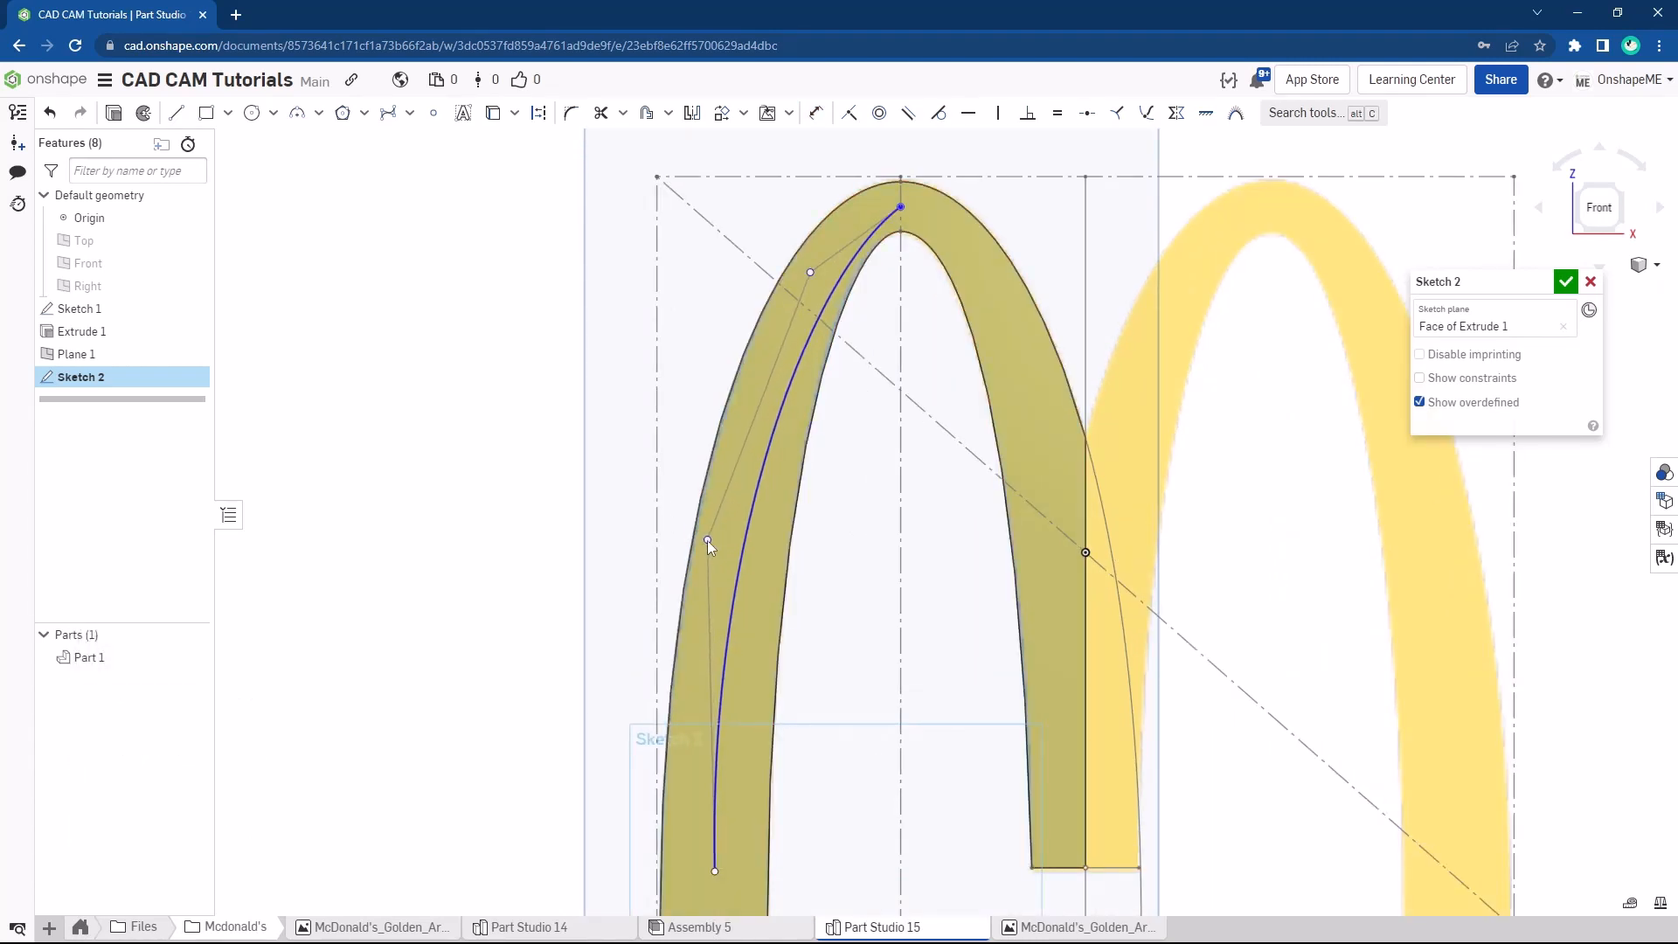
Constrain the curve's lower control segment vertical and its uppermost control segment horizontal
left_click(710, 587)
left_click(900, 210)
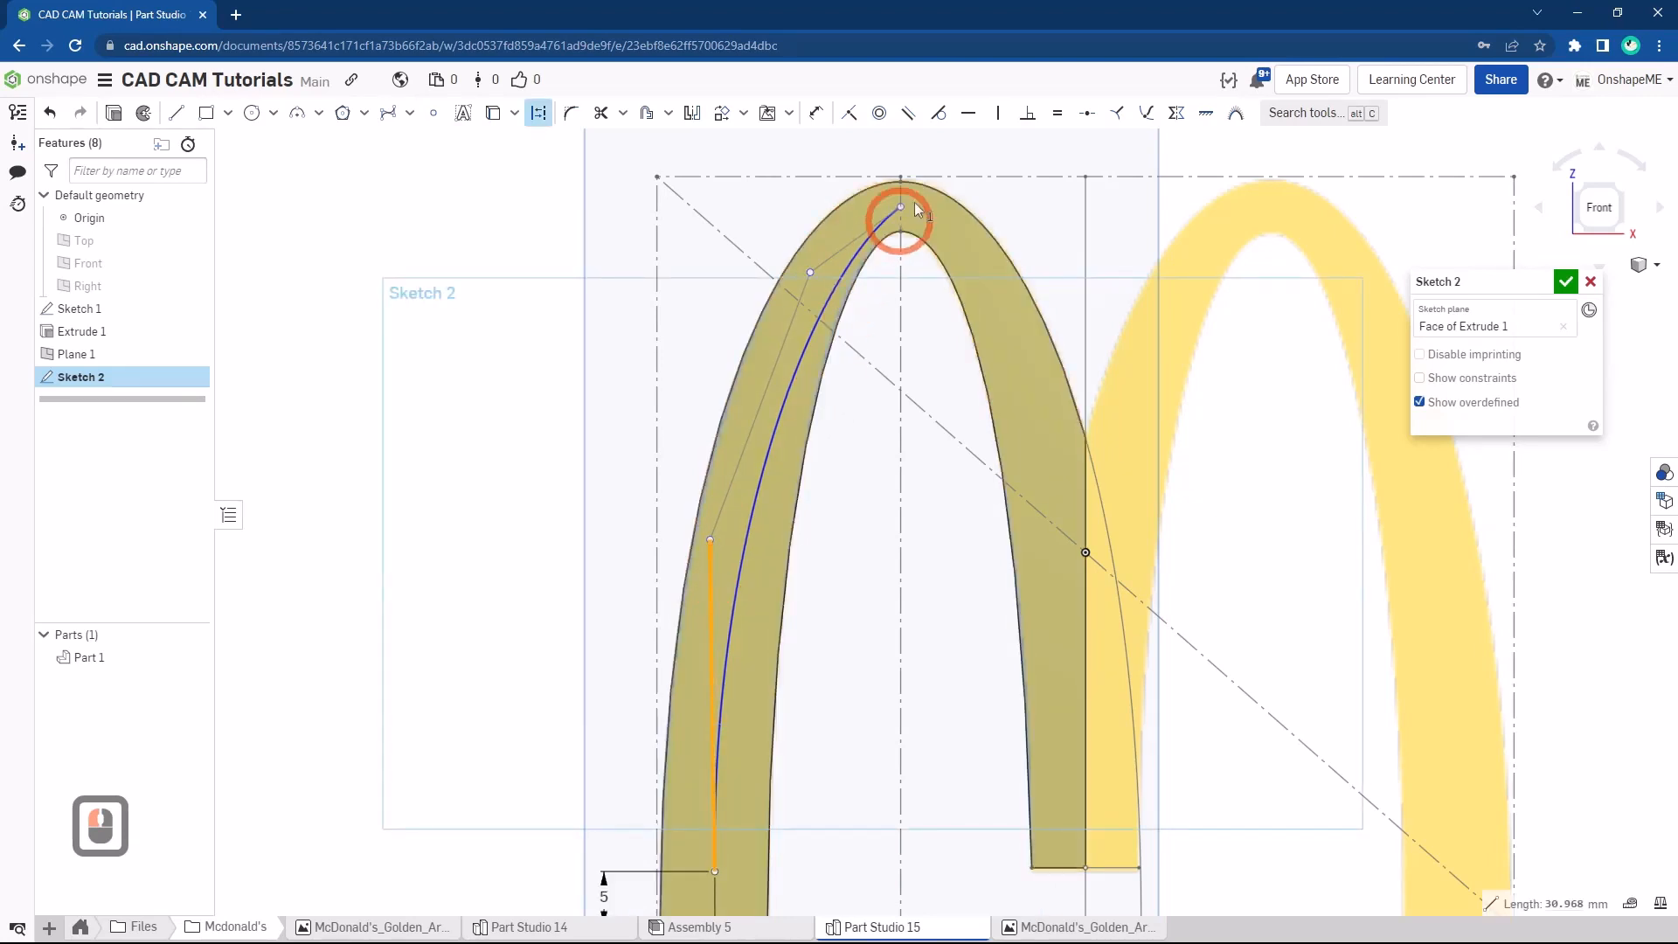
left_click(1001, 113)
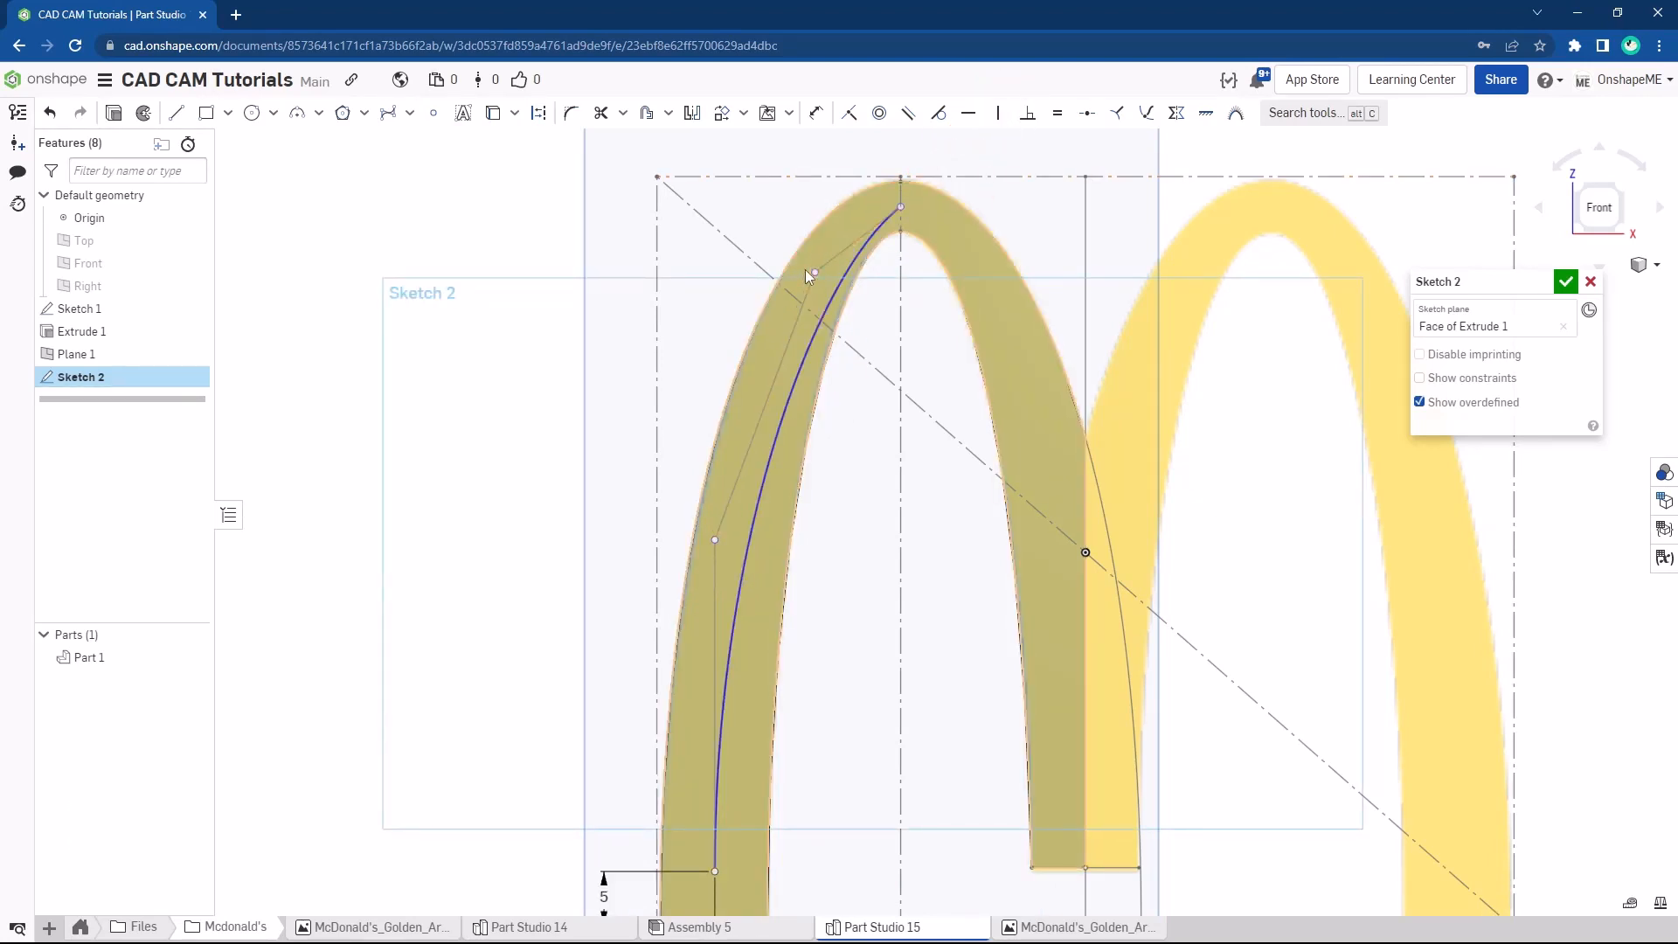
left_click(843, 253)
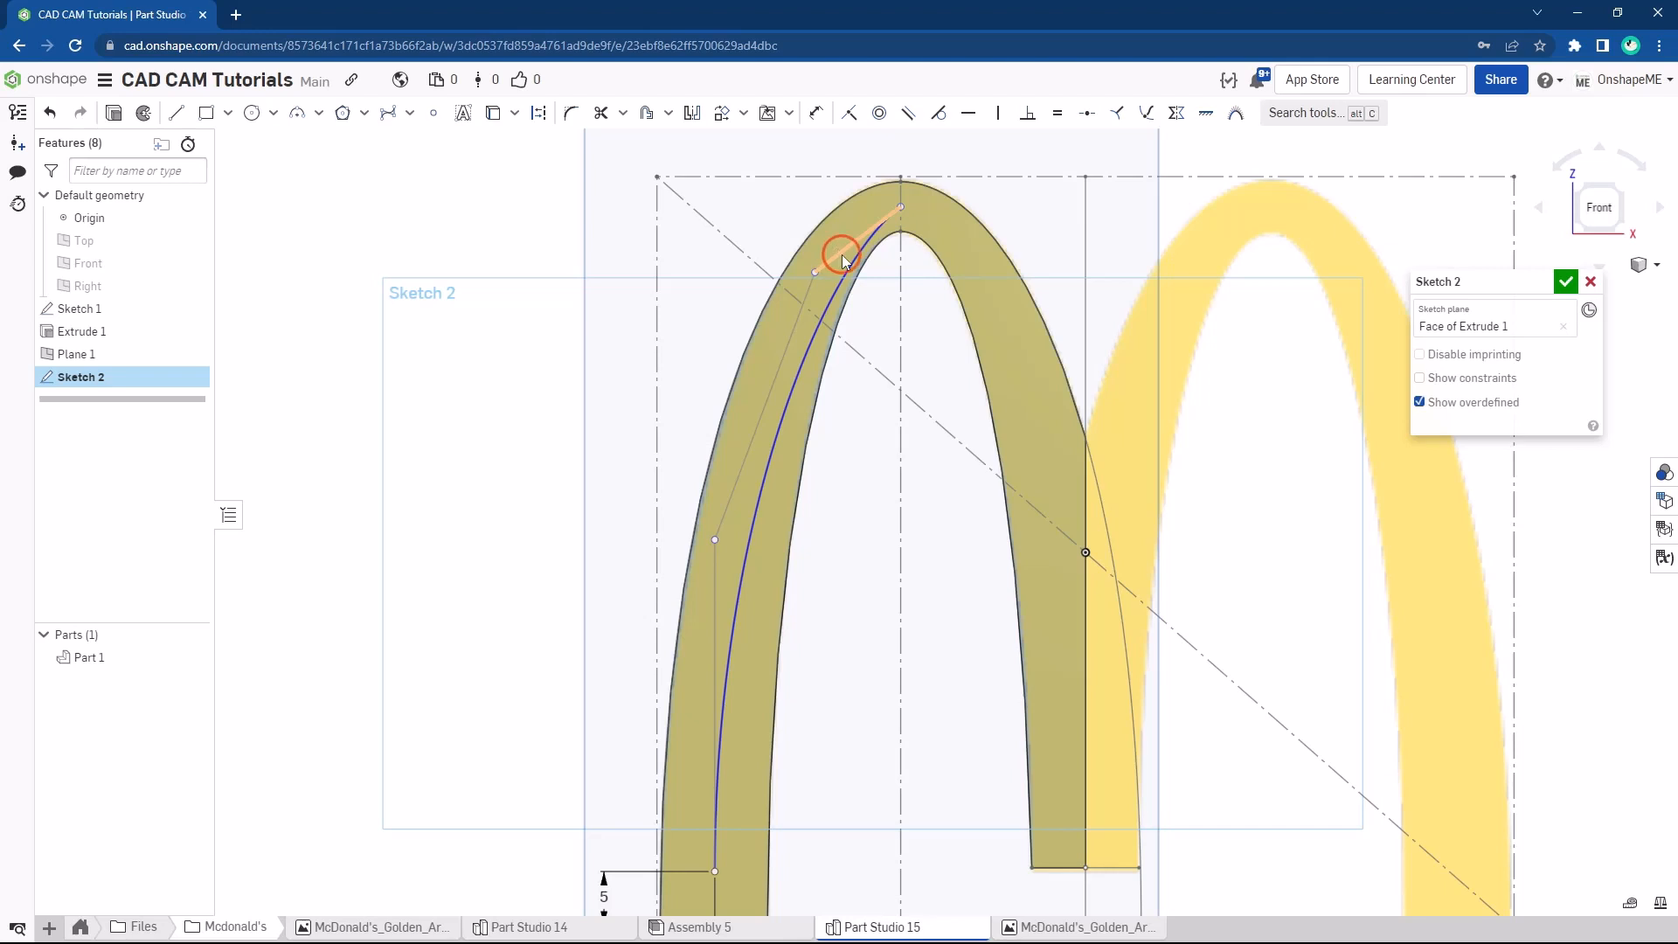
left_click(970, 114)
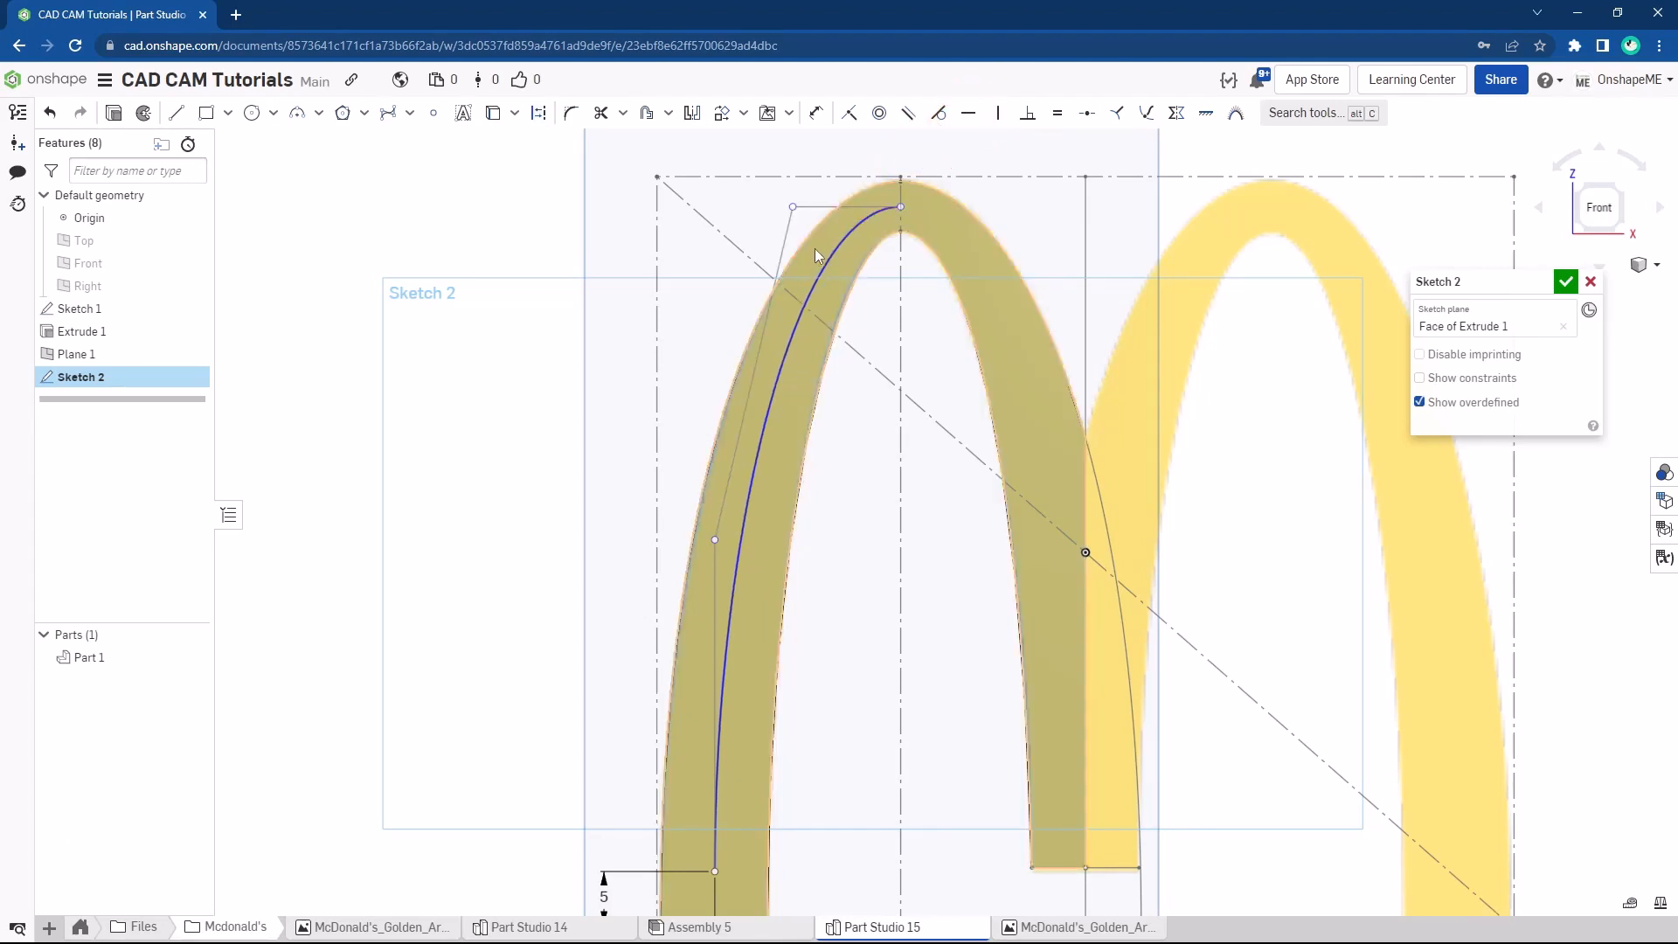
Mirror the Bezier curve about the arch's vertical centre line onto the right leg
left_click(725, 528)
scroll(730, 521, "down", 2)
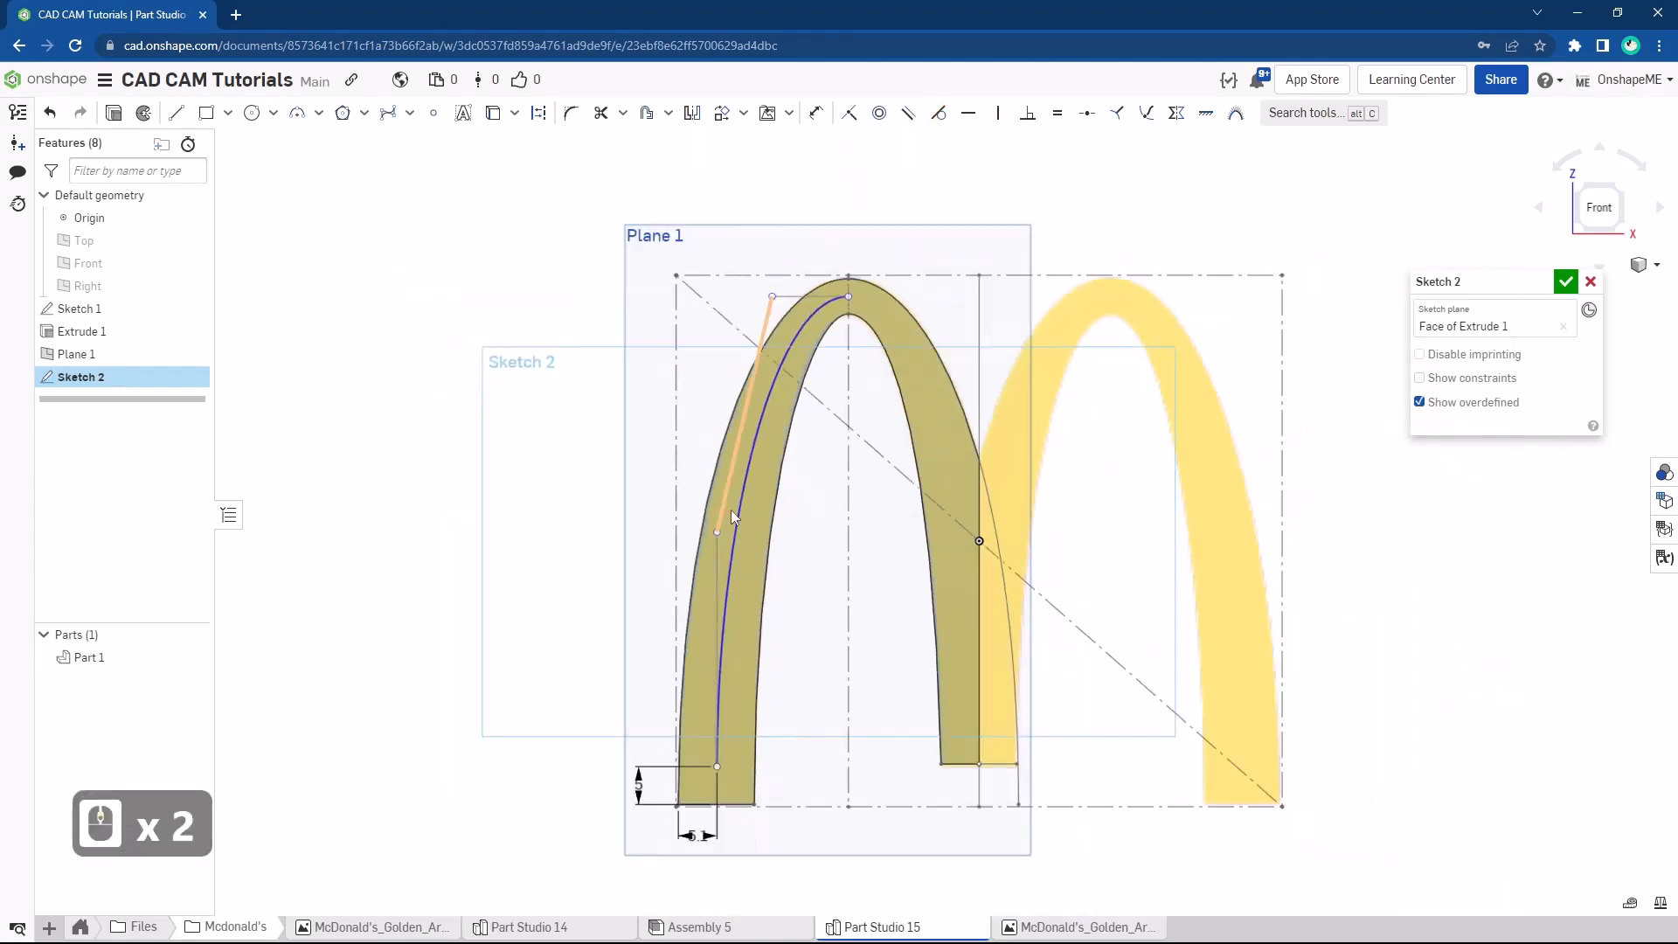
middle_click_drag(922, 314, 861, 295, "ctrl")
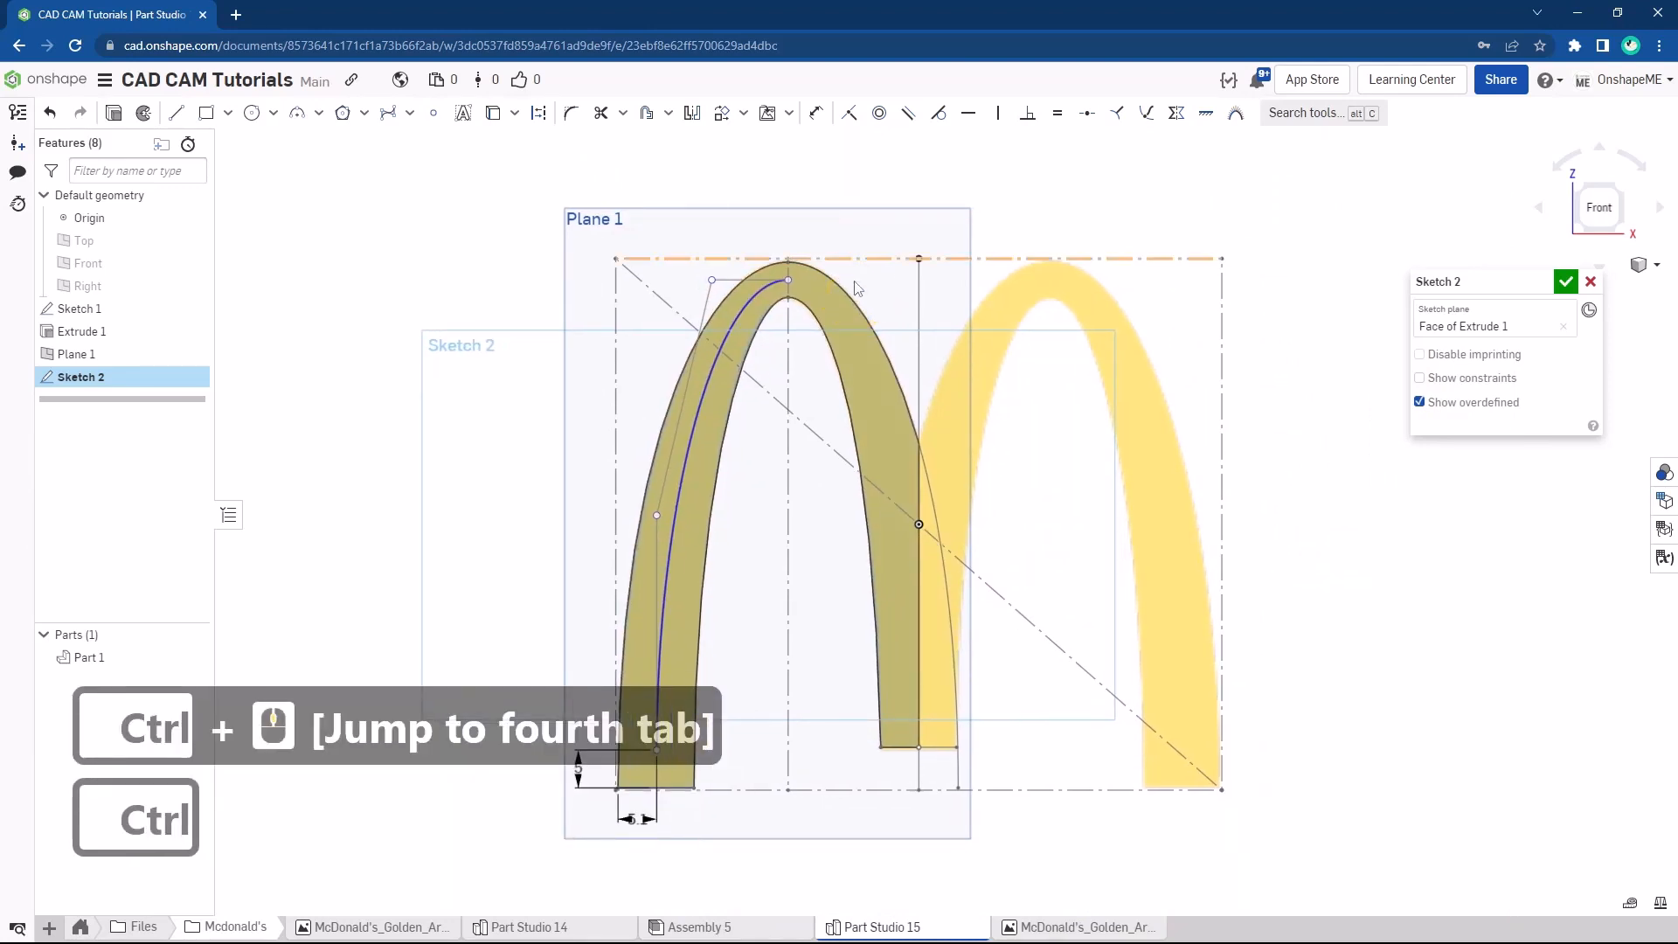
left_click(692, 112)
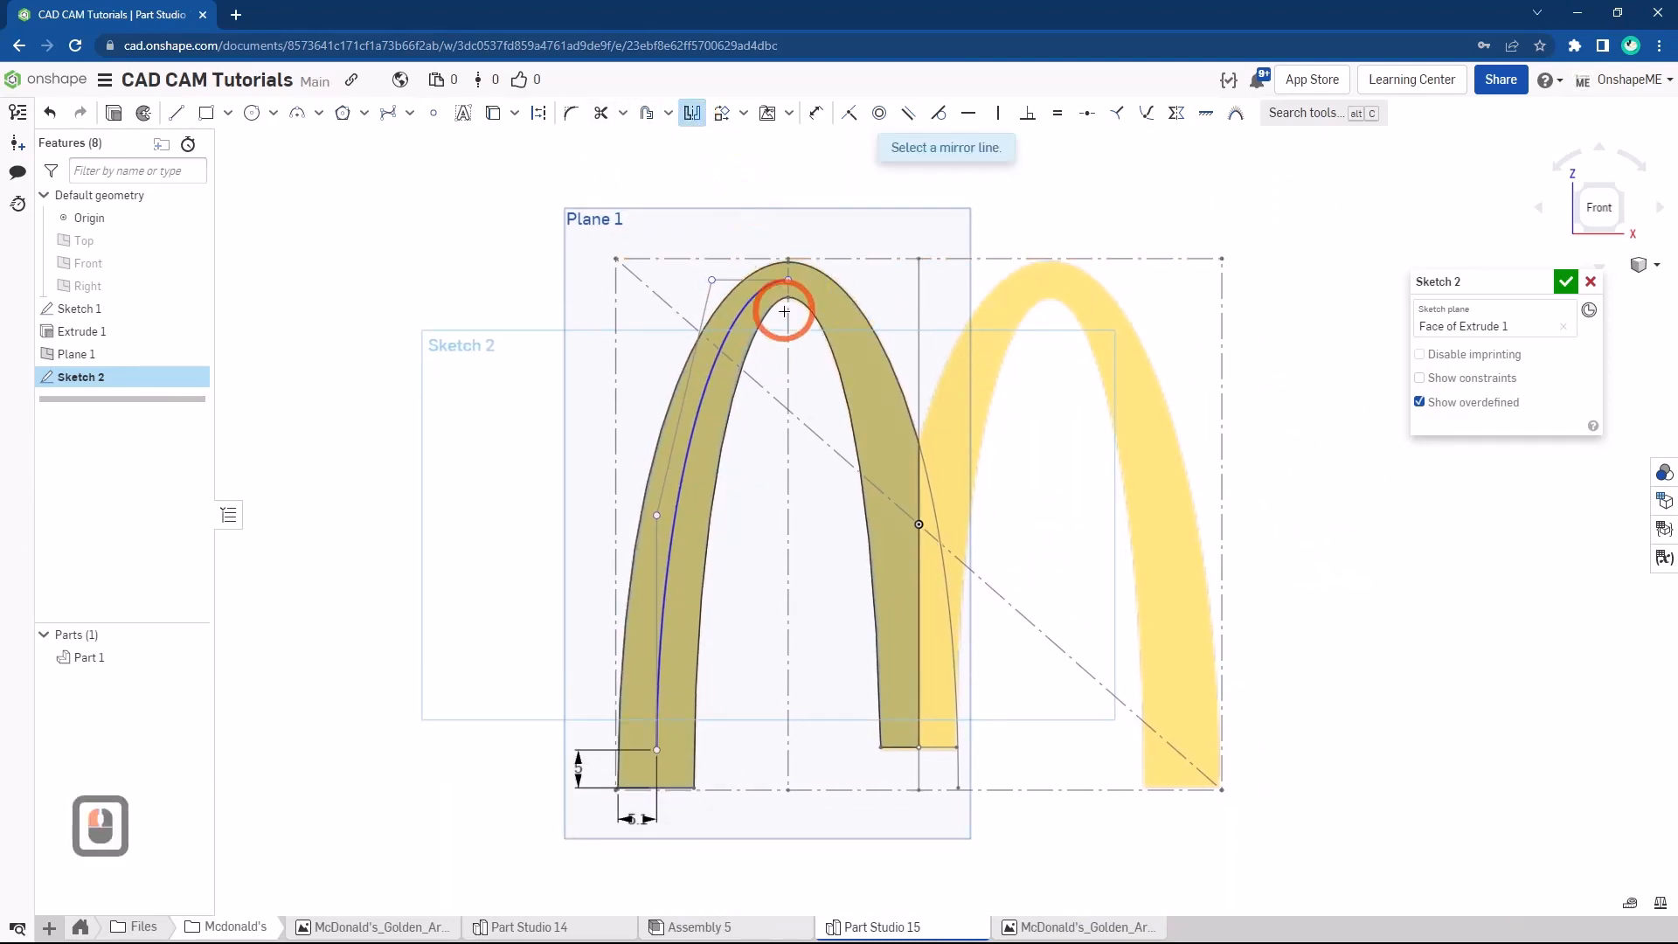
left_click(784, 346)
left_click(752, 300)
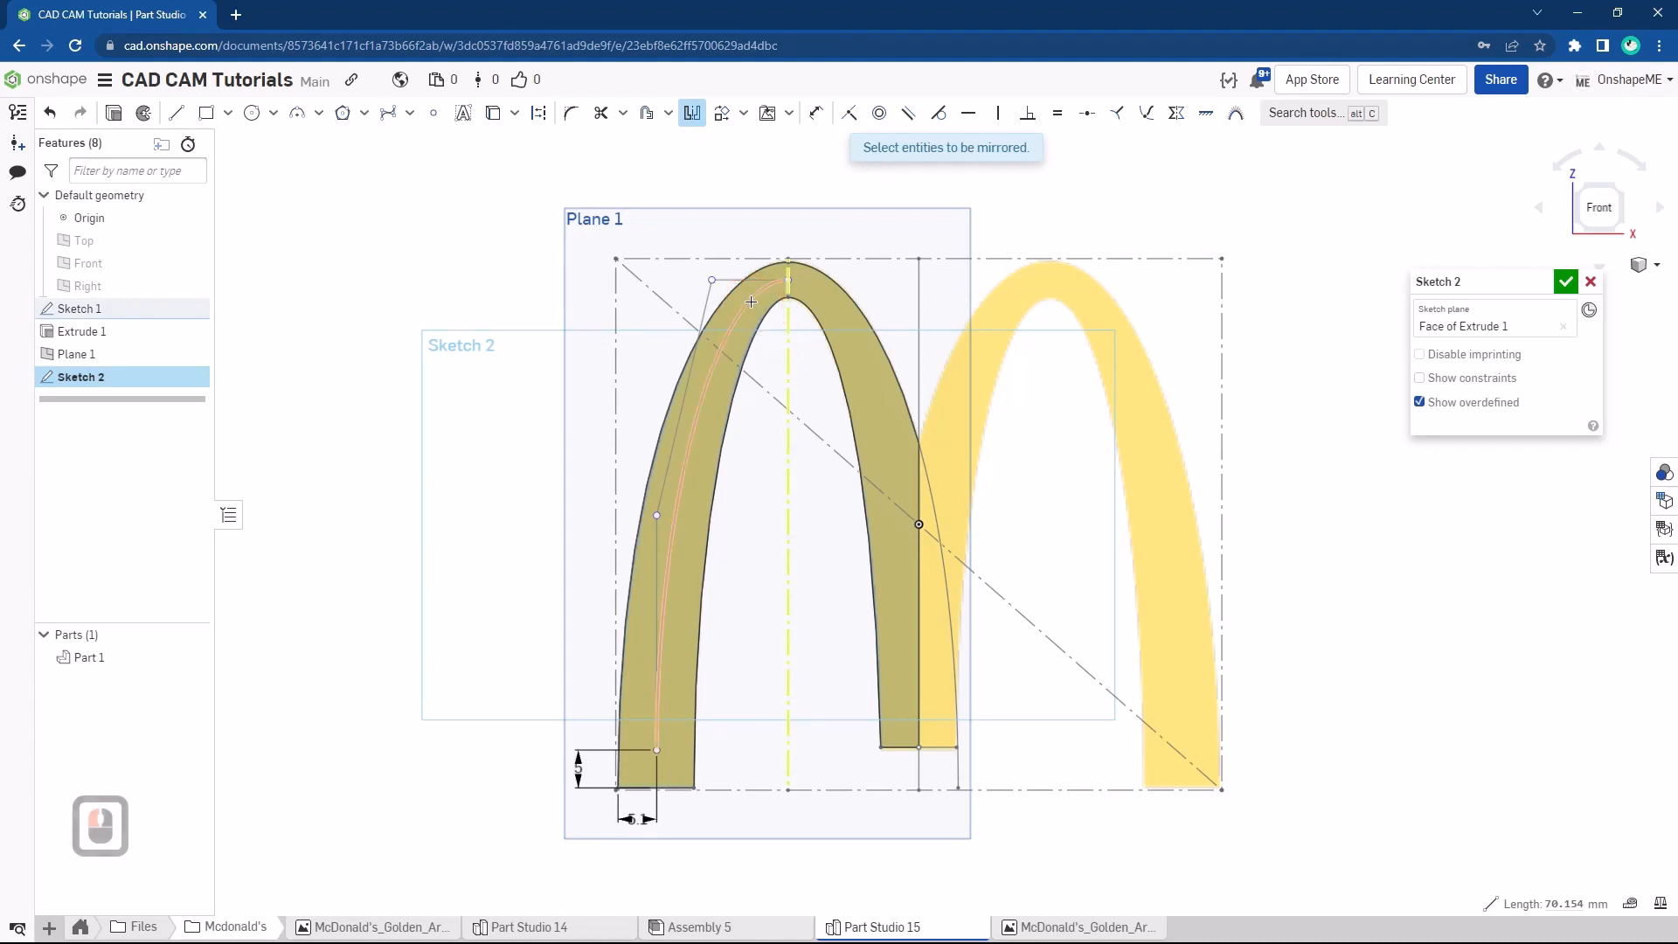
scroll(830, 261, "up", 5)
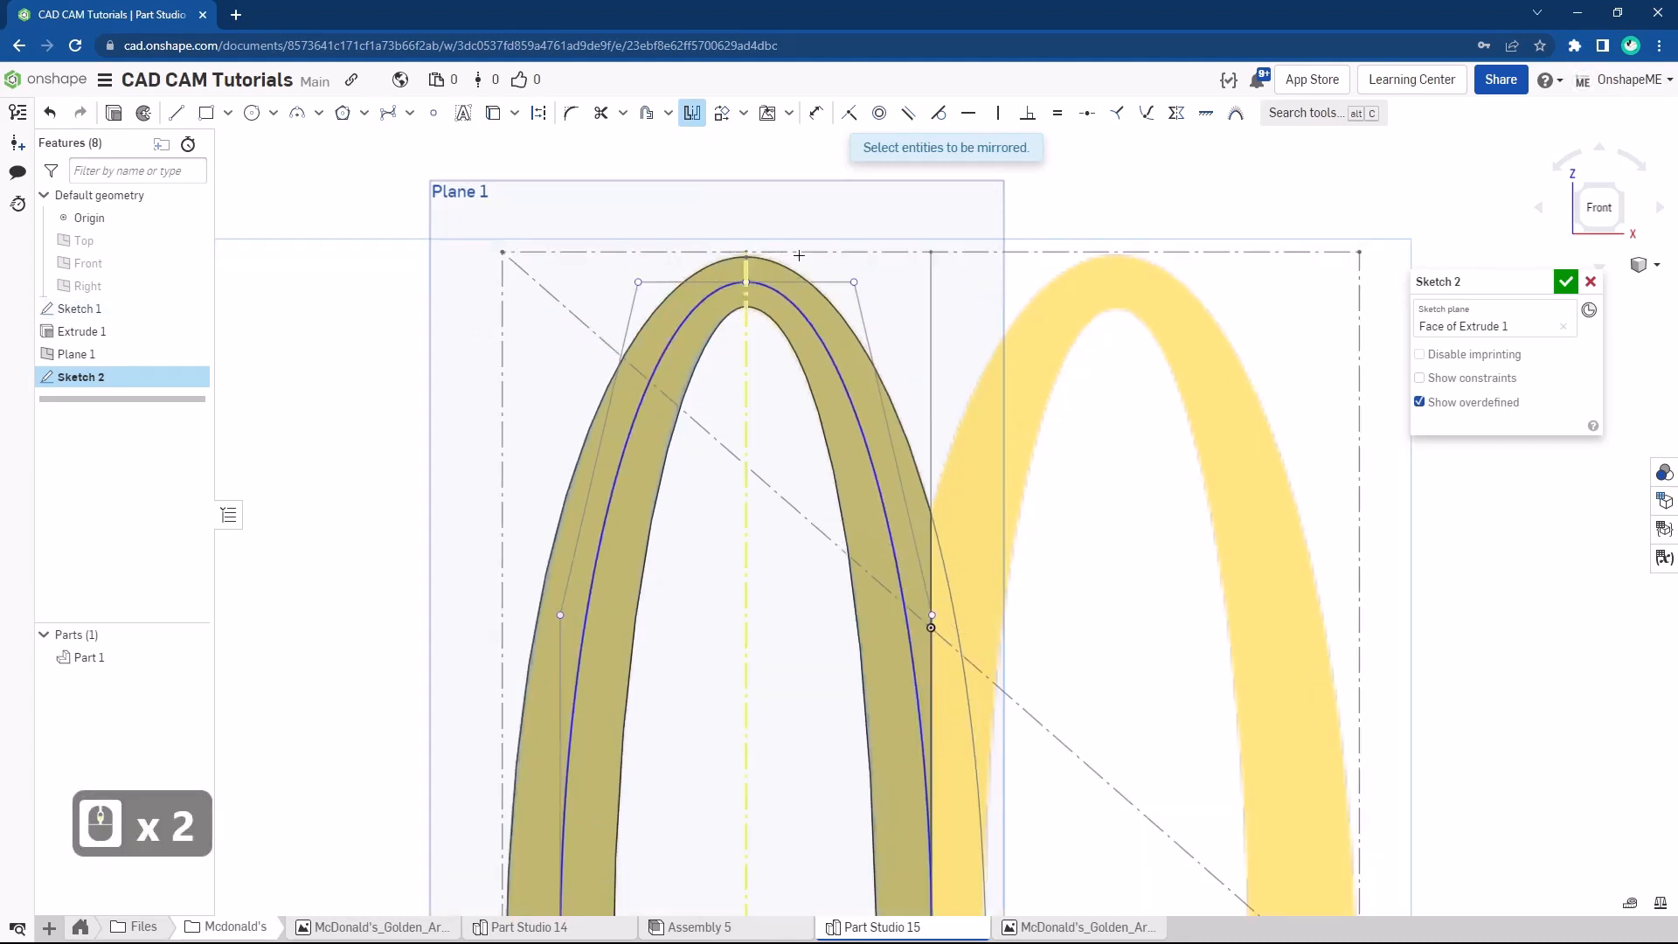
key("Escape")
scroll(805, 297, "down", 8)
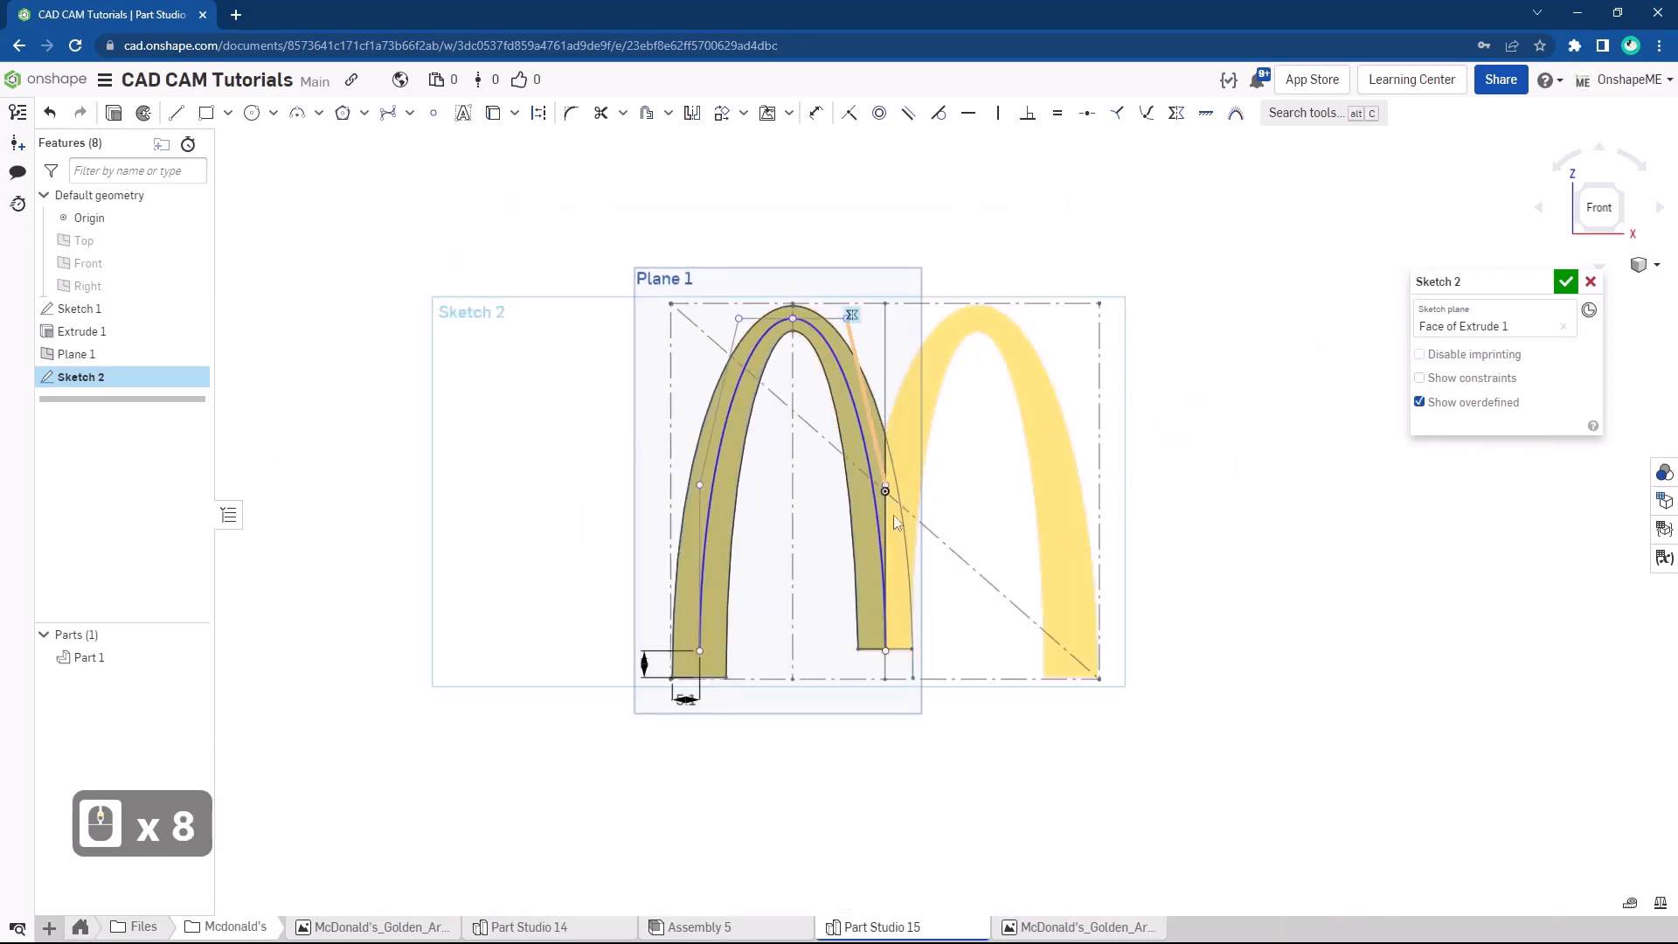
left_click(915, 624)
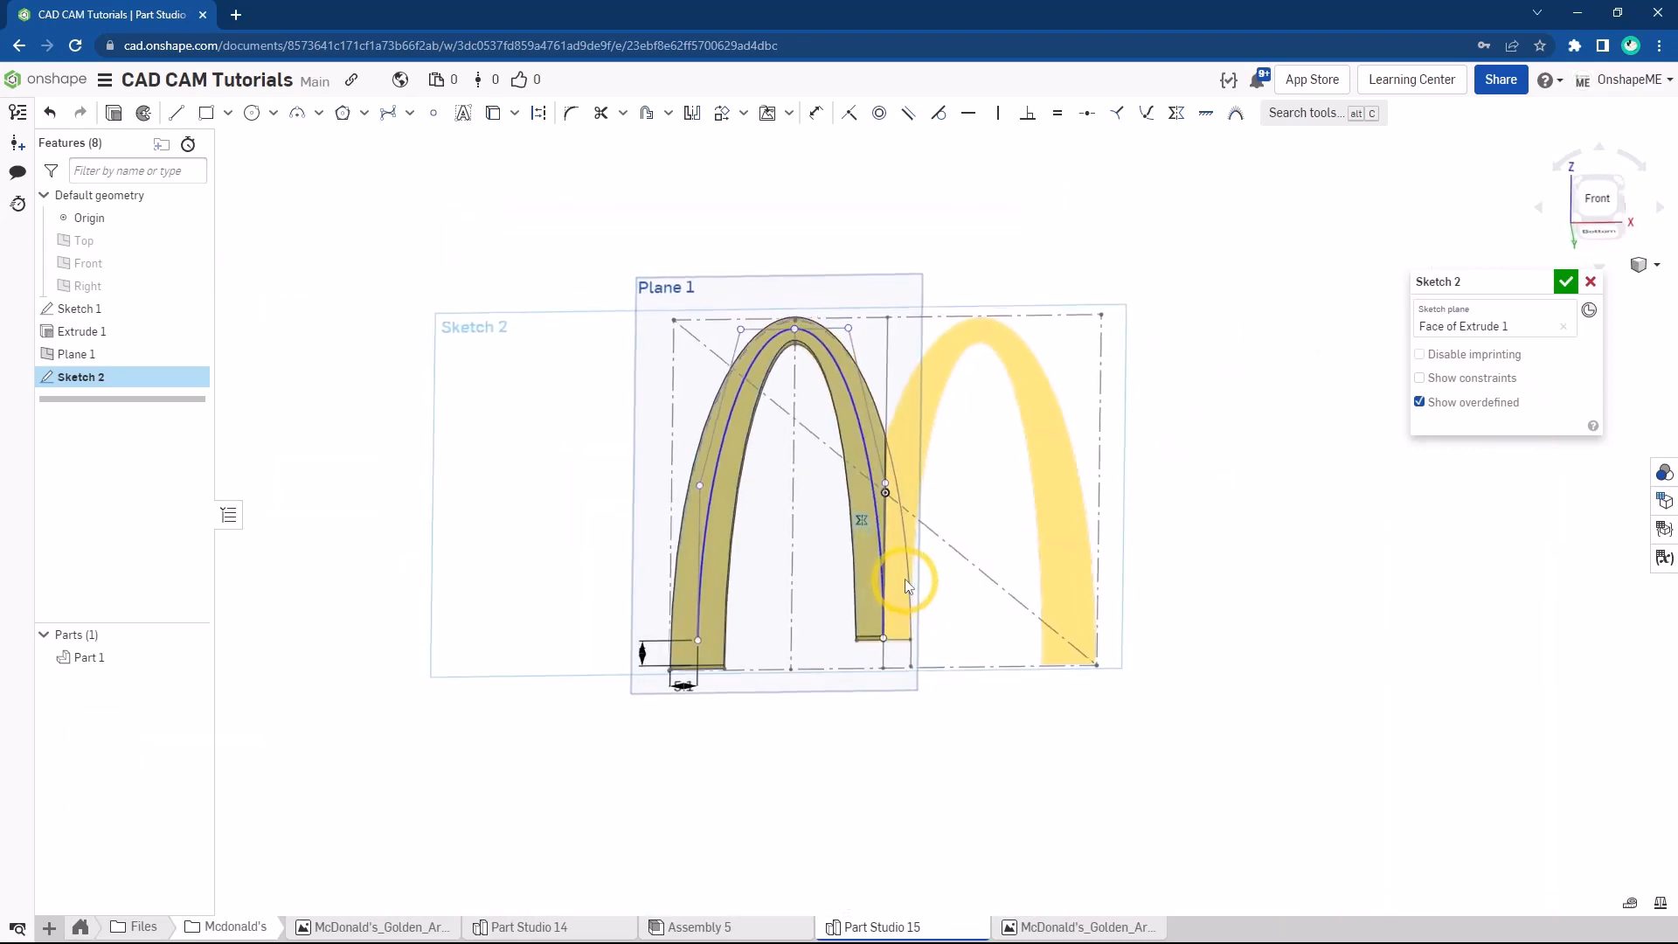
right_click_drag(905, 578, 944, 604)
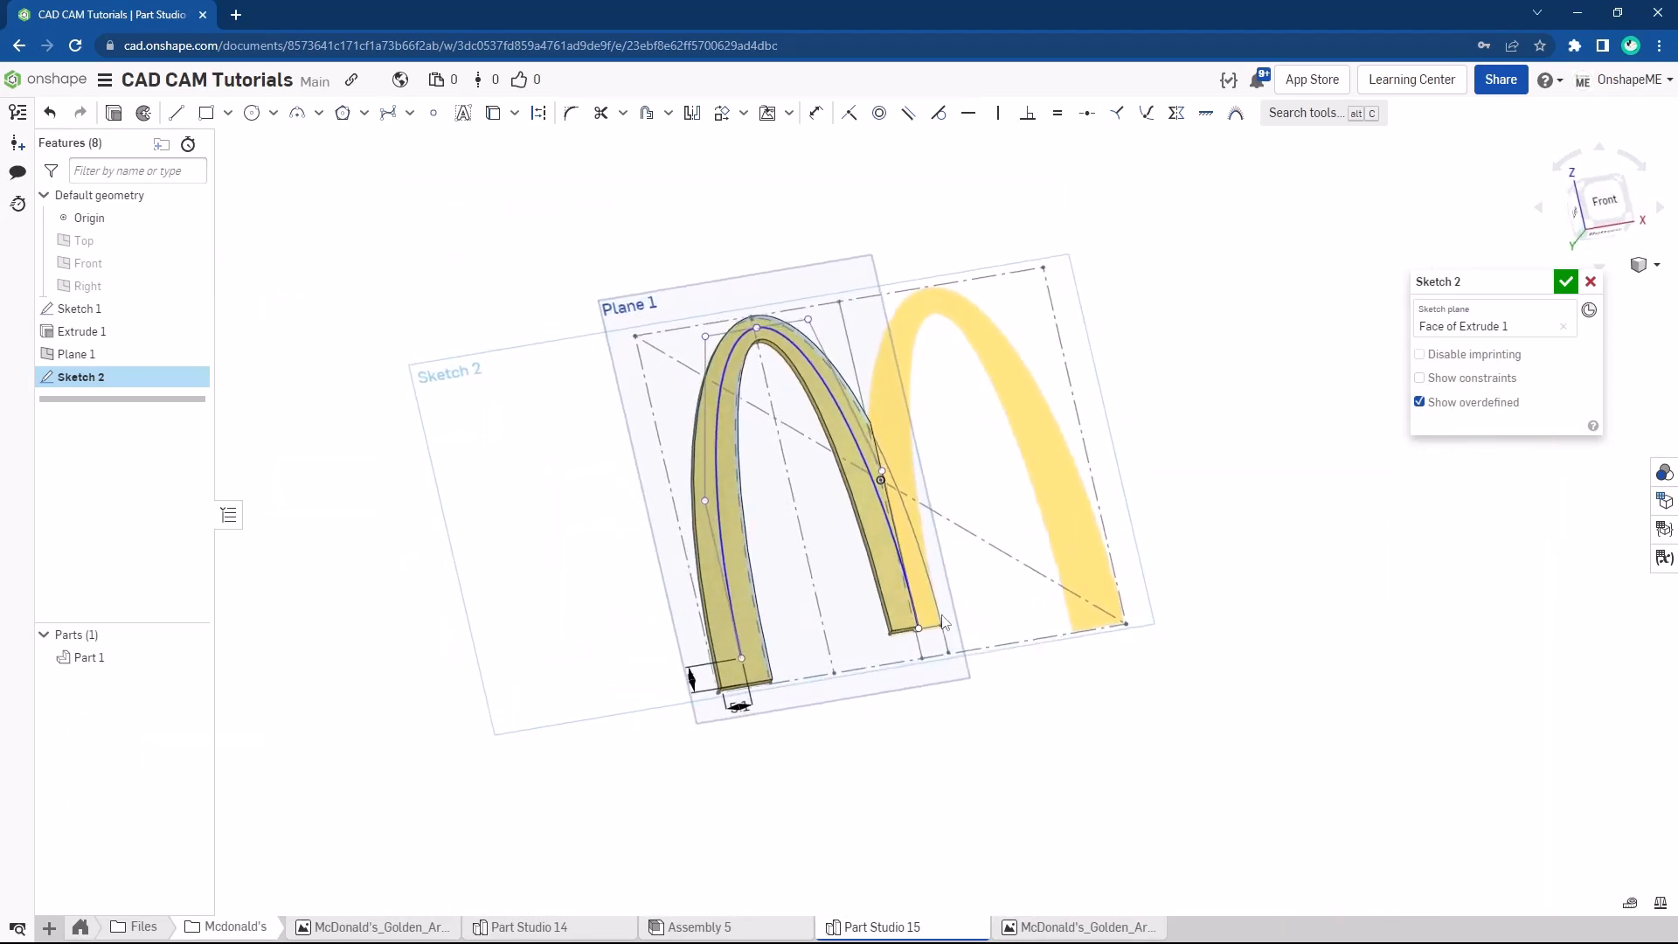
scroll(946, 601, "up", 3)
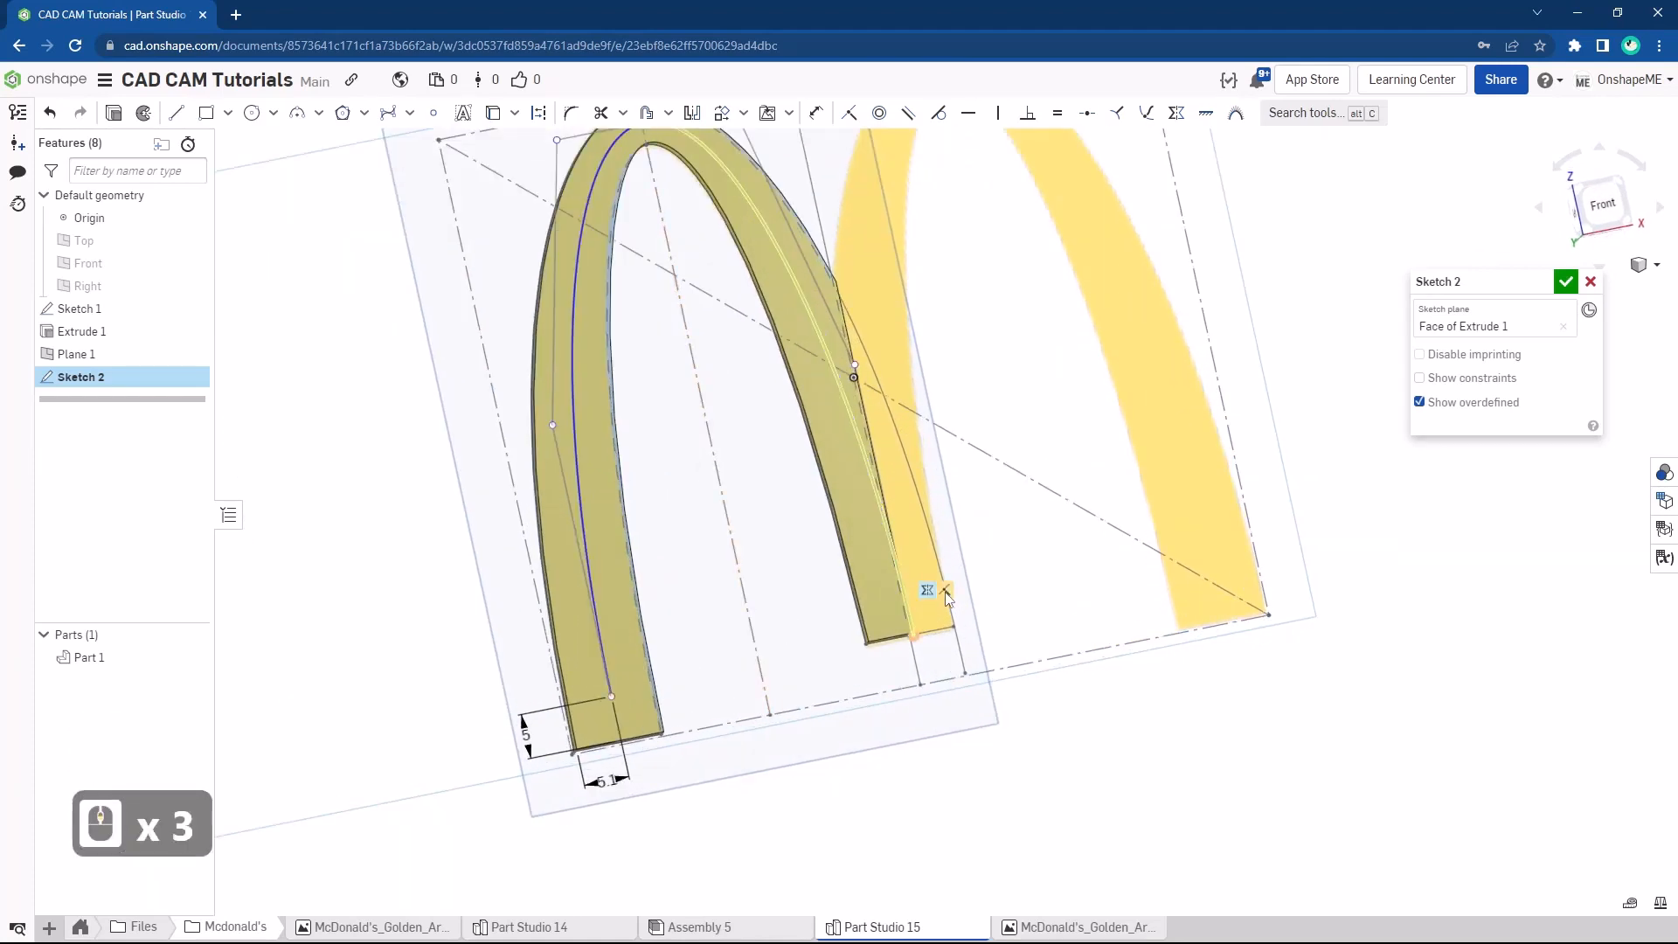
key("n")
right_click_drag(1260, 672, 1159, 629, "ctrl")
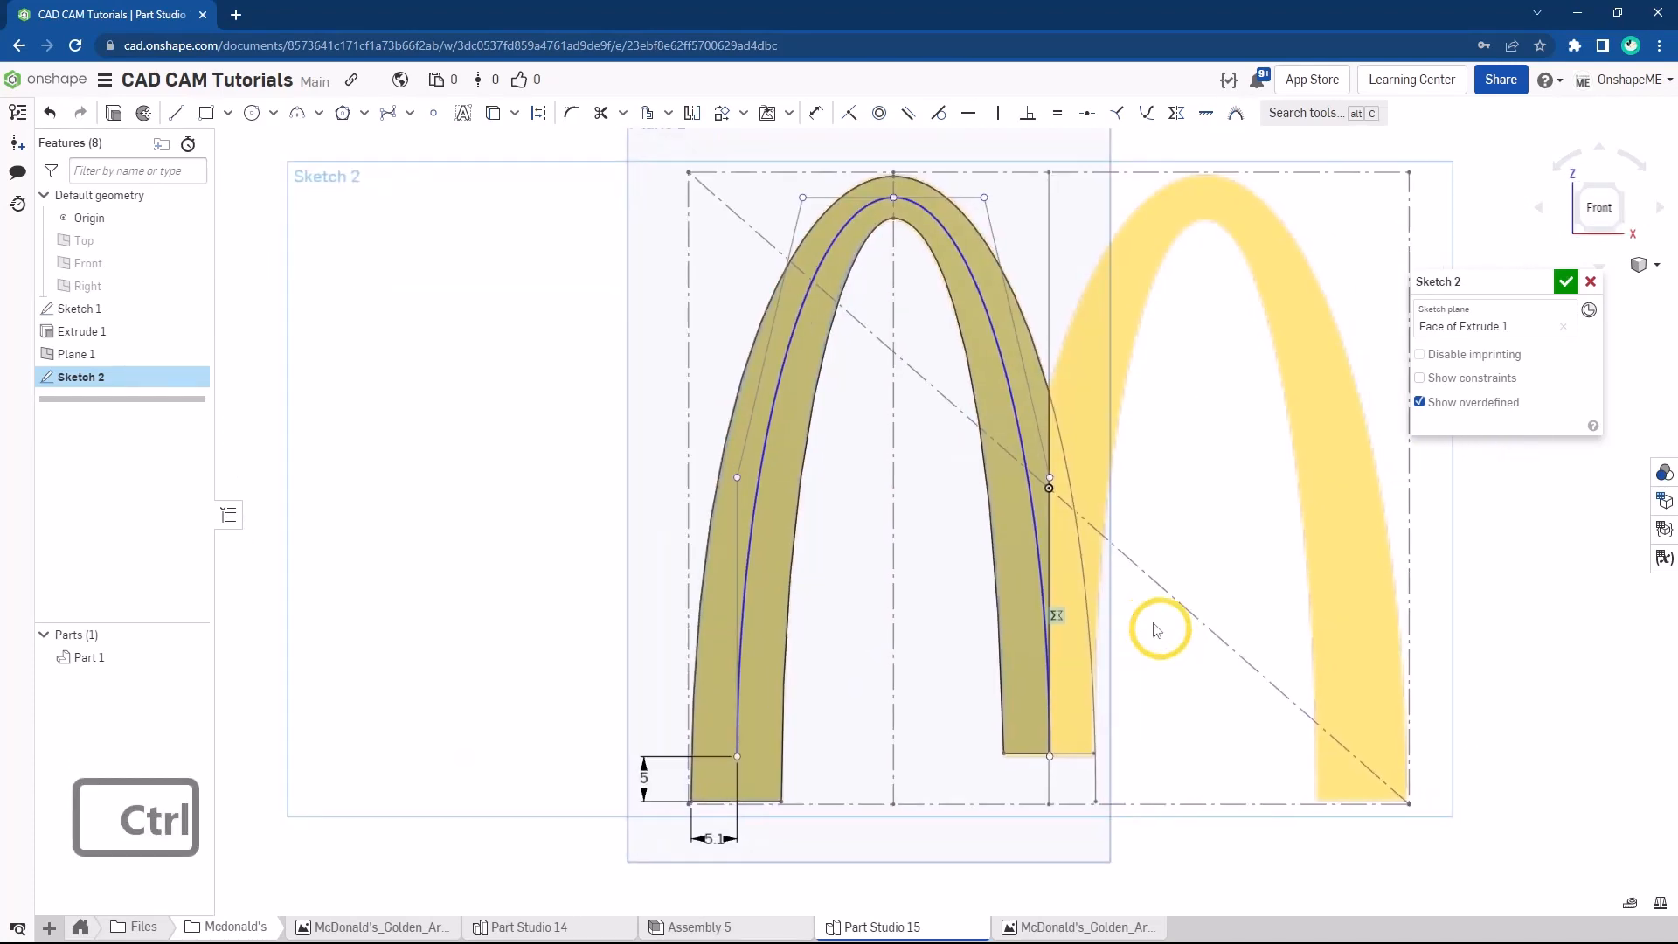
Sketch a horizontal line about 10 mm long across the lower end of the right leg, from its inner edge to the outer ellipse
scroll(1037, 636, "up", 3)
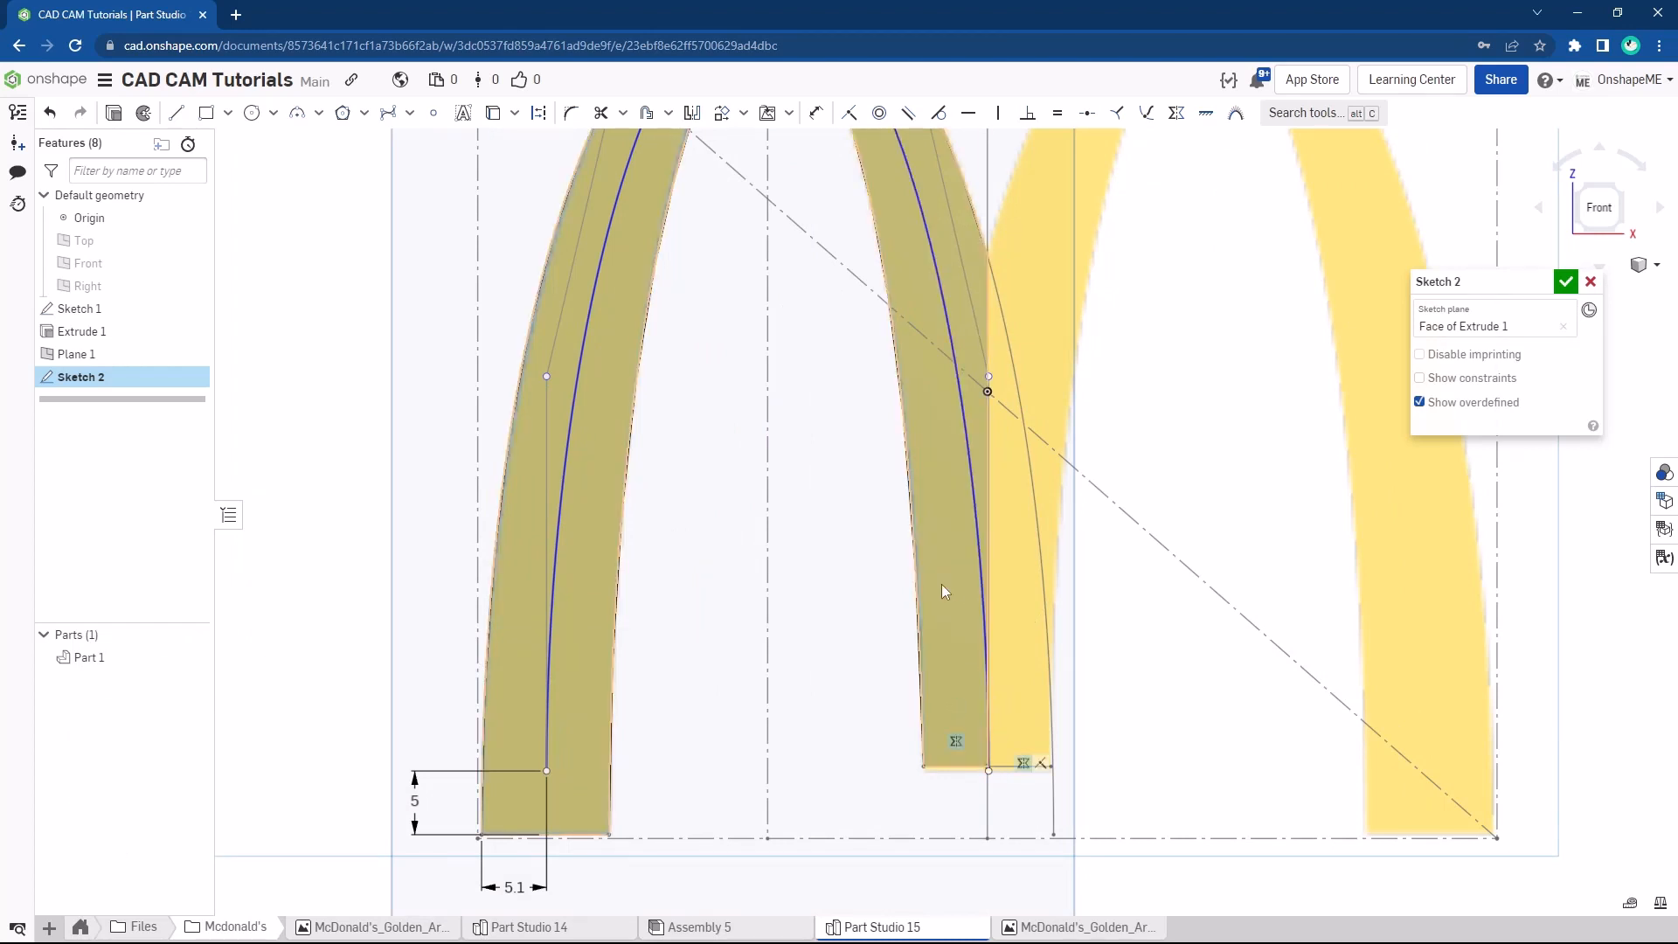
scroll(941, 584, "down", 3)
key("s")
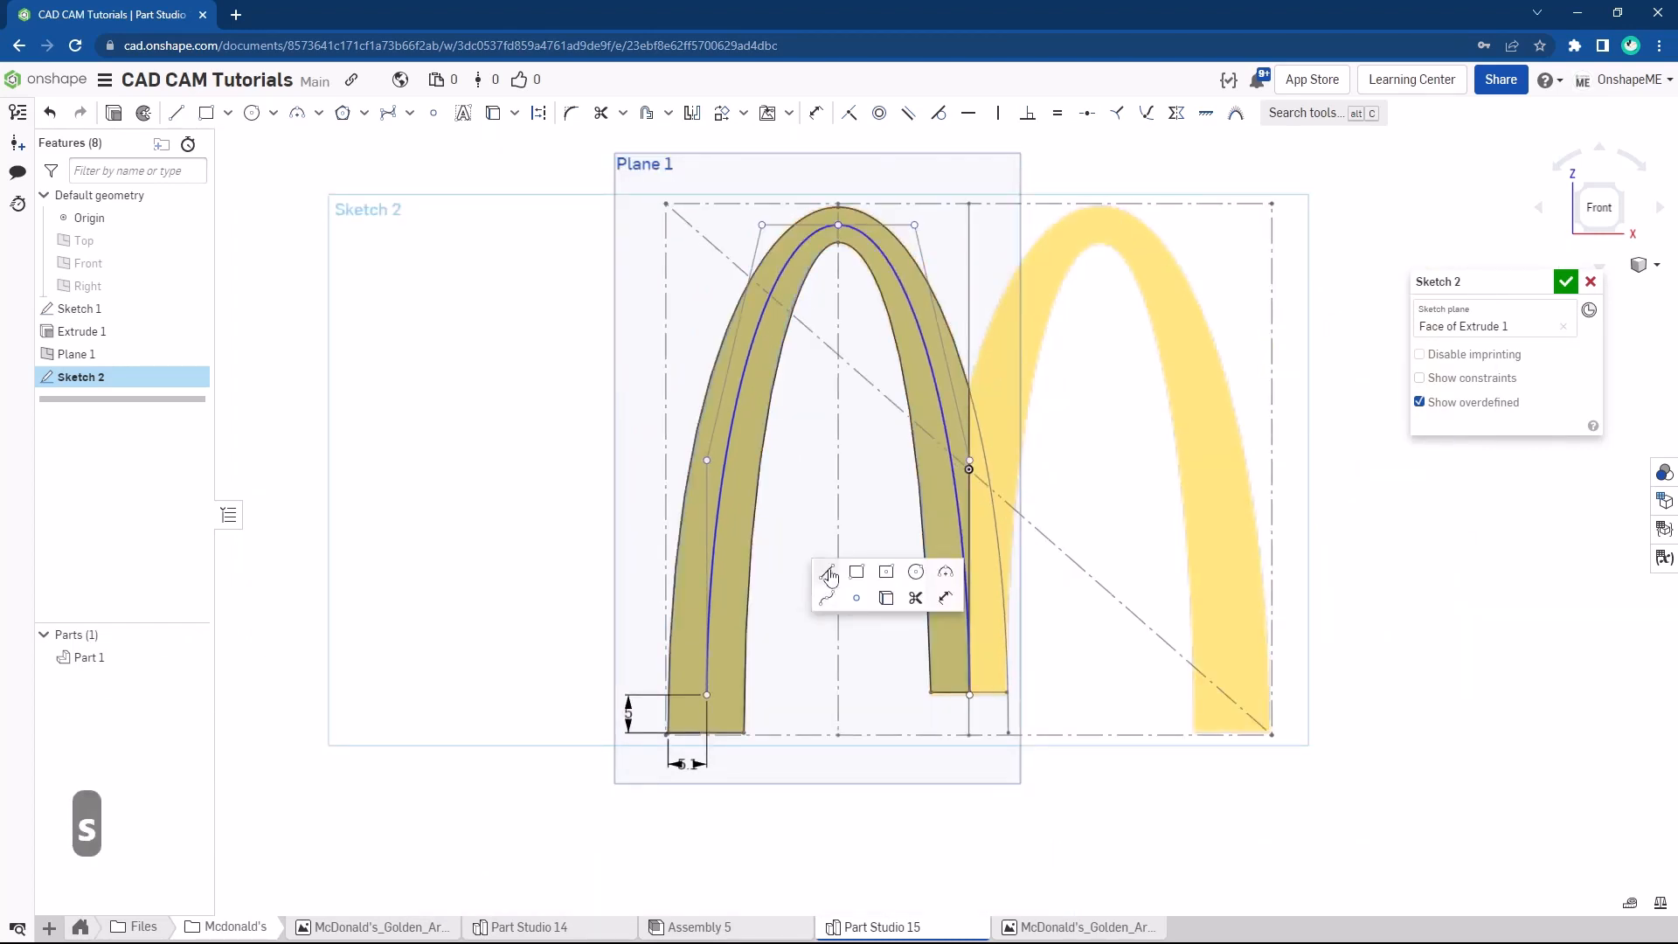
left_click(829, 576)
scroll(922, 647, "up", 2)
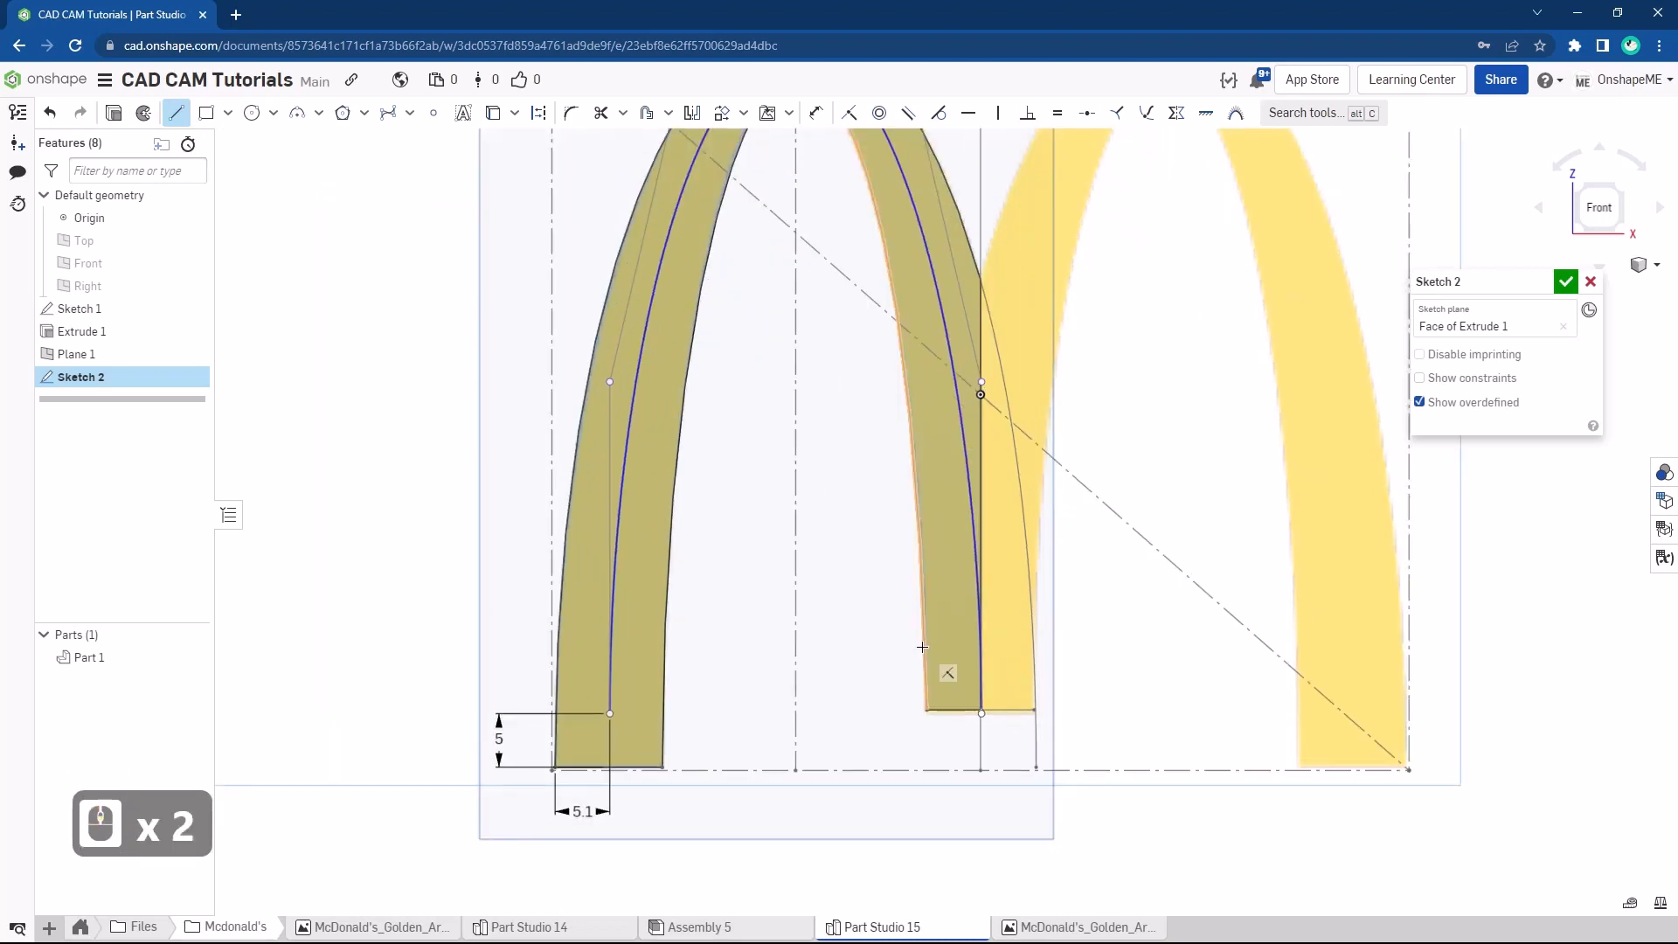
left_click_drag(922, 647, 1033, 645)
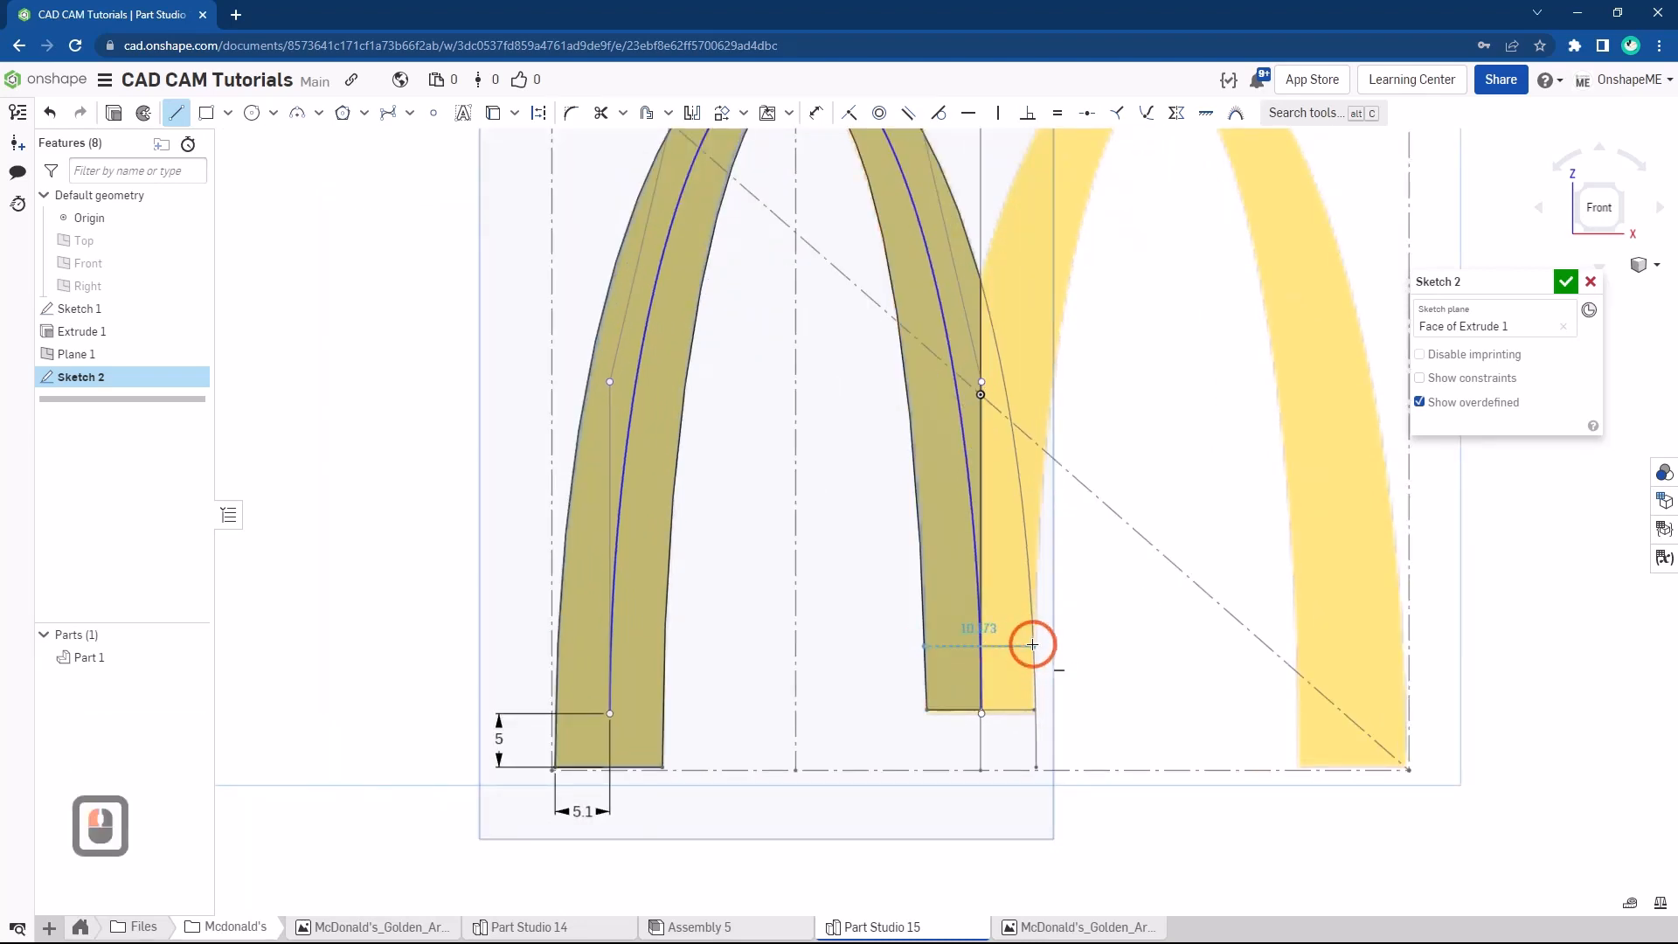
key("Escape")
Dimension the horizontal line 5 mm above the right leg's bottom edge
key("s")
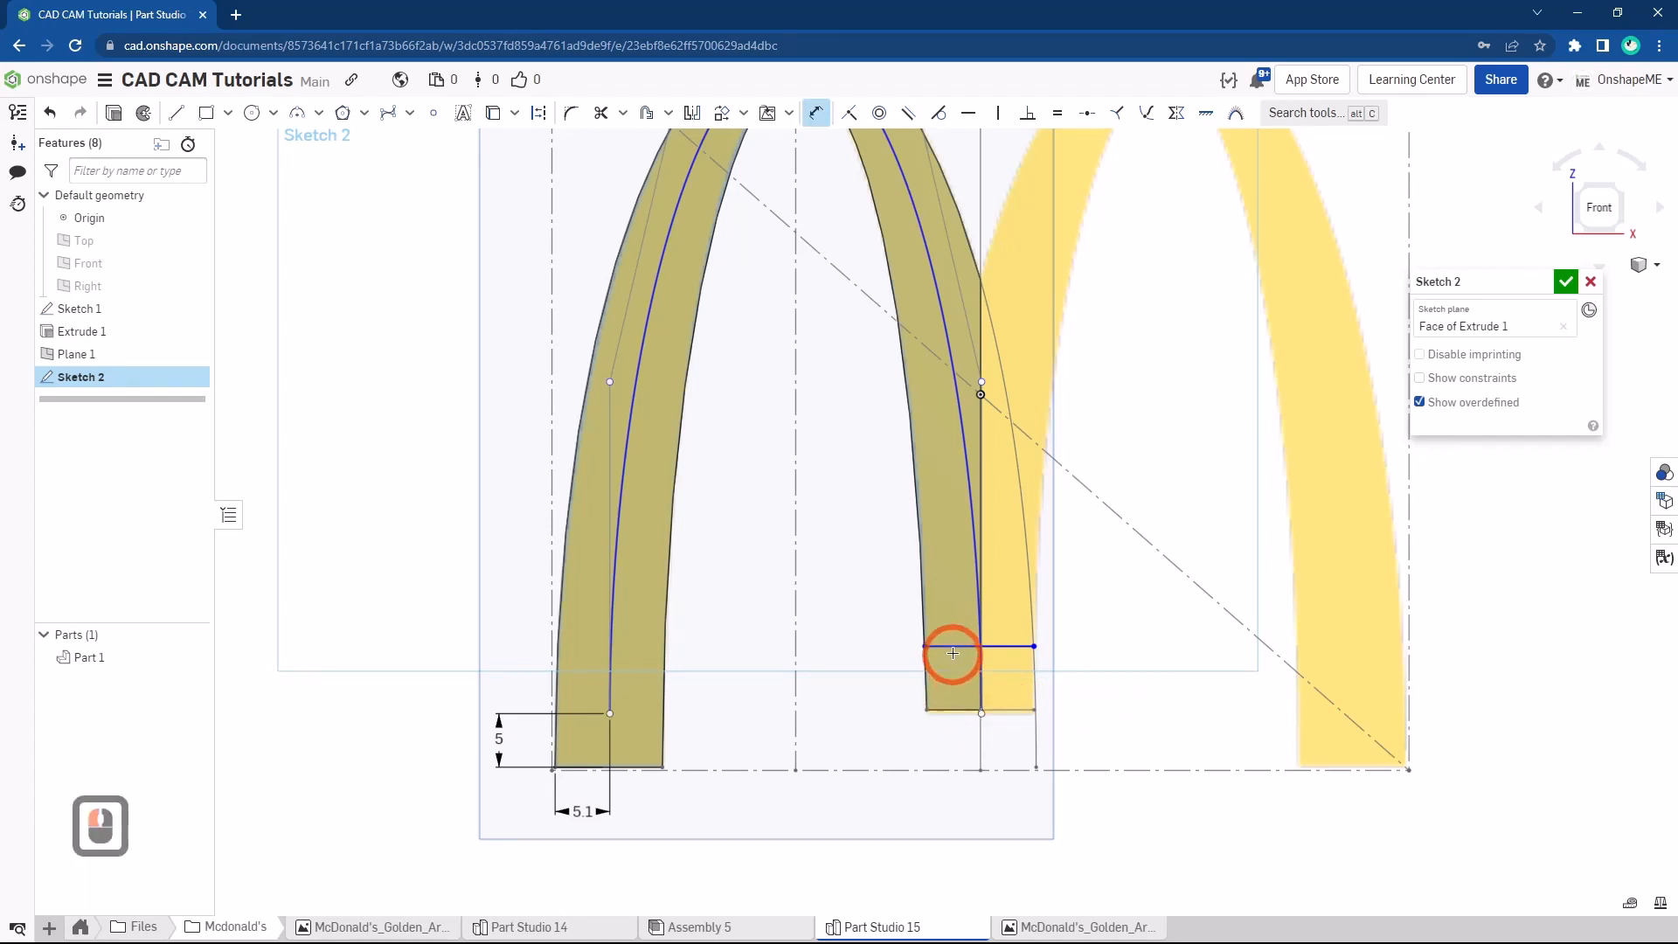
left_click(873, 656)
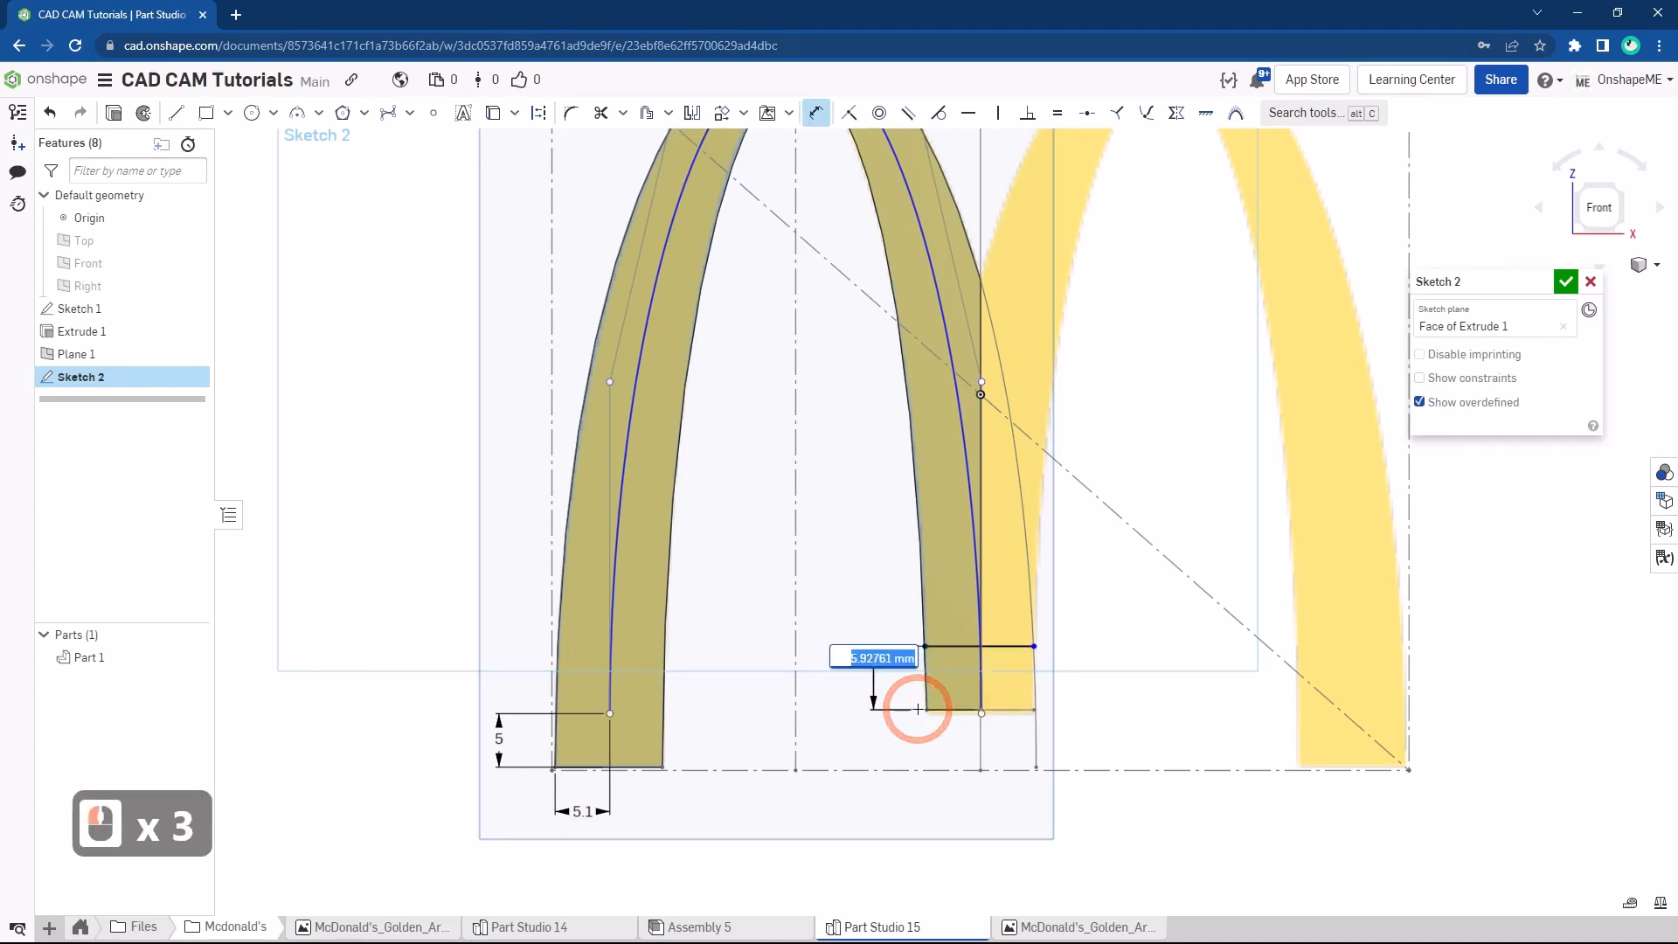
type("5")
key("Return")
key("Escape")
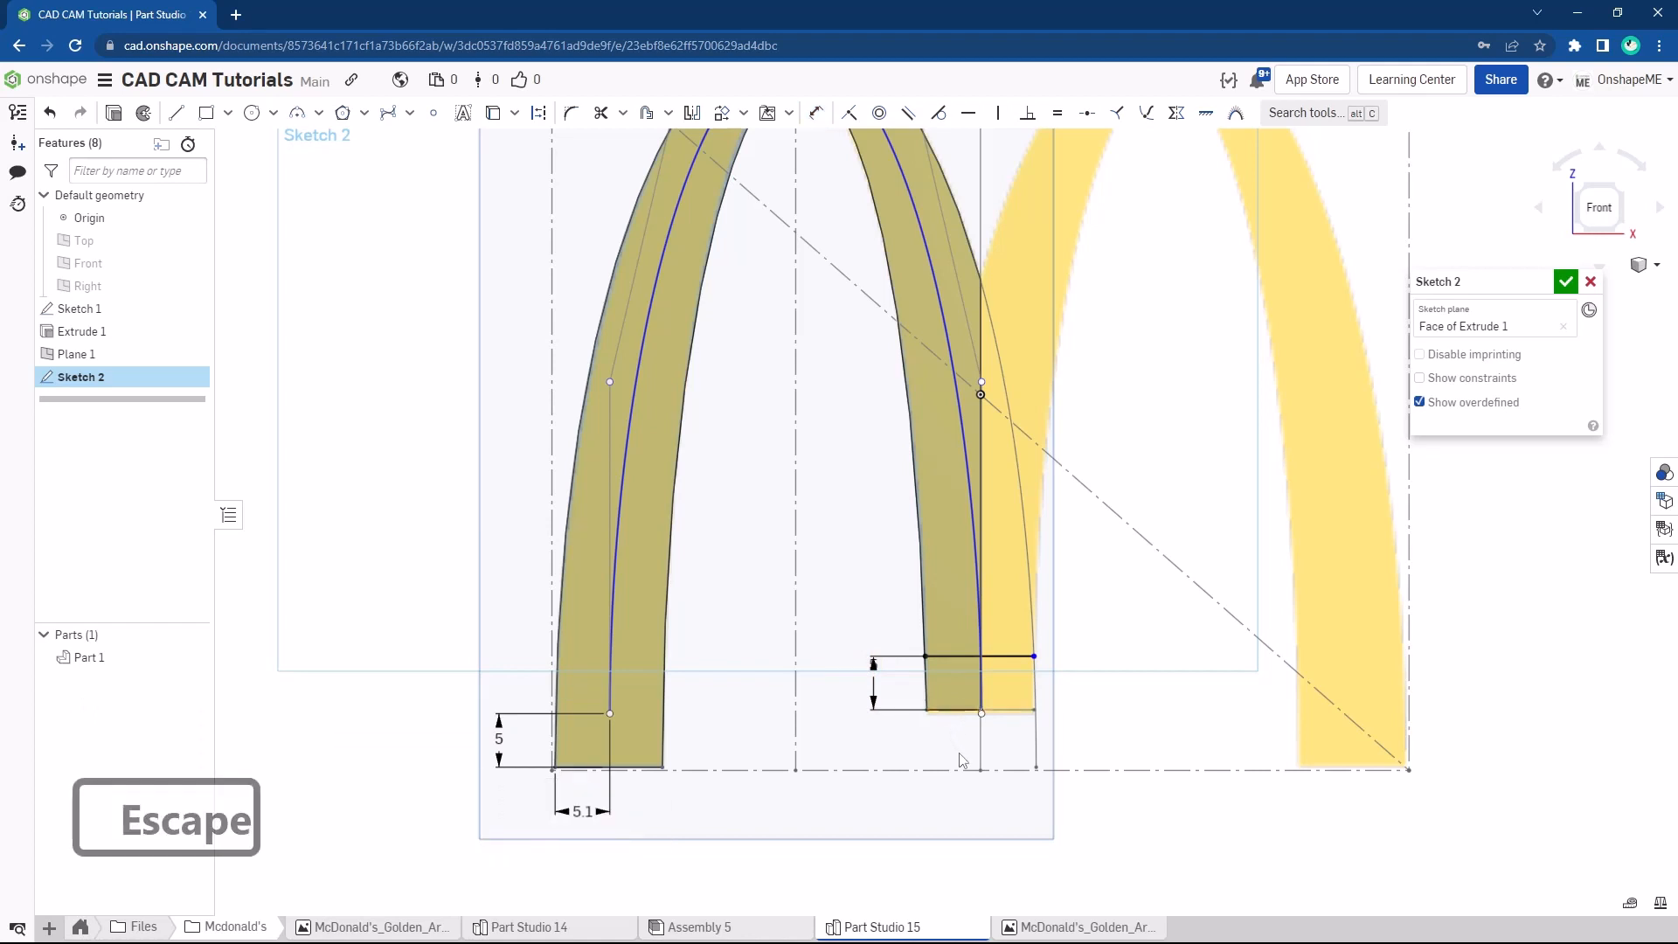
Trim away the mirrored curve's end below the horizontal line and the line itself, and finish the sketch
key("s")
left_click(1076, 775)
left_click(982, 682)
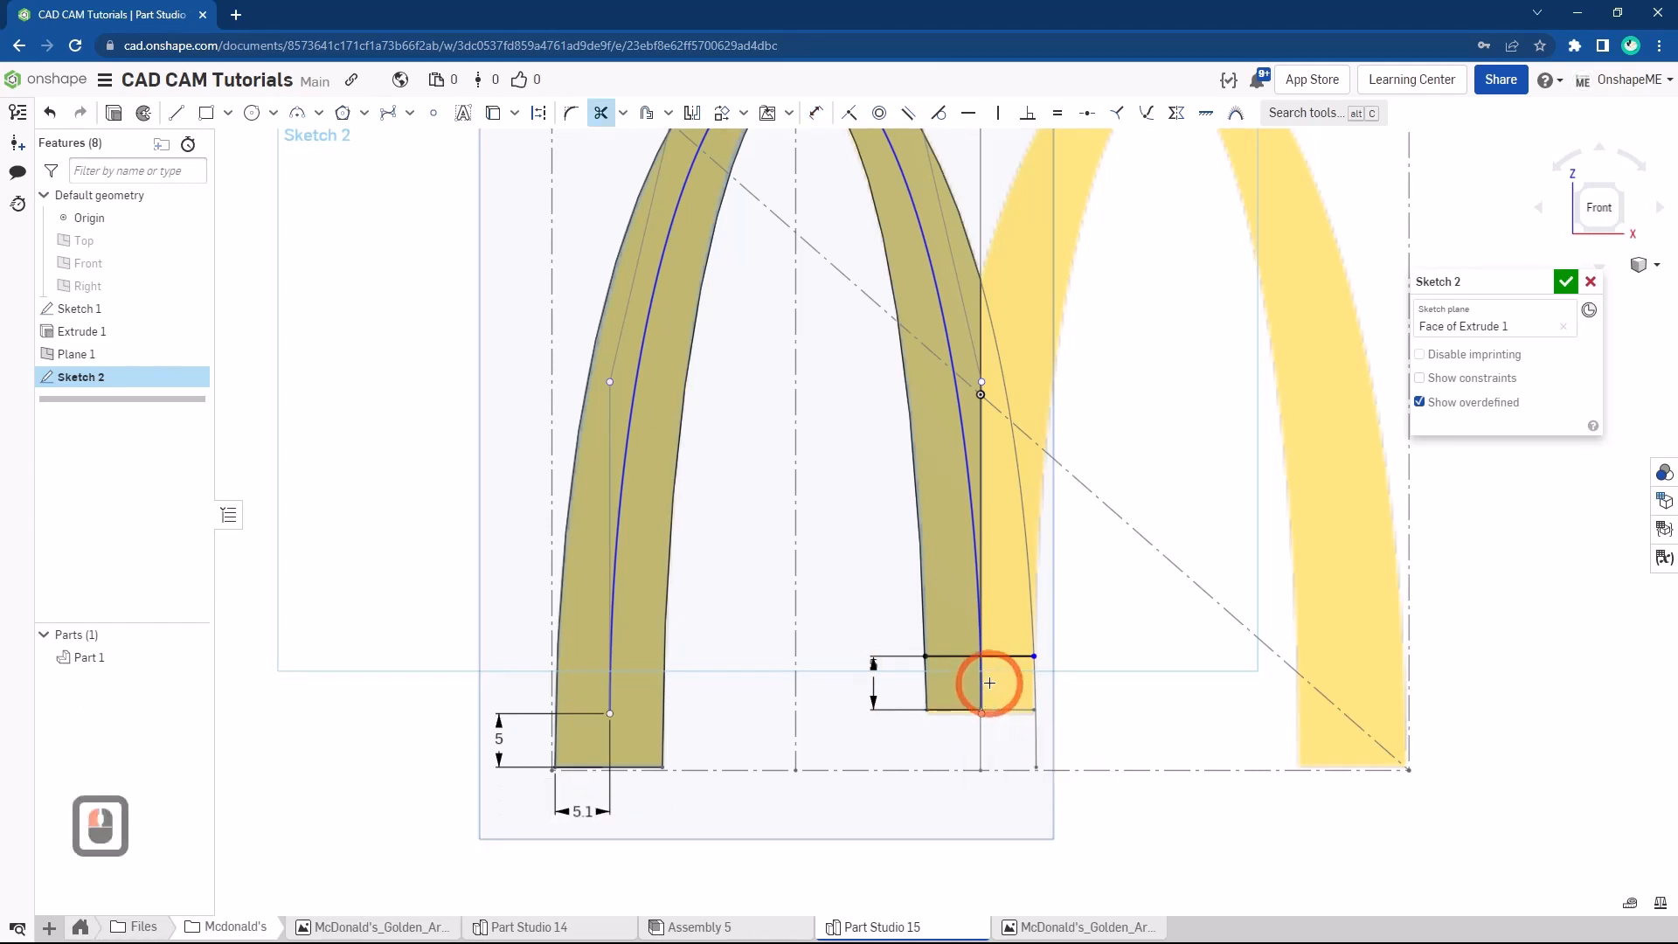
left_click(986, 674)
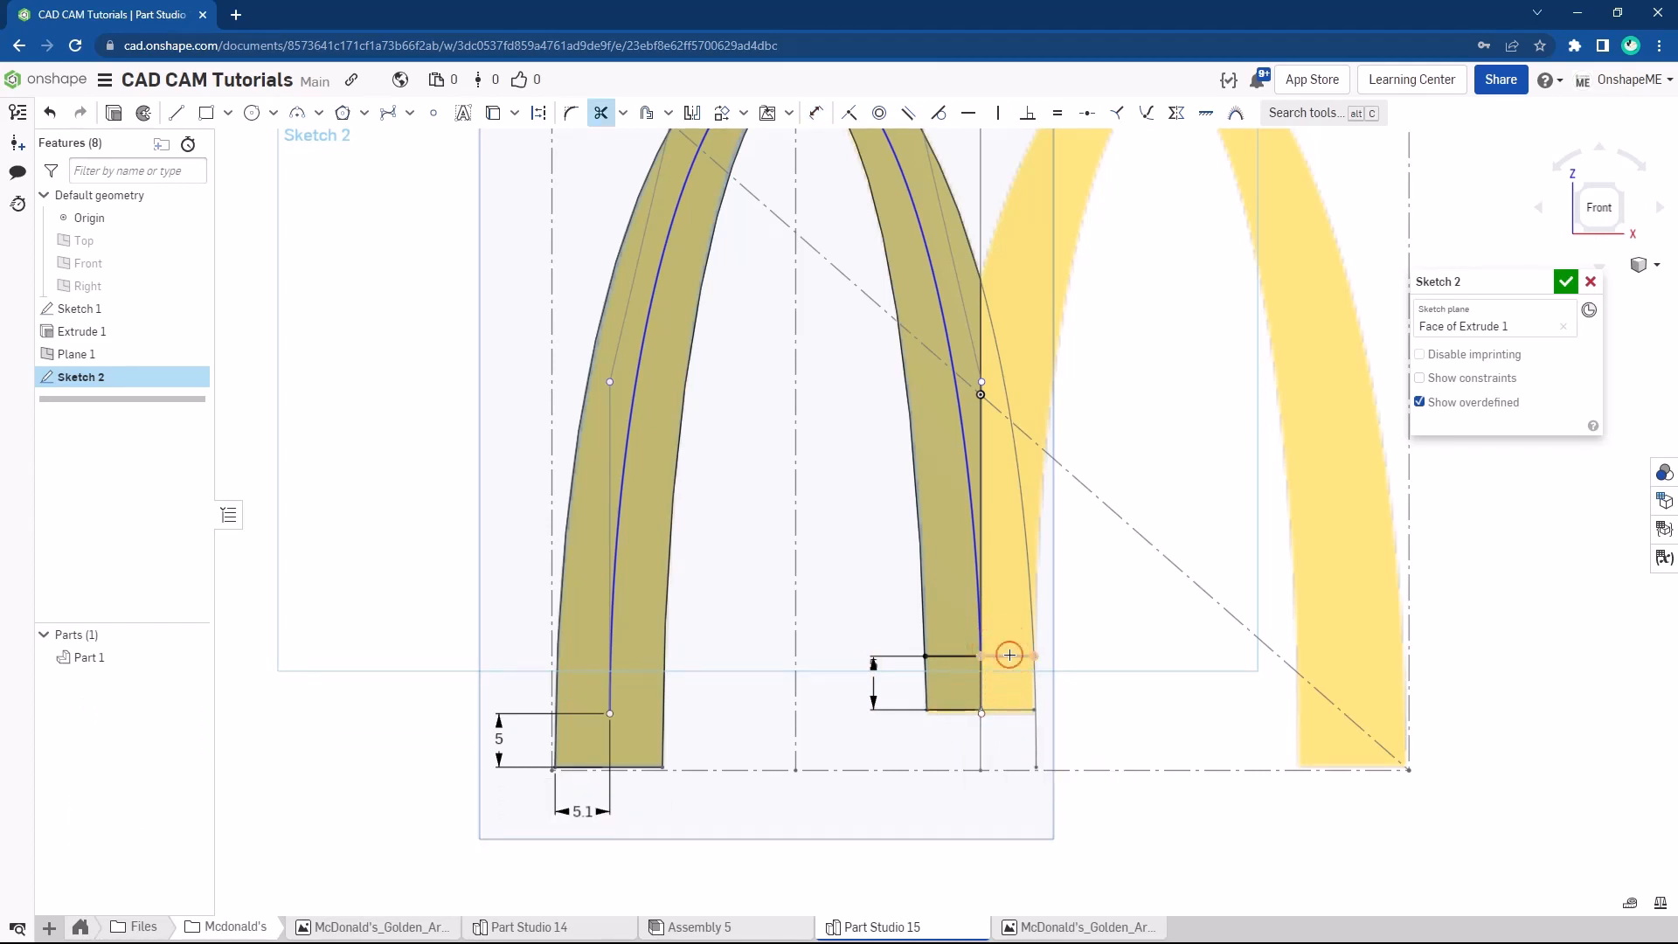
left_click(967, 654)
left_click(959, 654)
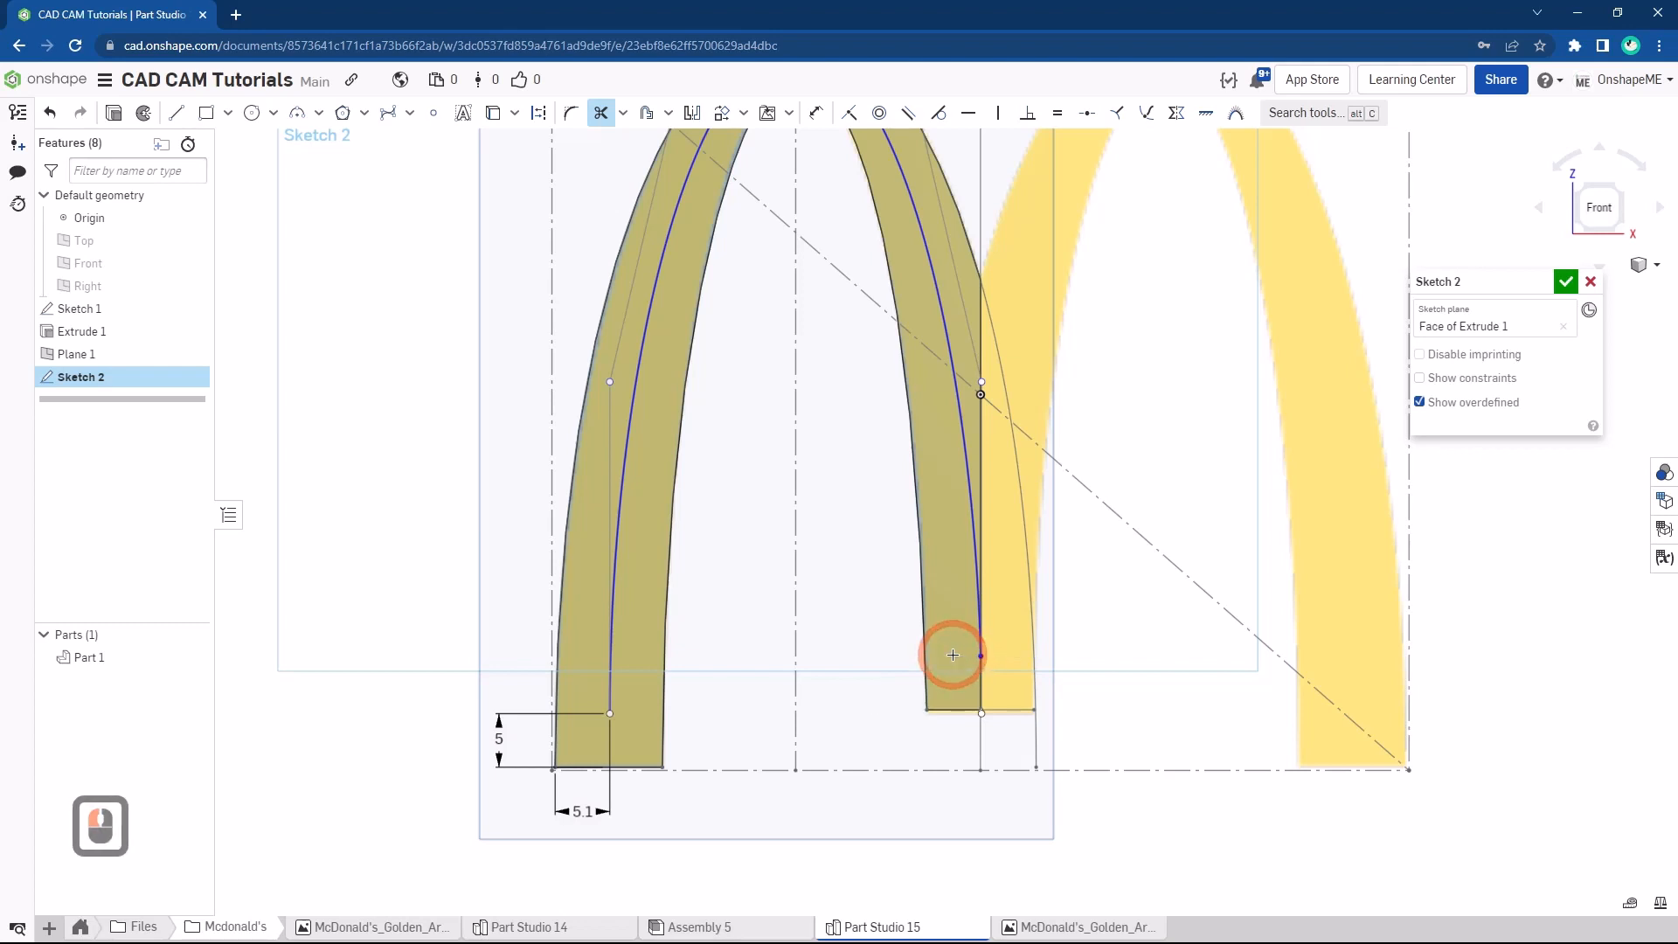
scroll(973, 718, "down", 2)
scroll(918, 650, "up", 1)
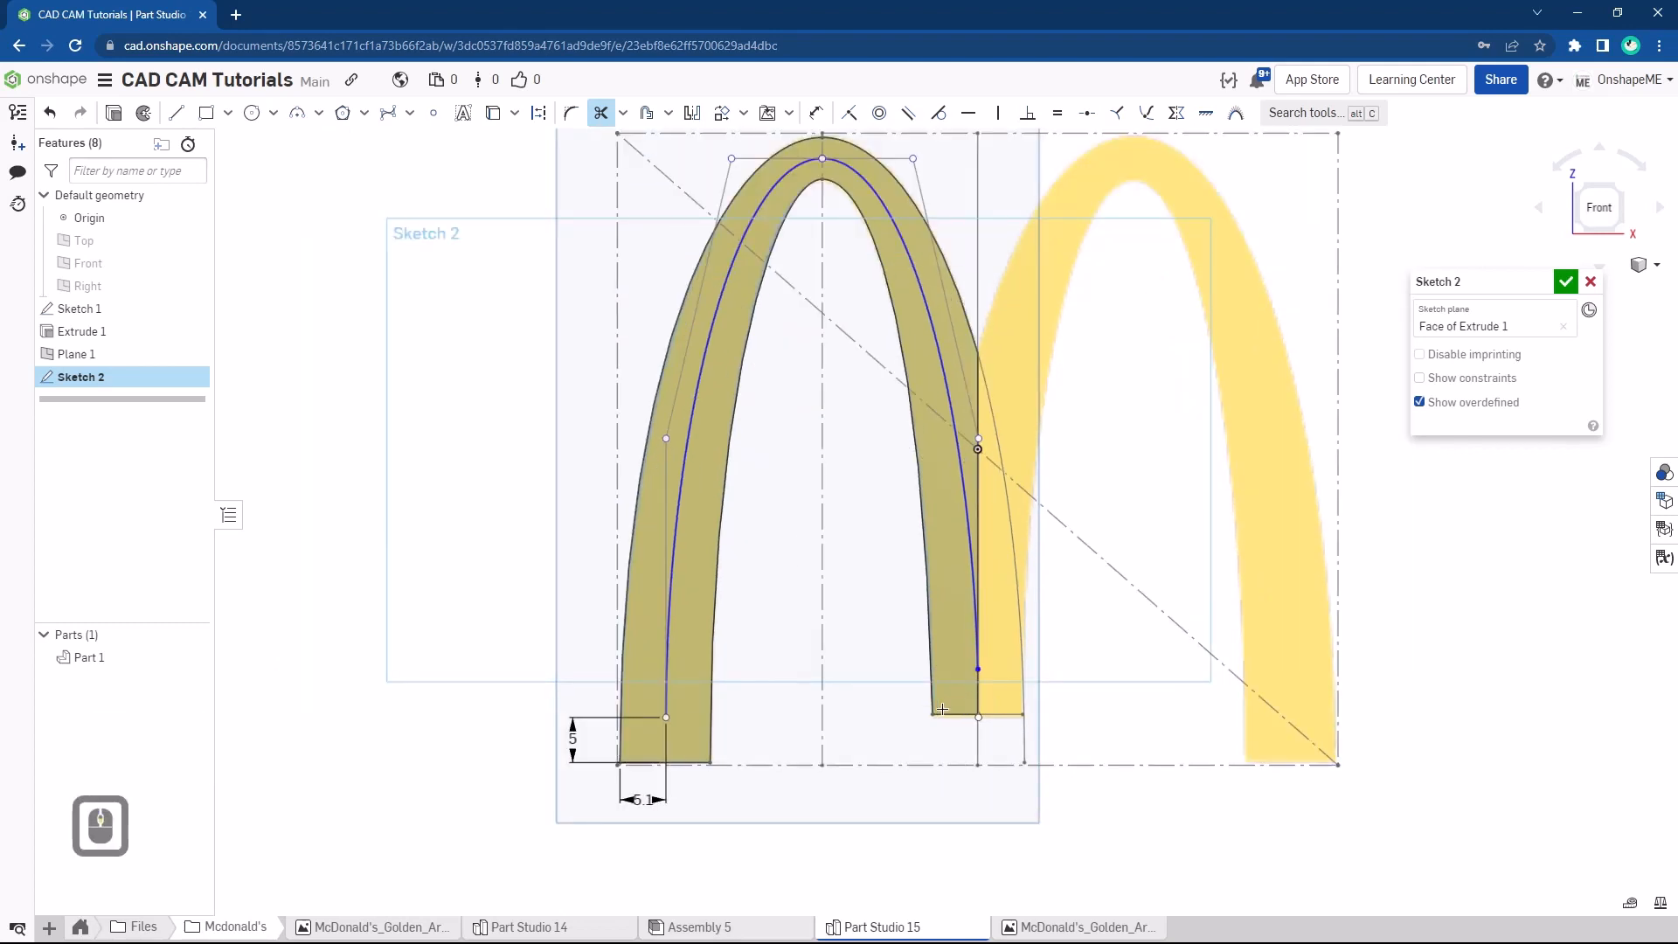
scroll(919, 650, "down", 1)
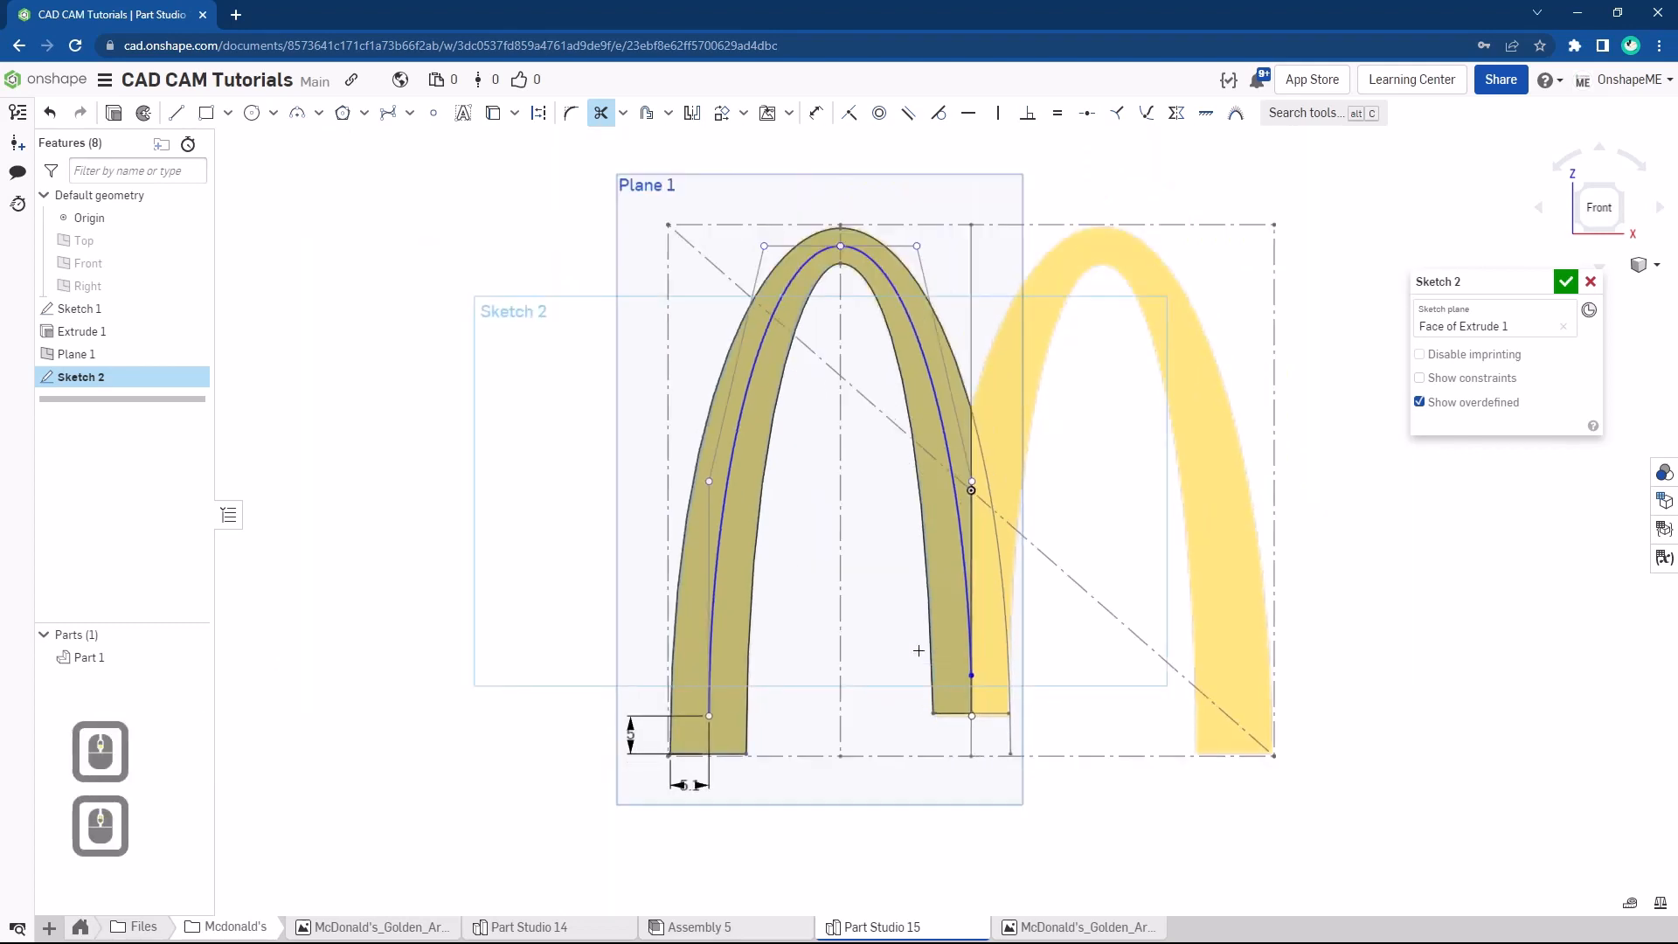
left_click(1567, 281)
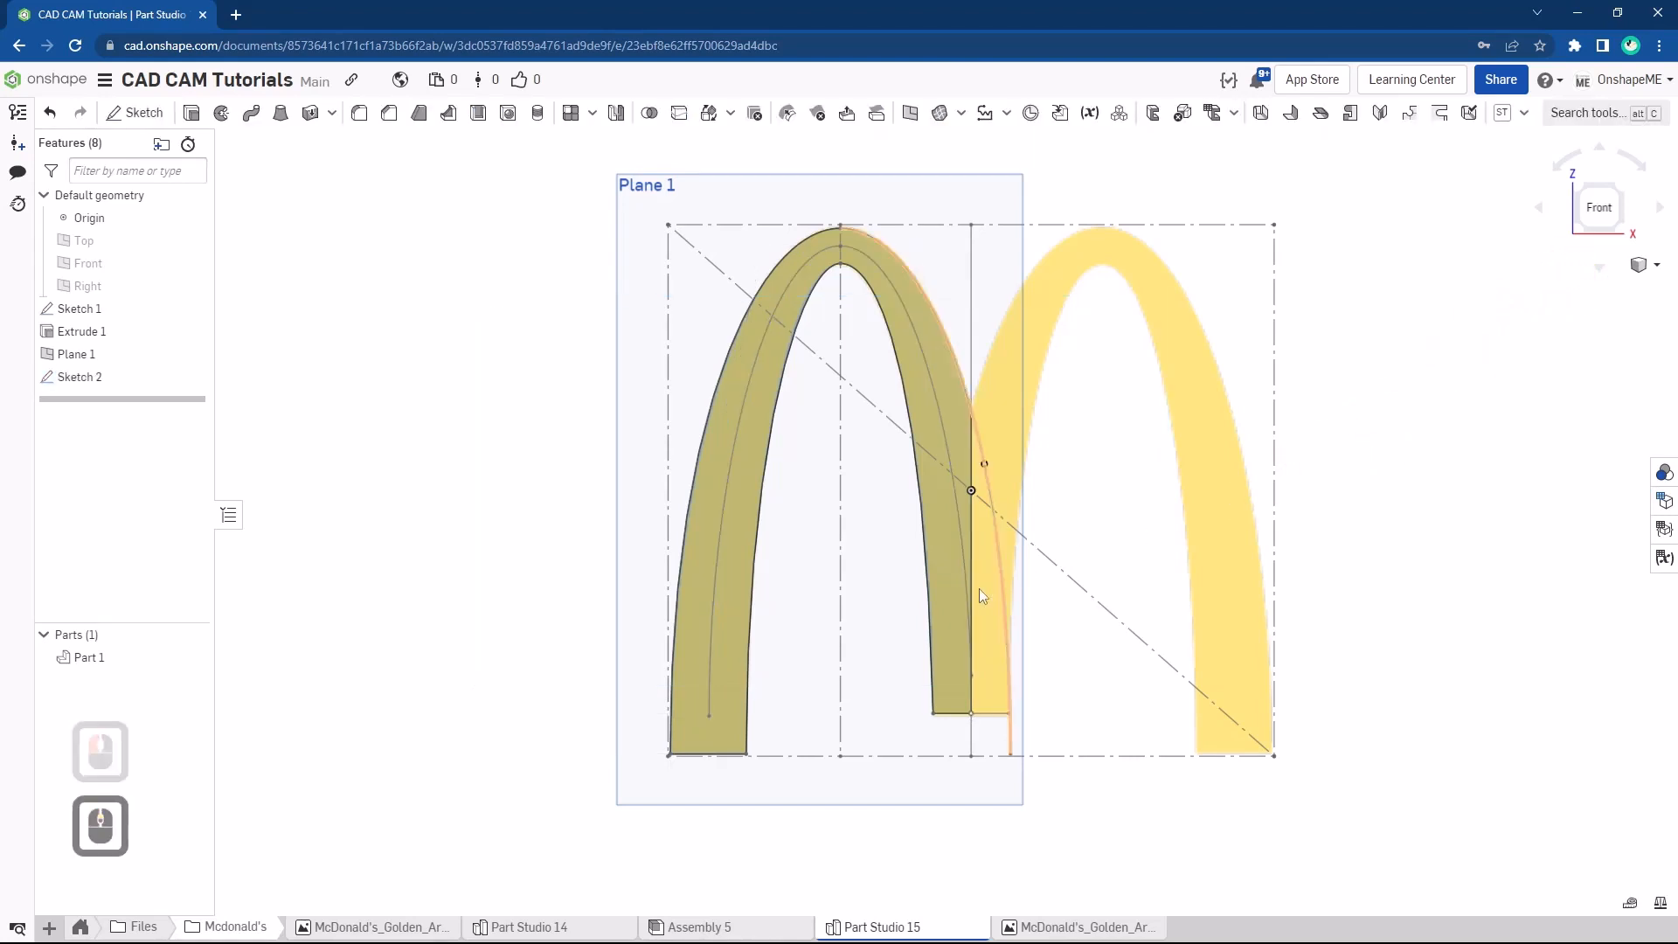
Edit Sketch 2 and change its sketch plane from the extrusion's face to Plane 1
scroll(949, 481, "down", 2)
scroll(953, 311, "up", 2)
right_click_drag(923, 564, 975, 473)
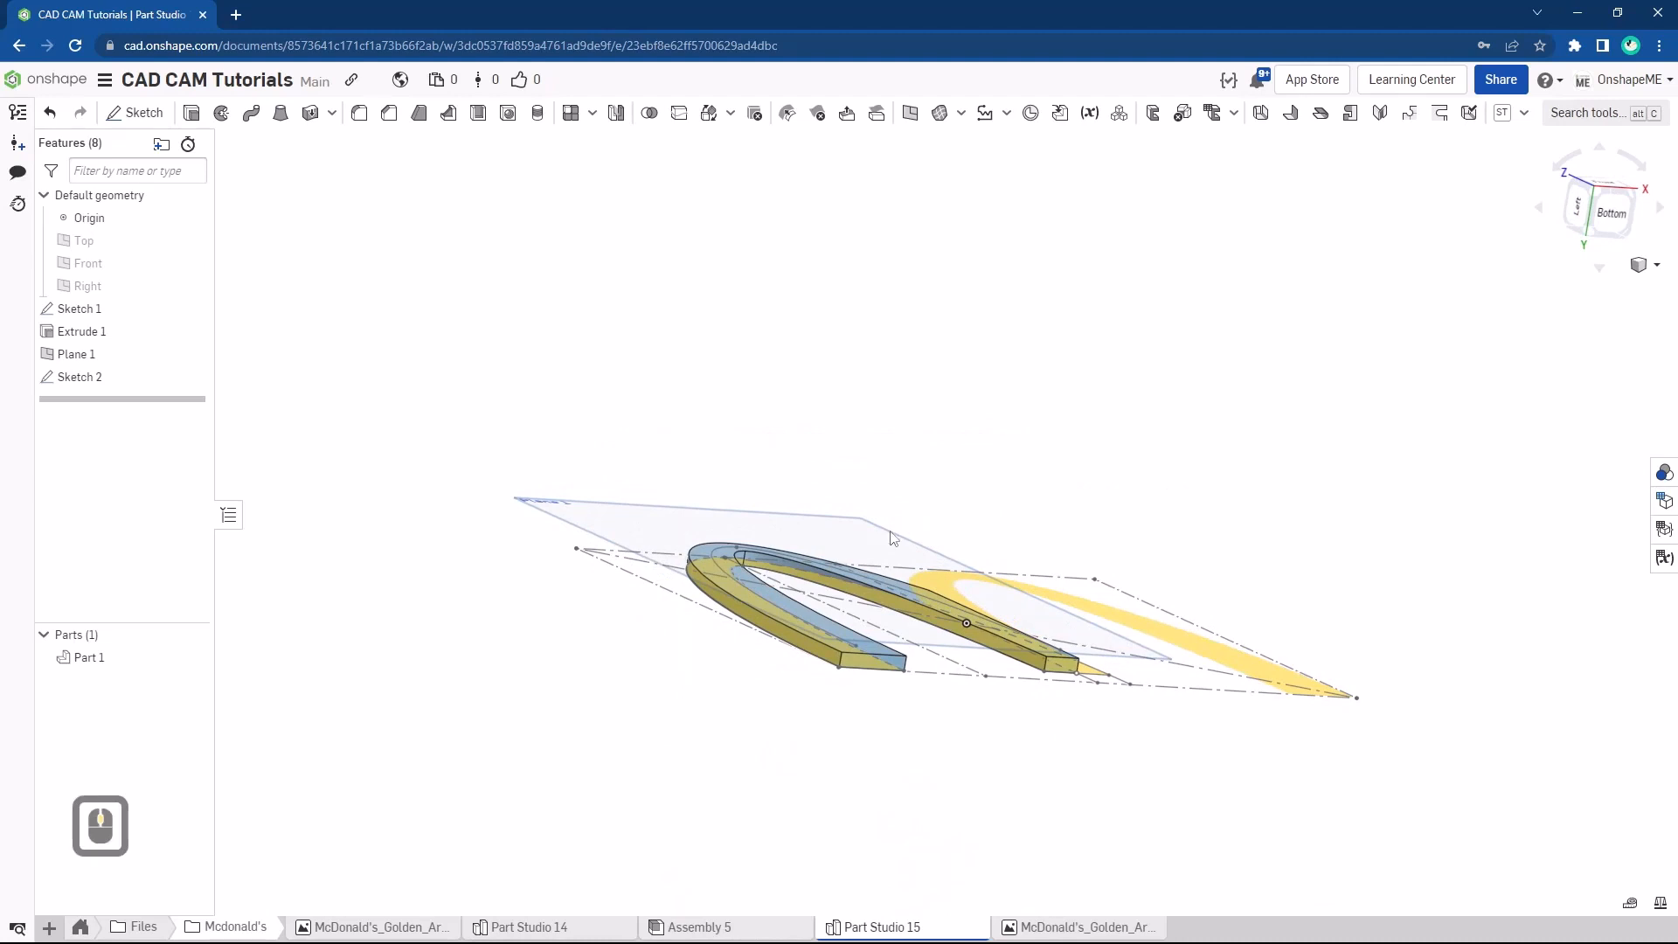
middle_click_drag(862, 538, 755, 537)
scroll(765, 535, "up", 2)
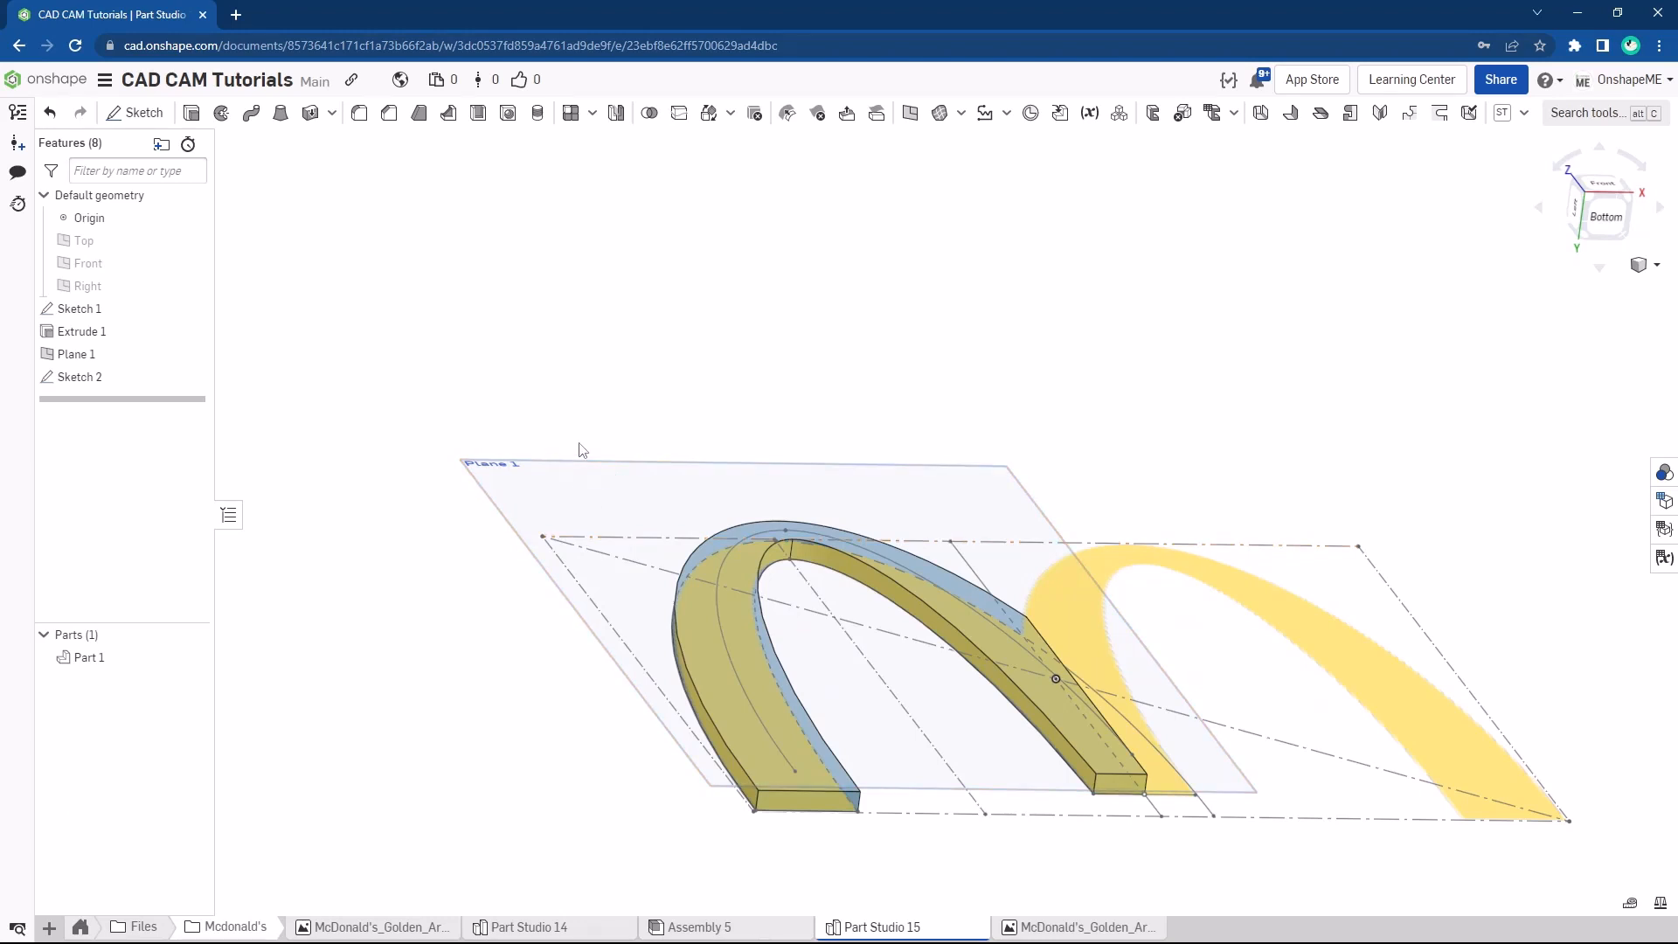
right_click(98, 378)
left_click(145, 405)
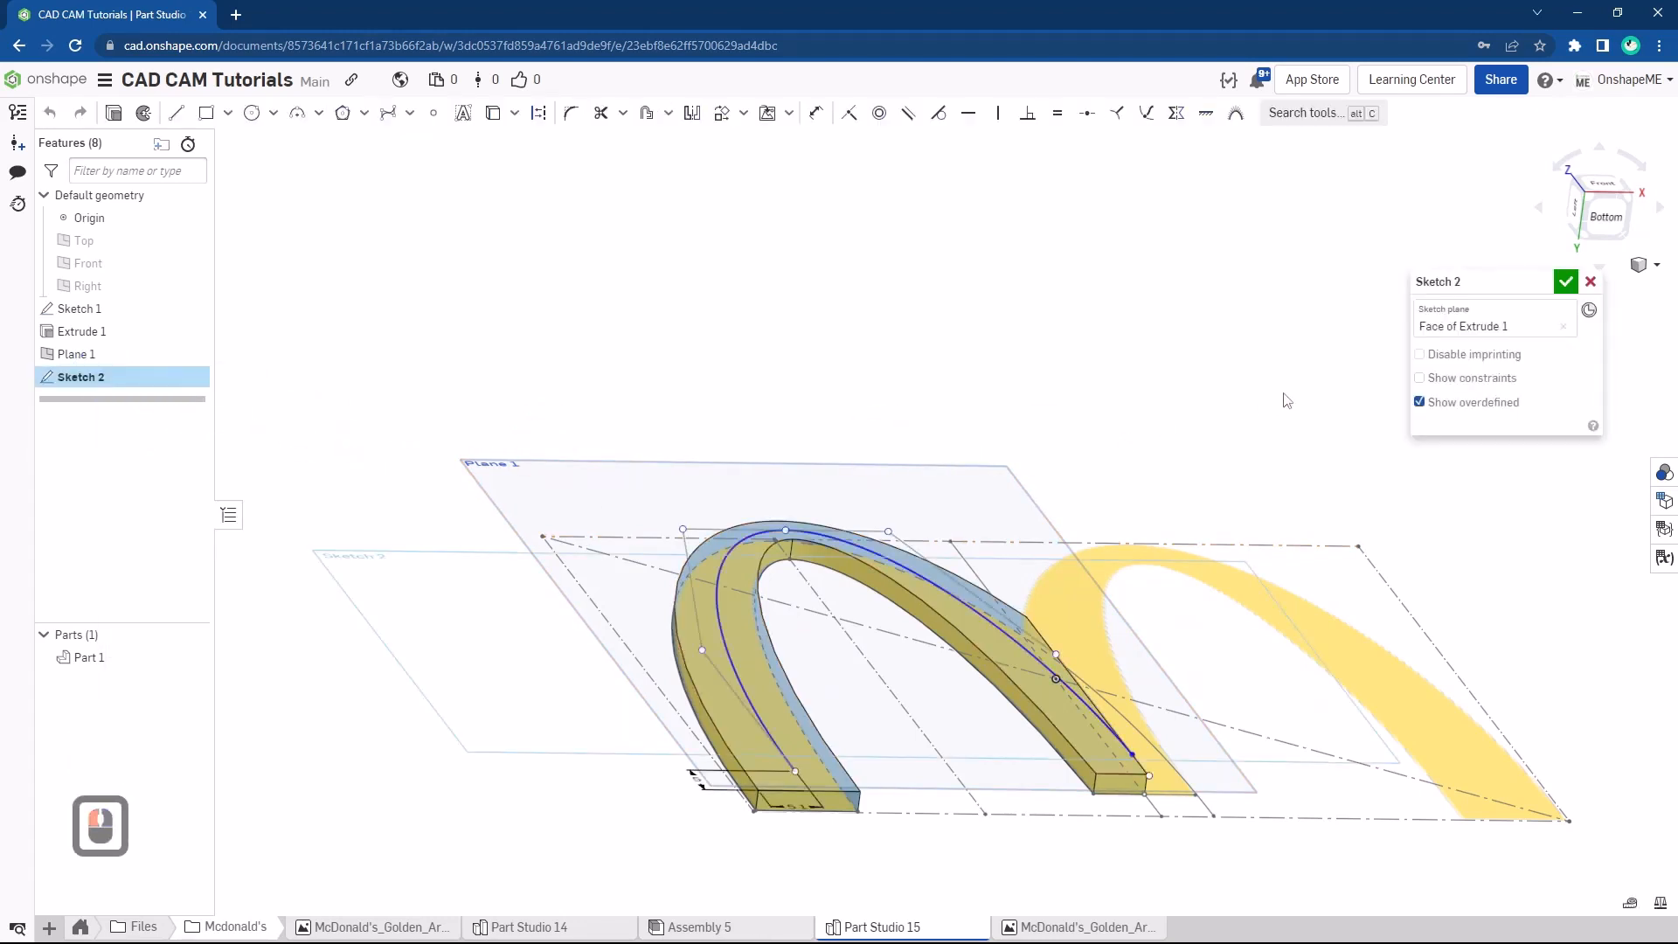
left_click(1565, 330)
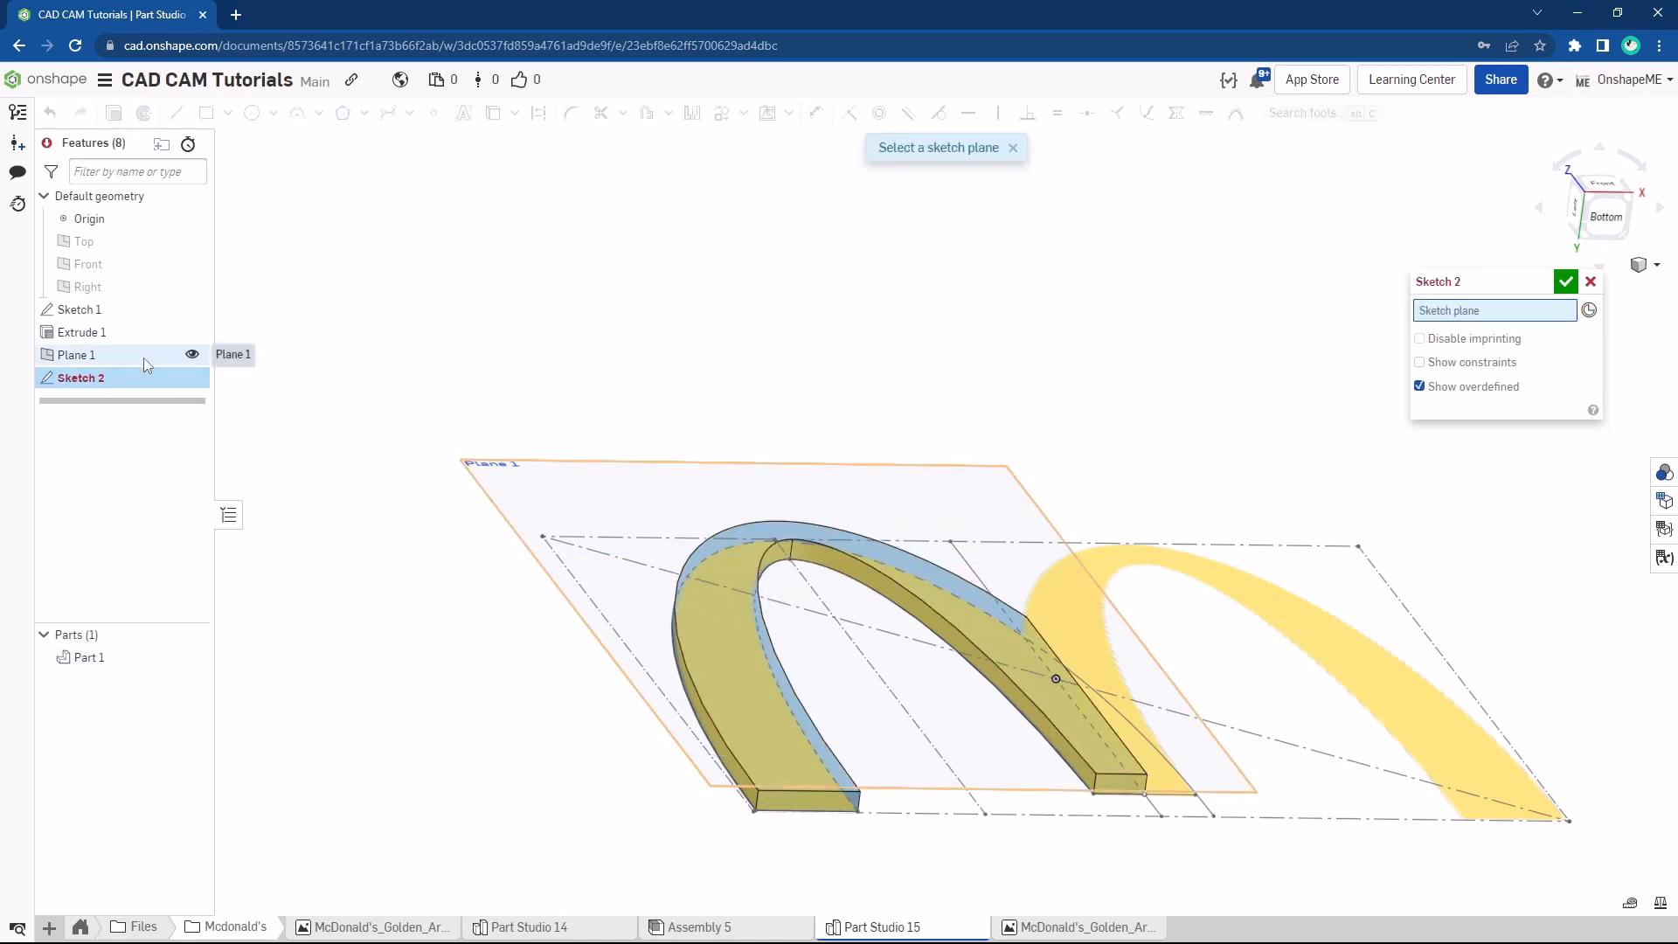
left_click(579, 486)
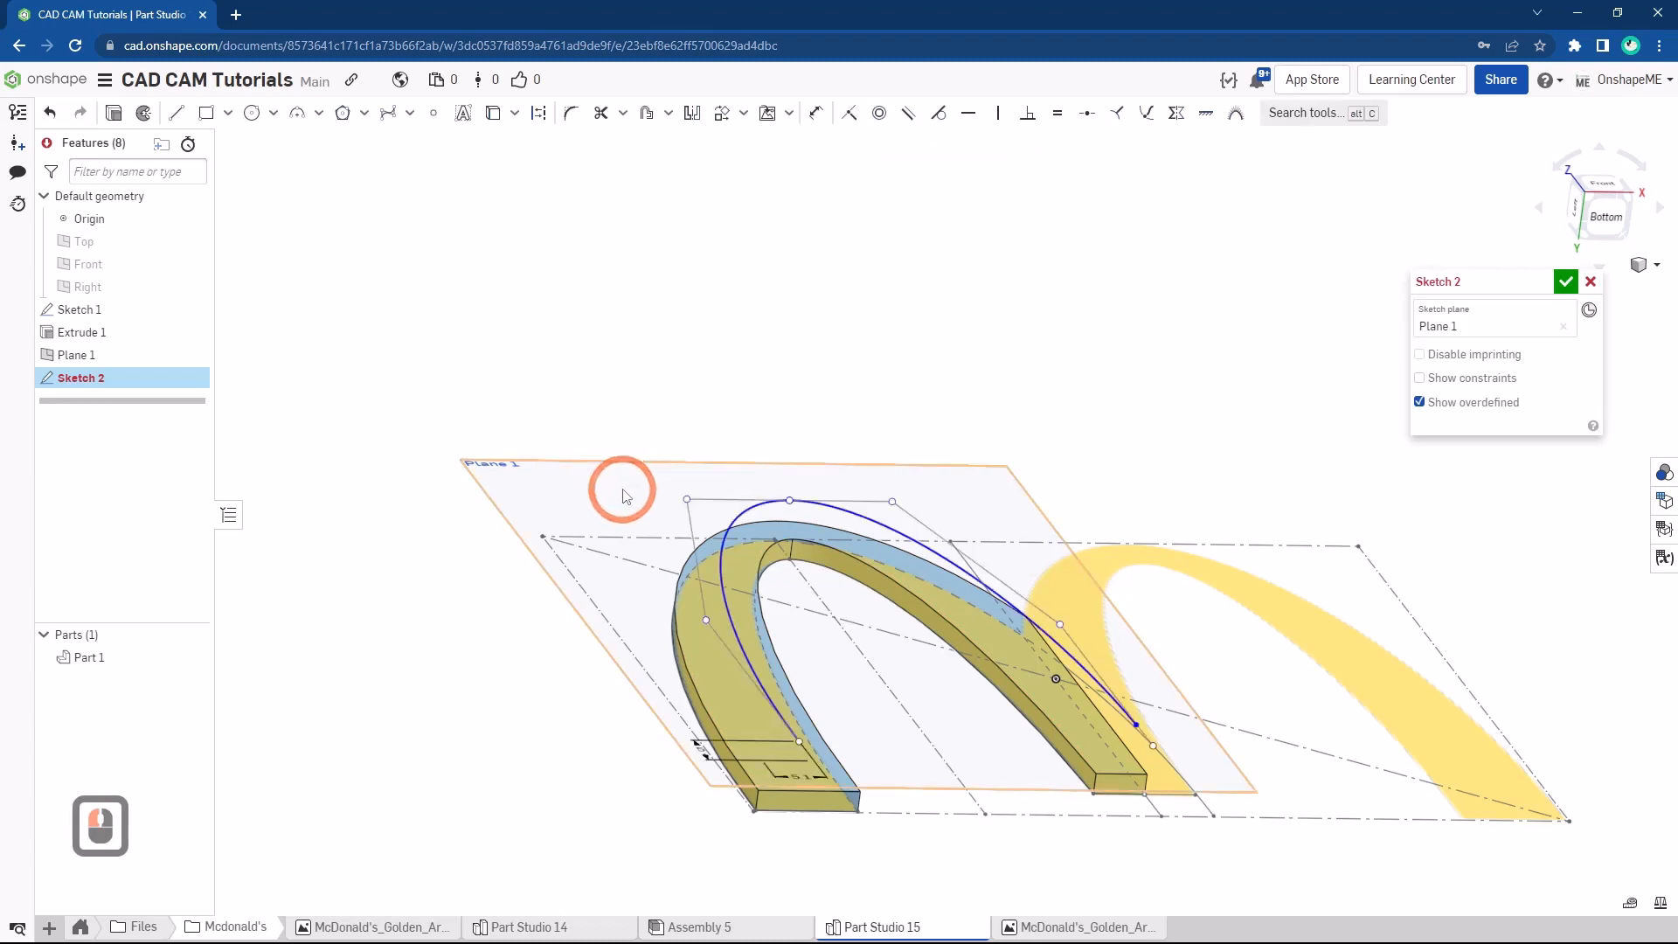
left_click(1565, 284)
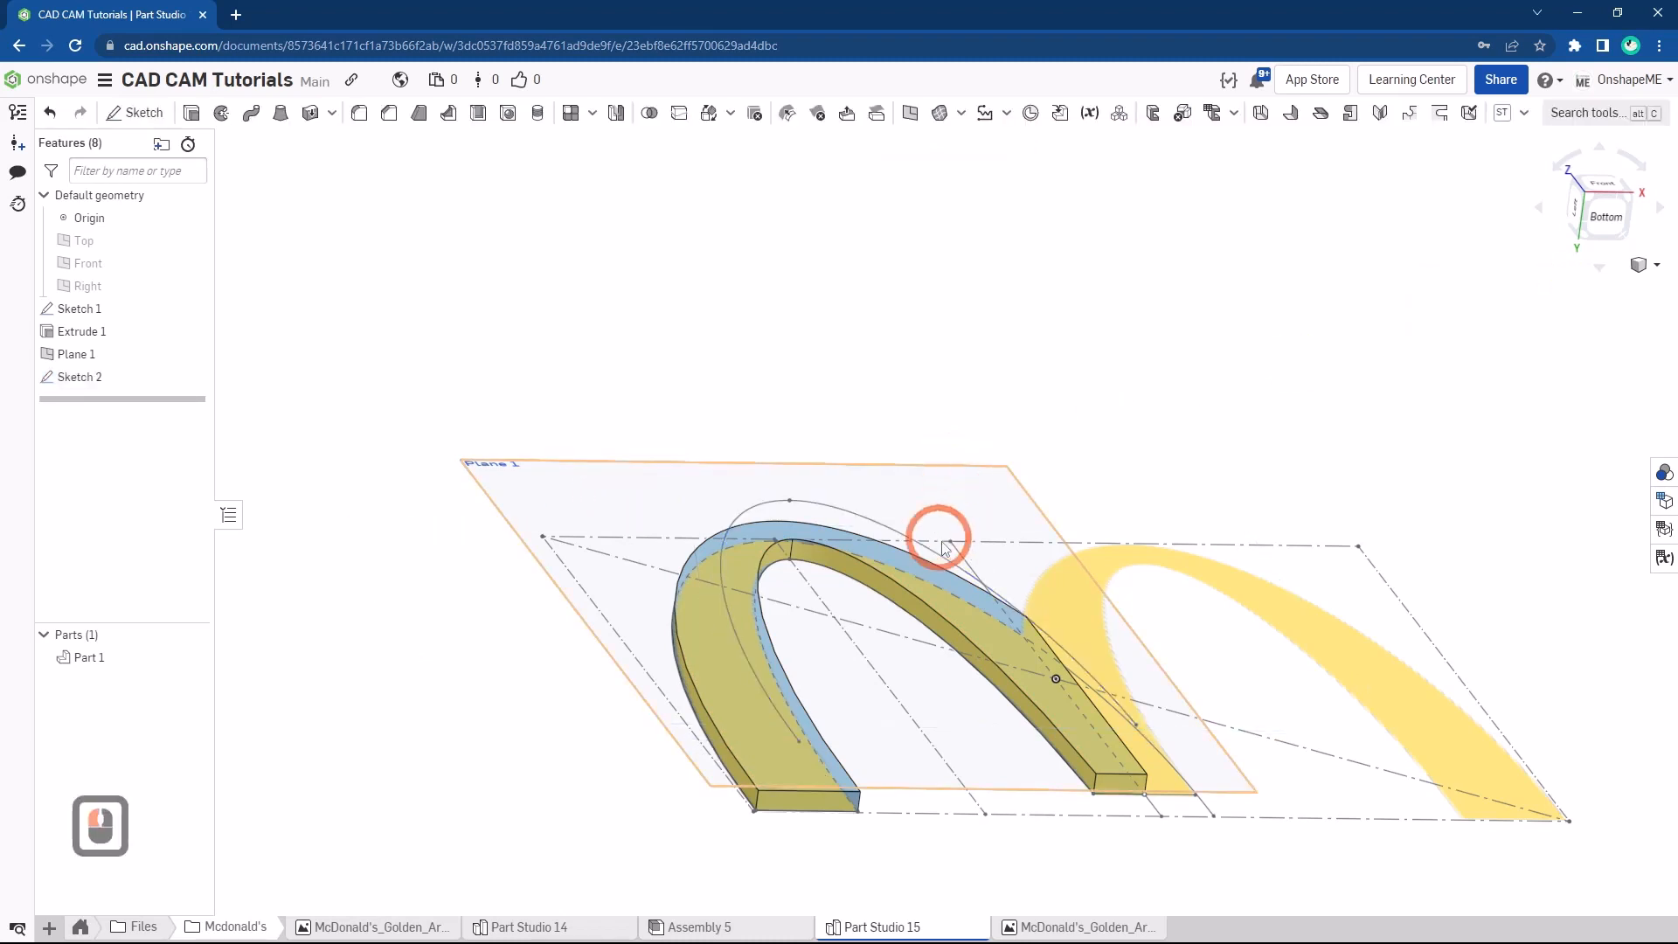
Loft a new surface between the left leg's outer edge and the left half of the raised Sketch 2 curve
scroll(936, 423, "down", 3)
left_click(281, 115)
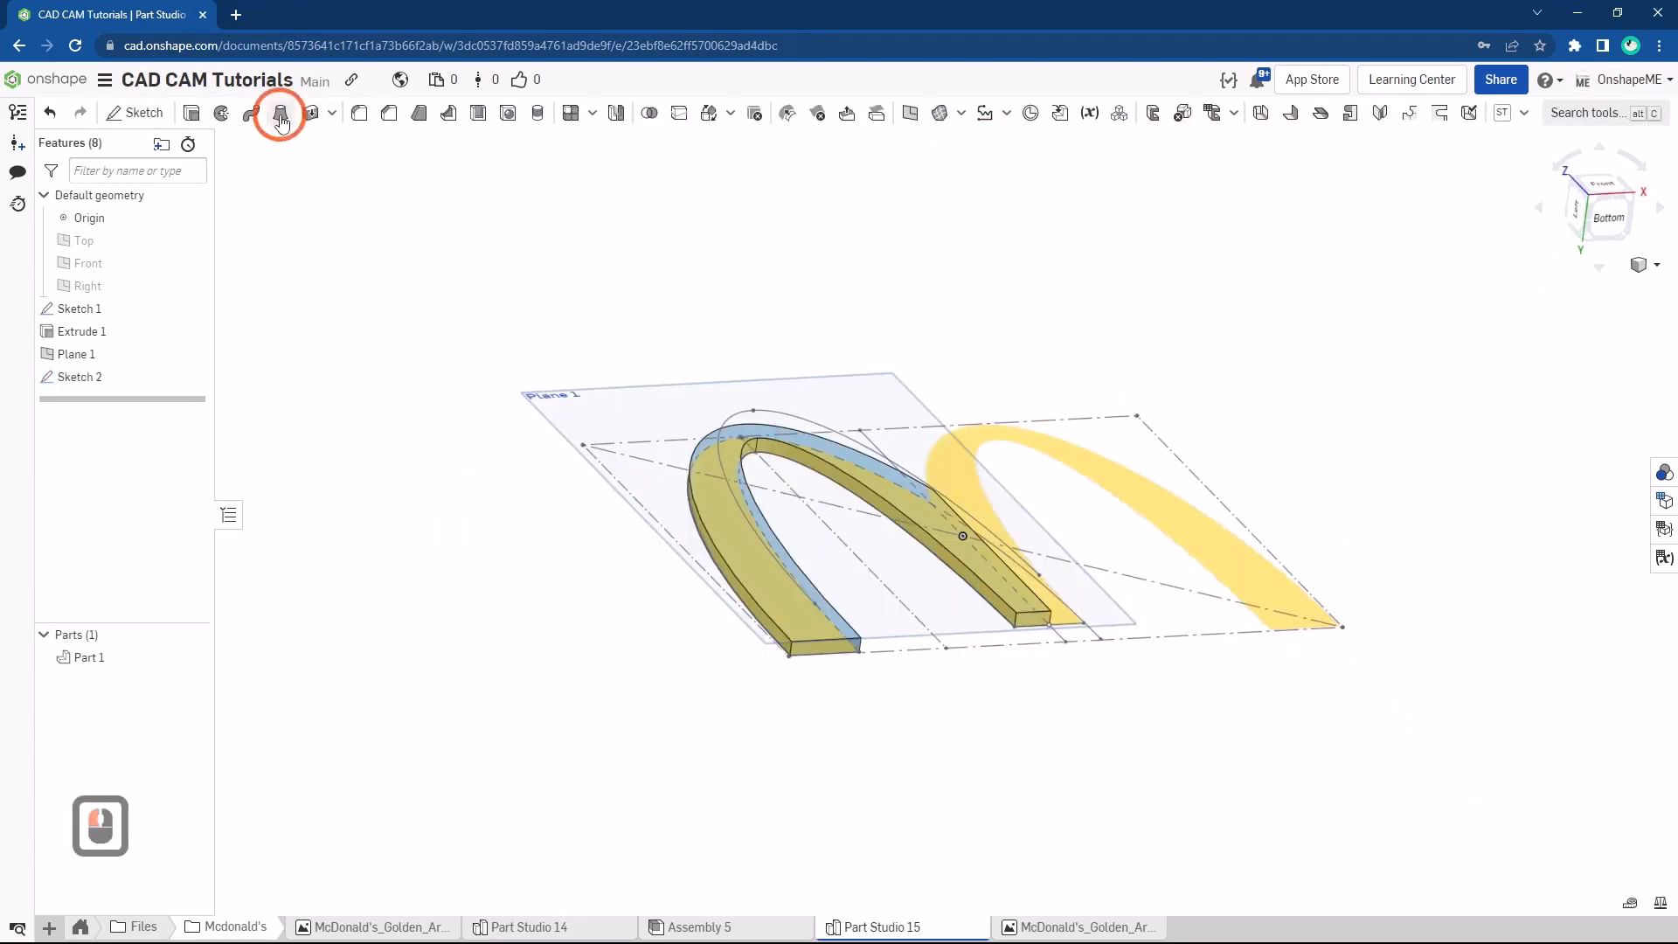
left_click(713, 544)
left_click(746, 523)
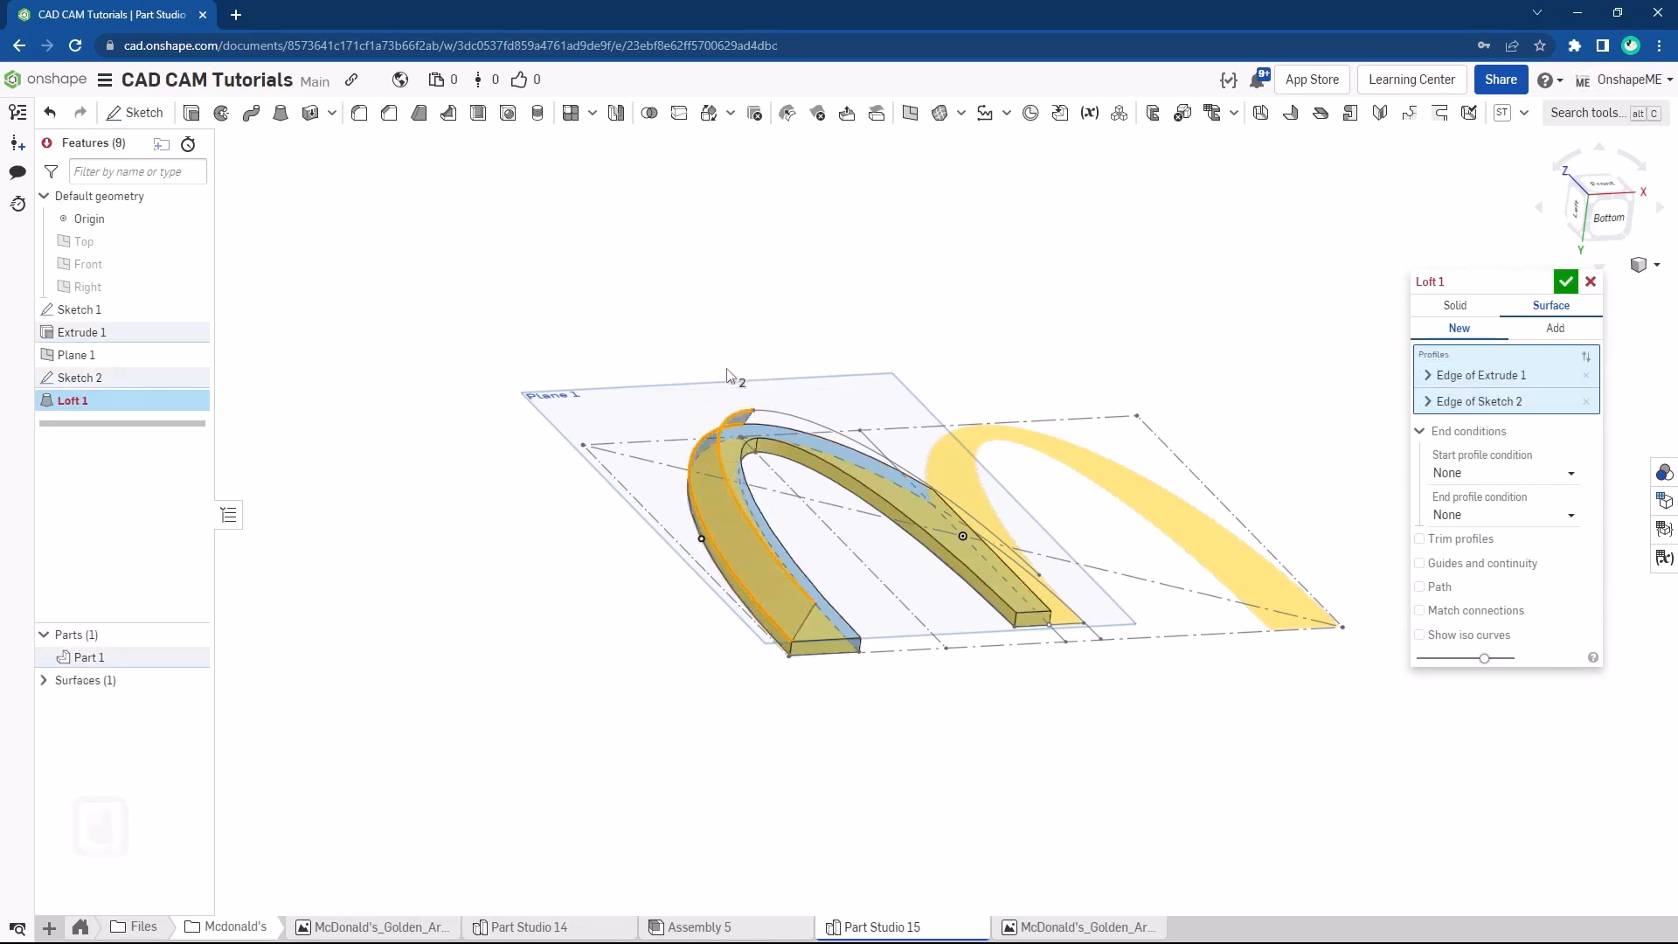
middle_click_drag(723, 375, 689, 455)
scroll(874, 334, "up", 2)
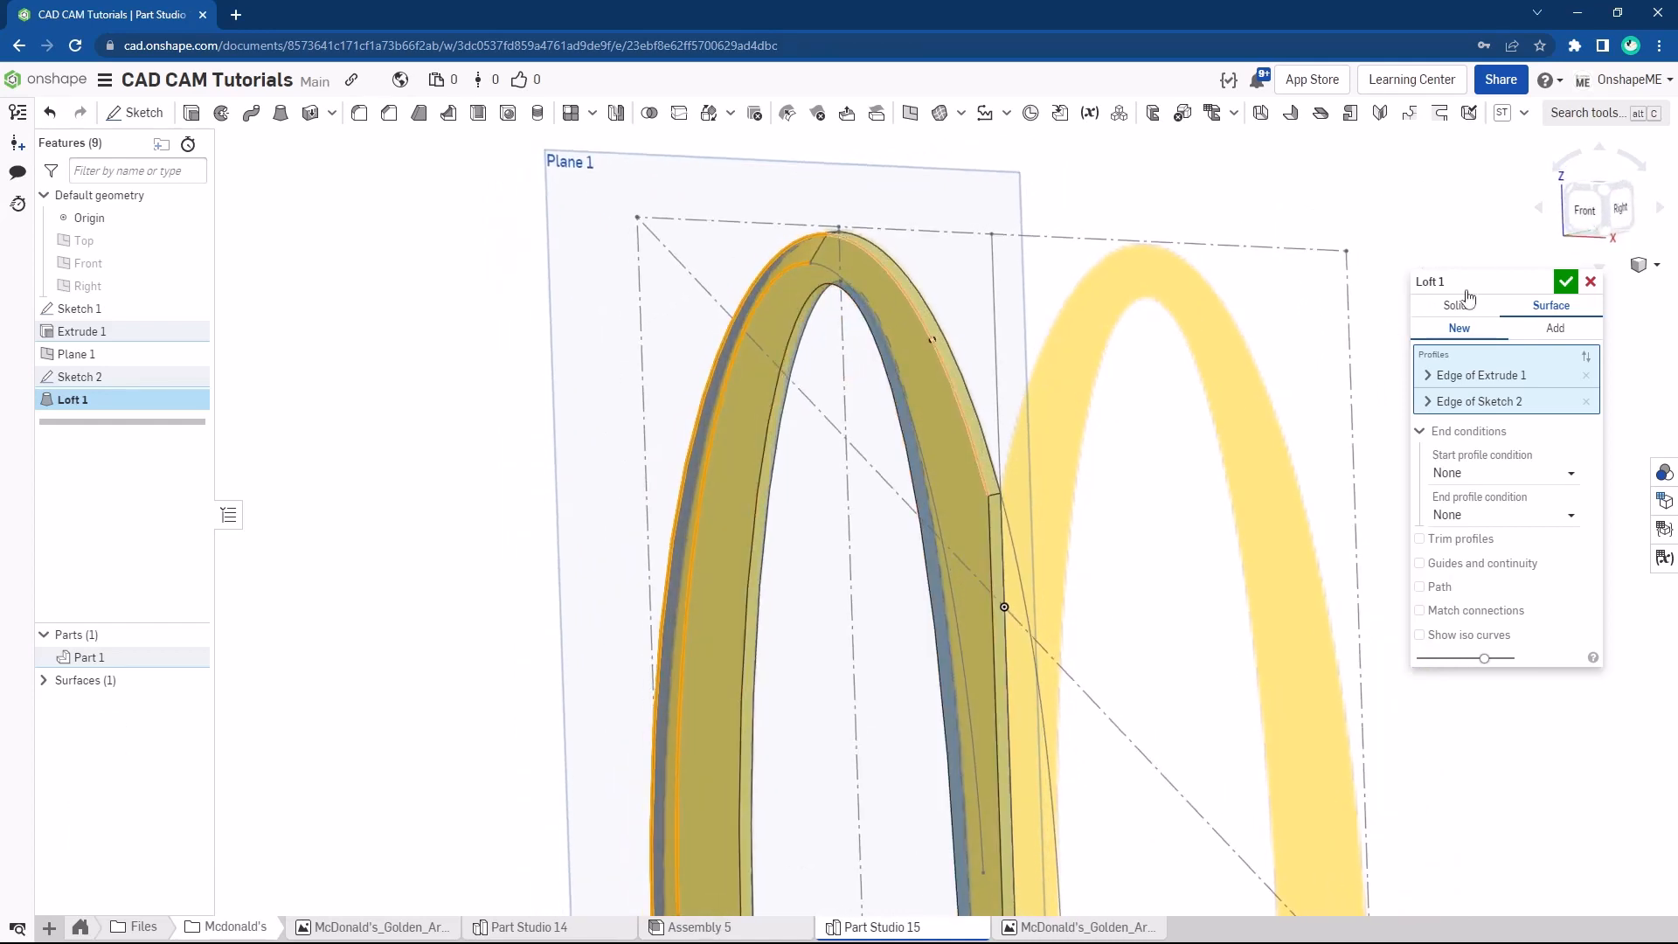
left_click(1566, 283)
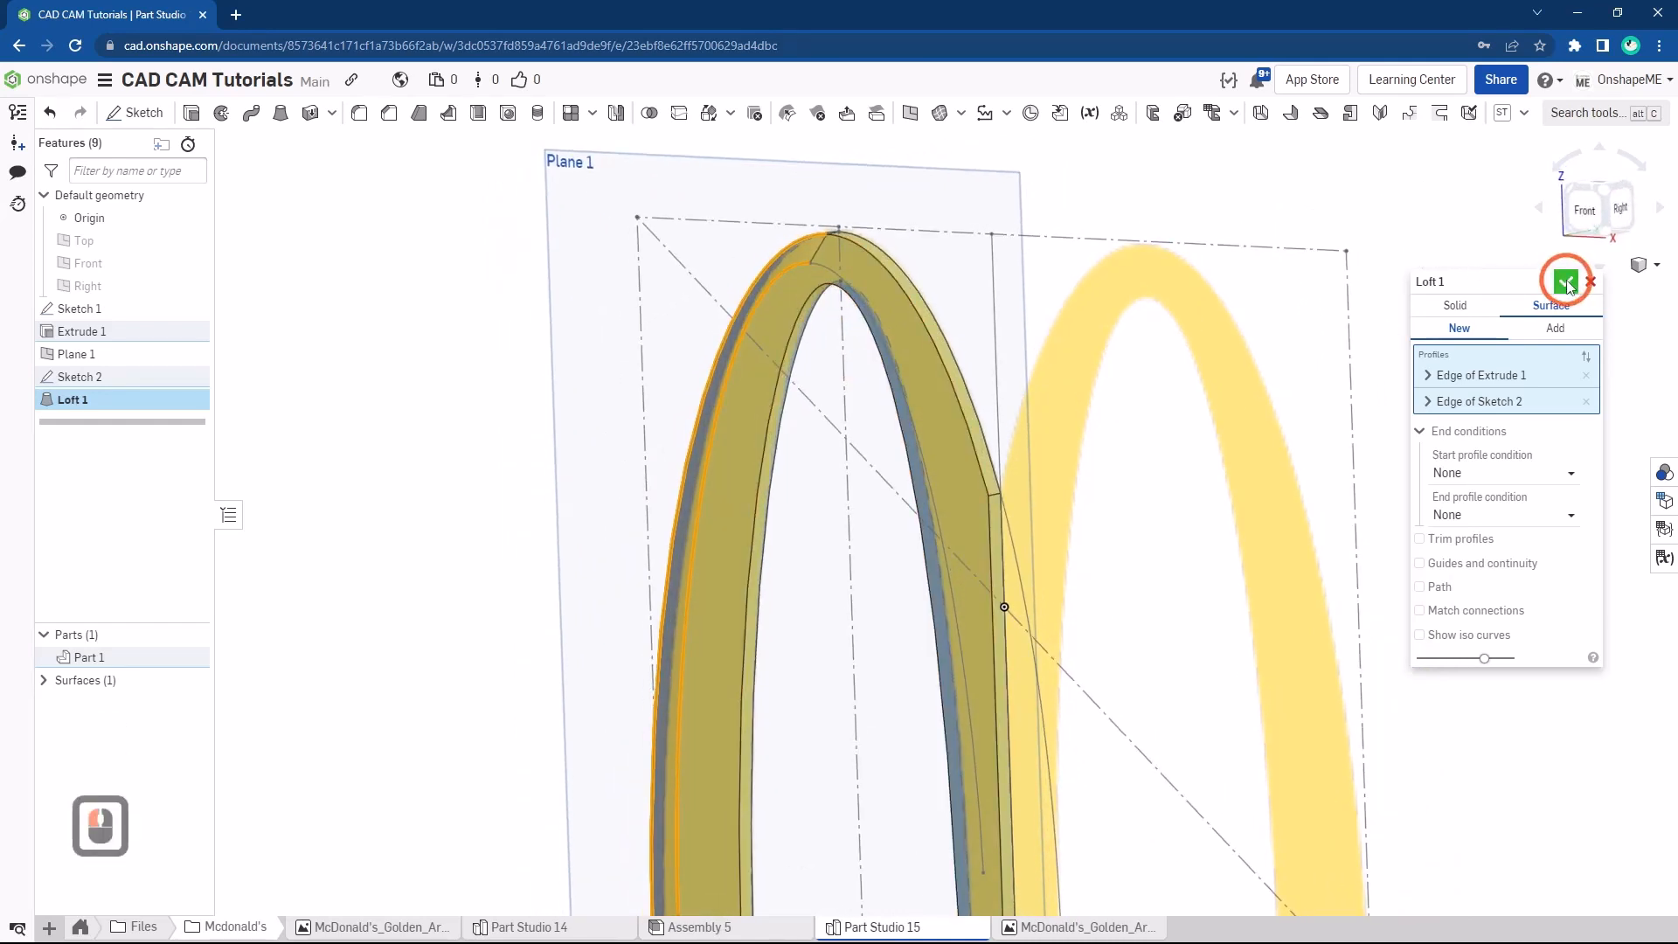
Hide Sketch 1 and show Sketch 2 again
left_click(1012, 224)
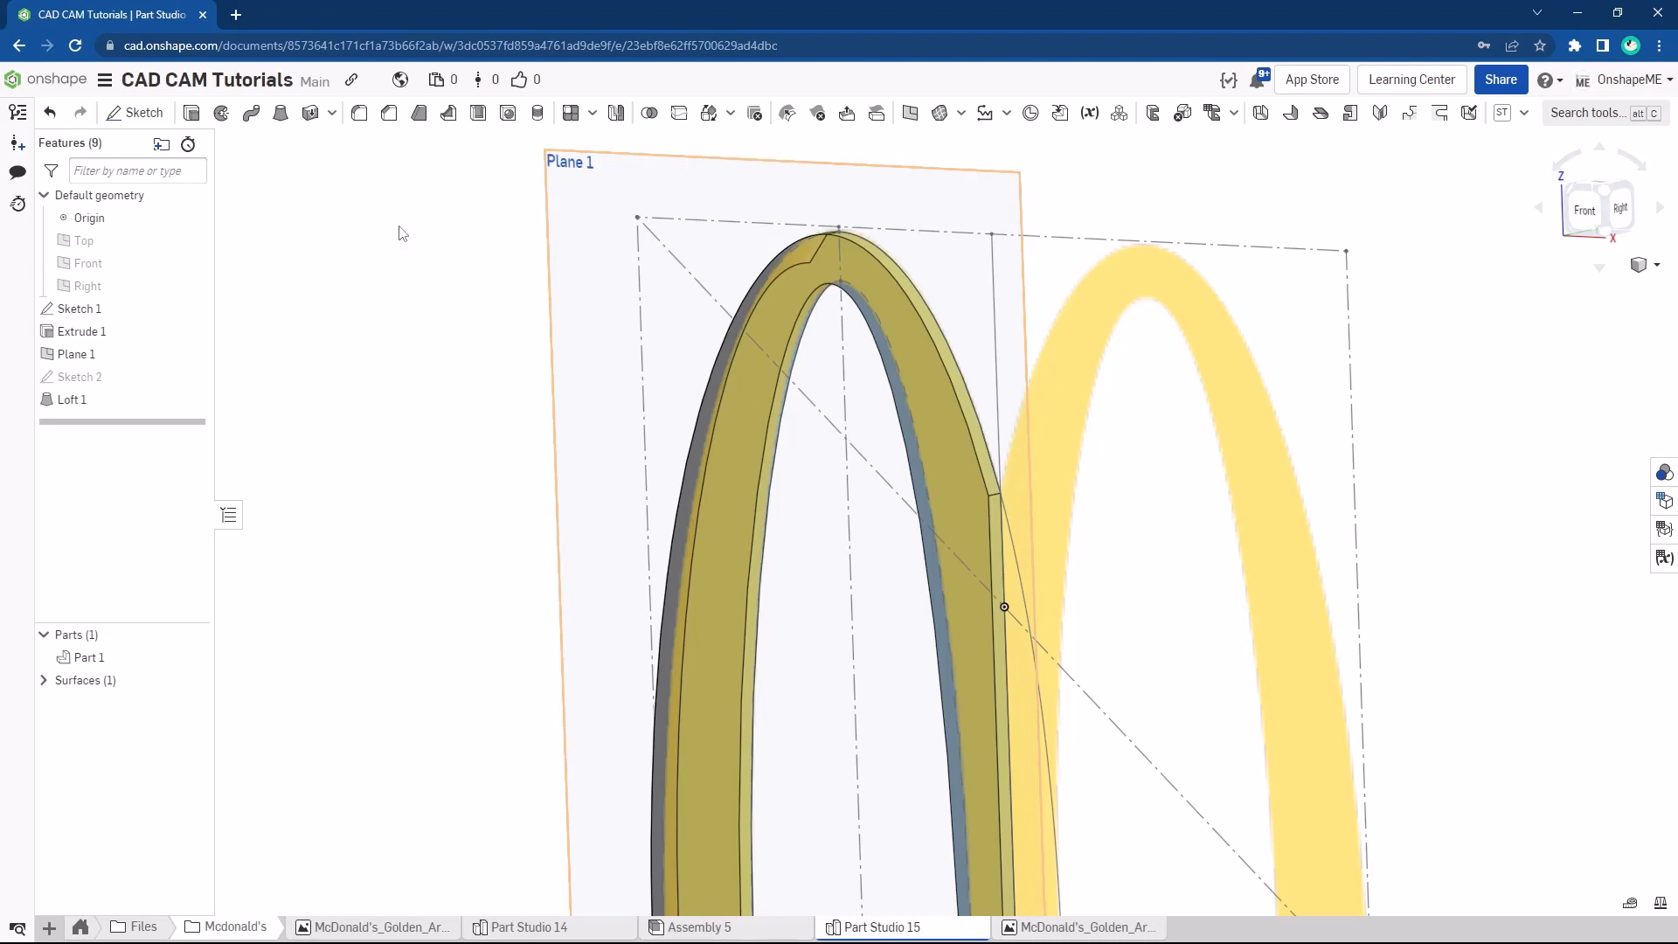
left_click(193, 308)
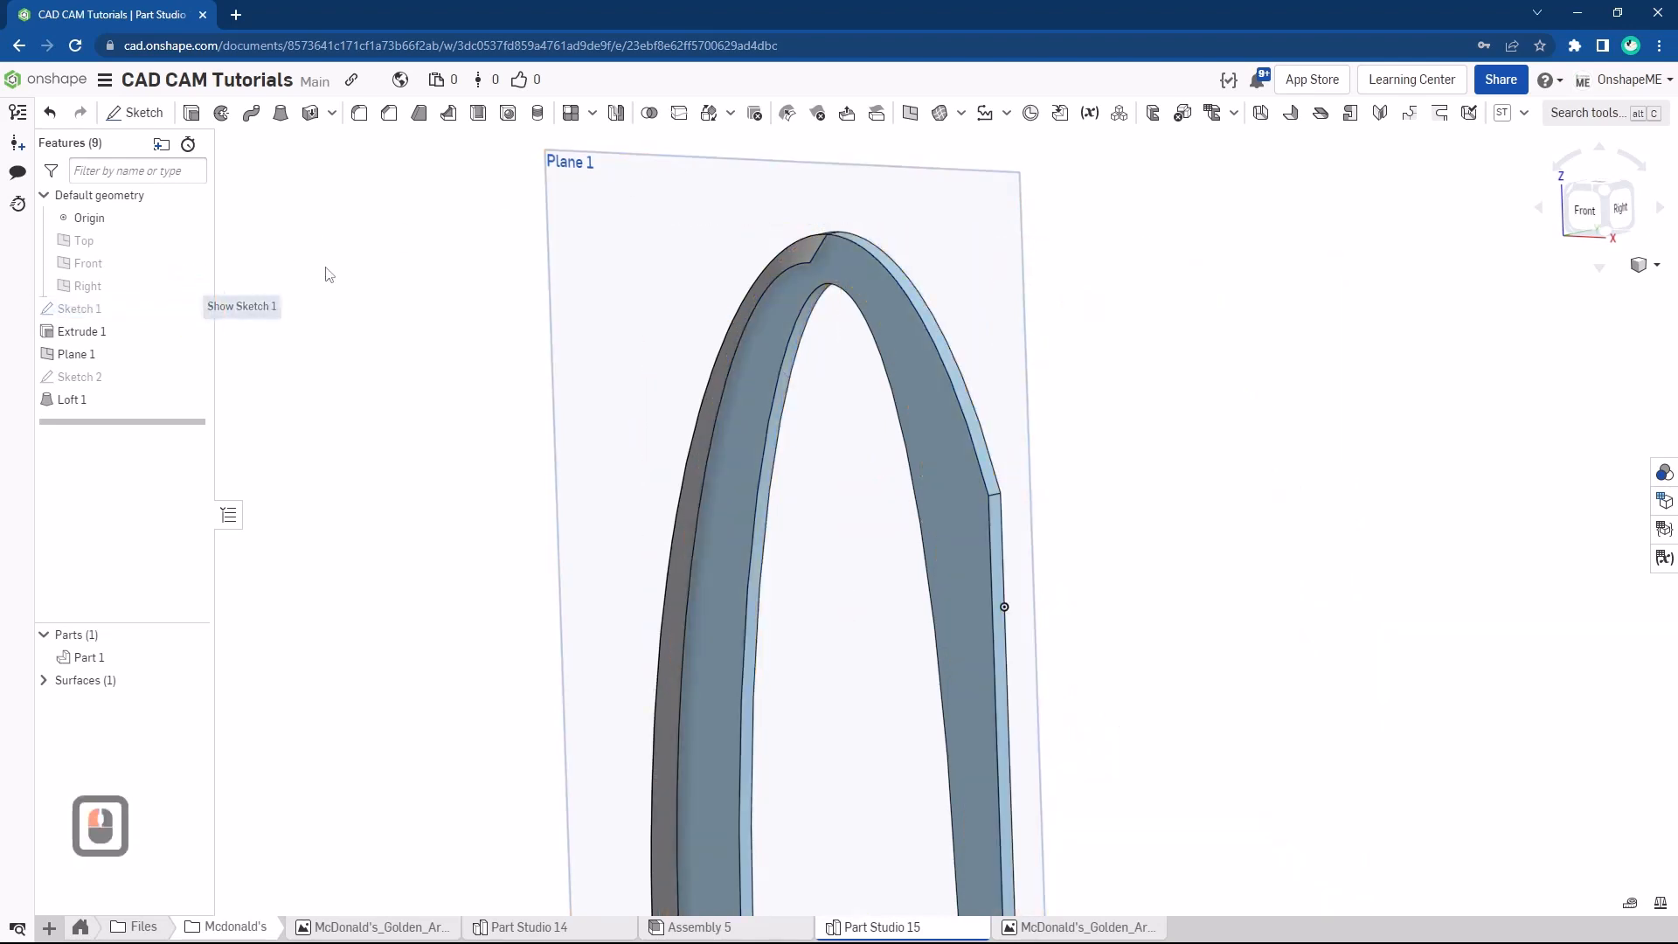
left_click(191, 377)
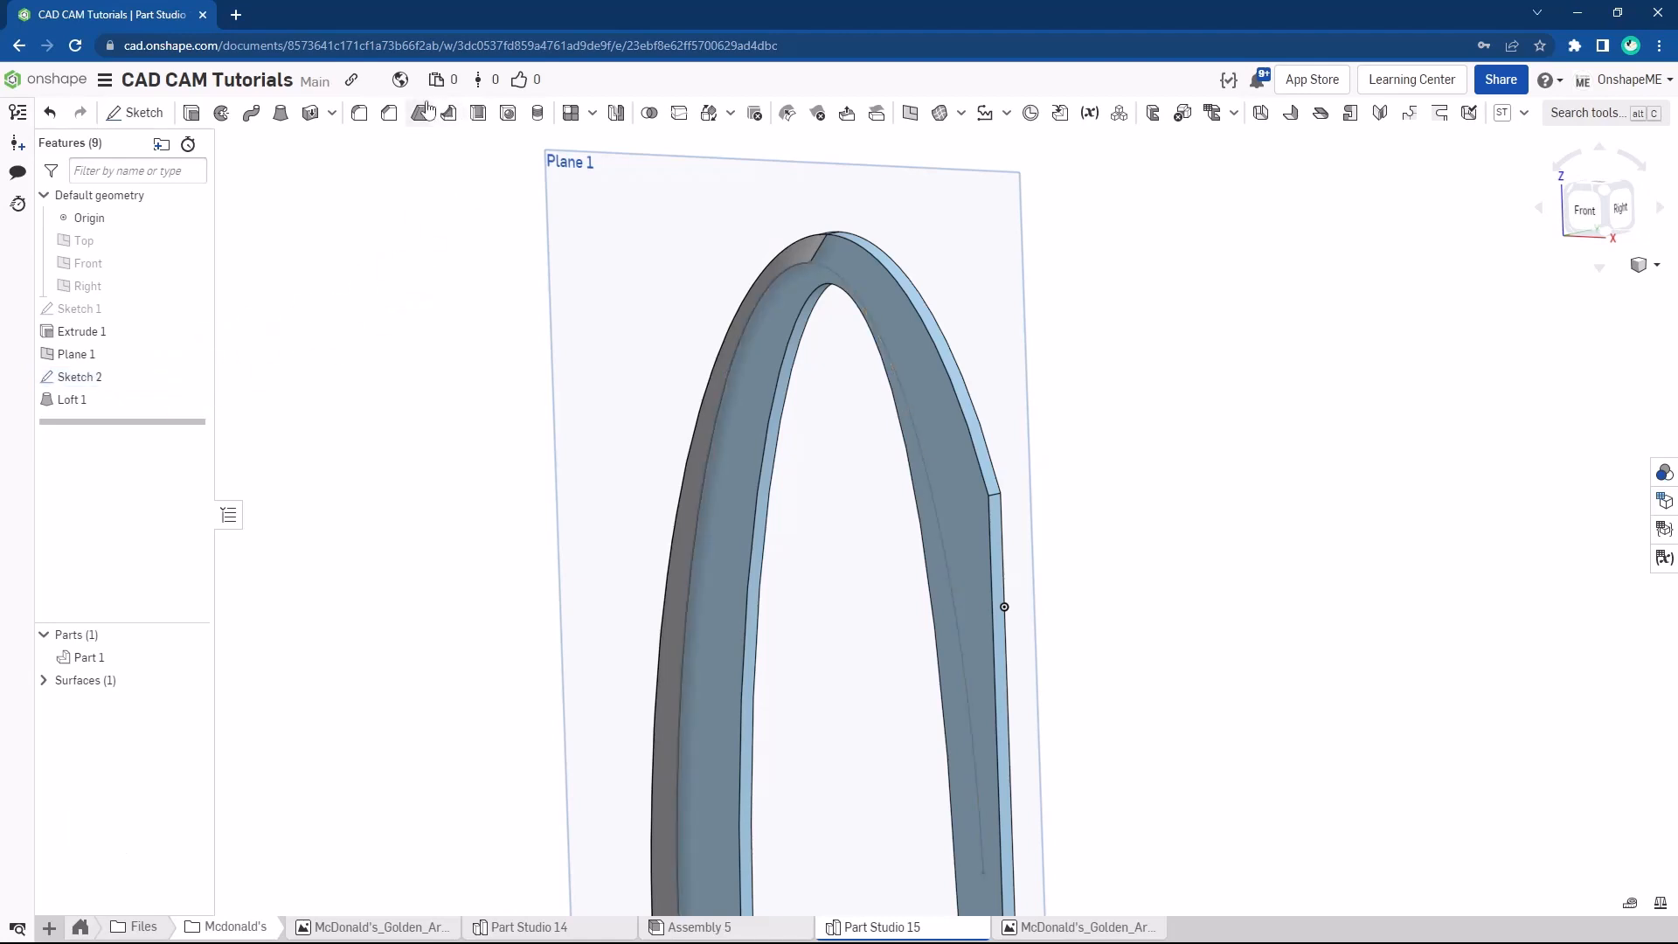
Loft a surface between the right leg's outer edge and the right Sketch 2 curve, using Add with Merge with all
left_click(280, 120)
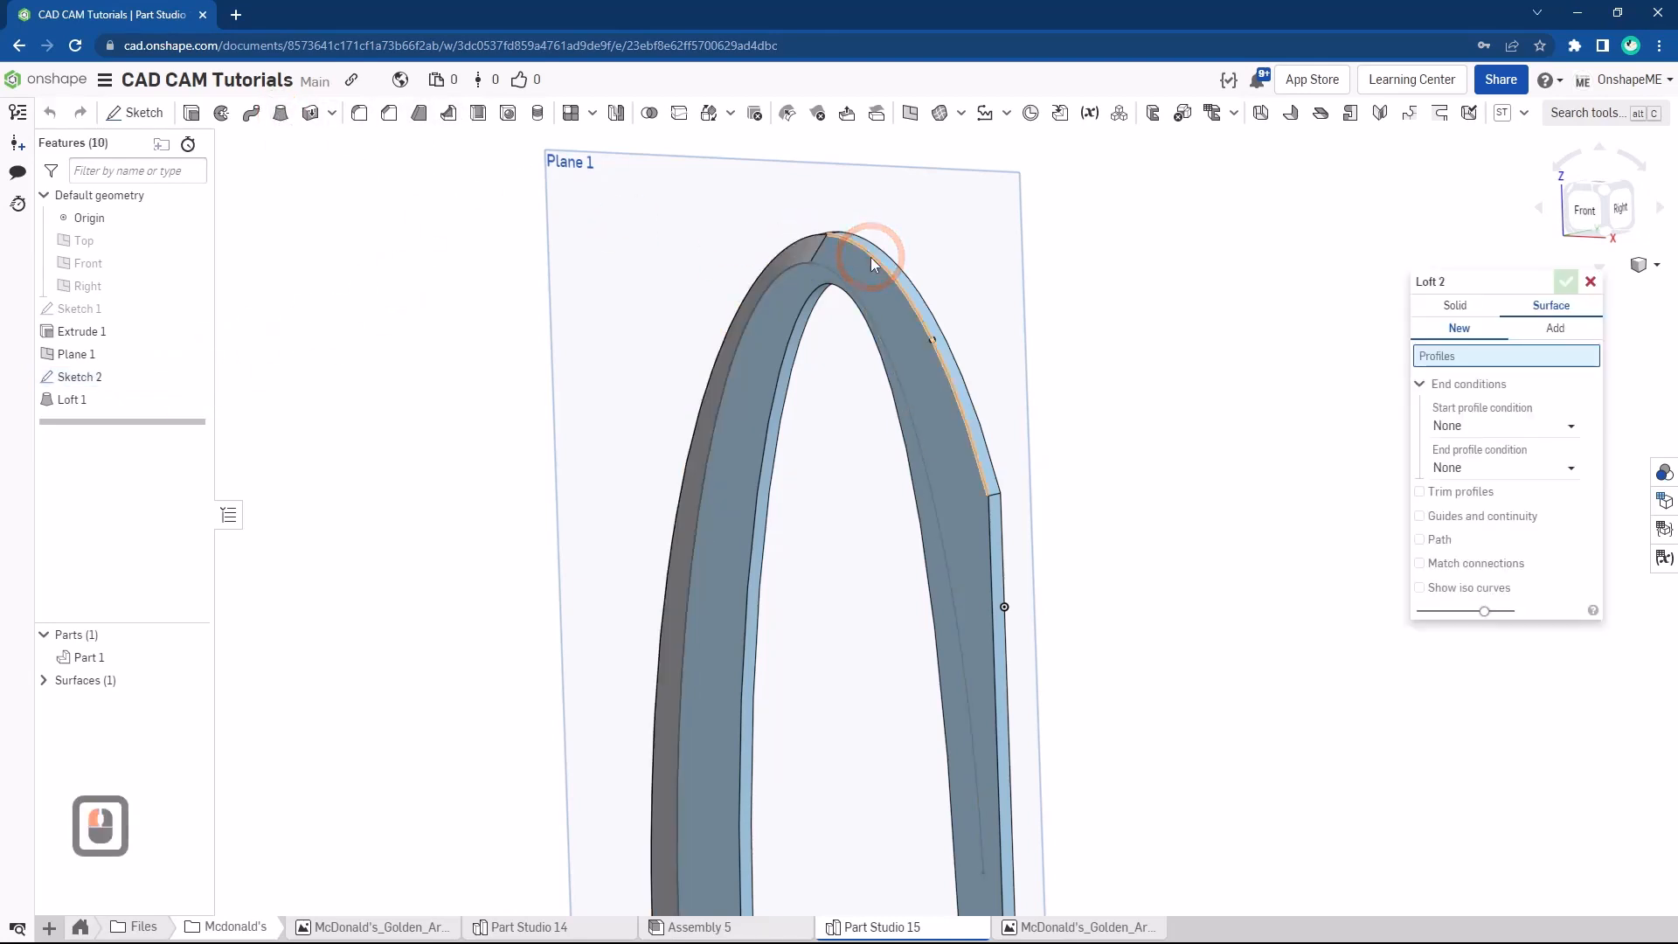
left_click(853, 275)
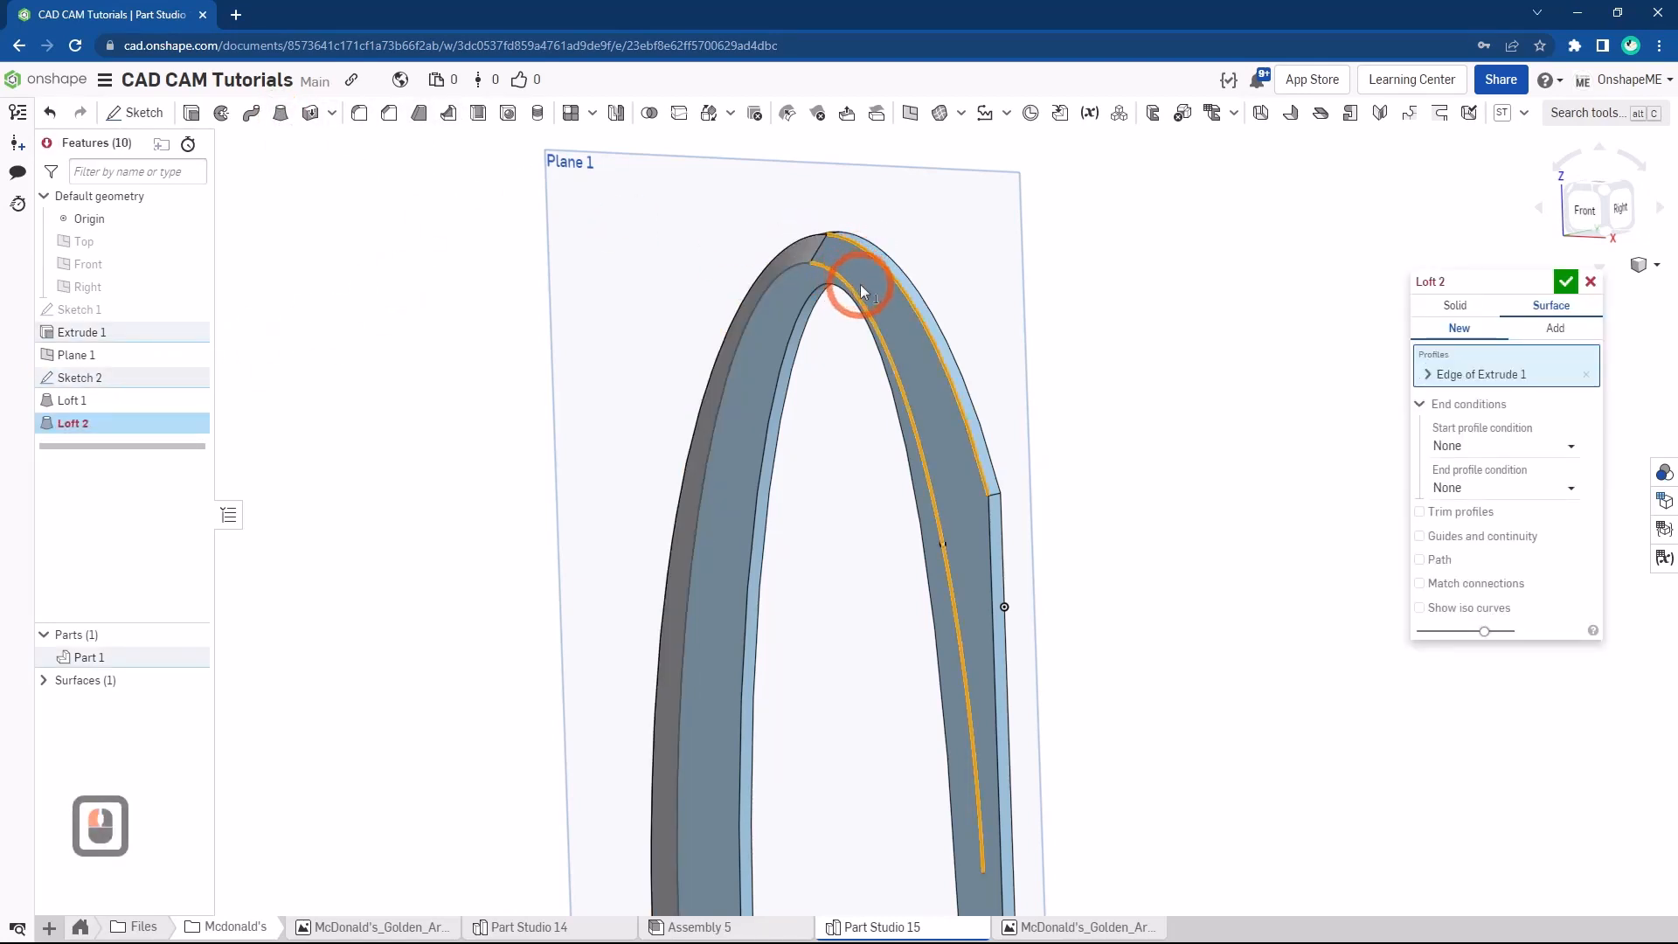
left_click(844, 285)
middle_click_drag(1042, 433, 1517, 434)
left_click(1555, 329)
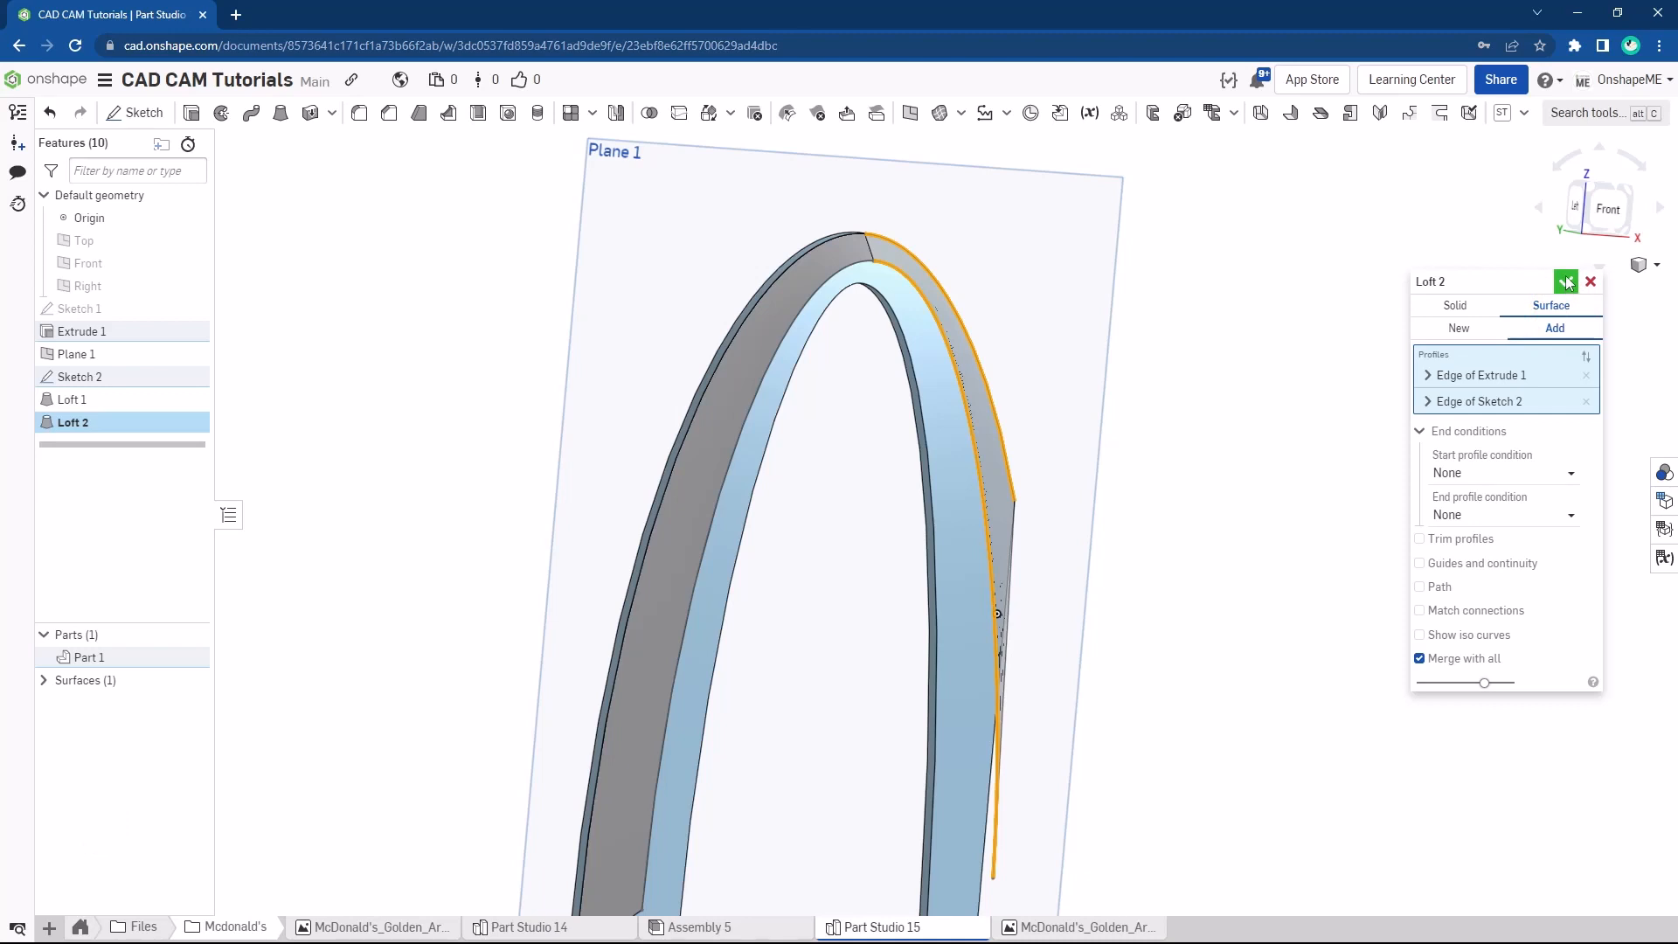
left_click(1566, 282)
Loft a new surface between the left leg's inner edge and the left Sketch 2 curve
middle_click_drag(869, 374, 808, 337)
left_click(281, 113)
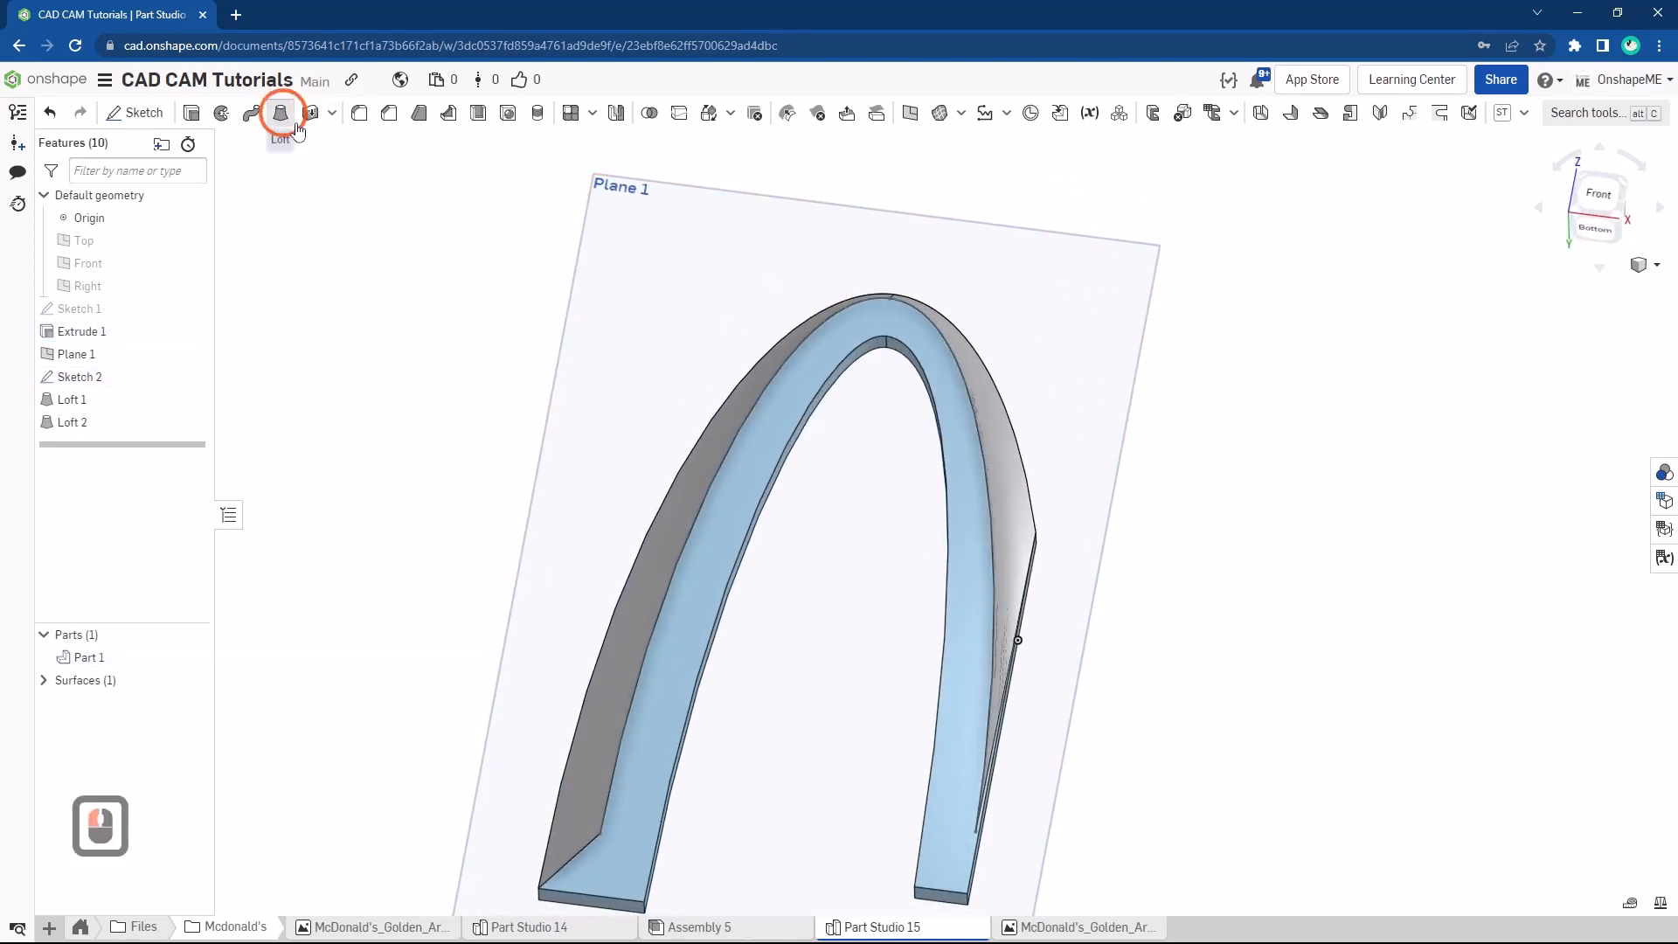
left_click(790, 396)
left_click(813, 404)
left_click(800, 383)
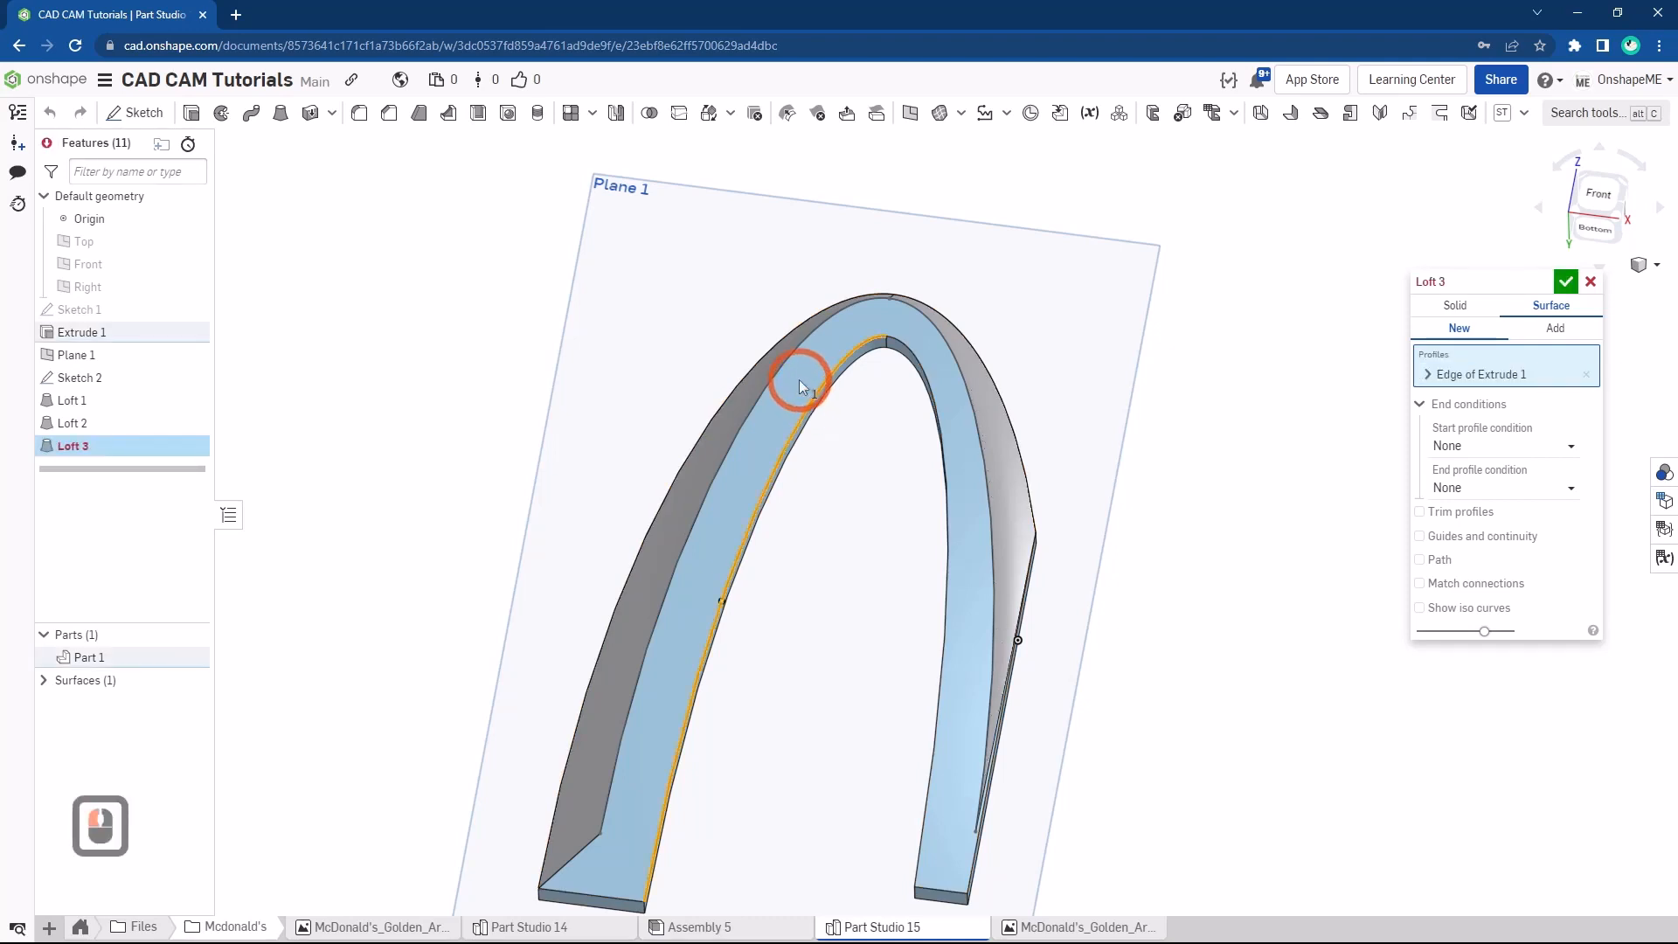
left_click(779, 375)
left_click(769, 371)
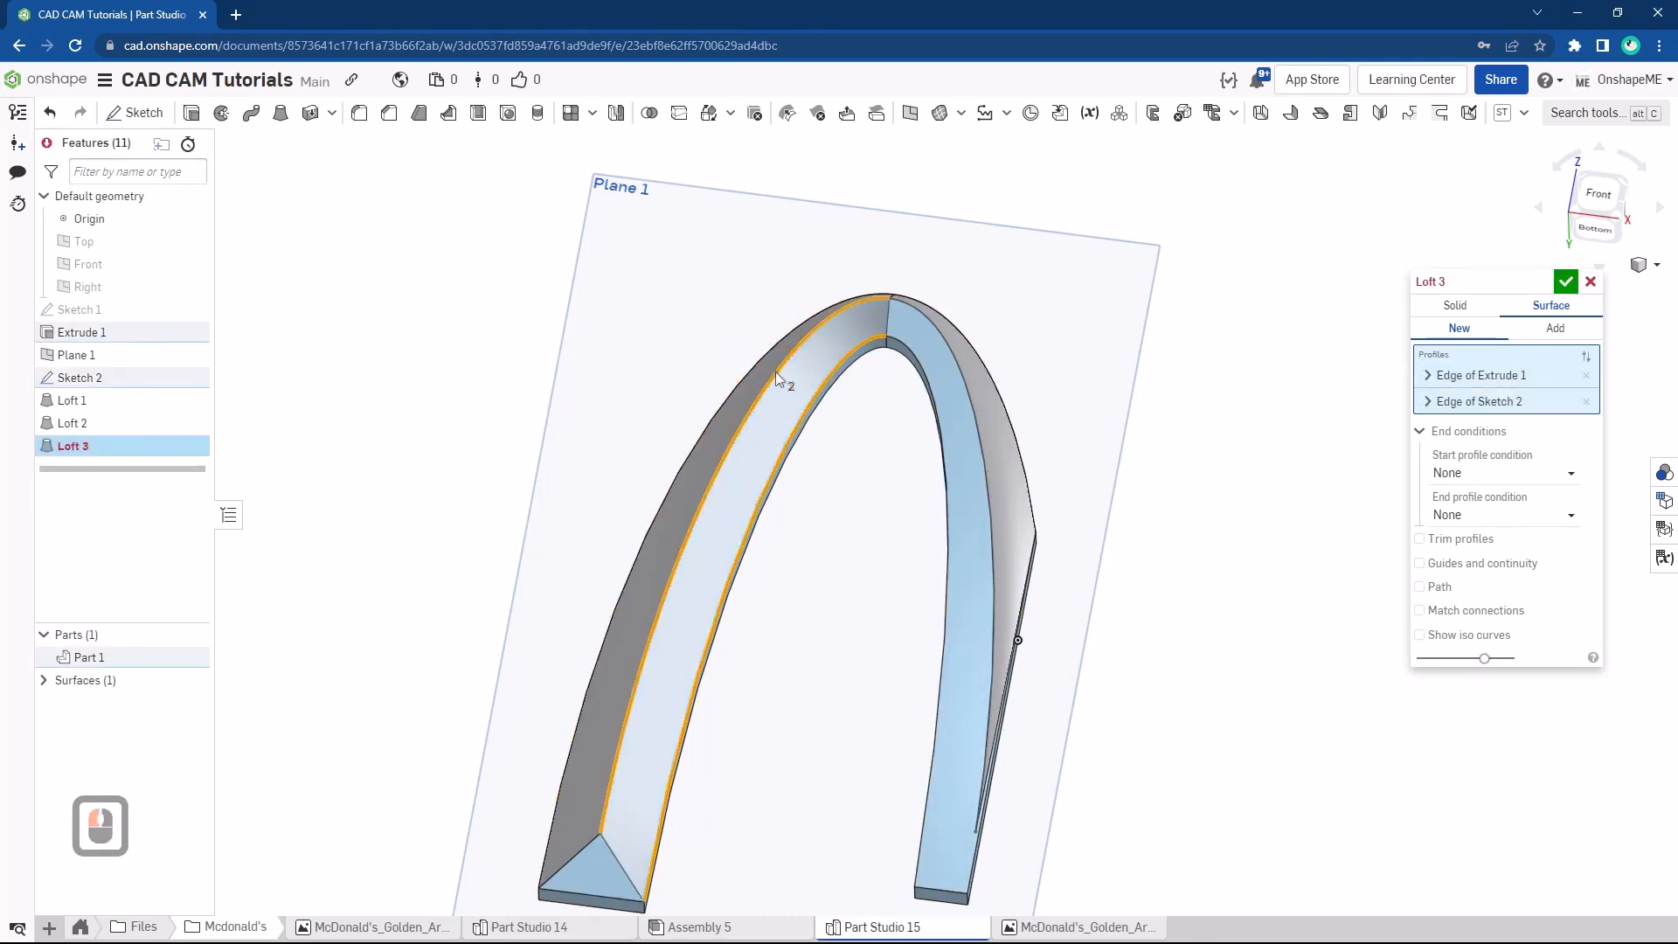
left_click(1560, 294)
Loft a new surface between the right leg's inner edge and the right Sketch 2 curve
left_click(1175, 292)
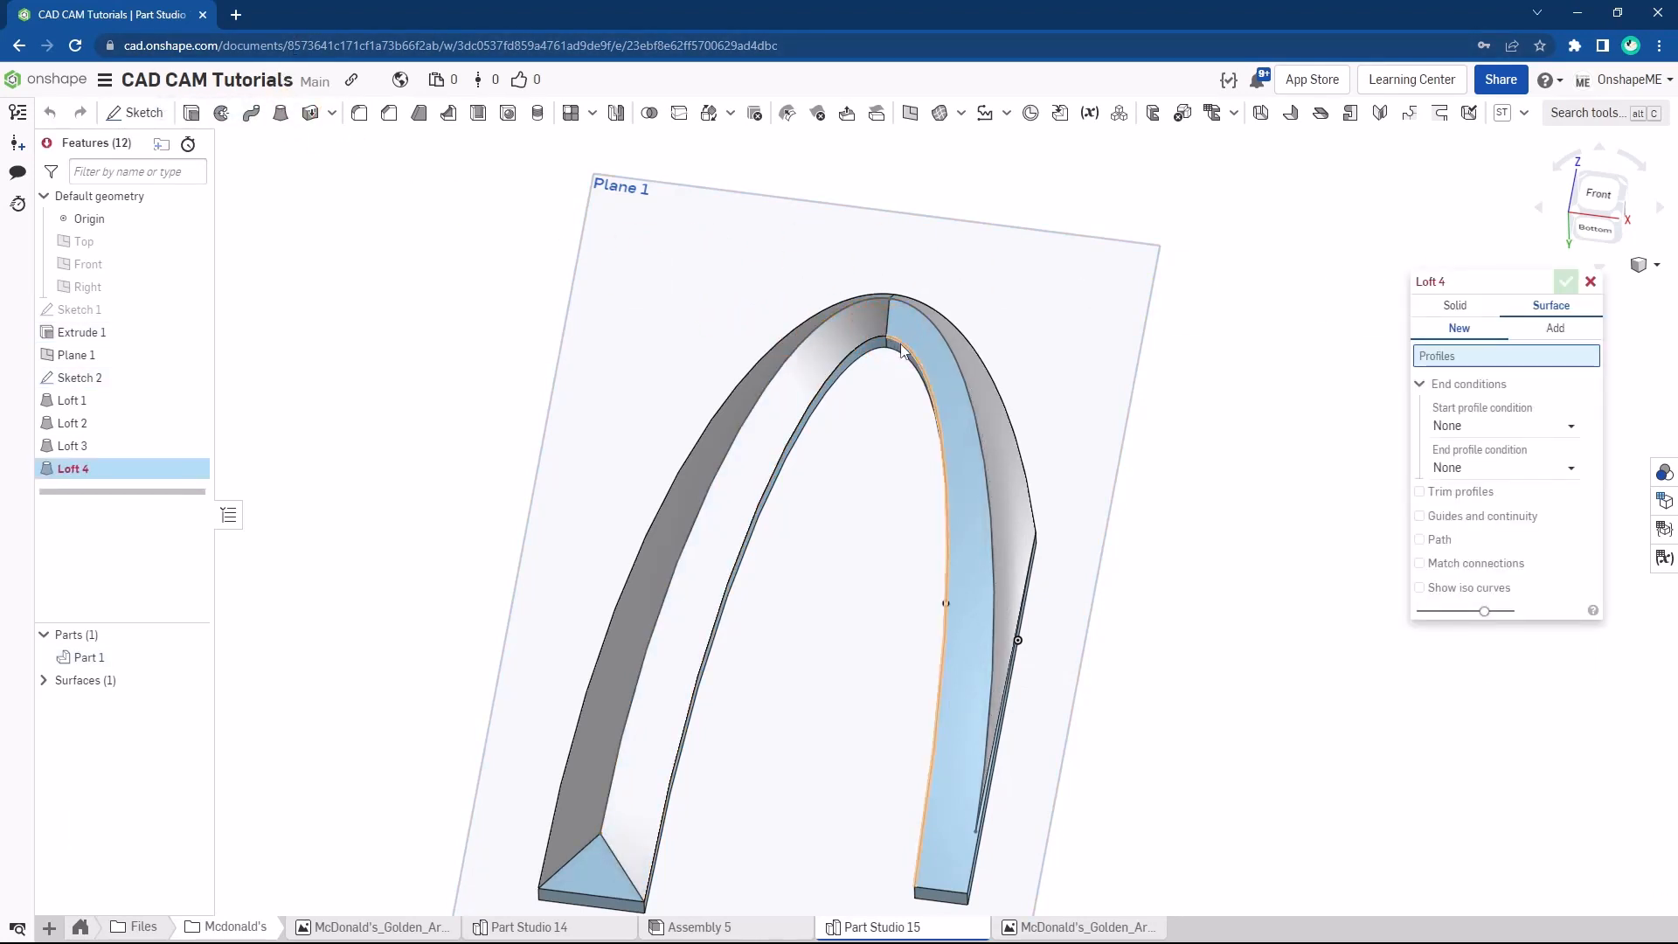
left_click(928, 327)
left_click(932, 327)
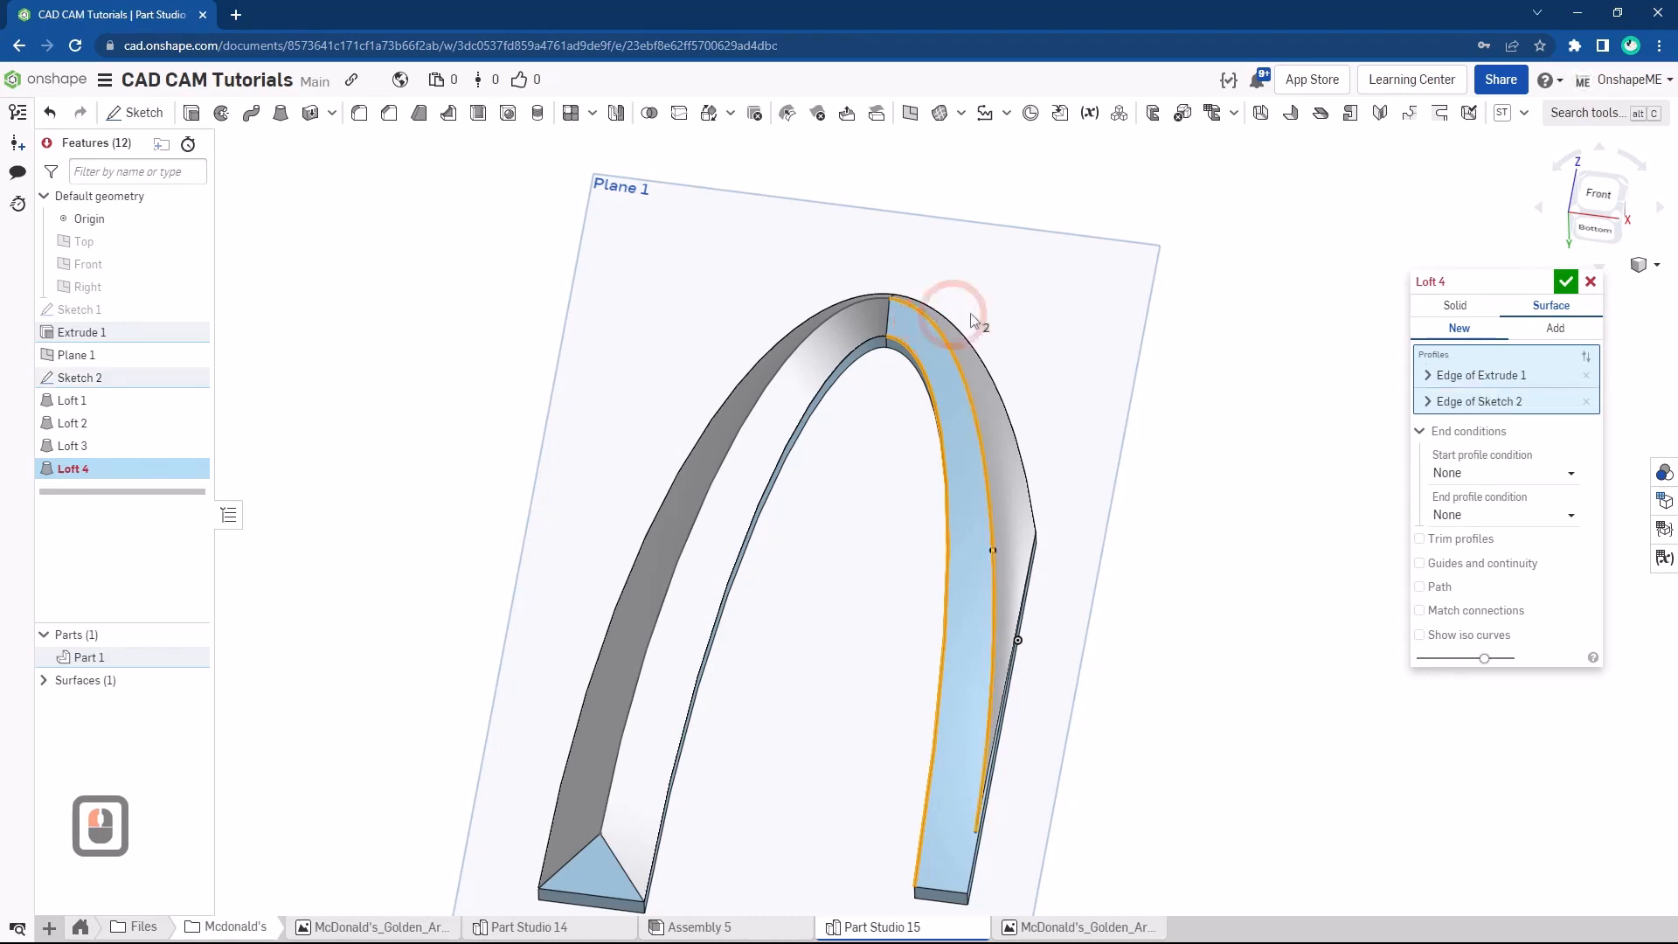
left_click(1564, 280)
scroll(723, 486, "down", 4)
right_click_drag(843, 573, 762, 528)
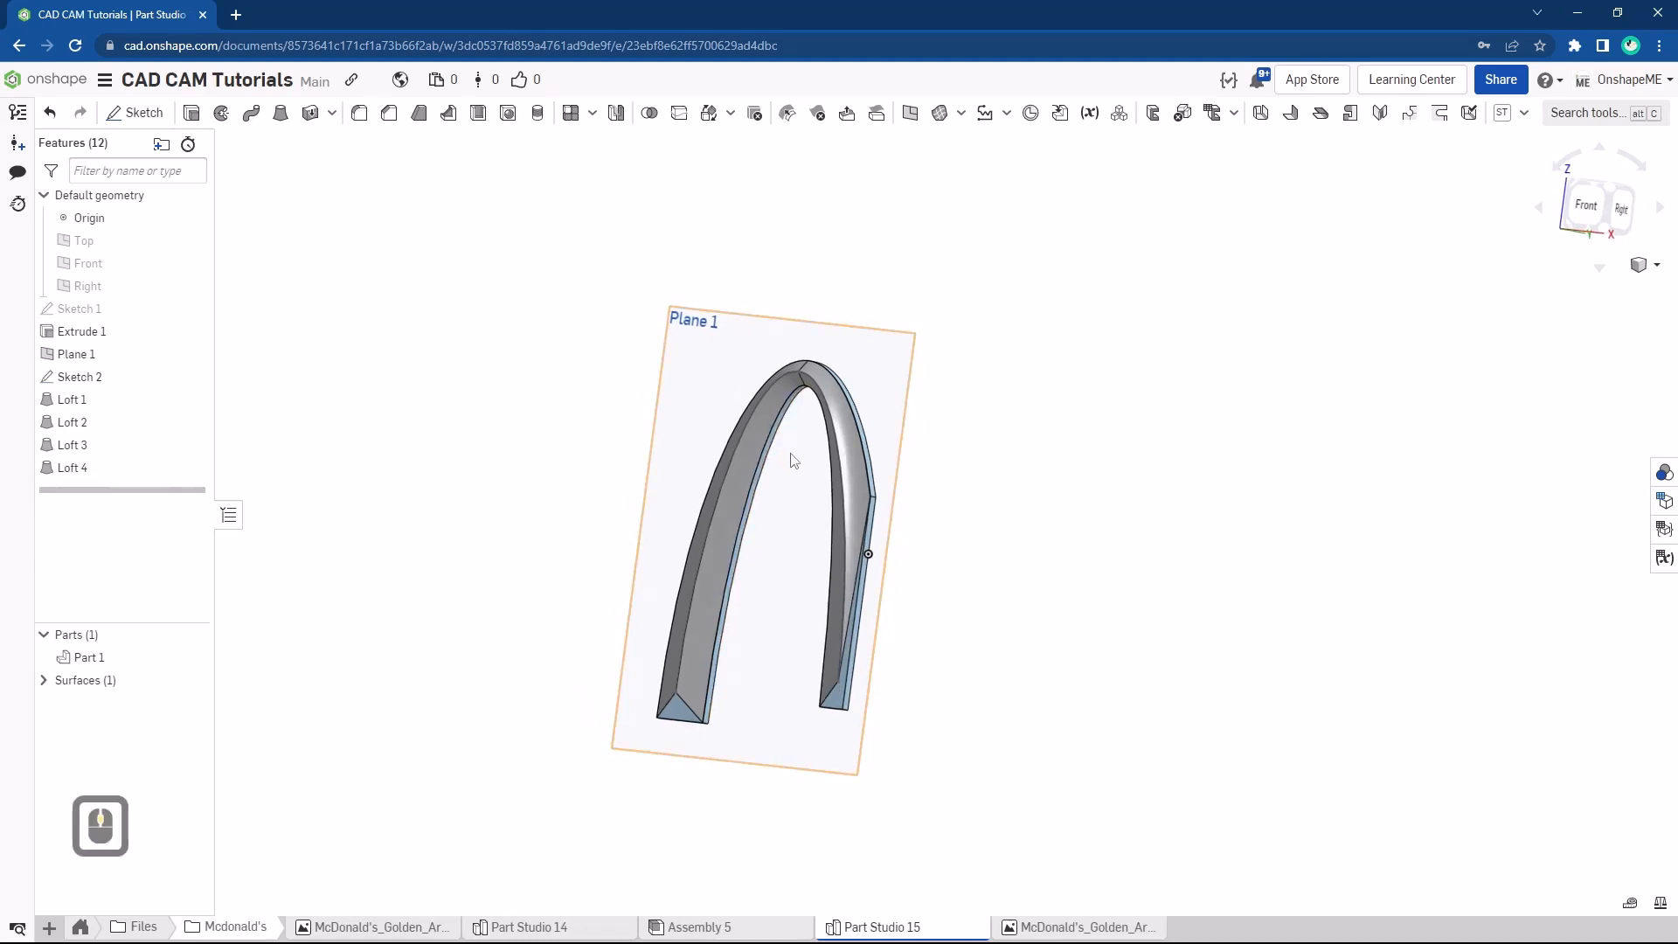
Mirror the lofted ridge surface and the extruded arch part across the Right plane
scroll(825, 705, "up", 3)
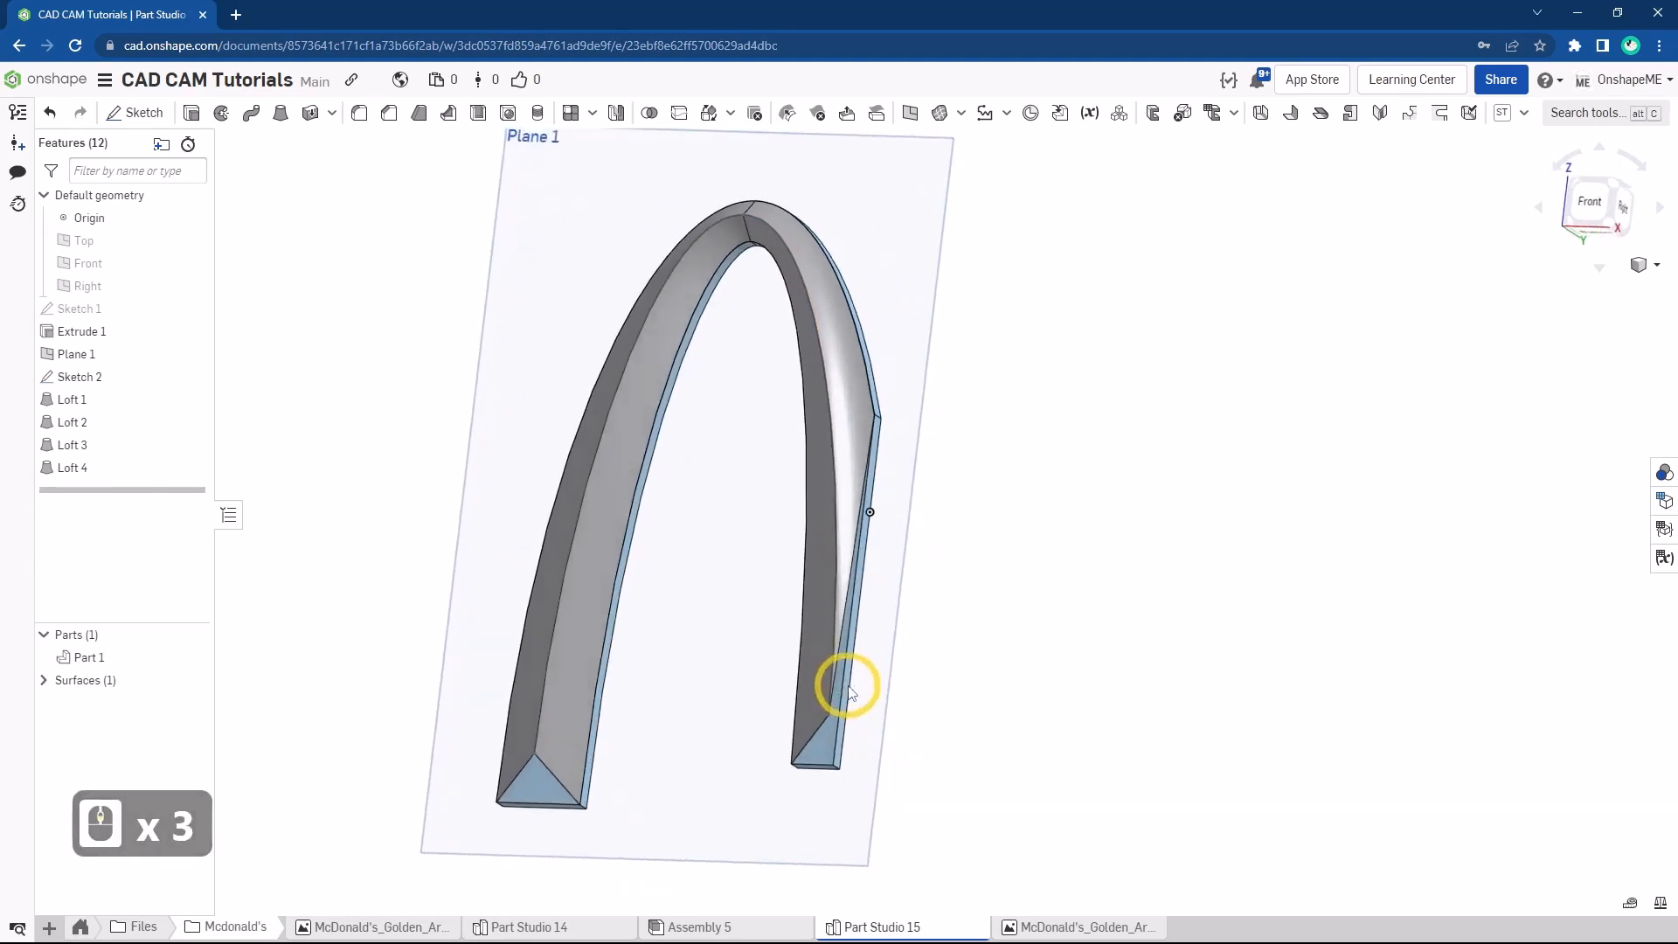
scroll(826, 692, "down", 3)
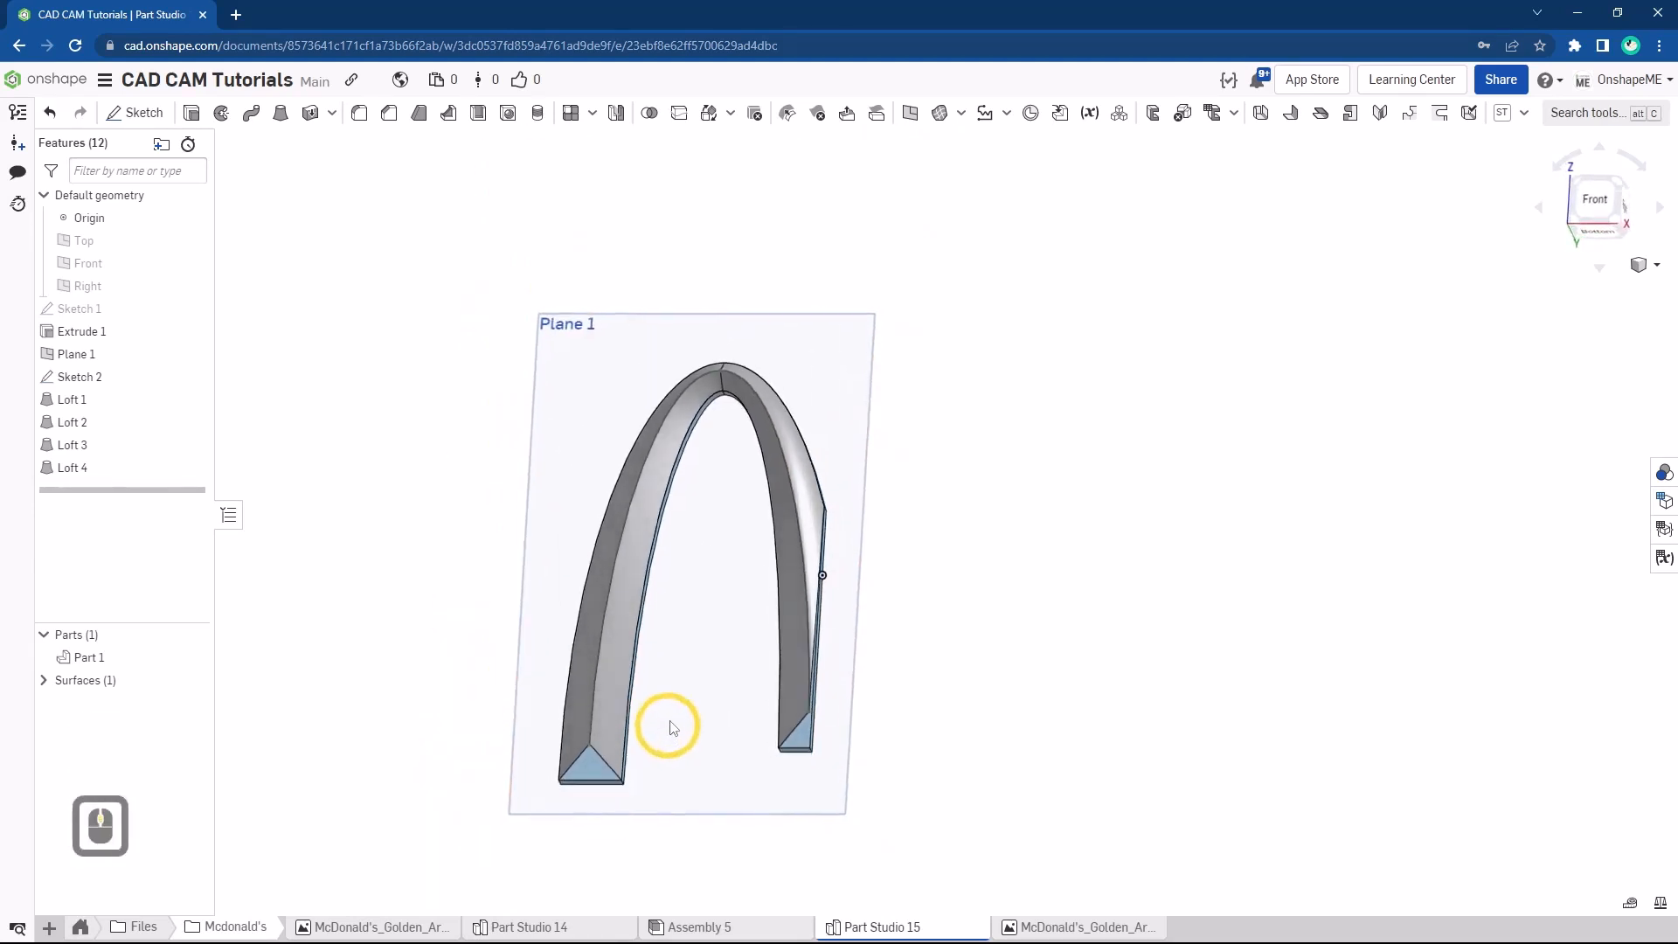
left_click(616, 112)
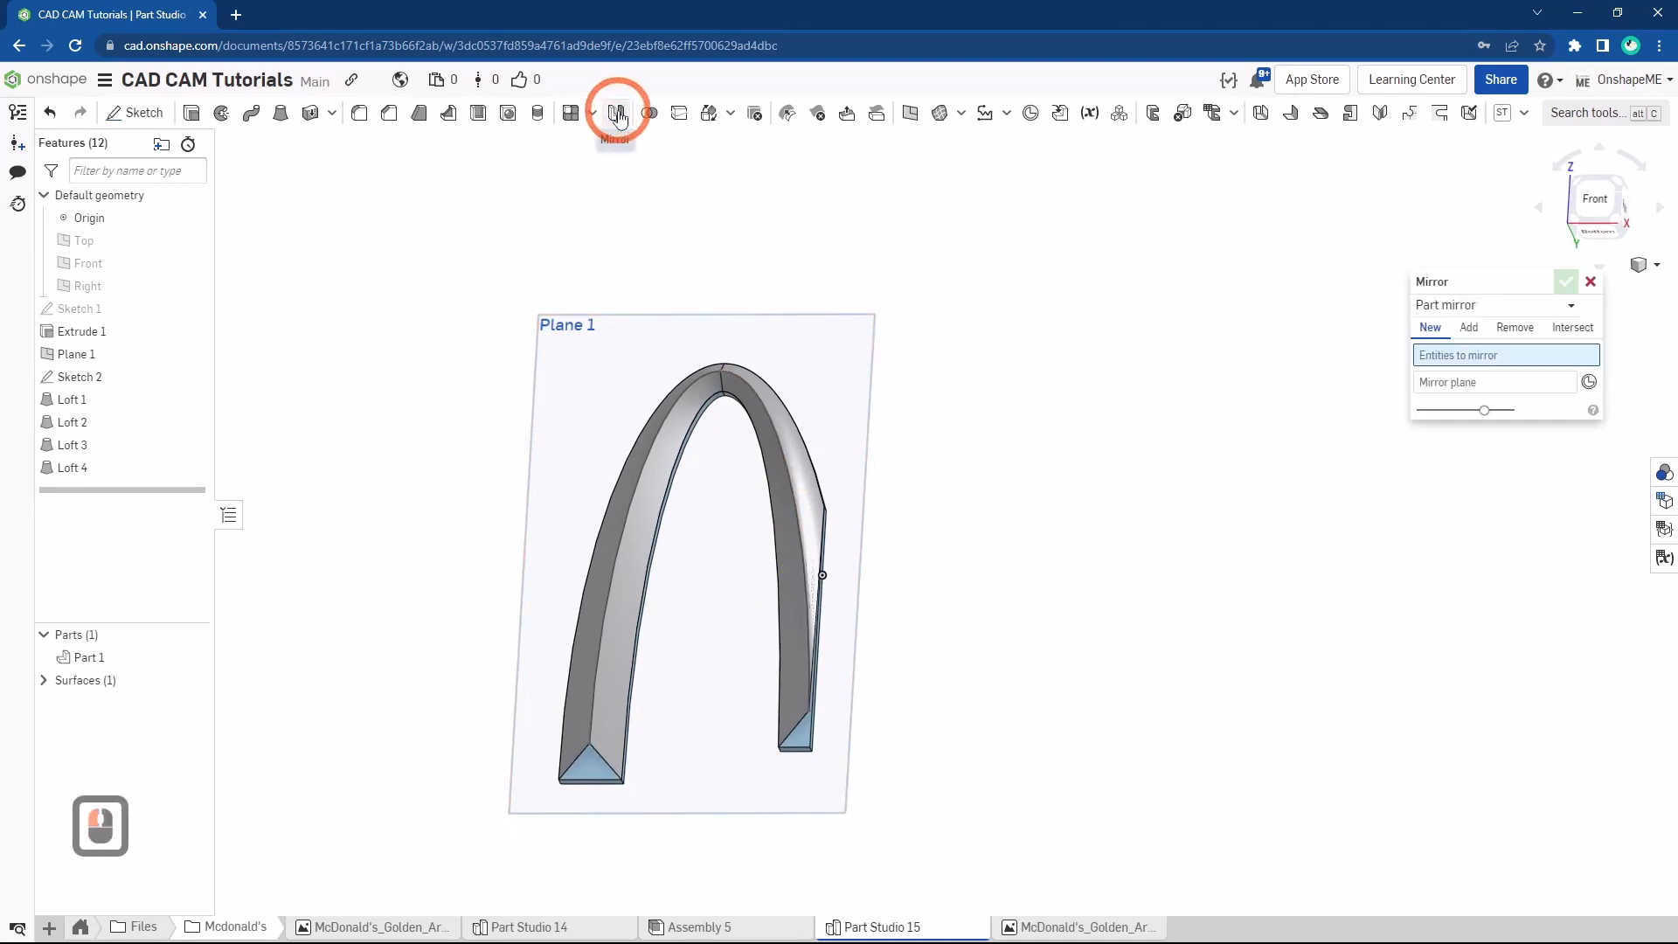
left_click(138, 290)
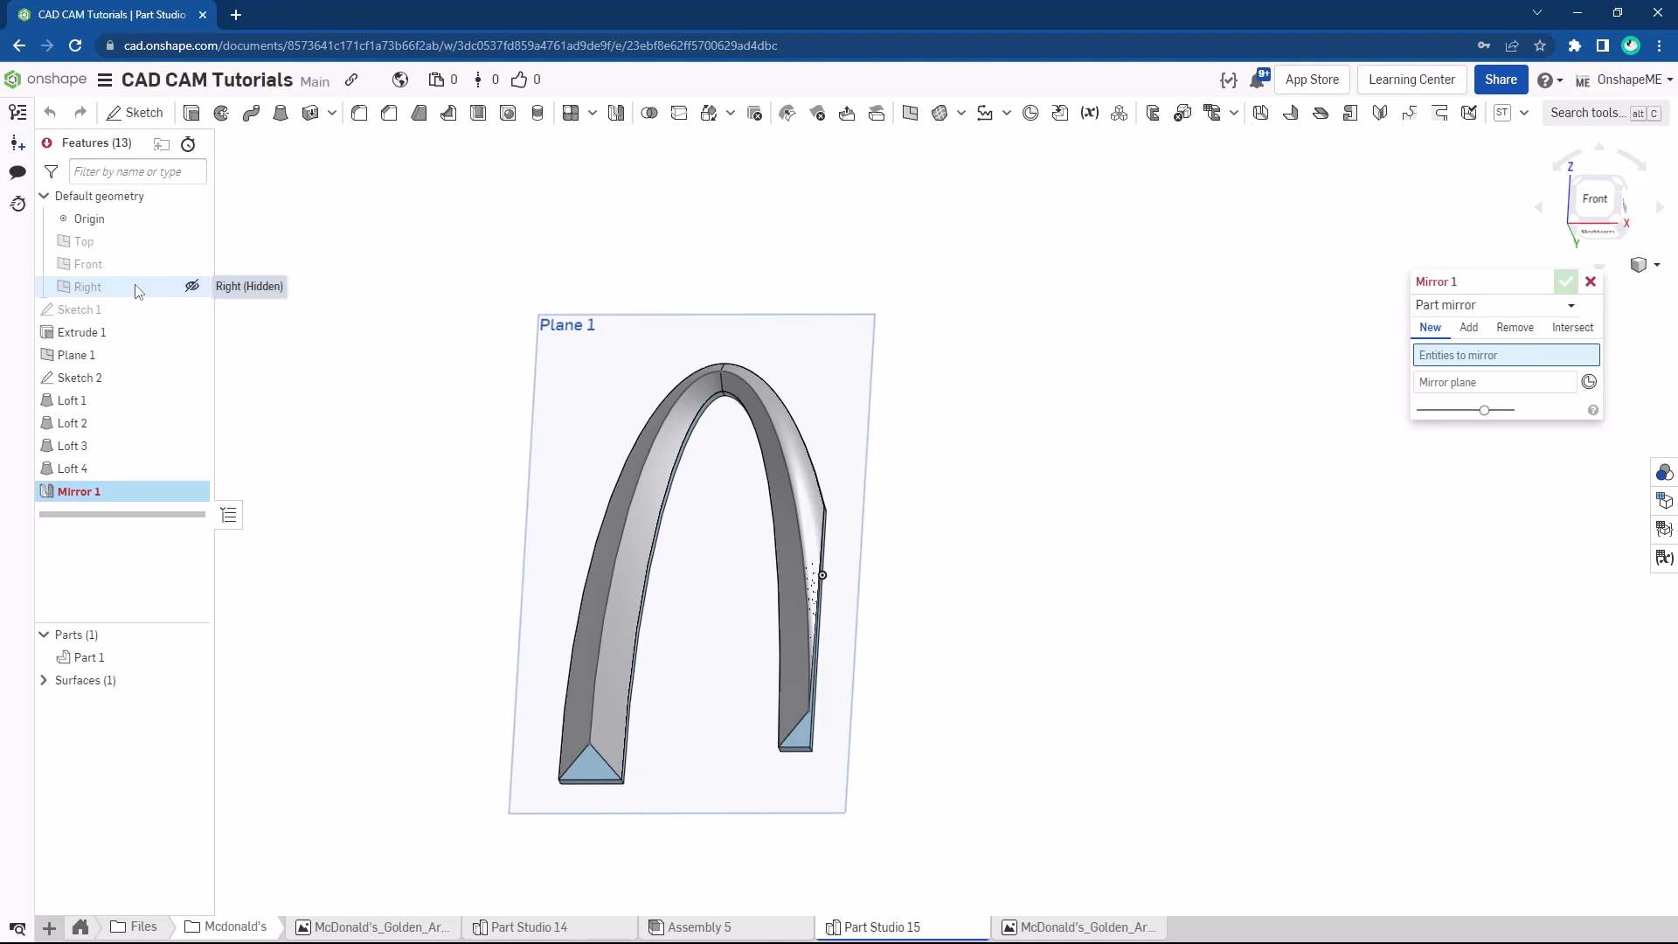
left_click(653, 474)
left_click(601, 741)
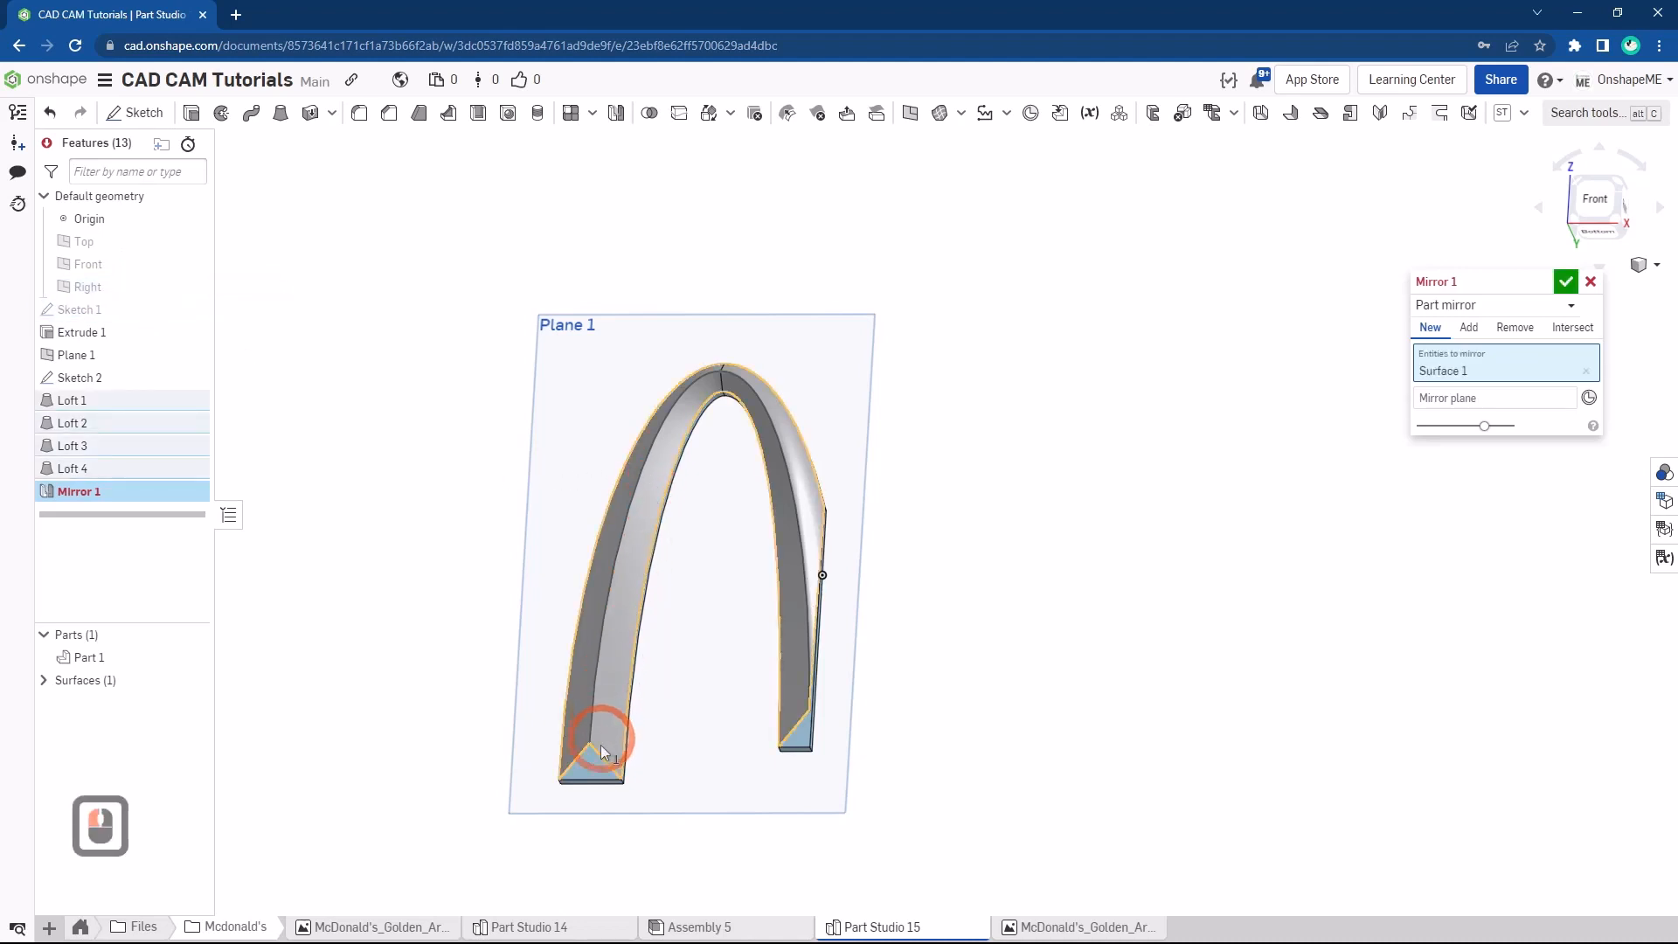
left_click(588, 781)
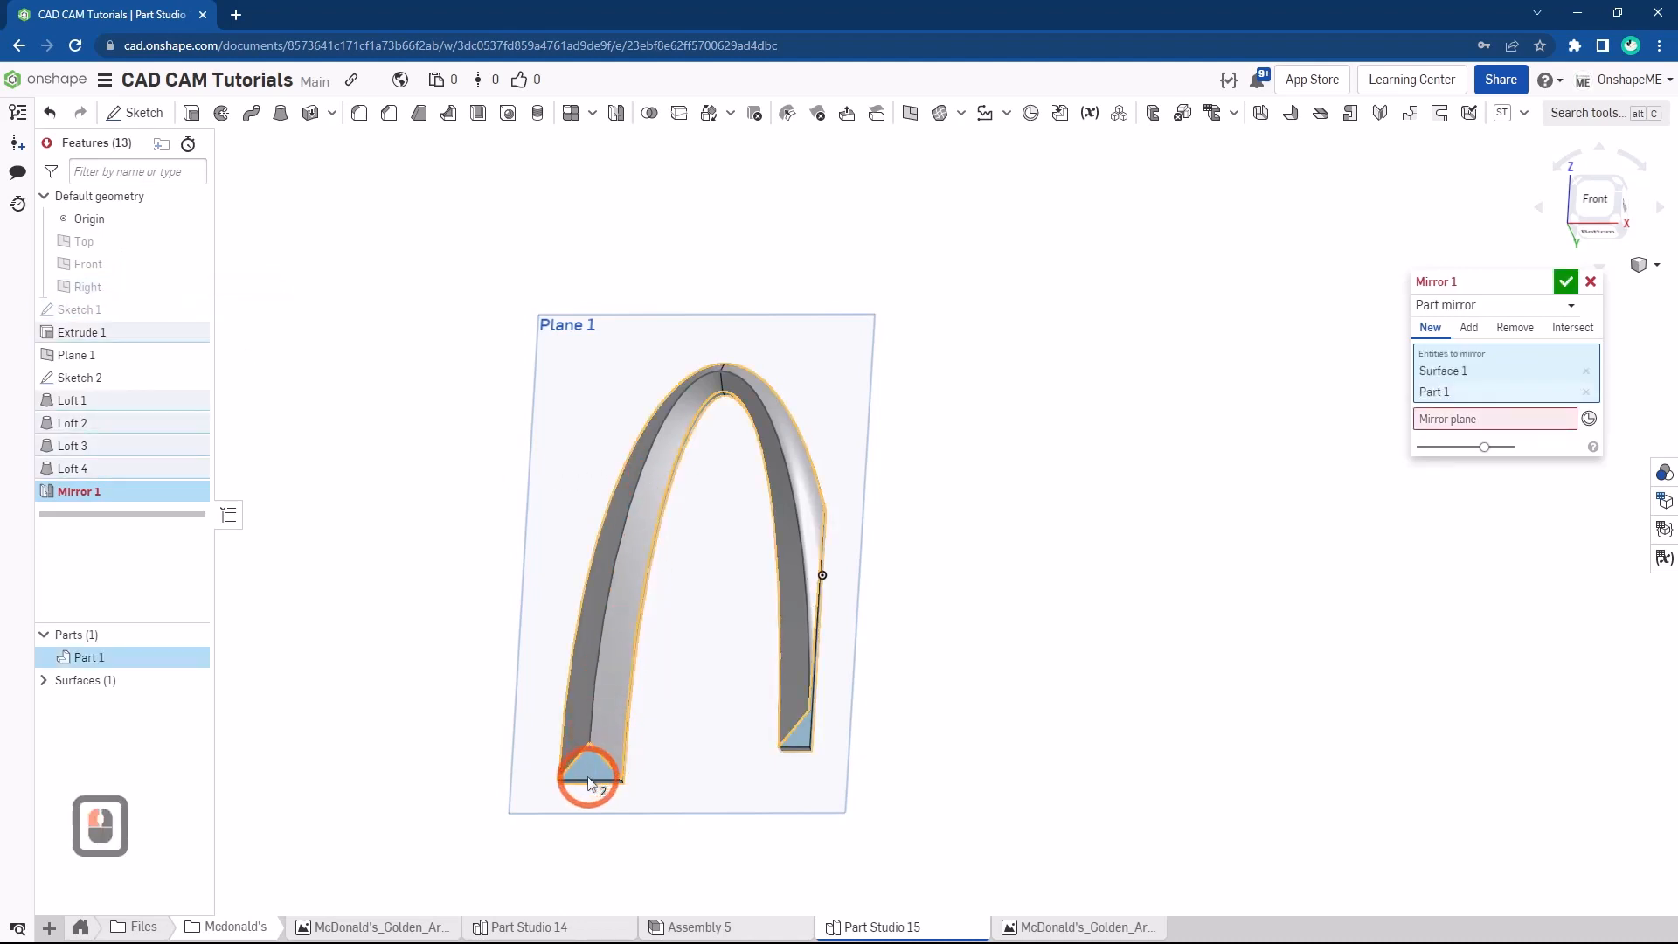
left_click(1455, 424)
left_click(88, 292)
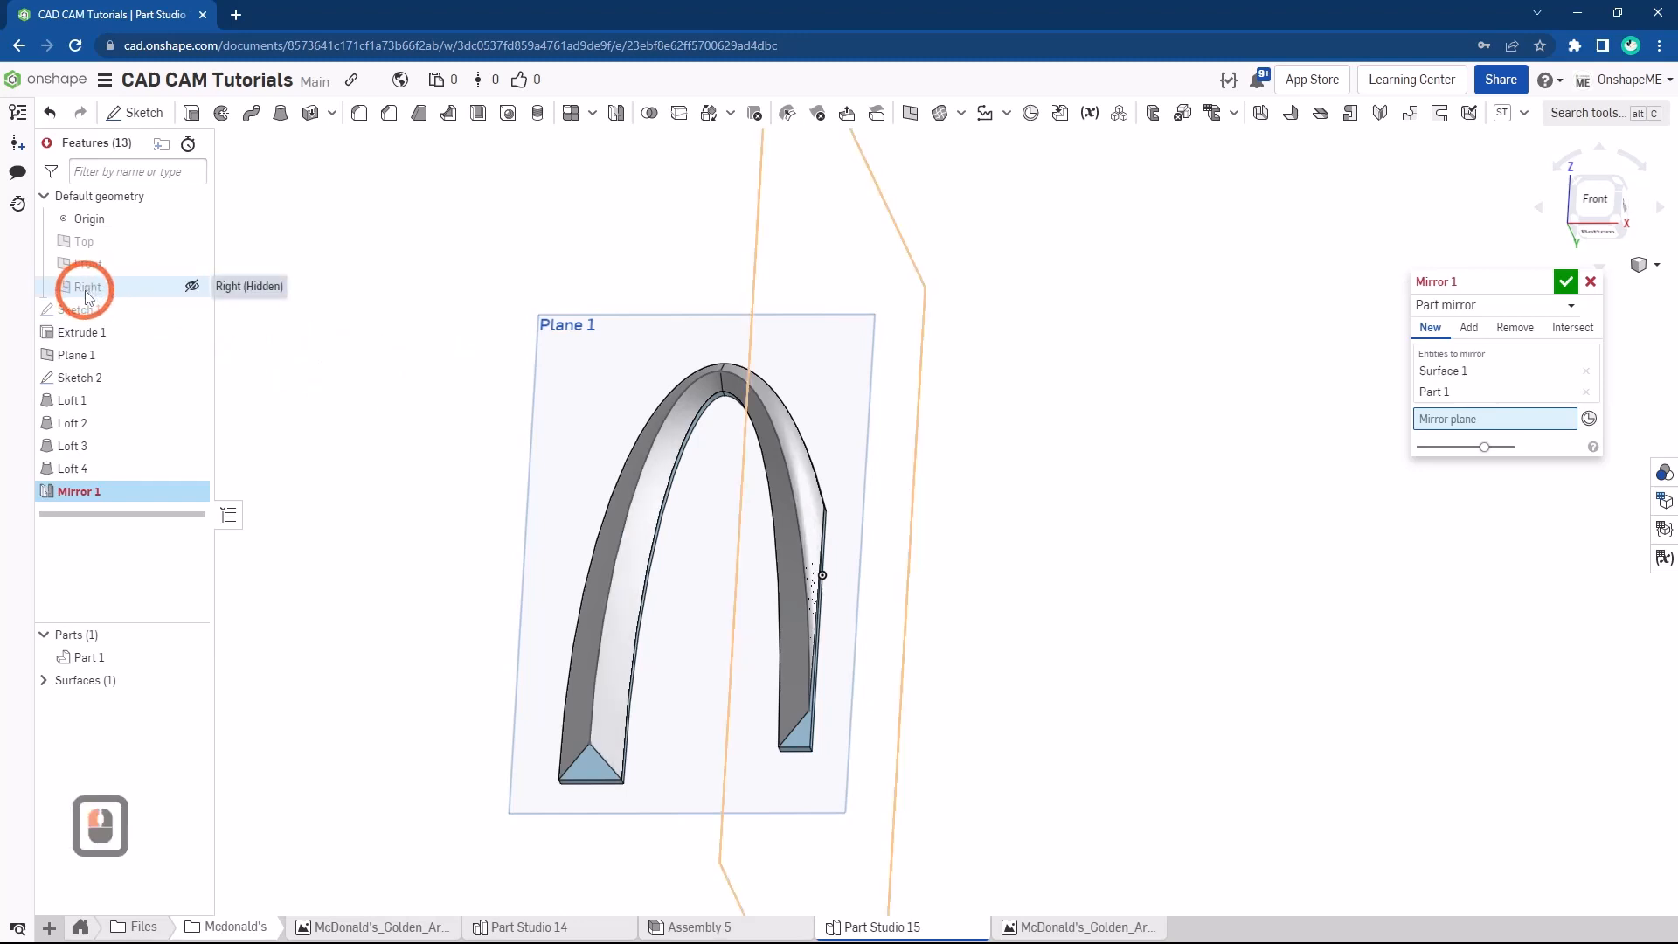
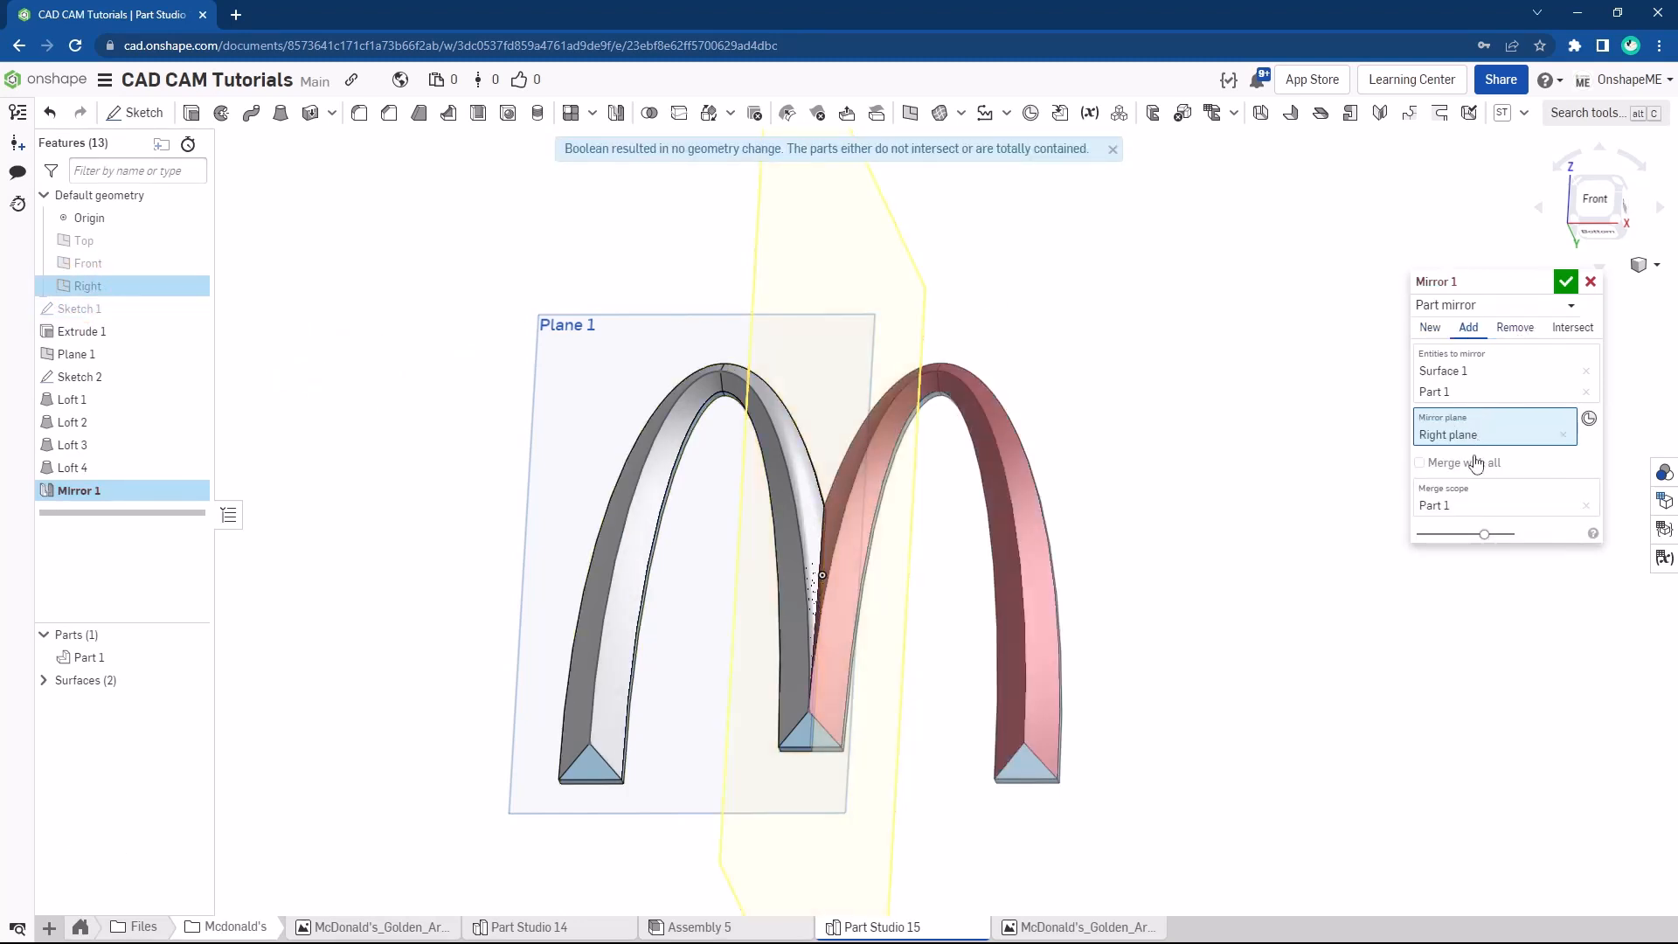
Try to merge the mirrored arch with Part 1 and Surface 1, then use Merge with all
left_click(1468, 500)
left_click(1160, 501)
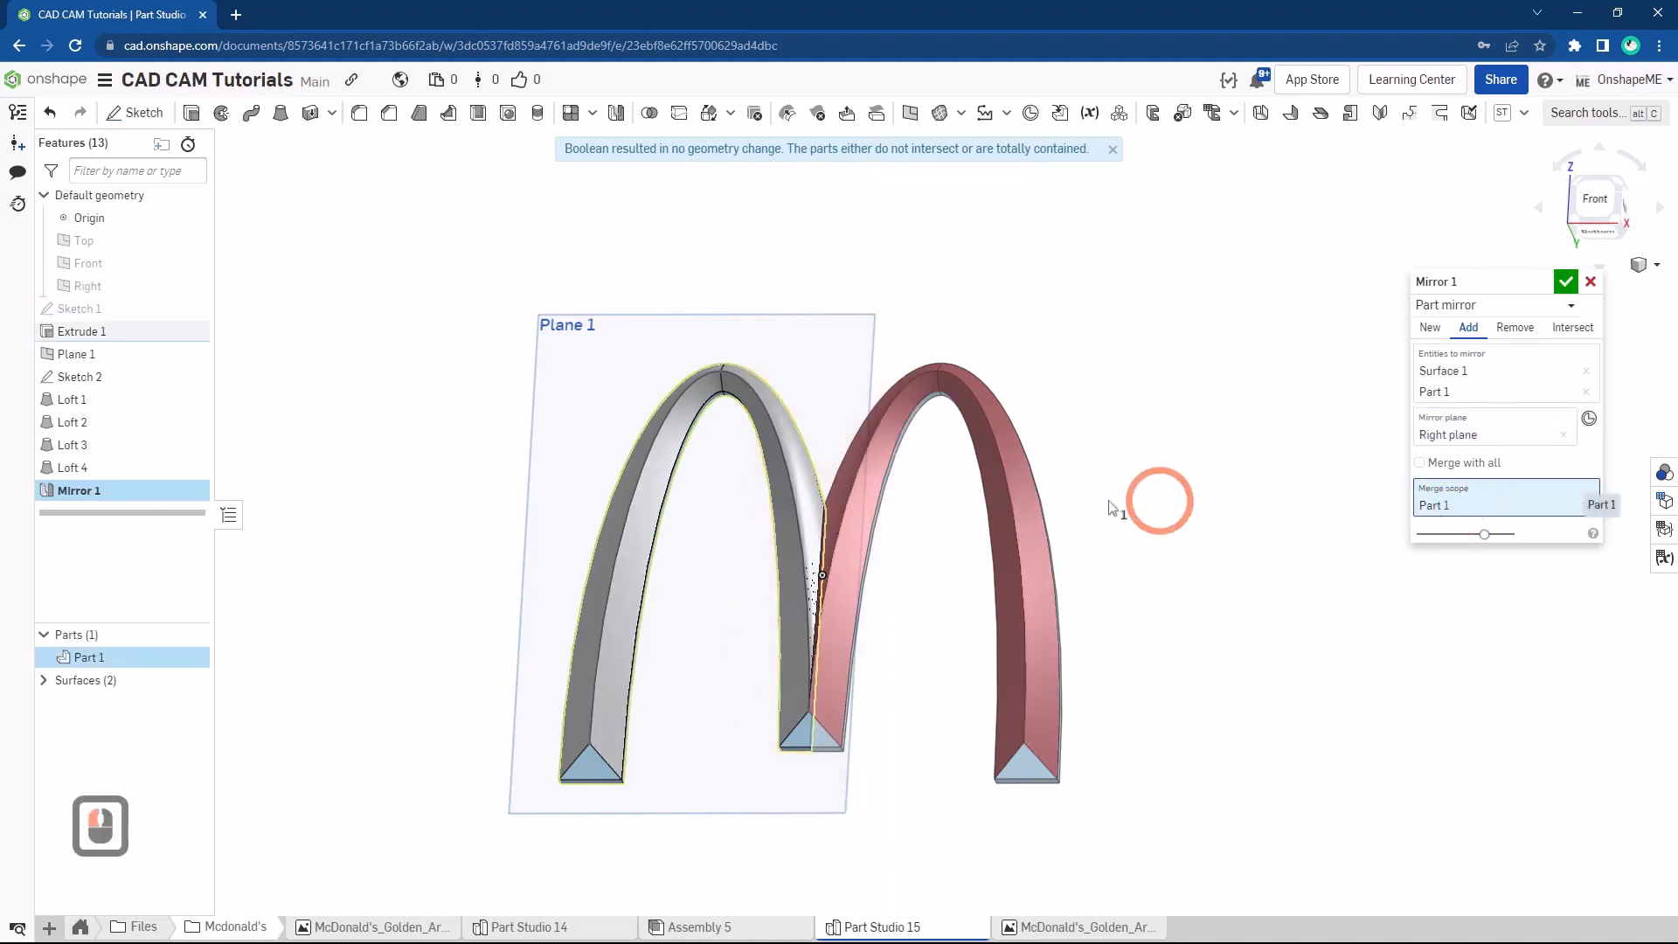
left_click(796, 479)
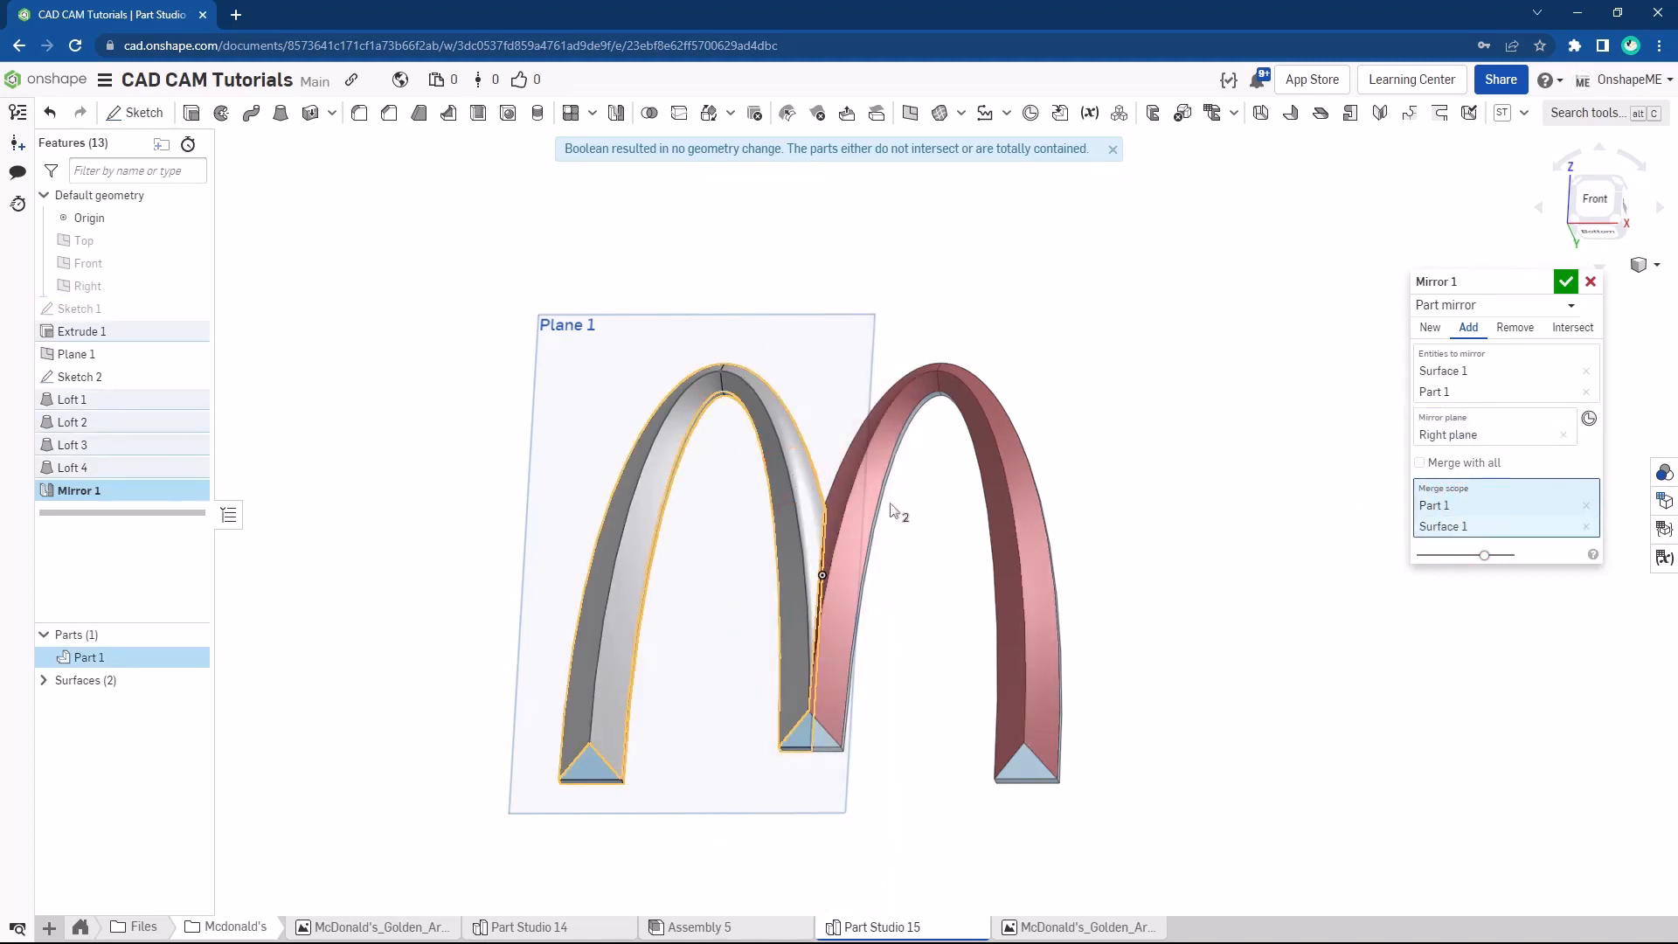
left_click(786, 506)
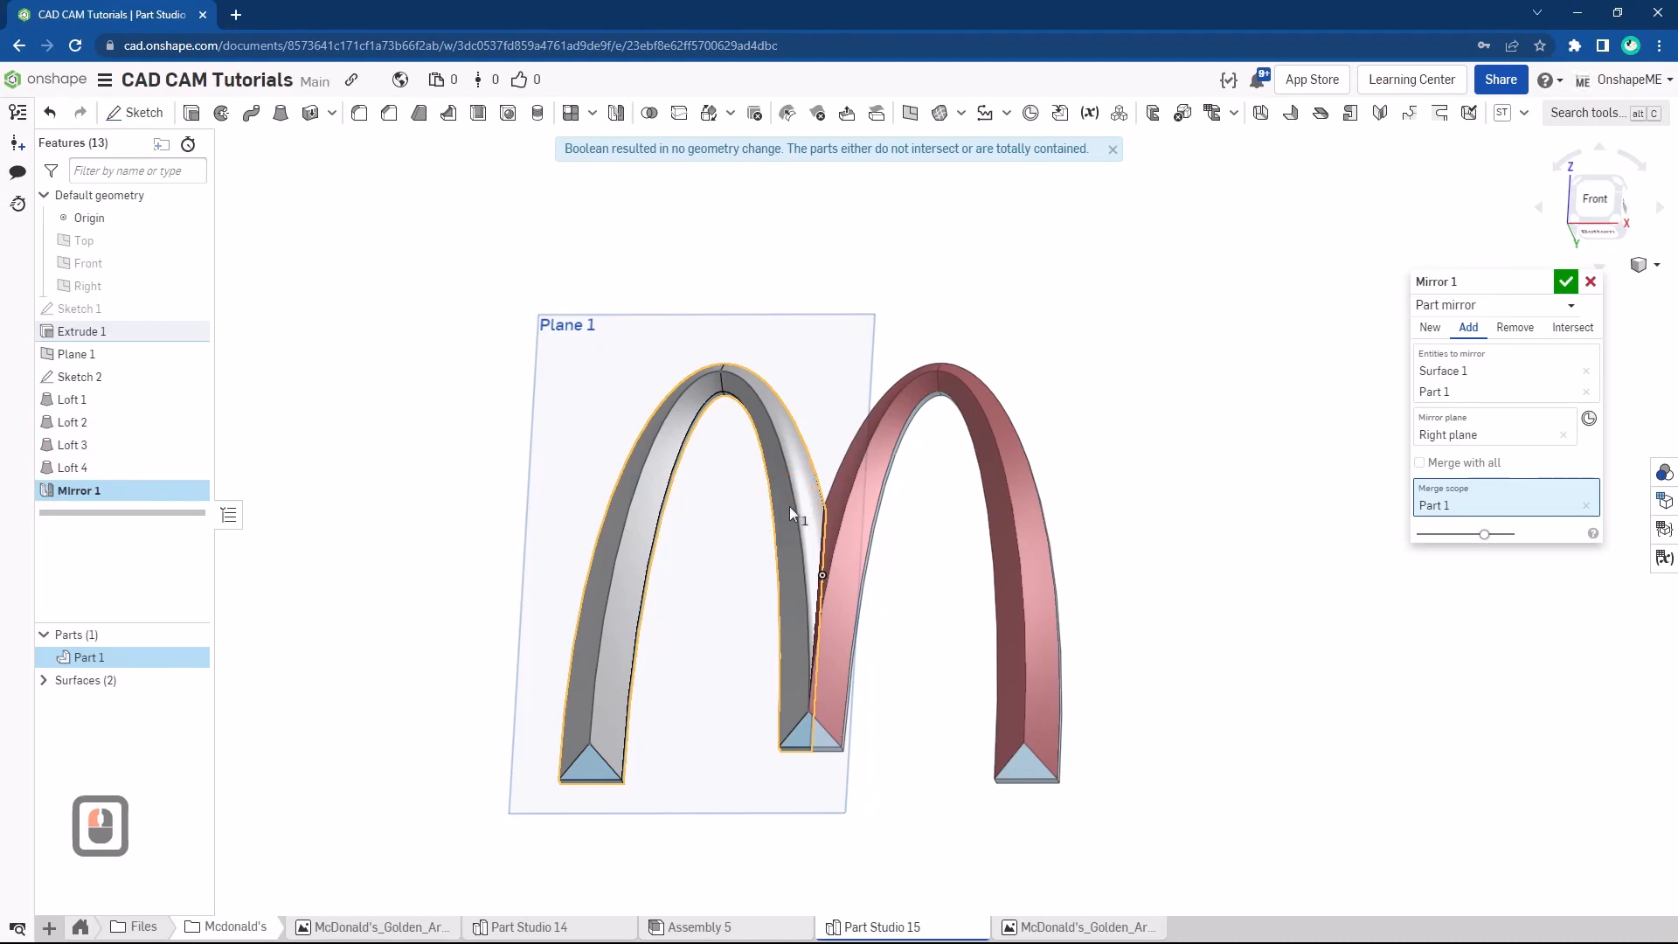
left_click(789, 506)
scroll(820, 548, "up", 3)
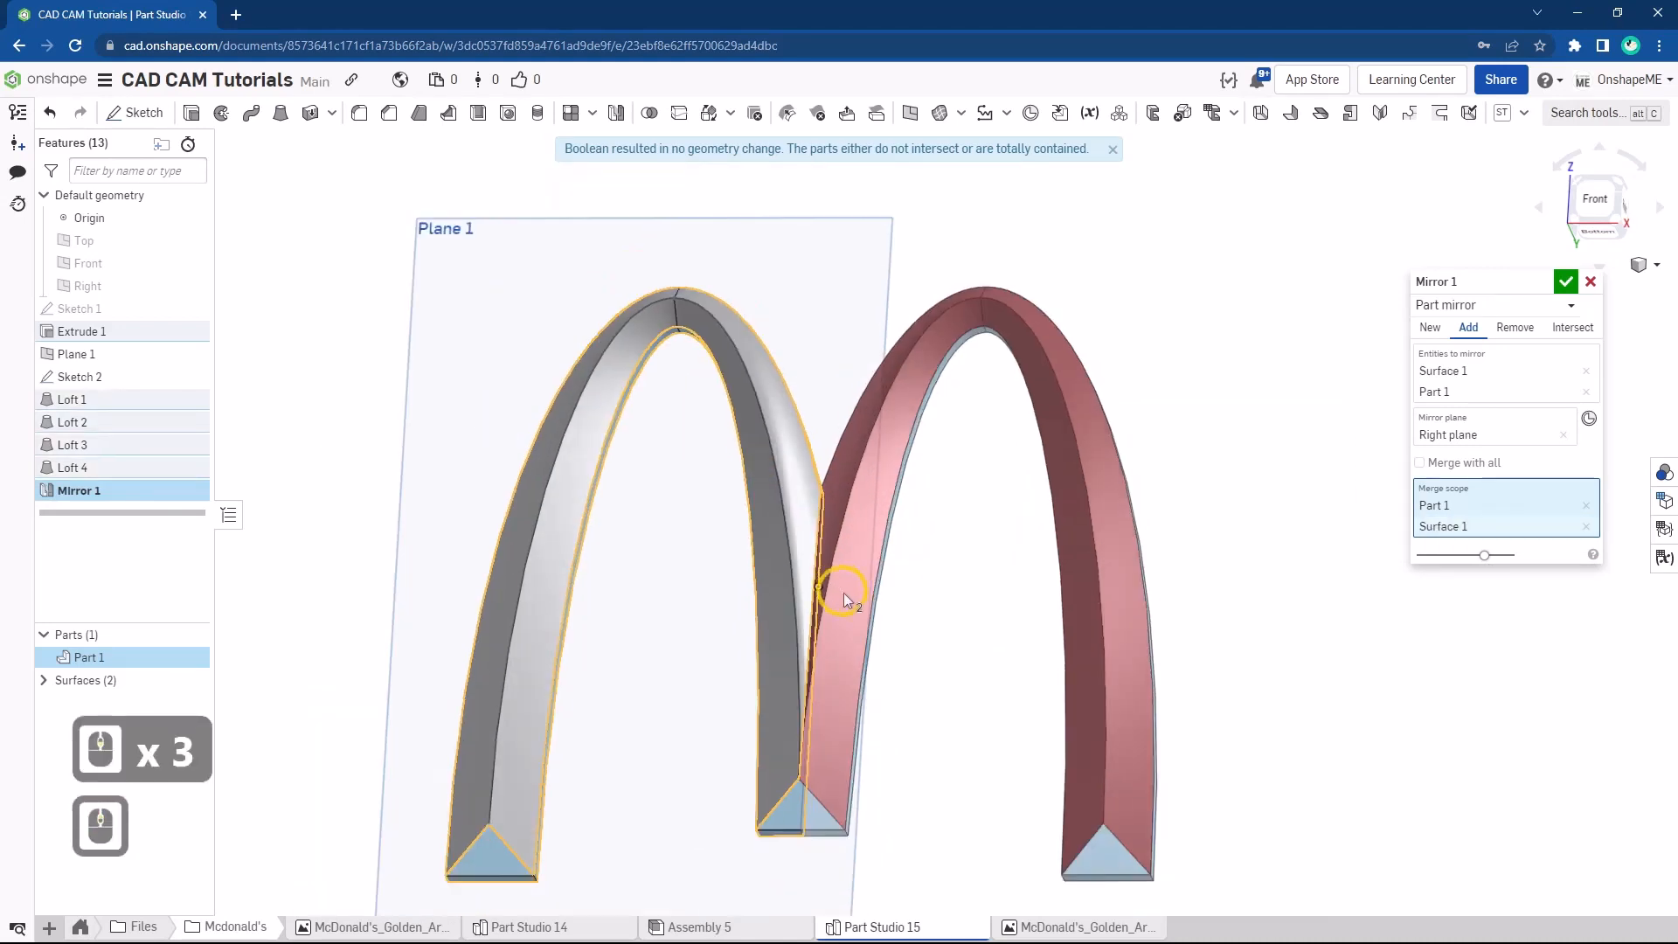
left_click(1420, 465)
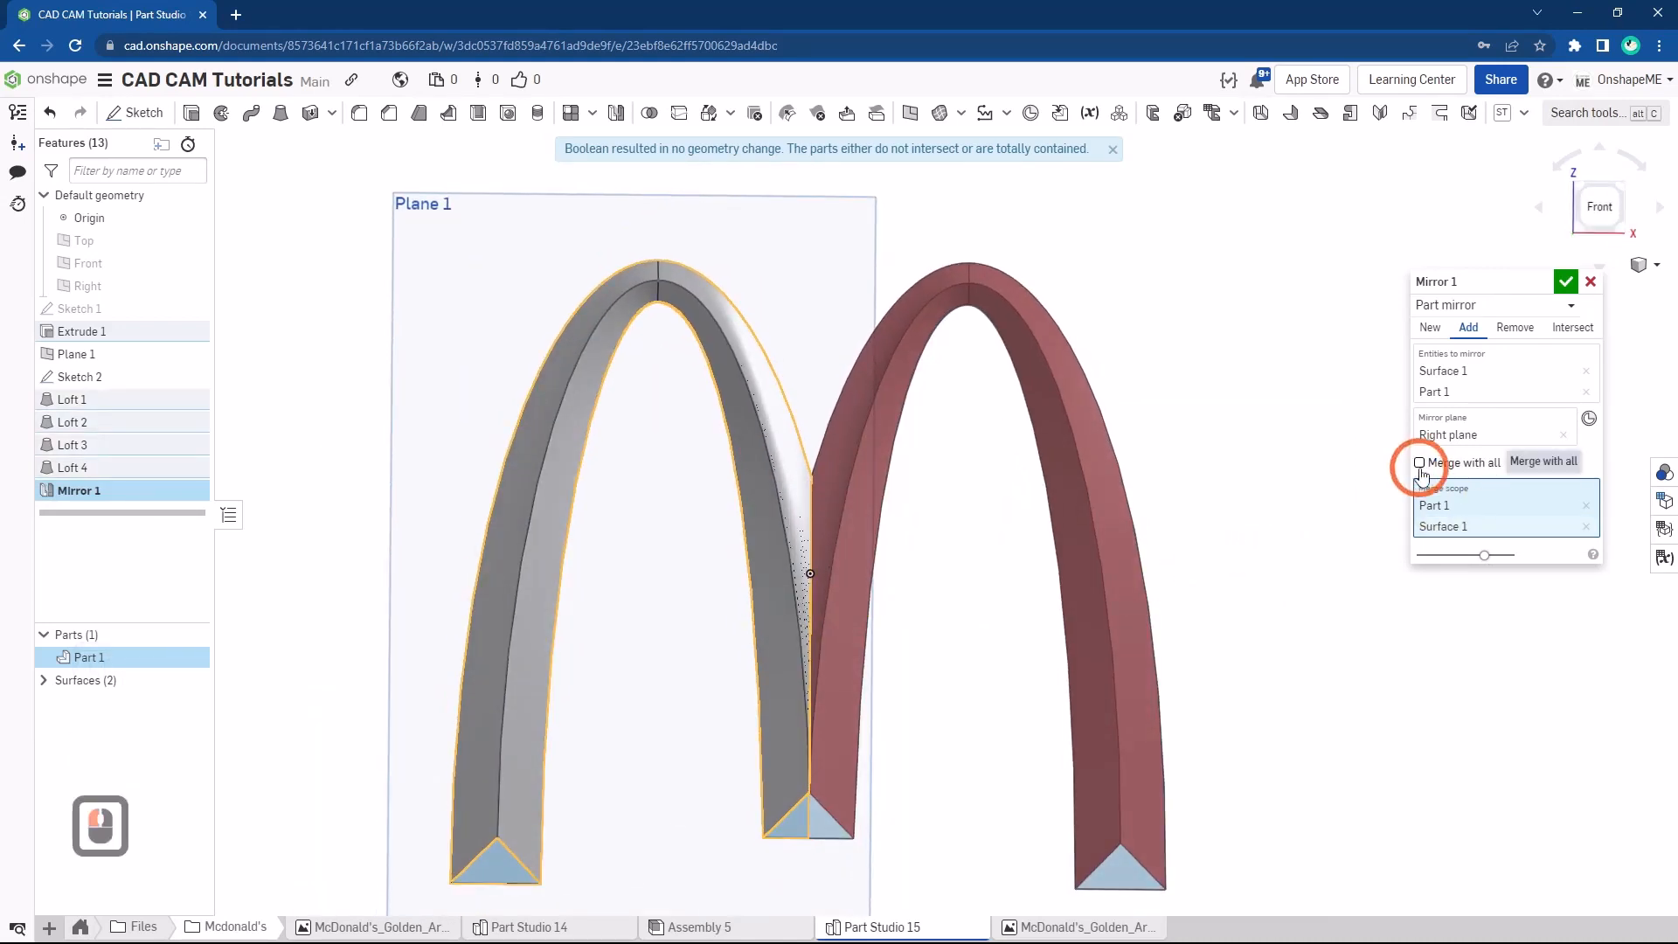
scroll(986, 564, "down", 2)
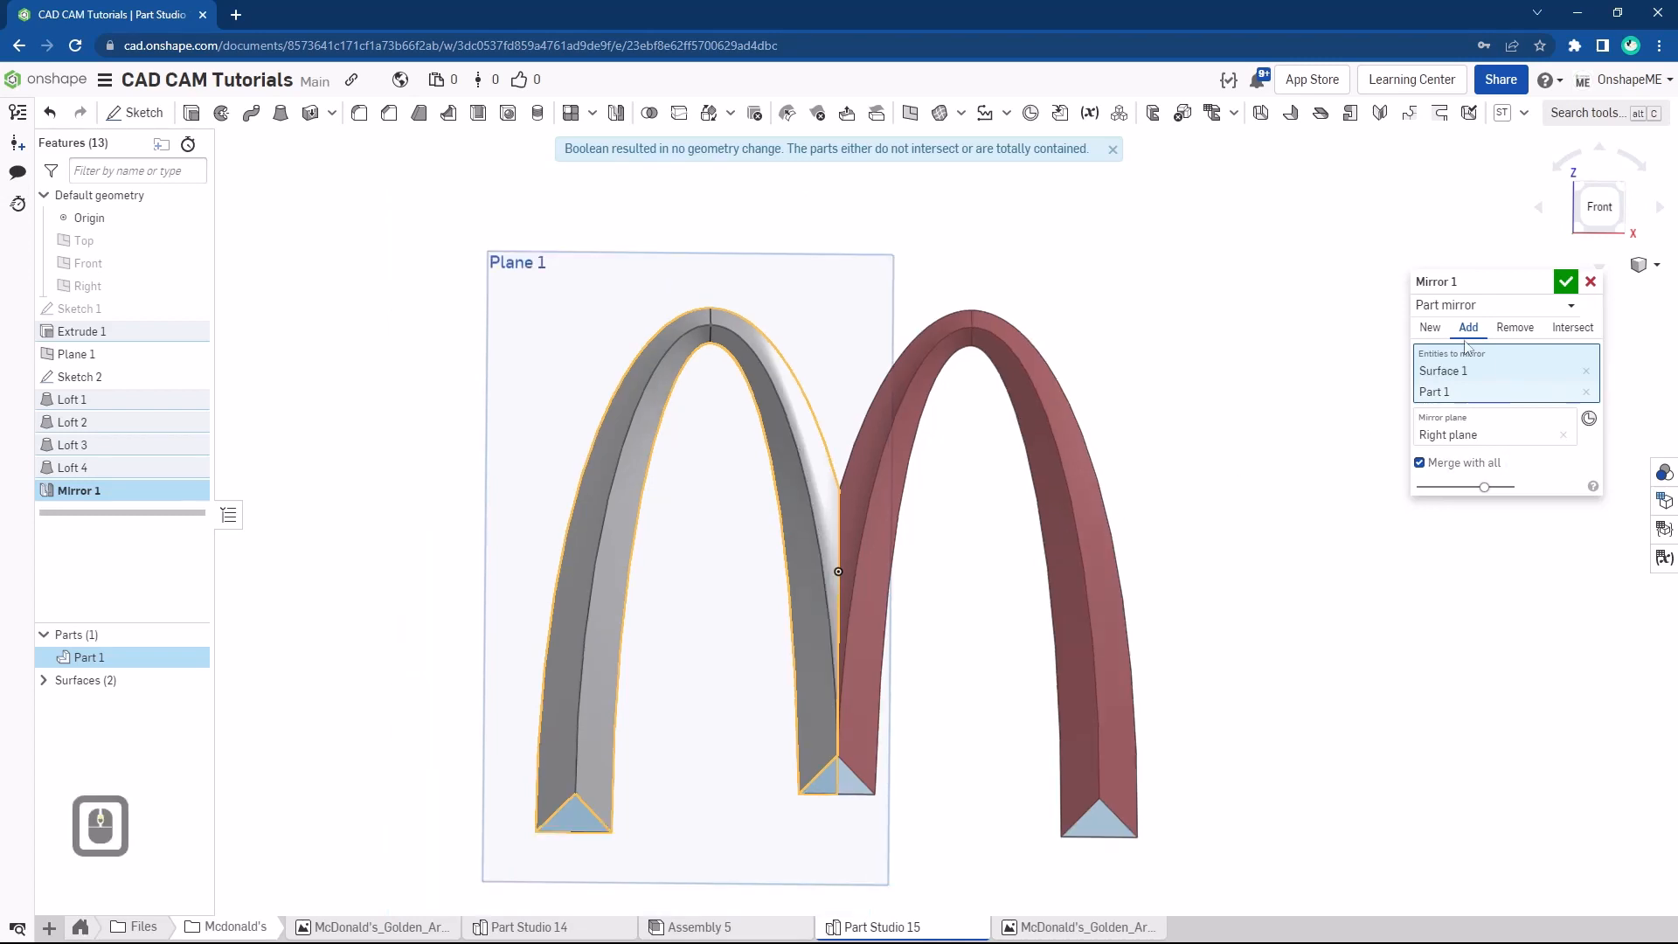
Set the mirror result to New and accept the feature
left_click(1430, 330)
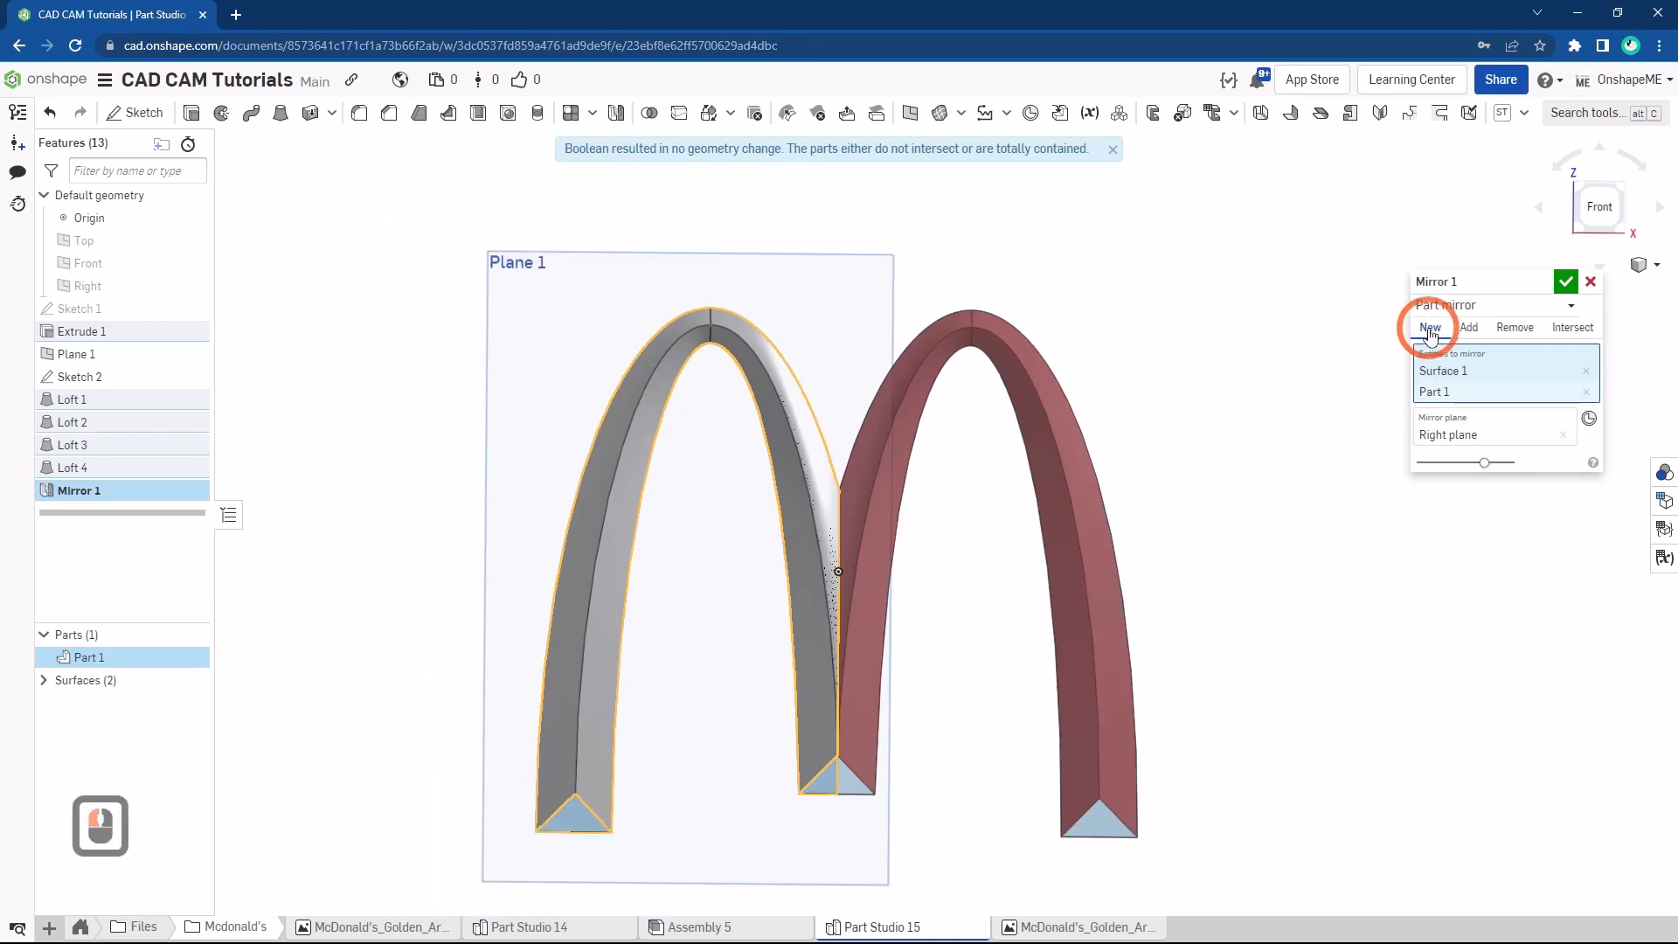
left_click(1566, 282)
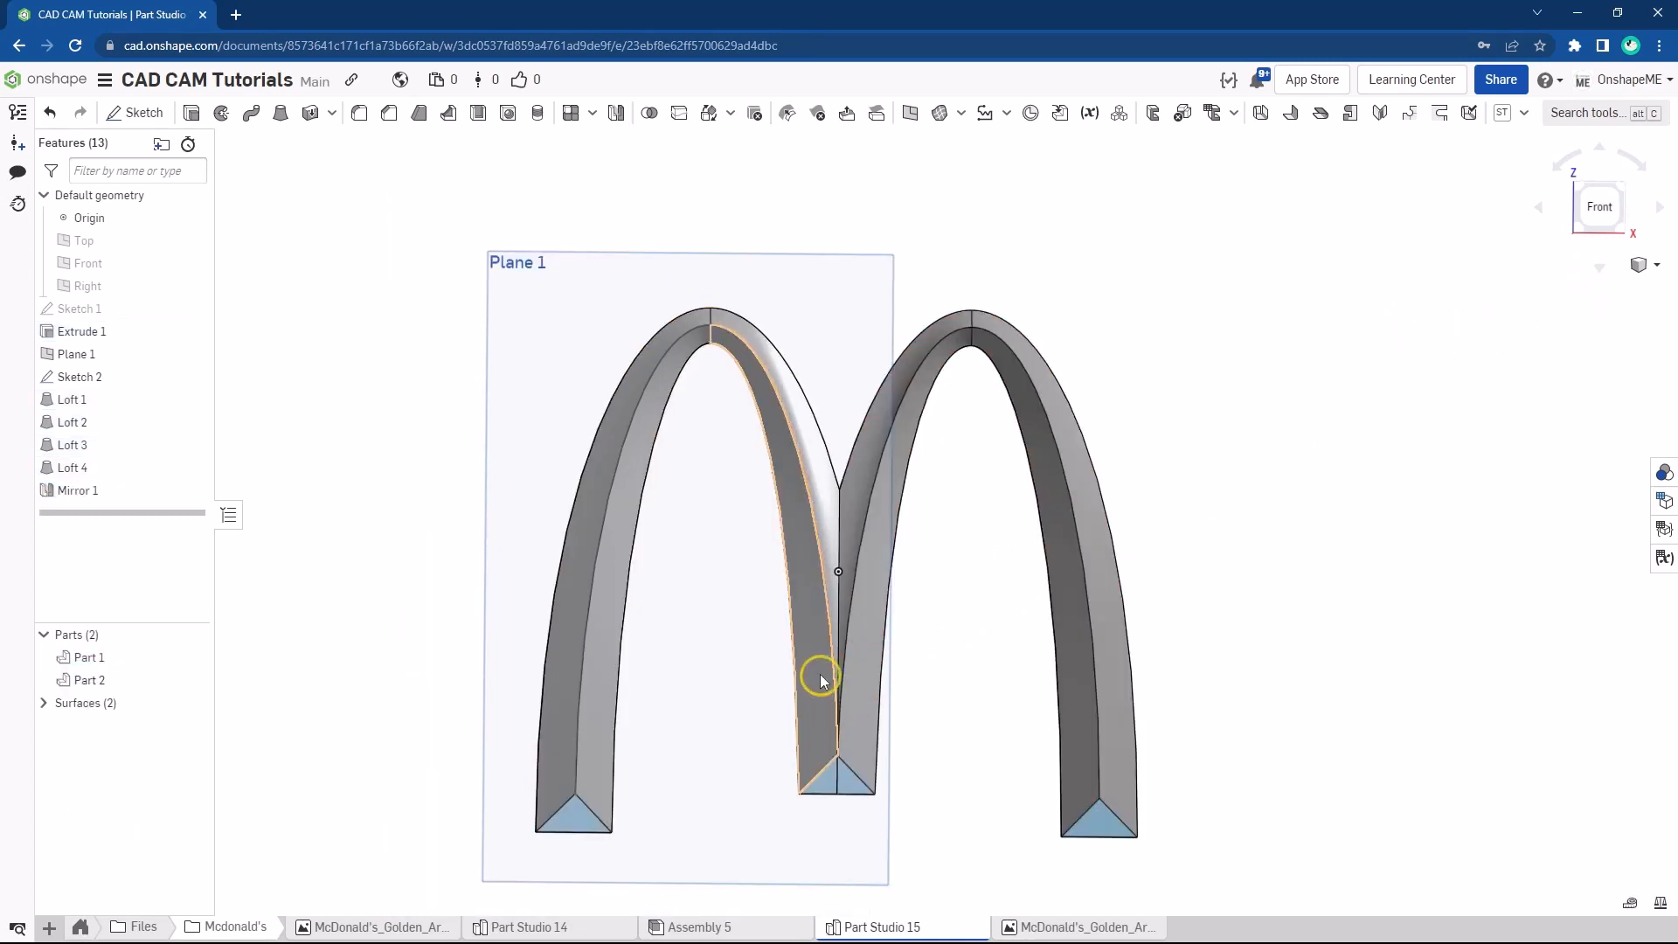
Loft a surface between the two slanted edges at the left arch's outer leg base, using Add with Merge with all
right_click_drag(817, 674, 805, 657)
scroll(843, 748, "up", 5)
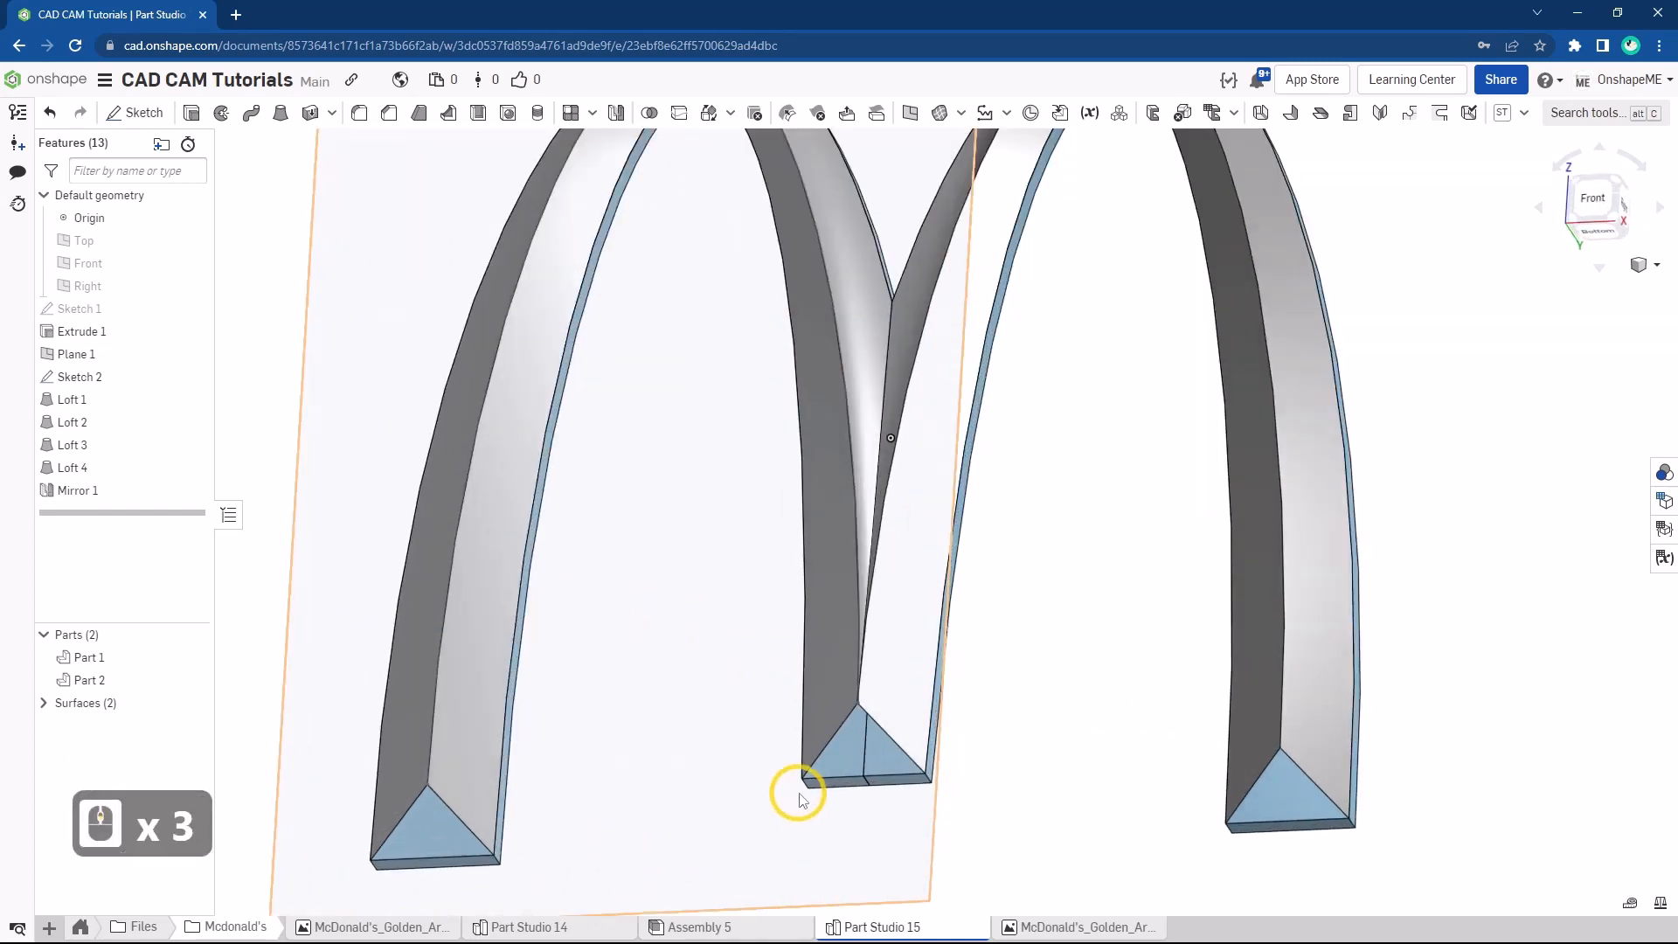
scroll(910, 718, "down", 3)
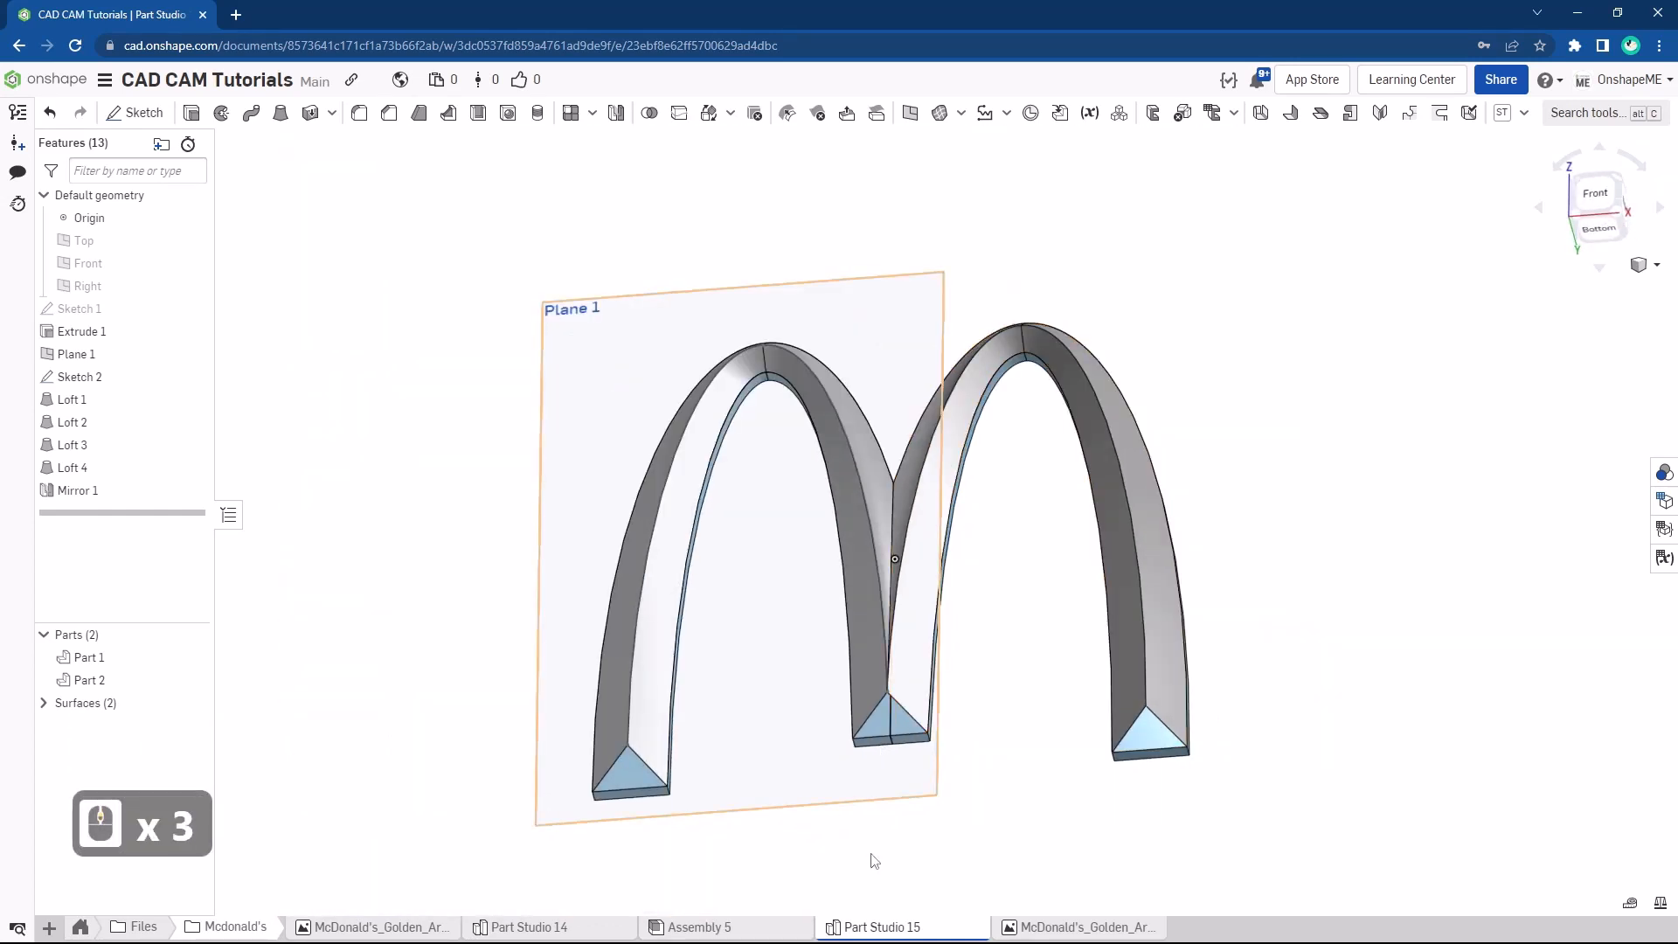
right_click_drag(877, 782, 628, 494)
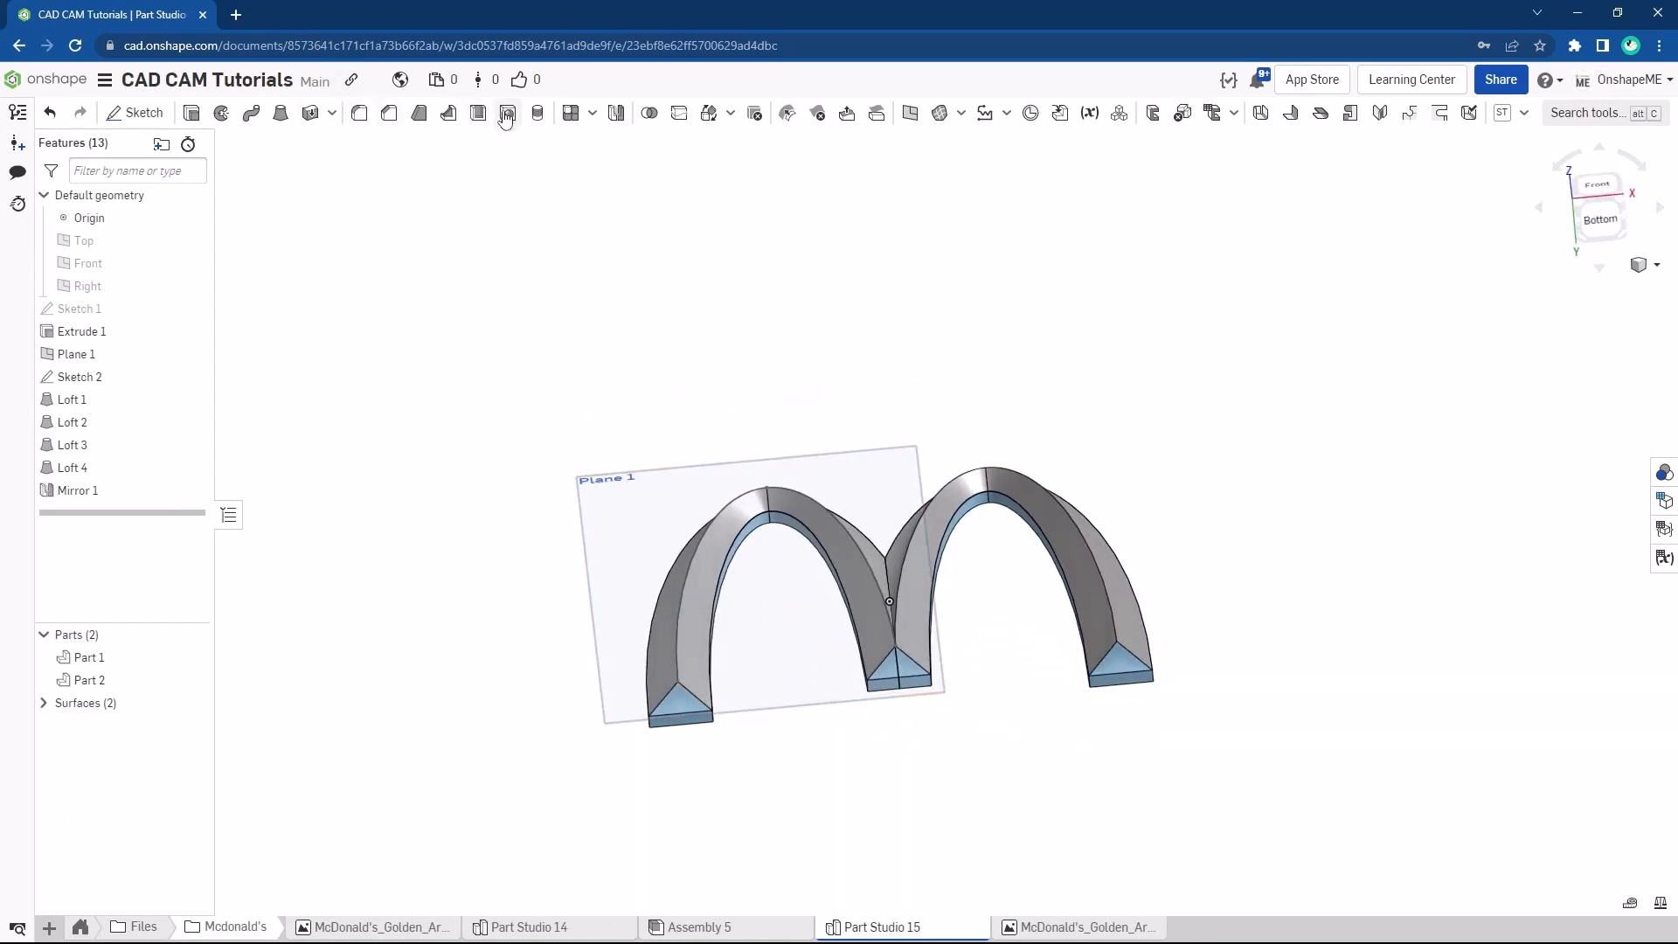
left_click(280, 112)
scroll(711, 752, "up", 3)
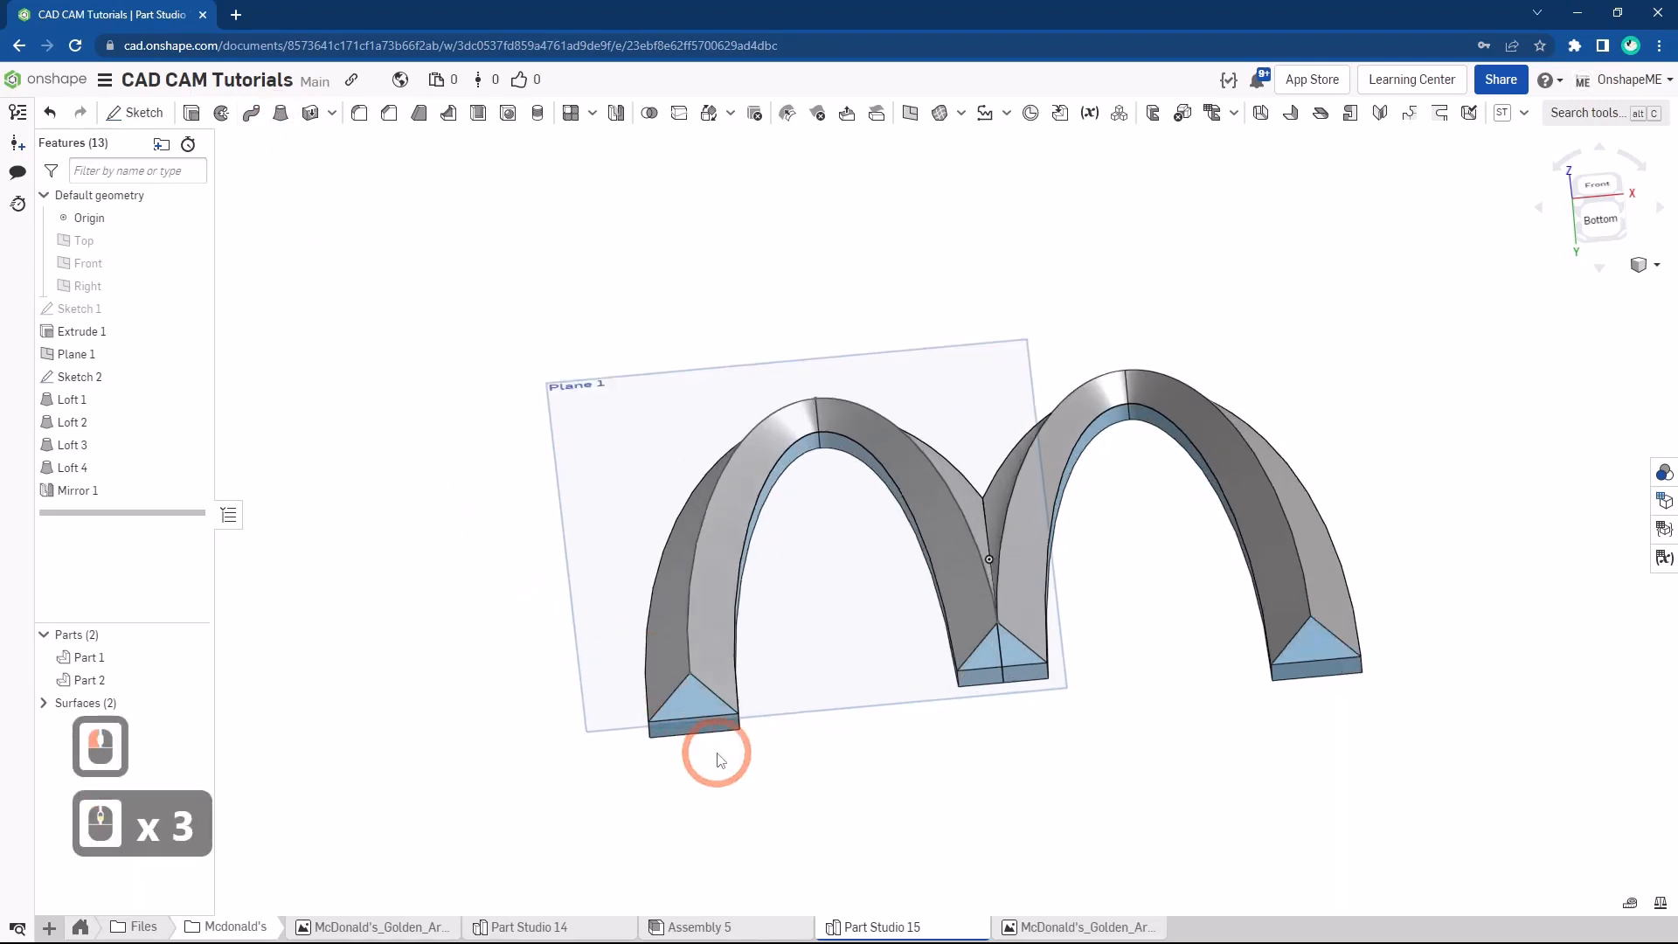
left_click(666, 676)
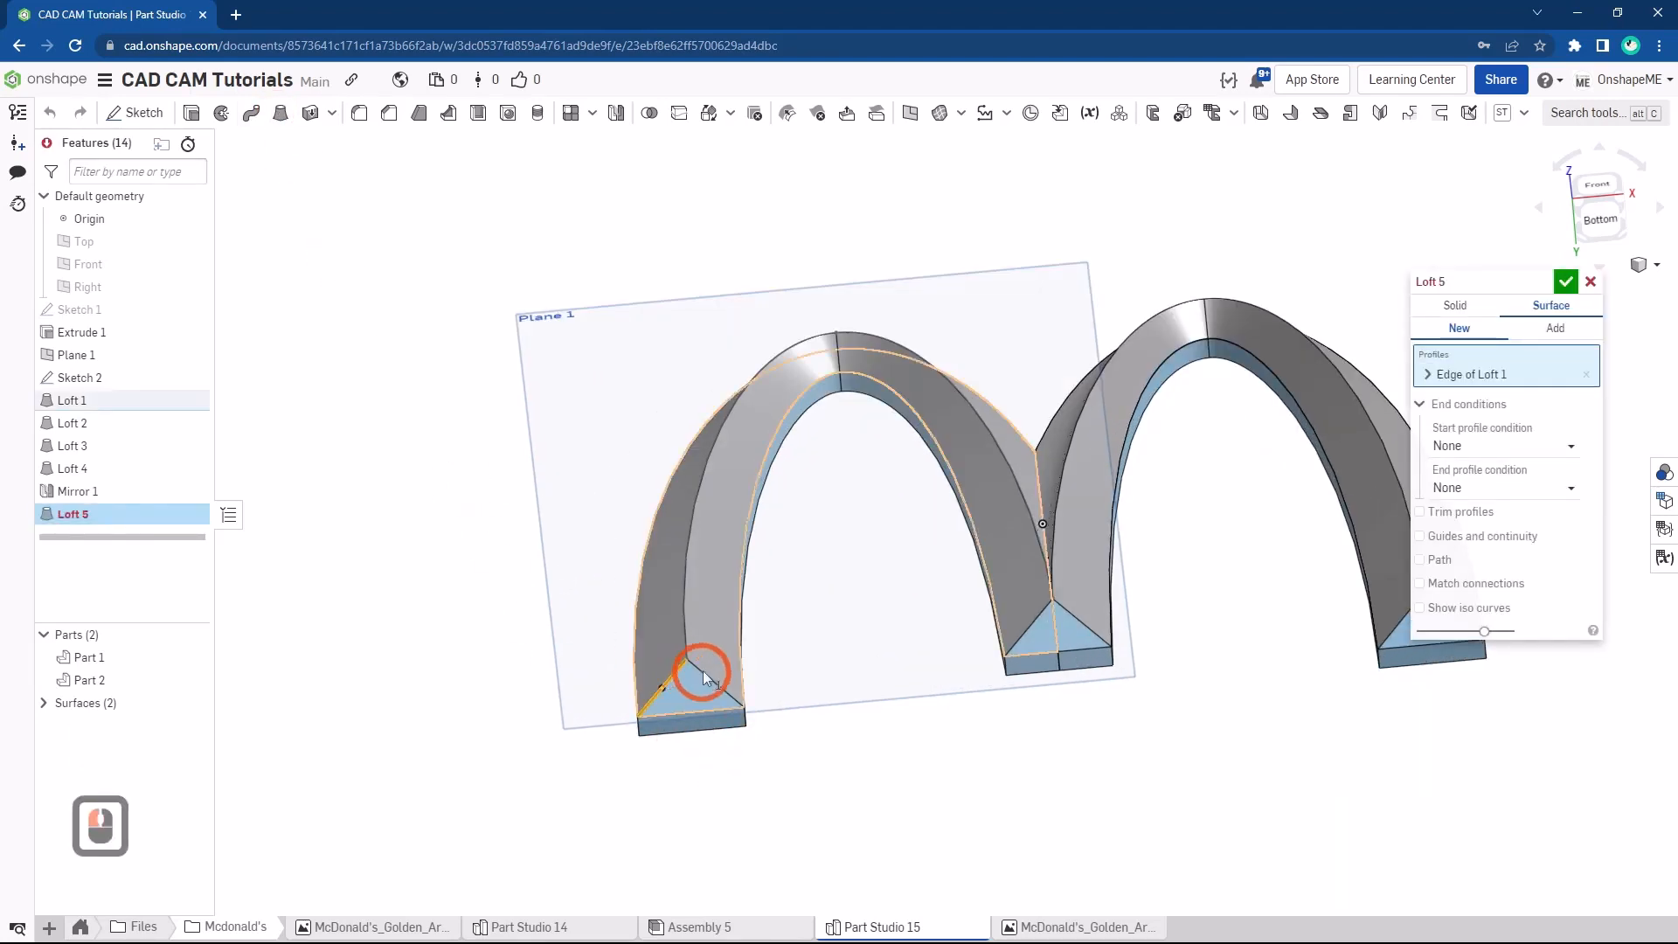
left_click(704, 671)
left_click(1380, 565)
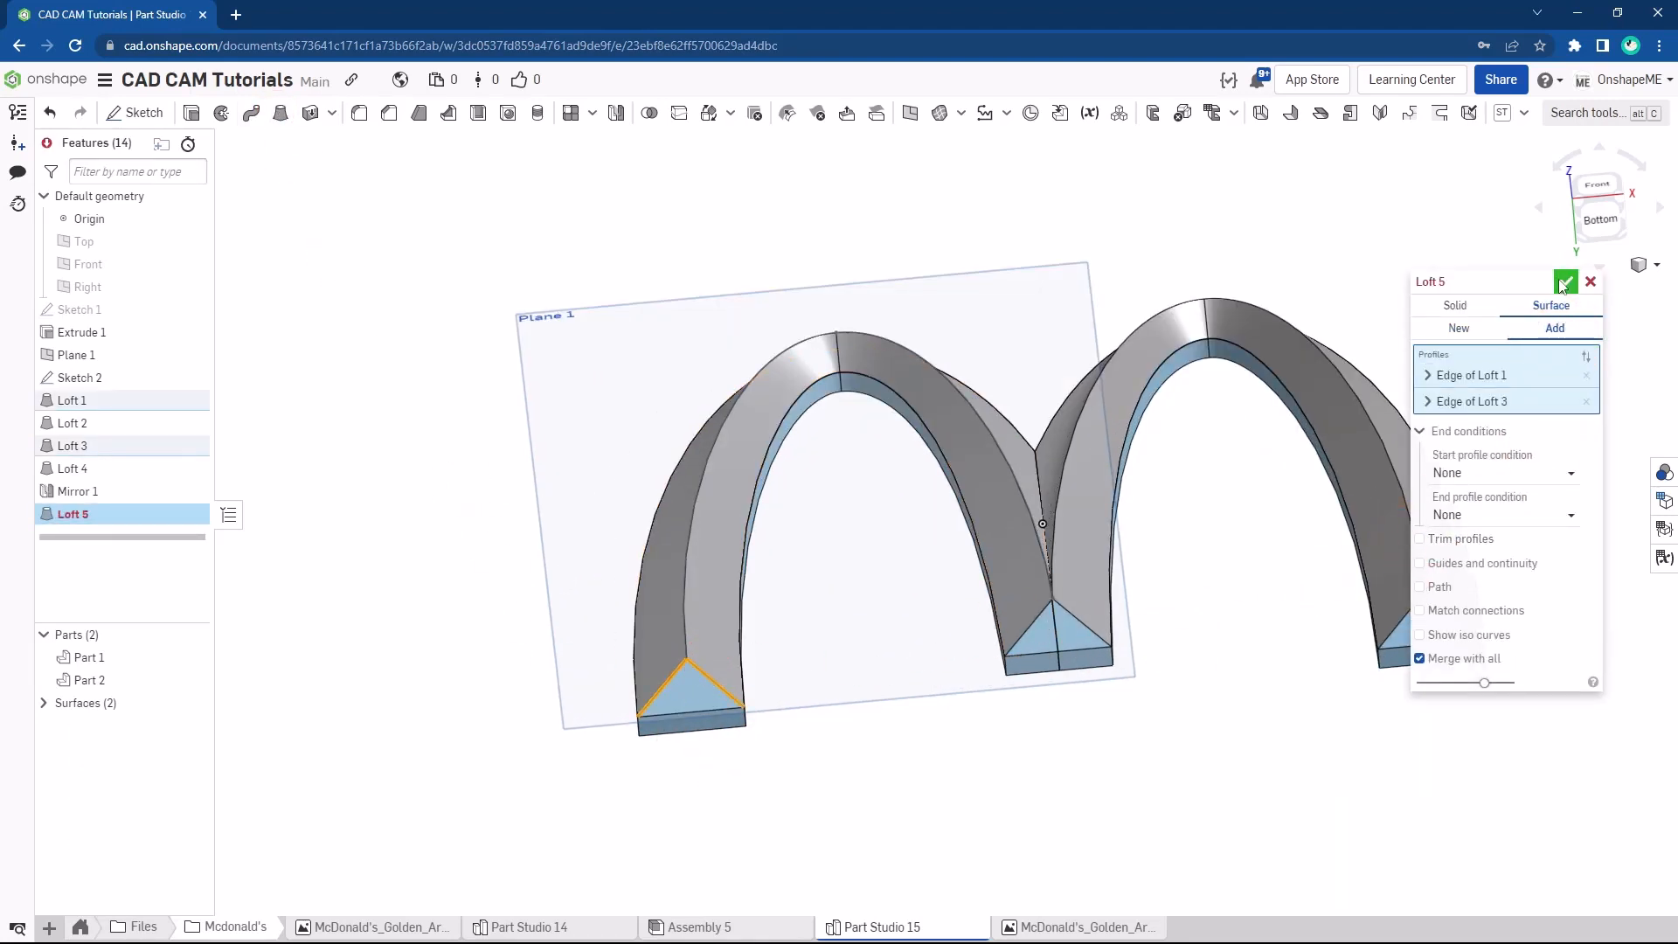
left_click(1564, 283)
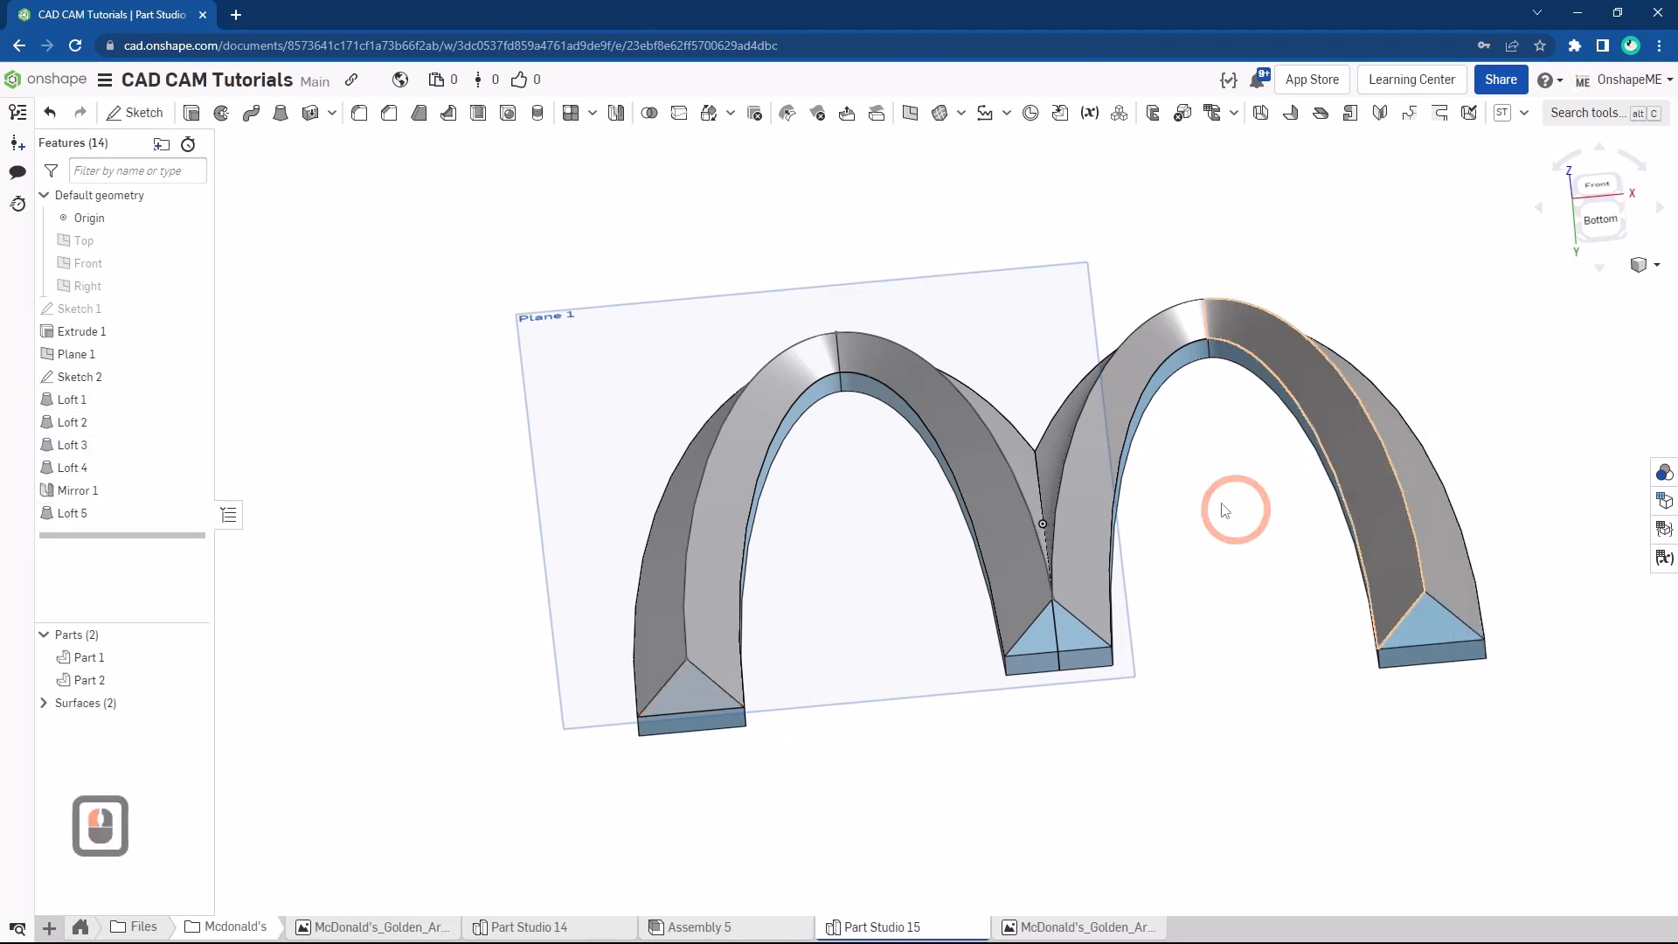
Loft a surface between the two slanted edges at the right arch's outer leg base, using Add with Merge with all
left_click(282, 115)
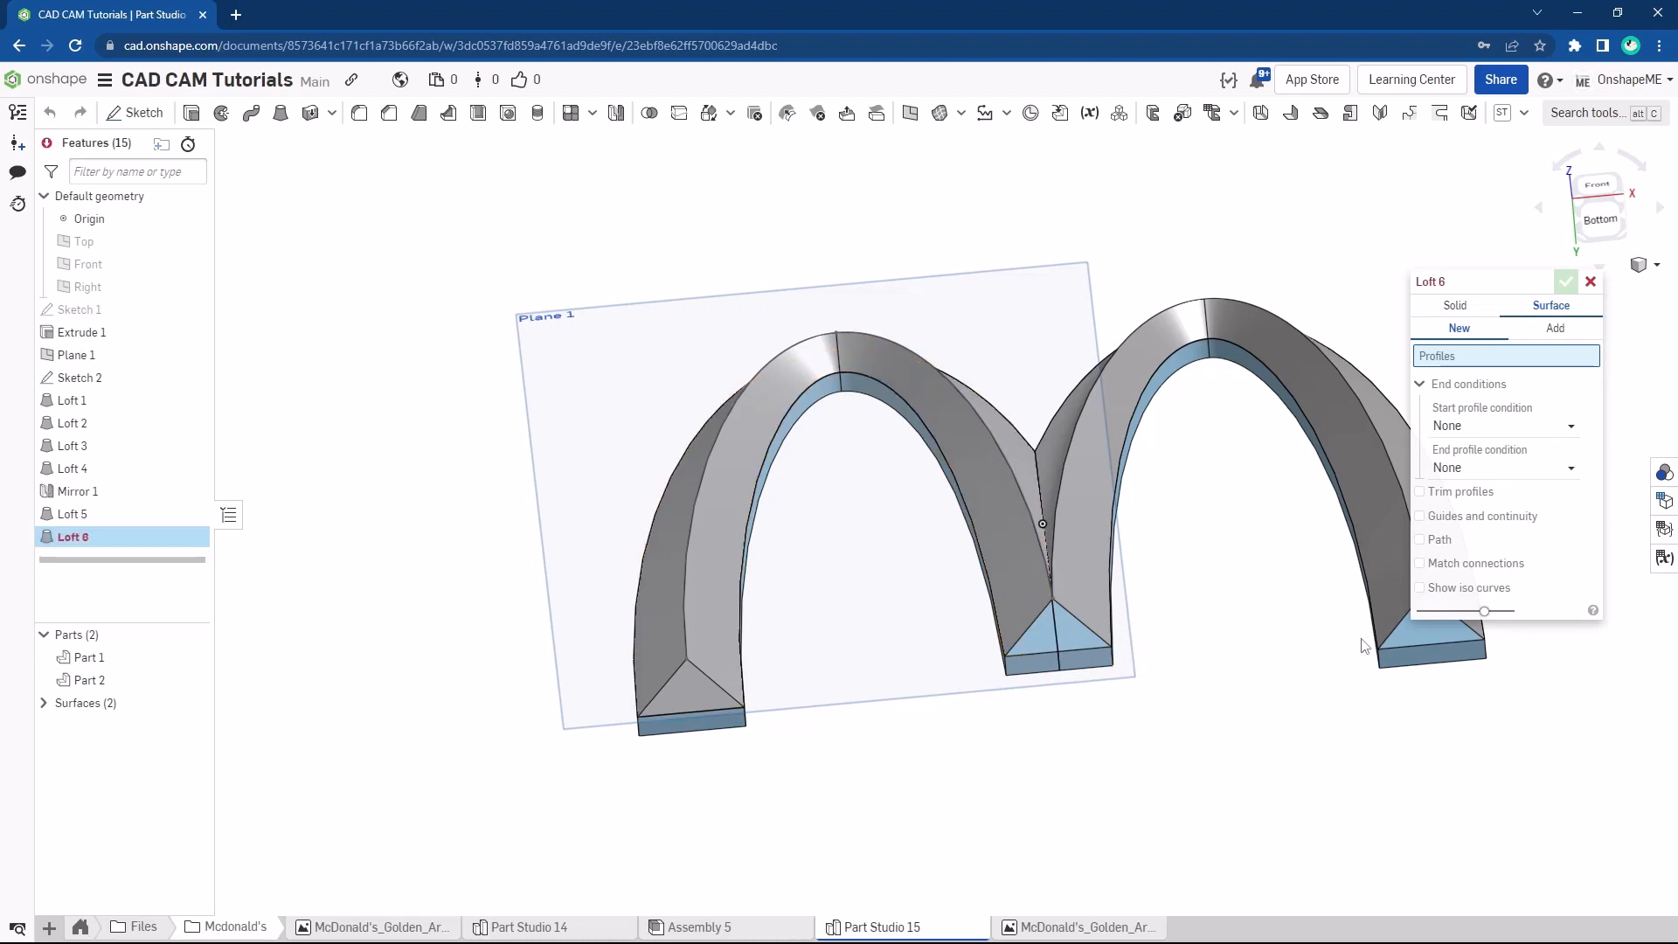
left_click(1390, 642)
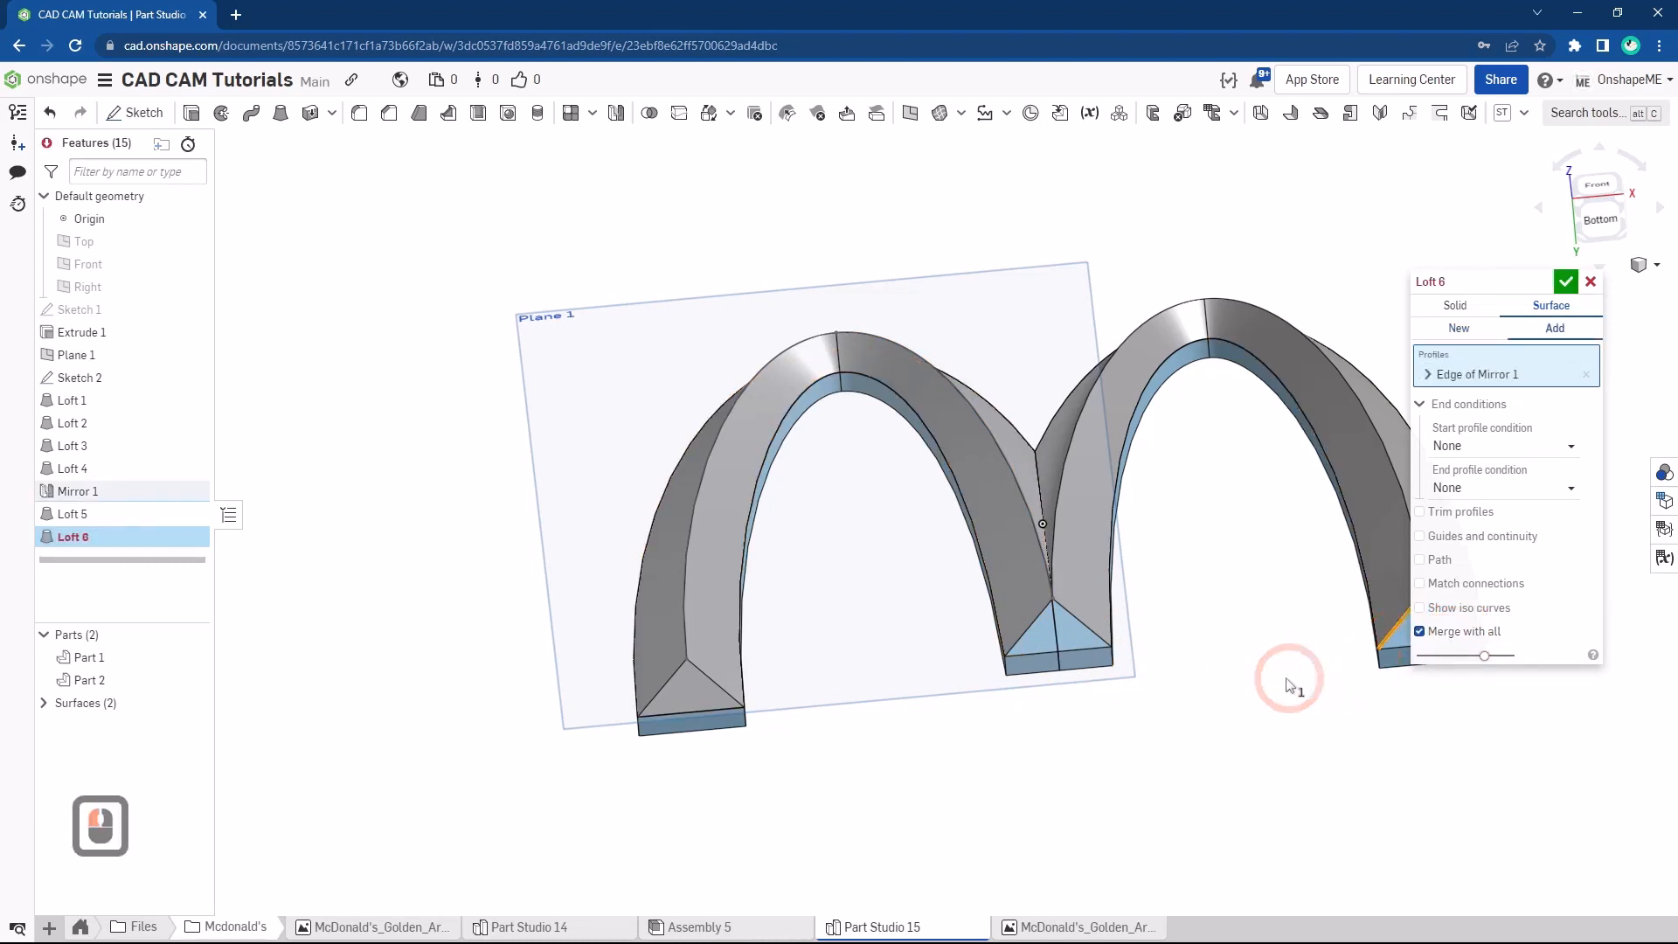
middle_click_drag(1084, 732, 946, 769, "ctrl")
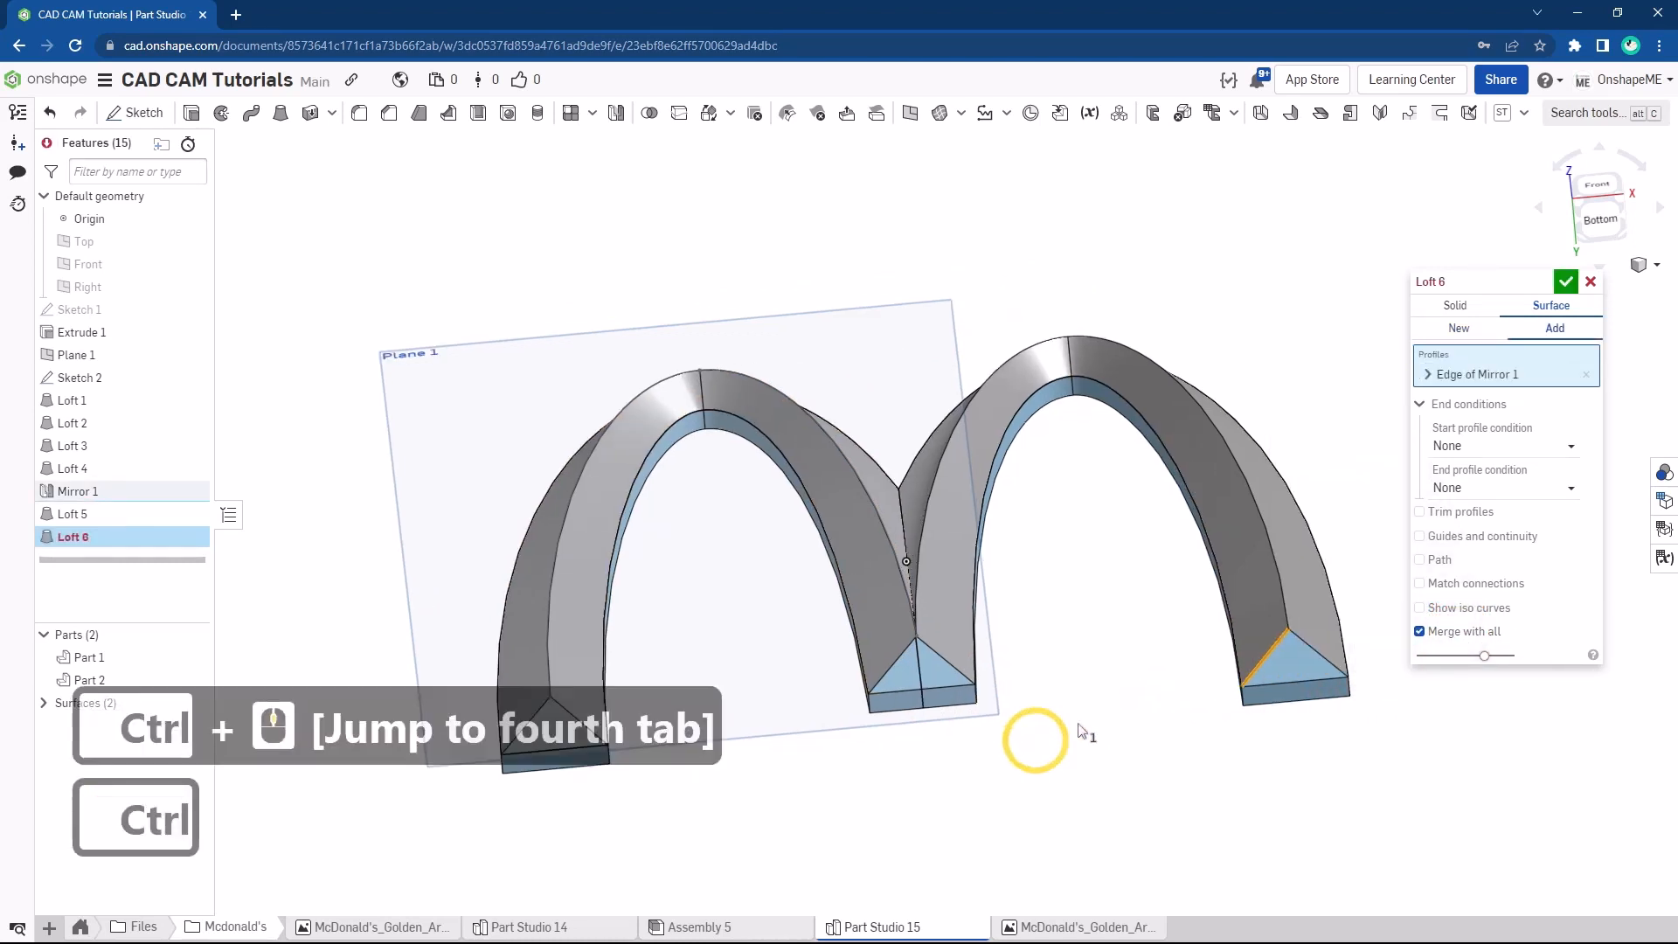
left_click(1308, 648)
left_click(1307, 651)
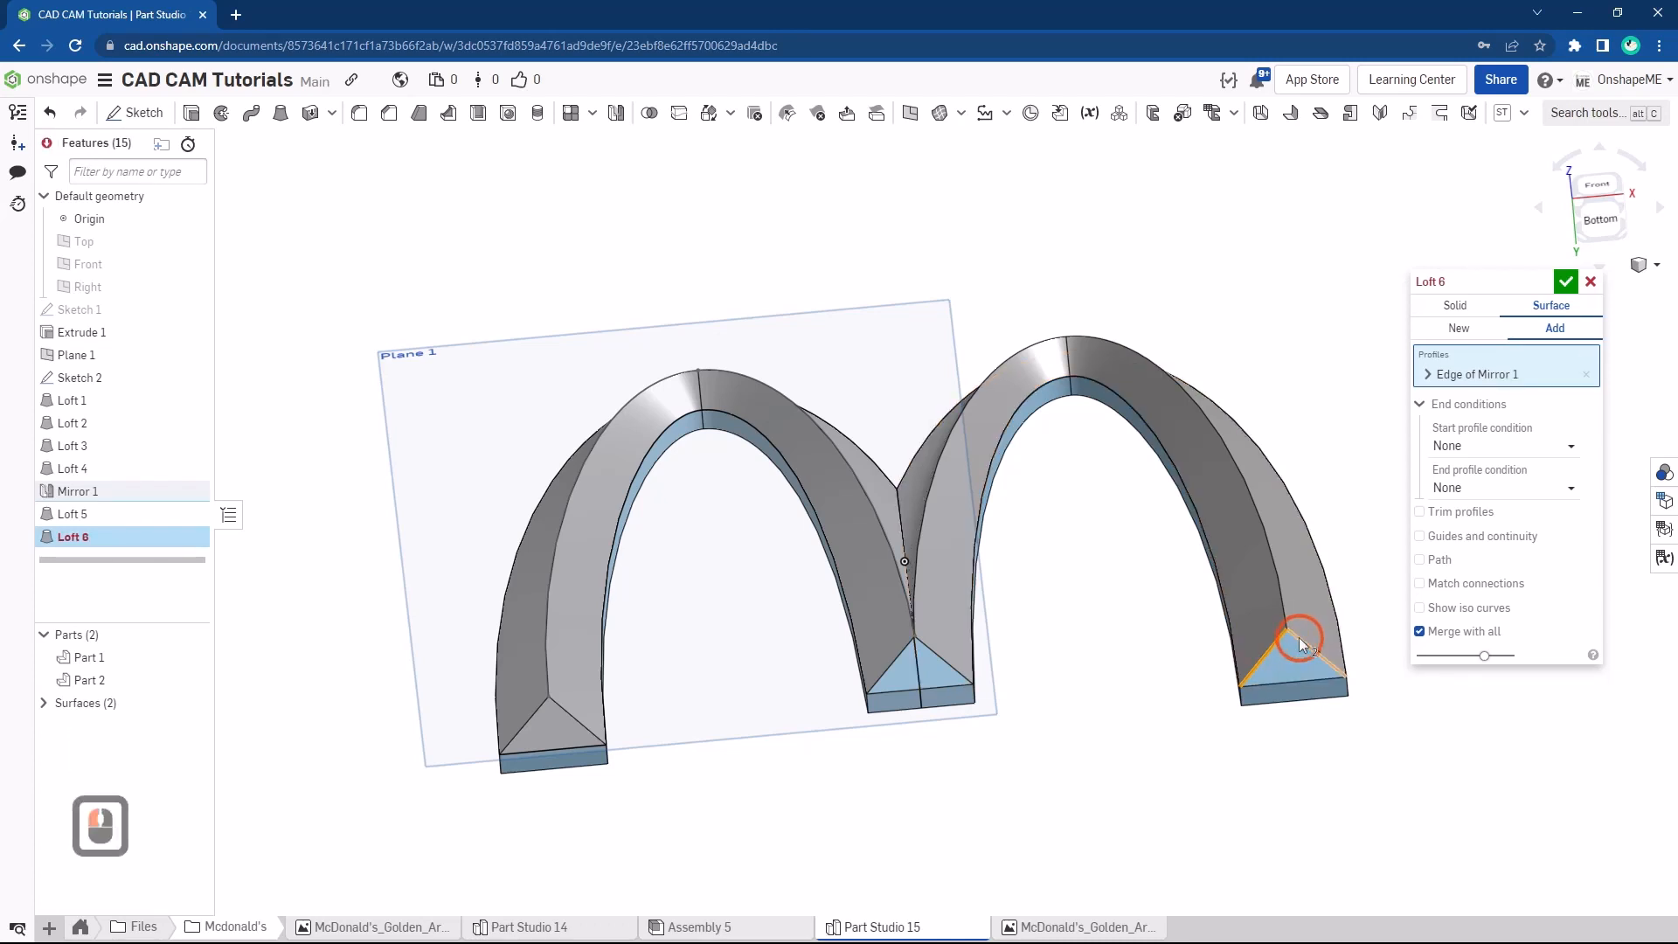
left_click(1300, 644)
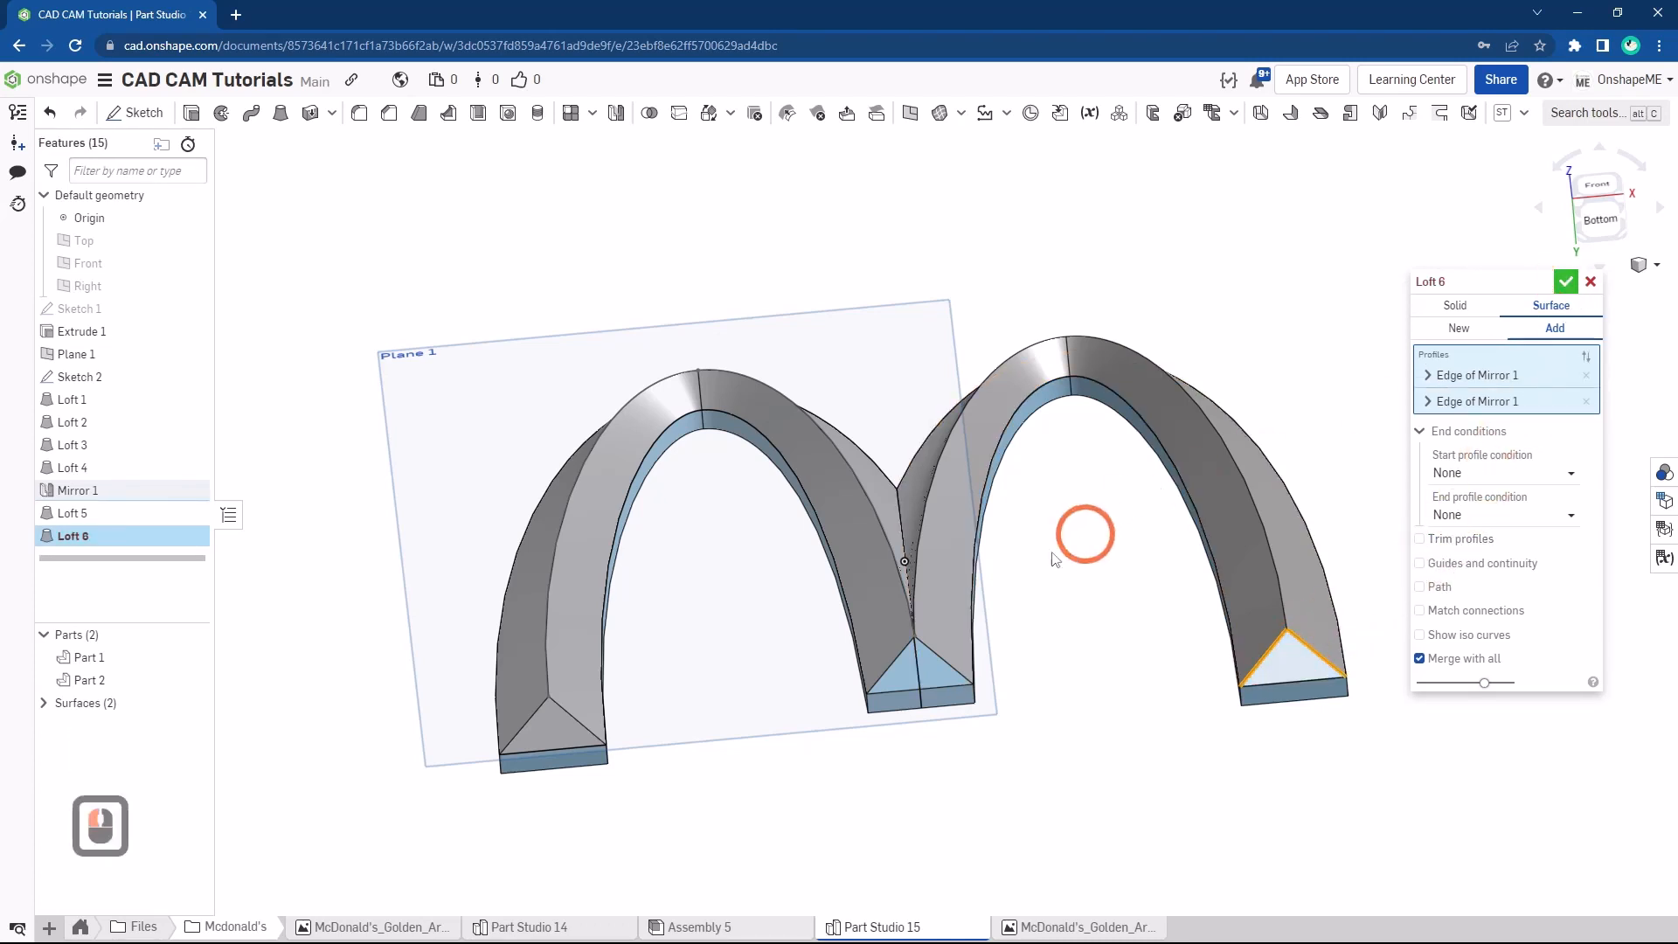
left_click(281, 114)
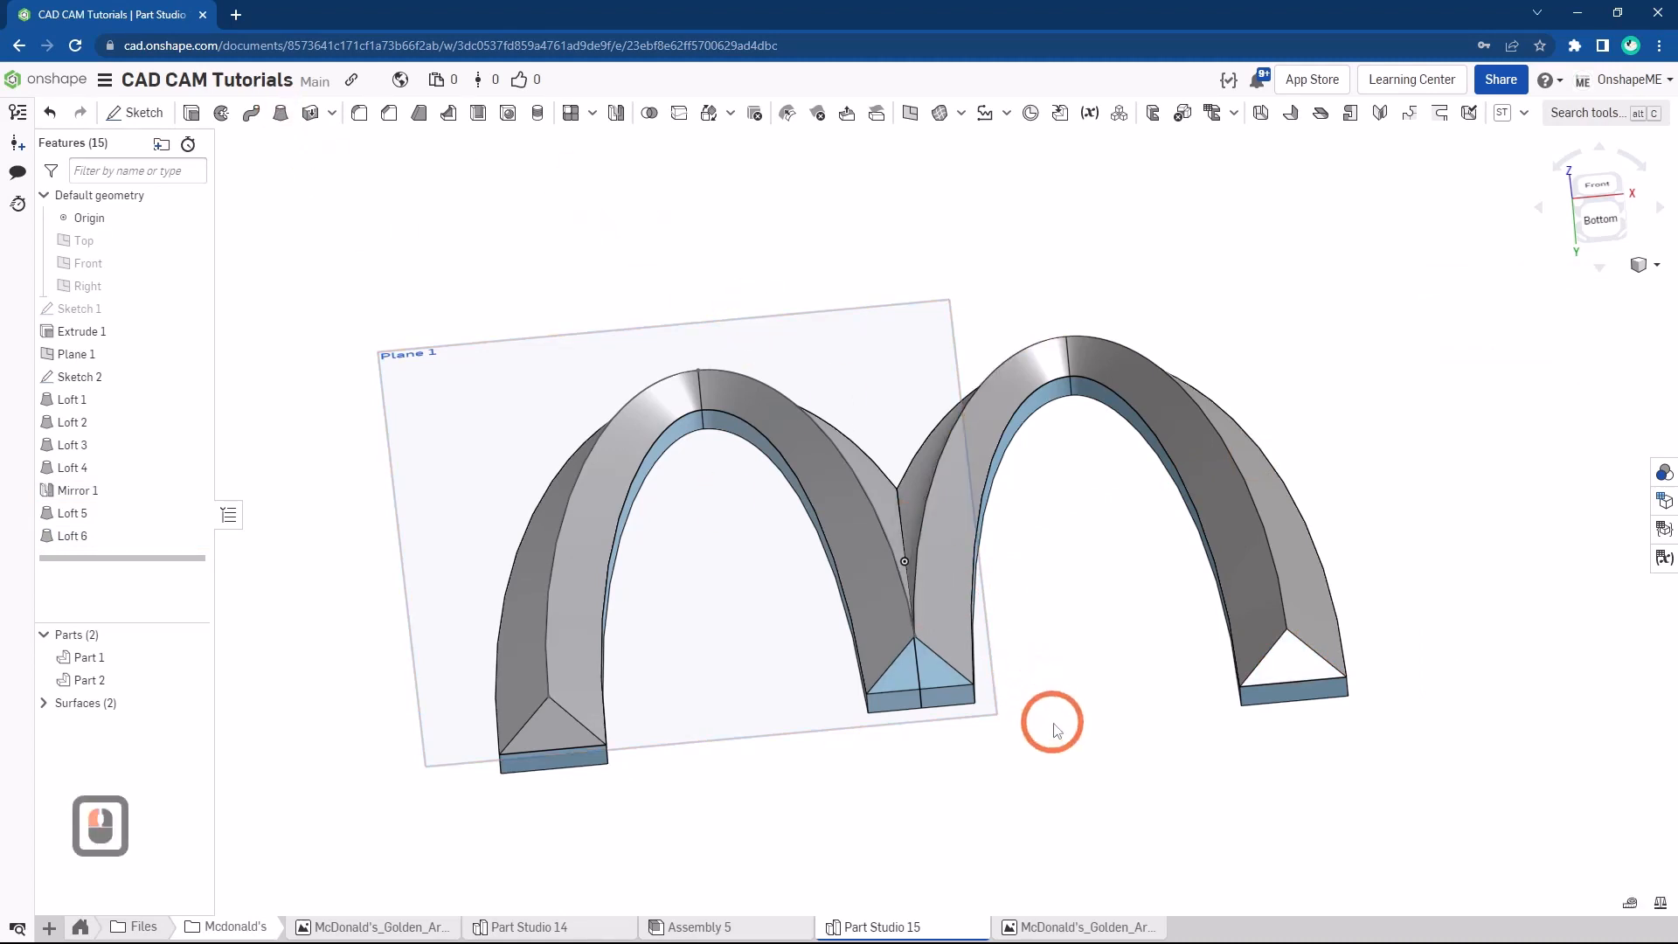
left_click(890, 666)
left_click(884, 670)
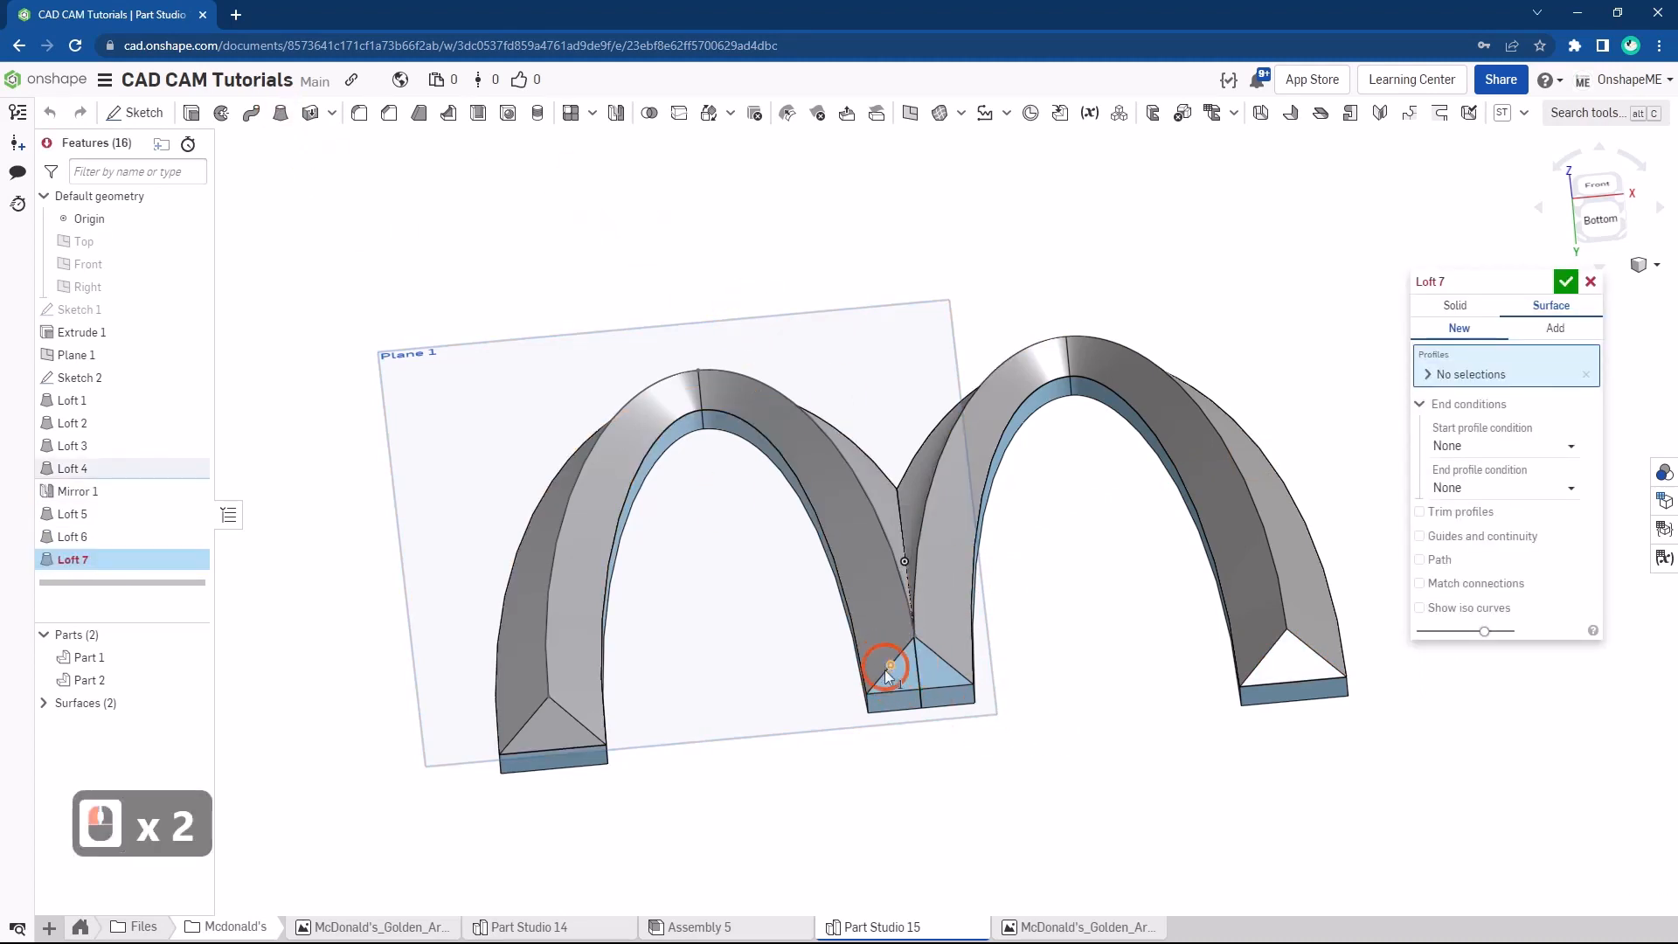
left_click(932, 666)
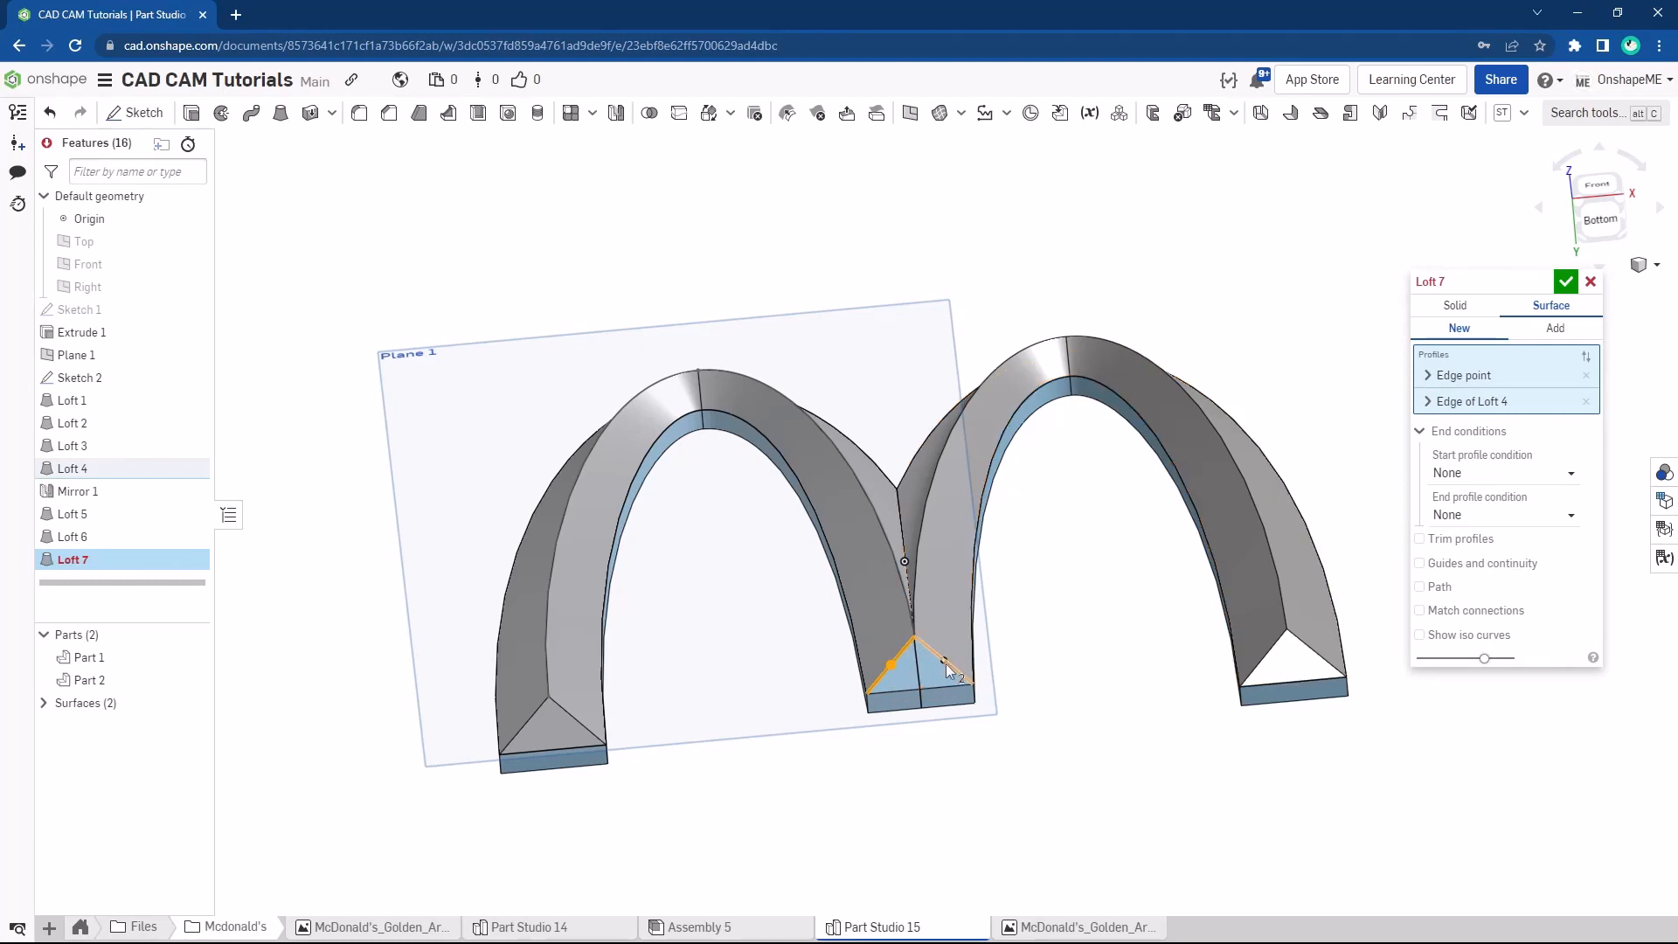
left_click(952, 668)
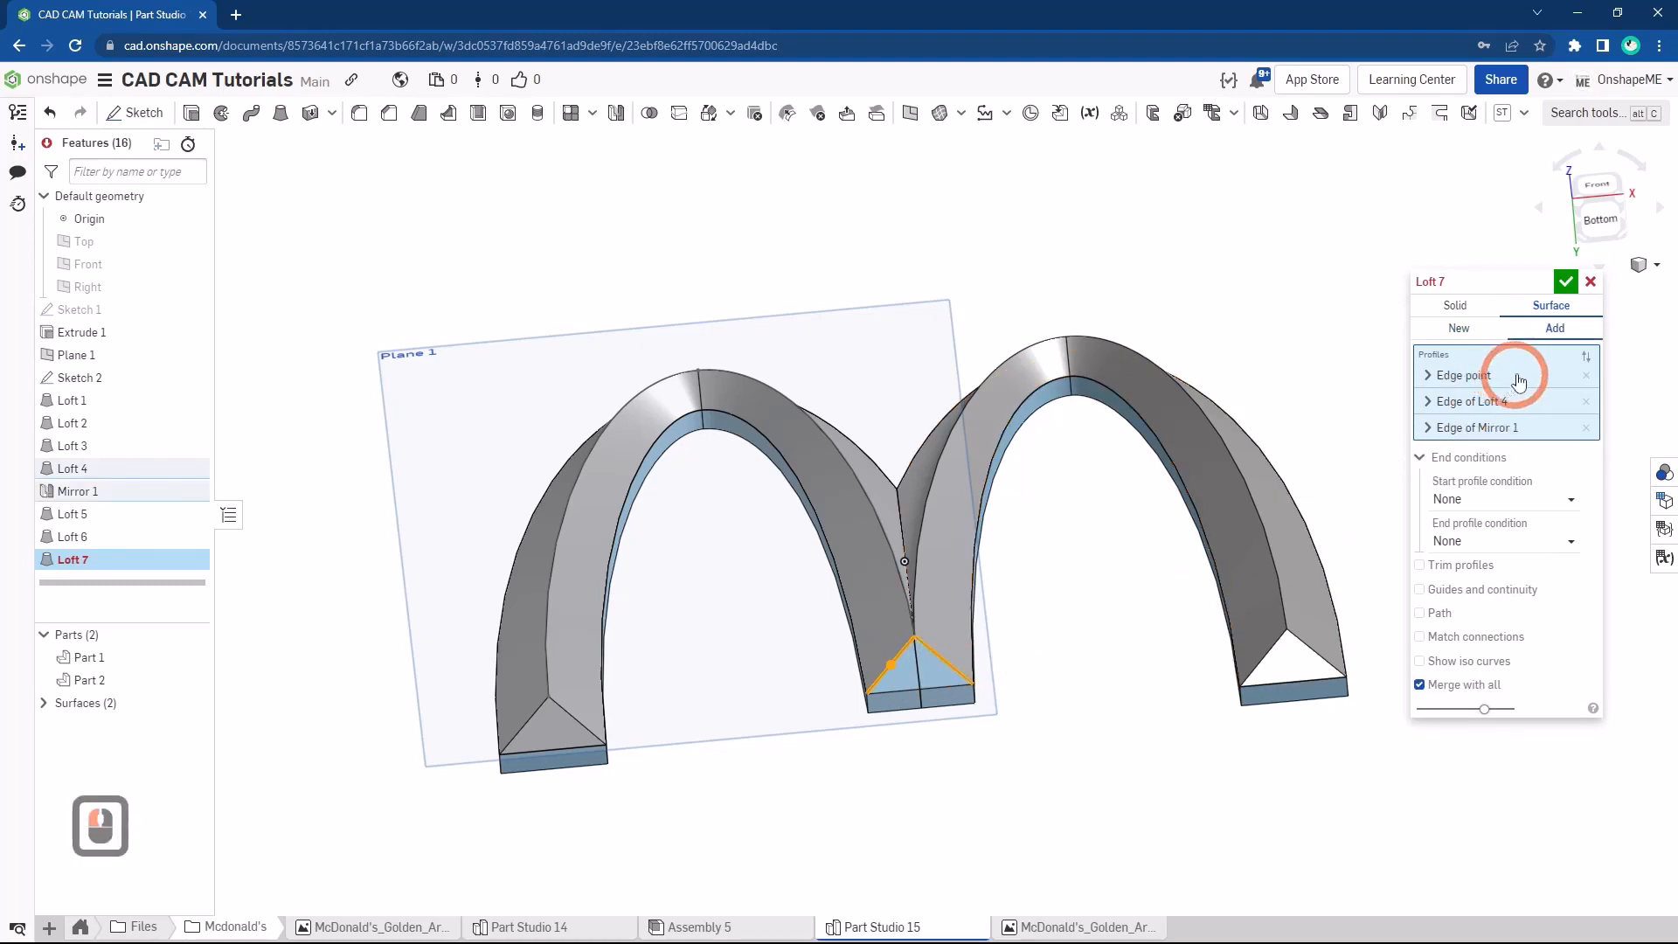
scroll(917, 686, "down", 4)
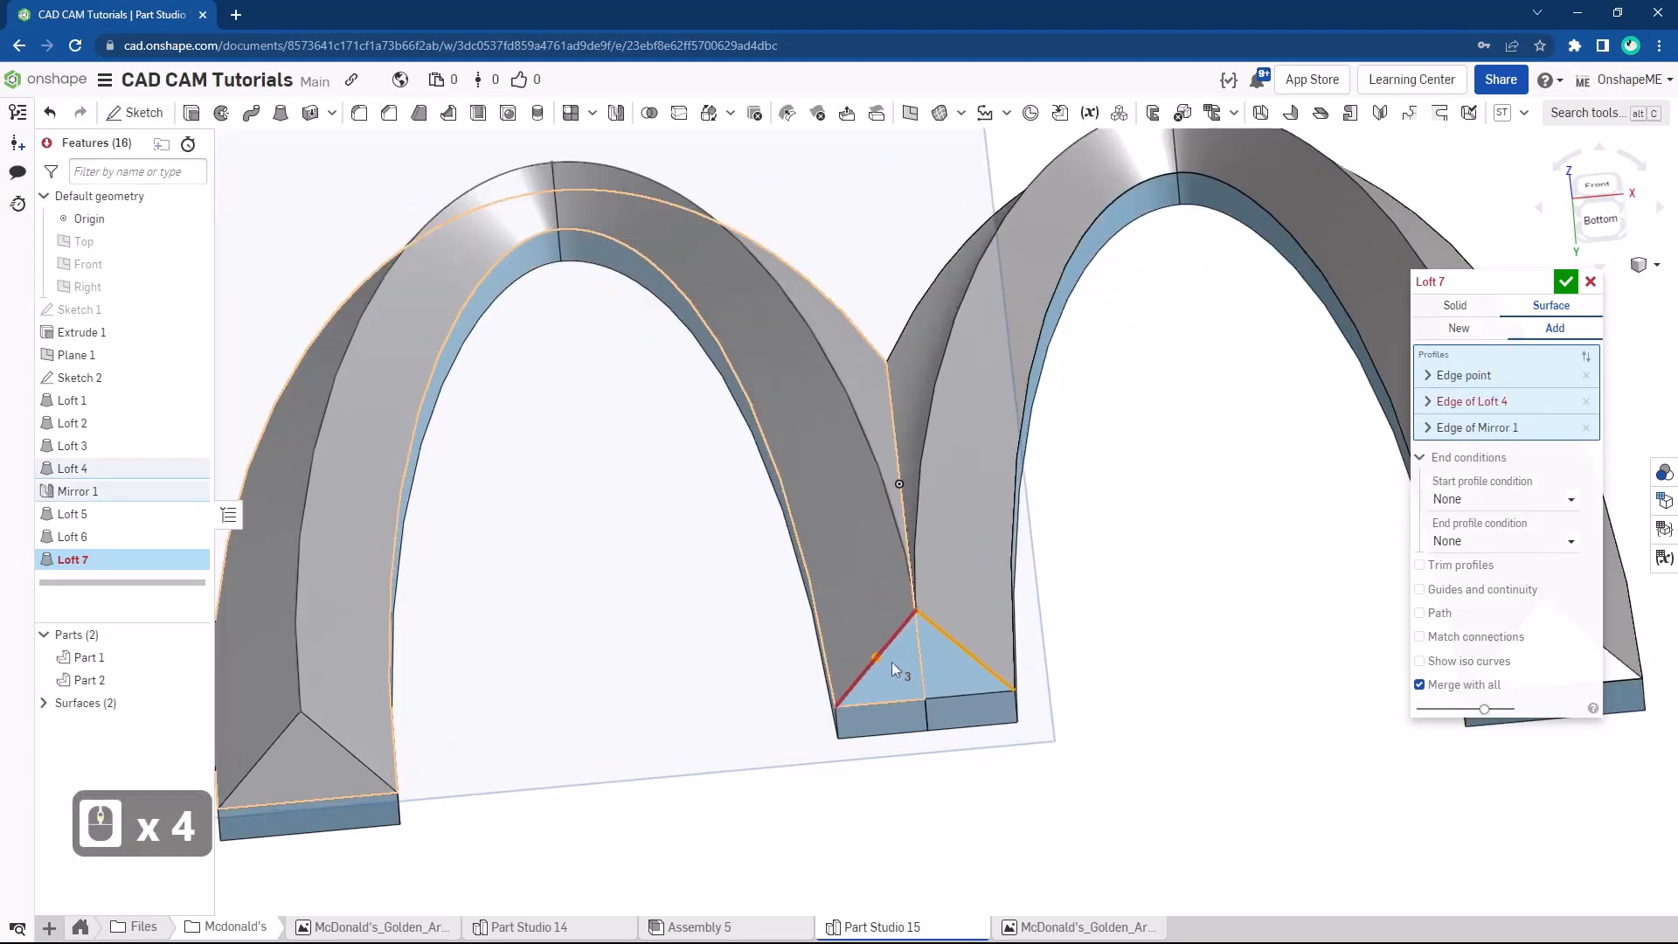
left_click(873, 655)
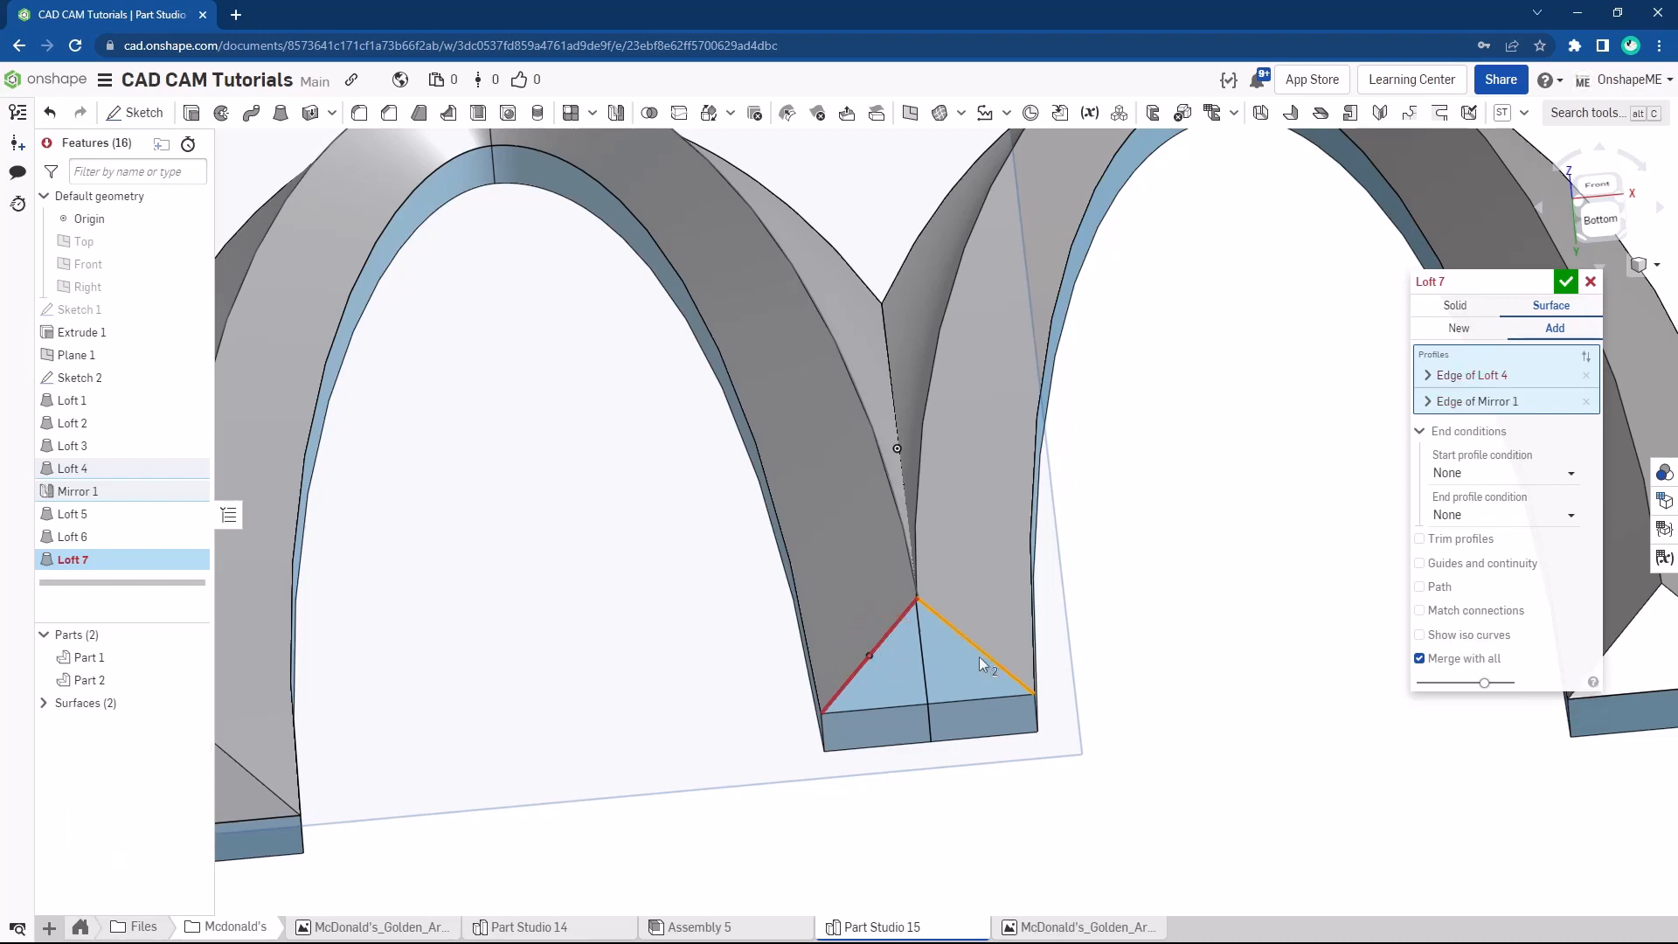
left_click(1587, 377)
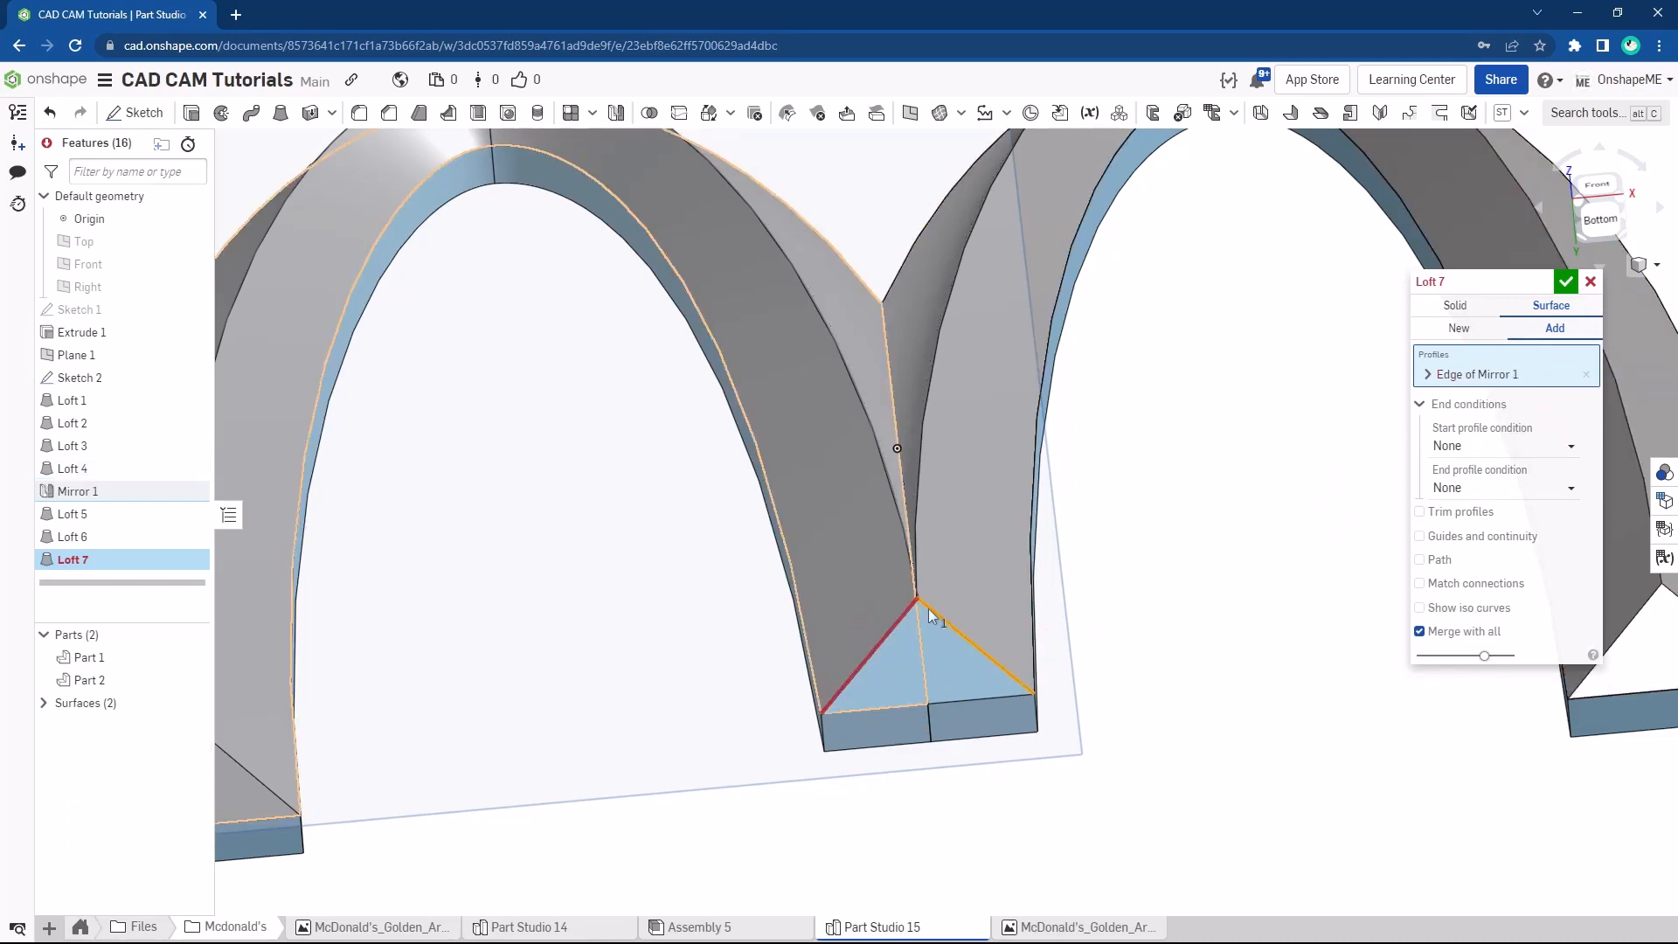
scroll(906, 604, "down", 4)
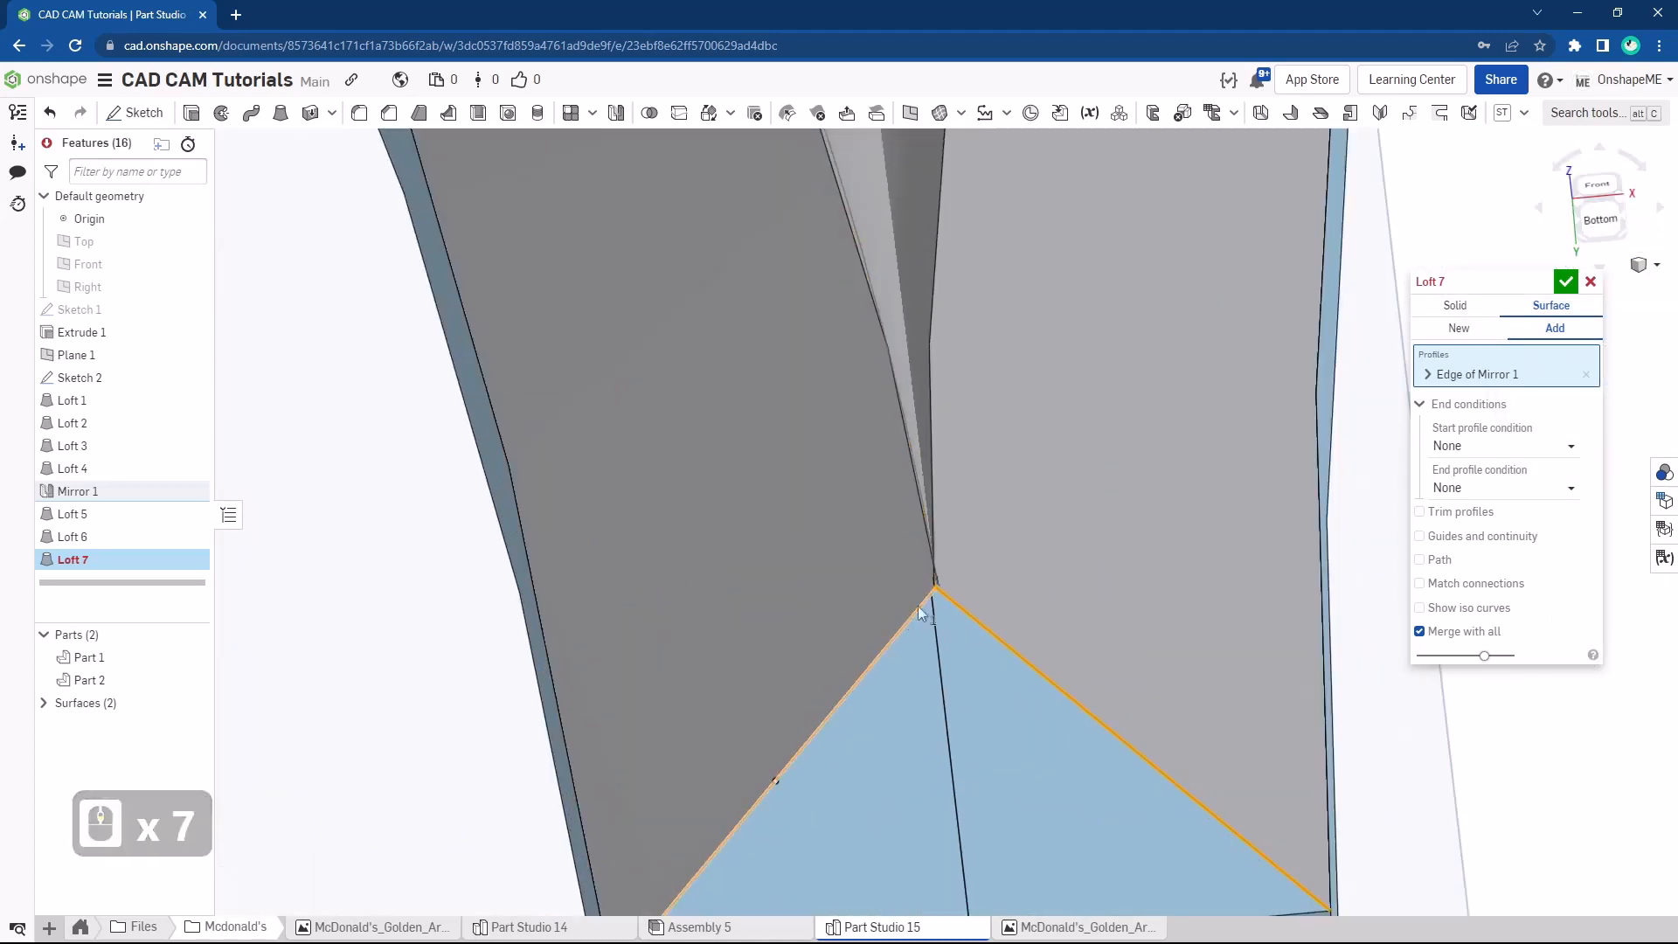
scroll(935, 590, "down", 2)
scroll(894, 642, "up", 11)
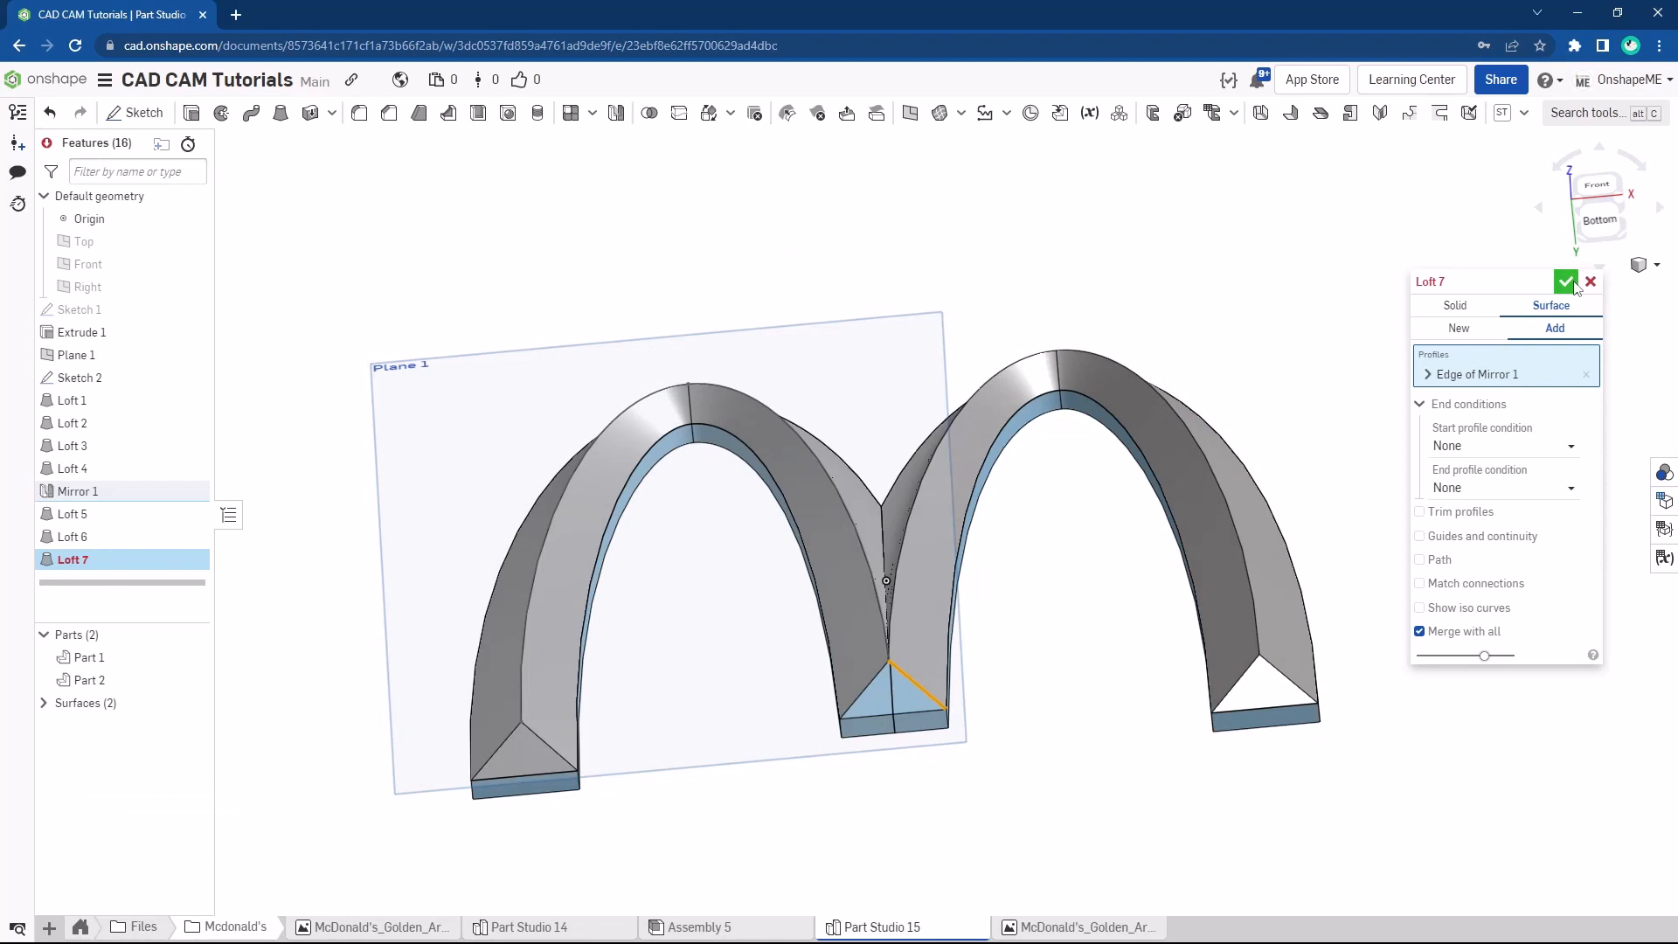
left_click(1589, 282)
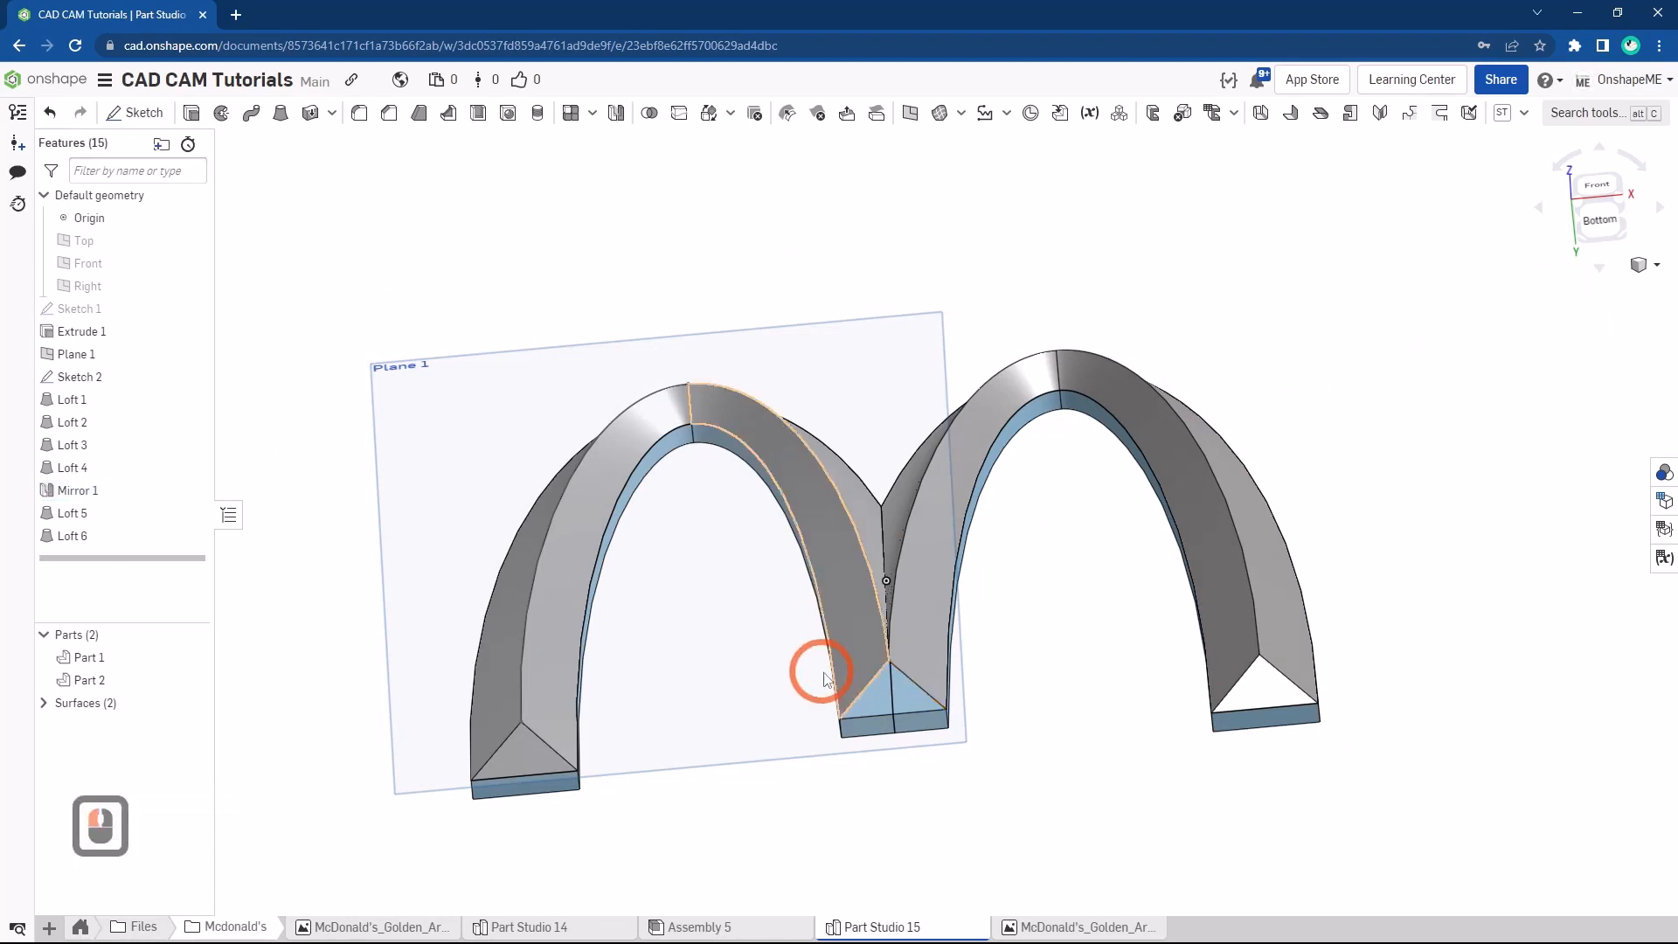
Edit Sketch 2 so the curve's lower inner endpoint is coincident with the extruded half-arch's vertical inner edge, and accept the sketch
right_click(99, 385)
left_click(174, 419)
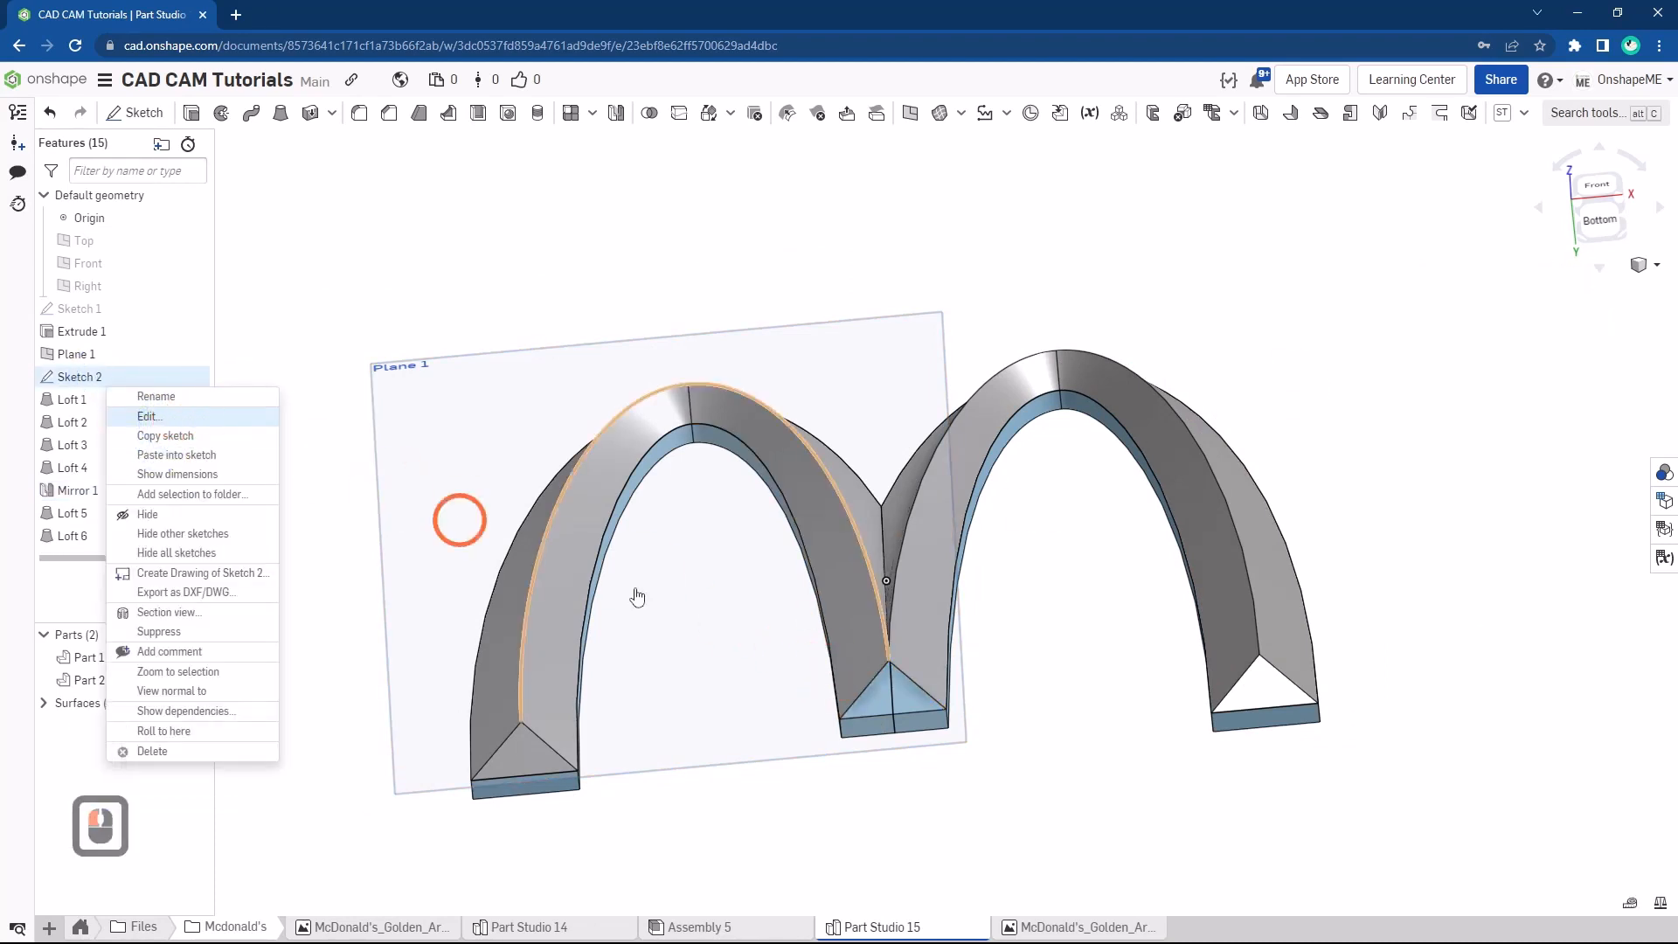
key("n")
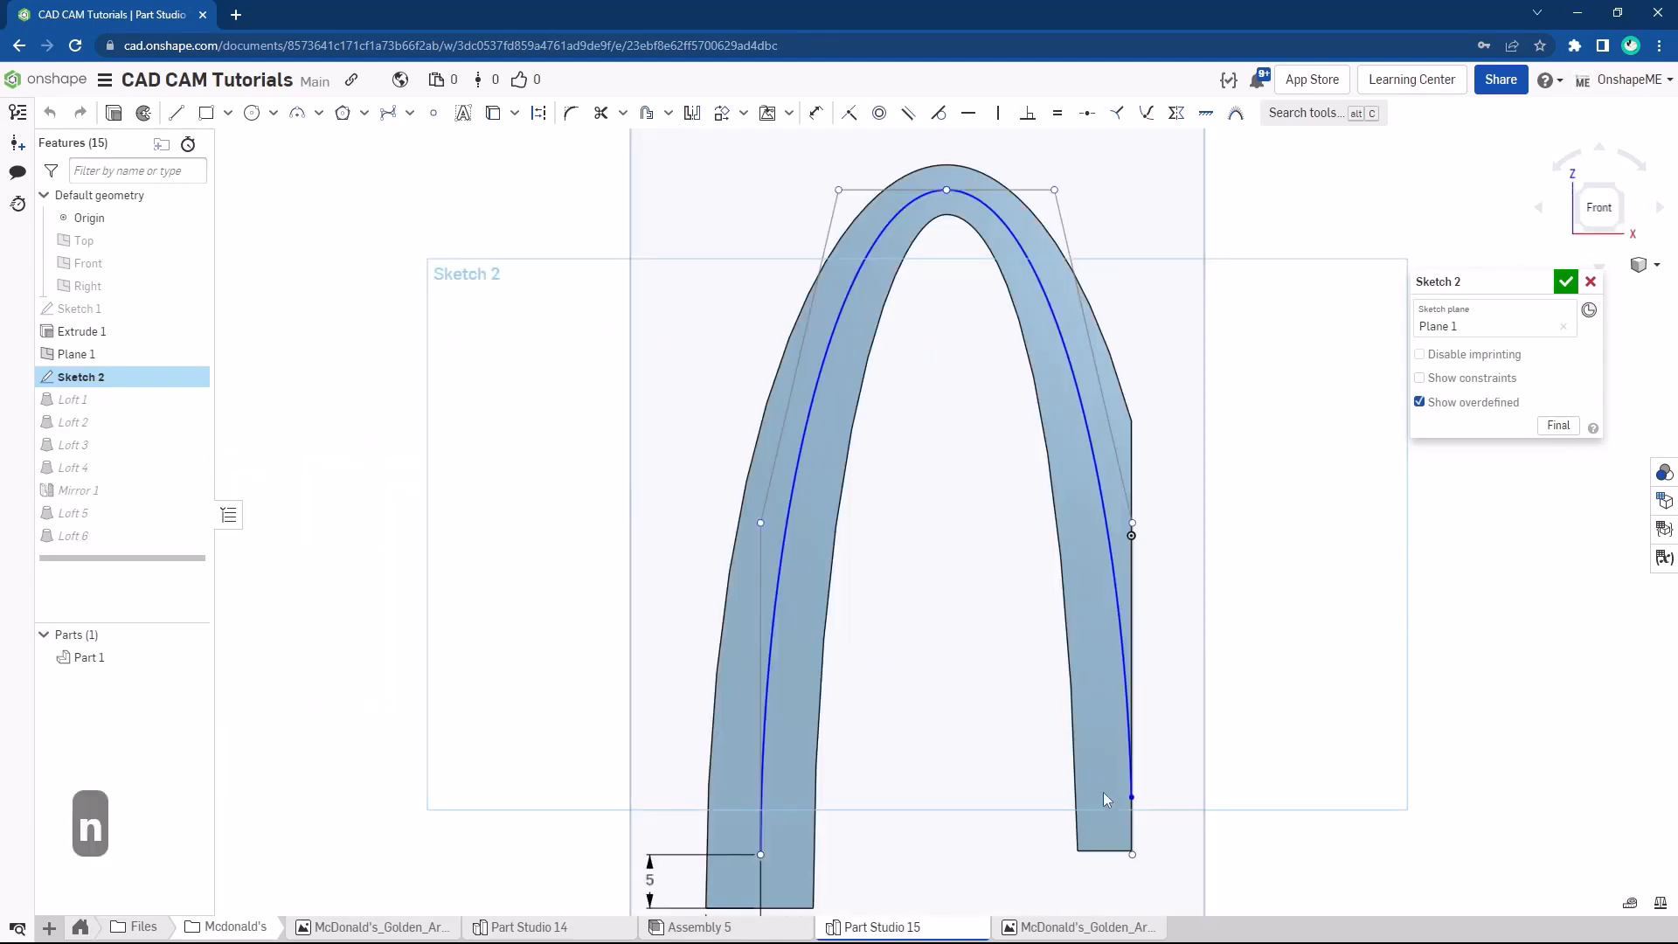
scroll(1018, 752, "up", 8)
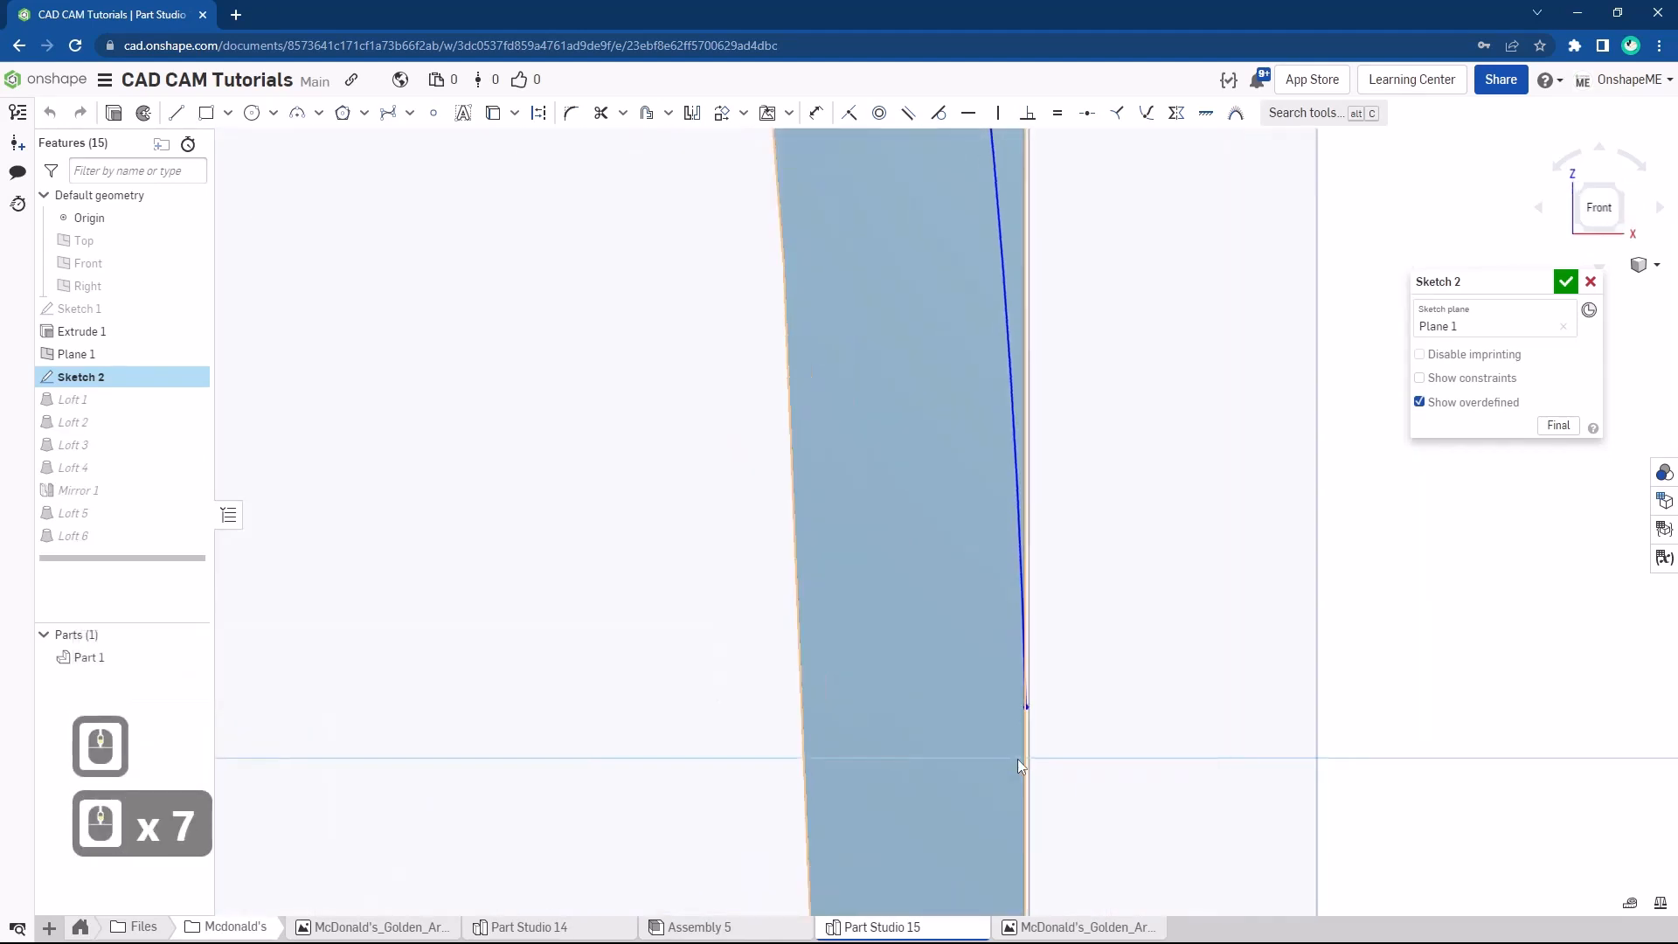
scroll(1030, 743, "down", 4, "ctrl")
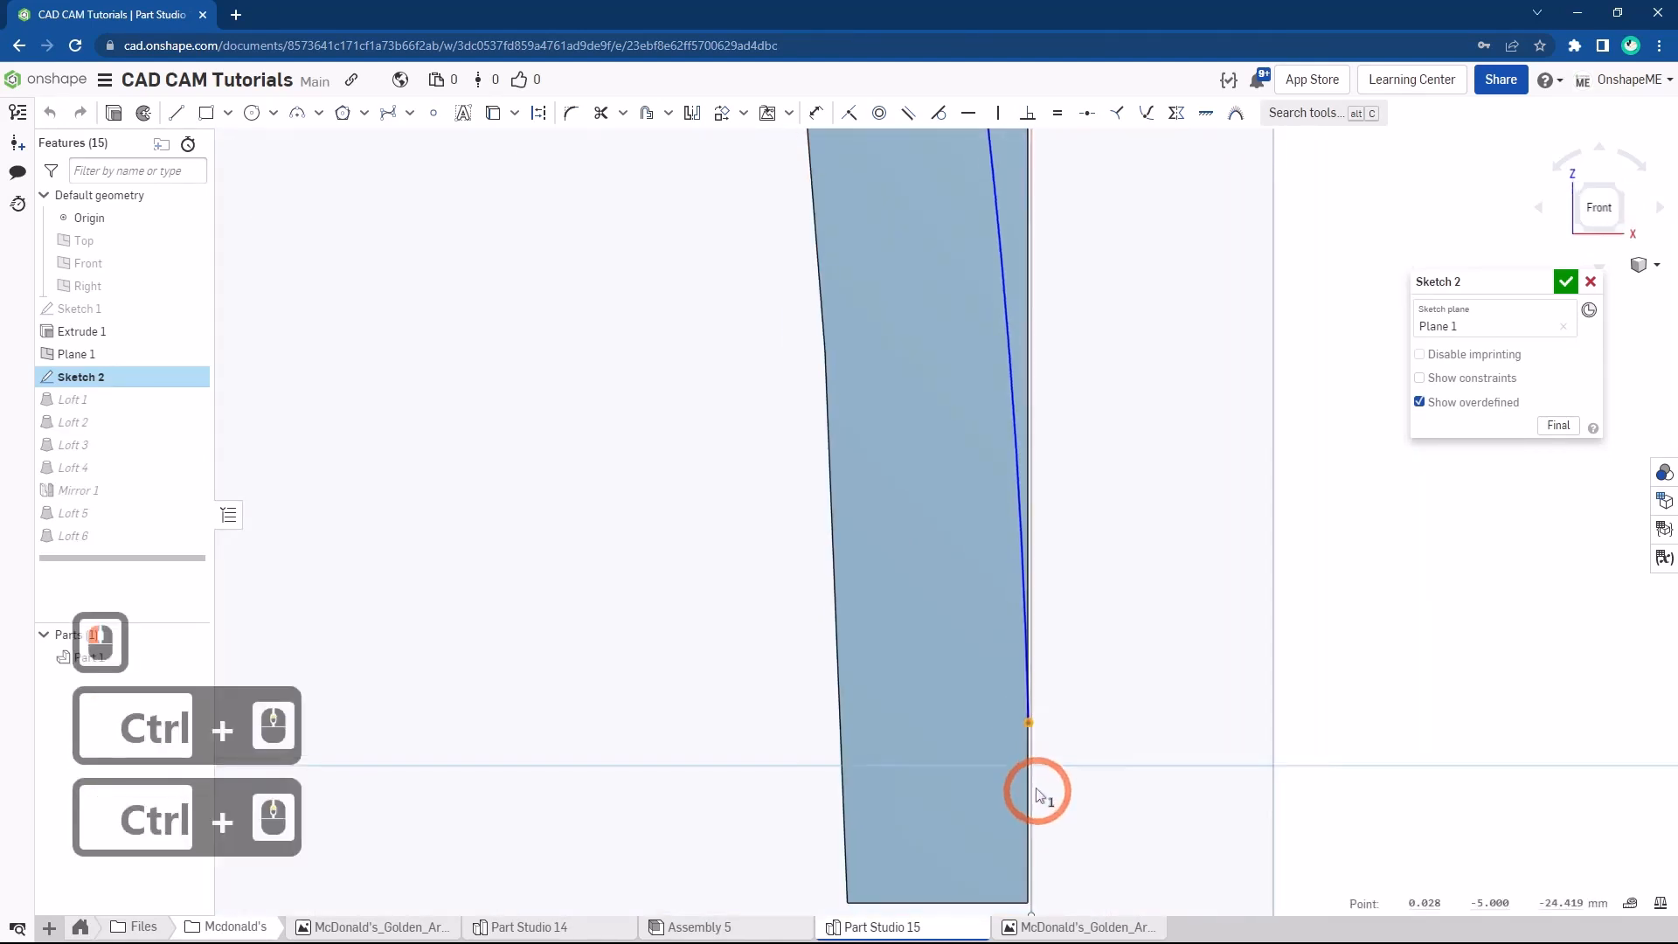
scroll(965, 804, "up", 4)
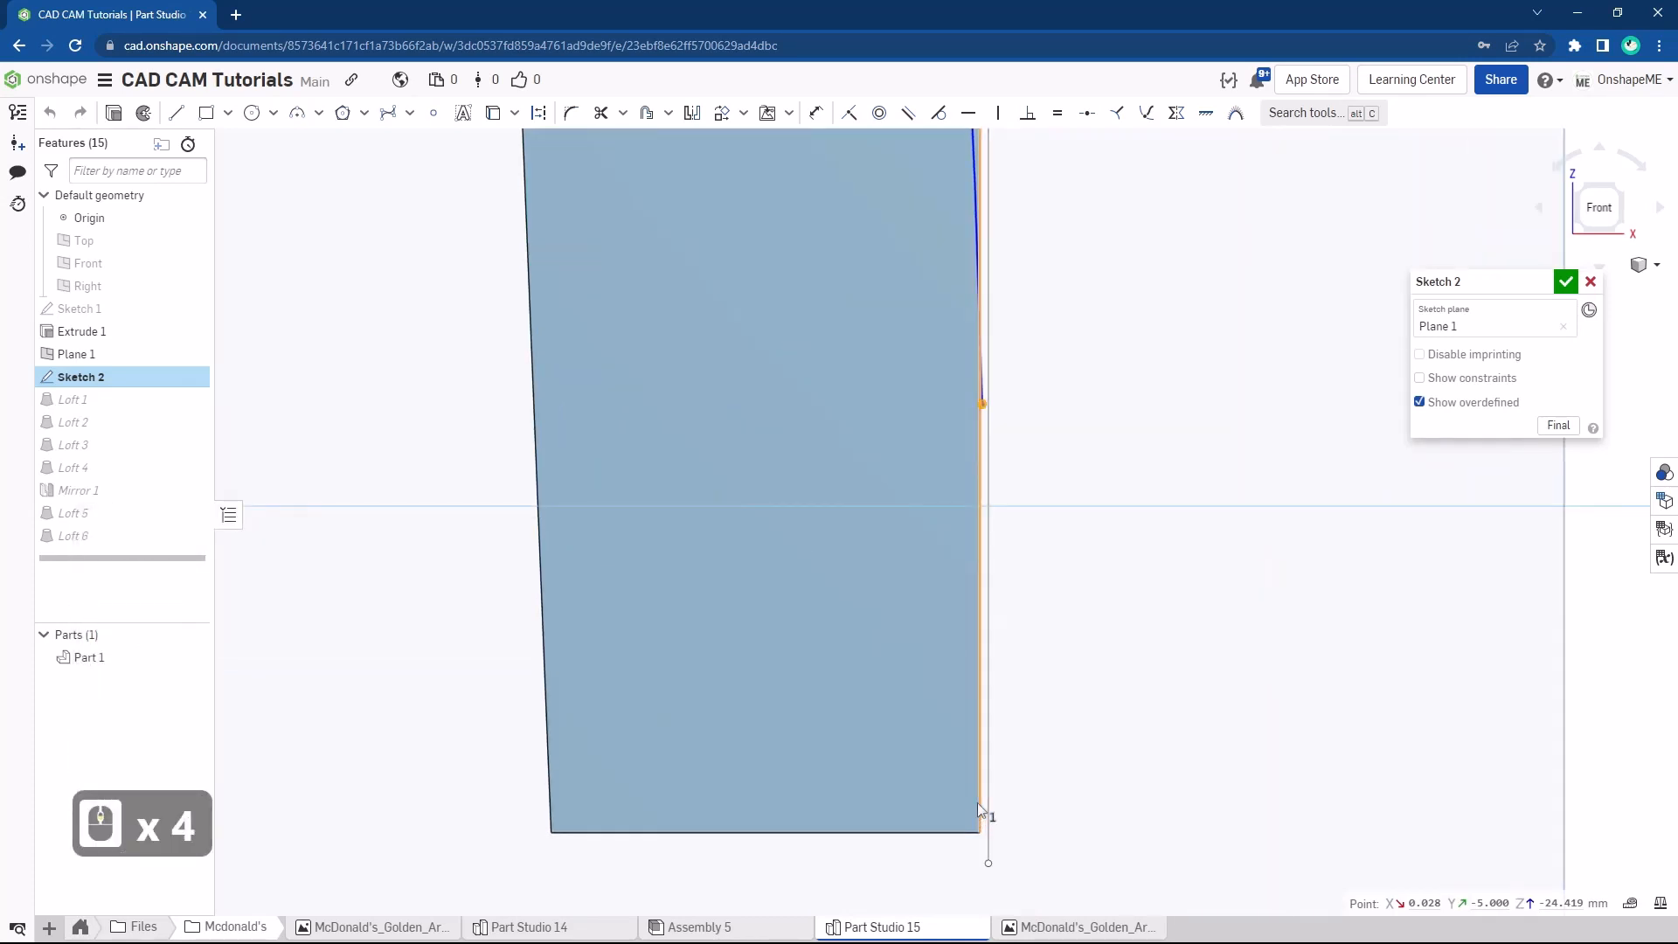
left_click(957, 811)
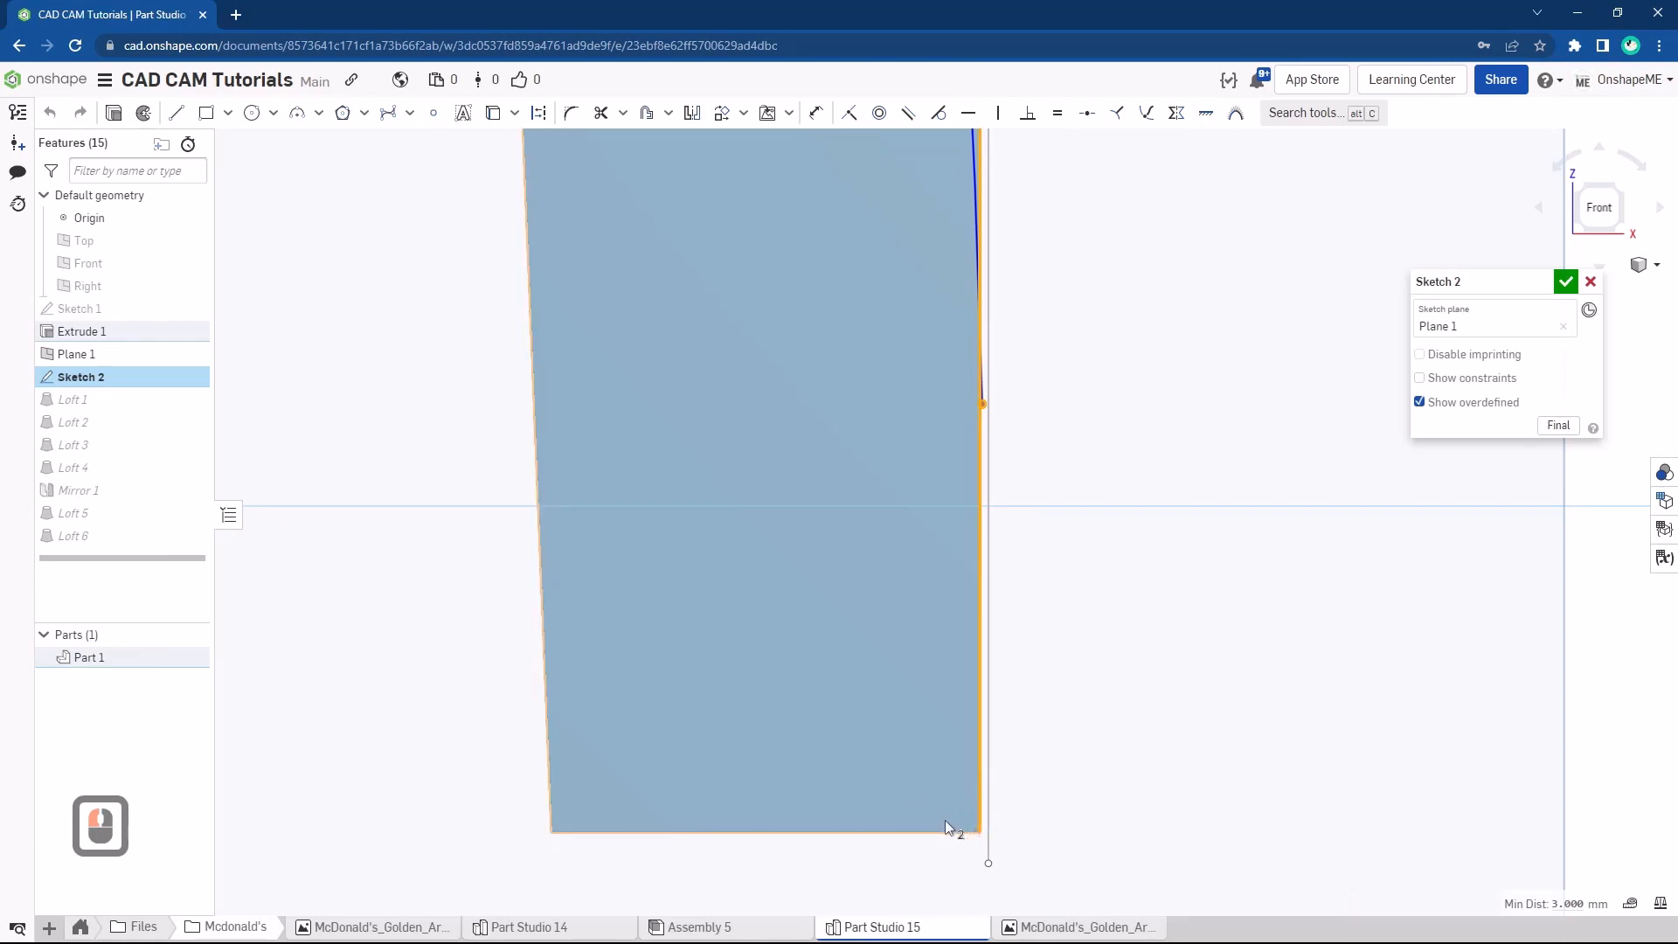
scroll(946, 826, "down", 4)
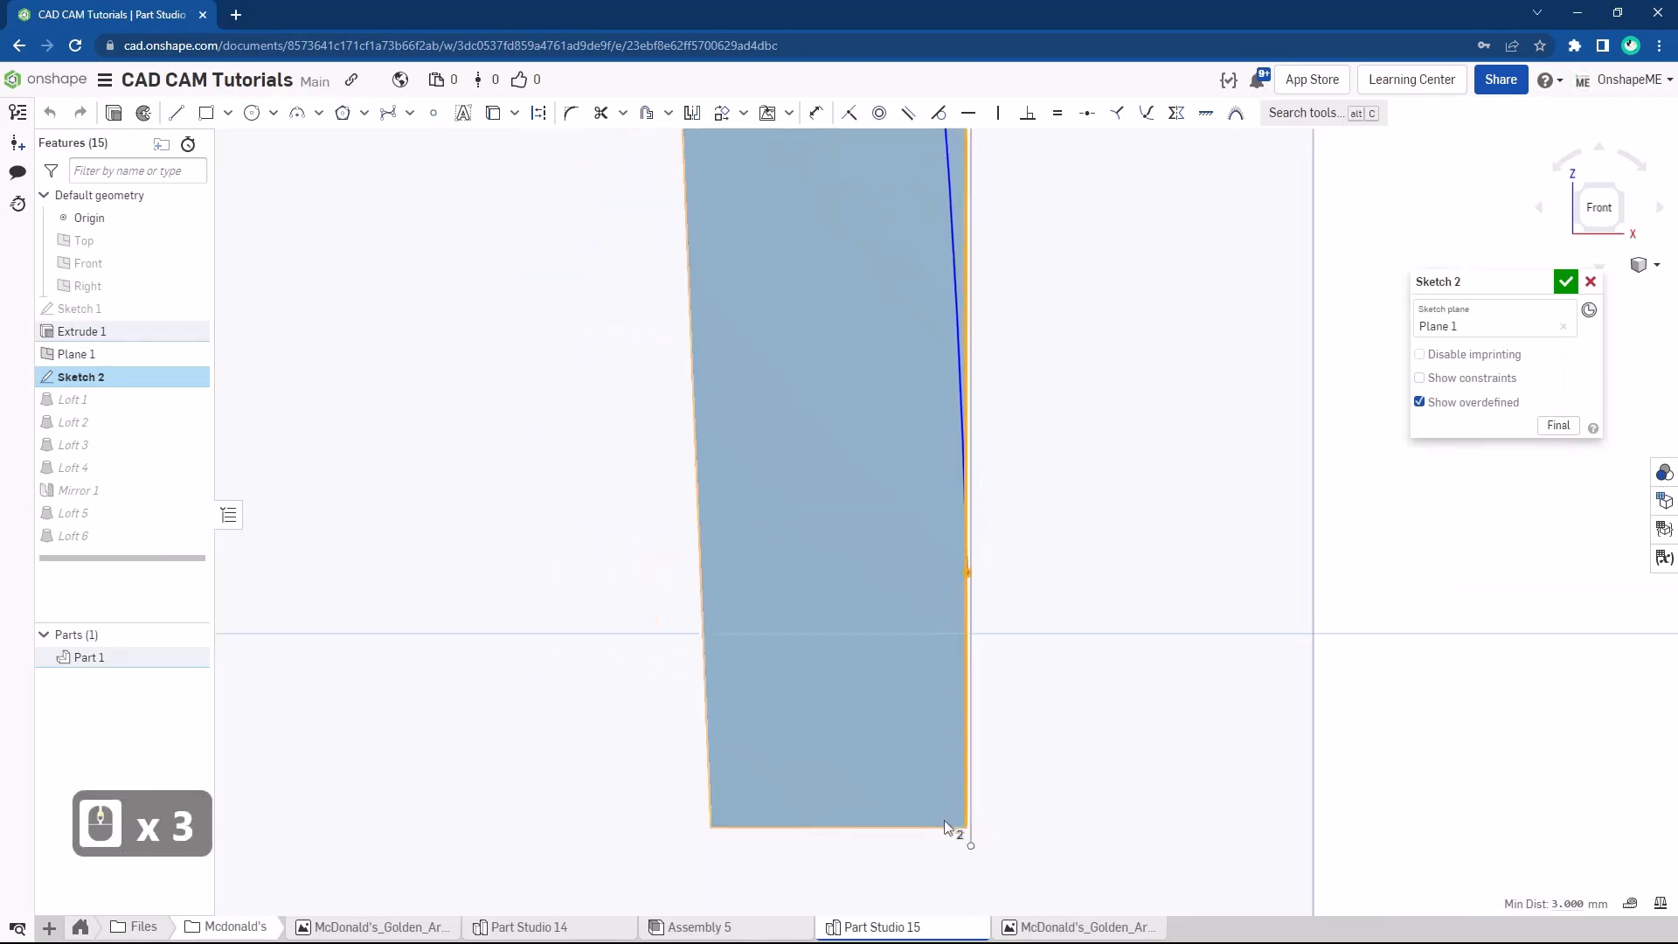
left_click(876, 813)
scroll(868, 814, "down", 7)
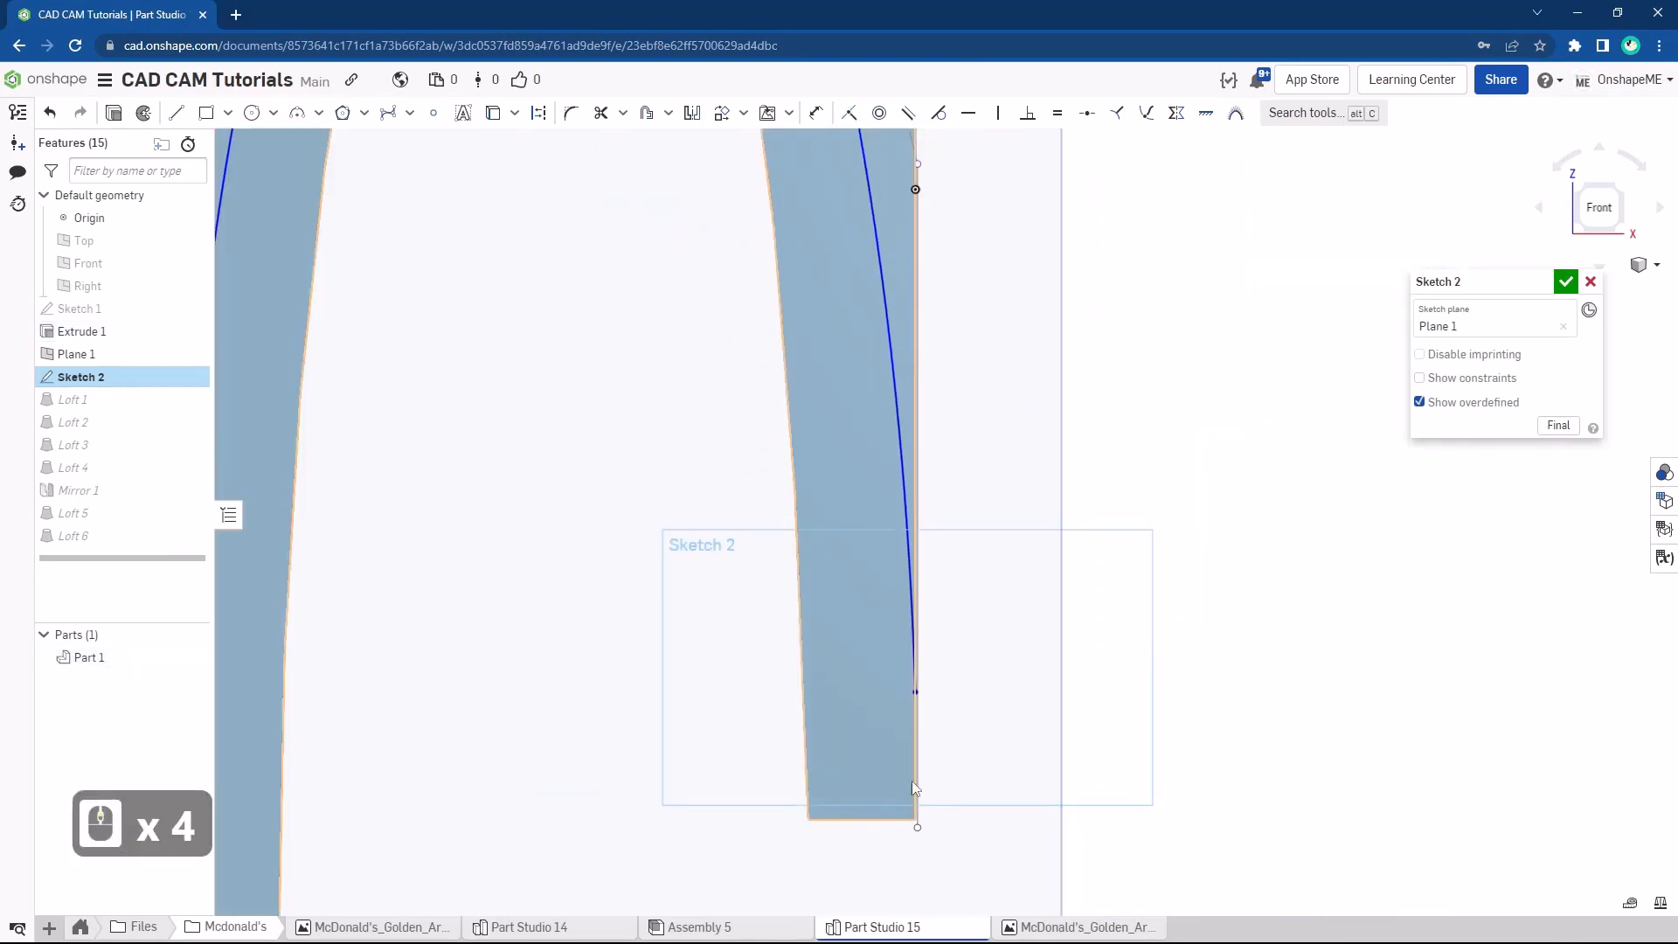
left_click(1564, 281)
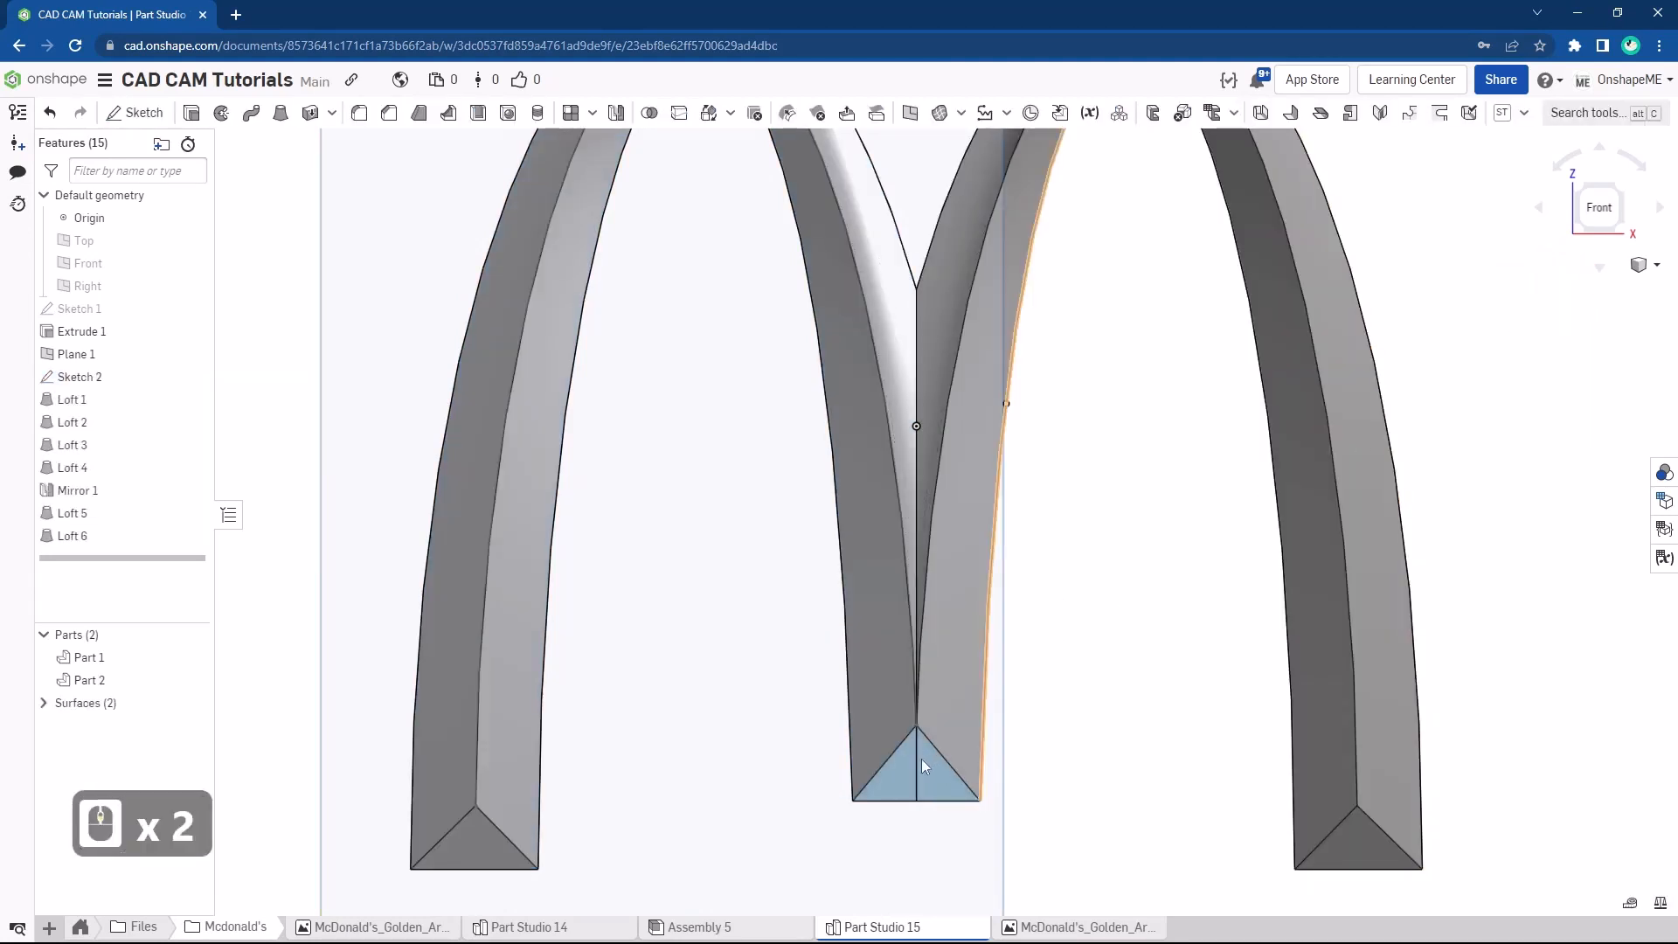
Loft a surface between the two slanted edges at the shared middle leg base, using Add with Merge with all
scroll(922, 766, "up", 11)
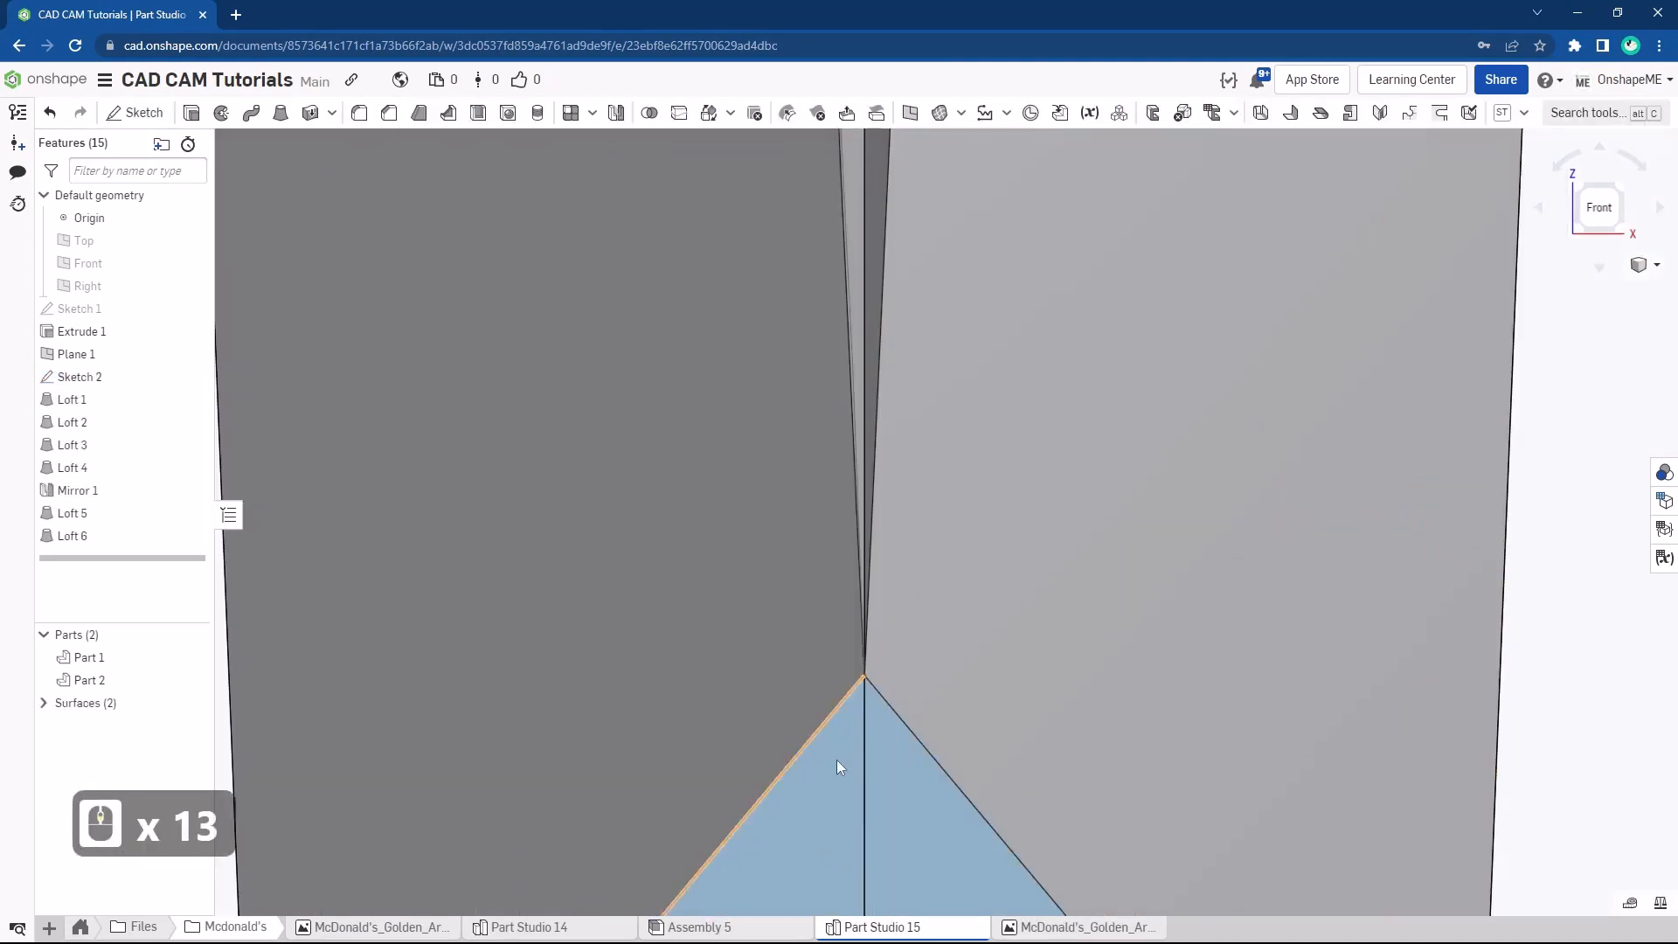
scroll(837, 768, "down", 12)
middle_click_drag(952, 731, 961, 631, "ctrl")
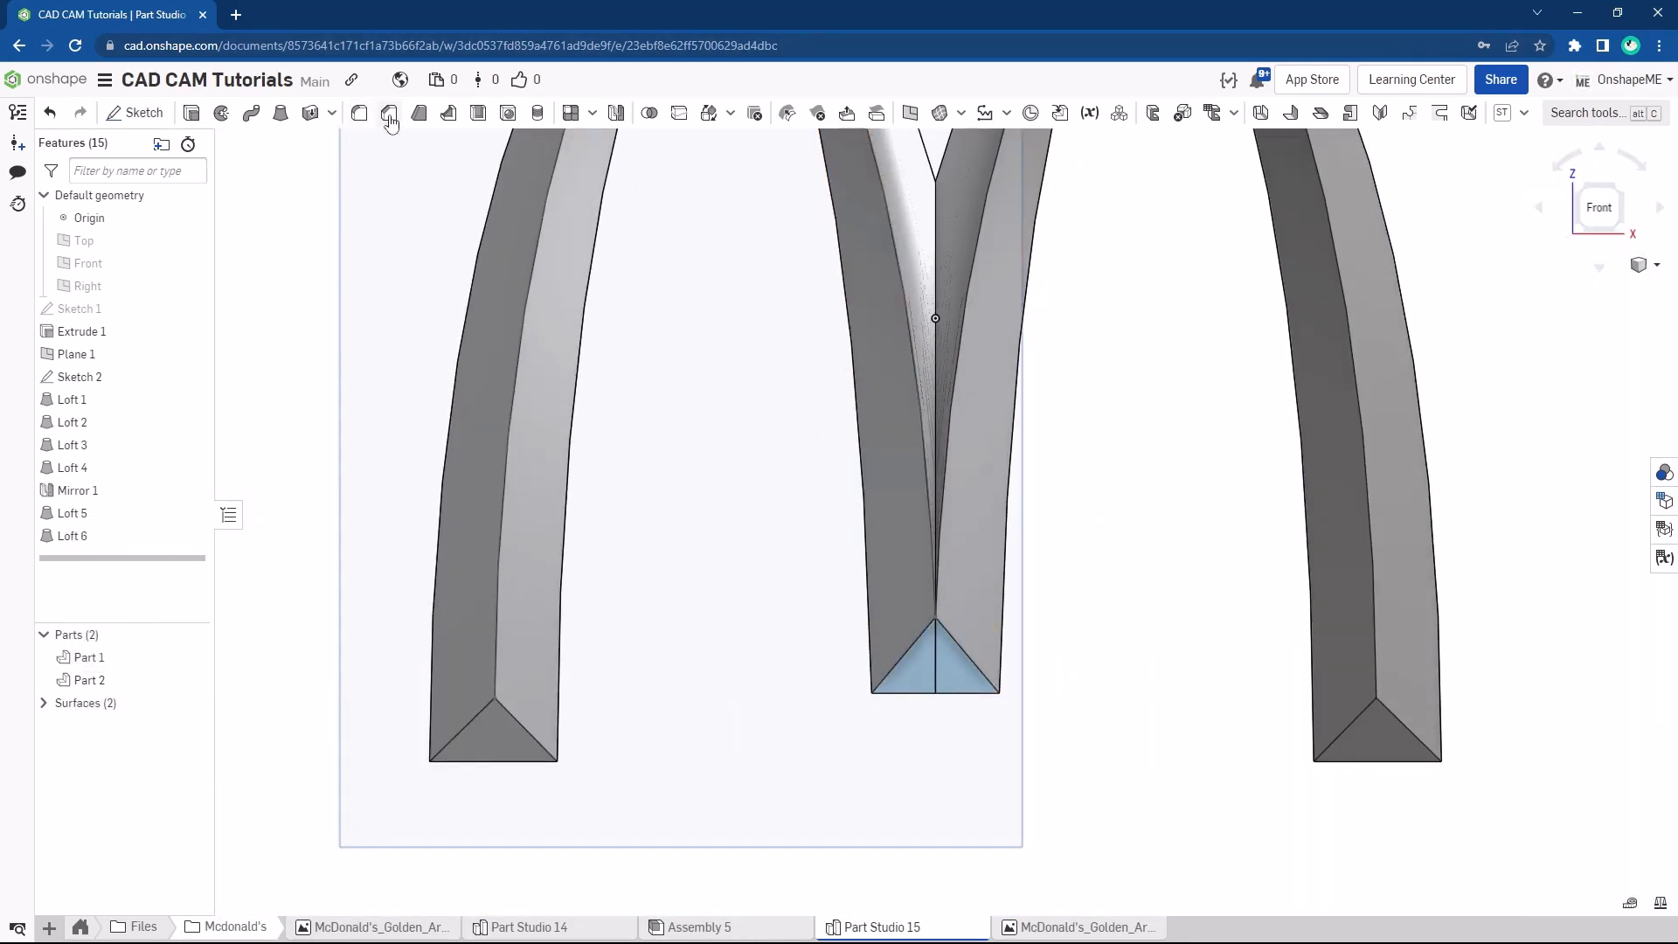
left_click(281, 113)
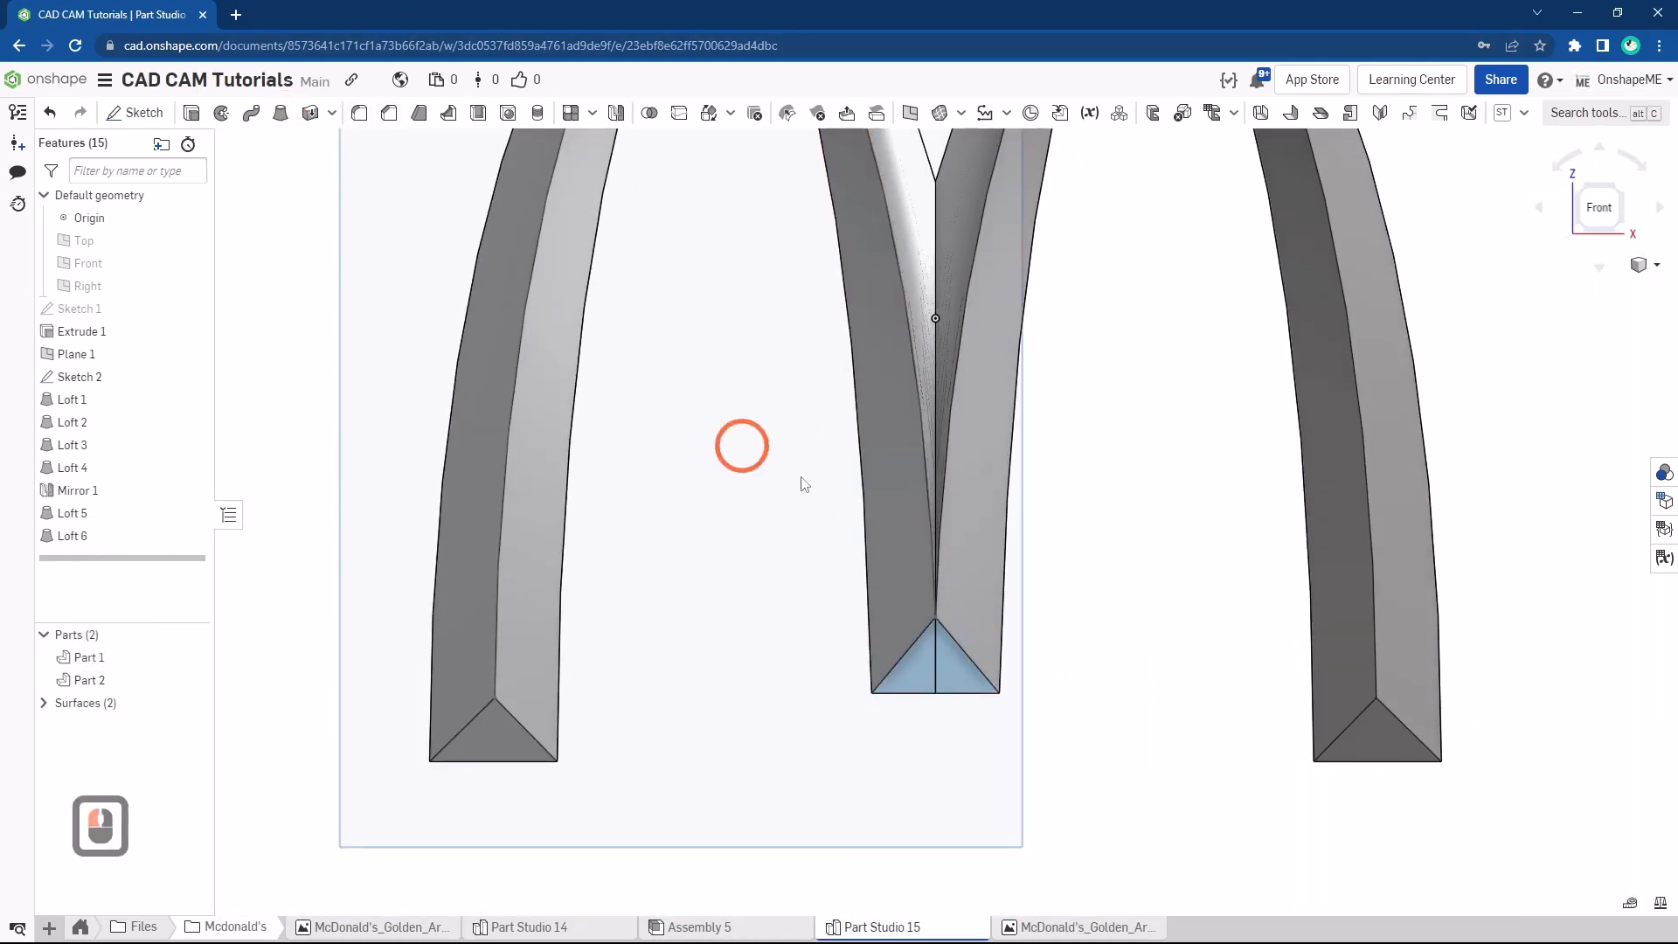
left_click(909, 652)
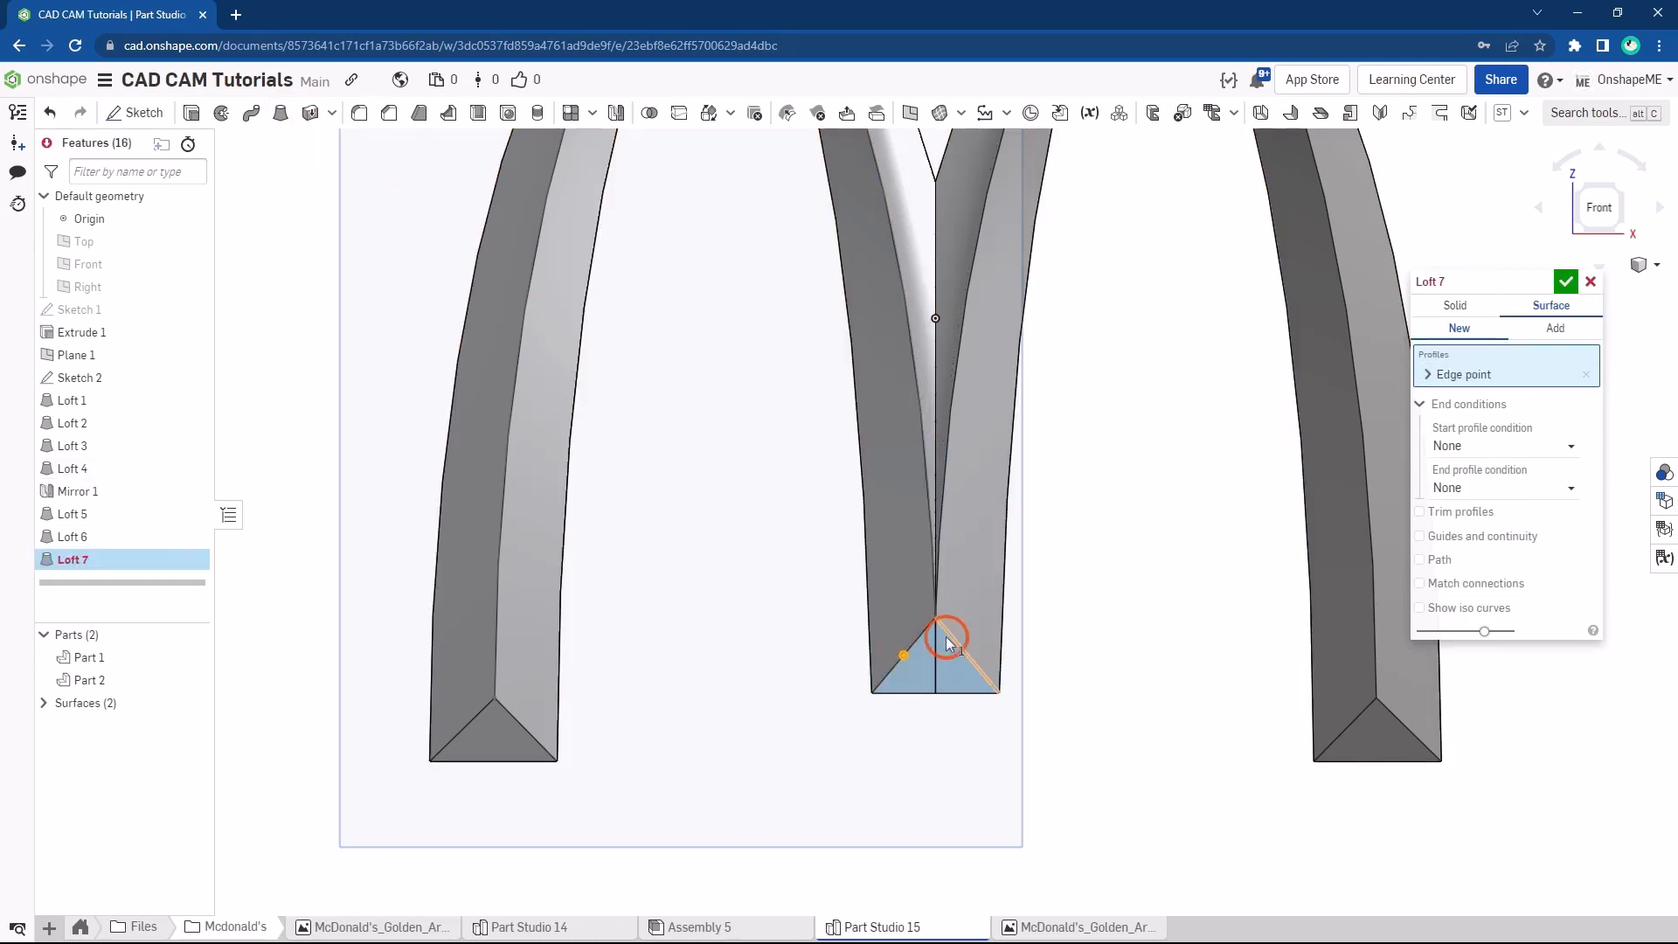
left_click(946, 636)
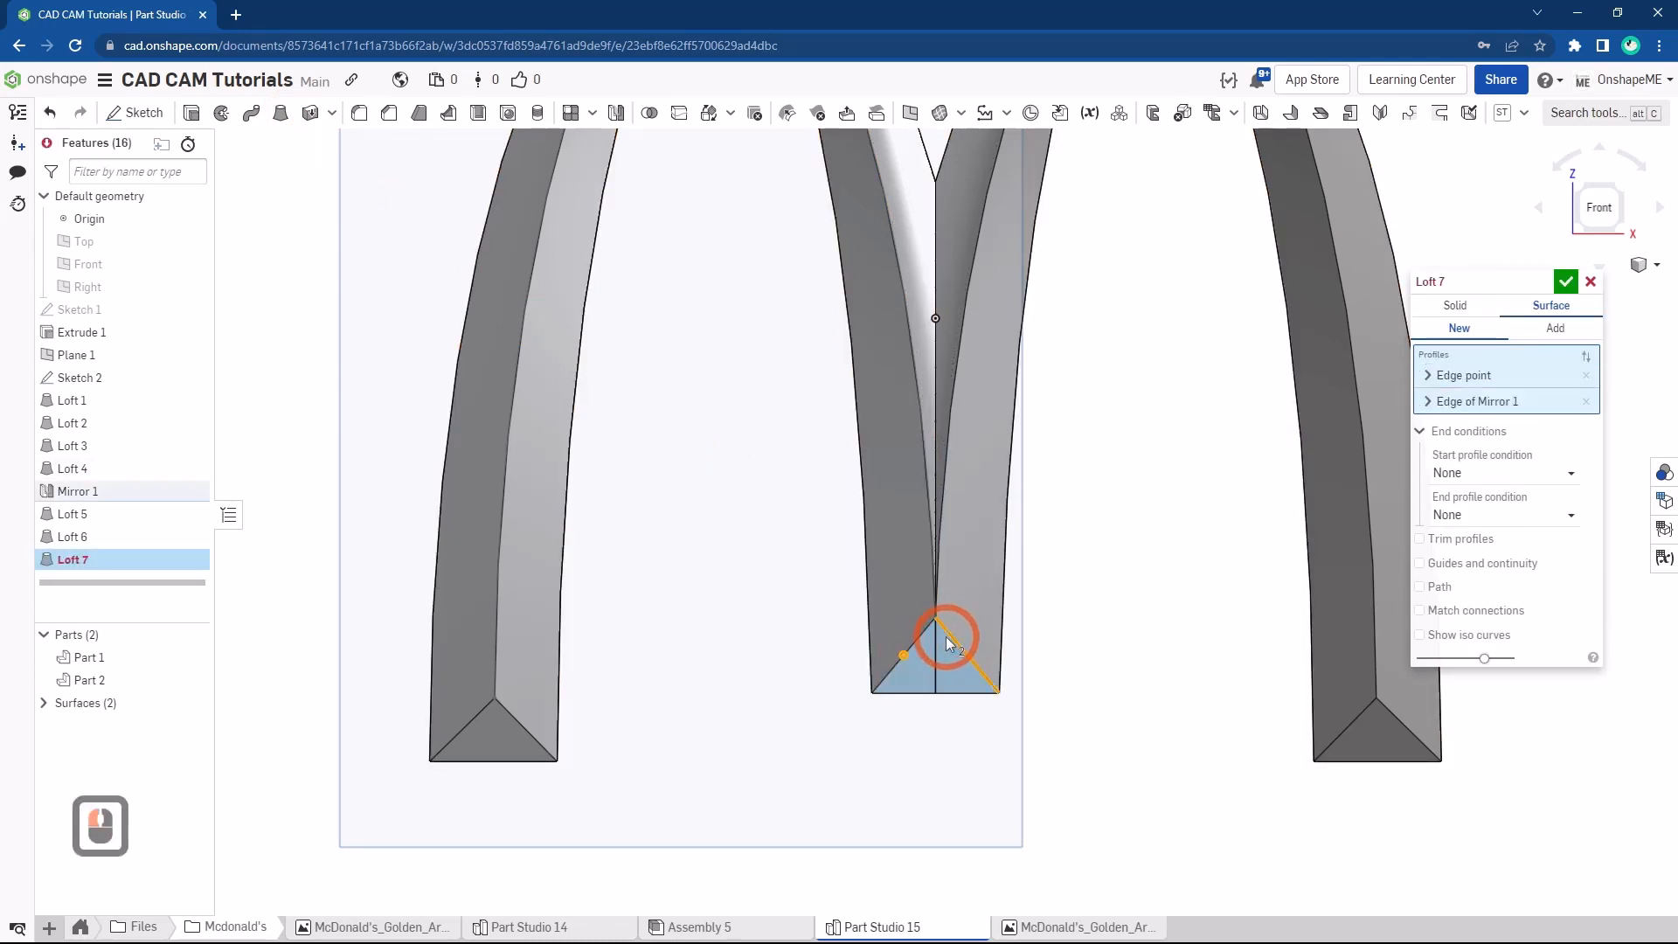
left_click(906, 655)
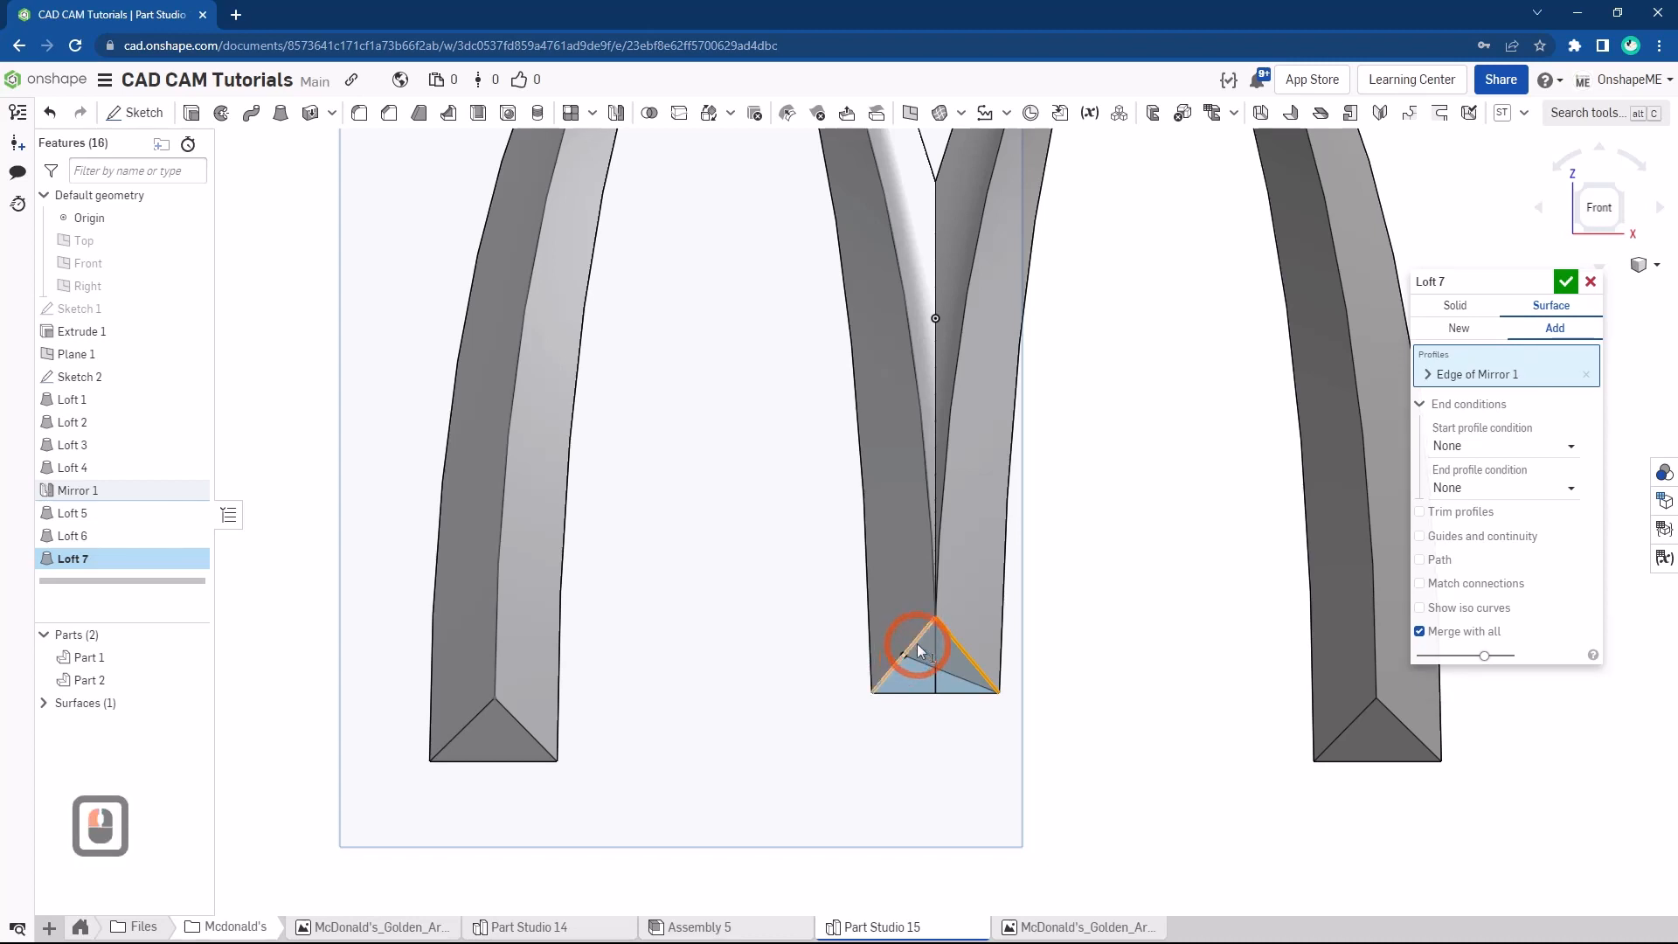
left_click(916, 644)
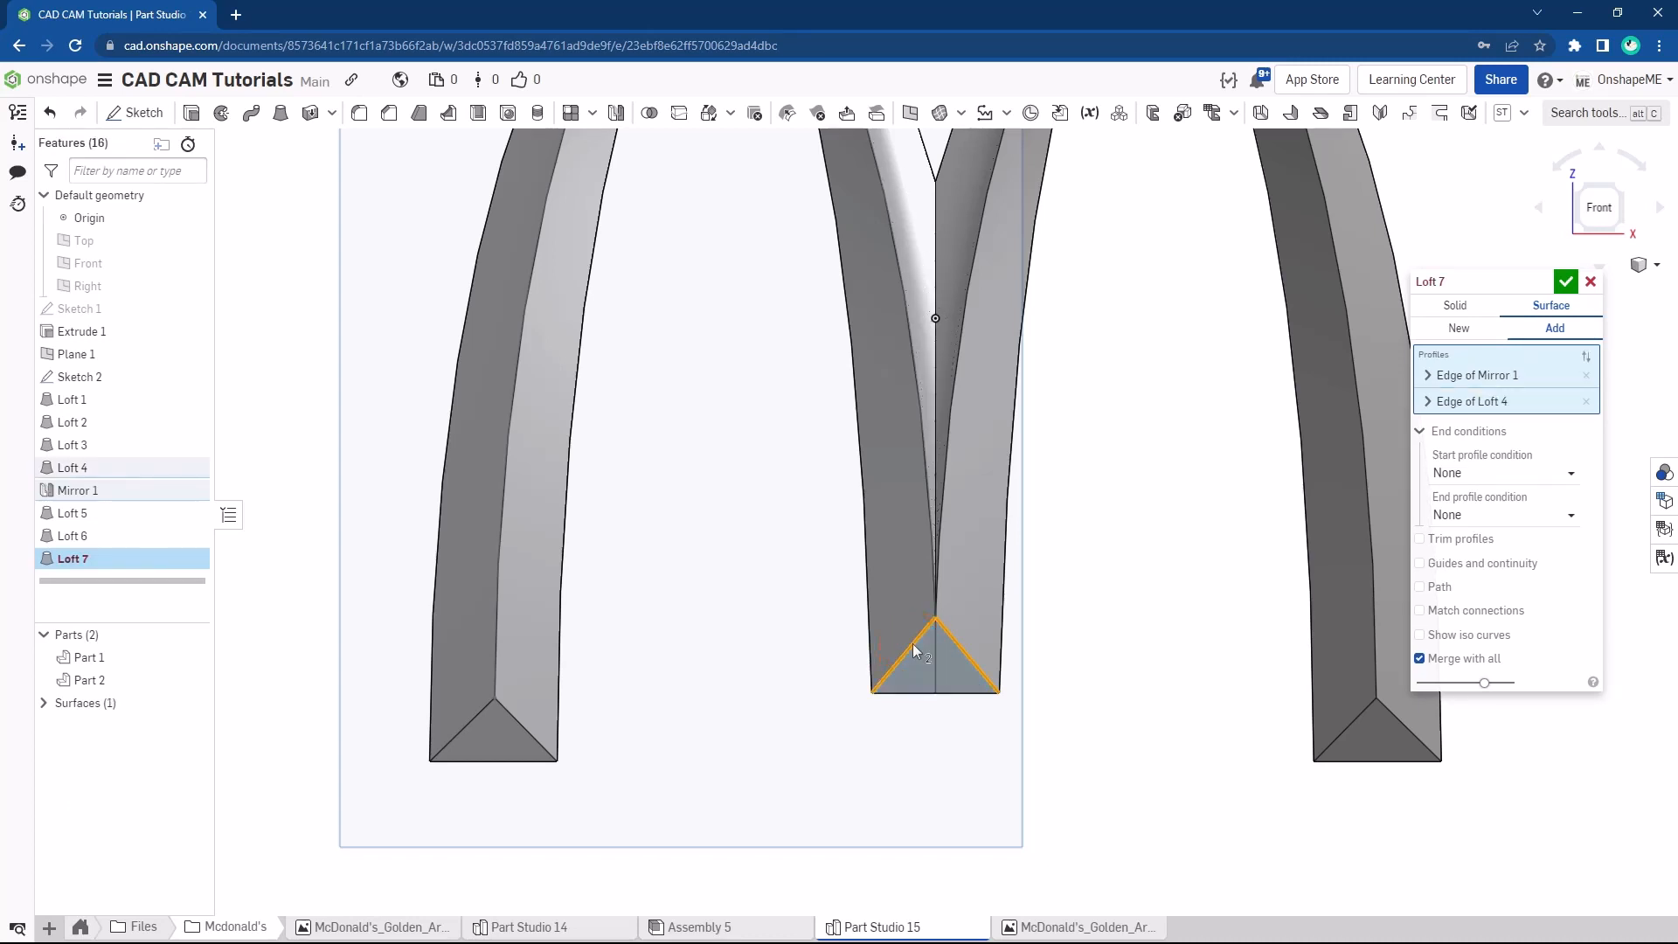
left_click(1568, 279)
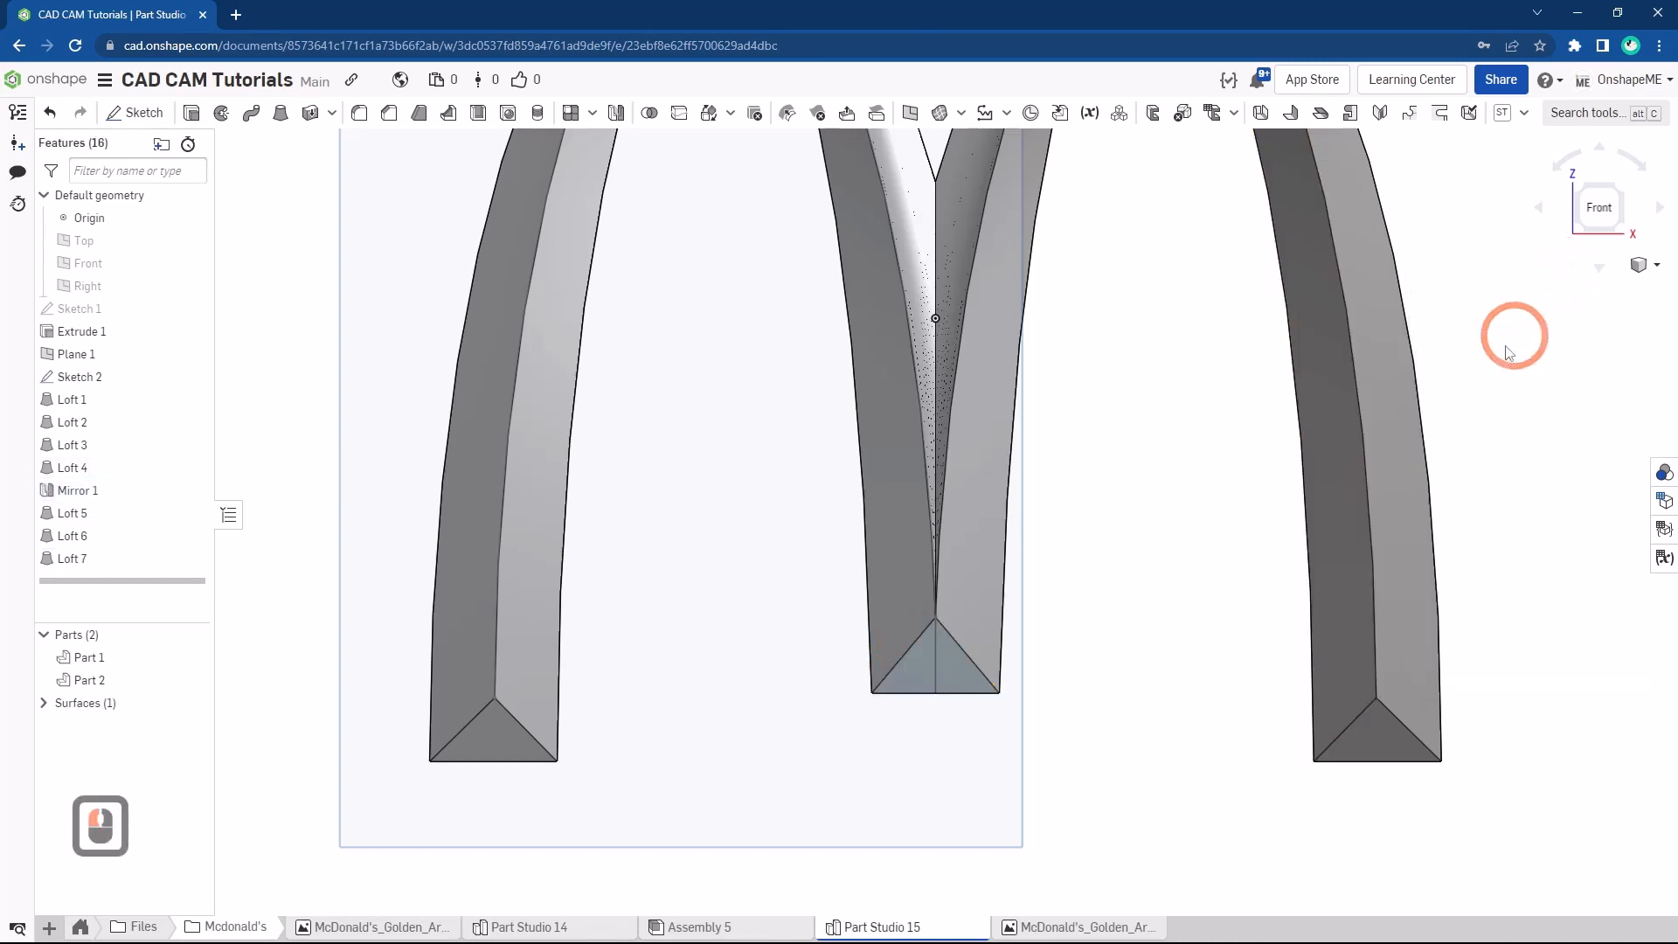
Hide Part 1 and Part 2, leaving only the lofted surfaces of the arches shown
scroll(1199, 525, "down", 3)
scroll(1100, 348, "down", 3)
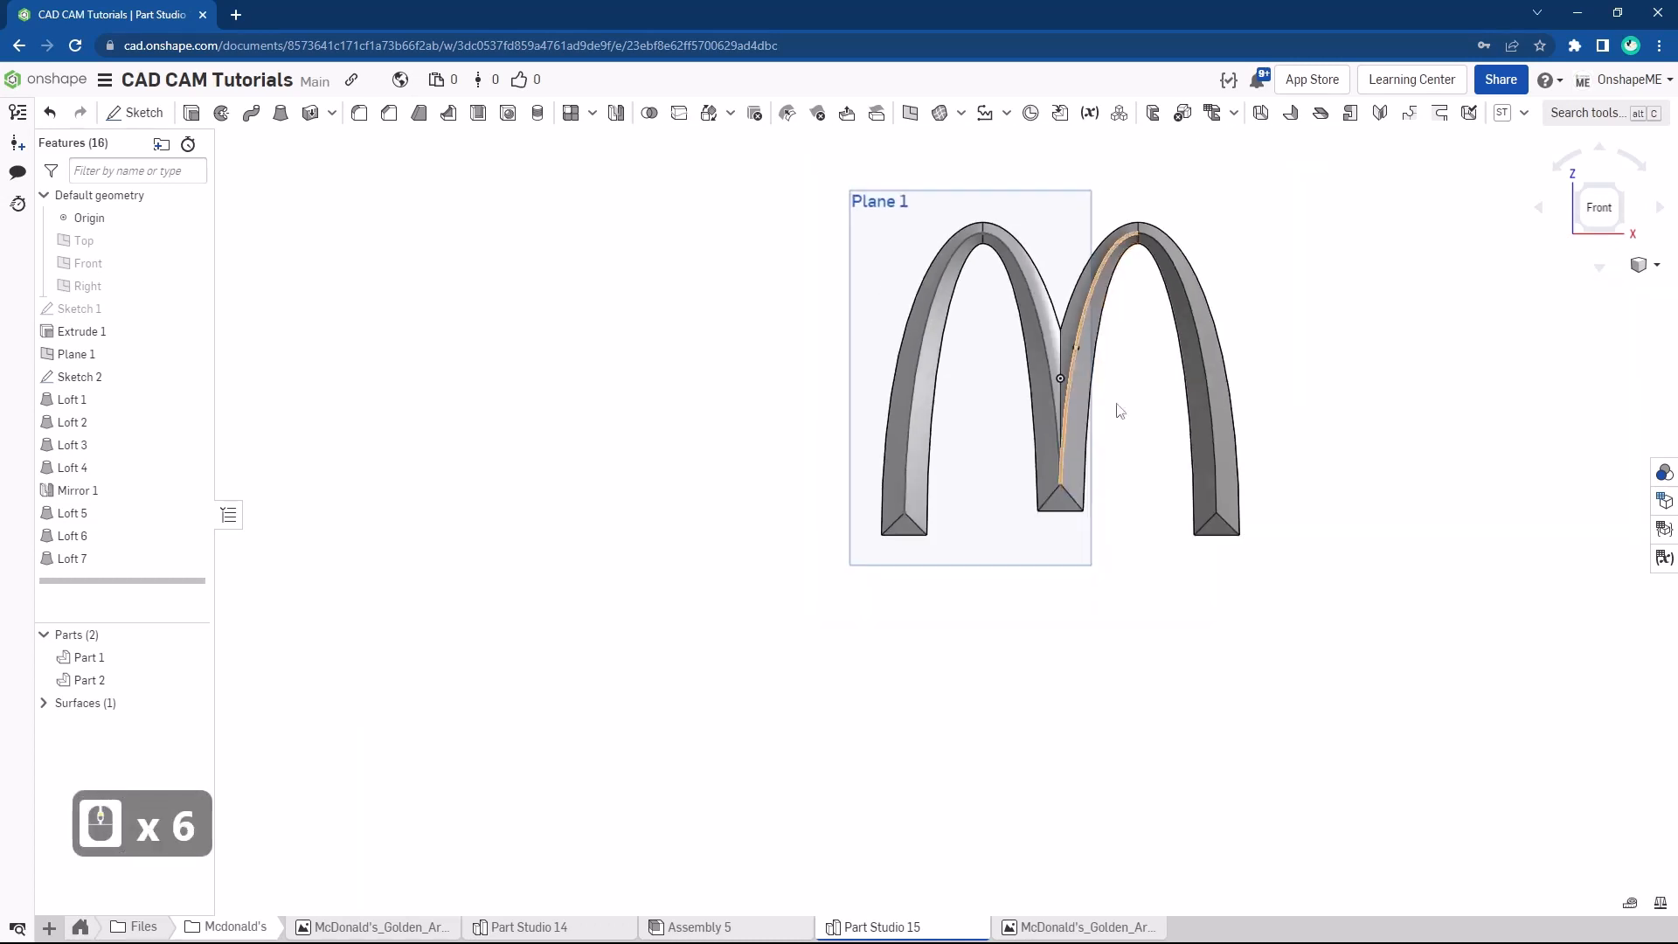
right_click_drag(1142, 423, 1099, 421)
scroll(899, 494, "up", 2)
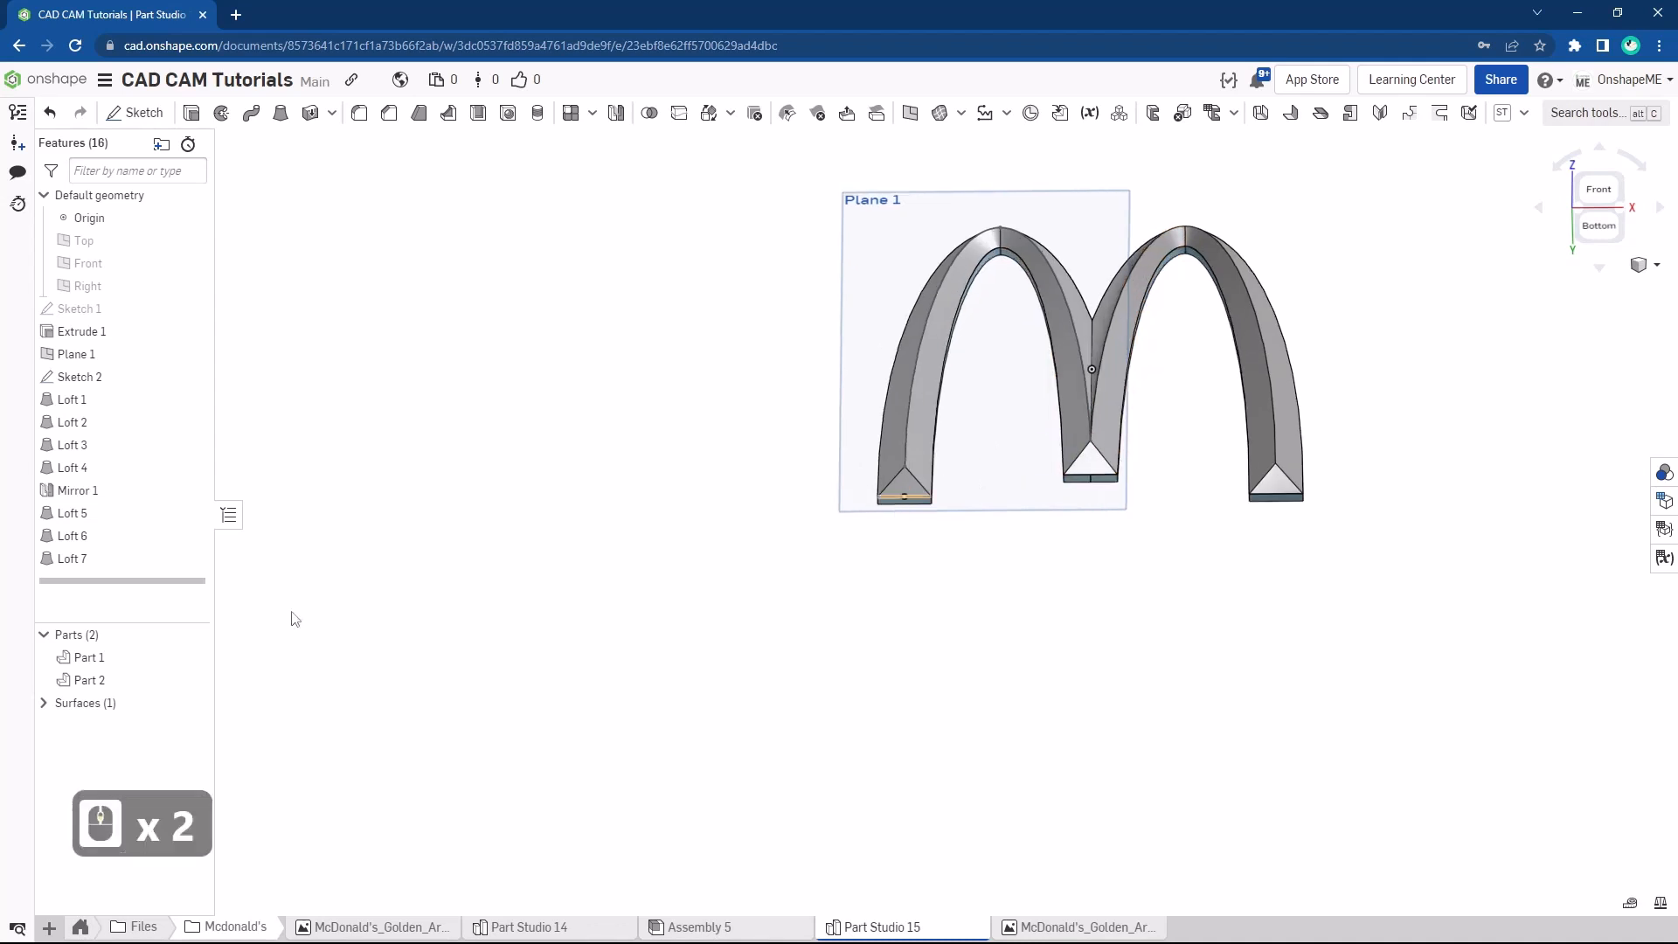
left_click(192, 657)
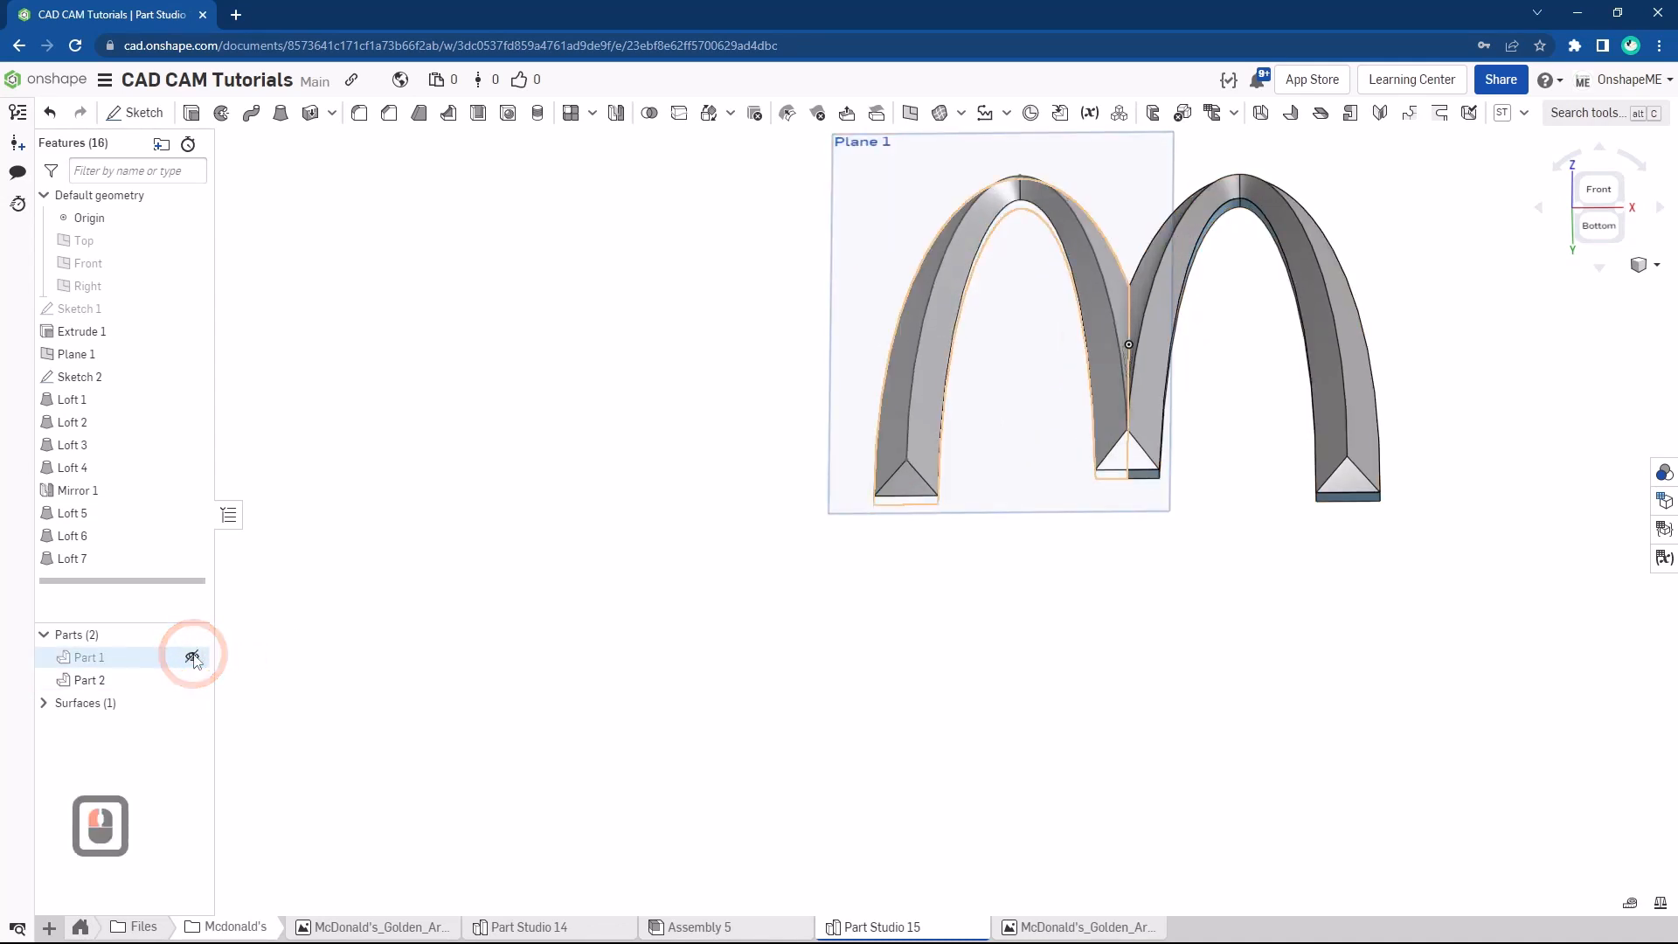
left_click(192, 680)
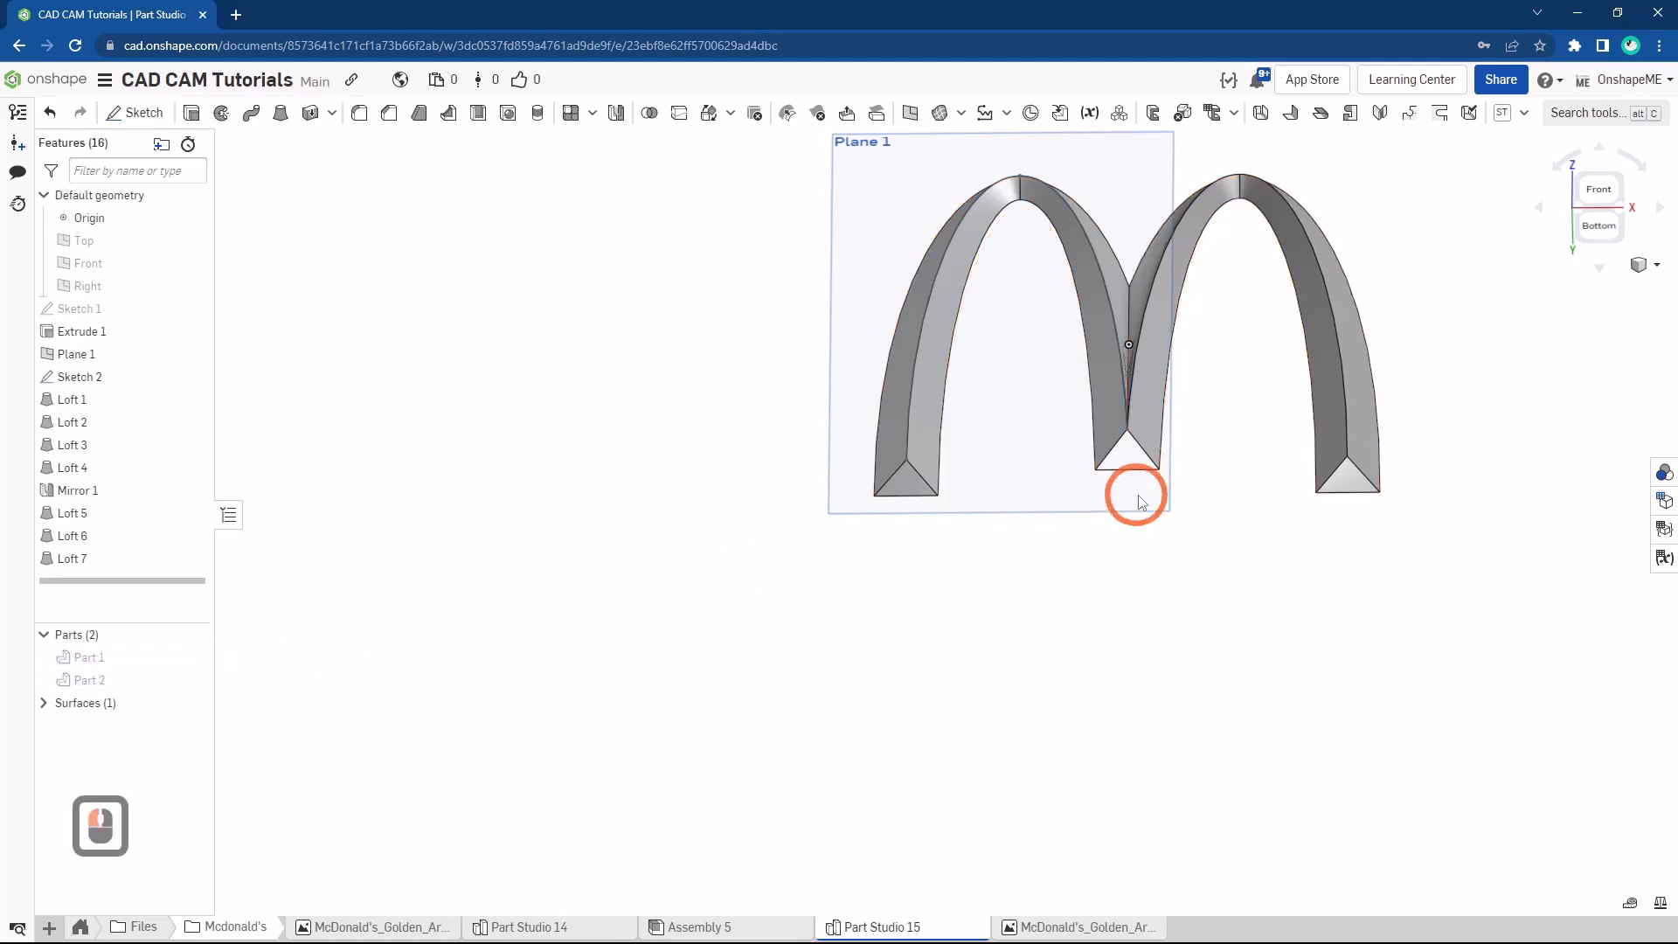
Fill the arches' open back using all its outer, inner and leg-base boundary edges, with Position continuity, Add and Merge with all
right_click_drag(1270, 446, 996, 297)
left_click(939, 111)
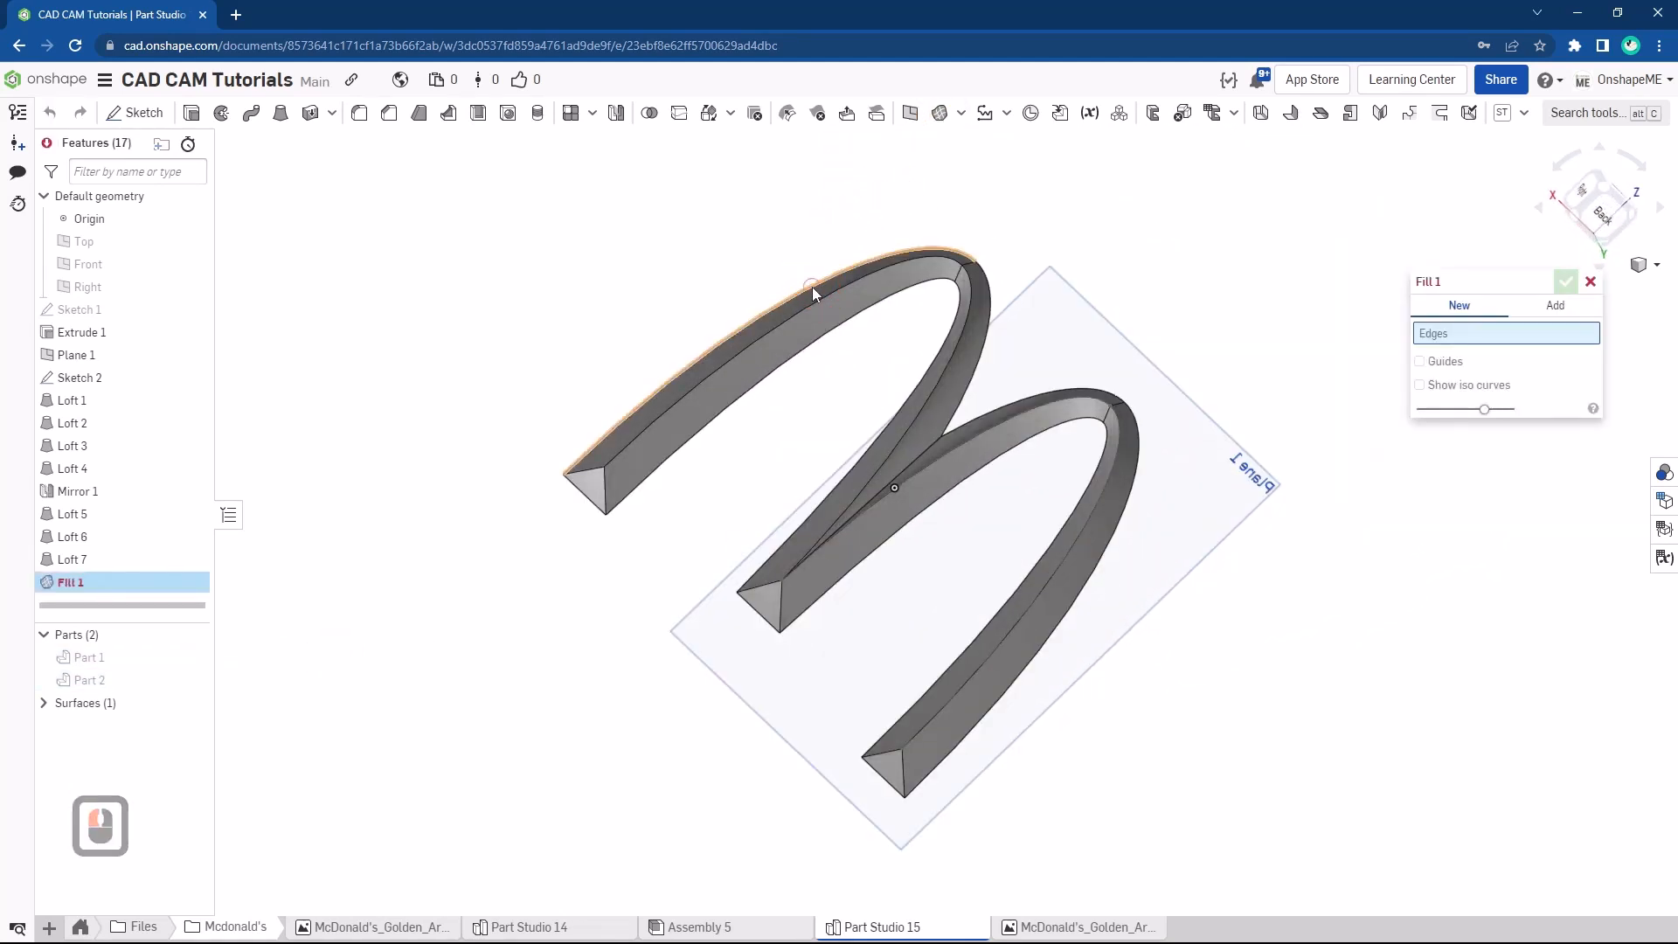
left_click(973, 273)
left_click(1032, 392)
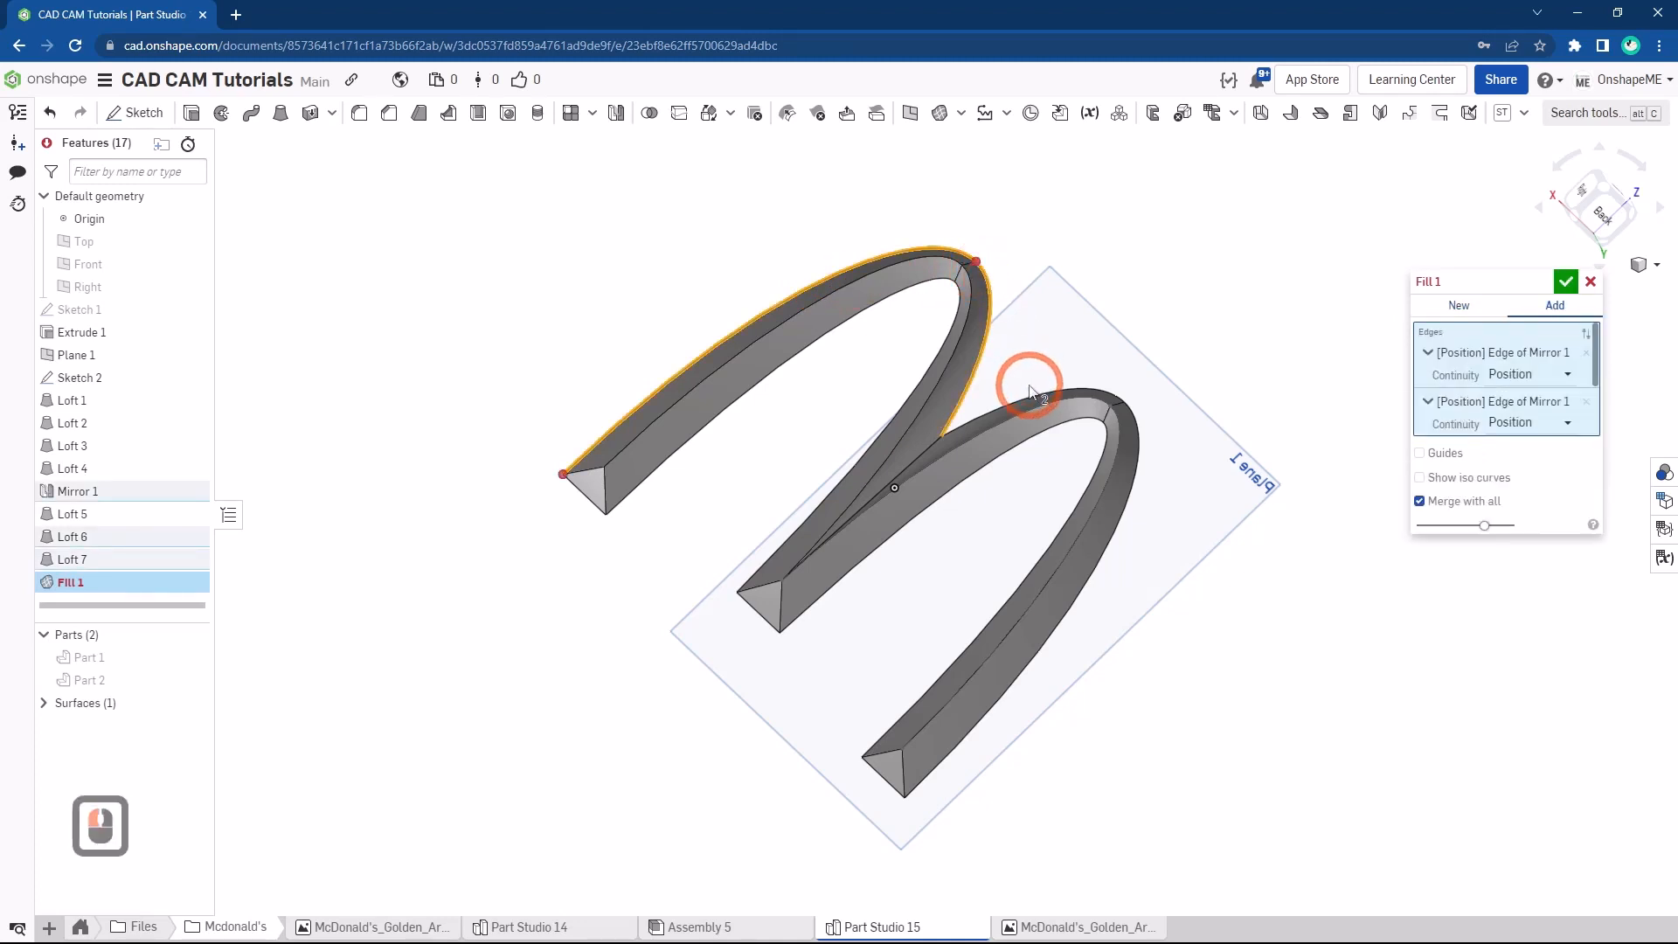
left_click(1139, 437)
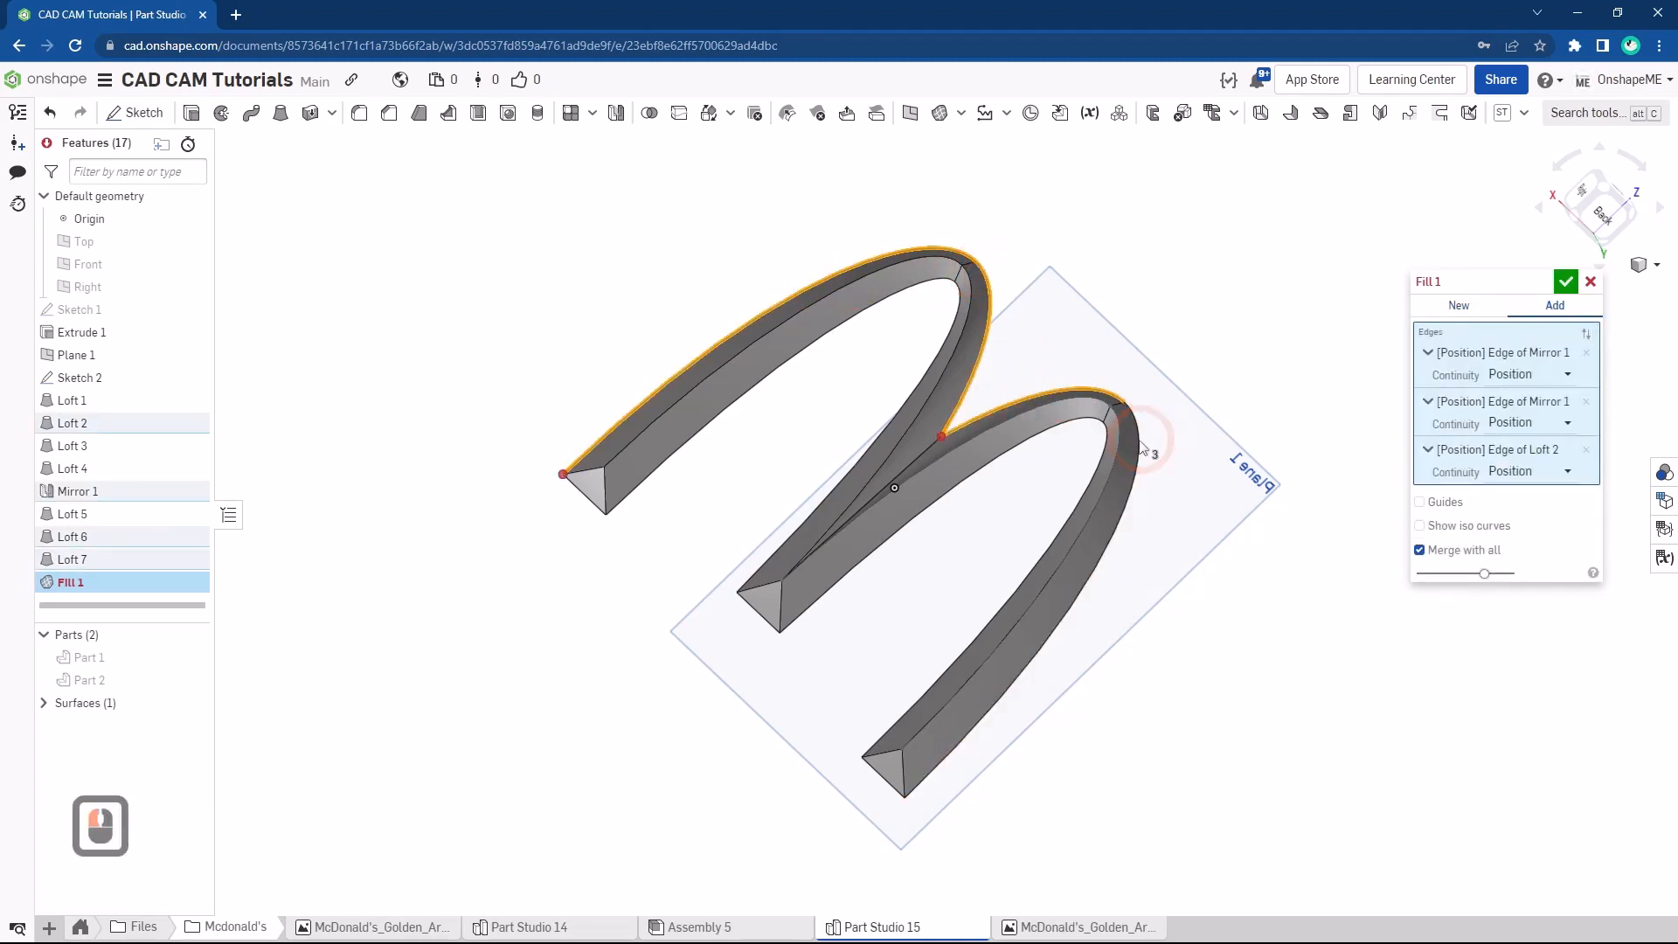
left_click(990, 712)
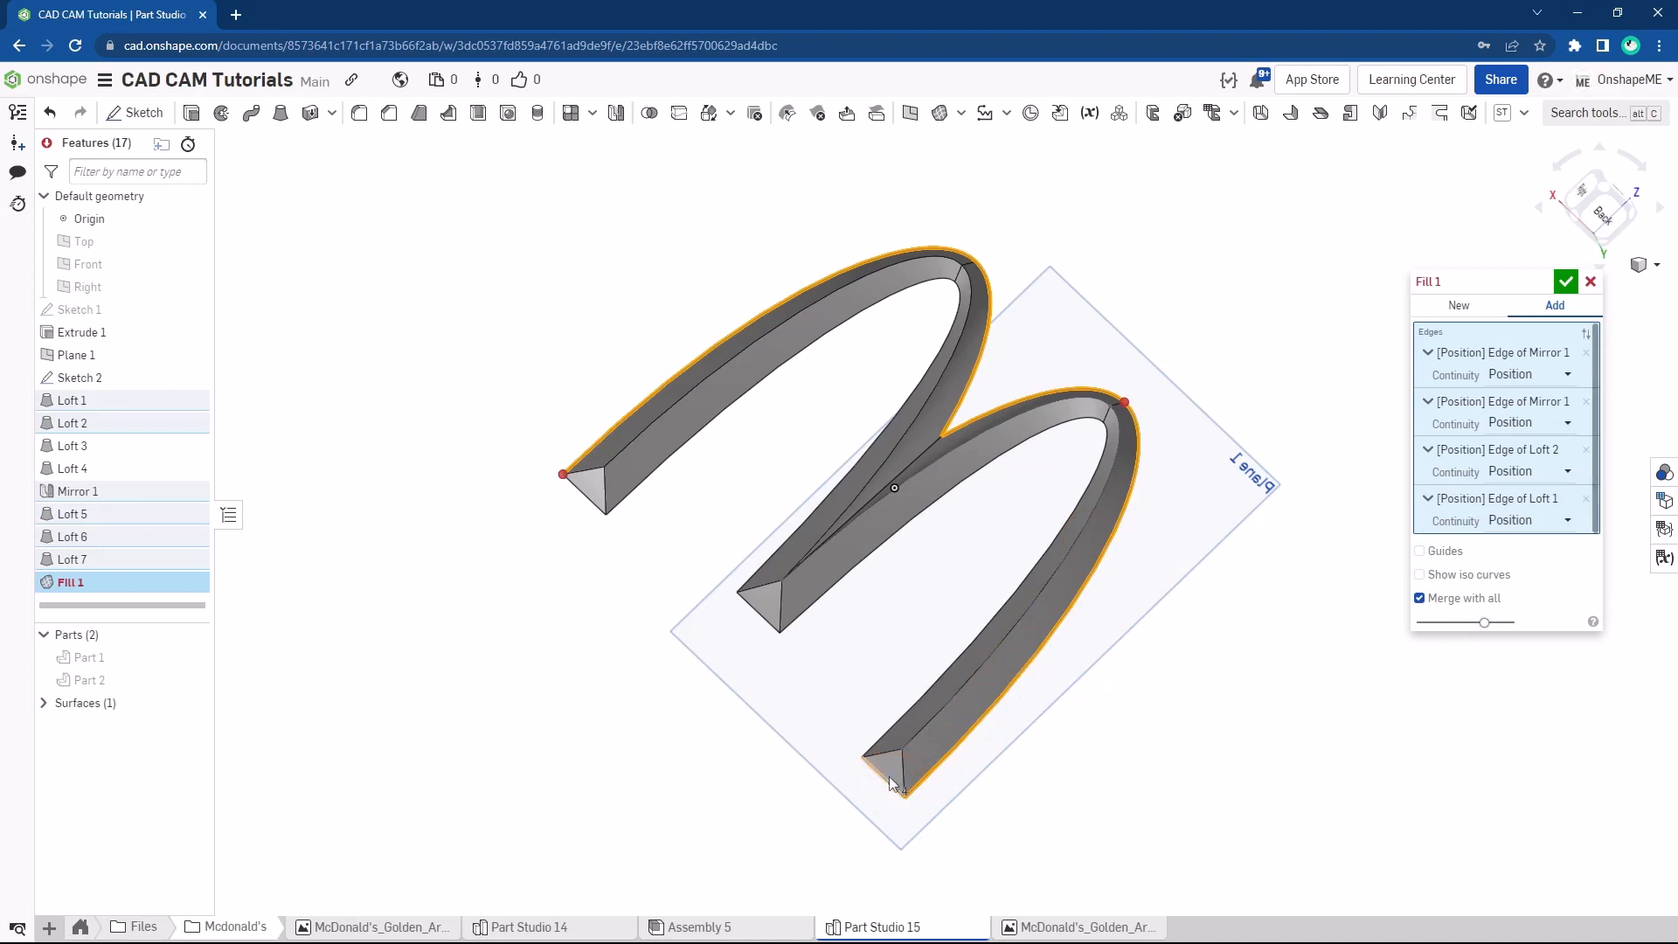
left_click(902, 716)
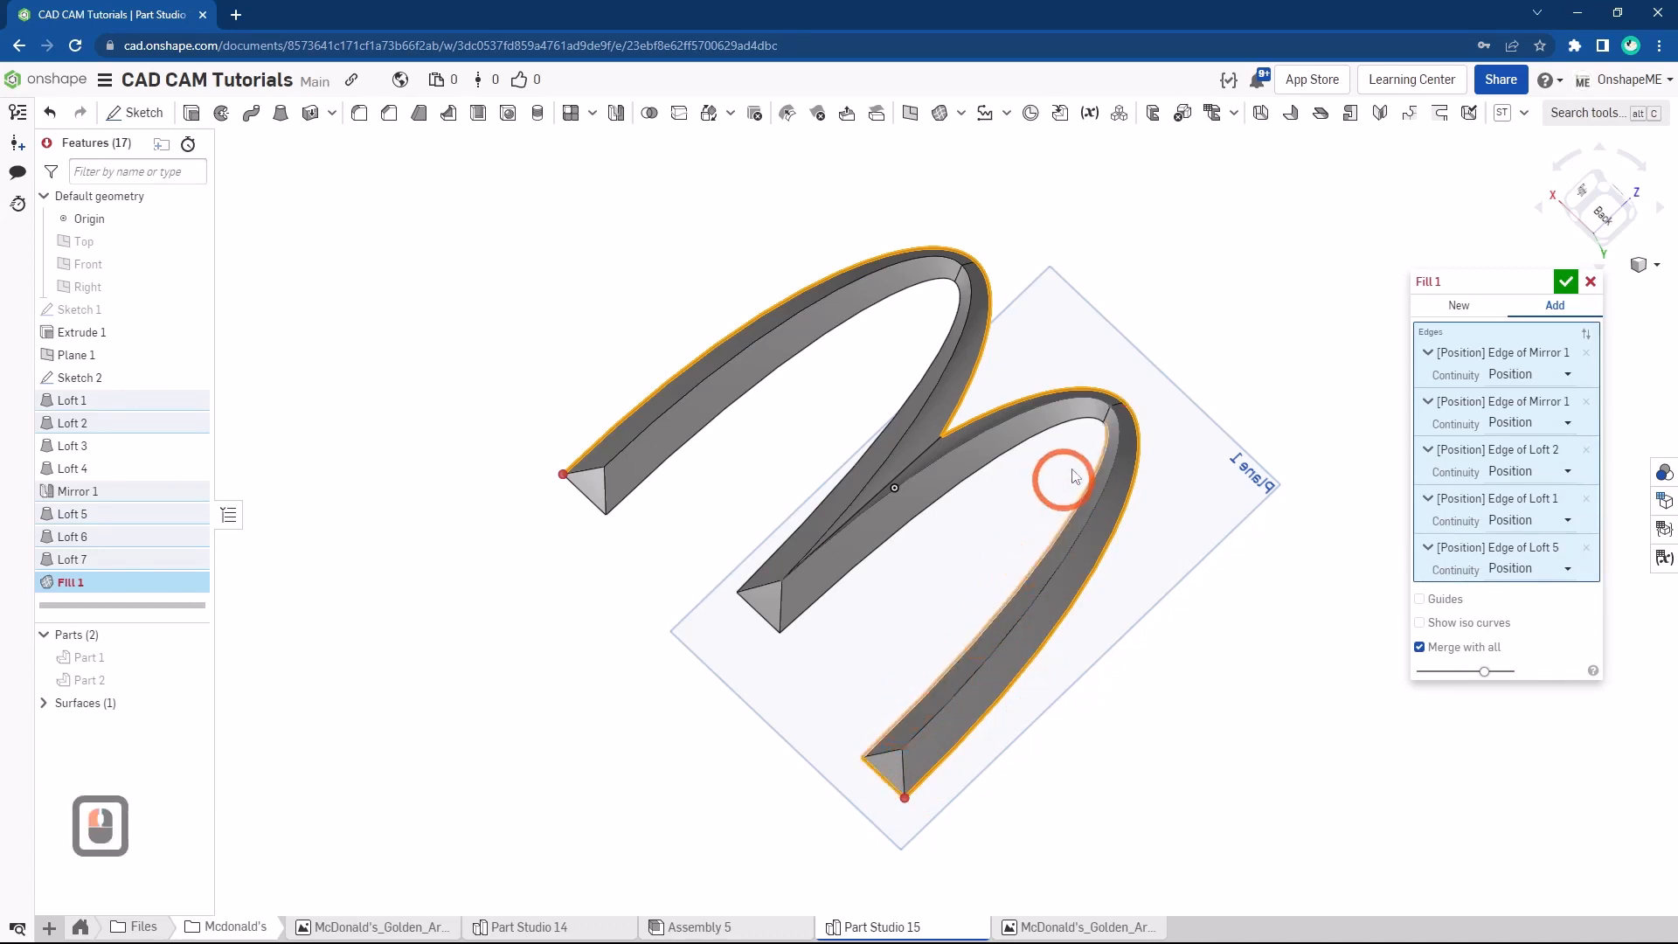
left_click(1089, 415)
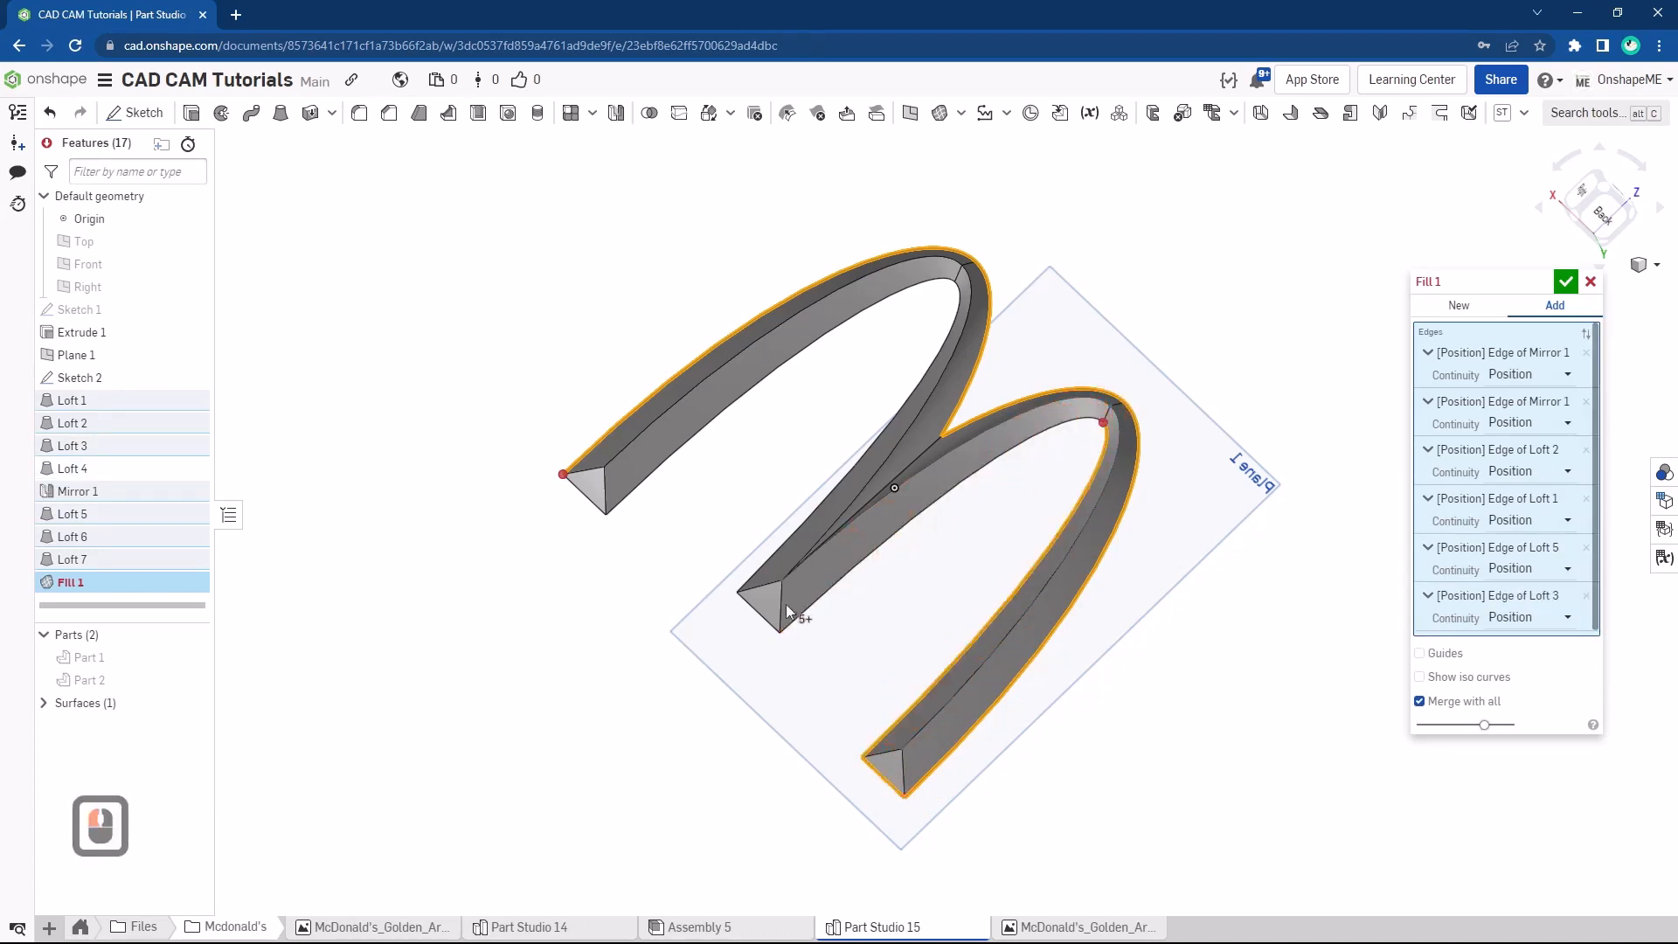
left_click(755, 616)
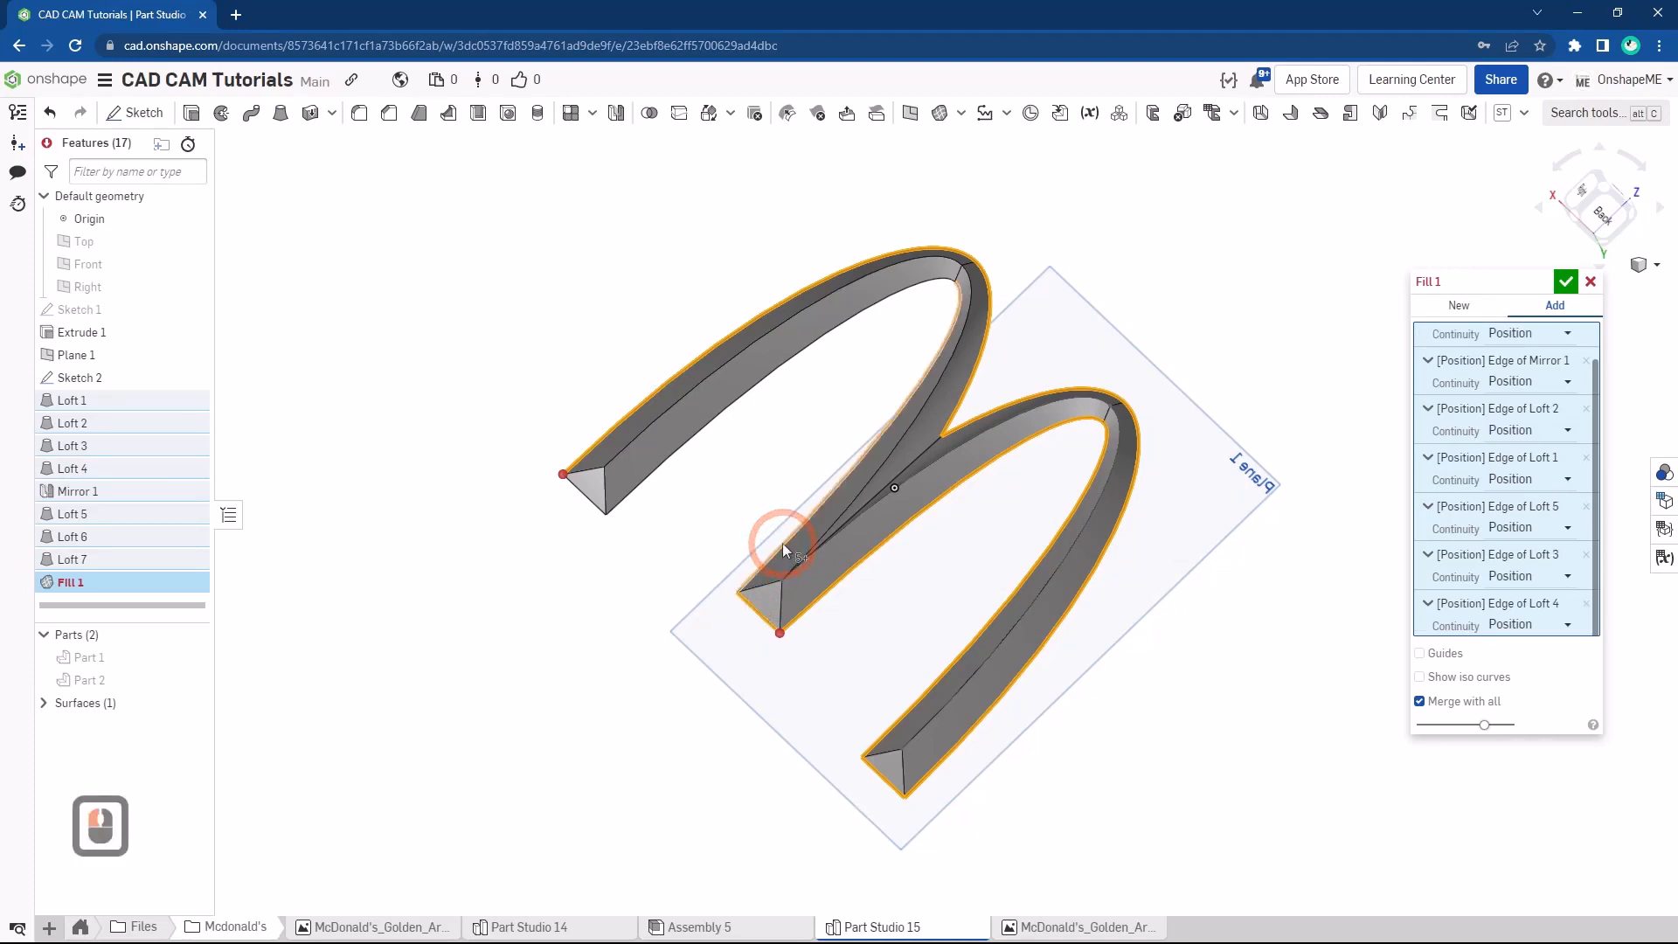
left_click(930, 278)
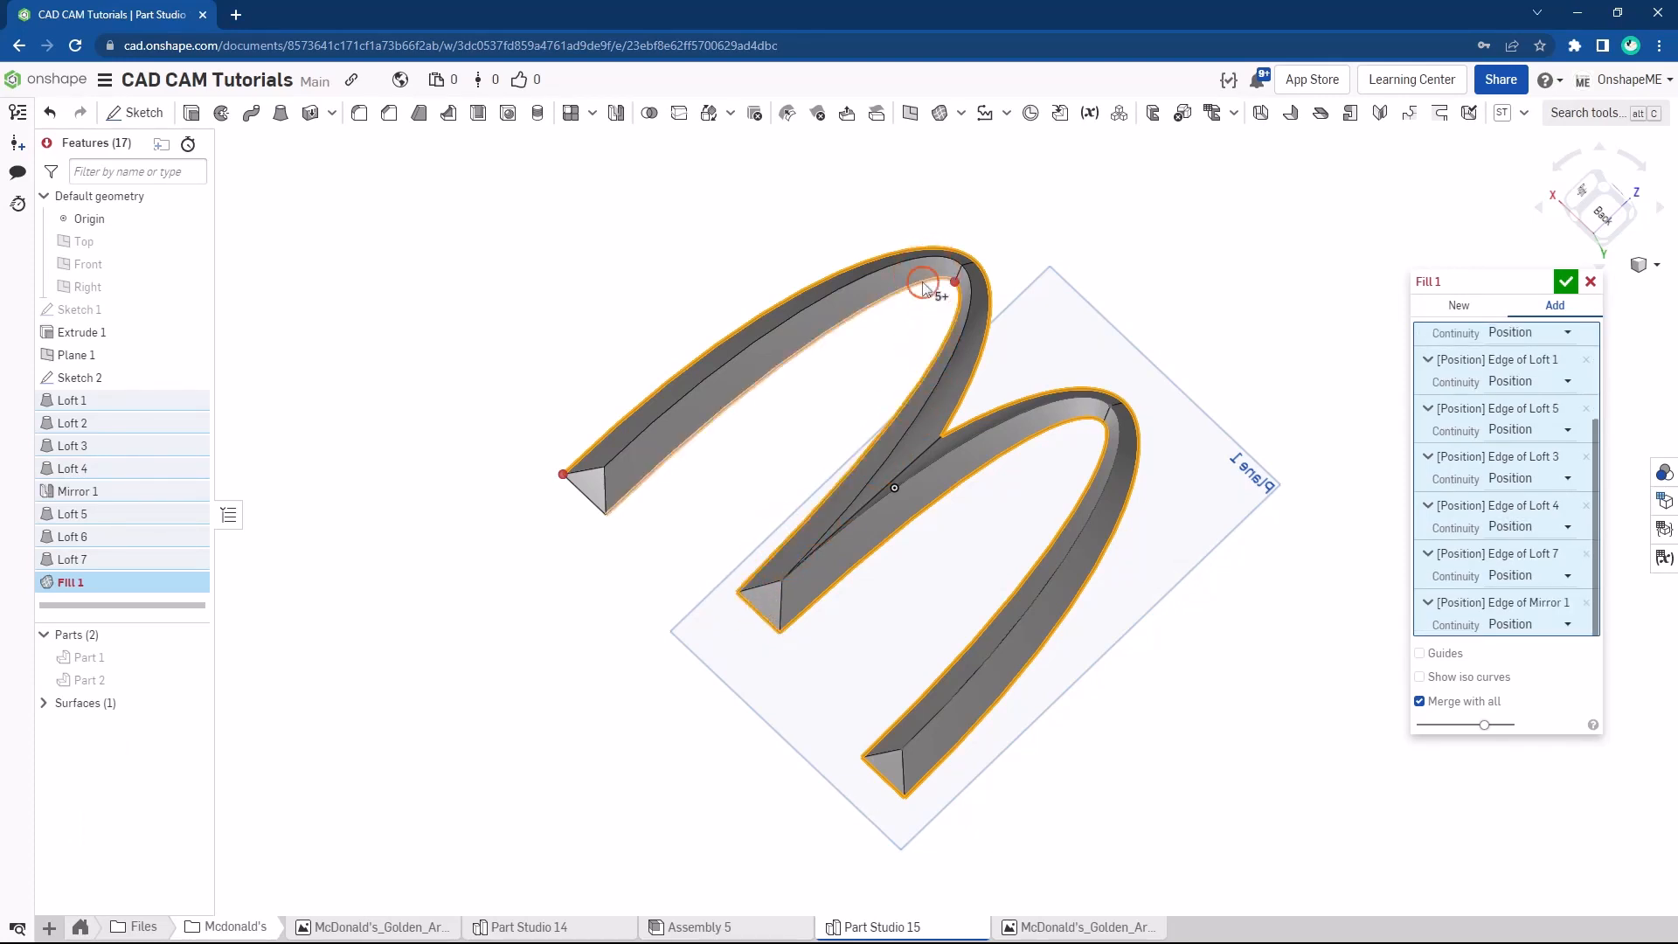
left_click(667, 409)
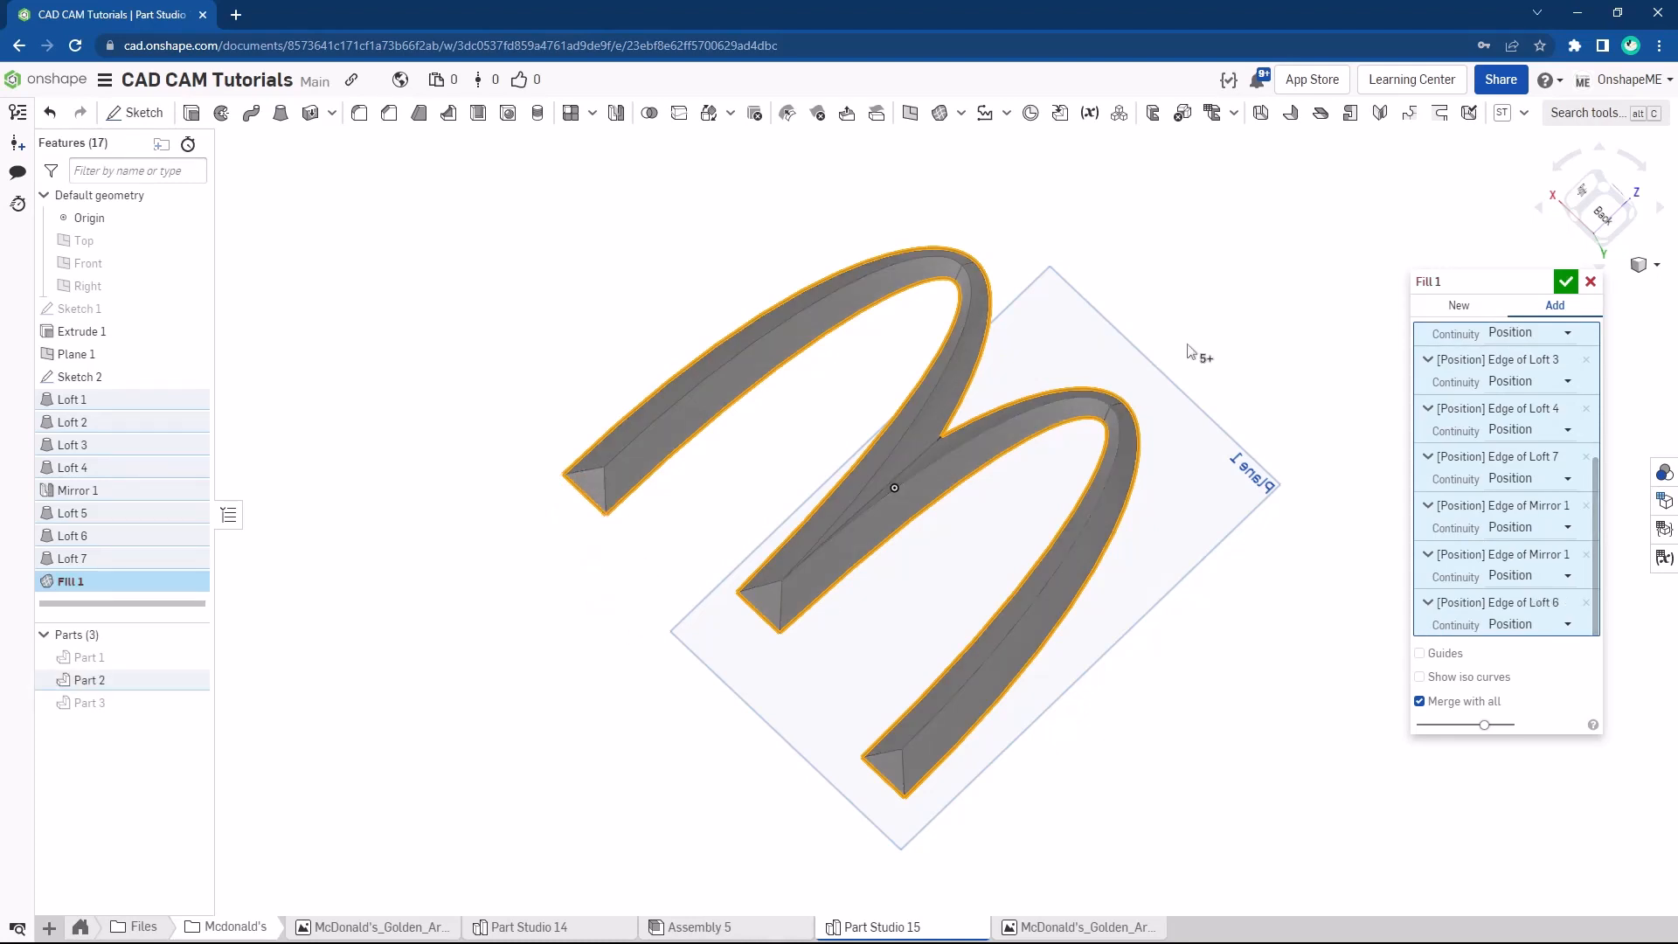
left_click(1567, 282)
left_click(832, 487)
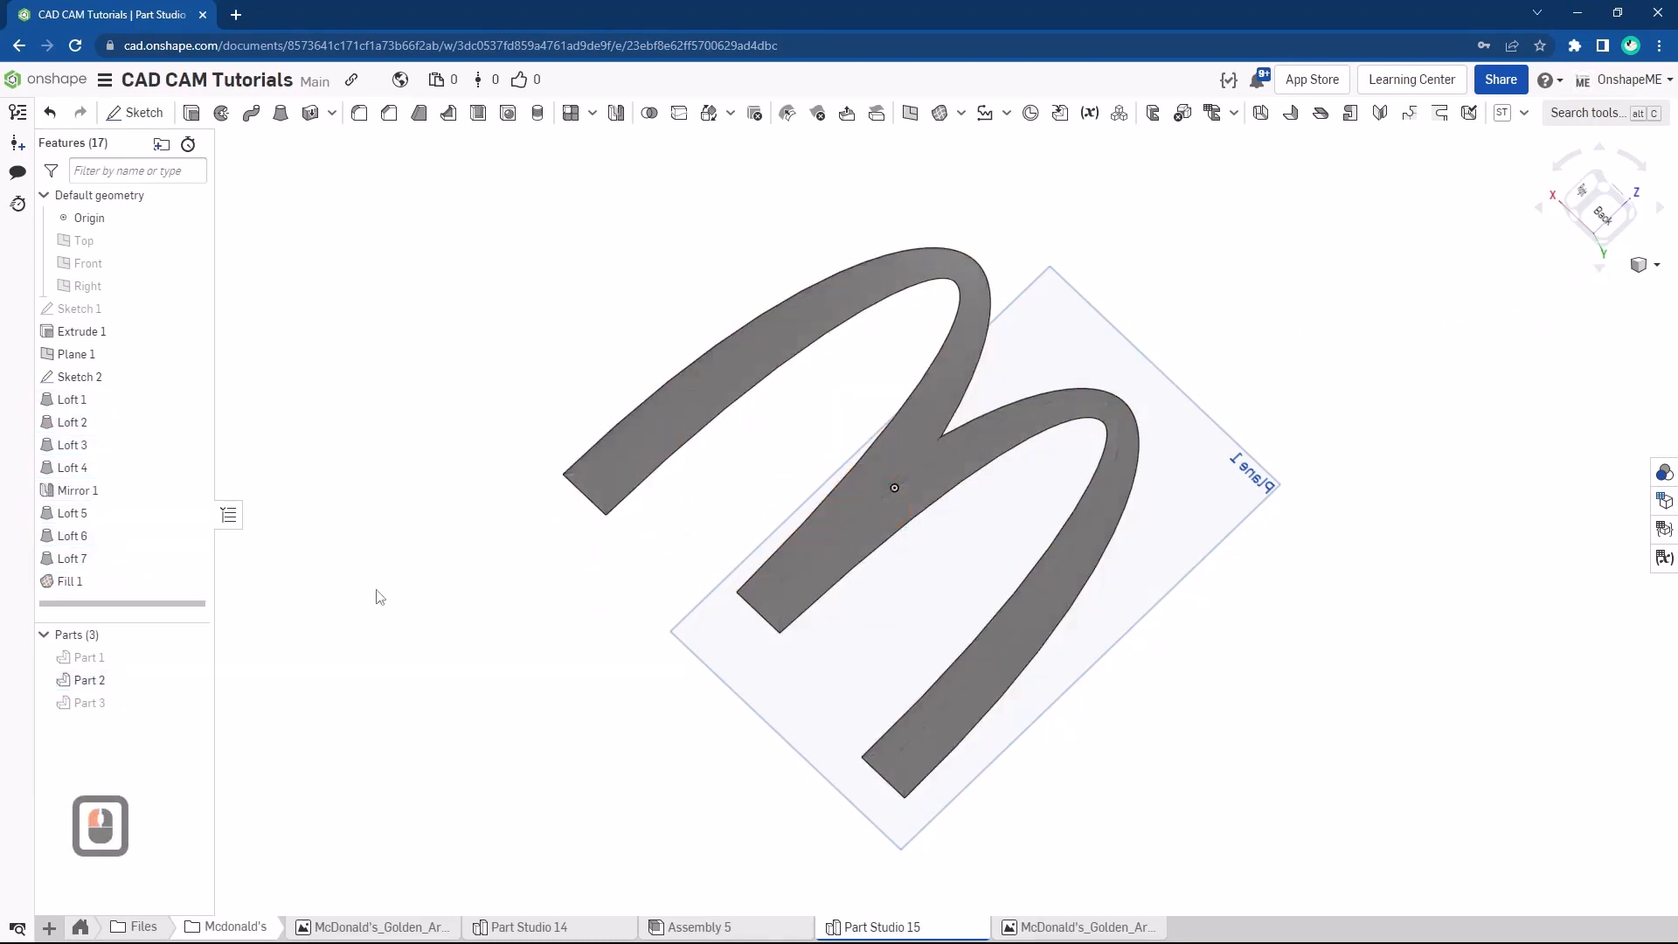
Show the hidden Part 1 and Part 3 again alongside Part 2
left_click(191, 658)
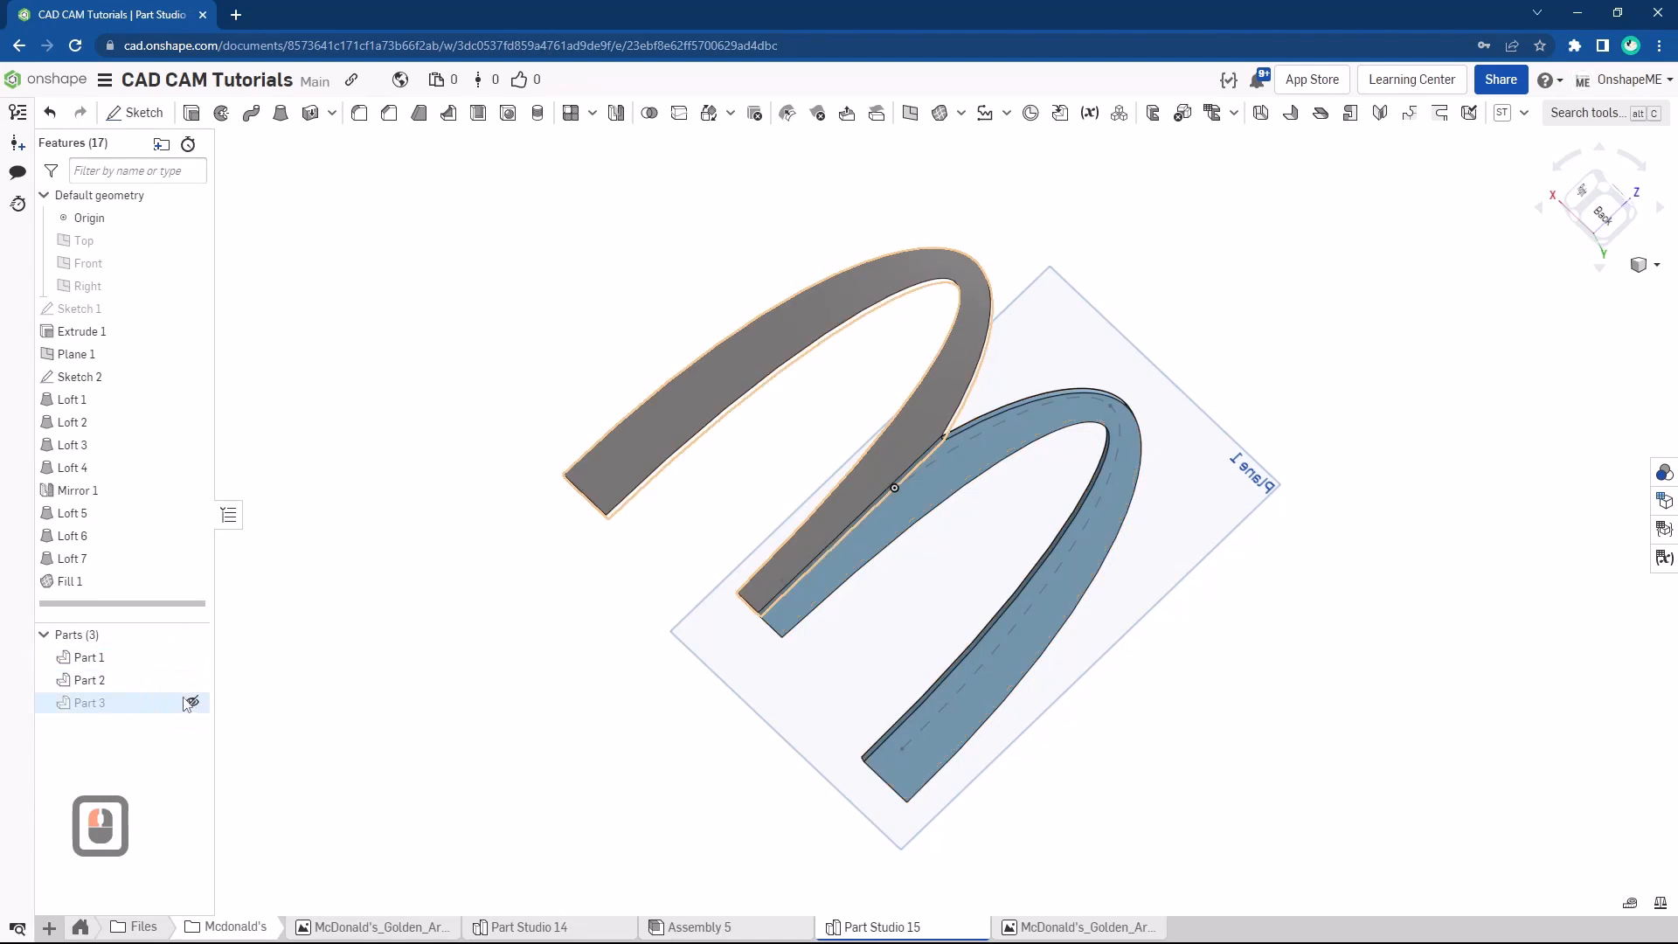
left_click(191, 703)
scroll(466, 490, "down", 3)
right_click_drag(466, 490, 867, 422)
scroll(874, 393, "up", 2)
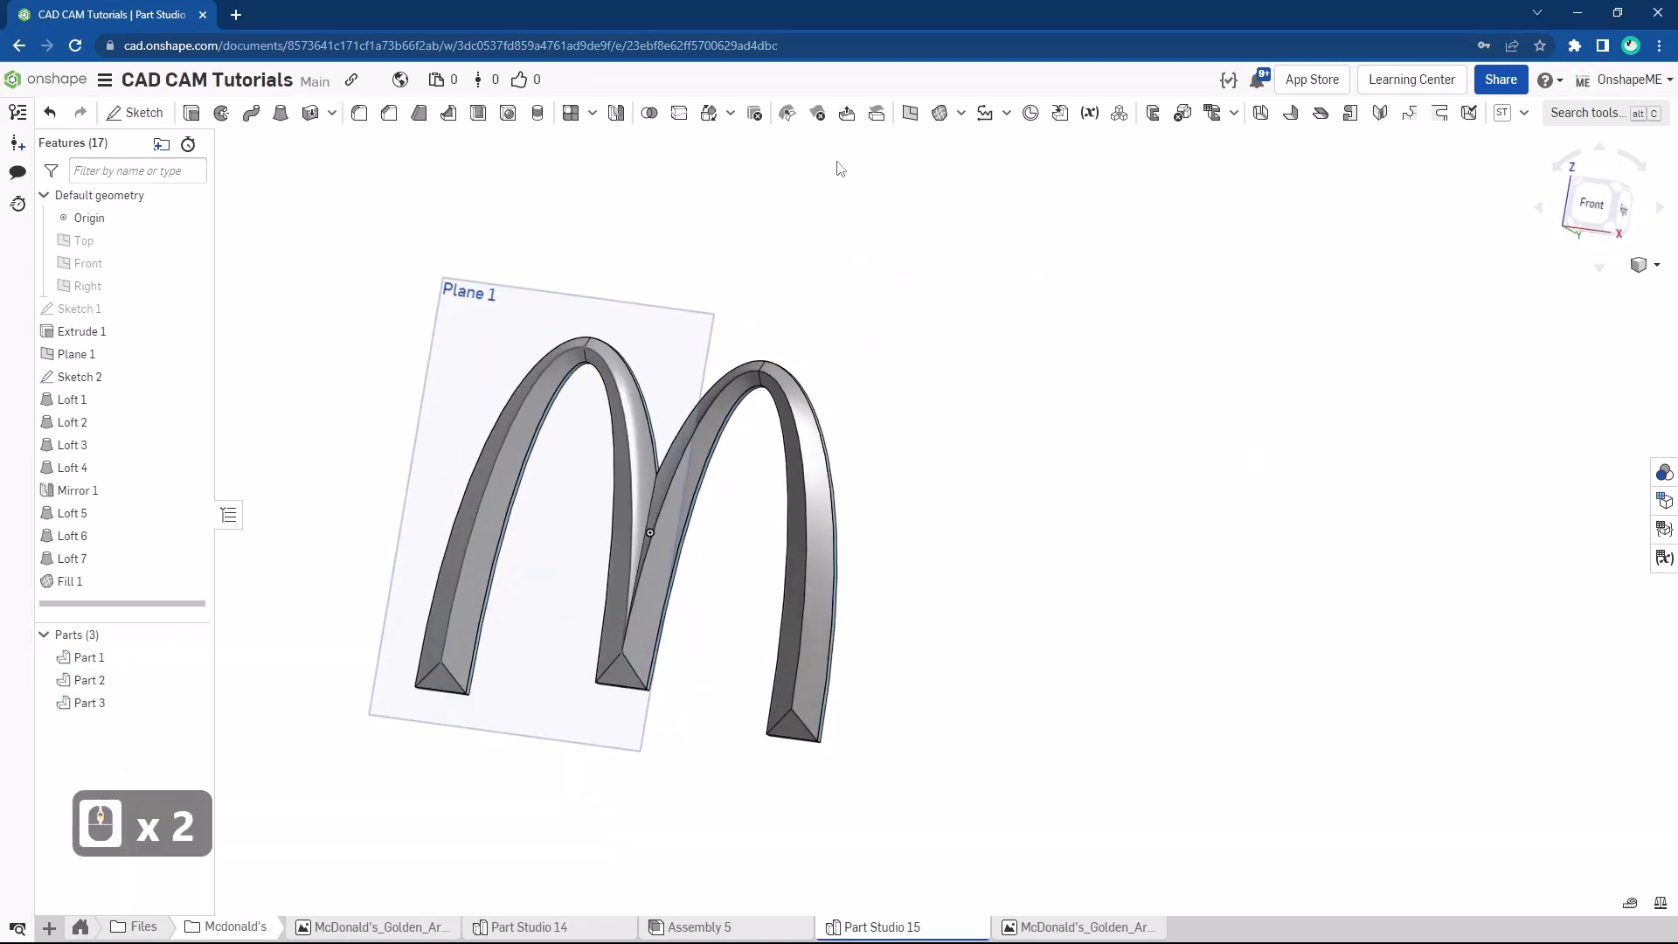
Unite the ridged front body and both flat extruded arches into one part with a Boolean Union
left_click(648, 114)
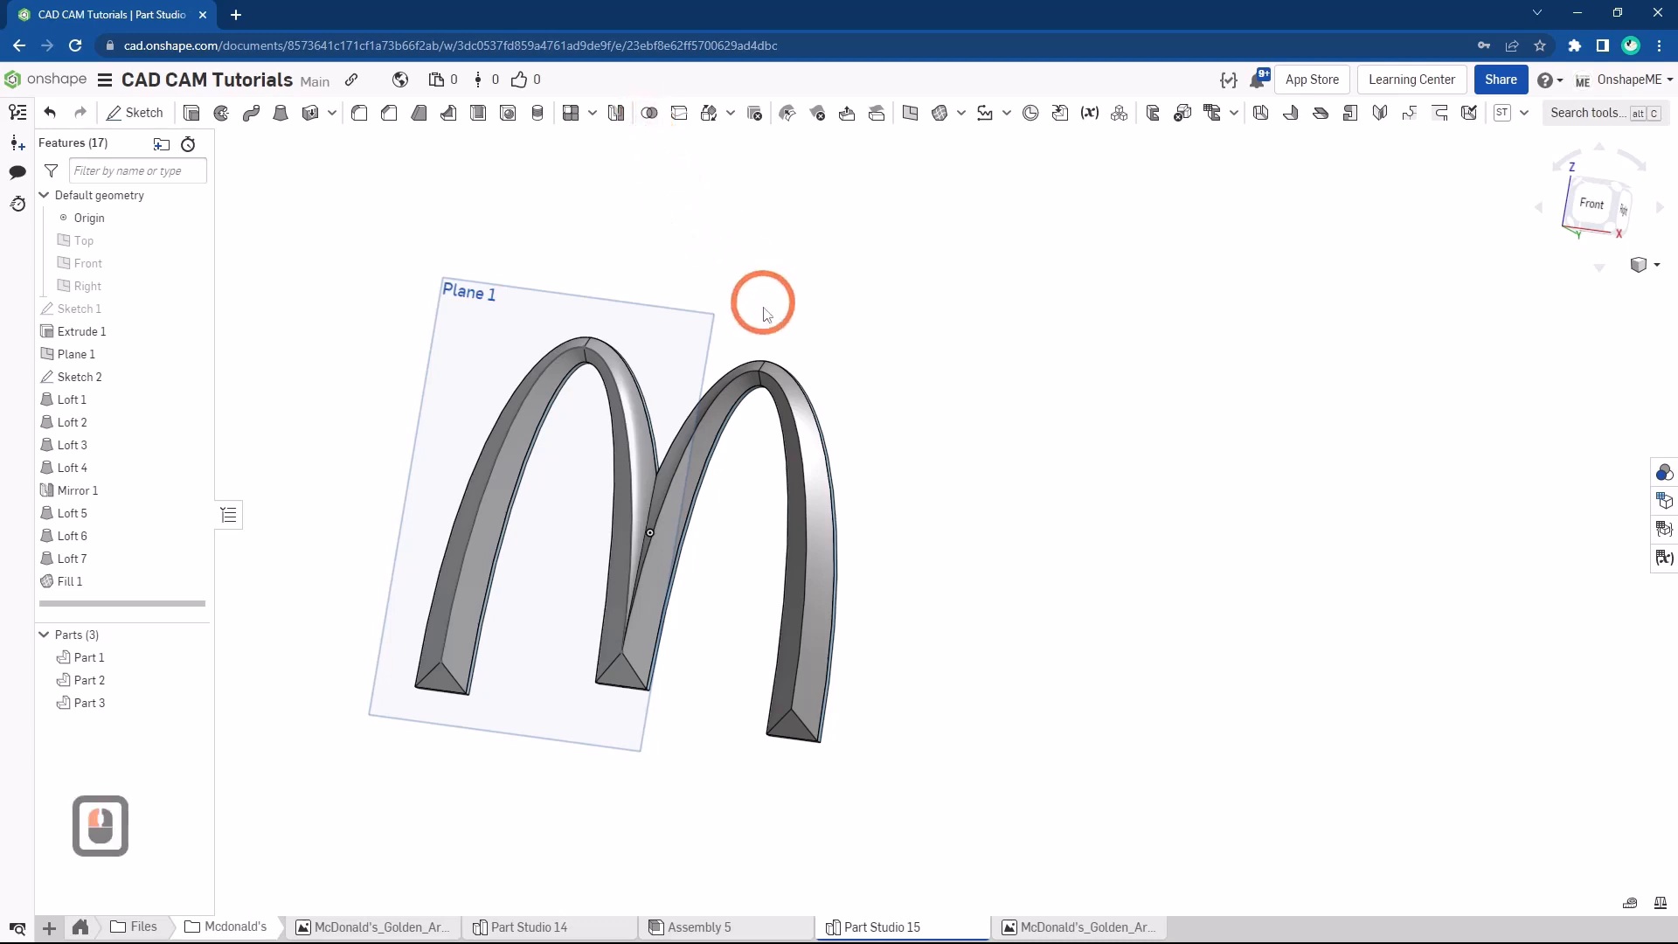
left_click(780, 391)
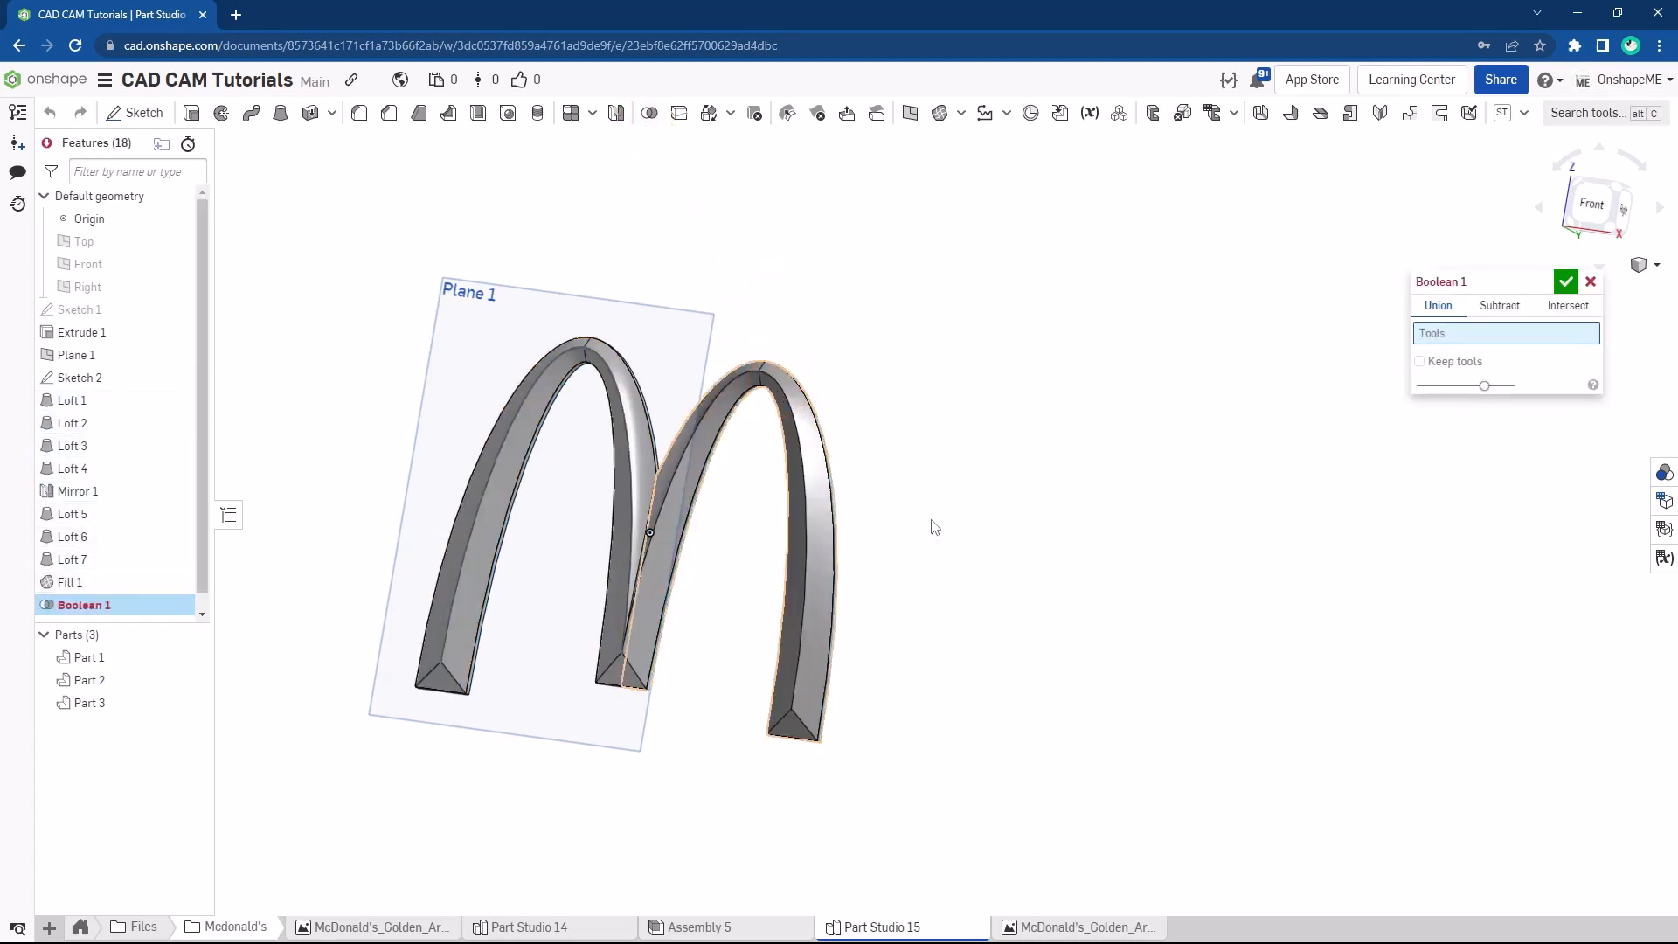
scroll(981, 511, "up", 1)
middle_click_drag(982, 510, 836, 495)
scroll(630, 337, "up", 3)
left_click(596, 353)
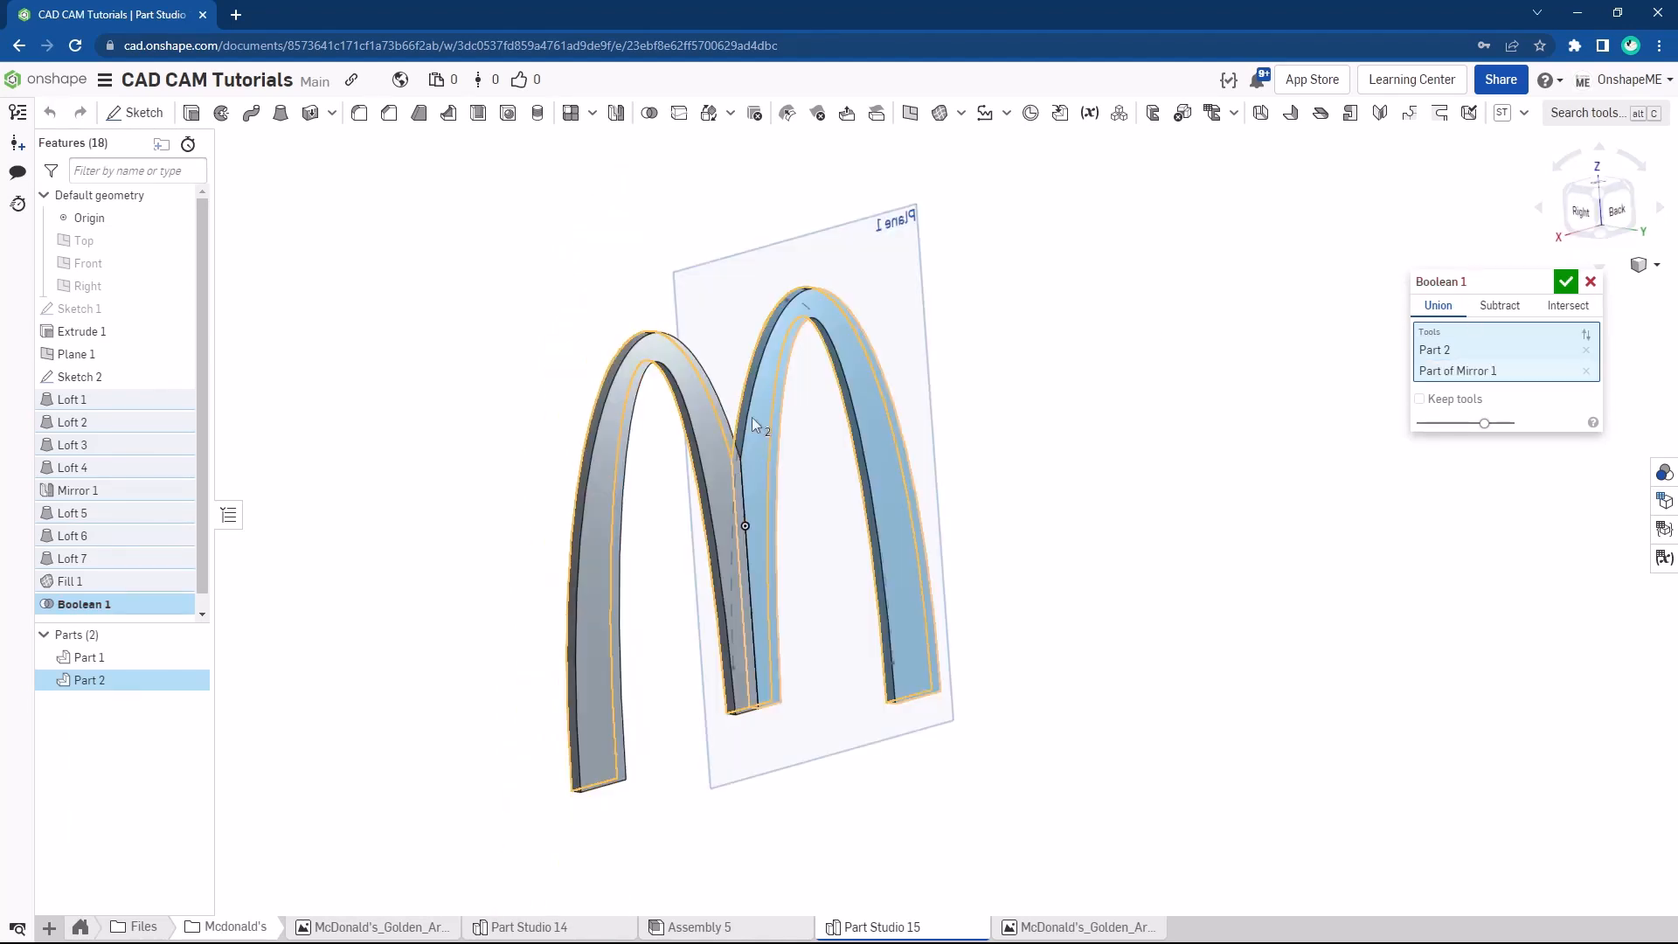
left_click(754, 419)
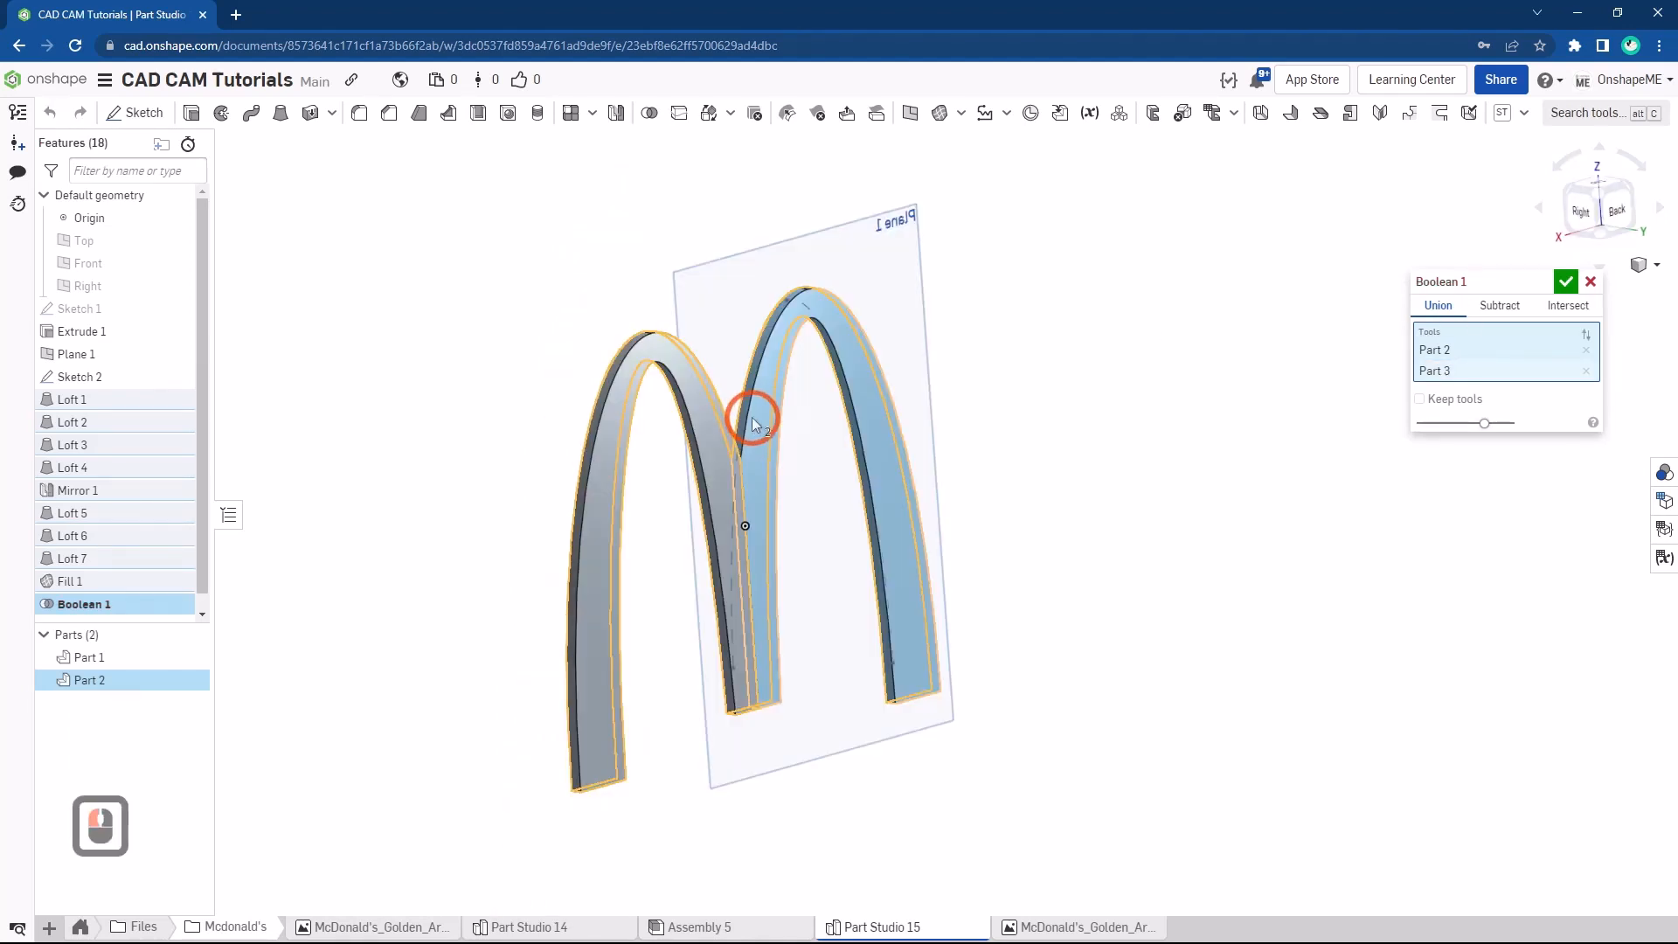
left_click(803, 409)
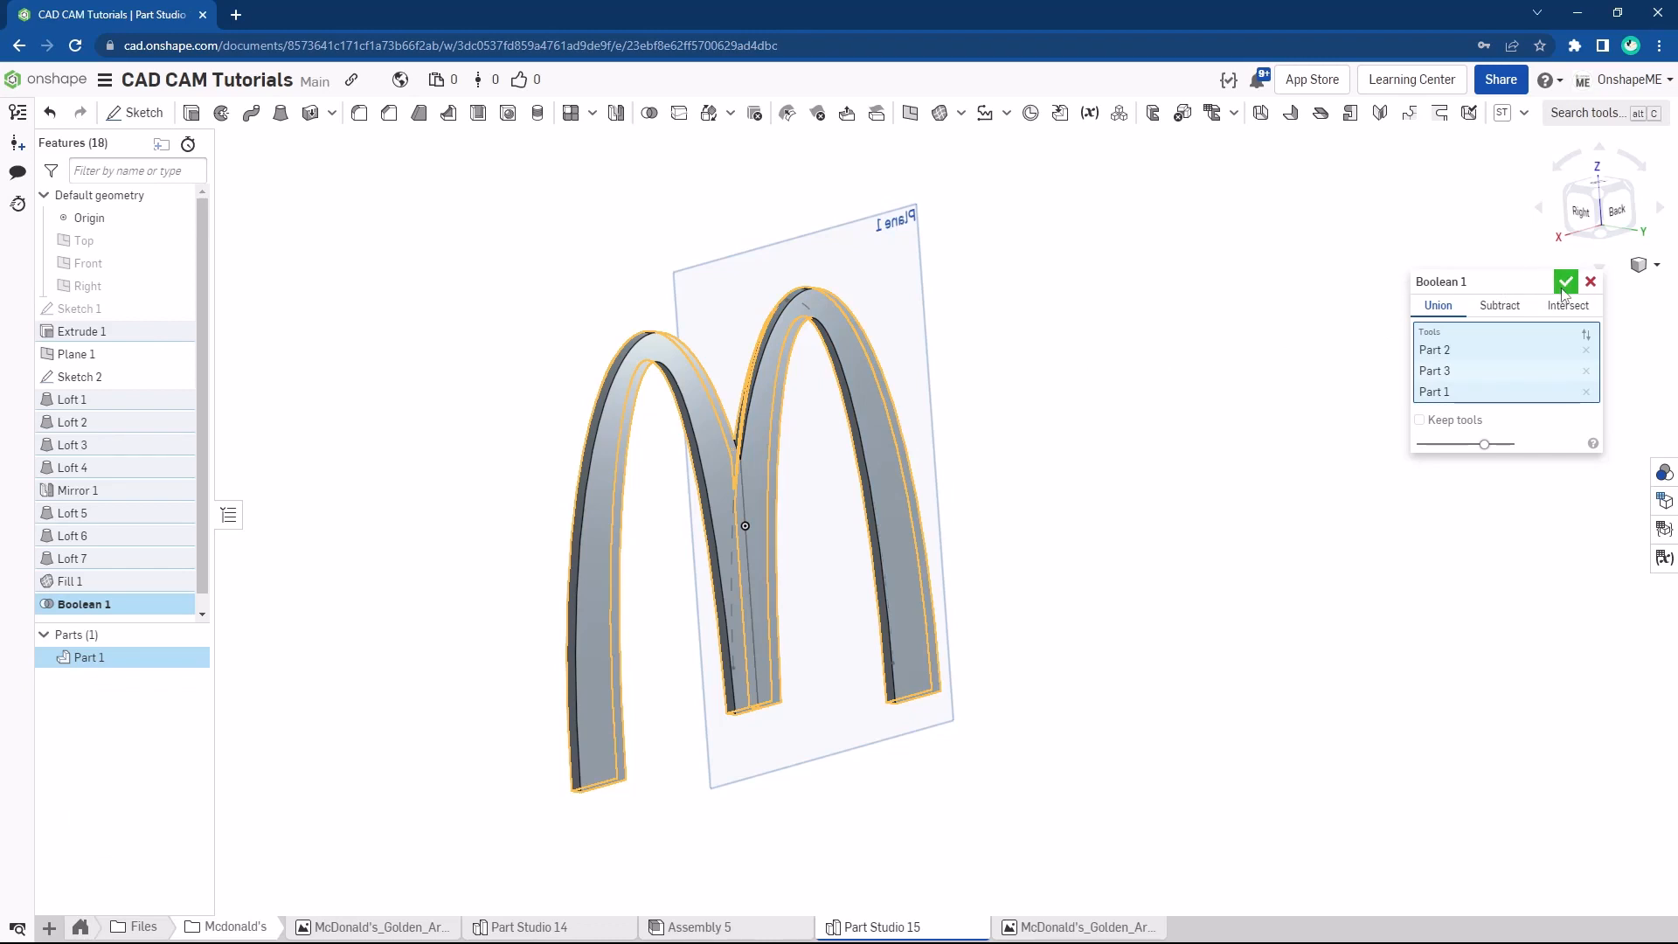
left_click(931, 273)
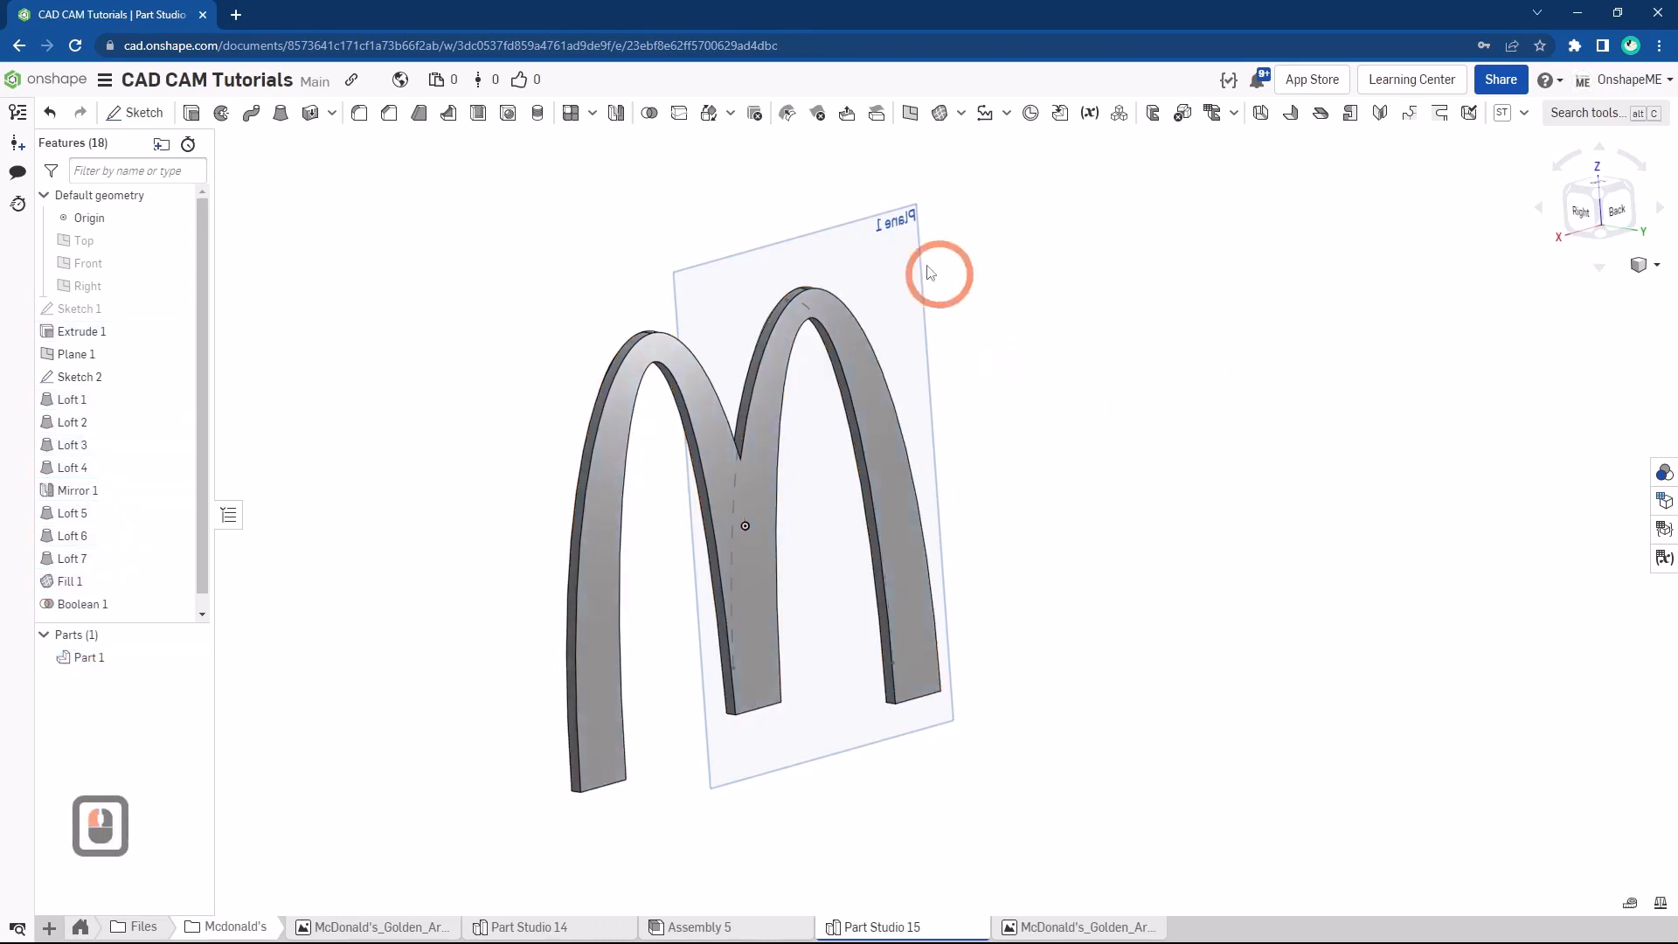
Mirror the united arches part about its flat back face, merging the mirrored copy into the same part
left_click(619, 116)
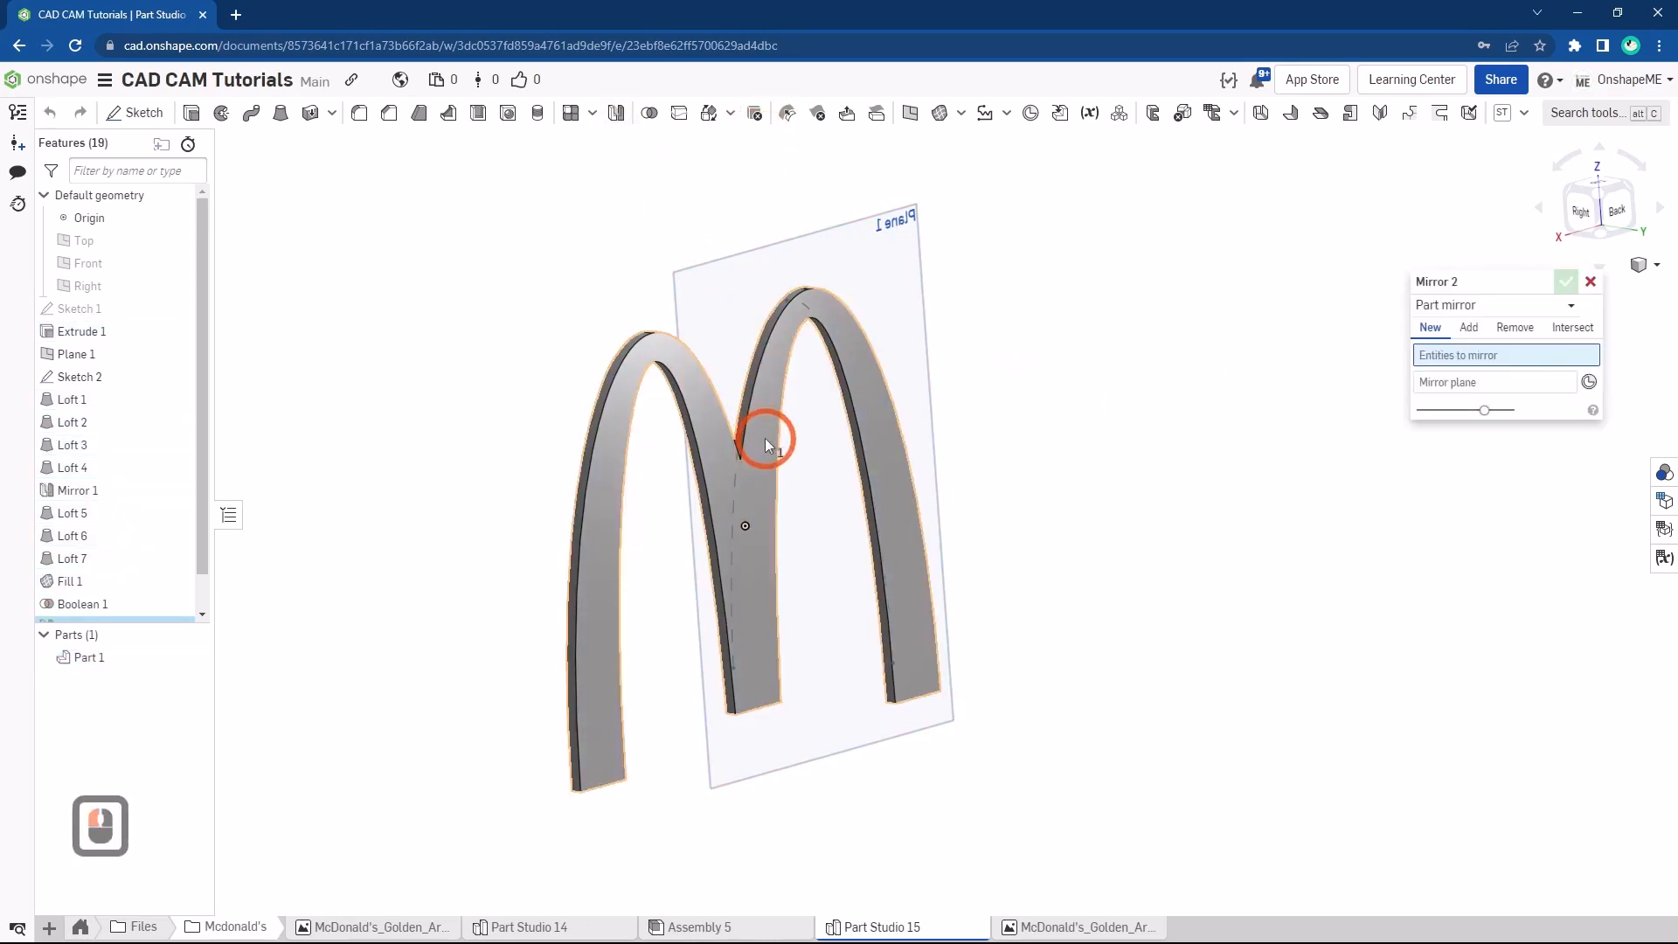
left_click(766, 439)
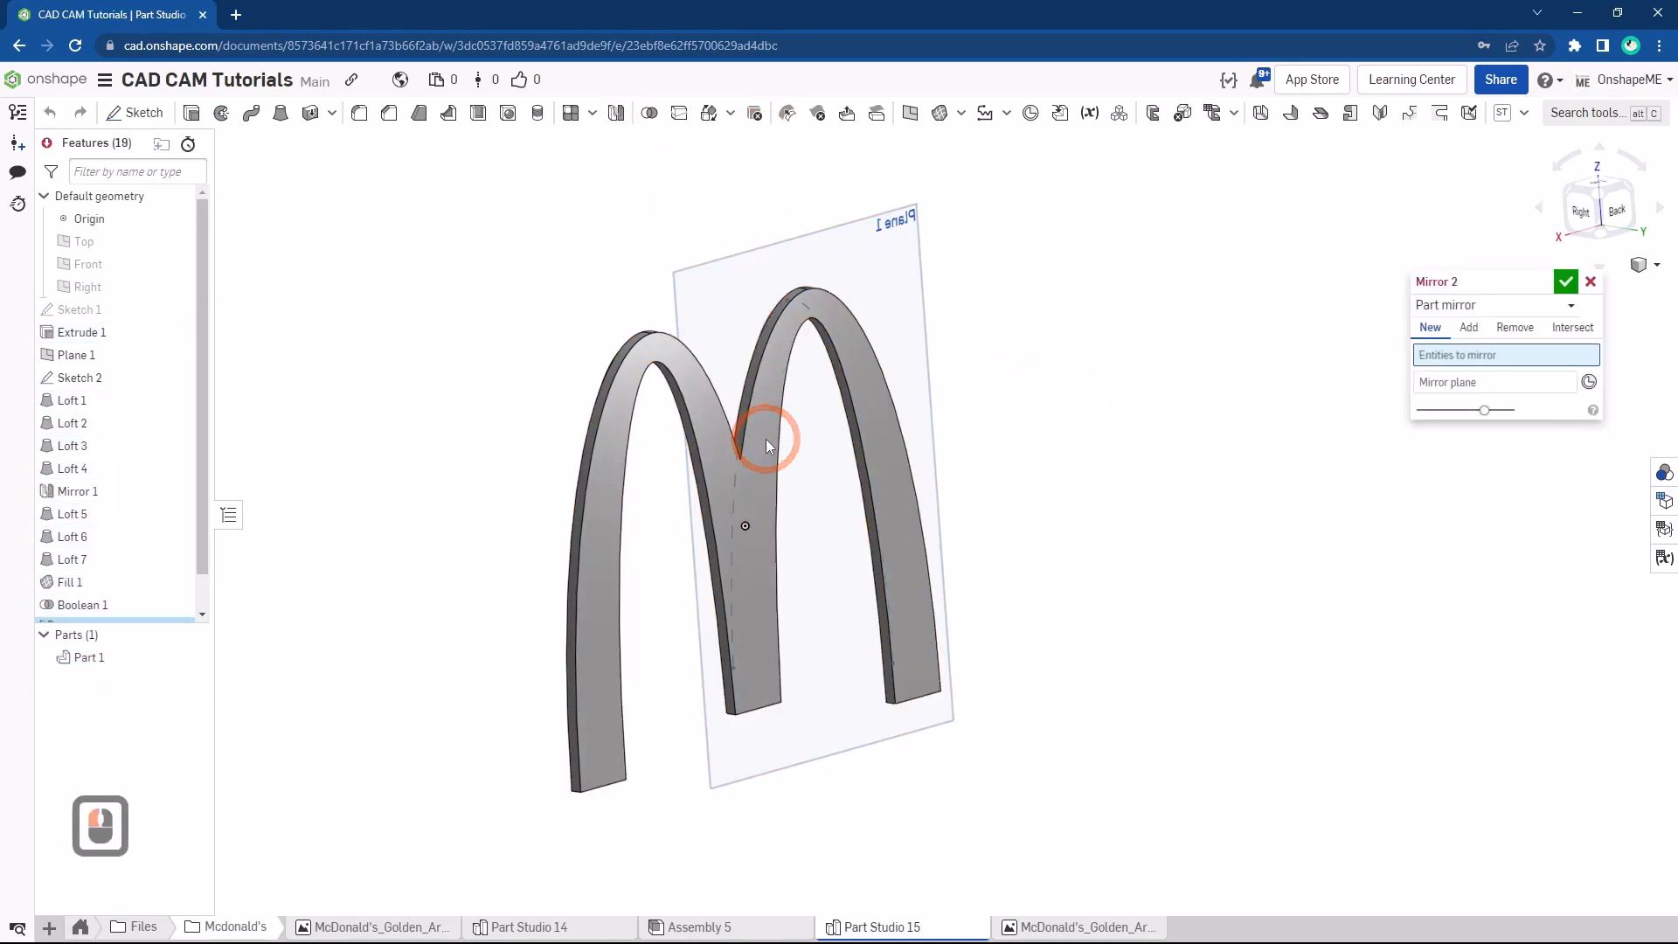
left_click(1462, 397)
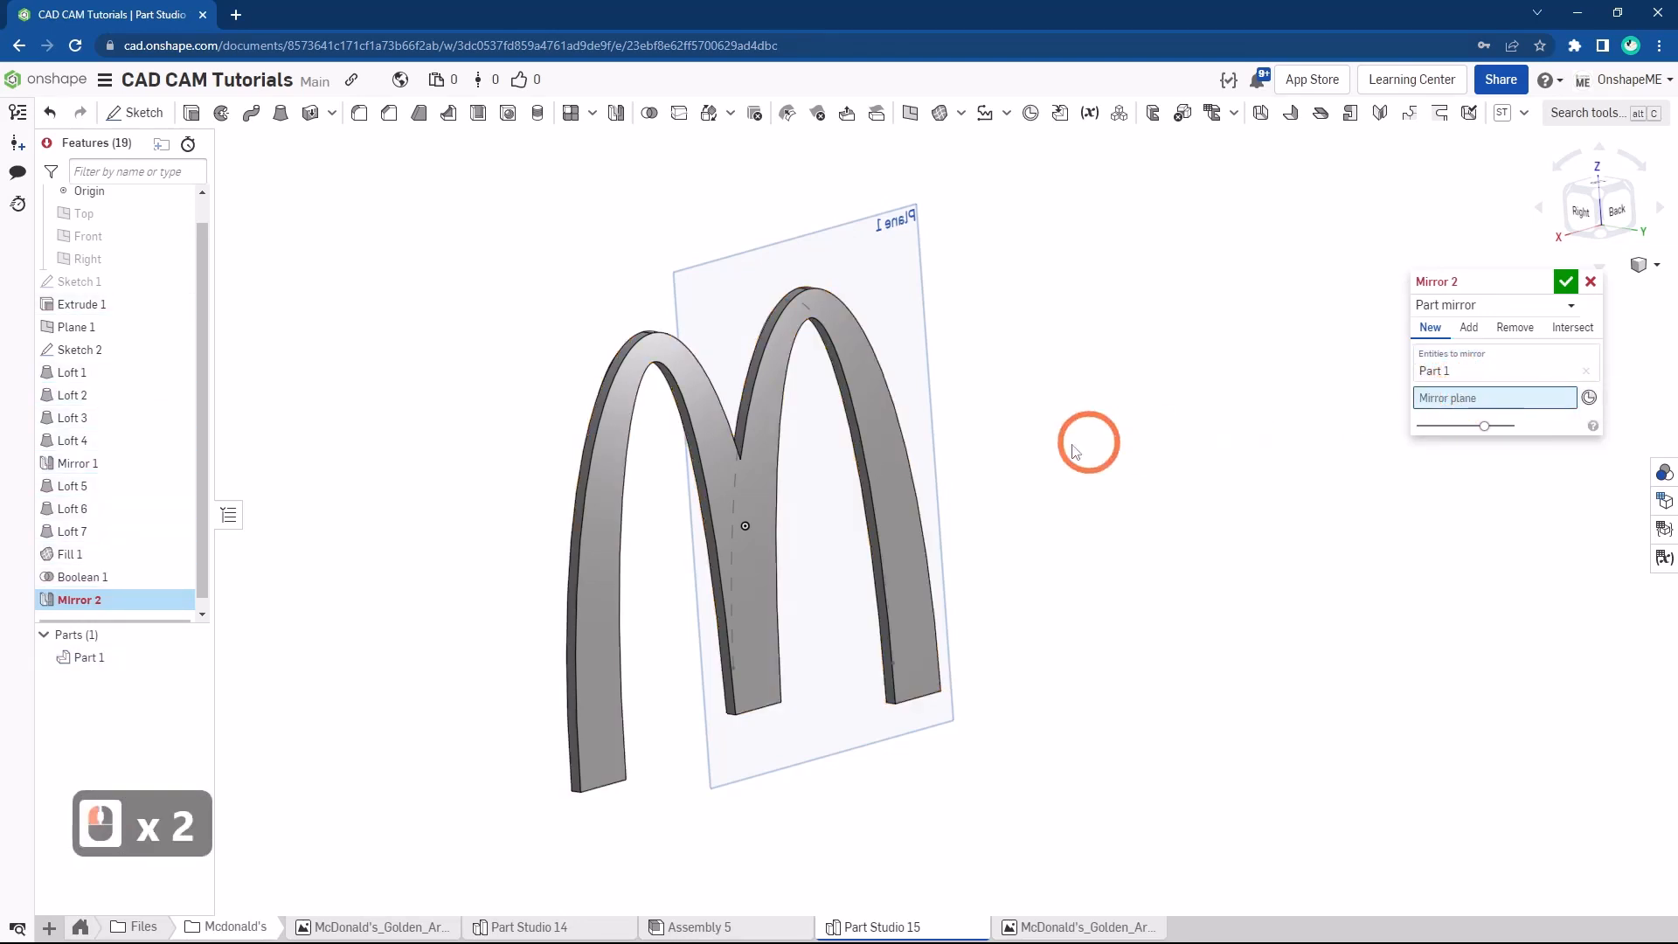
left_click(730, 464)
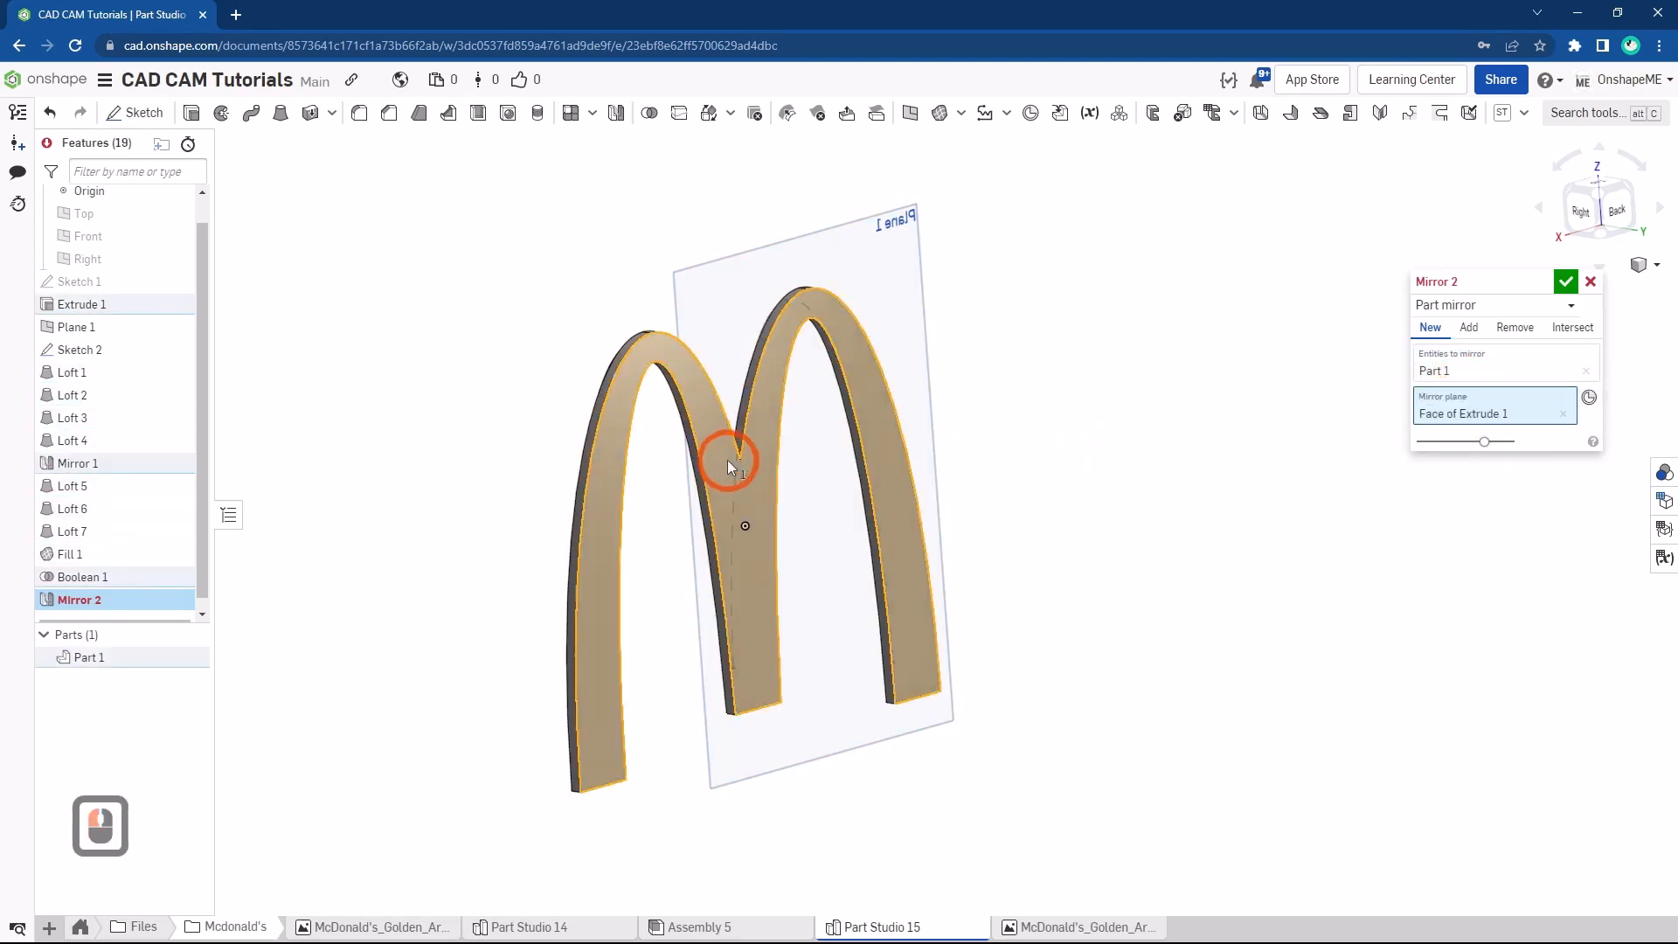
left_click(1567, 280)
Set the arches part's appearance to the golden yellow palette colour FFC10E
right_click_drag(899, 479, 1189, 440)
scroll(1176, 411, "up", 3)
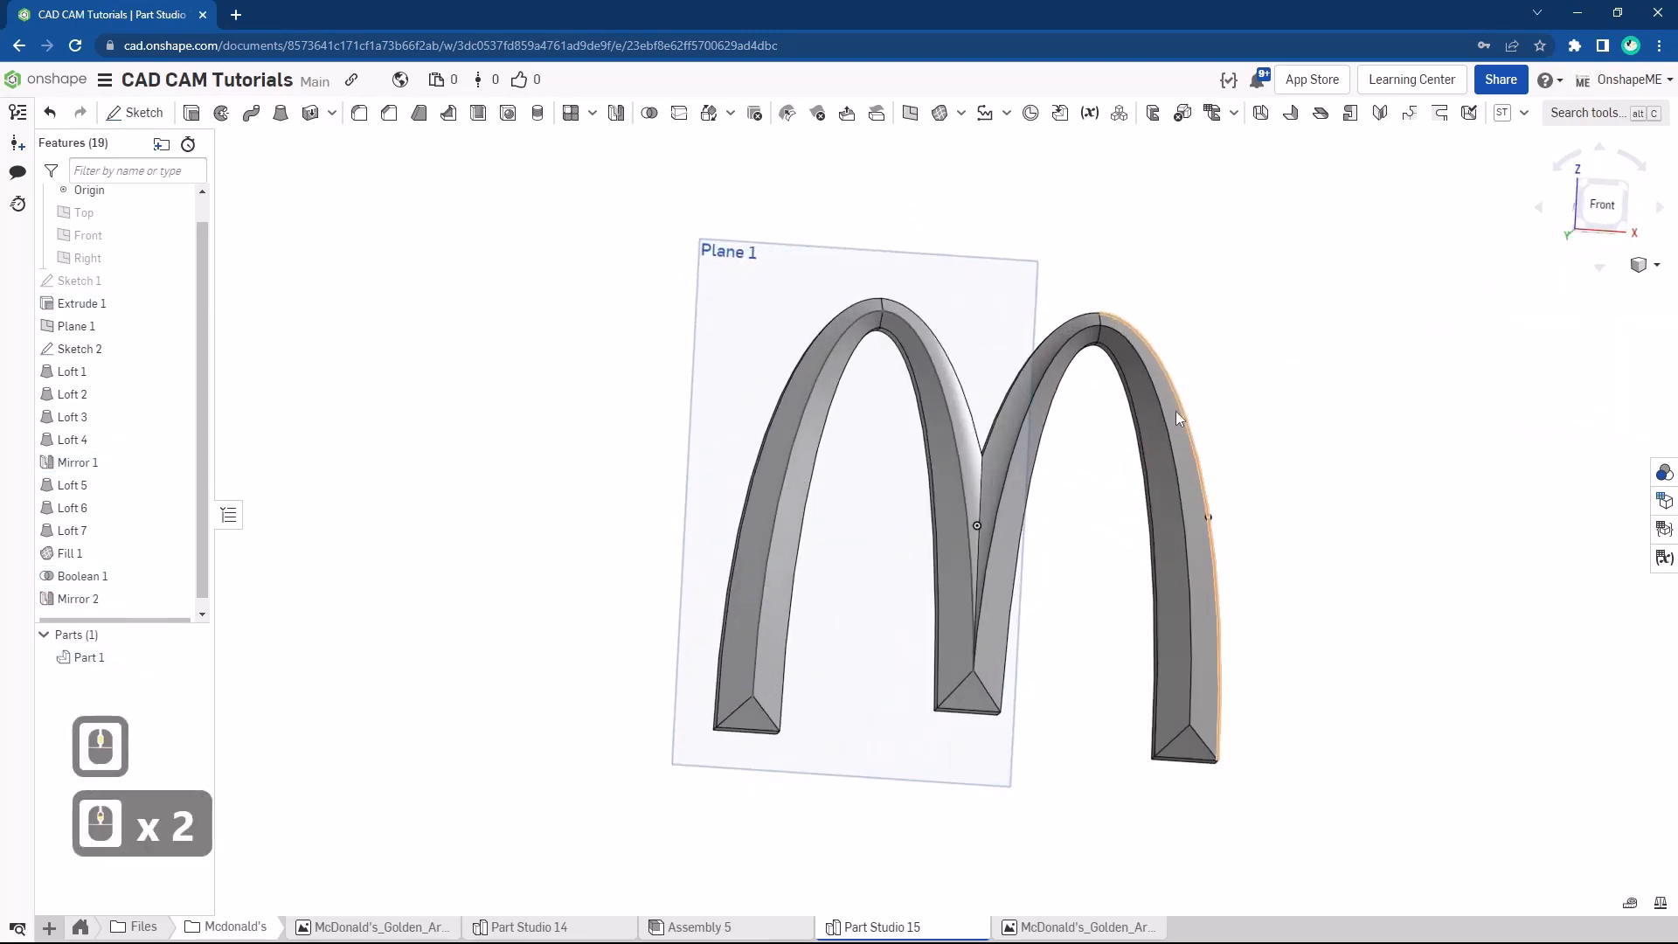
left_click(1175, 411)
right_click(1175, 411)
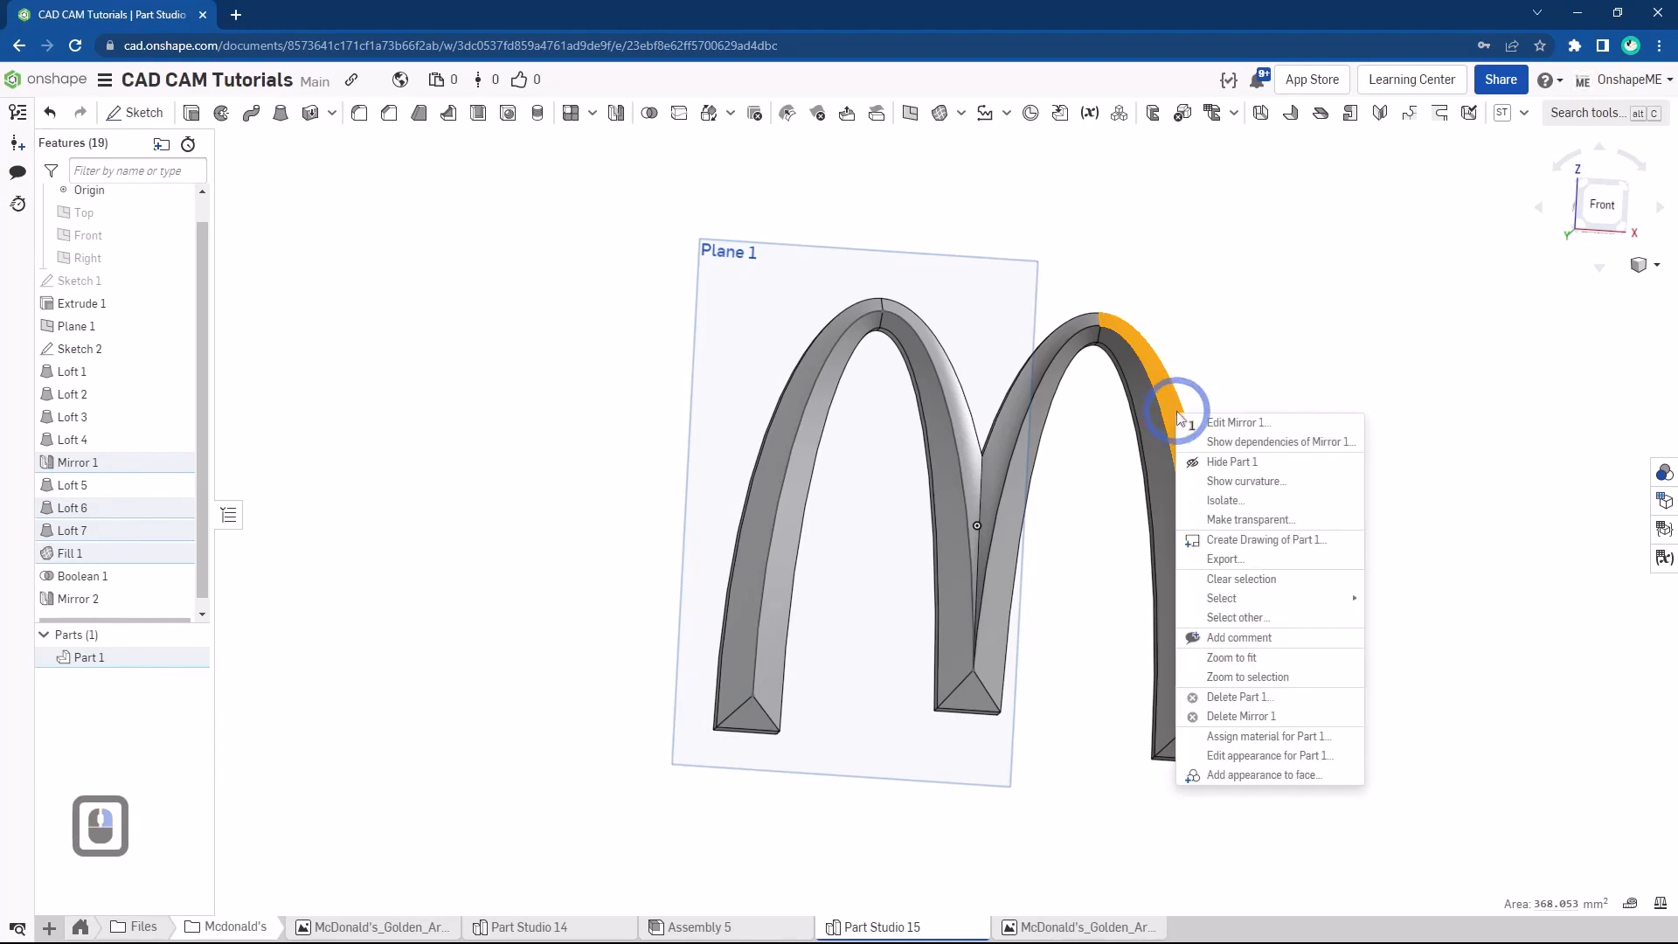
left_click(1223, 757)
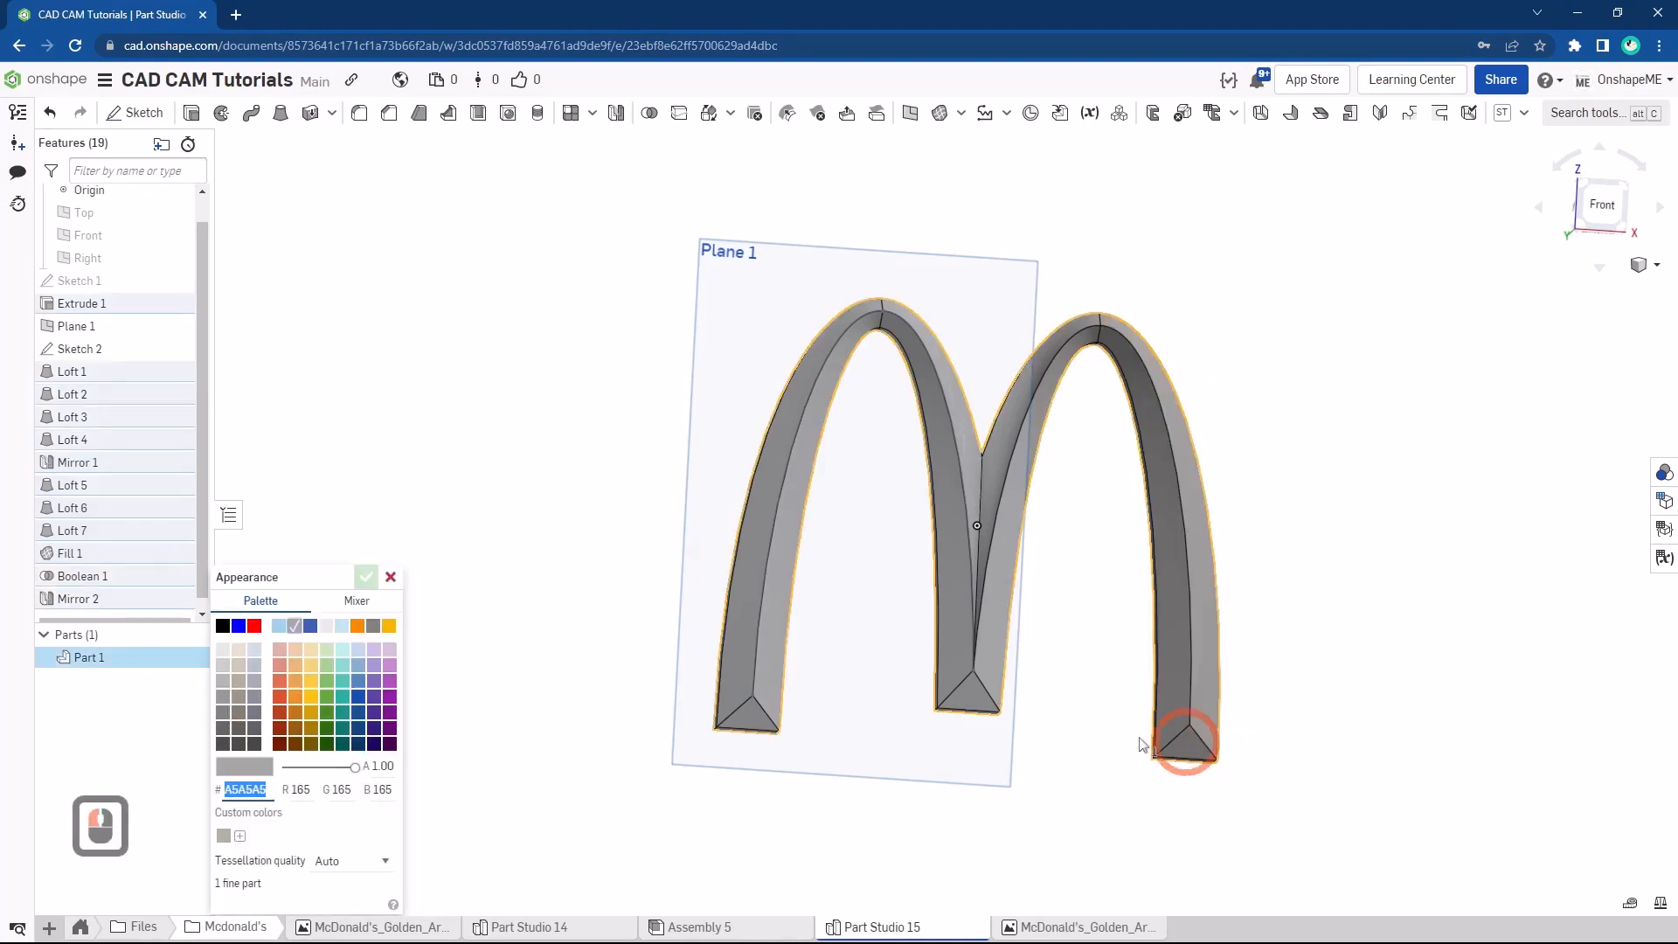
left_click(312, 700)
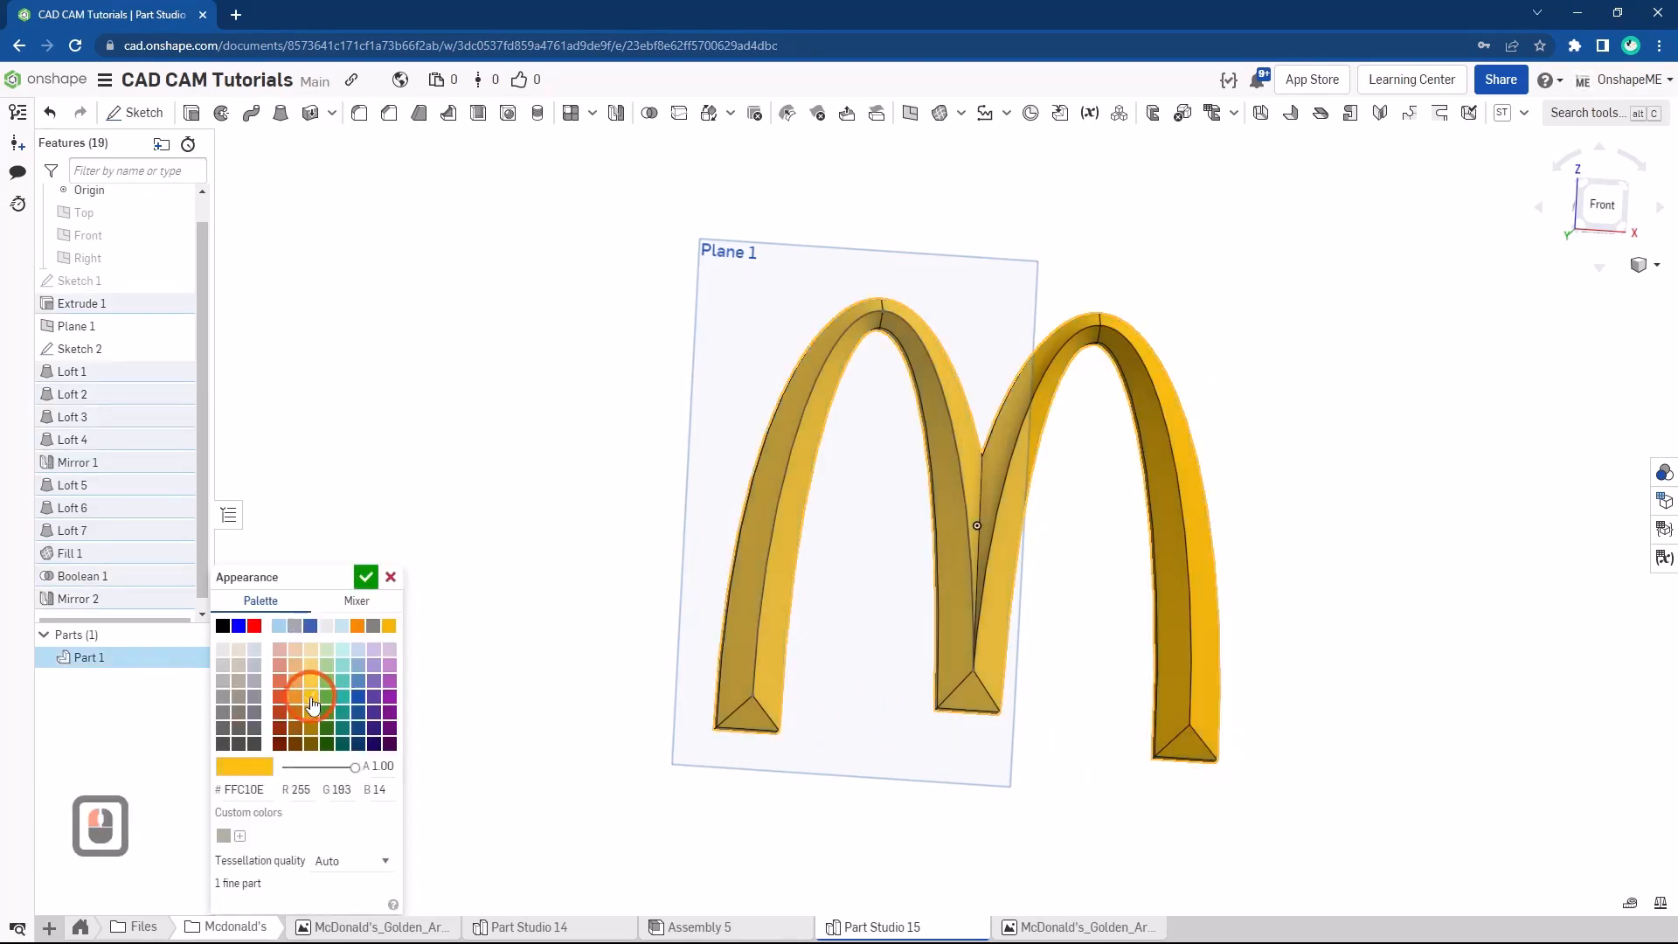
left_click(366, 577)
View the arches from the front and hide Plane 1
scroll(979, 537, "down", 3)
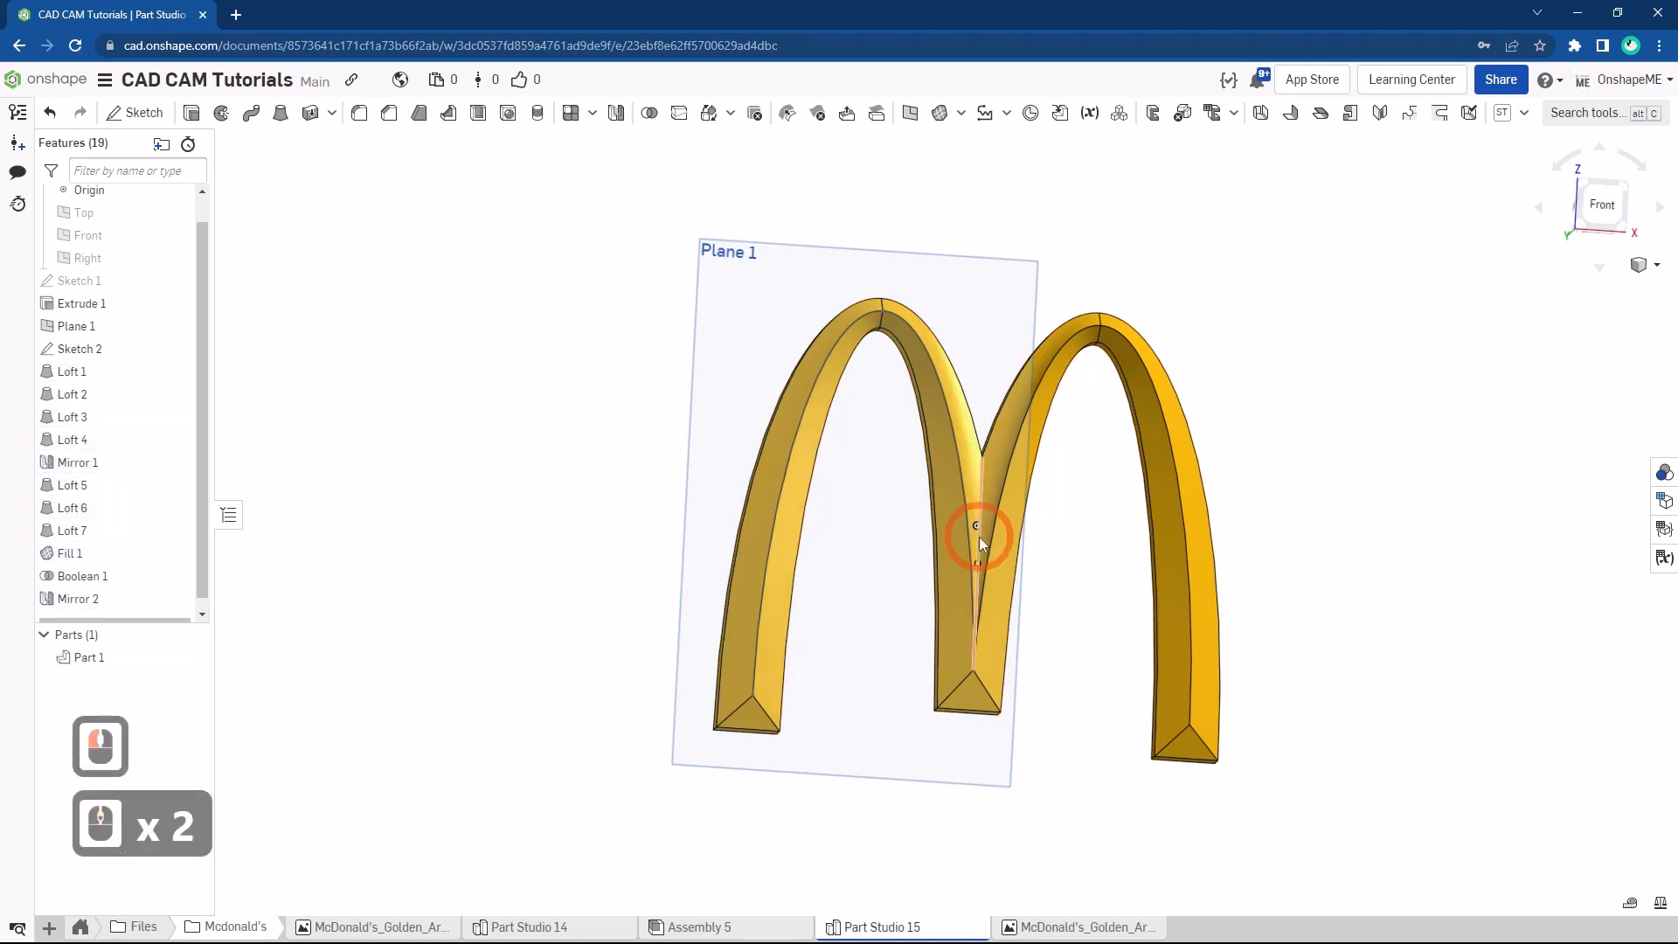
left_click(1582, 229)
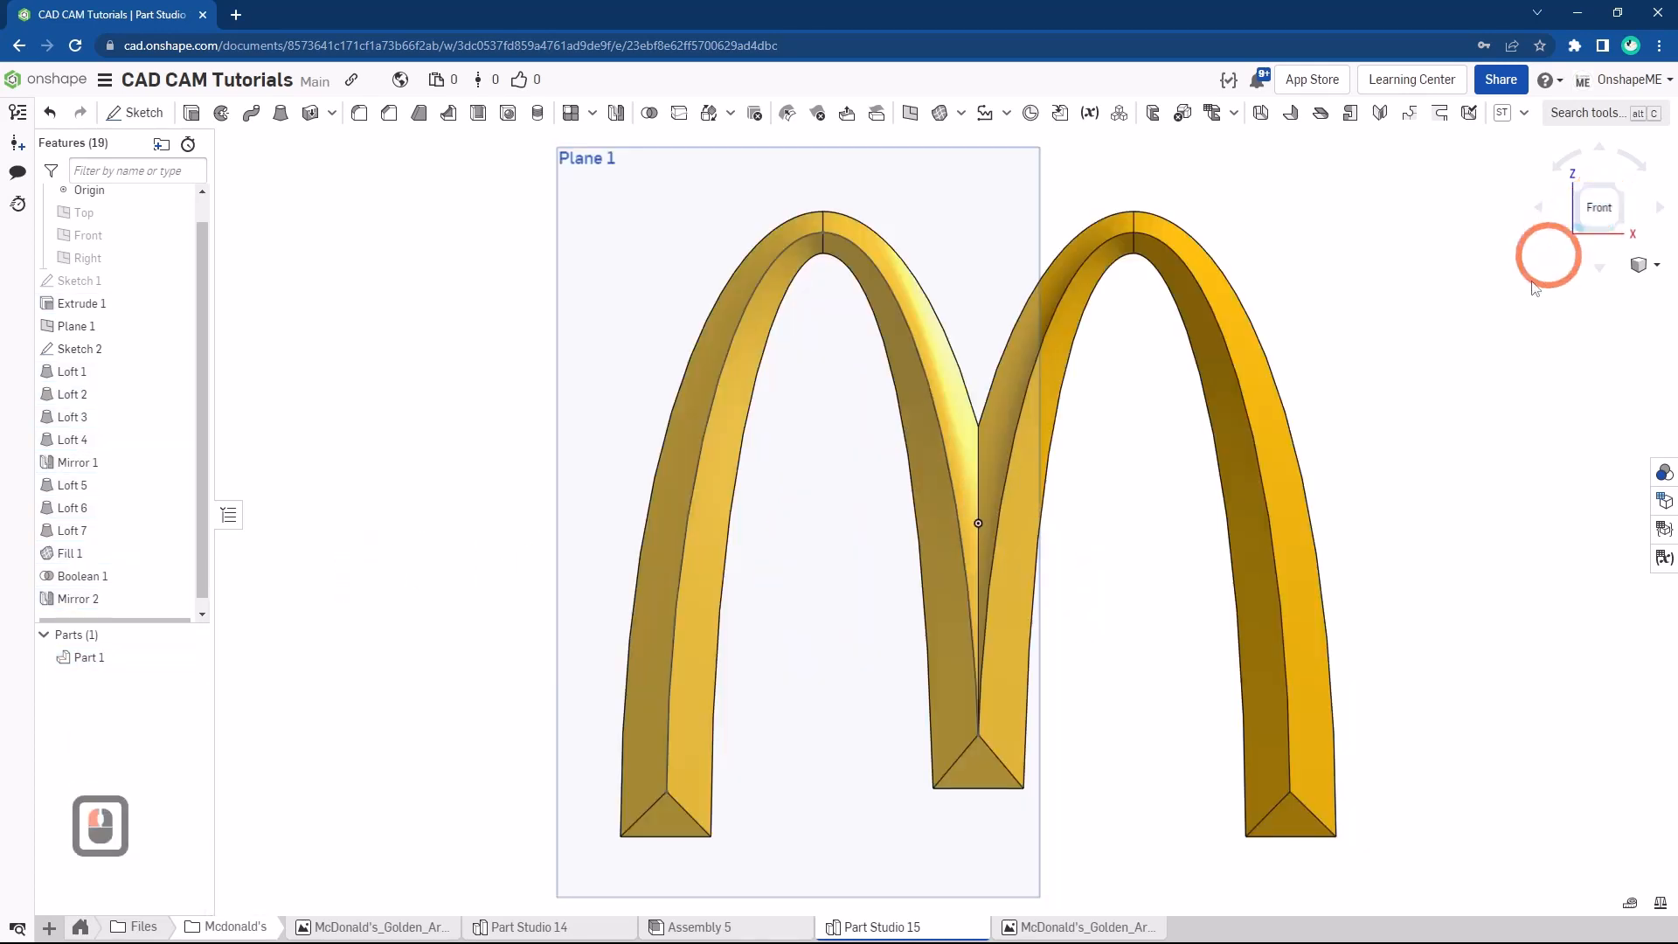
scroll(1457, 507, "down", 2, "ctrl")
middle_click_drag(1457, 509, 1344, 504, "ctrl")
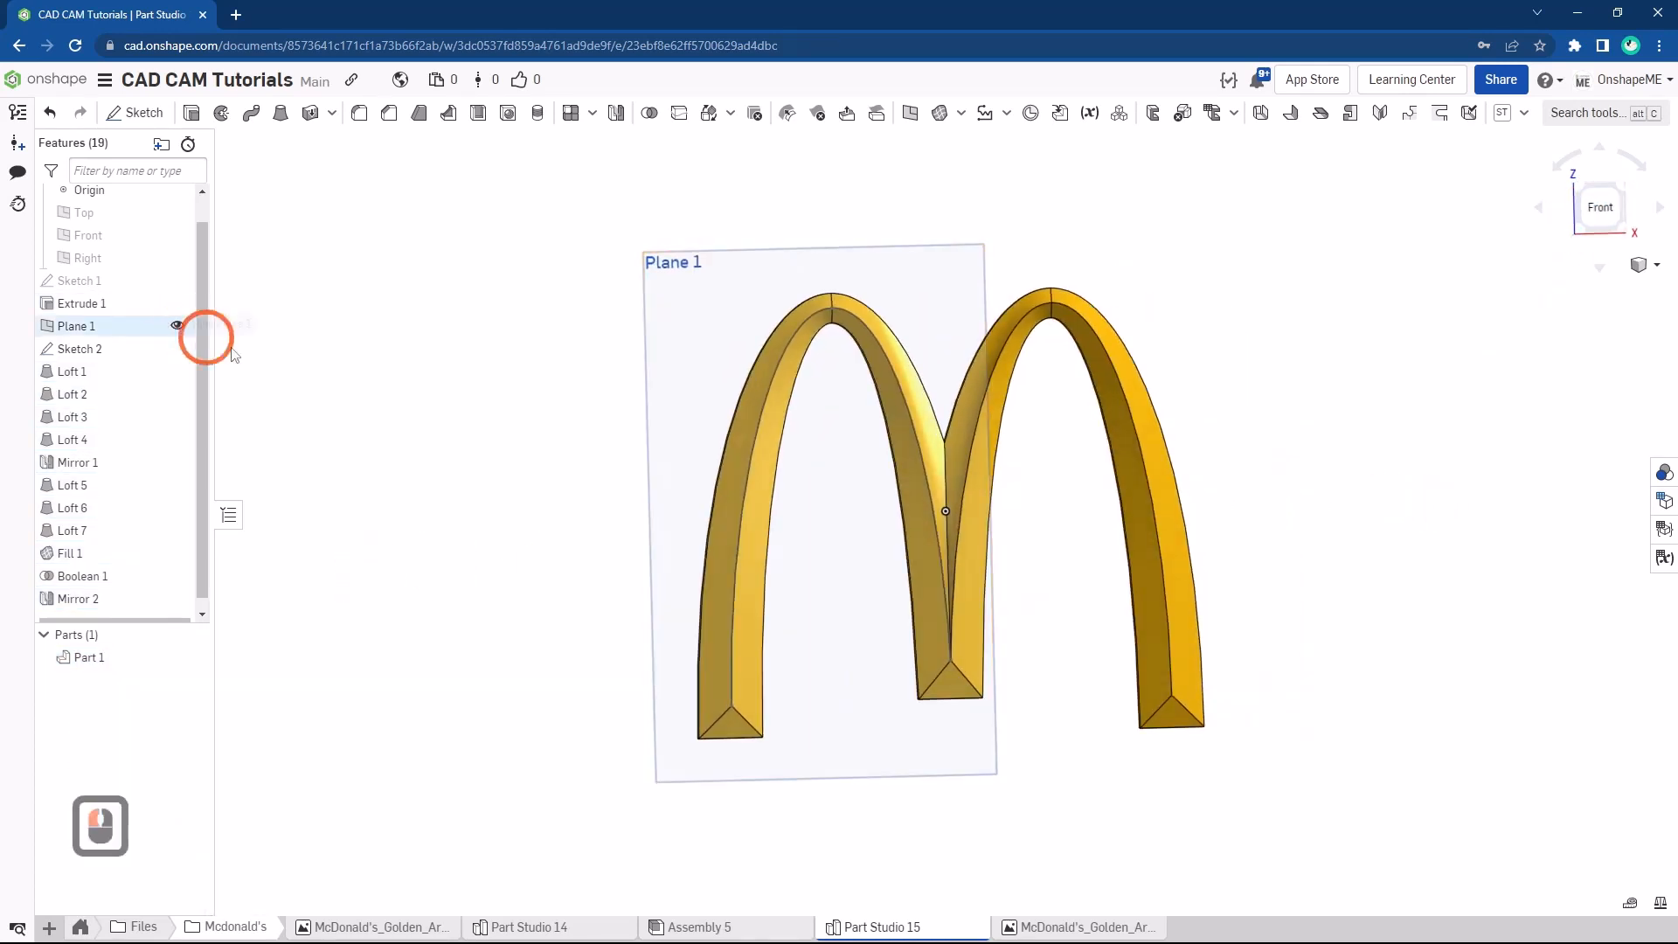
left_click(177, 325)
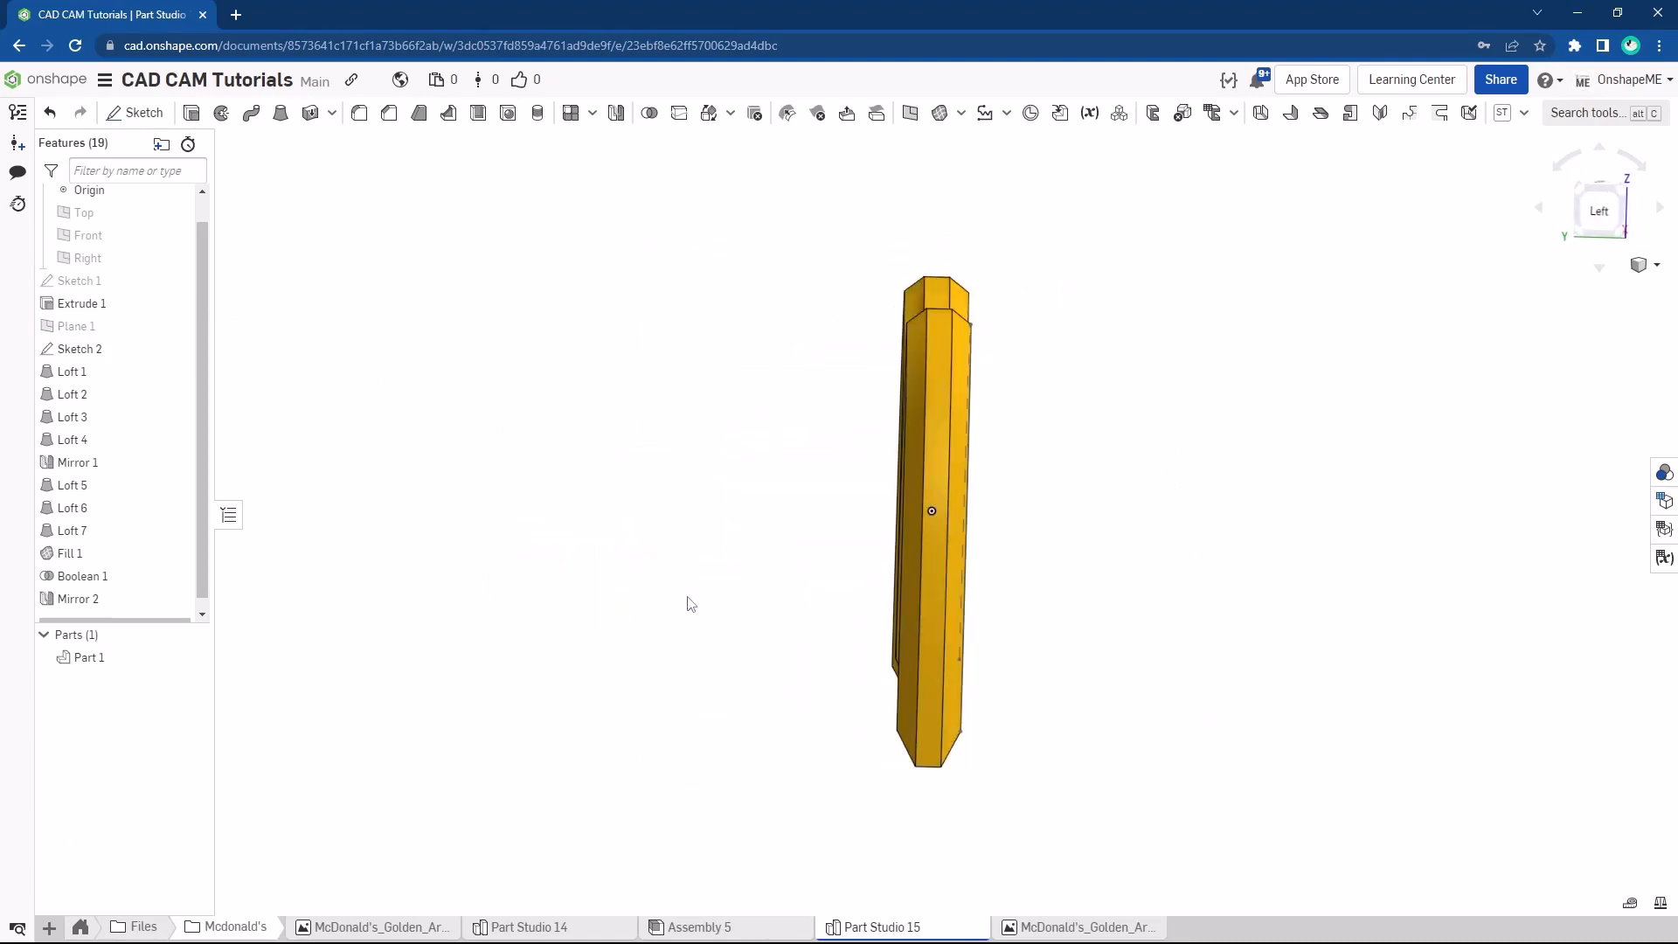